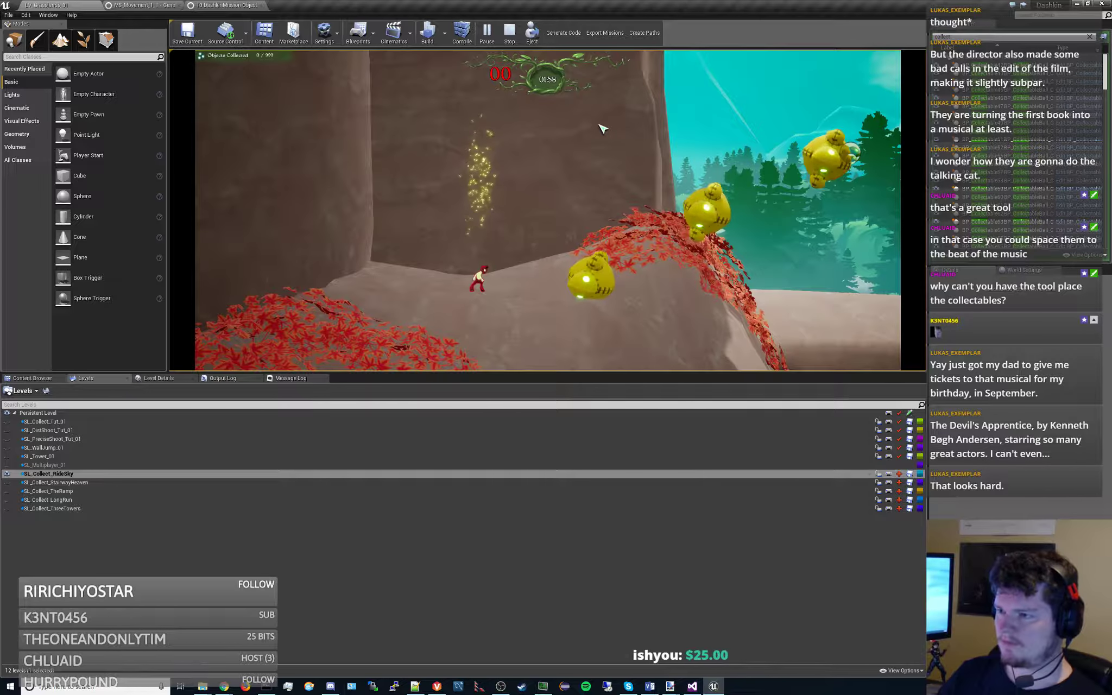
- Stop the playtest and run Create Paths for the level
key("d")
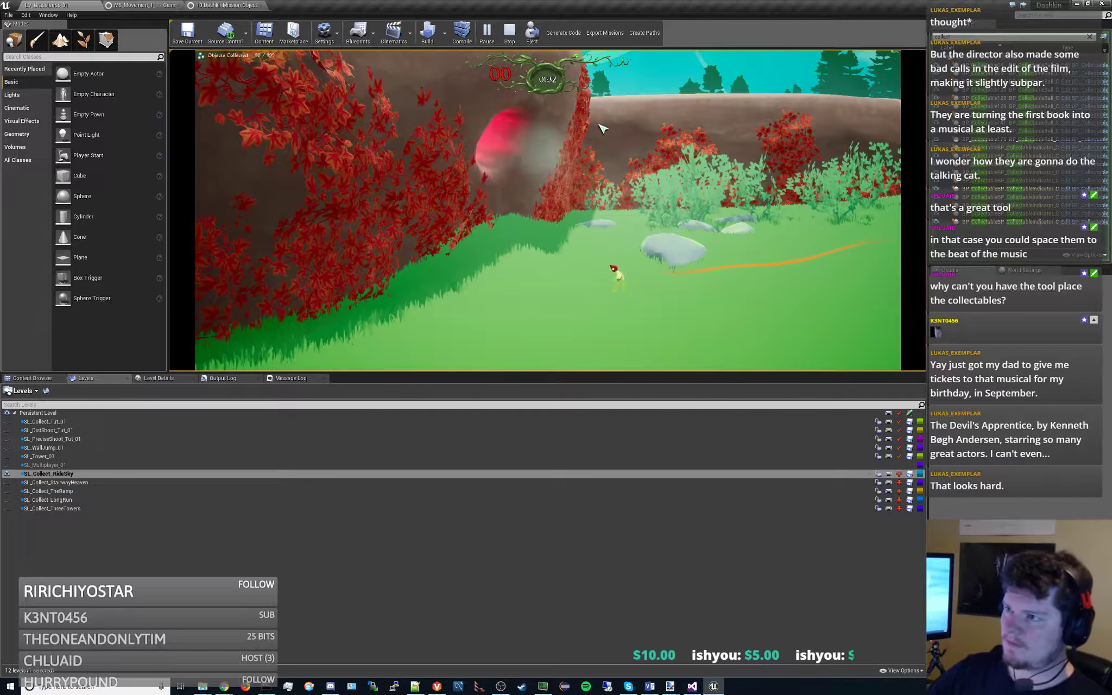
left_click(512, 38)
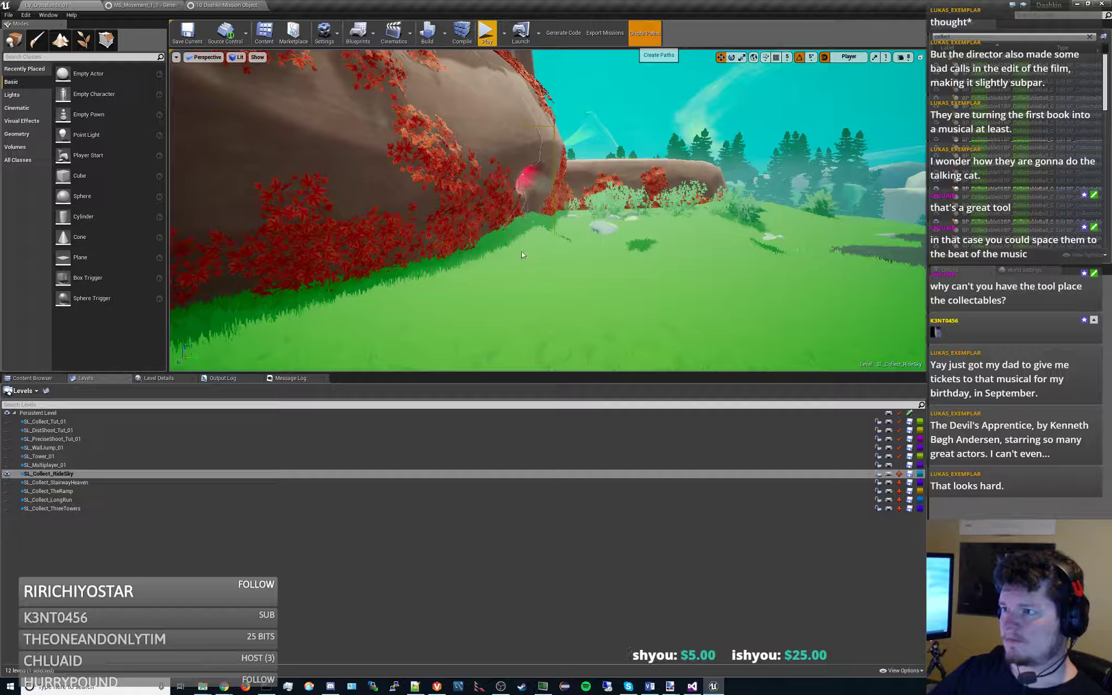
left_click(645, 33)
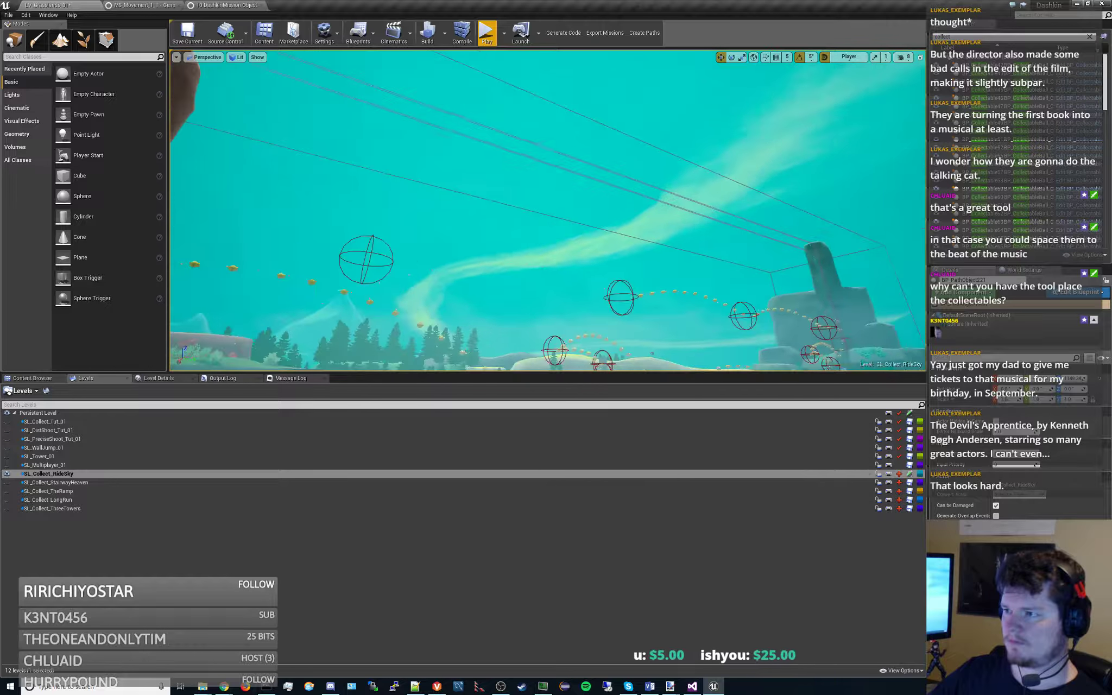
- Extend the sky trail with collectable copies across the floating platform near the waterfall
right_click_drag(548, 211, 497, 262)
left_click(604, 221)
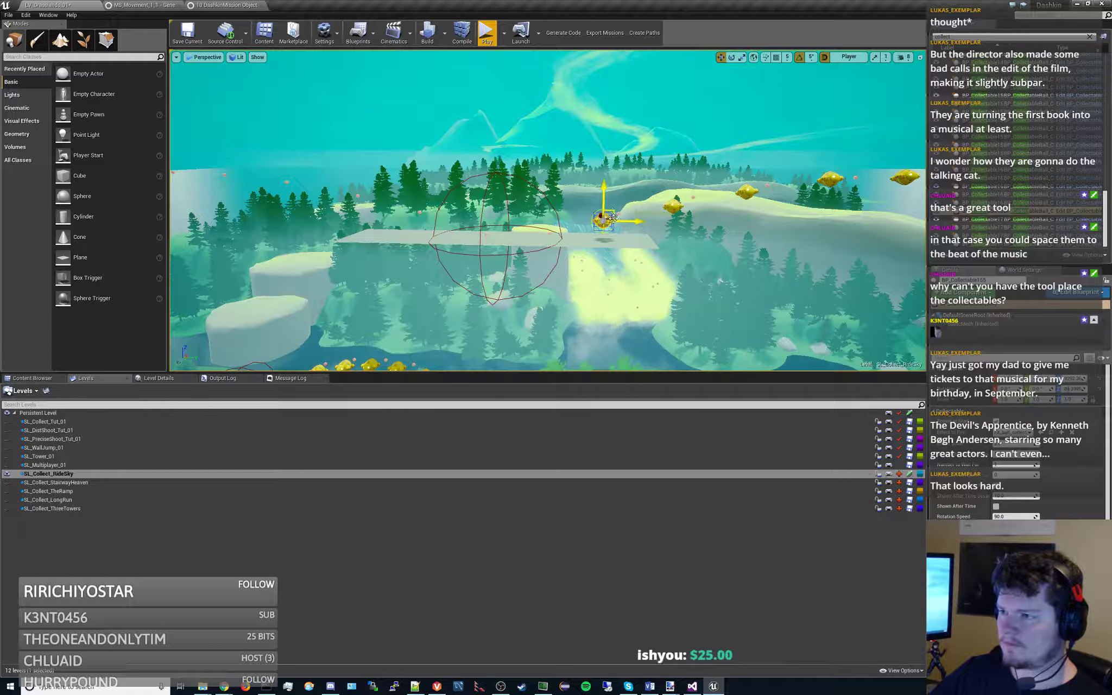
left_click(550, 228)
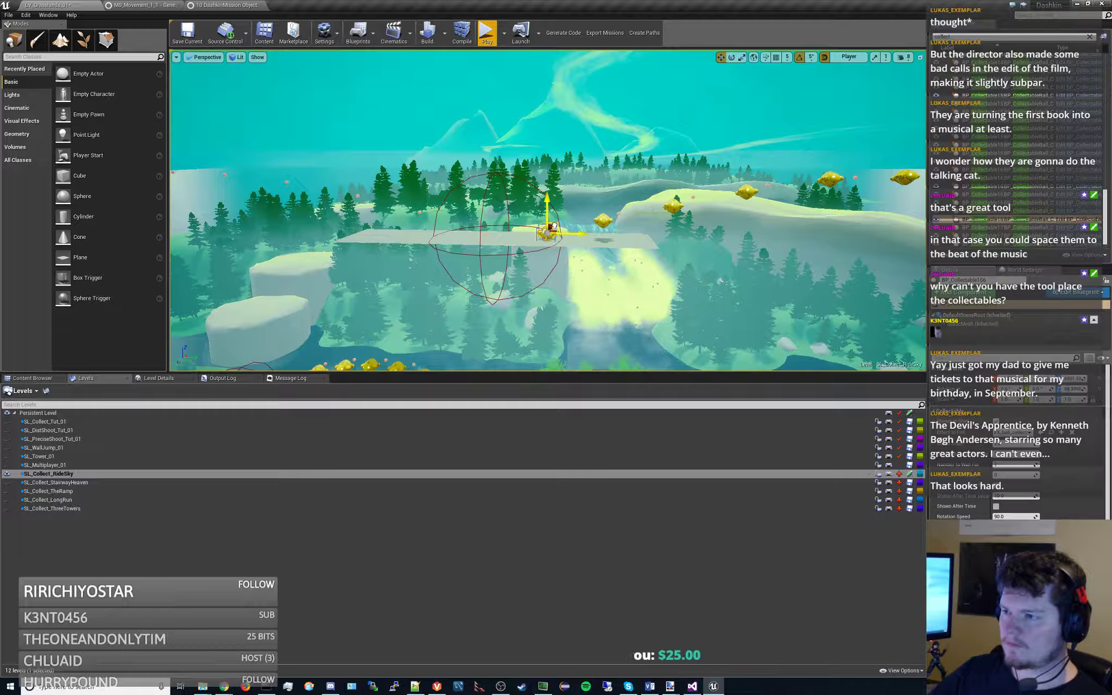
left_click_drag(554, 224, 362, 185, "alt")
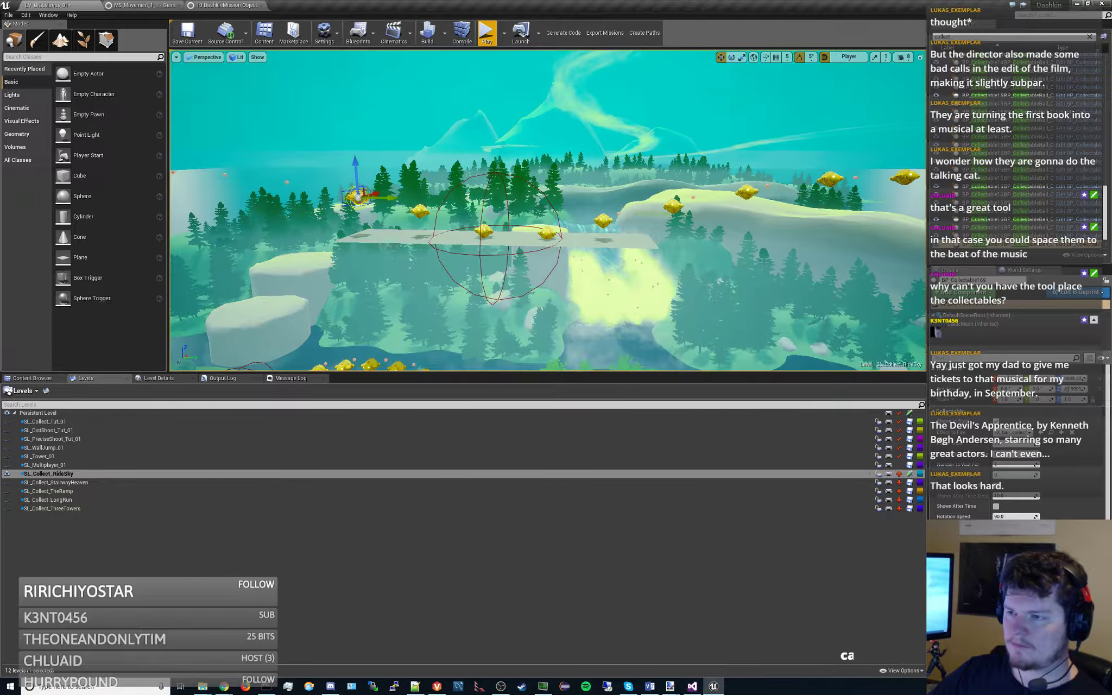
- Continue the trail of collectable copies from that platform towards the next sky platform near the rock tower
right_click_drag(362, 186, 307, 186)
key("s")
key("w")
left_click_drag(634, 193, 333, 187, "alt")
key("a")
right_click_drag(334, 186, 326, 191)
left_click_drag(646, 175, 534, 201, "alt")
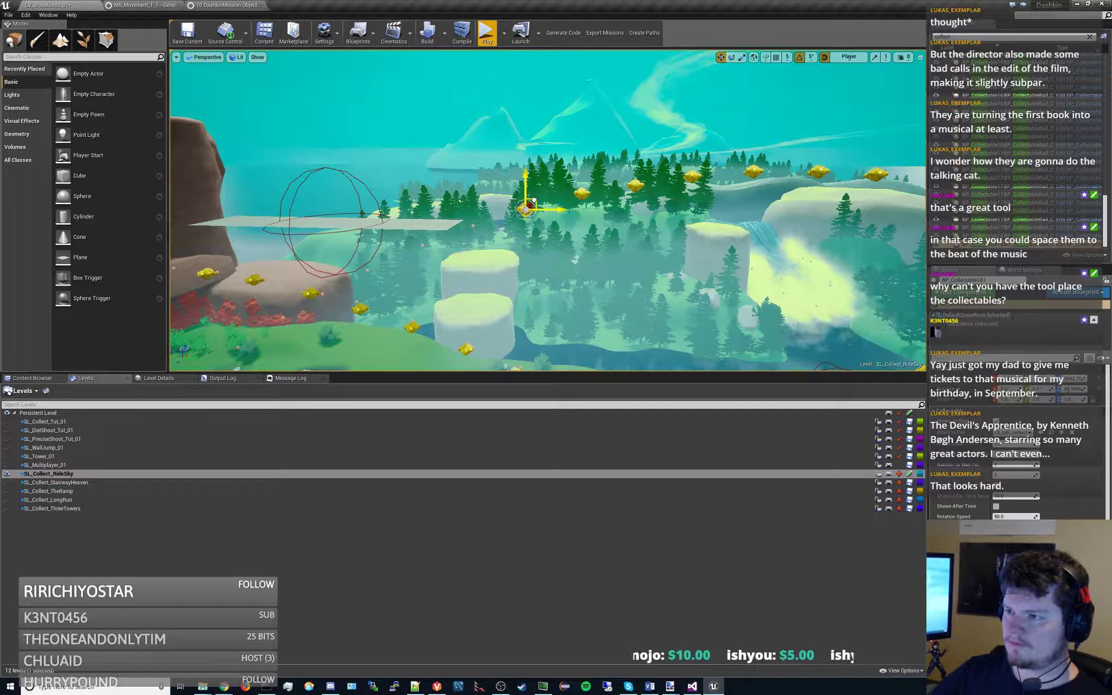
- Shift the sky platform near the rock tower under the trail's end and place collectable copies across it
left_click(441, 222)
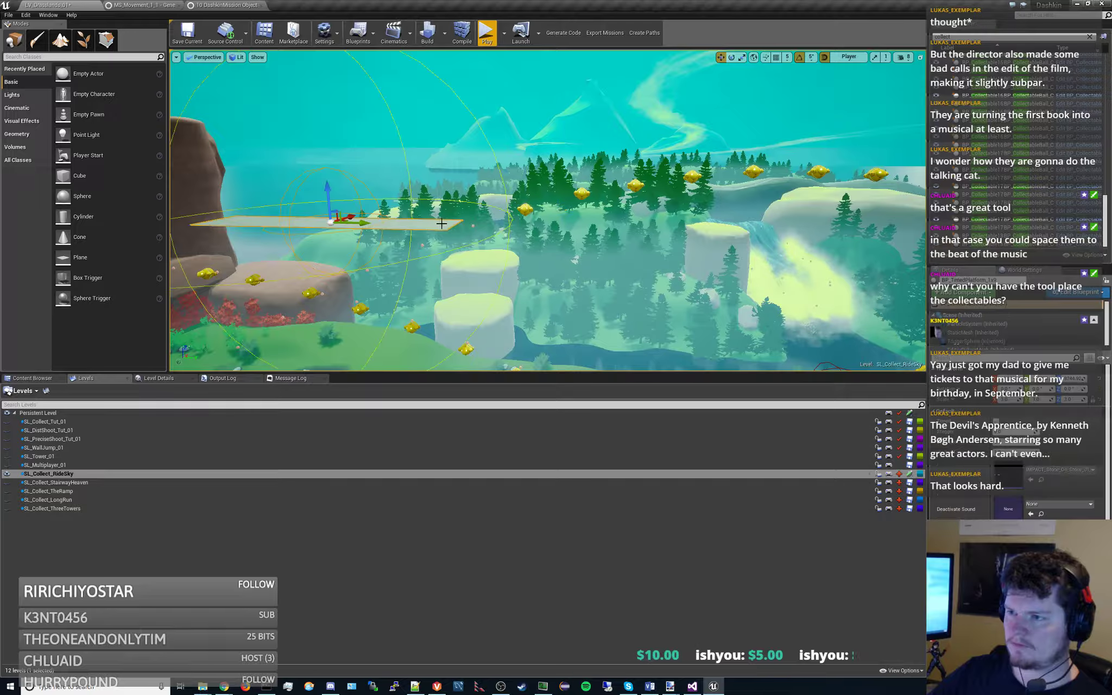
left_click_drag(368, 224, 457, 232)
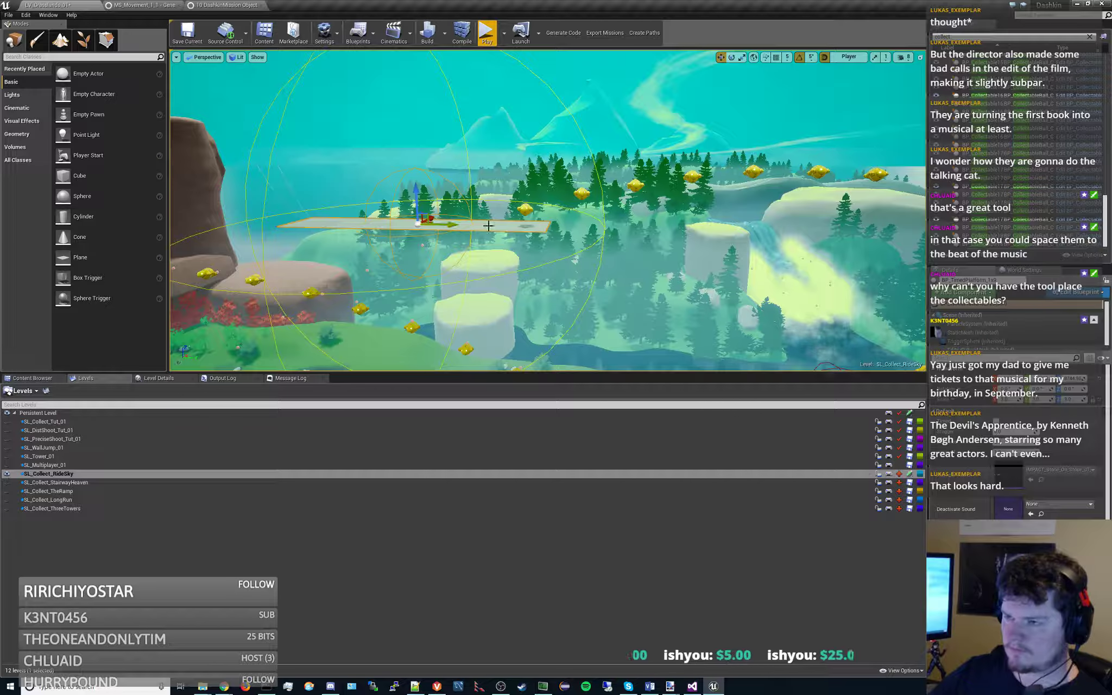
left_click(532, 204)
left_click_drag(534, 201, 390, 220, "alt")
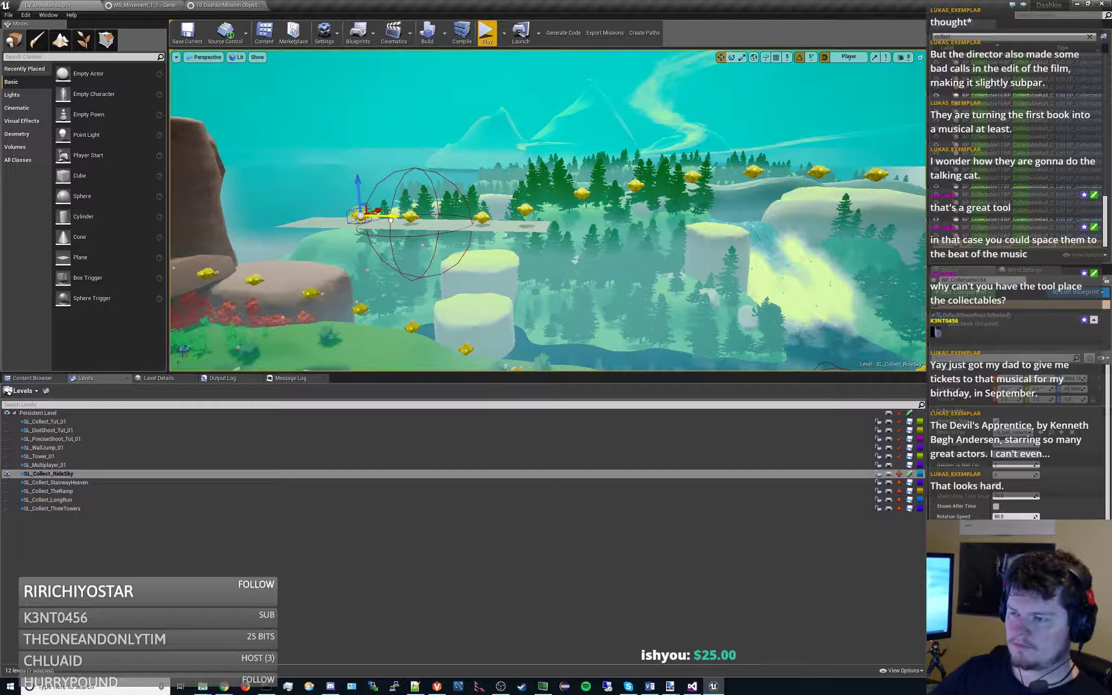
- Duplicate the platform near the ground and place the copy beyond the far end of the sky trail
right_click_drag(390, 220, 402, 167)
left_click(468, 179)
key("f")
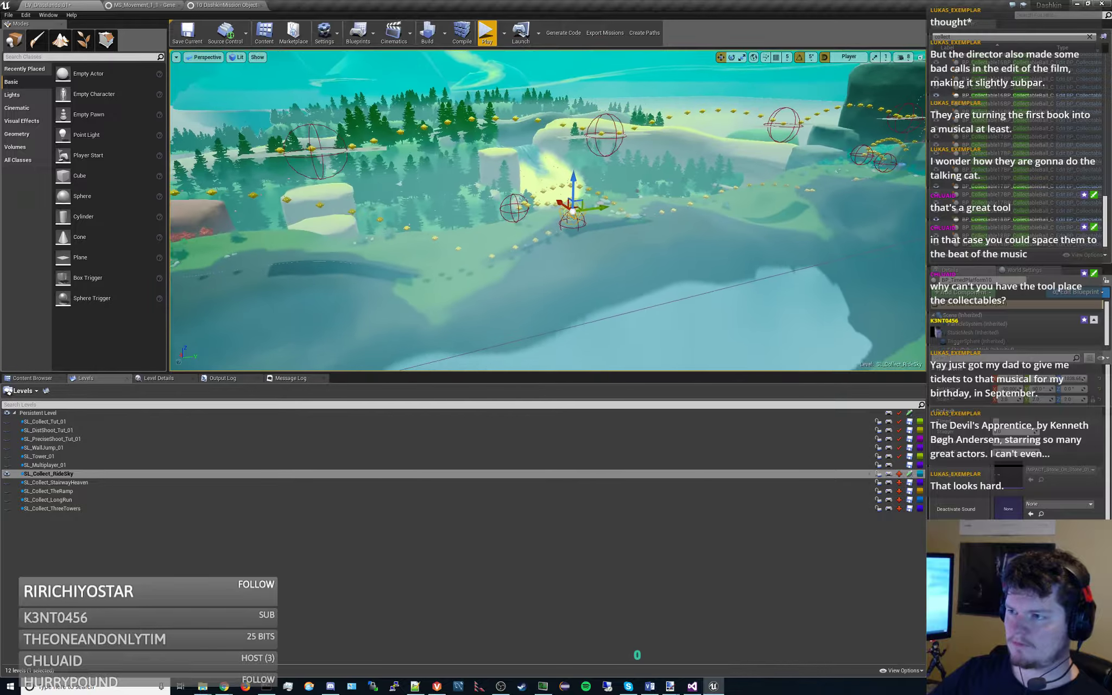
left_click_drag(585, 200, 245, 118, "alt")
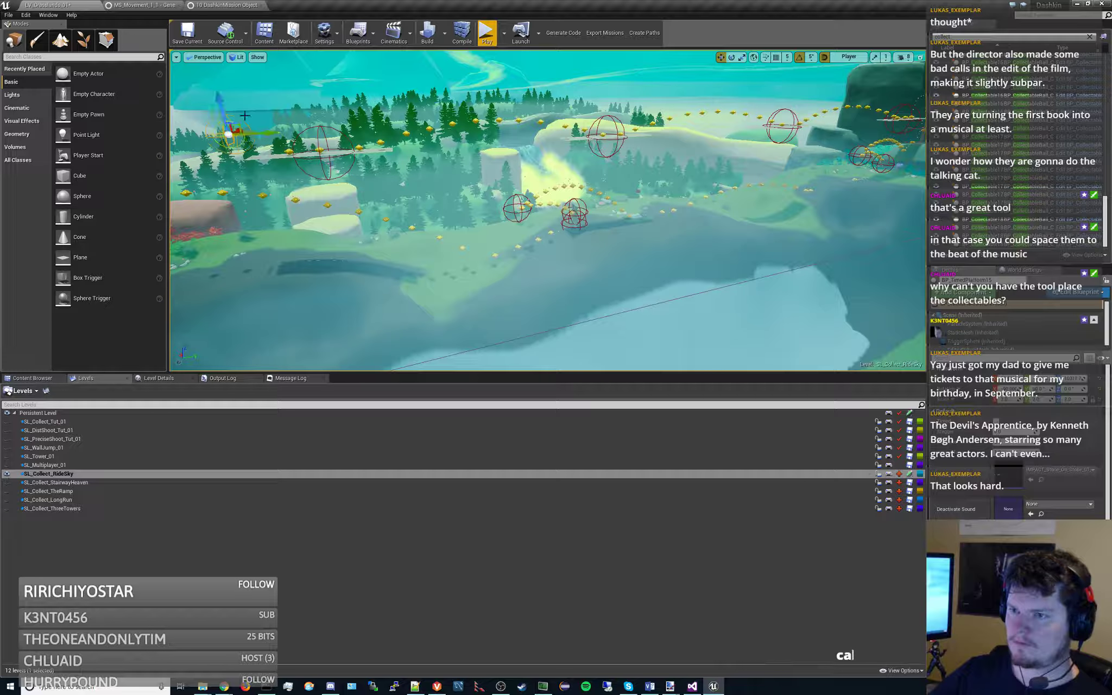
- Rotate the copied platform at the end of the sky trail to a new orientation
left_click(732, 58)
key("w")
right_click_drag(407, 117, 271, 68)
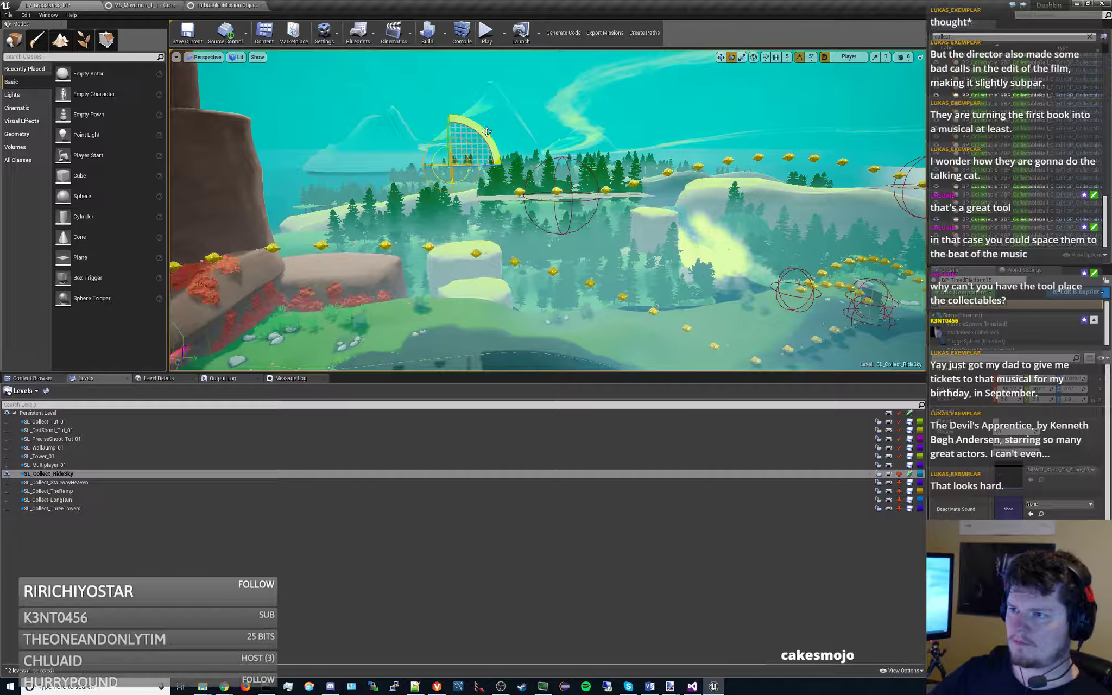
left_click_drag(486, 131, 450, 225)
left_click(722, 58)
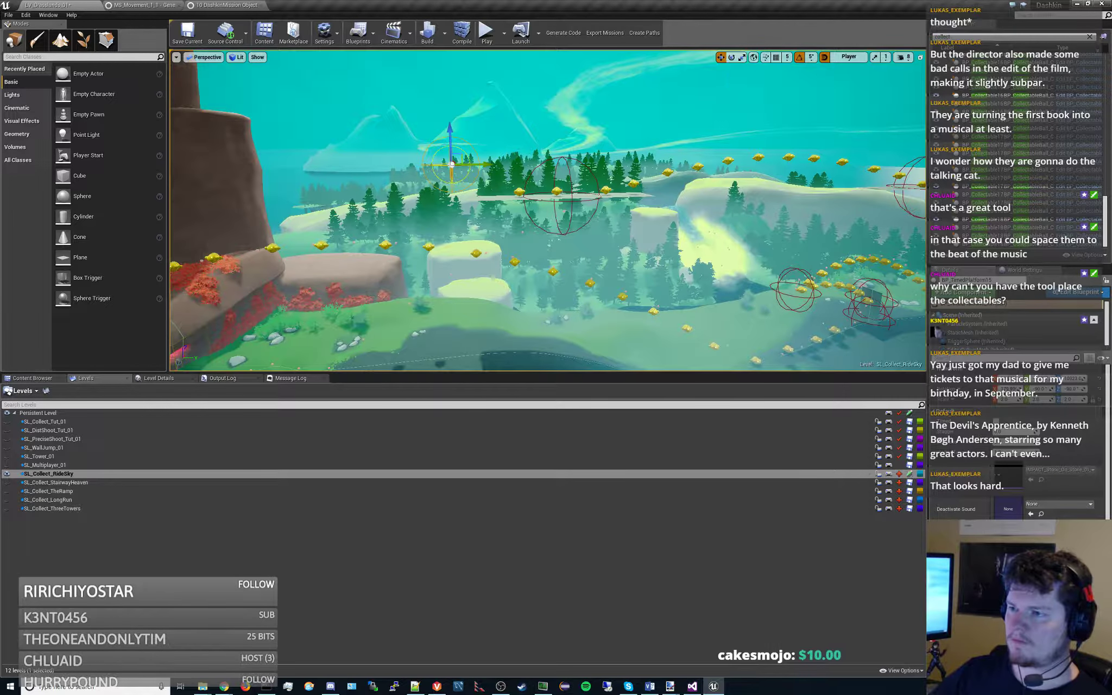
- Move the rotated platform in line with the sky trail and copy a collectable up to it
right_click_drag(450, 225, 394, 209)
key("w")
left_click_drag(363, 134, 393, 172)
key("a")
right_click_drag(393, 172, 466, 170)
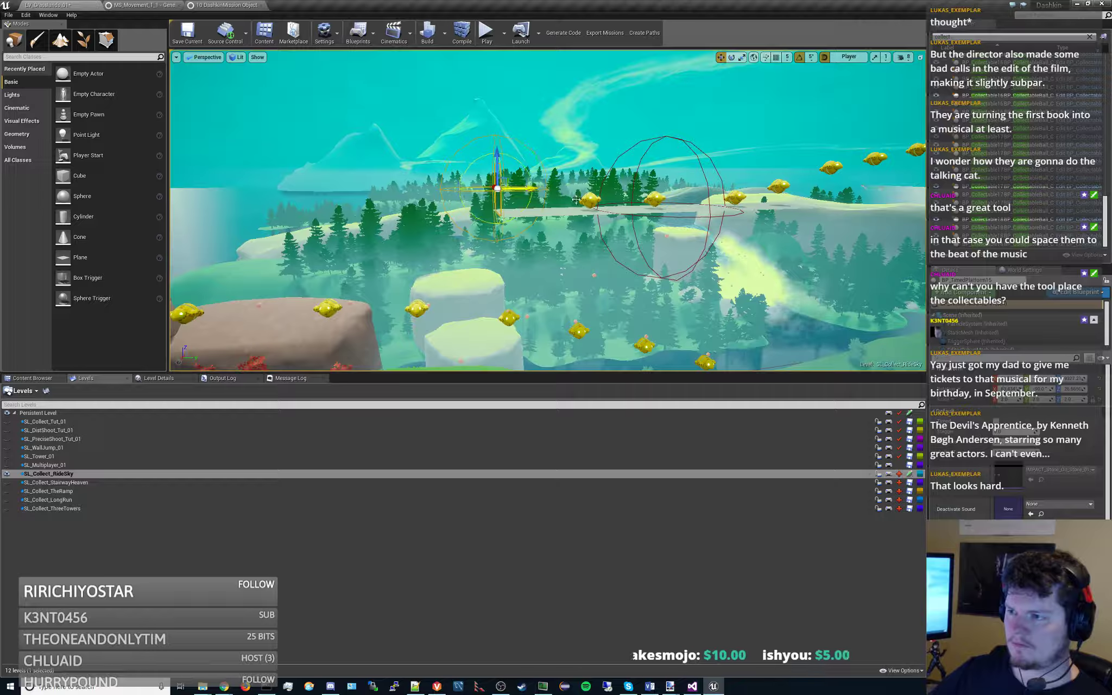
left_click(588, 200)
left_click_drag(612, 202, 550, 202, "alt")
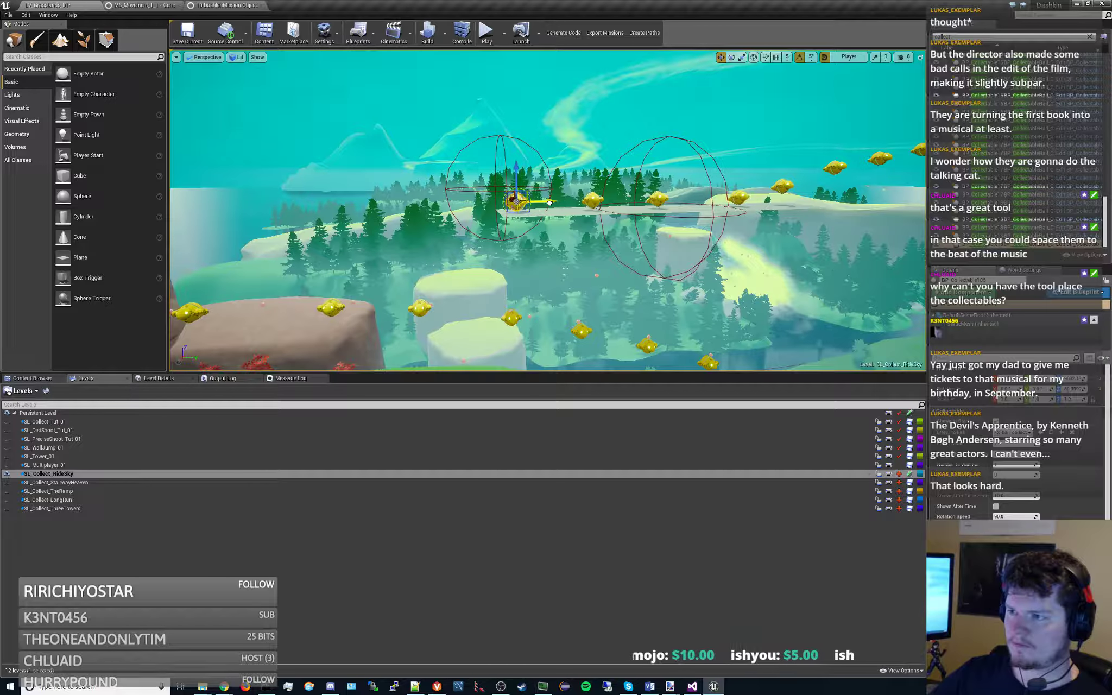
- Save the SL_Collect_RideSky level with the extended collectable trail
left_click(571, 145)
key("s")
right_click_drag(571, 146, 520, 154)
key("d")
key("w")
key("a")
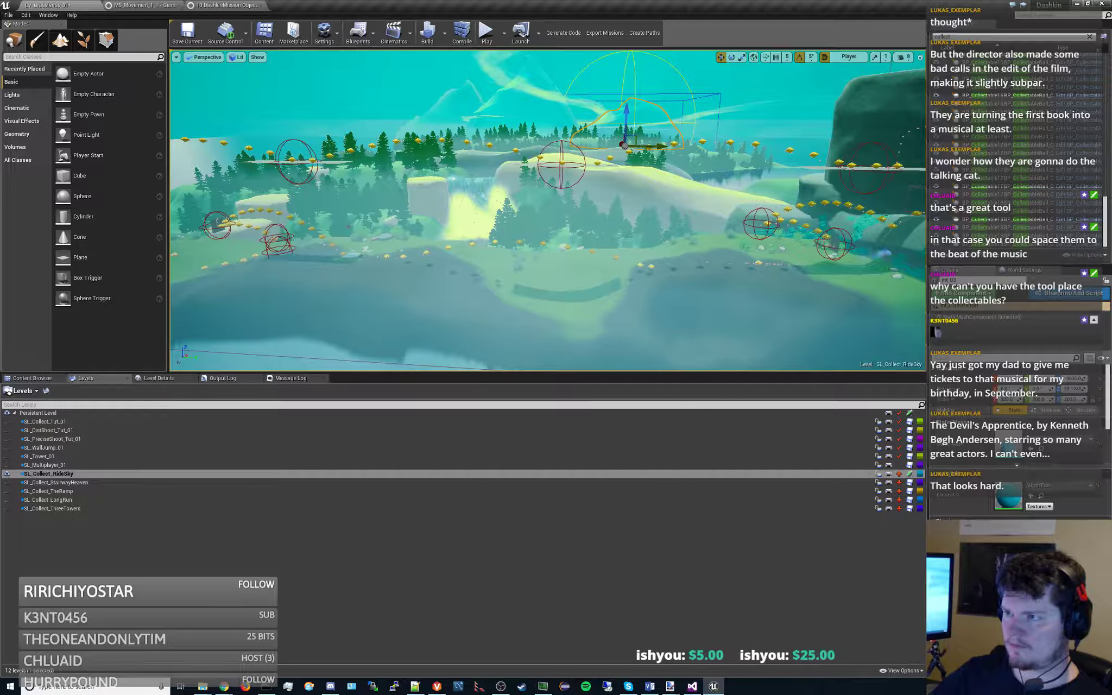
key("ctrl+s")
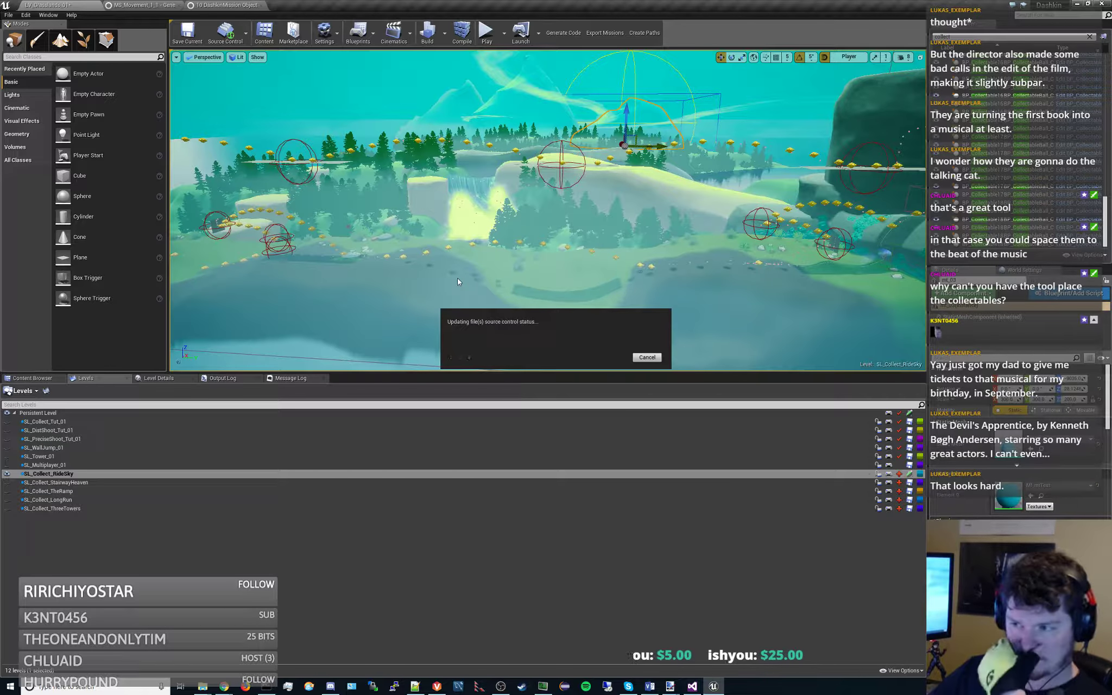
- Reopen the LV_Grasslands_01 level without saving its pending changes
left_click(42, 378)
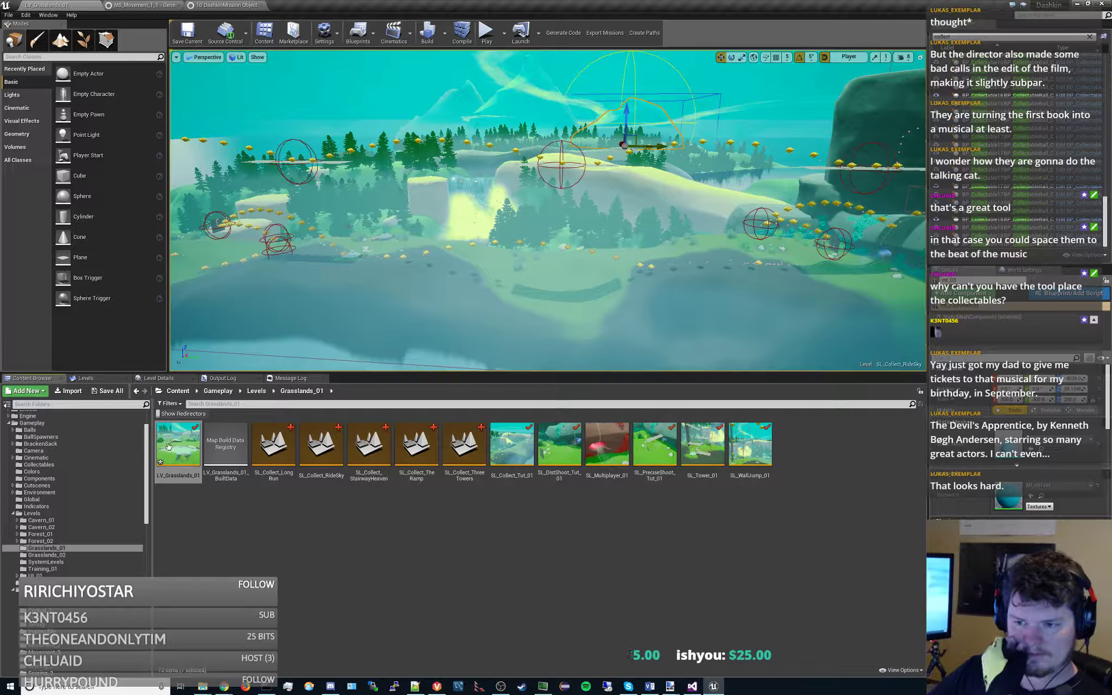
double_click(169, 447)
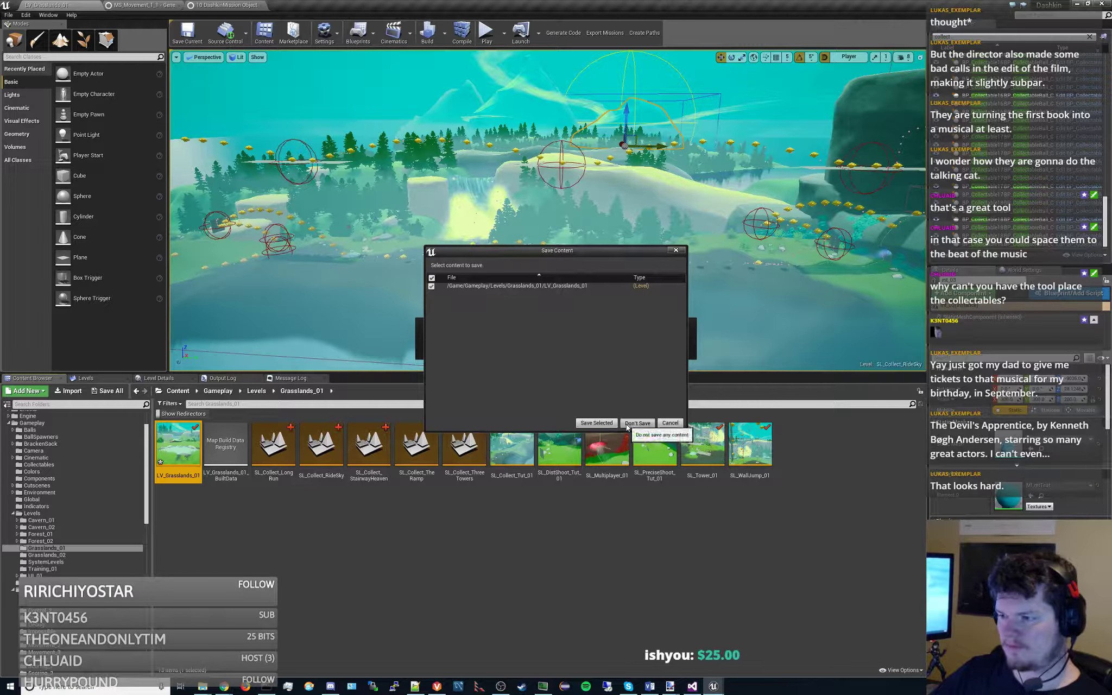
left_click(625, 424)
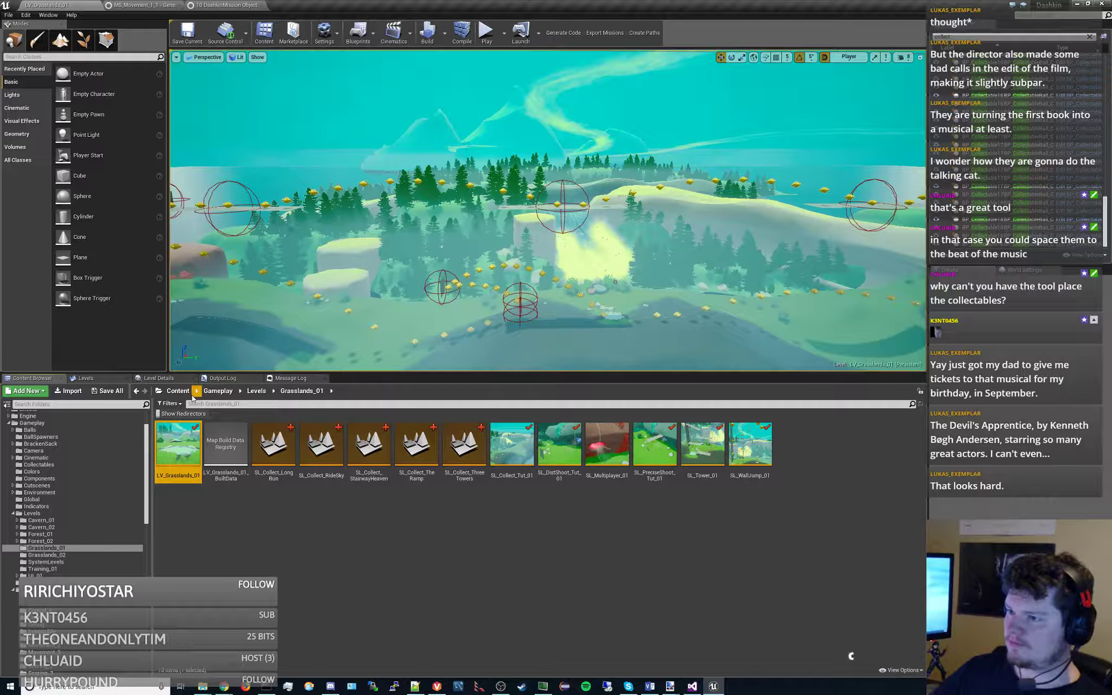
- Playtest the Riding the Sky mission from its start, then stop the session
key("w")
mouse_move(205, 333)
right_mouse_down()
mouse_move(174, 331)
mouse_move(205, 333)
right_mouse_up()
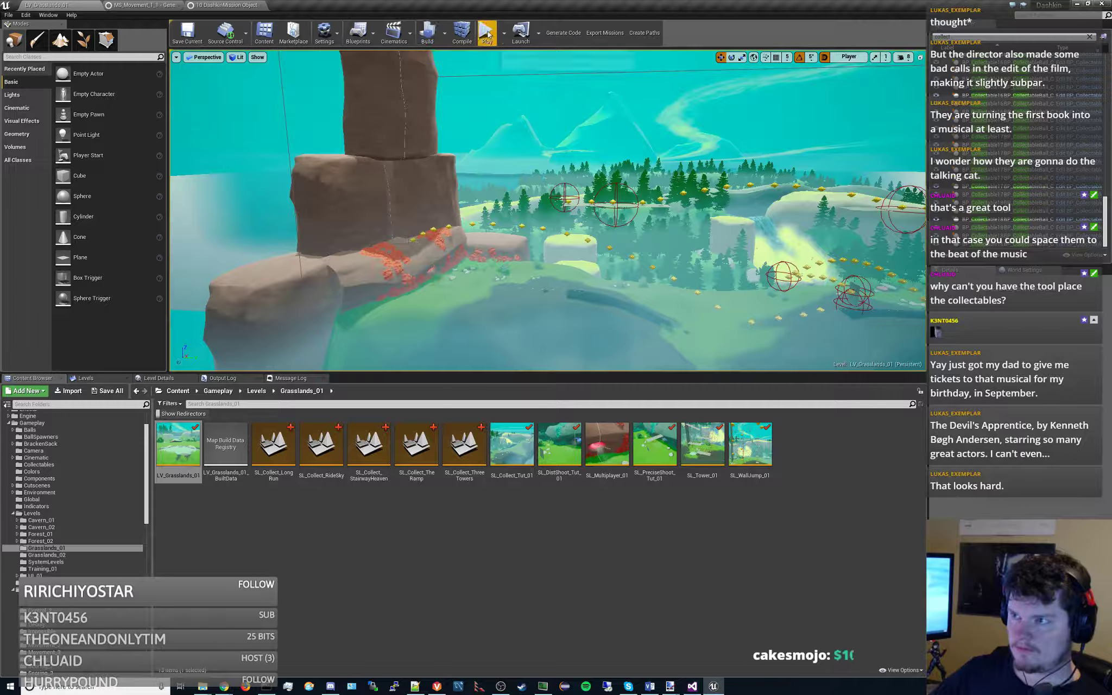
left_click(487, 34)
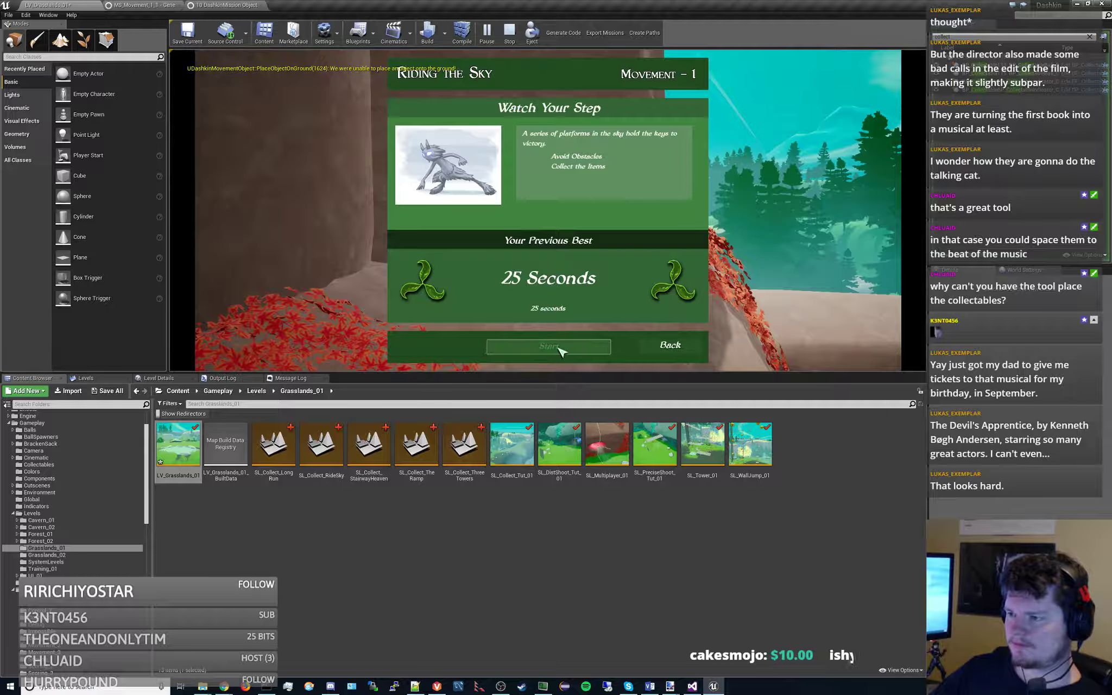
left_click(559, 350)
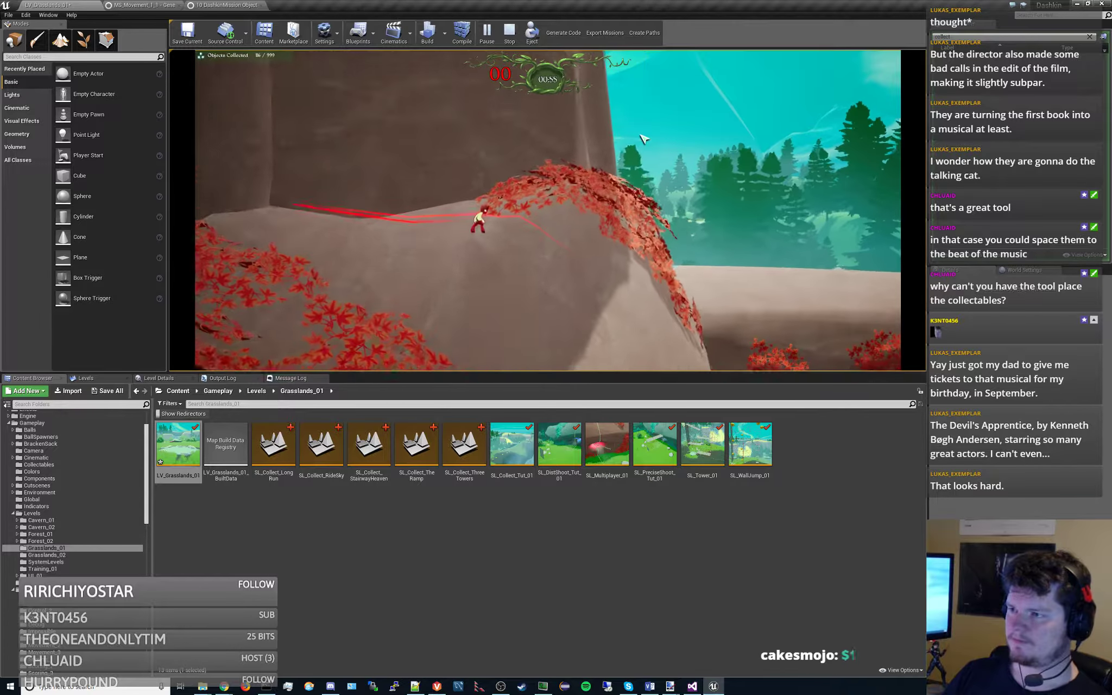
left_click(510, 33)
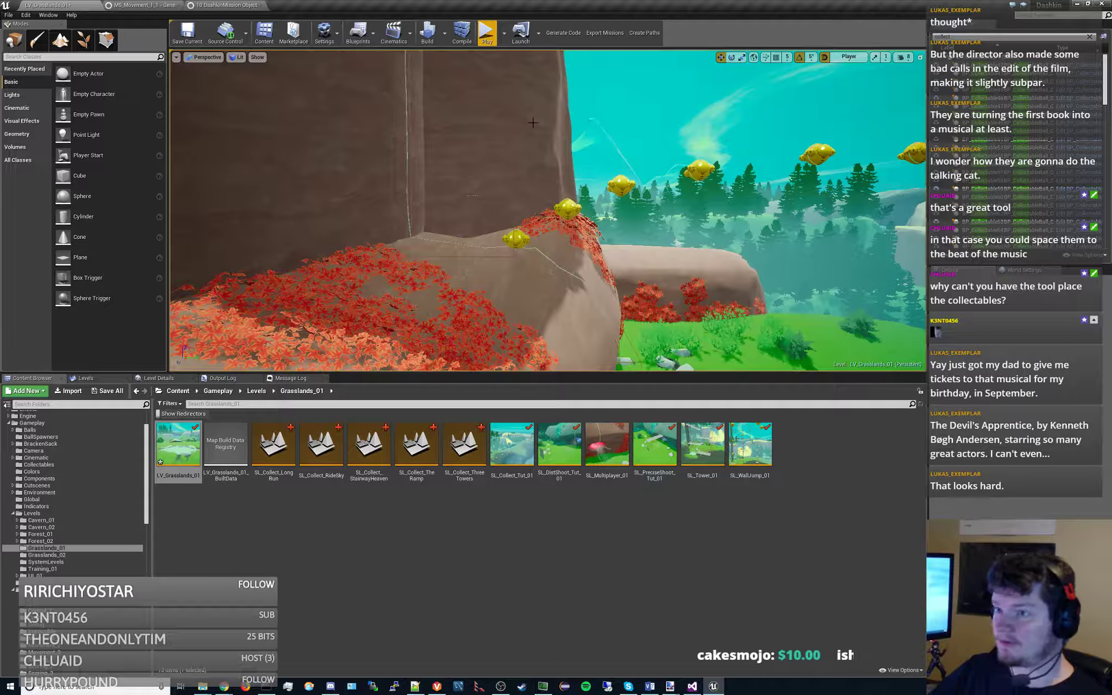
- Extend the ground trail with collectable copies up the slope of the dark hill
mouse_move(534, 122)
right_mouse_down()
mouse_move(641, 122)
mouse_move(608, 147)
mouse_move(530, 123)
right_mouse_up()
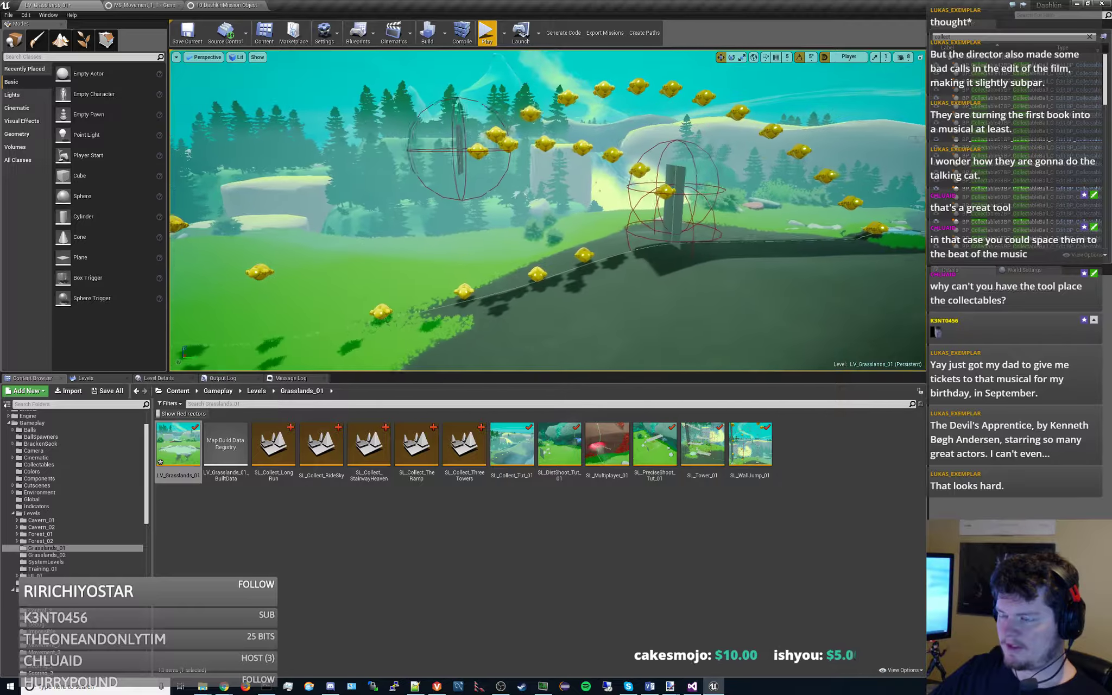
right_click_drag(563, 246, 588, 266)
left_click(587, 253)
left_click(528, 238)
right_click_drag(528, 238, 527, 238)
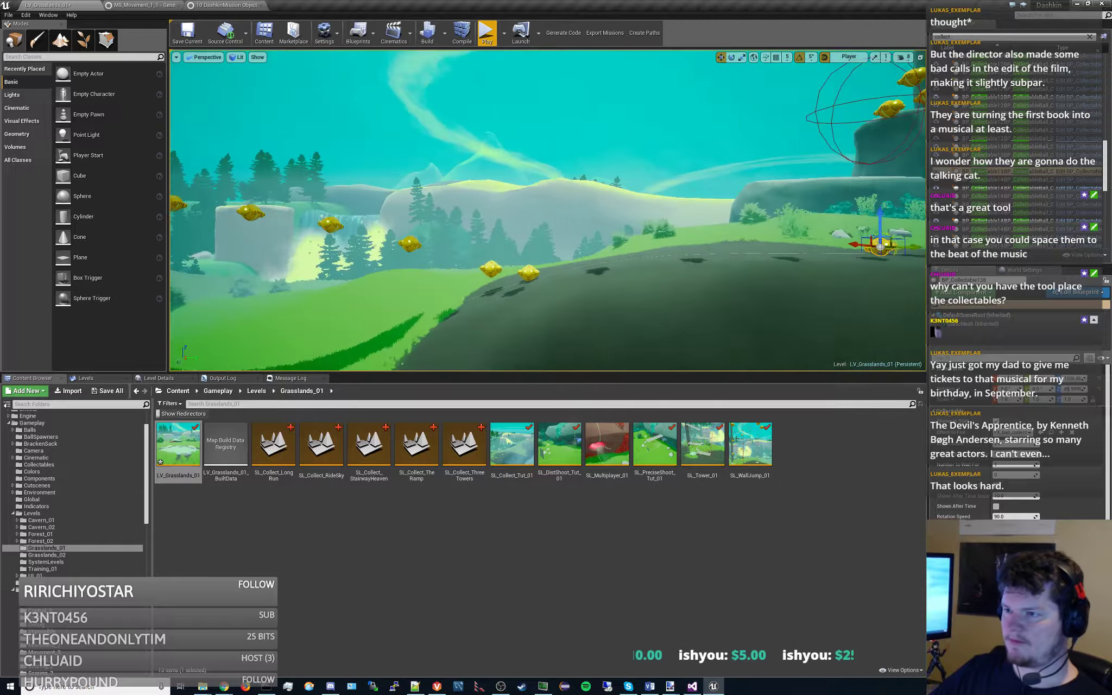
right_click_drag(631, 231, 632, 231)
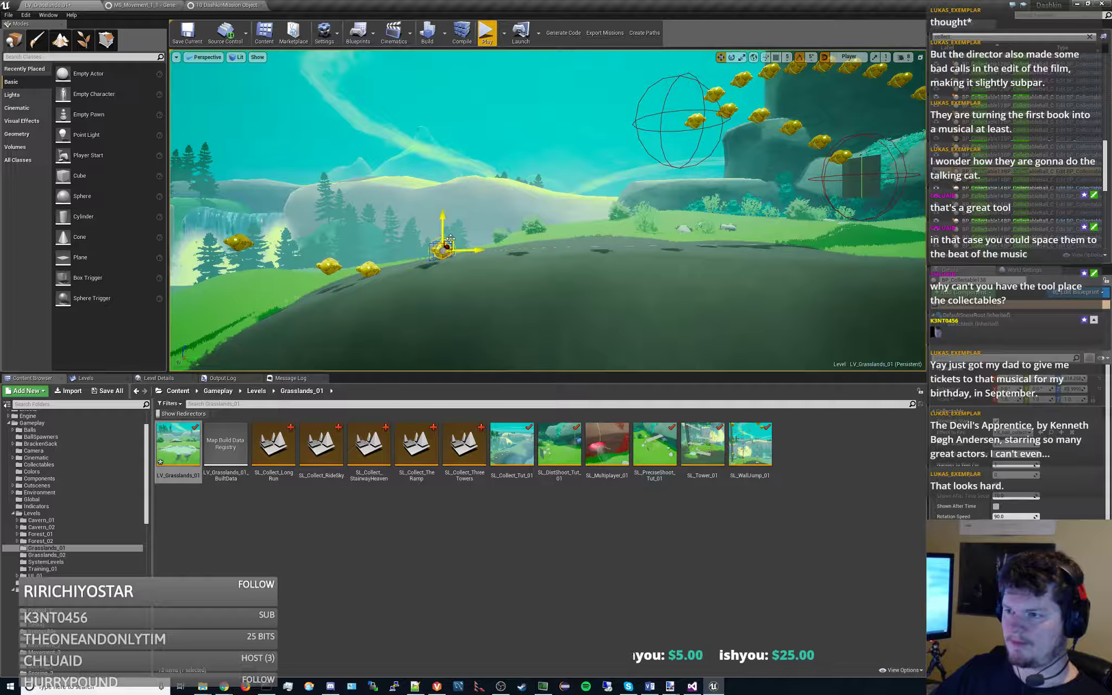
left_click_drag(450, 239, 530, 230, "alt")
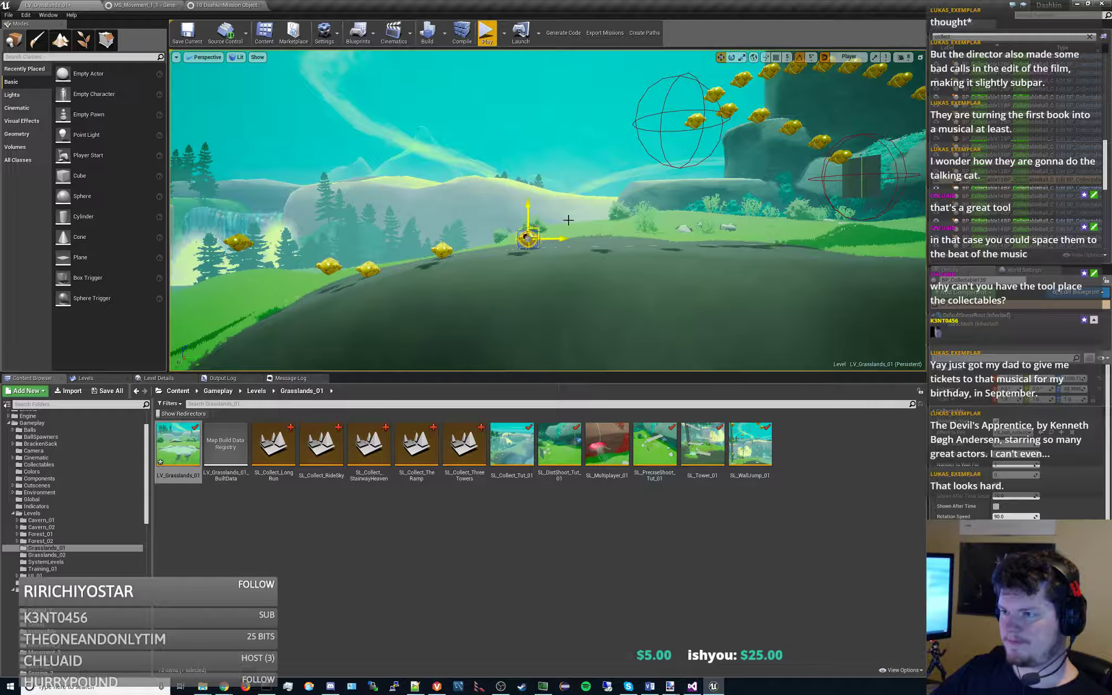
right_click_drag(568, 219, 530, 221)
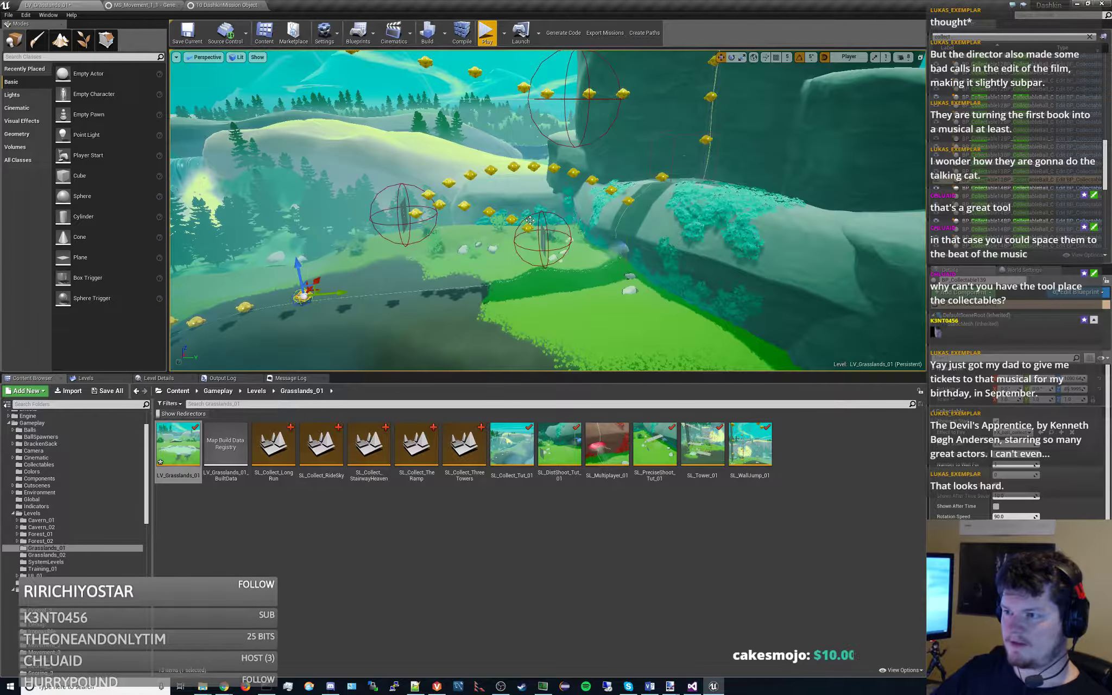
left_click(525, 227)
left_click(510, 219, "ctrl")
left_click(489, 212, "ctrl")
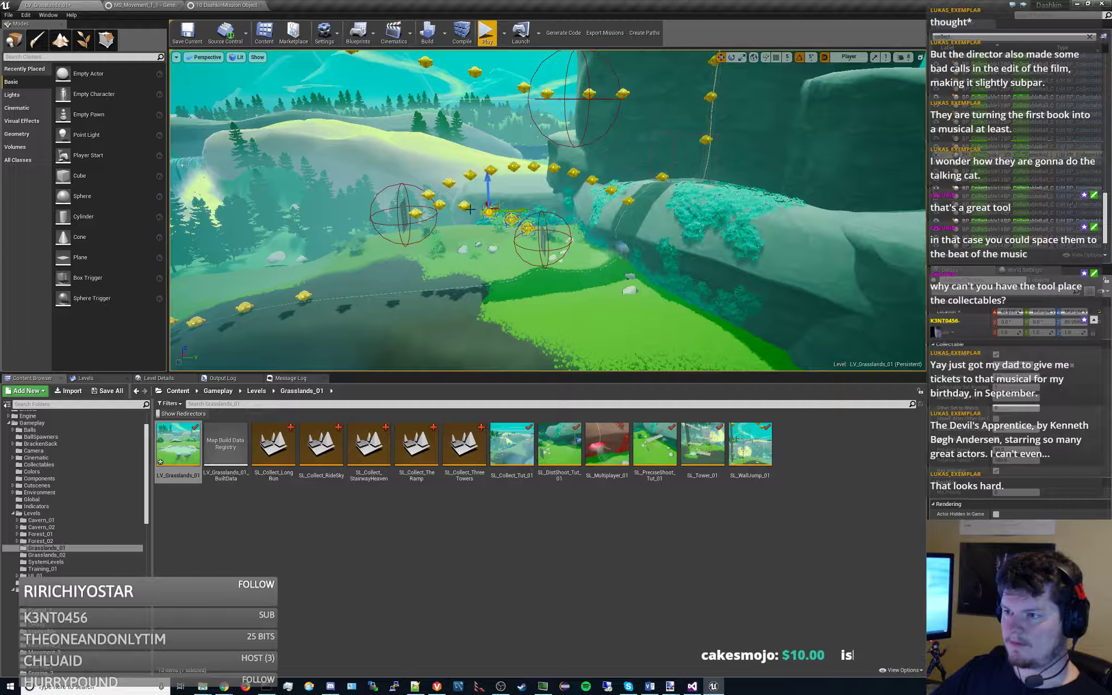
left_click(463, 205, "ctrl")
left_click(439, 204, "ctrl")
left_click(416, 213, "ctrl")
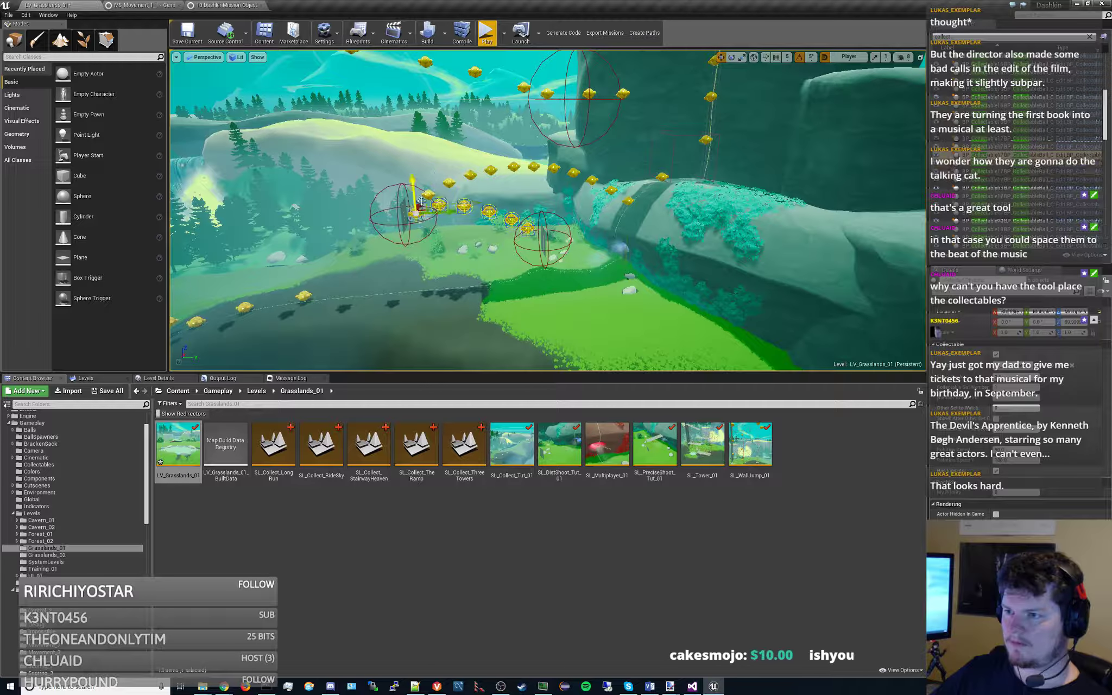
left_click_drag(429, 196, 625, 156, "ctrl+alt")
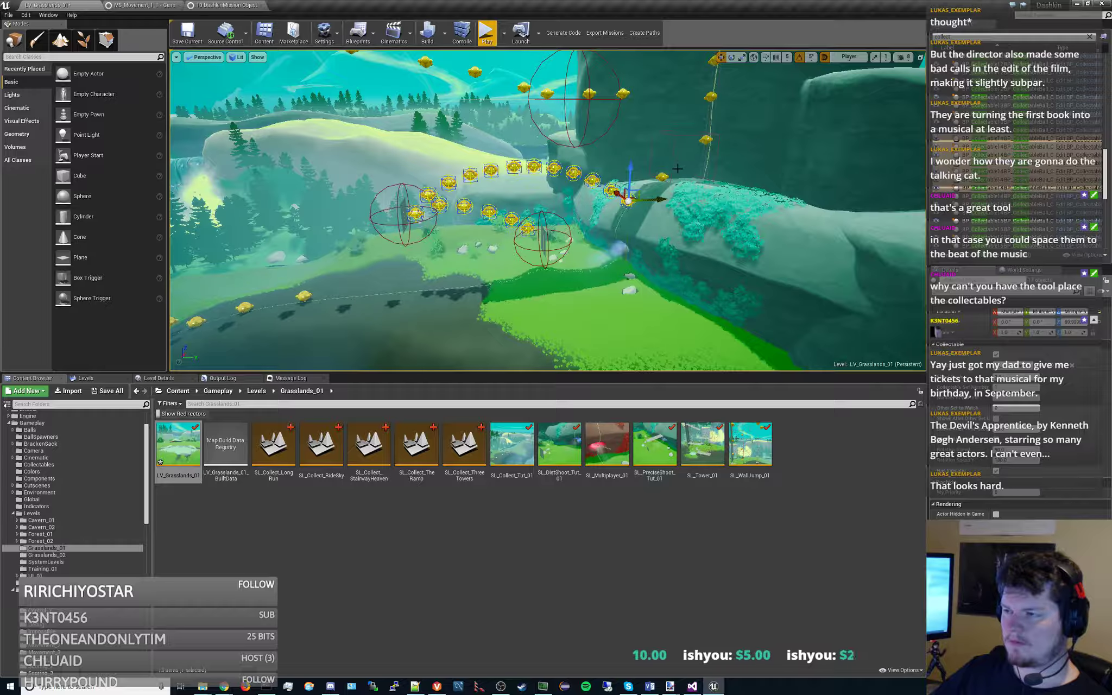
- Select all collectables in the looping trail over the dark hill and set their scale to 1.5
right_click_drag(662, 176, 652, 201)
right_click_drag(590, 231, 590, 231)
left_click(569, 248, "ctrl")
left_click(540, 229, "ctrl")
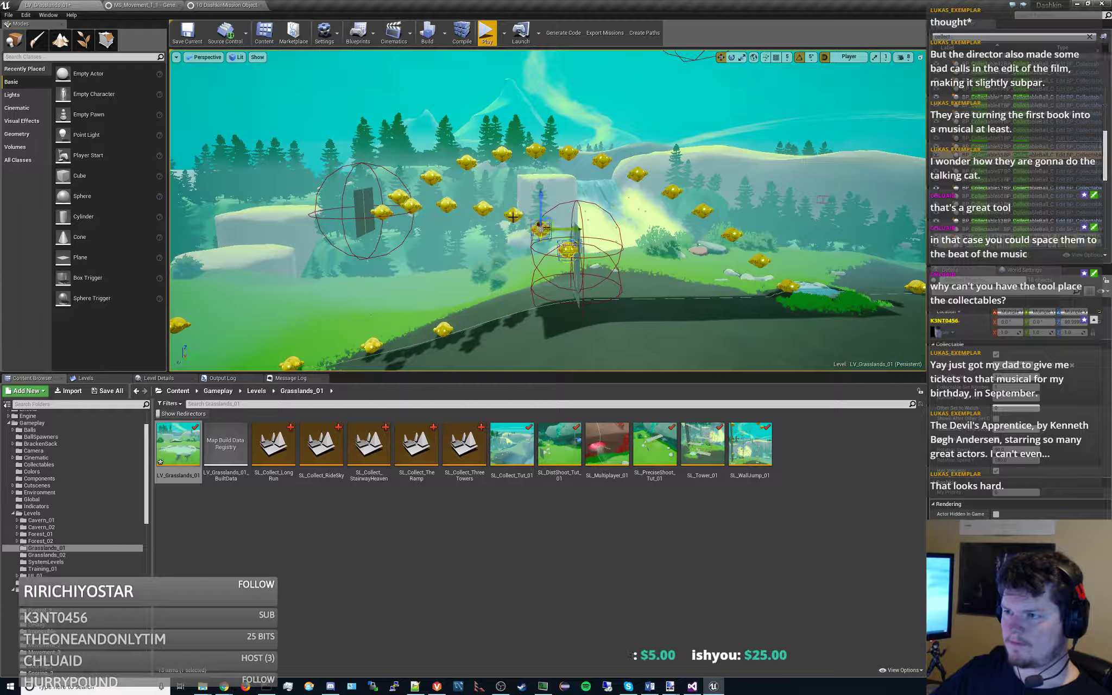
left_click(513, 215, "ctrl")
left_click(482, 209, "ctrl")
left_click(449, 207, "ctrl")
left_click(415, 208, "ctrl")
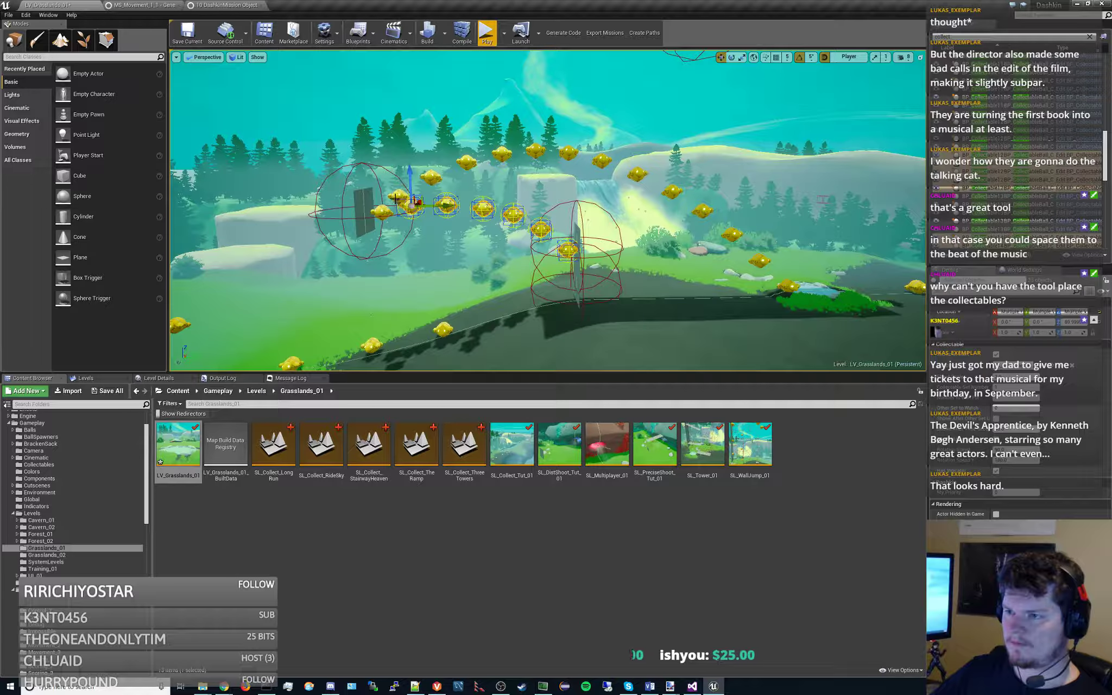
left_click(397, 196, "ctrl")
left_click(380, 211, "ctrl")
left_click_drag(435, 176, 804, 286, "ctrl+alt")
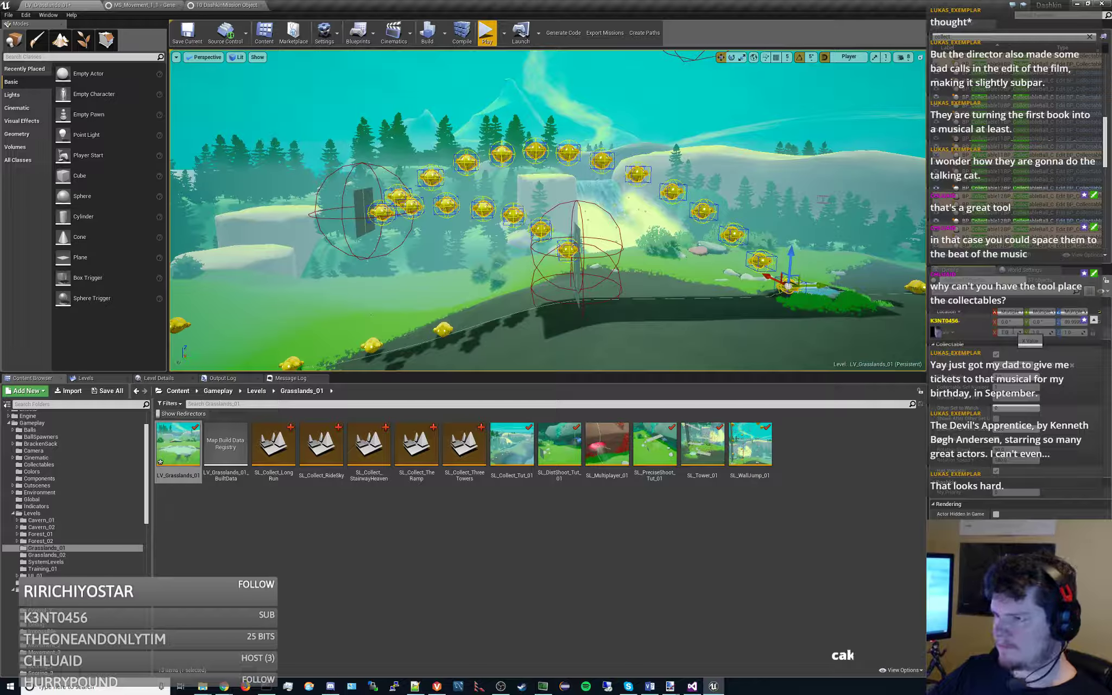
type("1.5")
- Examine the whole collectable course from a distance and check its collectables in the scene's actor list
key("s")
right_click_drag(836, 270, 825, 242)
right_click_drag(610, 100, 589, 137)
left_click(609, 100)
key("d")
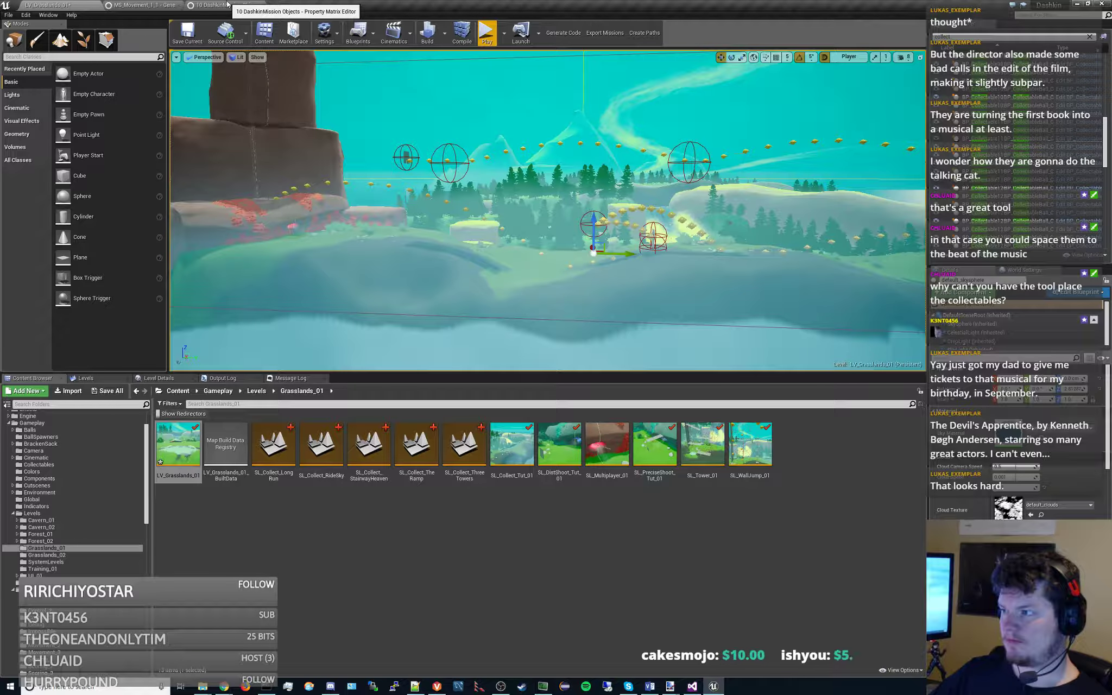
left_click(1026, 159)
scroll(1037, 196, "down", 3)
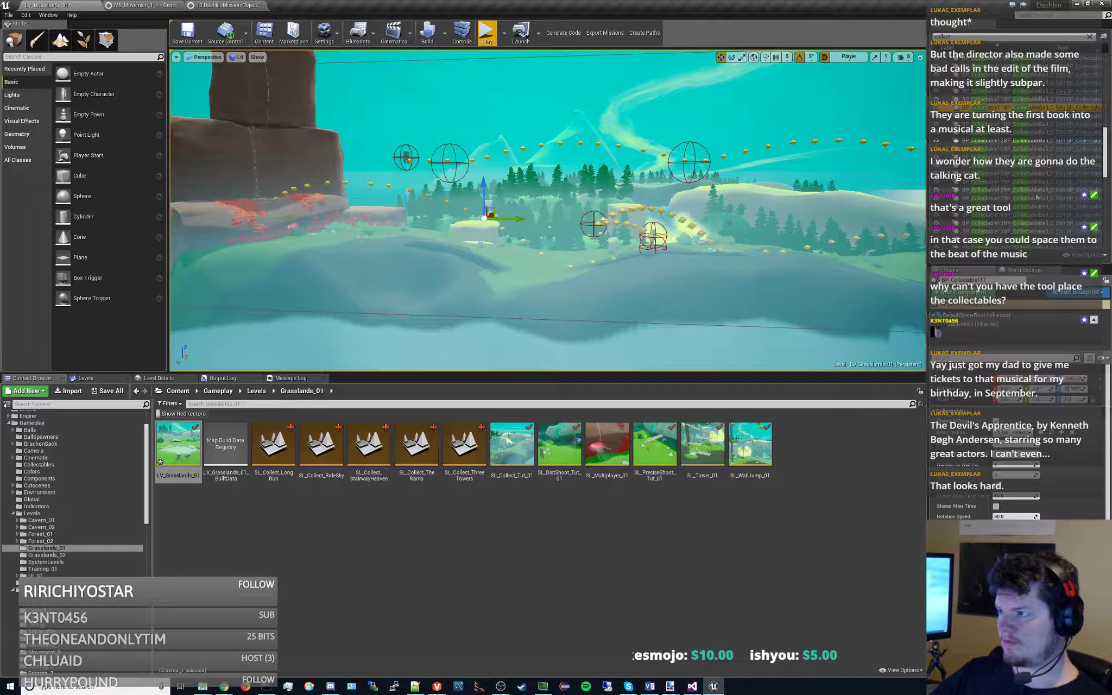
scroll(1036, 196, "down", 3)
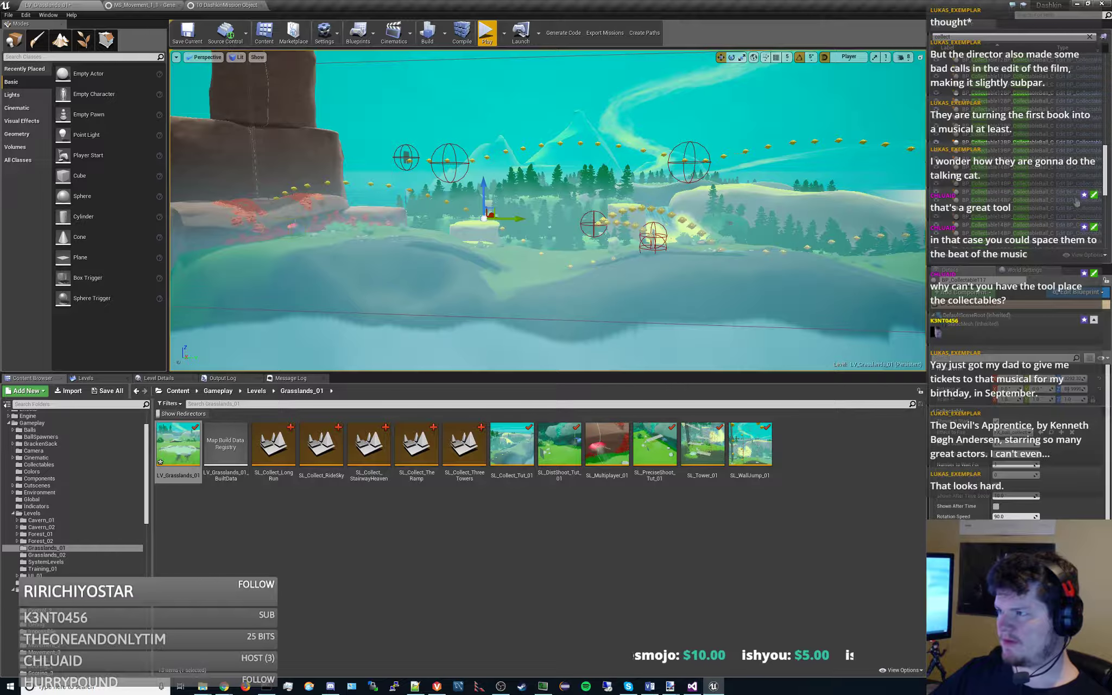
- Save LV_Grasslands_01, checking out its built data, and make SL_Collect_RideSky the current level
left_click(194, 36)
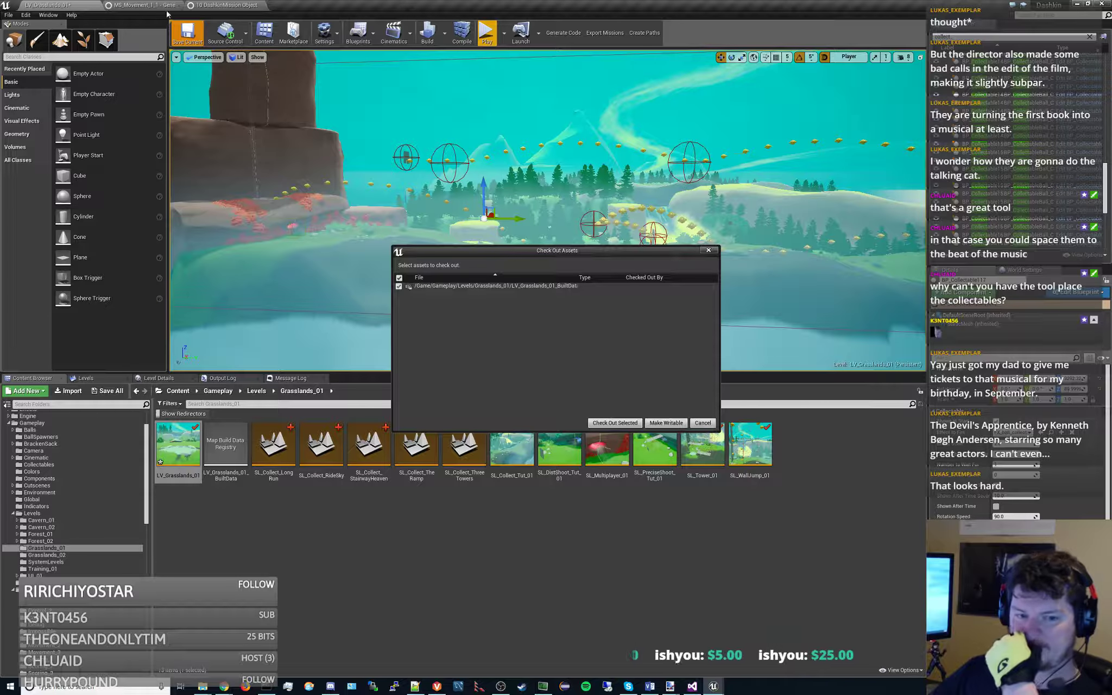
left_click(614, 425)
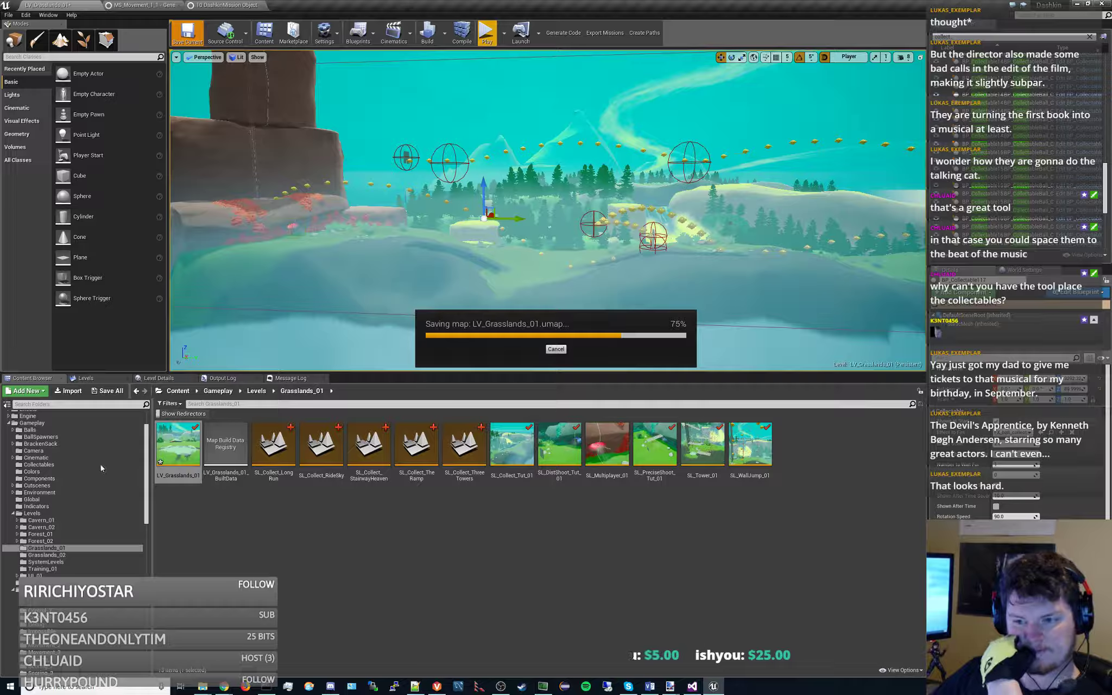
left_click(84, 381)
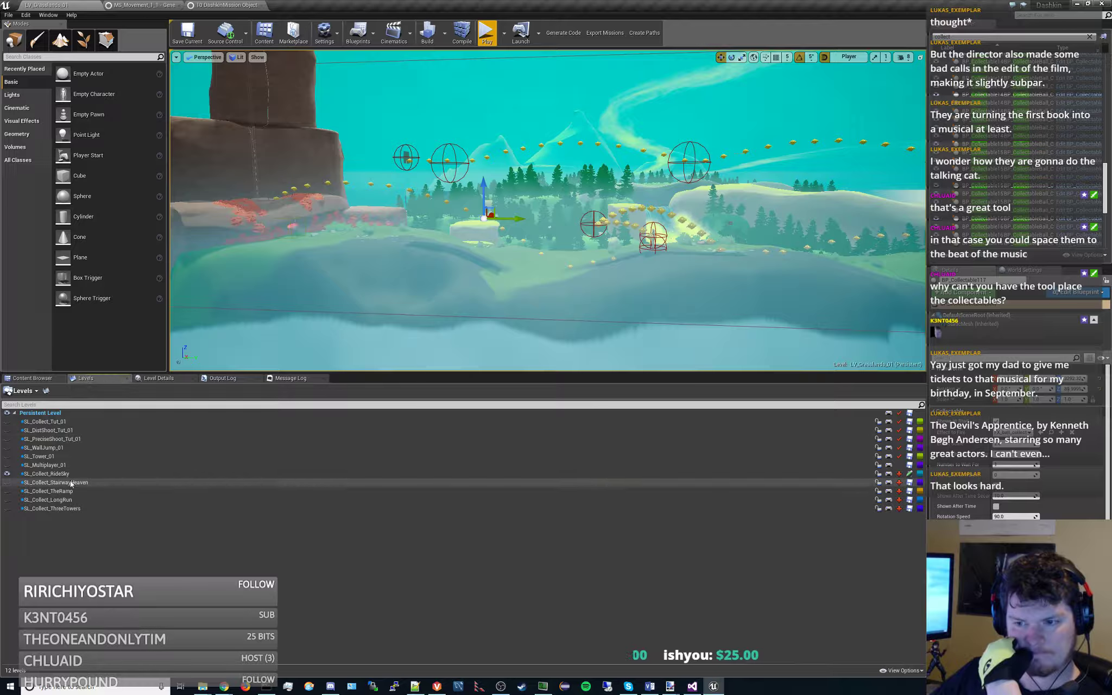
right_click(55, 474)
left_click(76, 486)
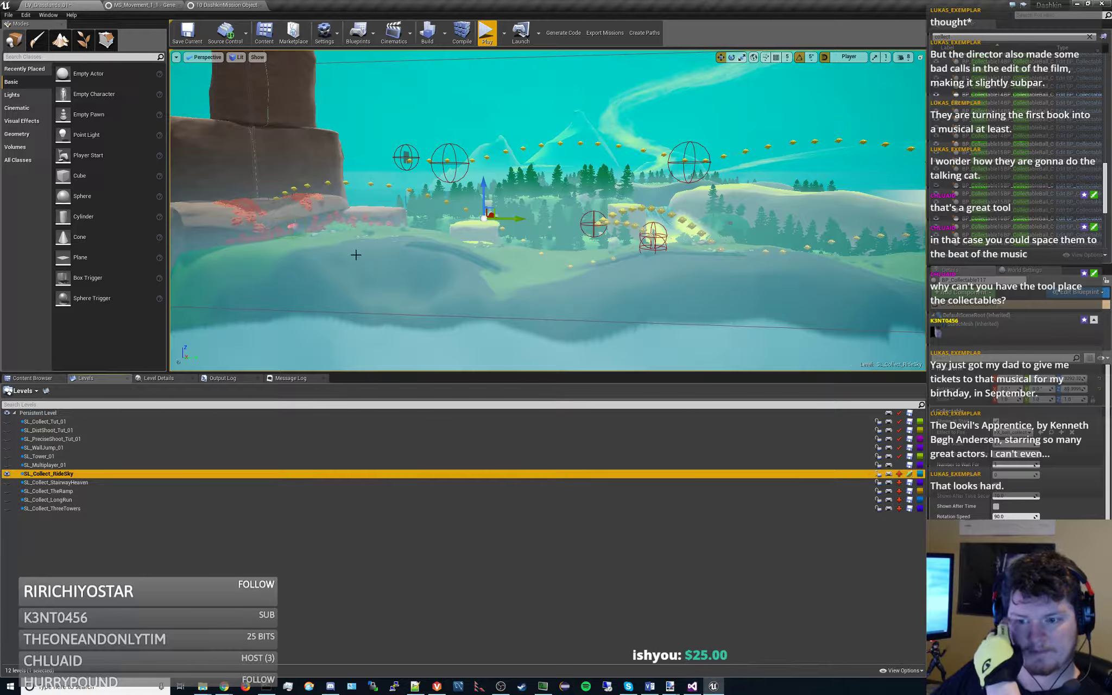
- Hide the SL_Collect_RideSky sublevel and select the three stray collectables left in the persistent level
left_click(7, 473)
right_click_drag(365, 260, 458, 155)
key("w")
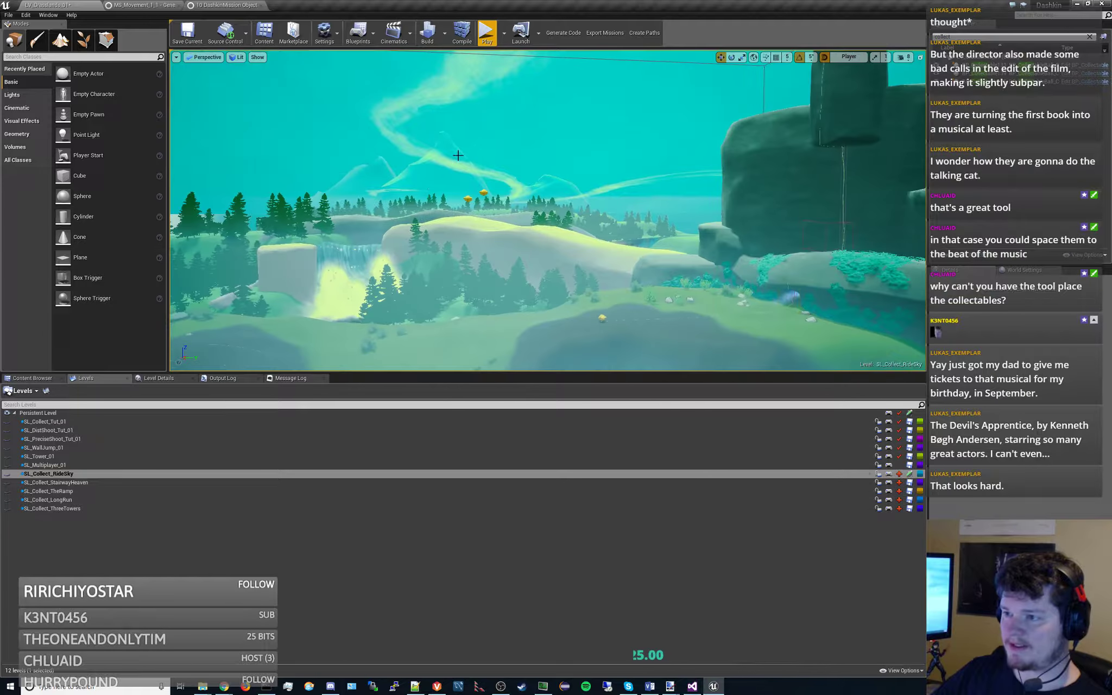
left_click(466, 199)
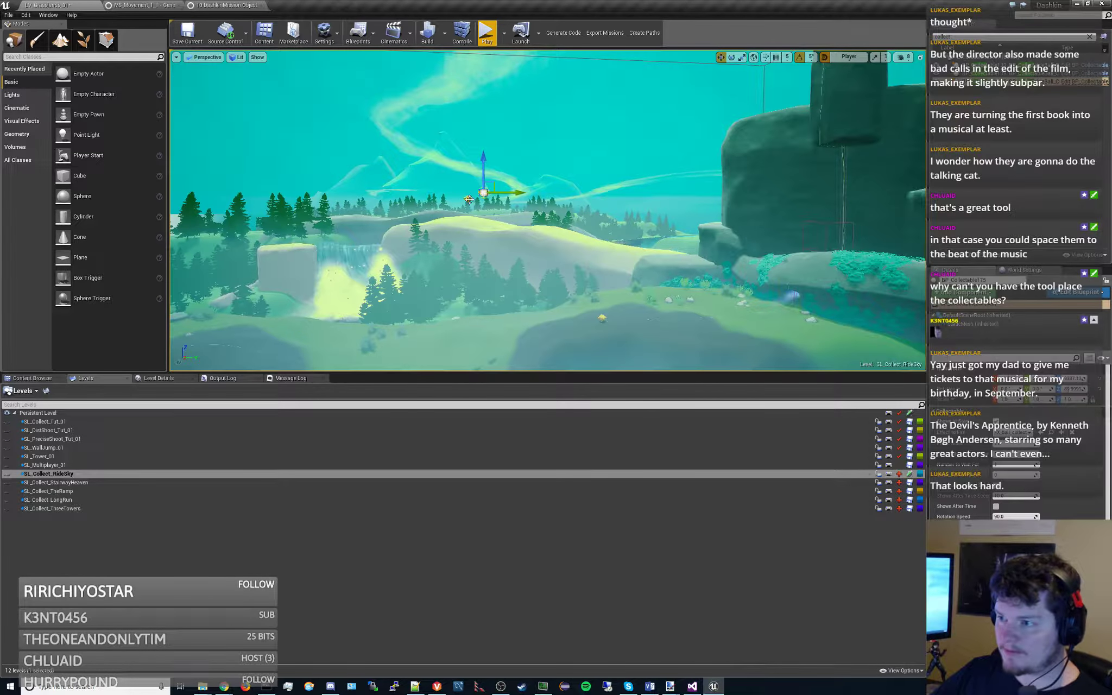
left_click(602, 316, "ctrl")
left_click(482, 194)
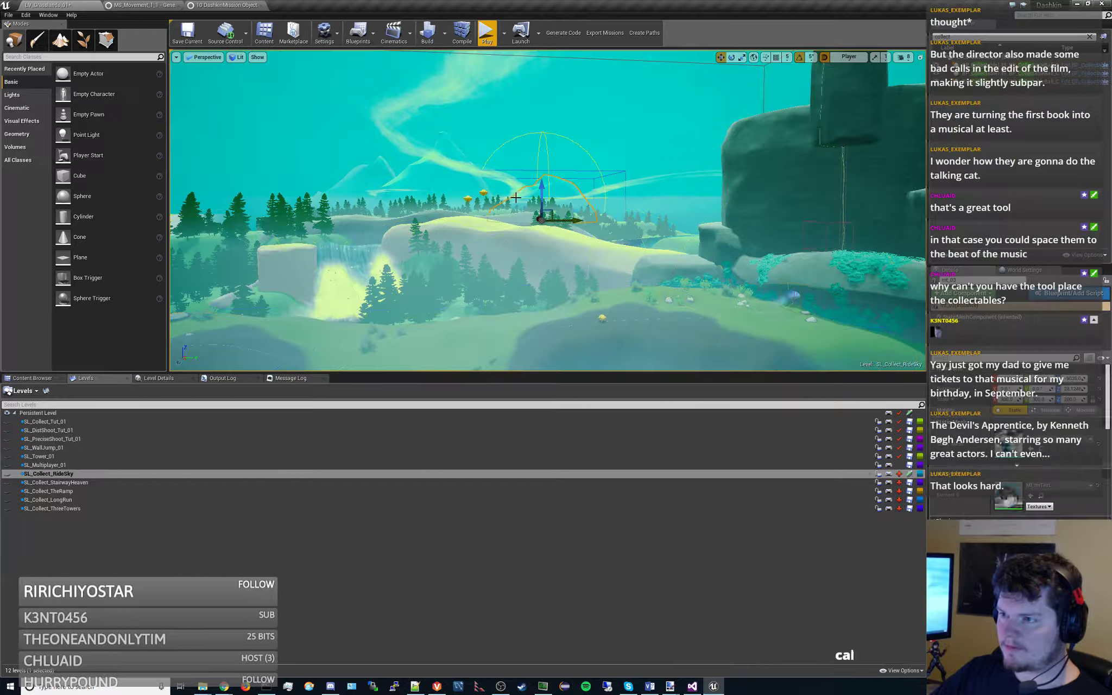
left_click(604, 315)
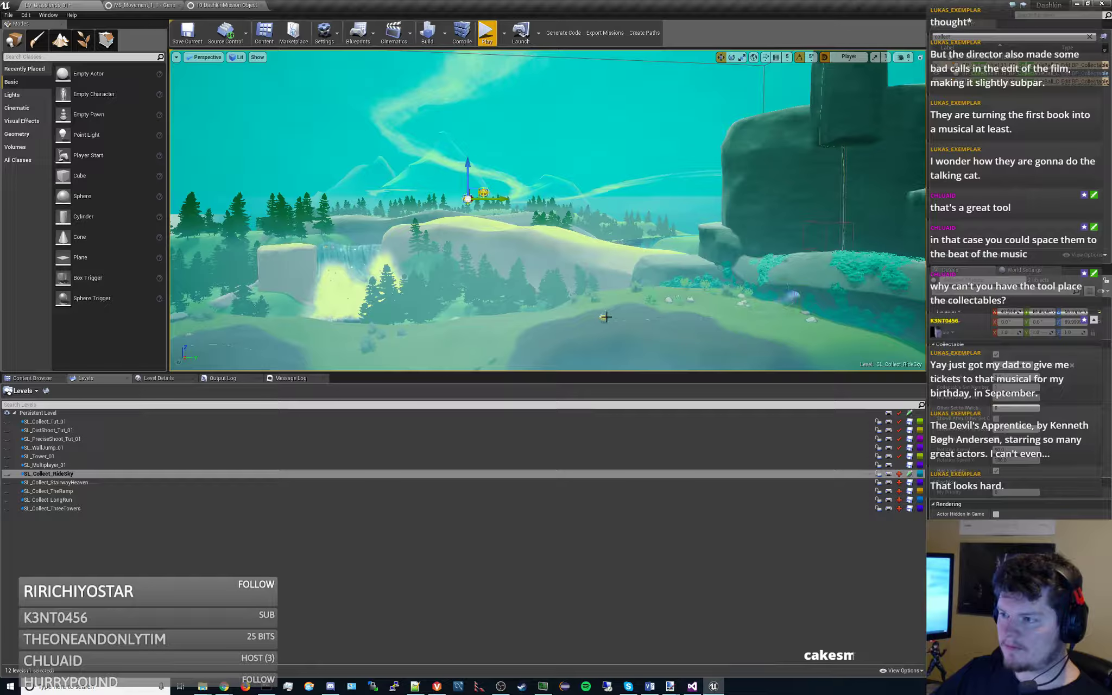
- Try to paste the stray collectables into the hidden SL_Collect_RideSky sublevel
left_click(49, 474)
key("ctrl+v")
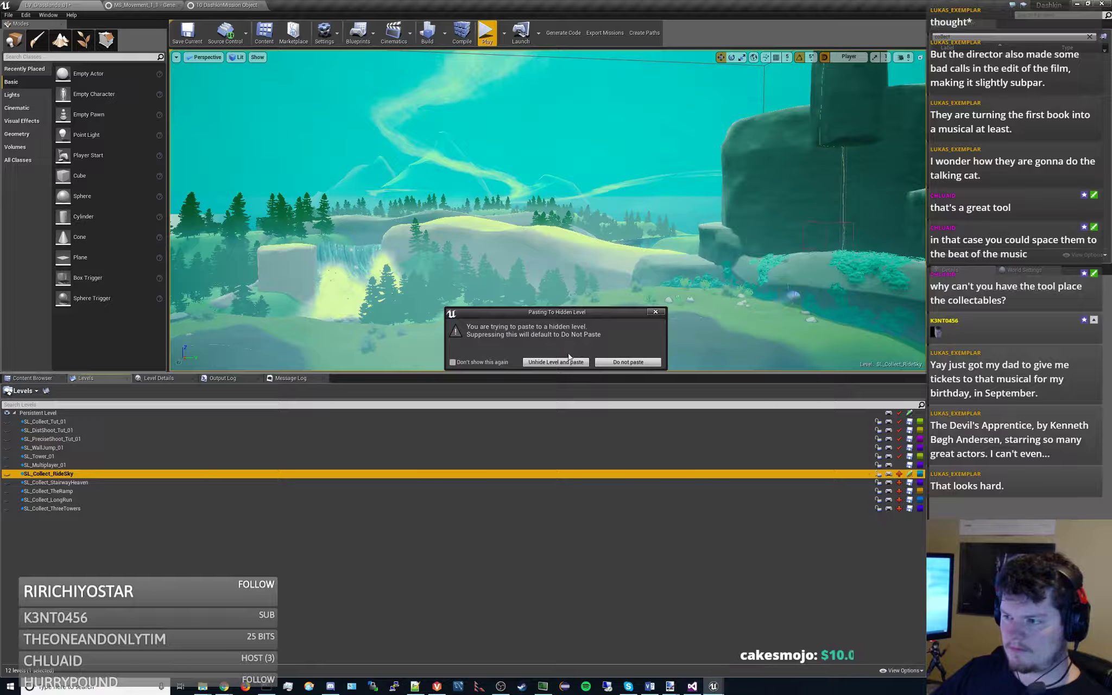
left_click(657, 312)
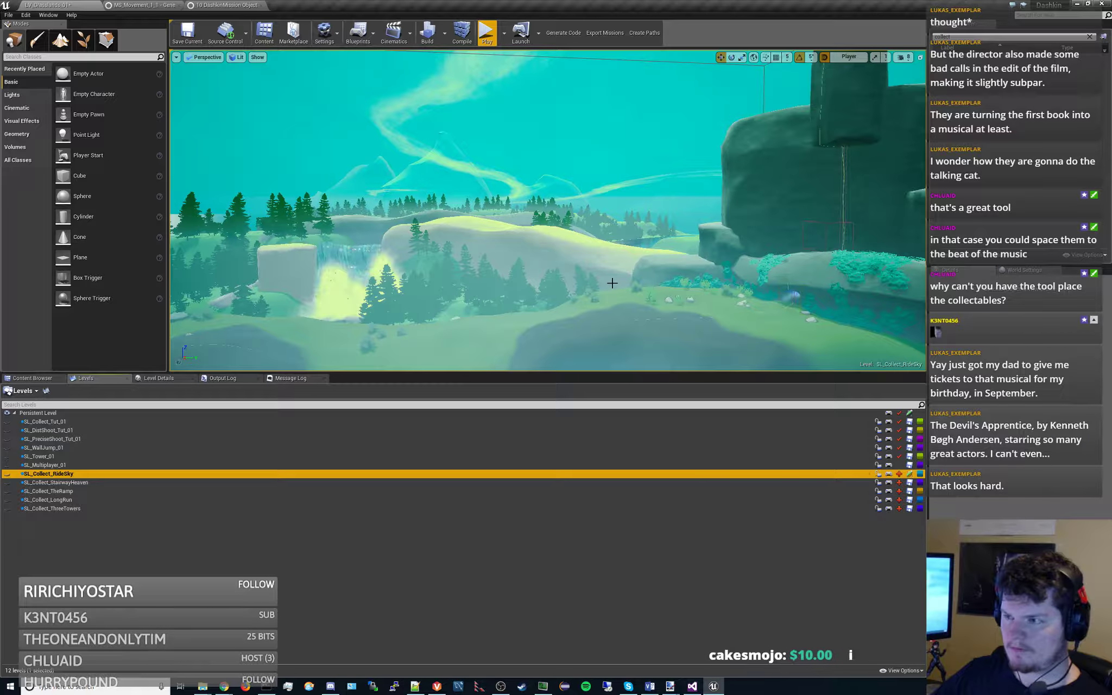
key("ctrl+v")
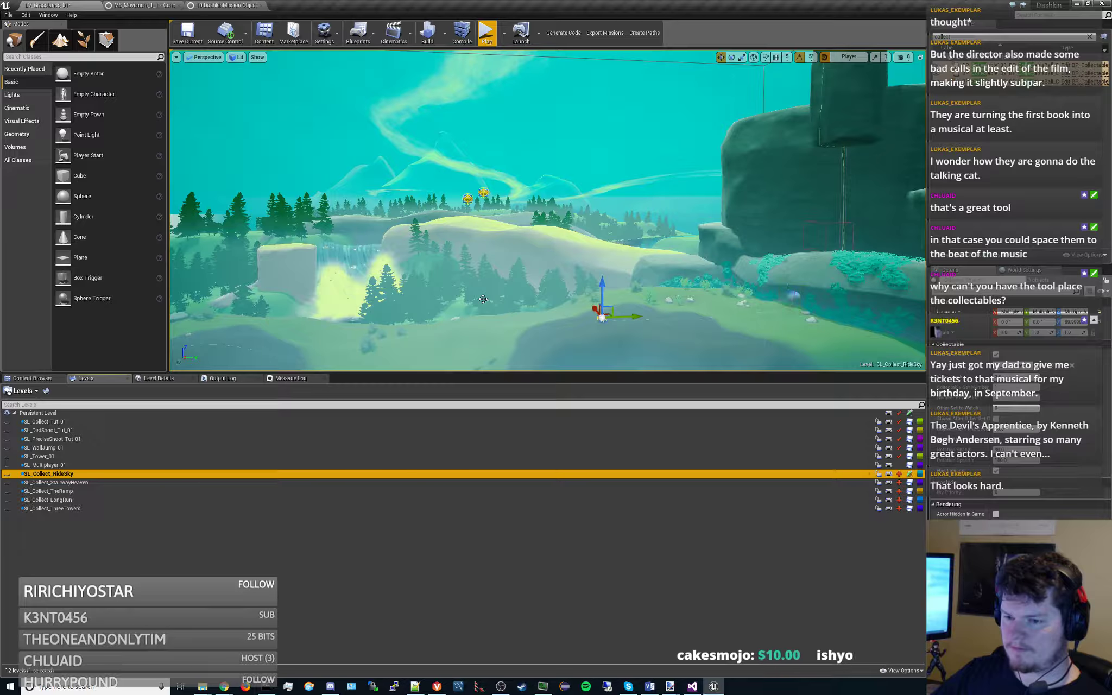
- Cut the three stray collectables and paste them into SL_Collect_RideSky as the current, visible sublevel
key("ctrl+x")
right_click(60, 476)
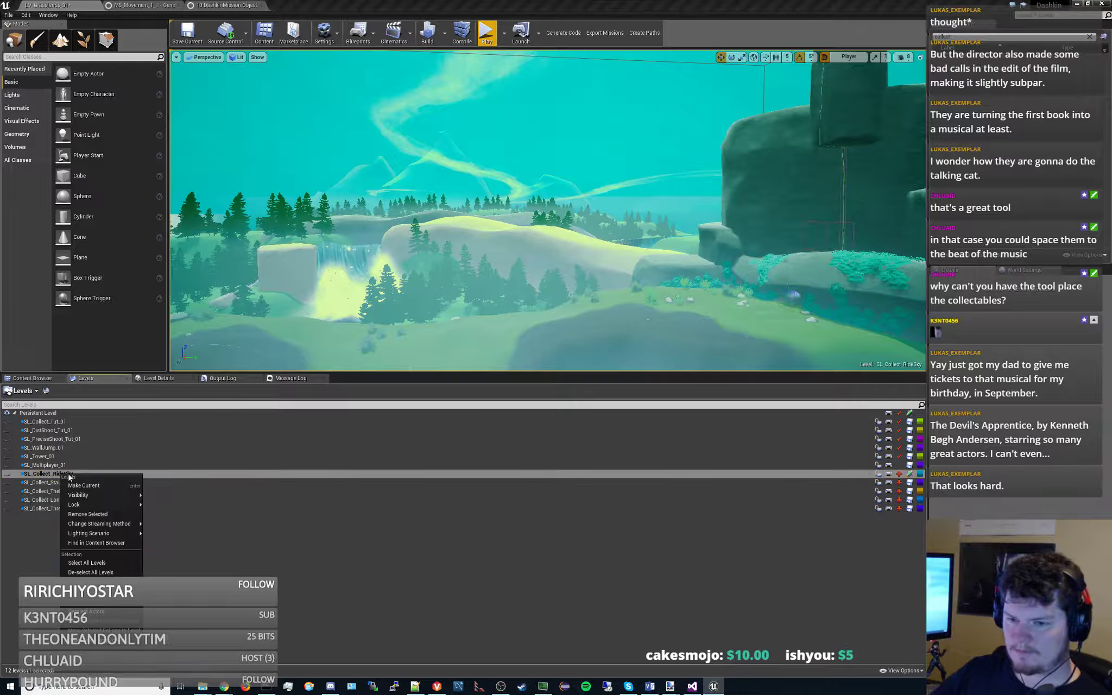
left_click(85, 489)
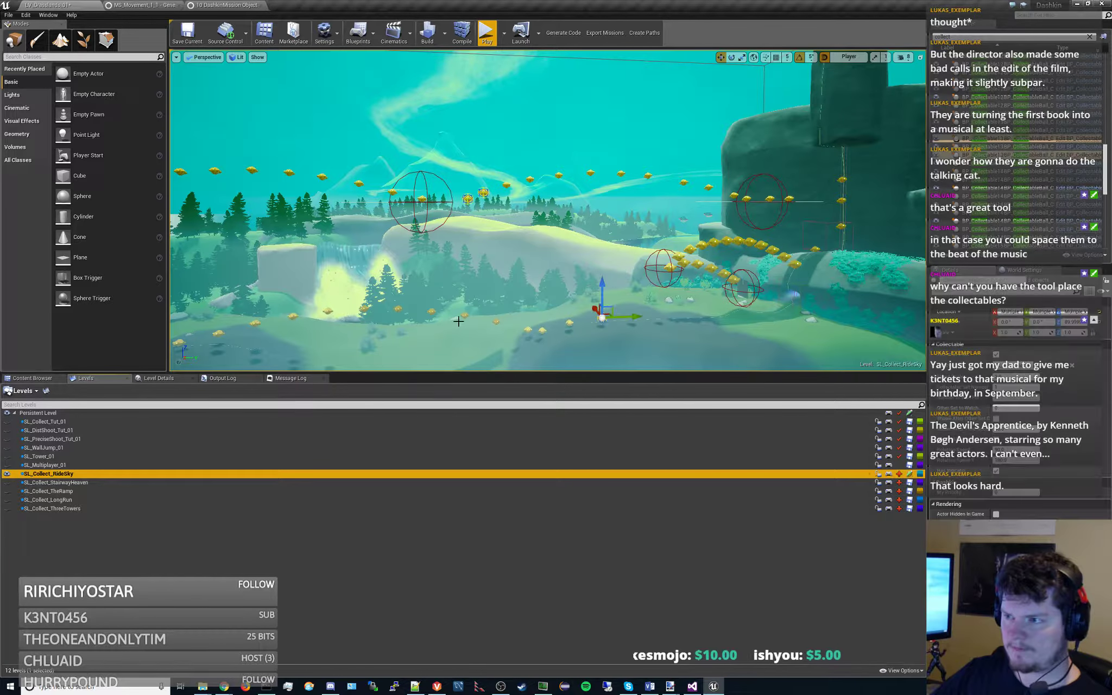
mouse_move(477, 246)
right_mouse_down()
mouse_move(446, 247)
mouse_move(478, 249)
right_mouse_up()
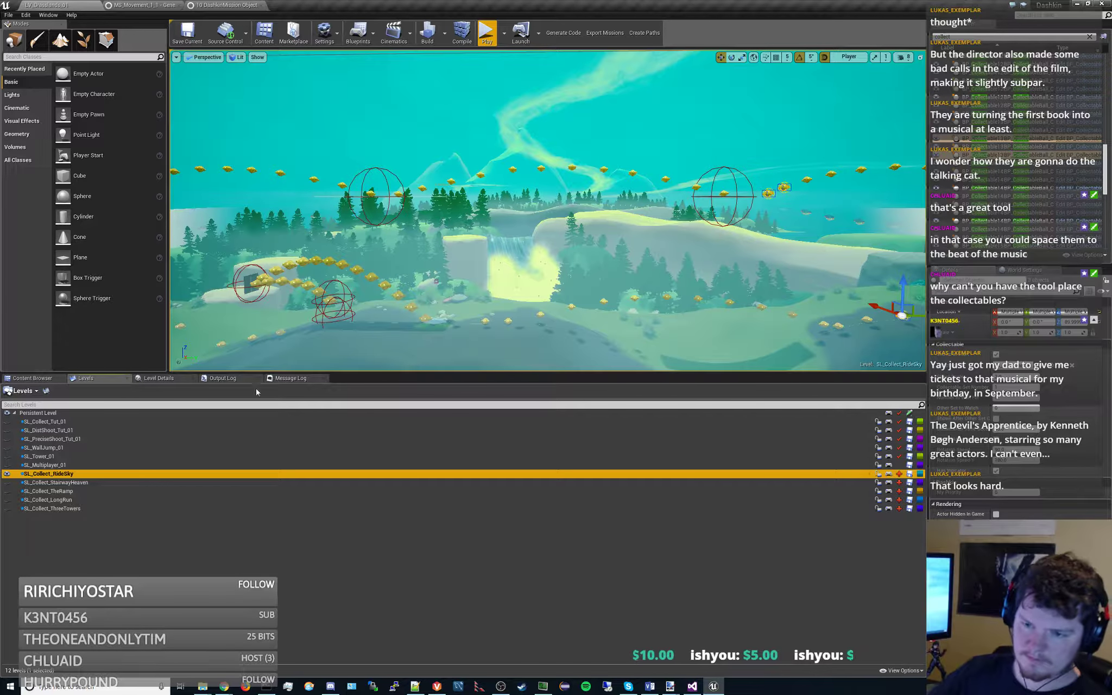
- Toggle the visibility of SL_Collect_RideSky and survey the landscape for collectables outside the sublevel
left_click(7, 474)
left_click(7, 473)
right_click_drag(381, 260, 377, 272)
key("s")
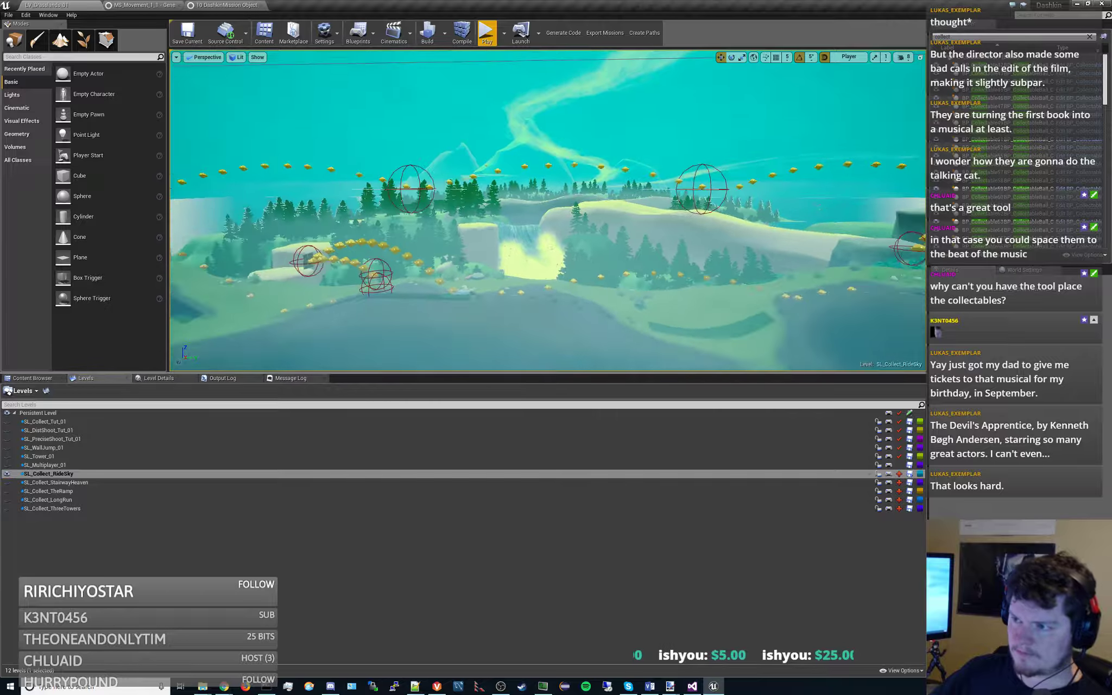
right_click_drag(565, 258, 554, 259)
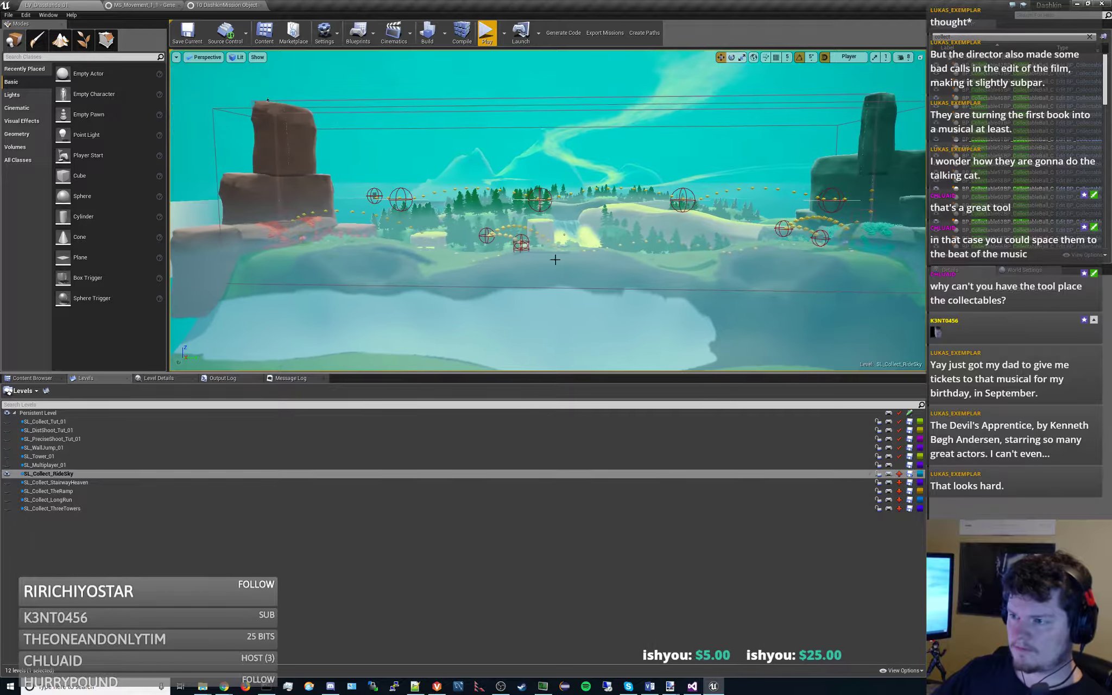
left_click(5, 474)
left_click(5, 474)
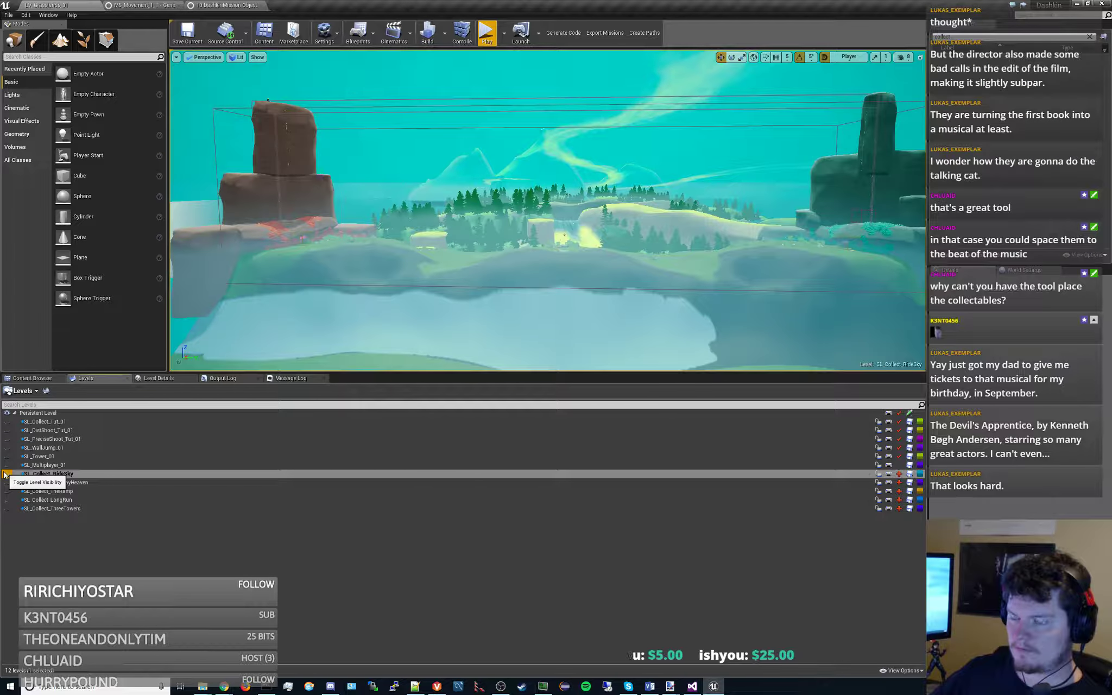
key("w")
right_click_drag(565, 259, 516, 253)
key("w")
key("a")
right_click_drag(383, 311, 384, 310)
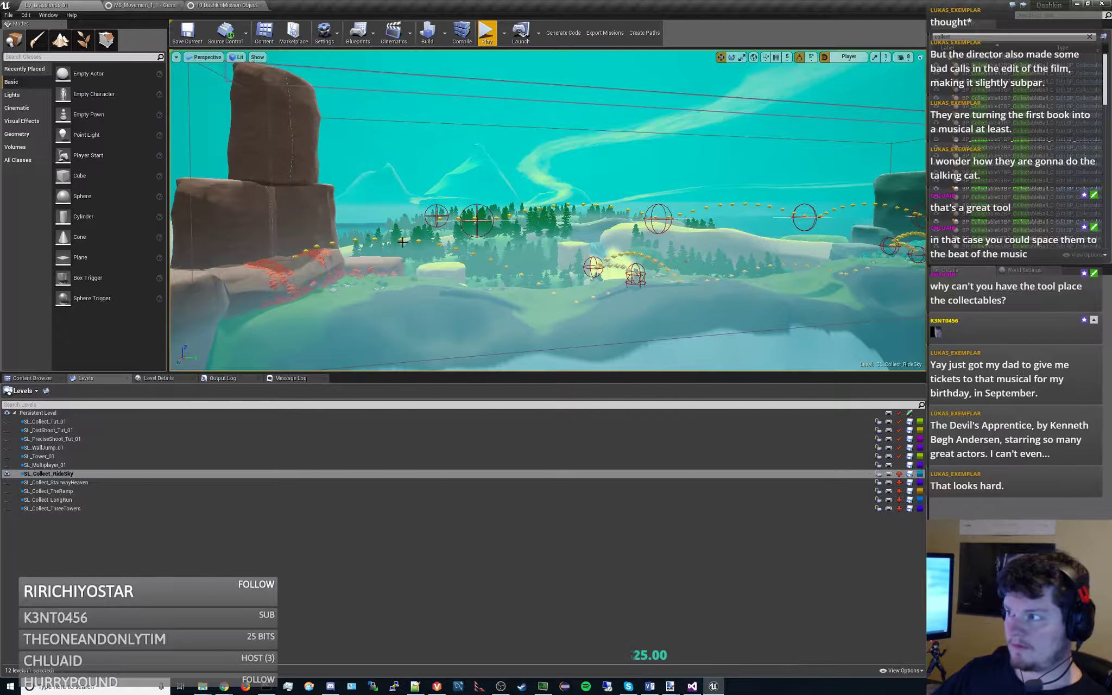
- Set the Collect win condition threshold of the first movement mission to 116 and save the mission
left_click(172, 5)
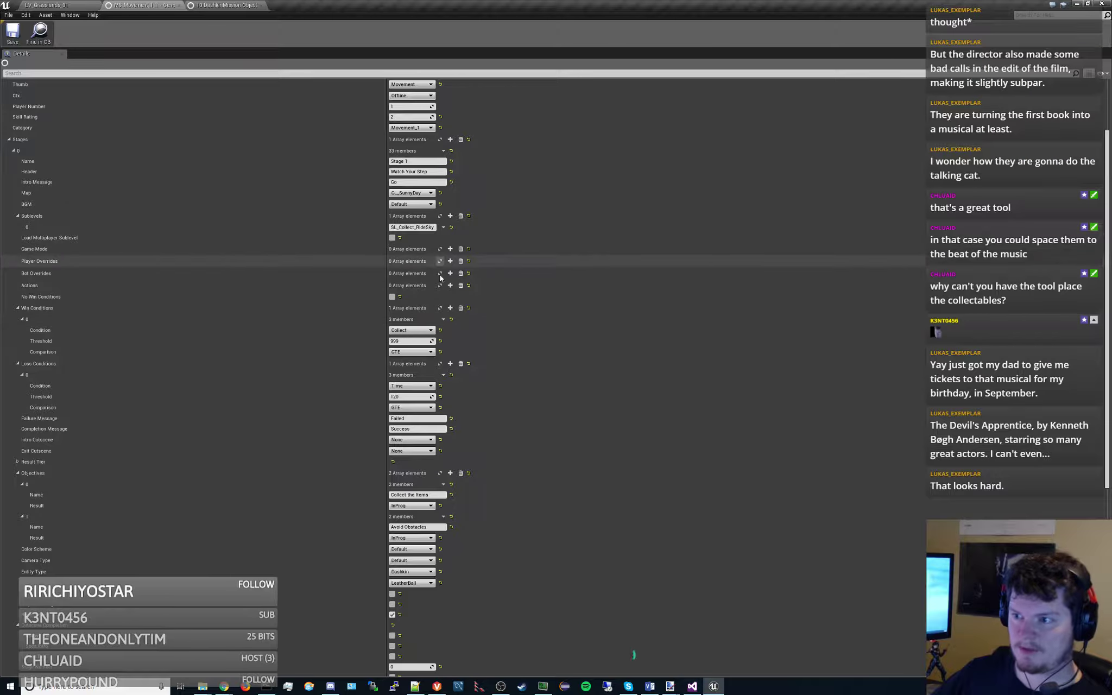
left_click(419, 341)
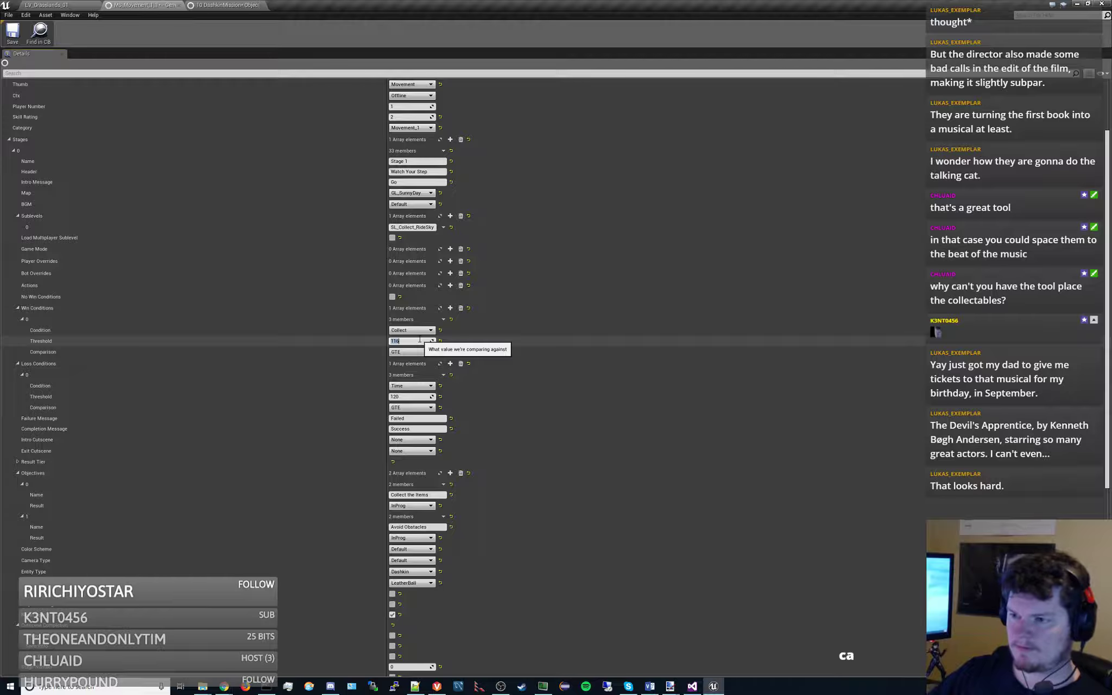
left_click(12, 34)
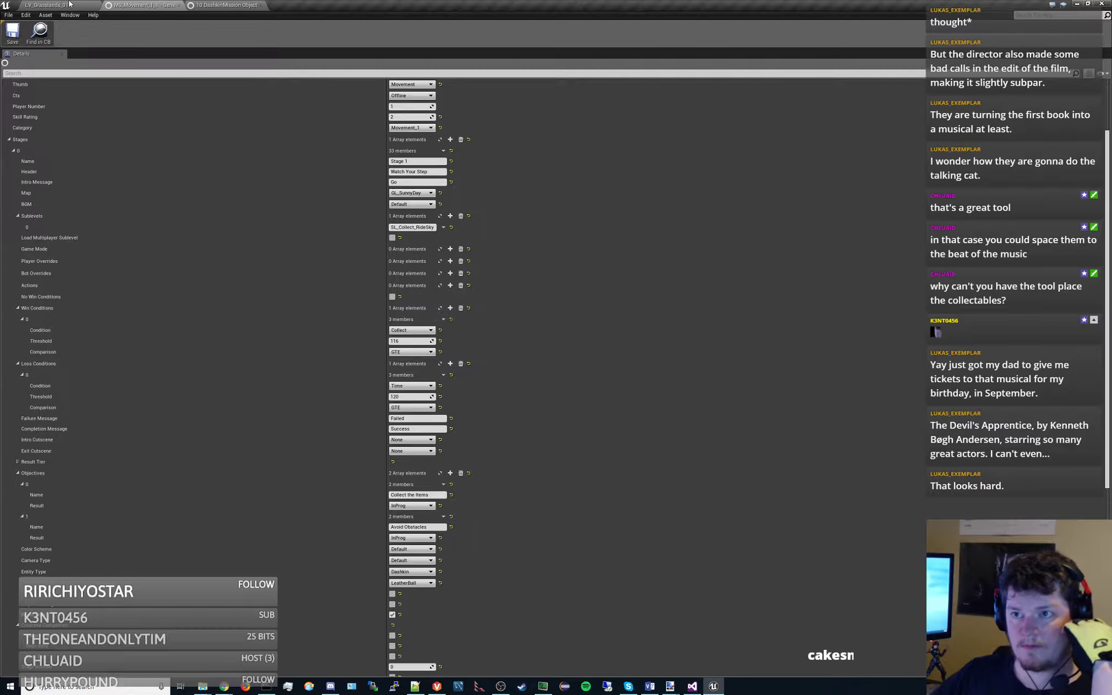
- Playtest the Riding the Sky mission through to its final results, then stop the session
left_click(47, 5)
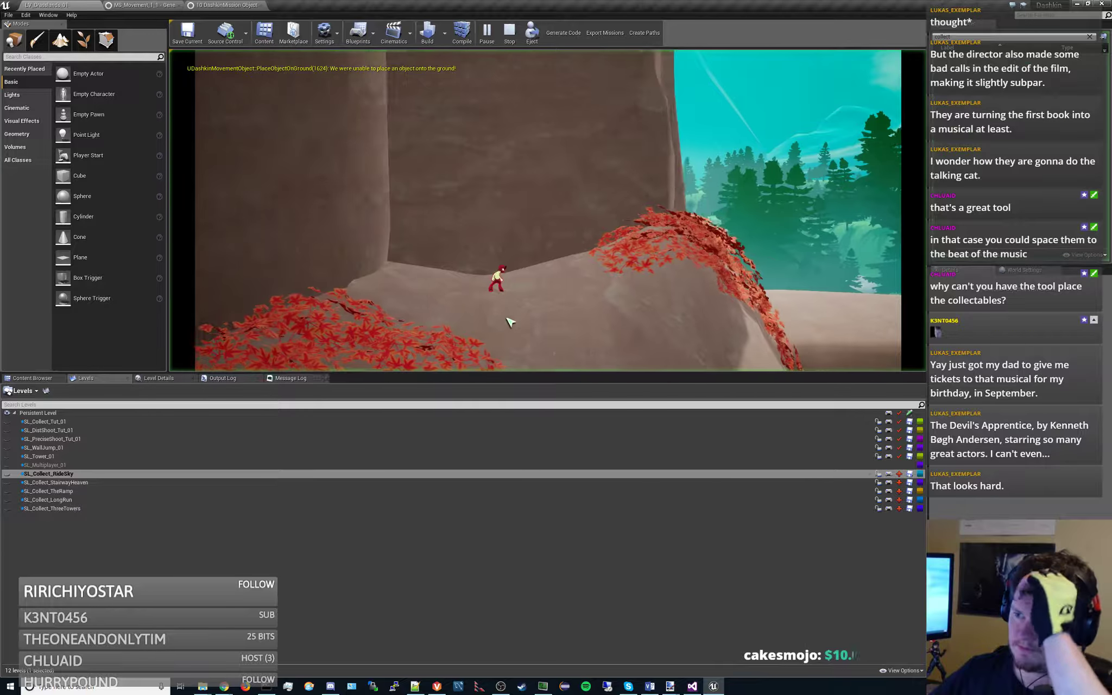
left_click(551, 348)
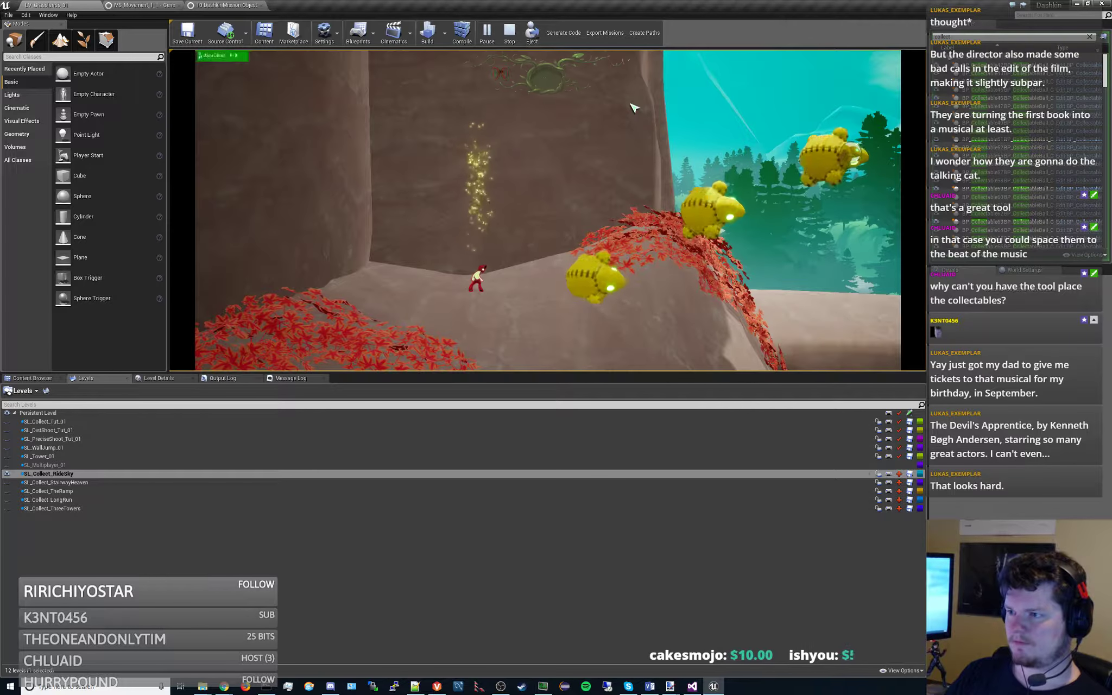
key("d")
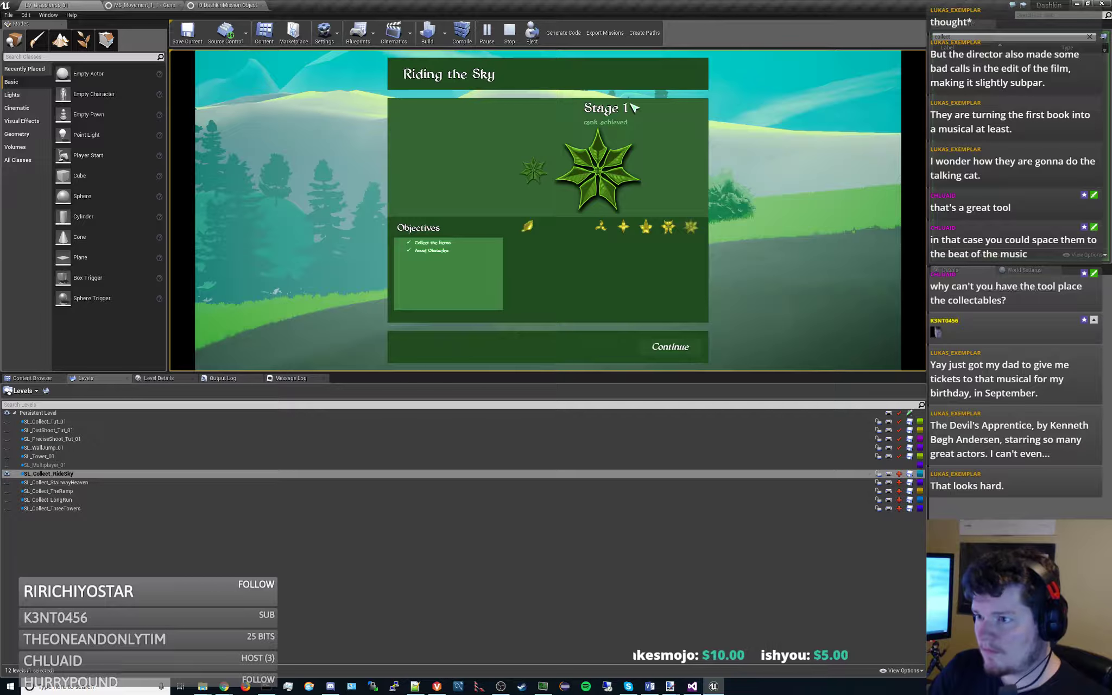
left_click(675, 347)
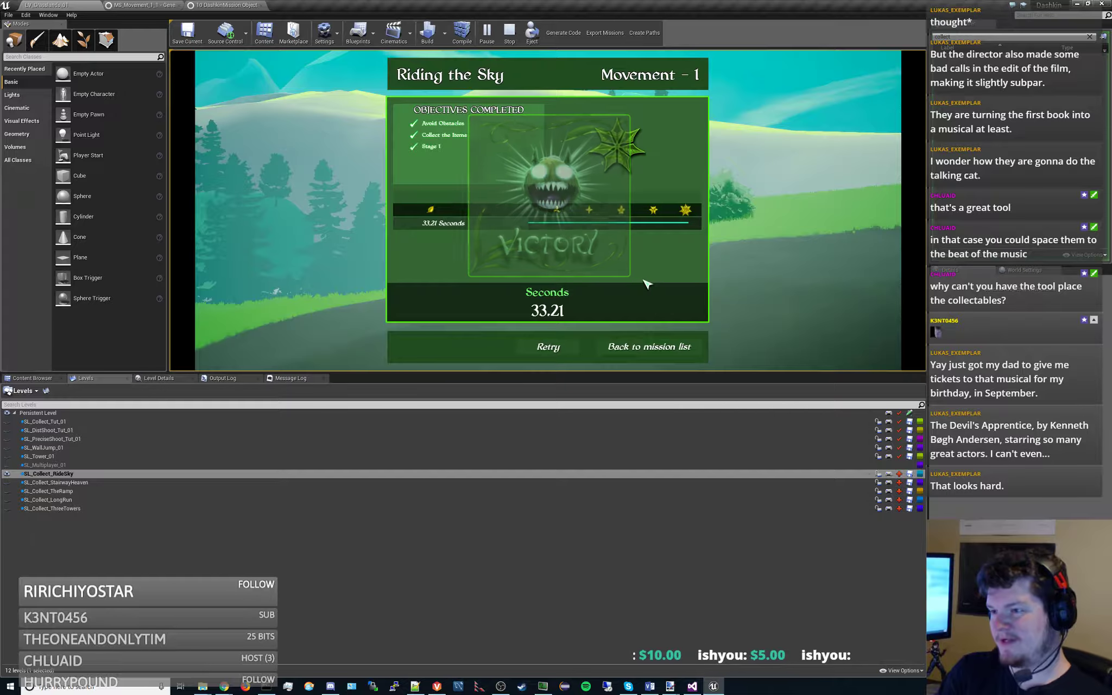
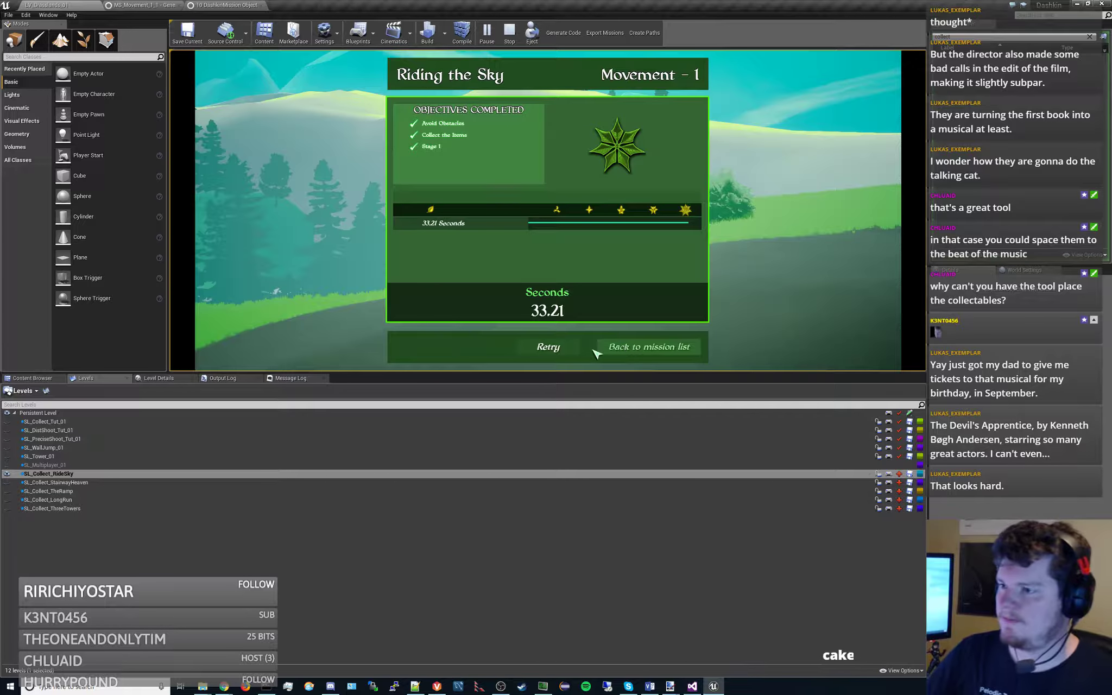
left_click(510, 35)
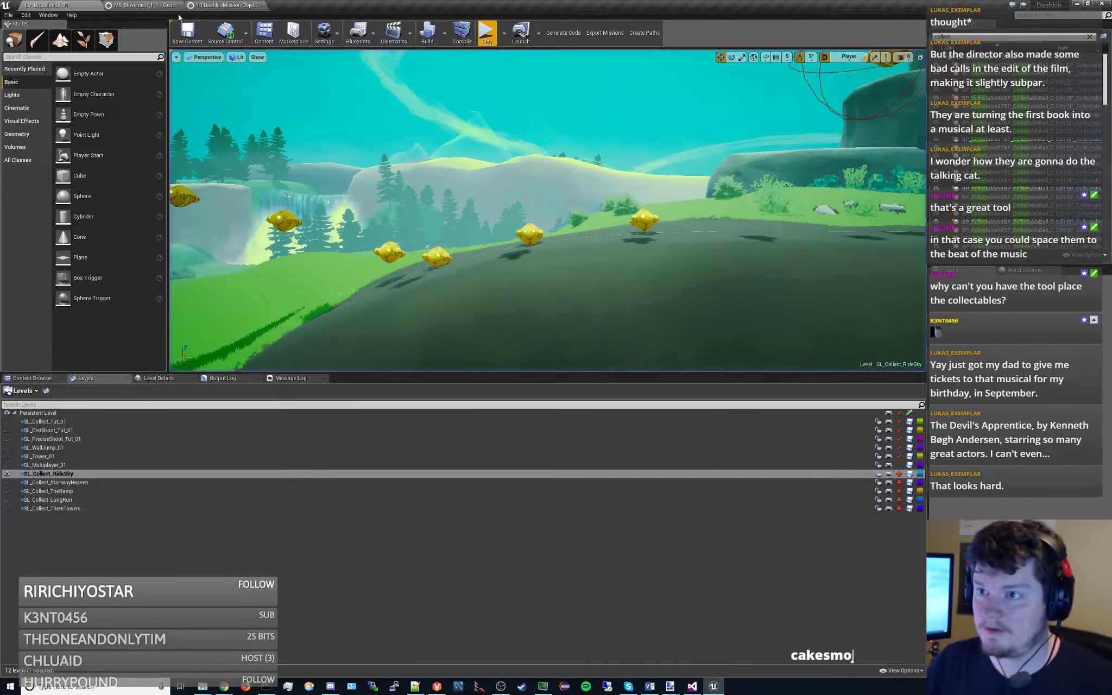
- Add the Skip Post Stage Screen column to the bulk mission grid and enable the option for all ten movement missions
left_click(209, 5)
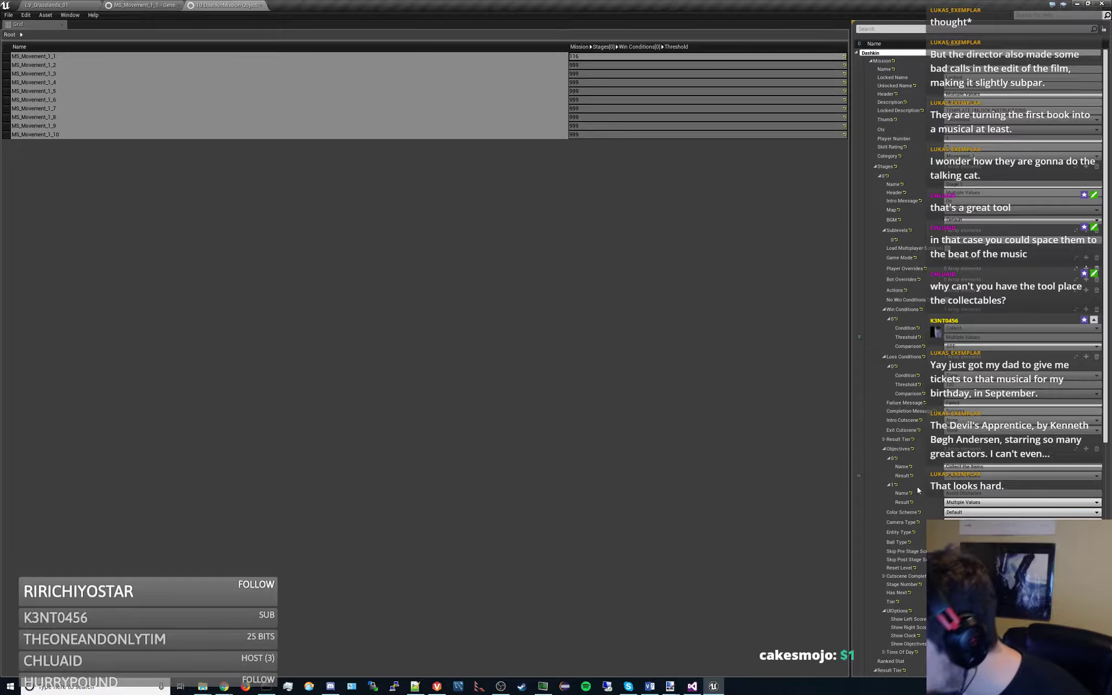
scroll(917, 486, "down", 4)
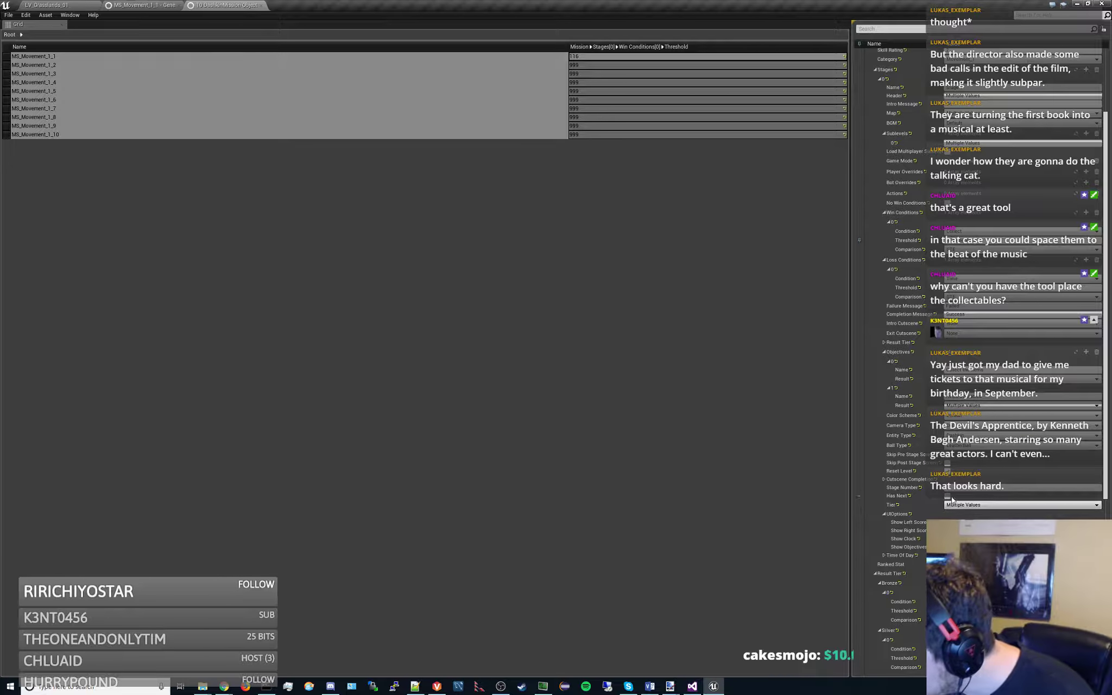
left_click(859, 463)
left_click(948, 463)
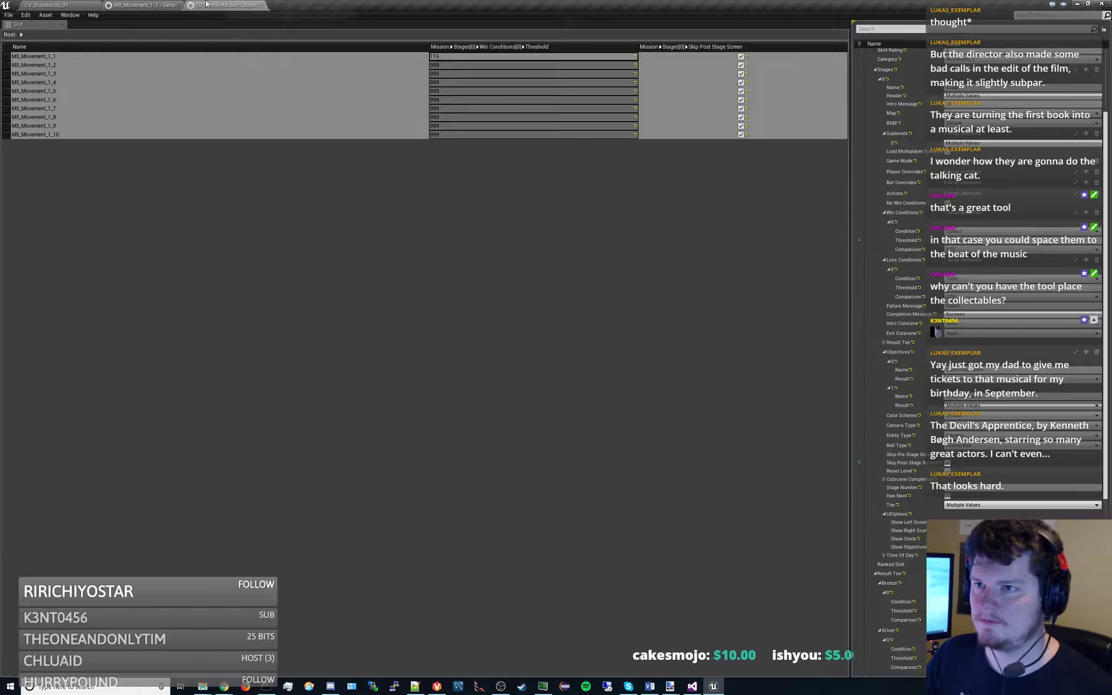
- Pull back in the Grasslands level and look over the whole Riding the Sky collectable course
left_click(157, 6)
left_click(47, 5)
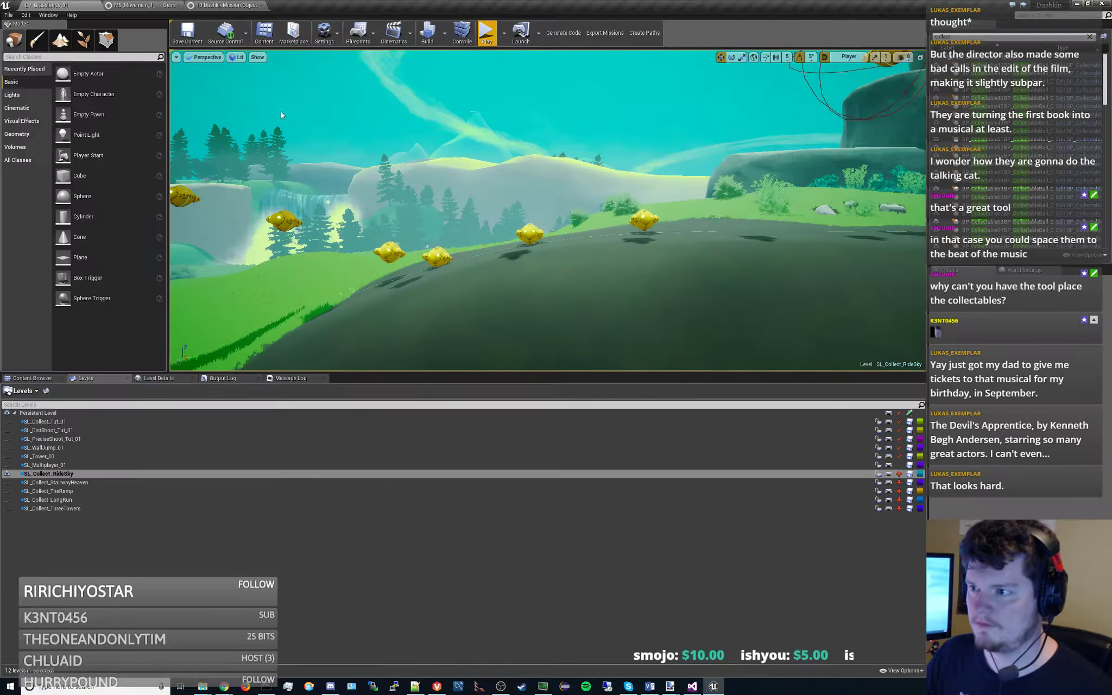
key("s")
right_click_drag(537, 120, 523, 224)
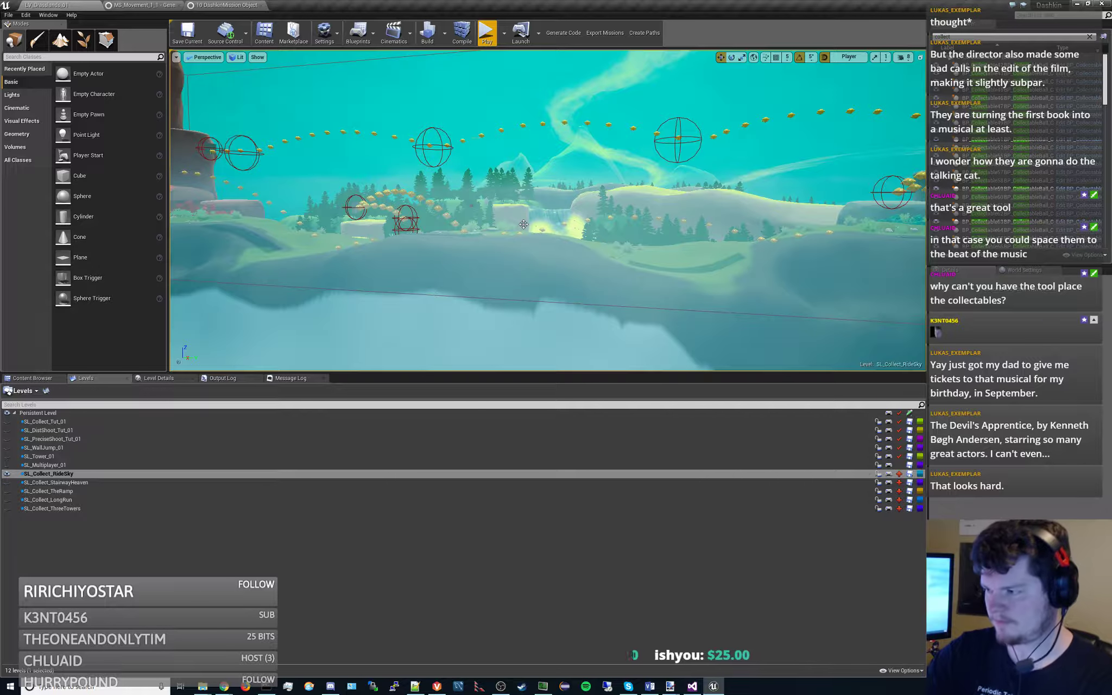
- Close the separate editor of the MS_Movement_1_1 mission
left_click(272, 5)
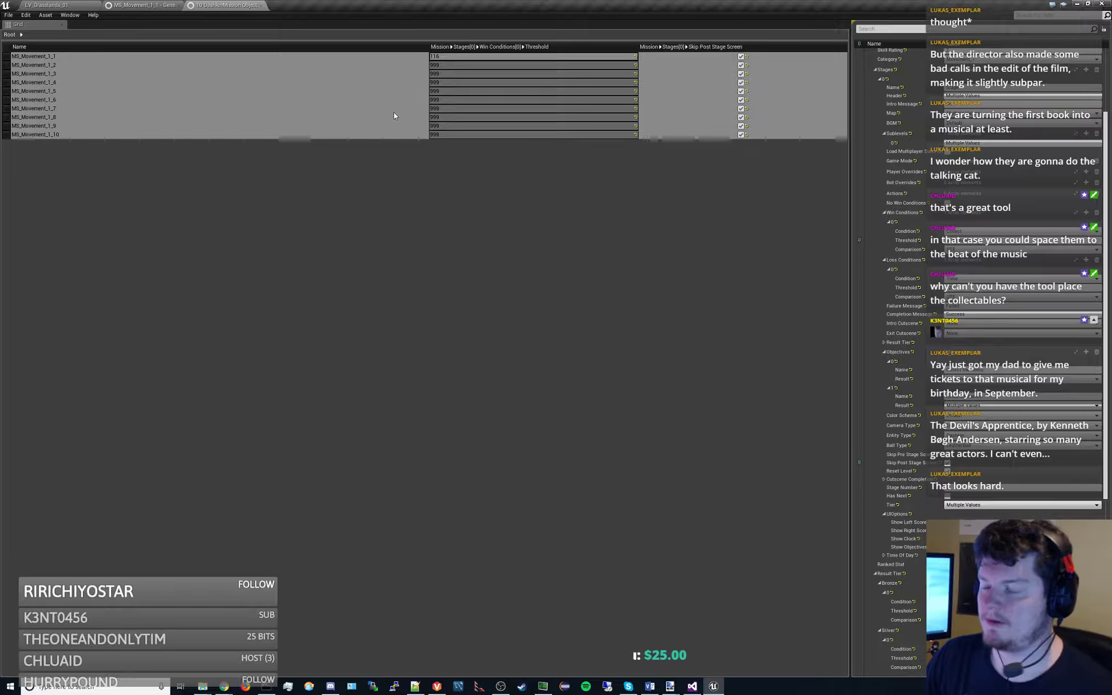
left_click(190, 5)
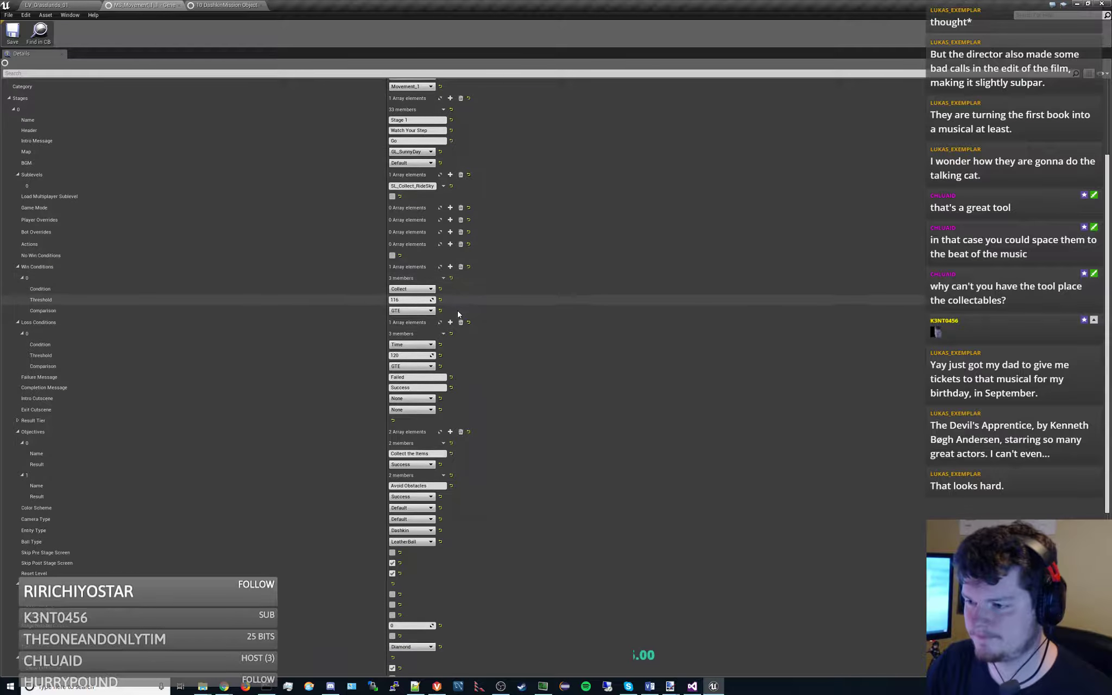
left_click(179, 5)
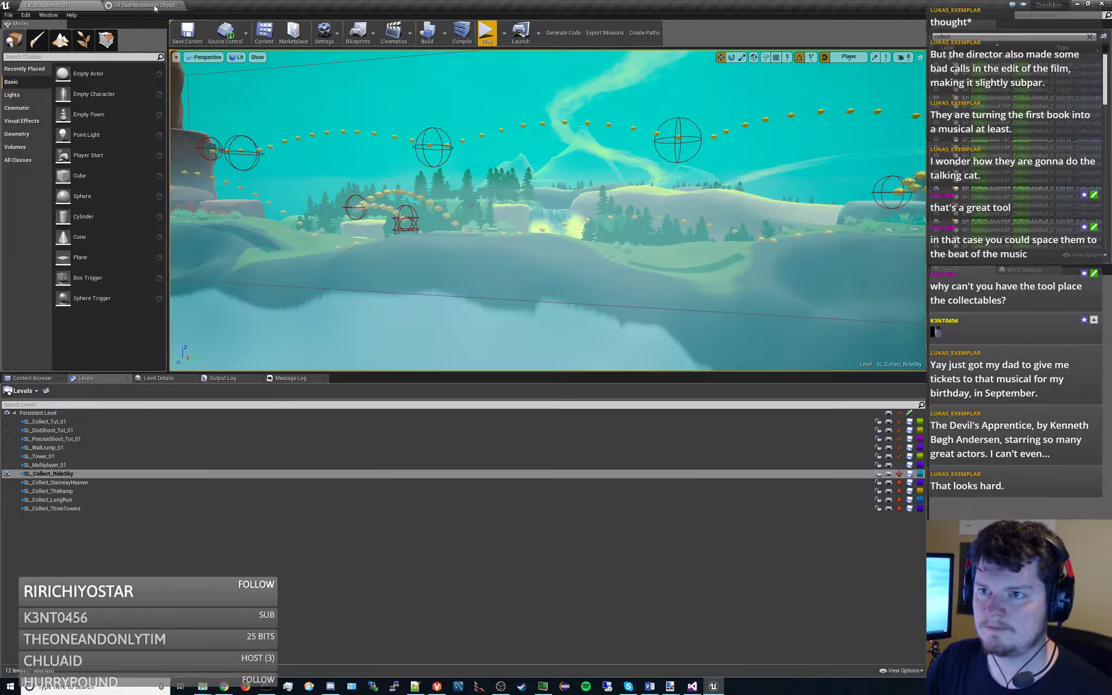
- Add columns for the Bronze, Silver, Gold, Platinum and Diamond result tier thresholds to the bulk mission grid
left_click(146, 5)
scroll(963, 326, "down", 4)
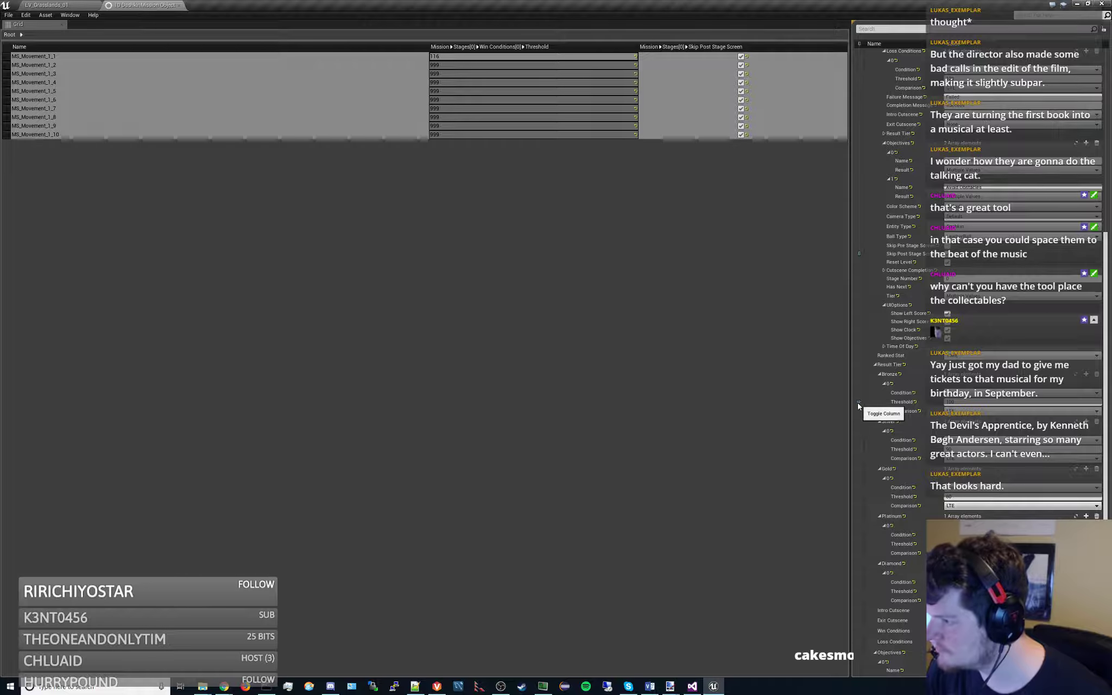
left_click(858, 403)
left_click(859, 450)
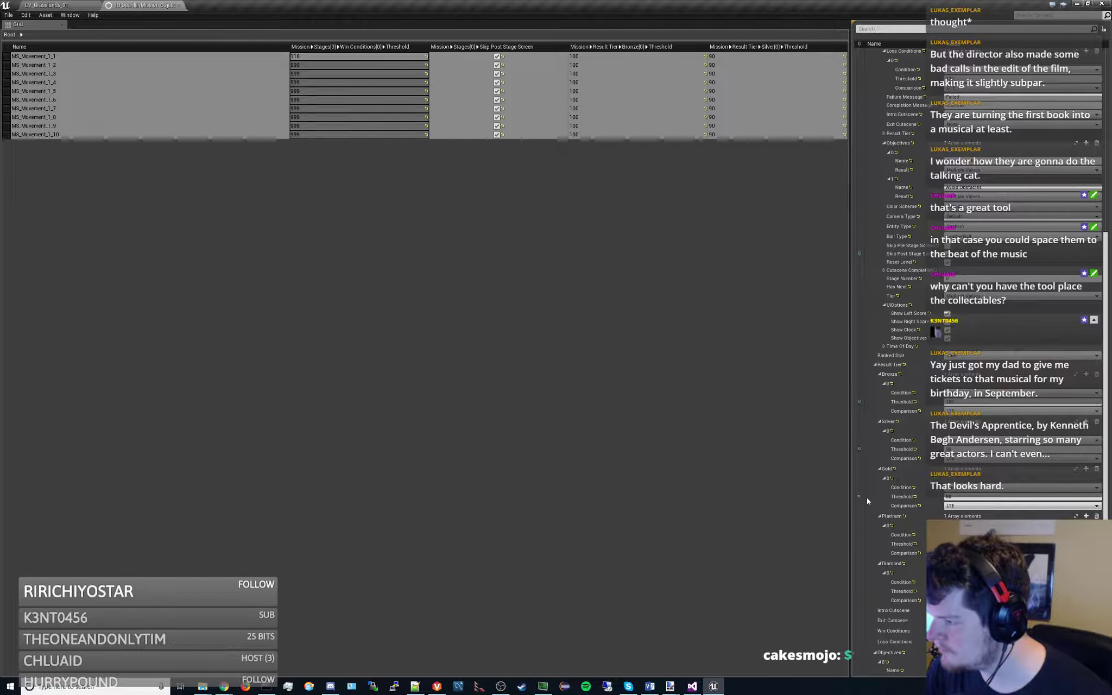
left_click(859, 496)
left_click(859, 543)
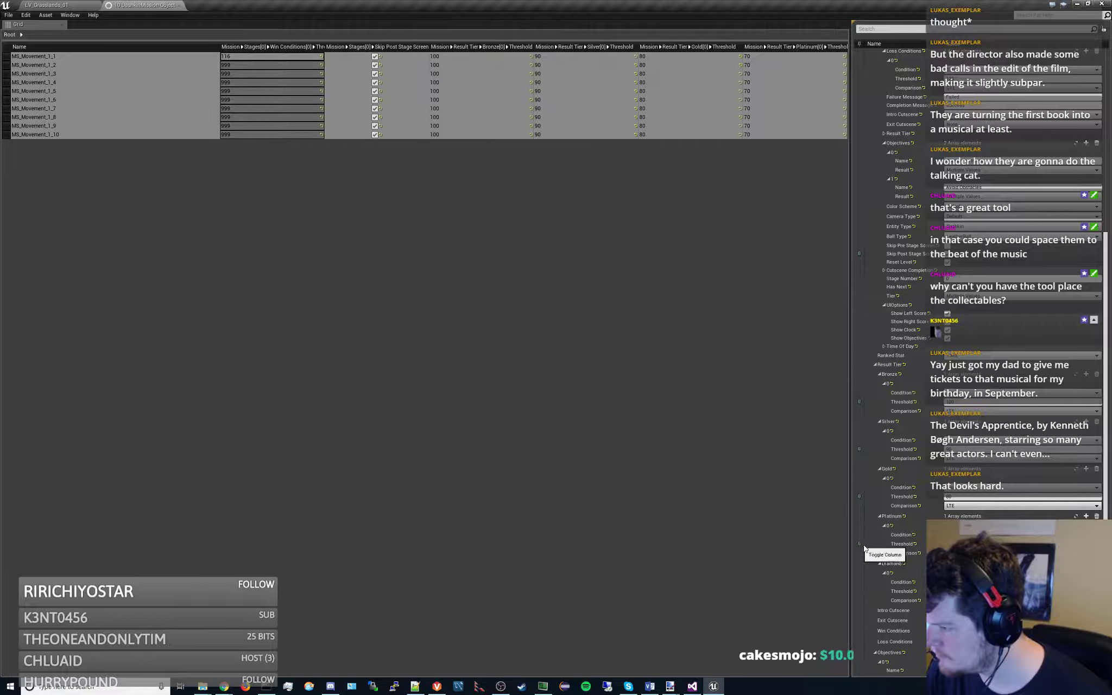
left_click(859, 591)
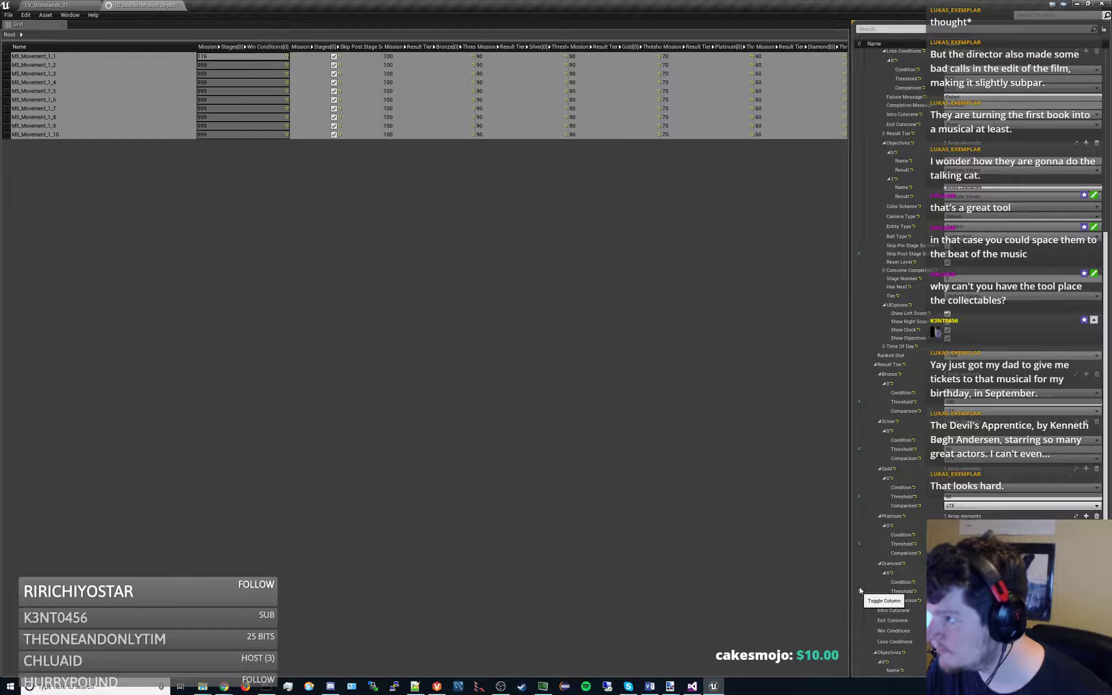
- Set the MS_Movement_1_1 result tier thresholds to 60 for Bronze and 50 for Silver
left_click(411, 59)
left_click(413, 58)
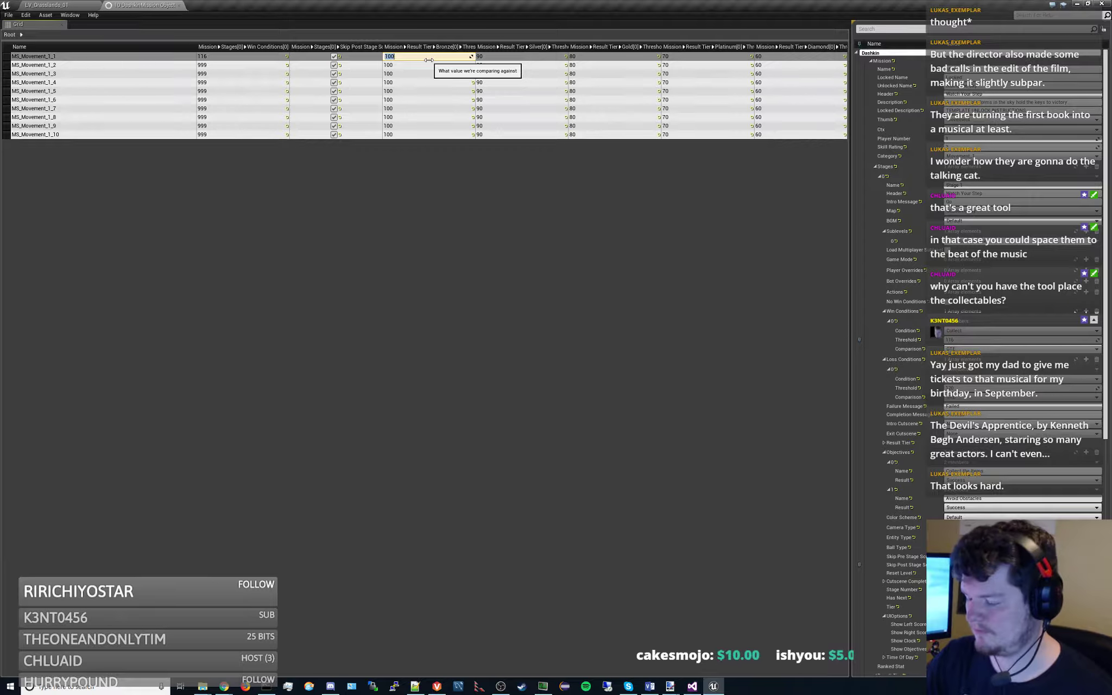
left_click(494, 57)
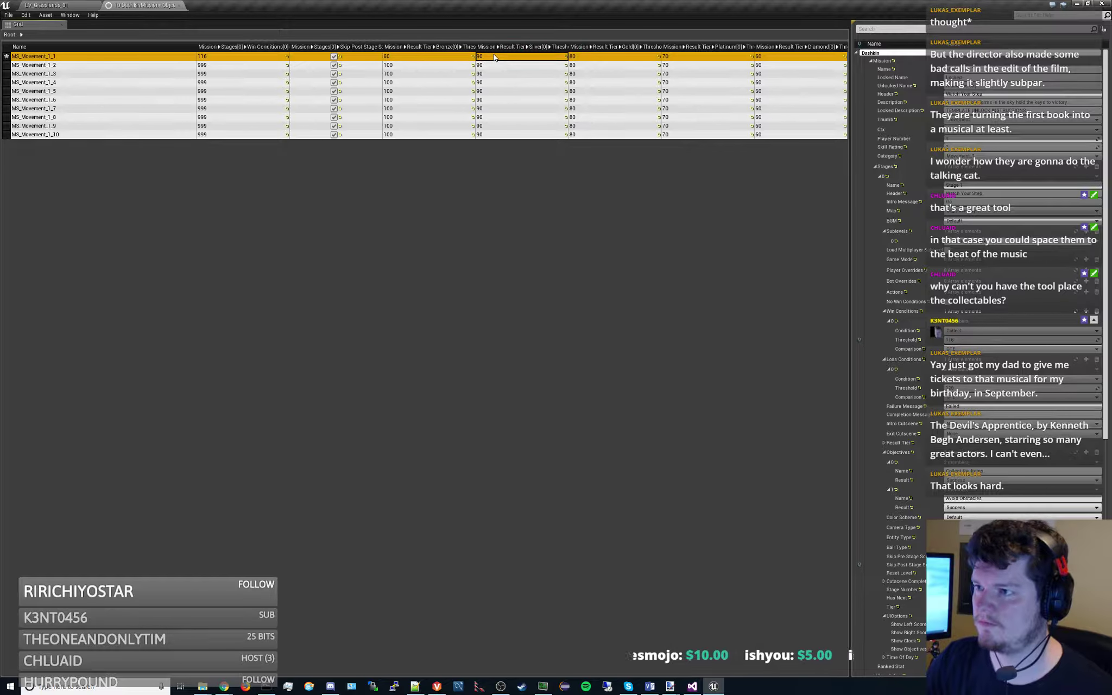
left_click(494, 57)
type("5")
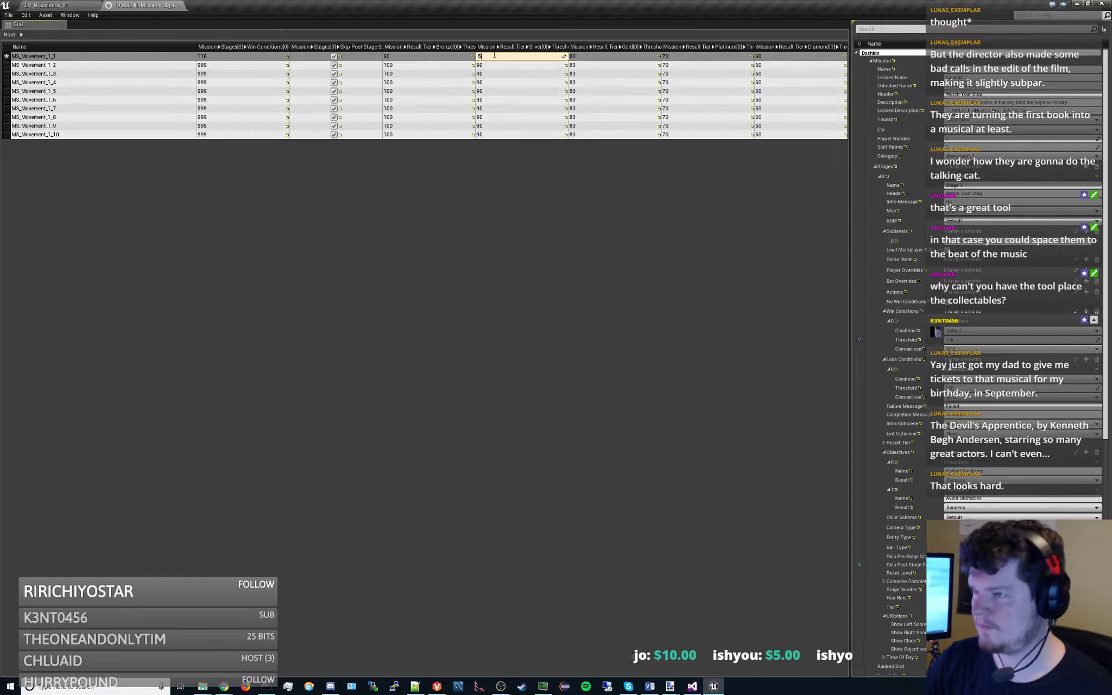
type("0")
left_click(586, 57)
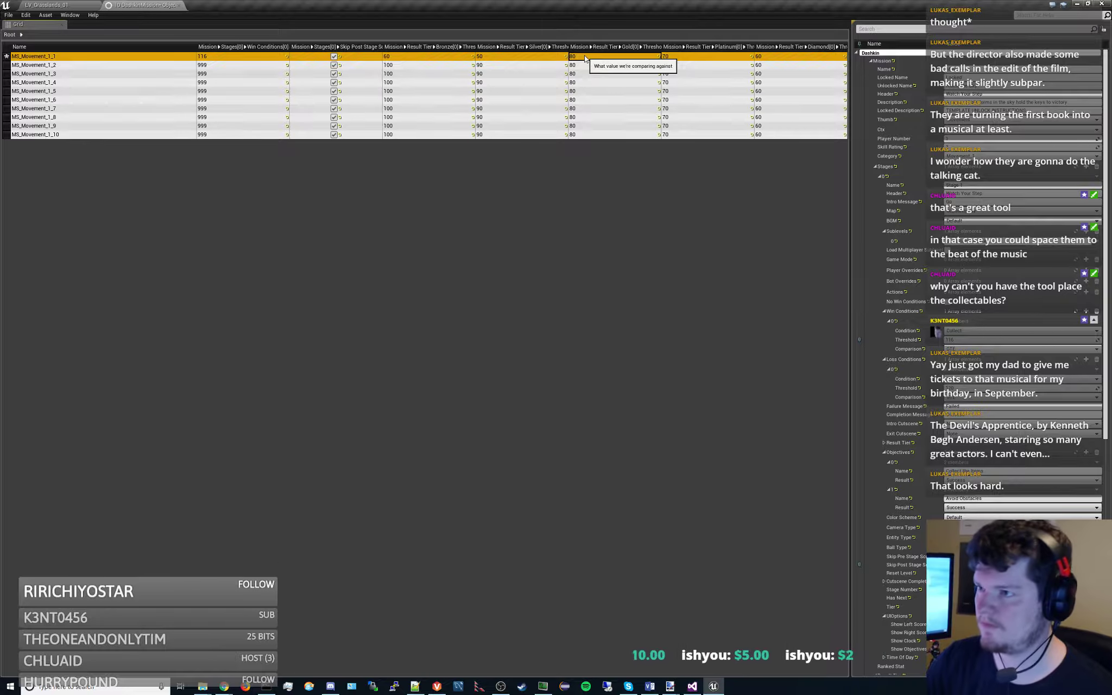
left_click(435, 58)
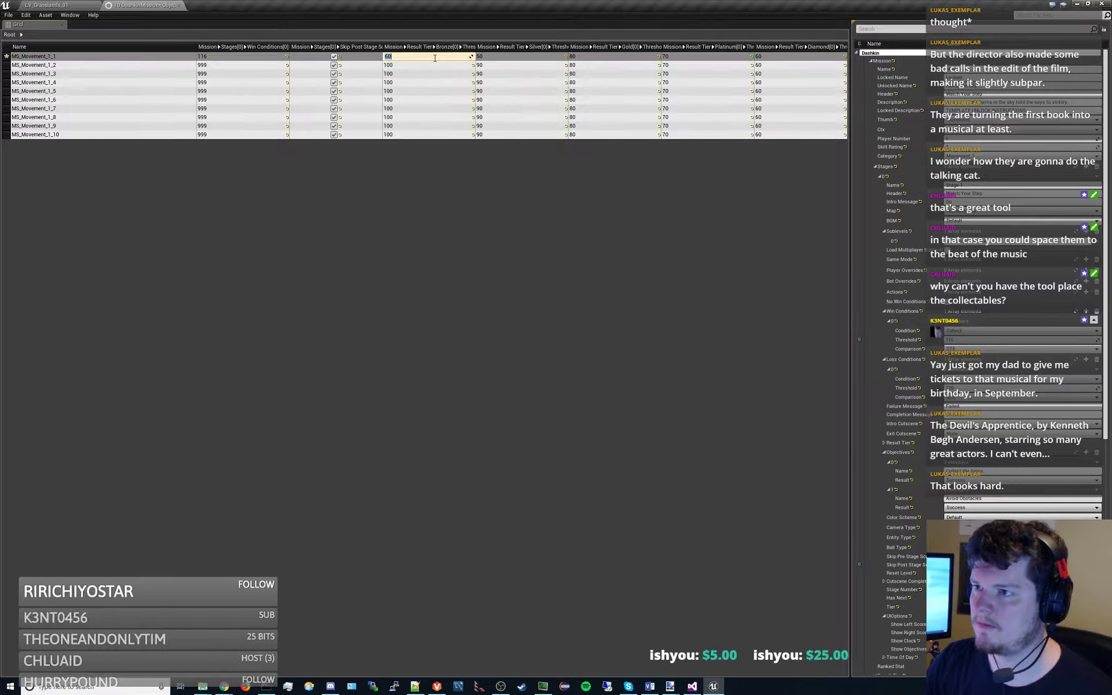
- Set the MS_Movement_1_1 result tier thresholds to 30 for Diamond, 35 for Platinum and 40 for Gold, and select all mission rows
left_click(788, 57)
left_click(789, 58)
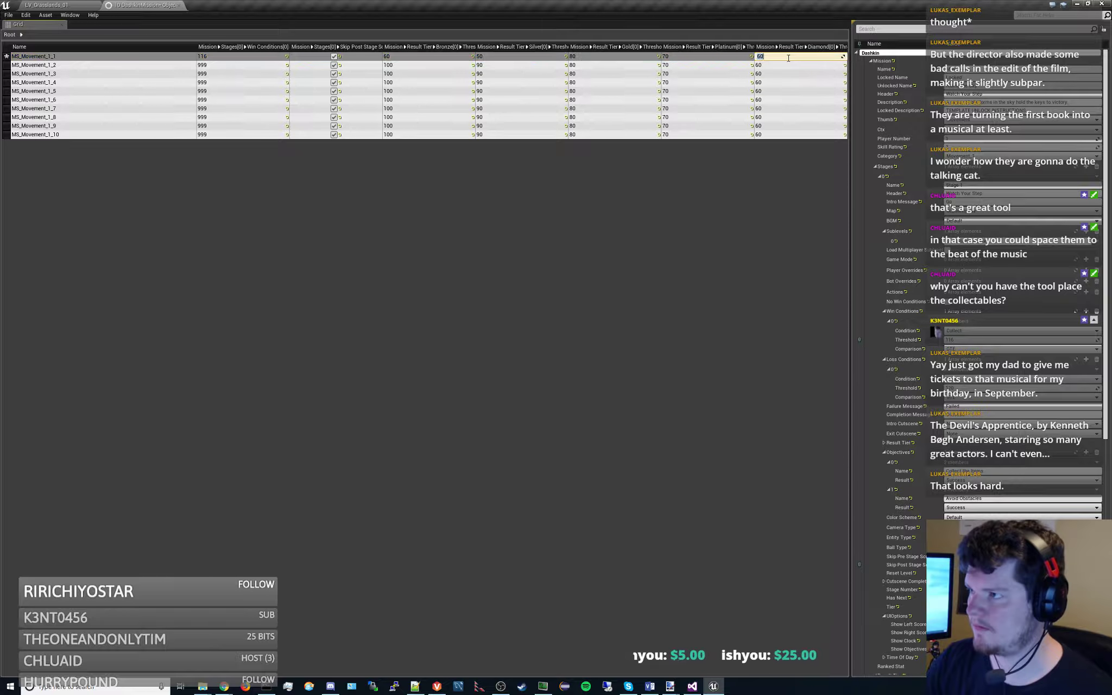
type("30")
key("Return")
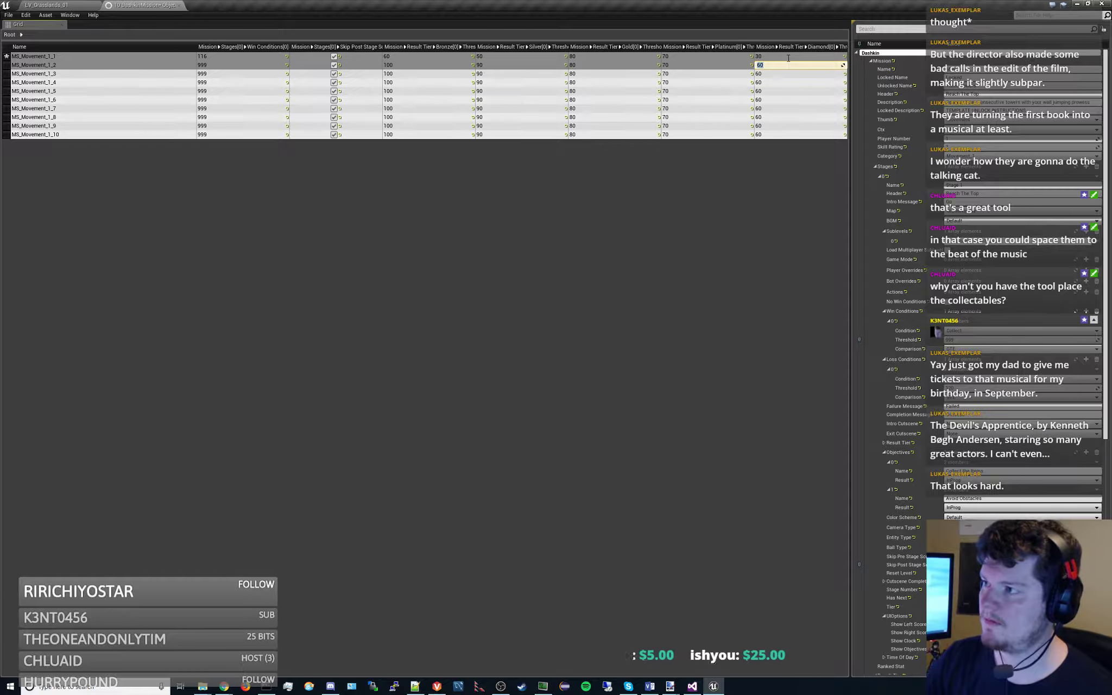
left_click(698, 58)
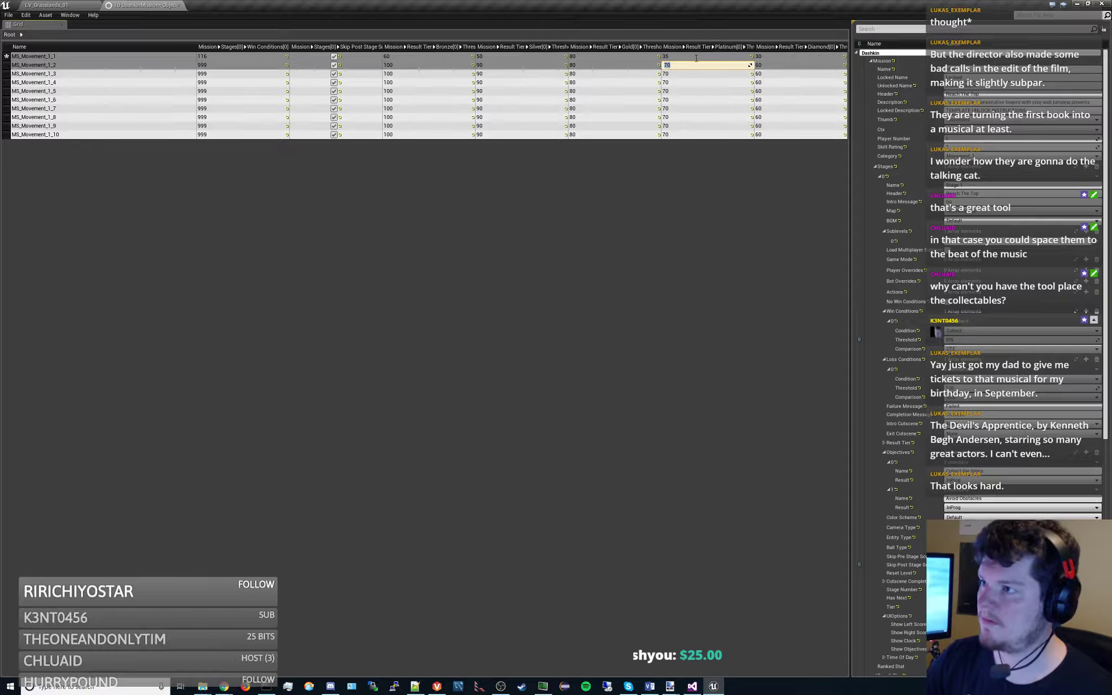
key("Return")
left_click(599, 59)
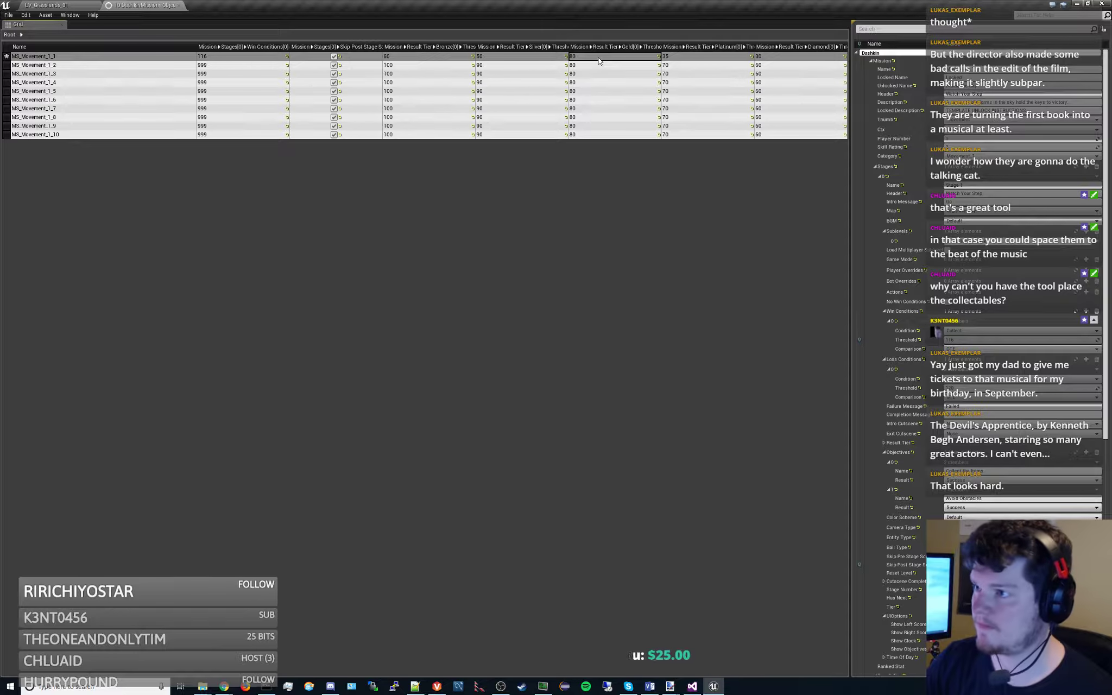
key("Return")
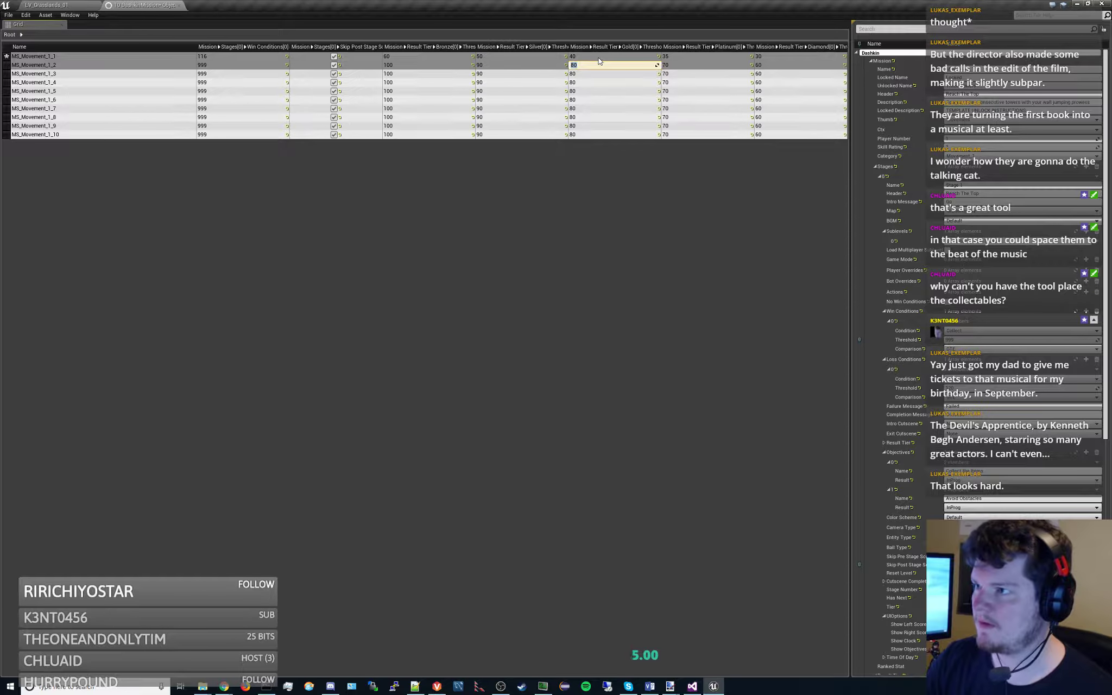
left_click(611, 102)
key("ctrl+a")
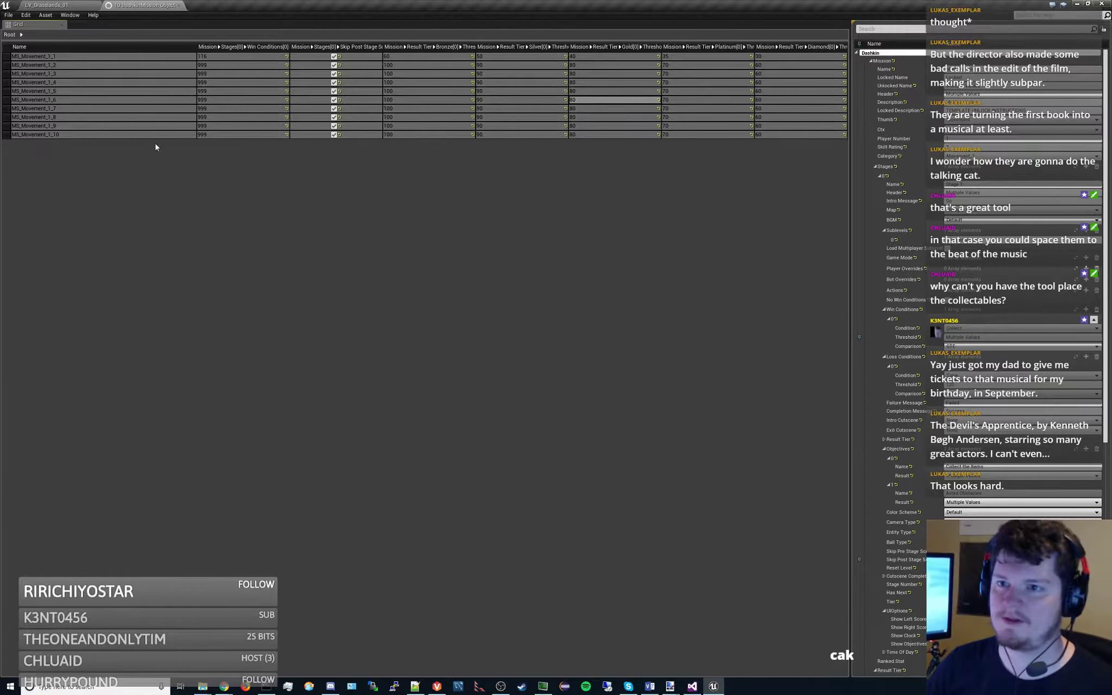
- Hide the SL_Collect_RideSky sublevel in the Grasslands level and view the empty landscape
left_click(63, 5)
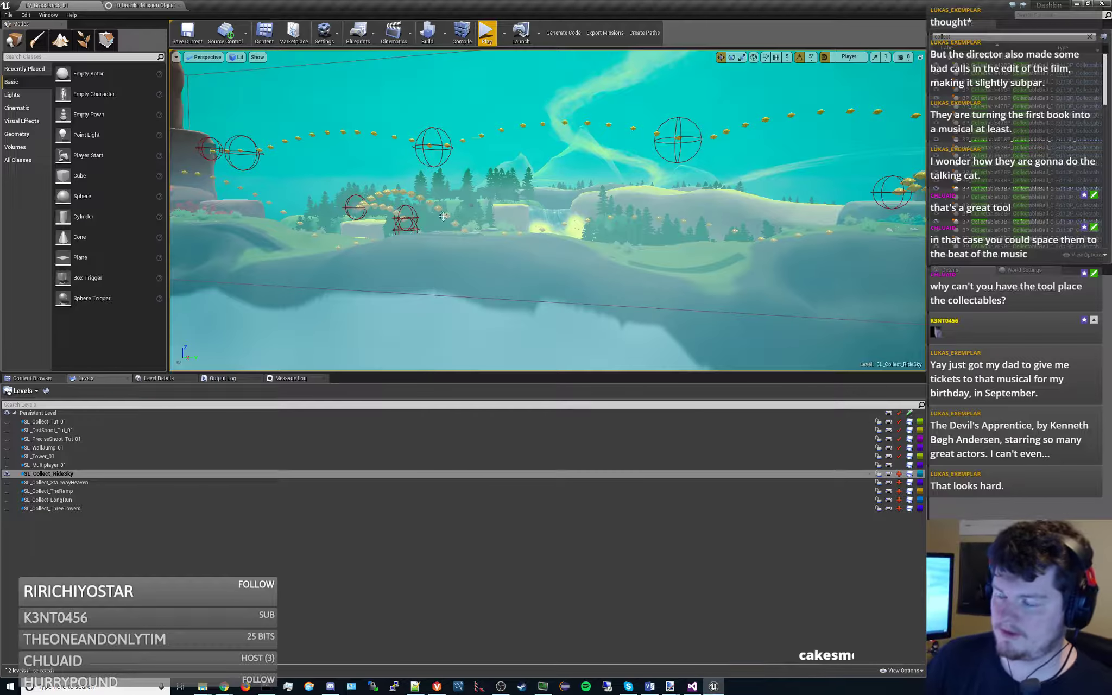
mouse_move(443, 217)
right_mouse_down()
mouse_move(380, 217)
mouse_move(430, 222)
right_mouse_up()
left_click(7, 473)
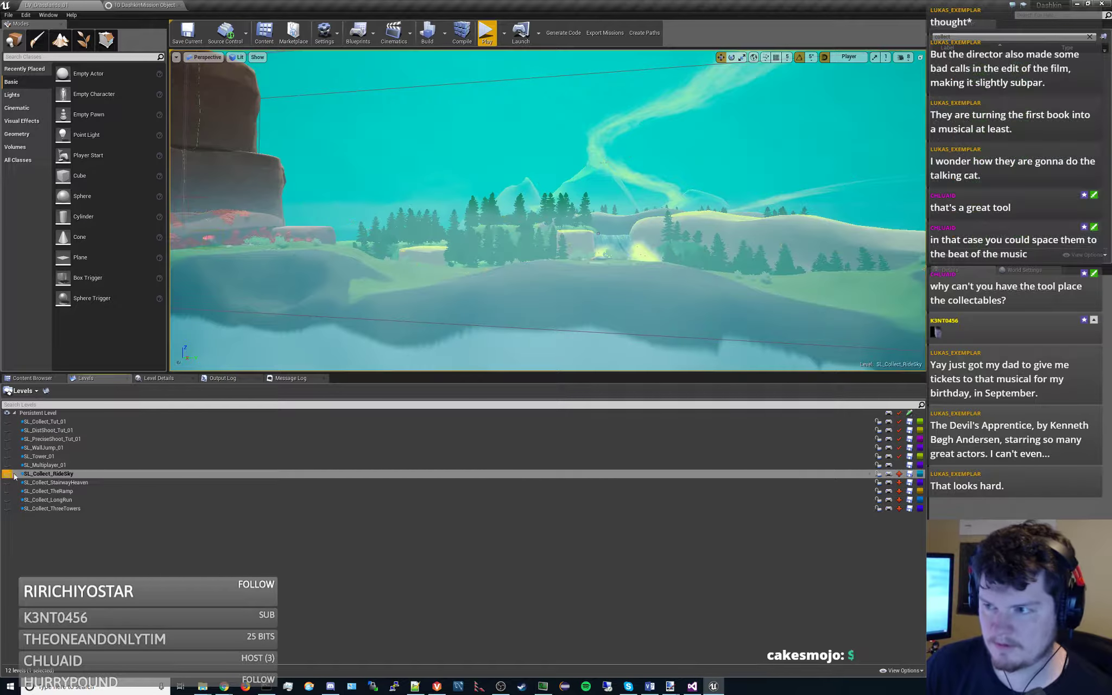
right_click_drag(564, 347, 635, 364)
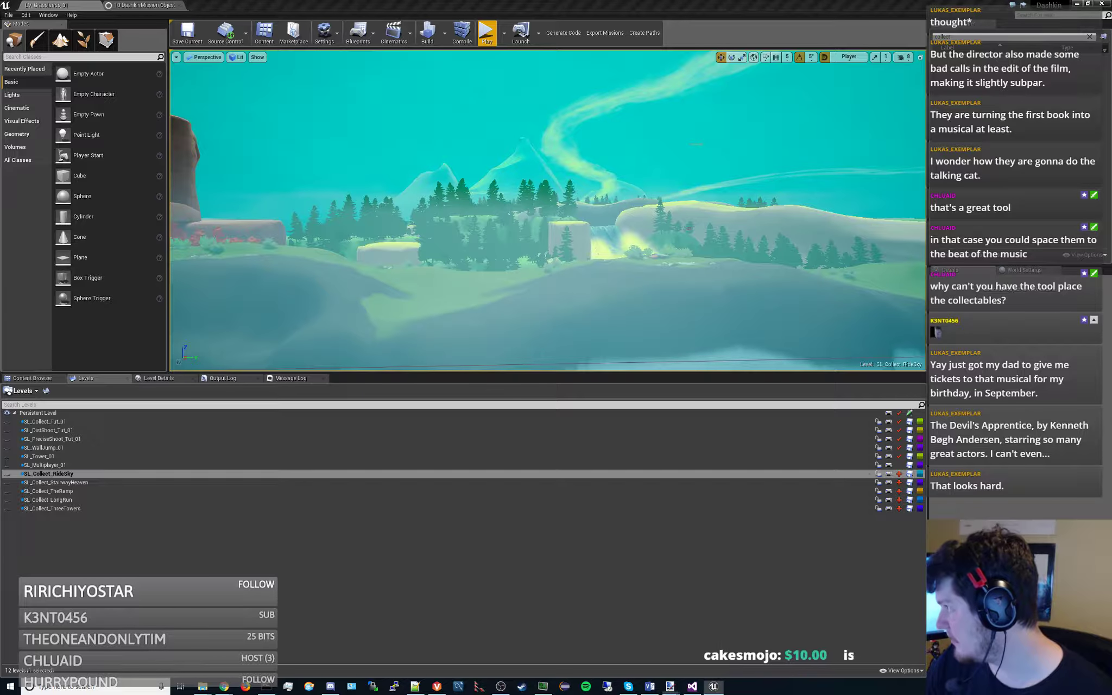
- Switch to paint.net and review the collectable course sketch layers one by one, finishing with the three towers sketch shown
key("alt+Tab")
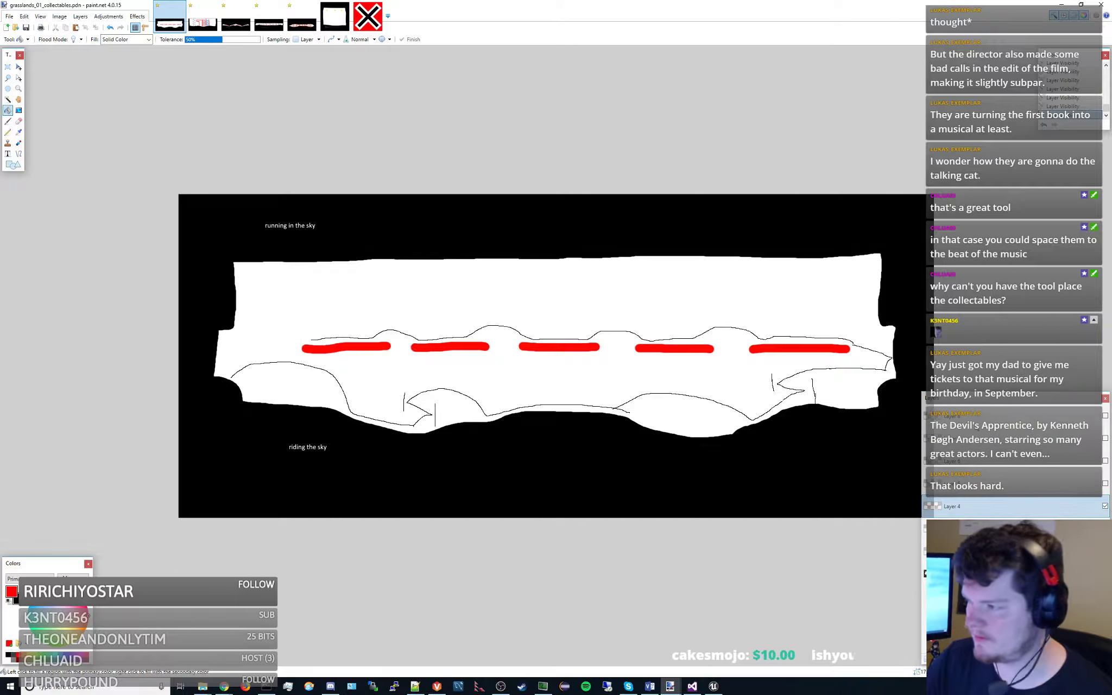
left_click(1106, 507)
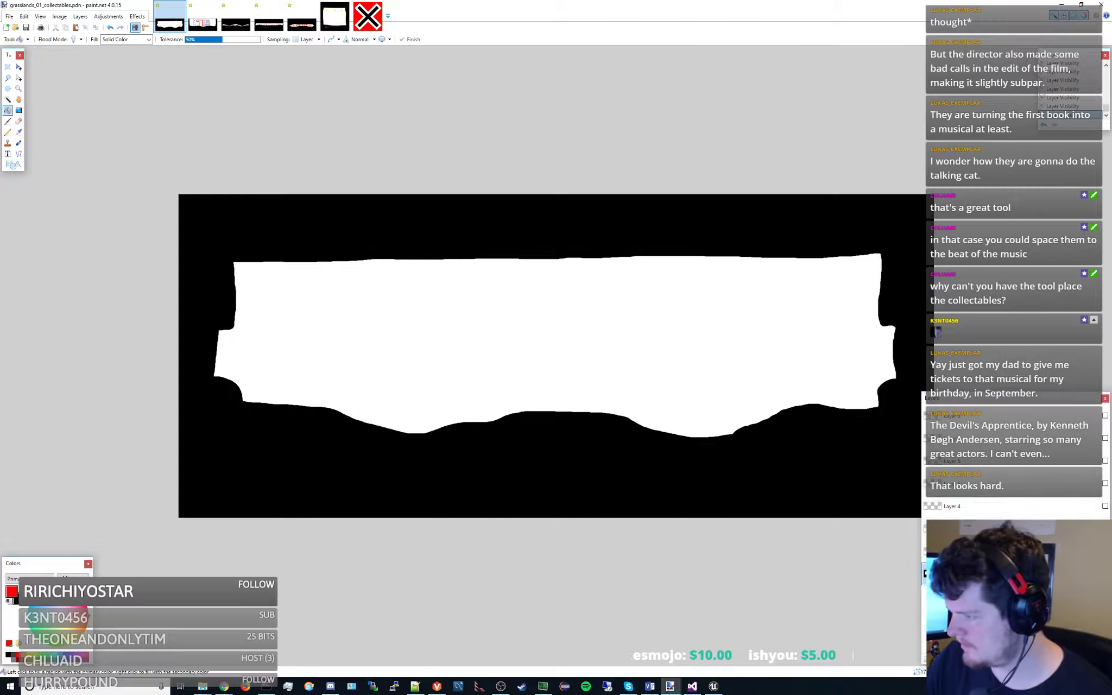
left_click(1105, 551)
left_click(1105, 551)
left_click(1105, 528)
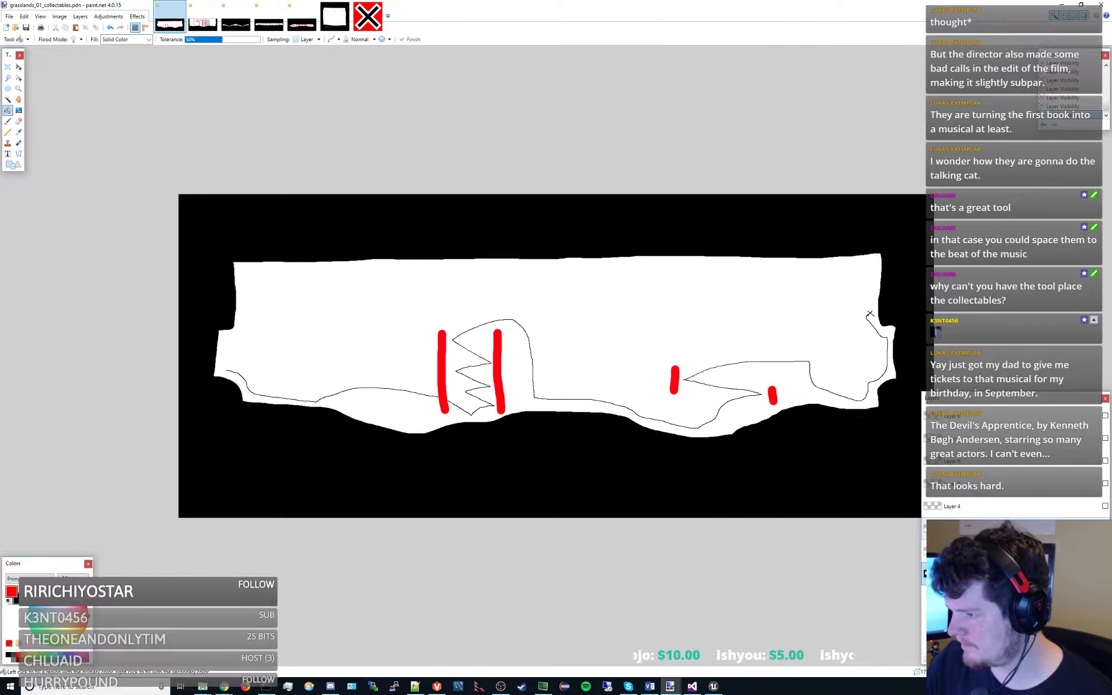
left_click(1105, 529)
left_click(1105, 507)
left_click(1105, 507)
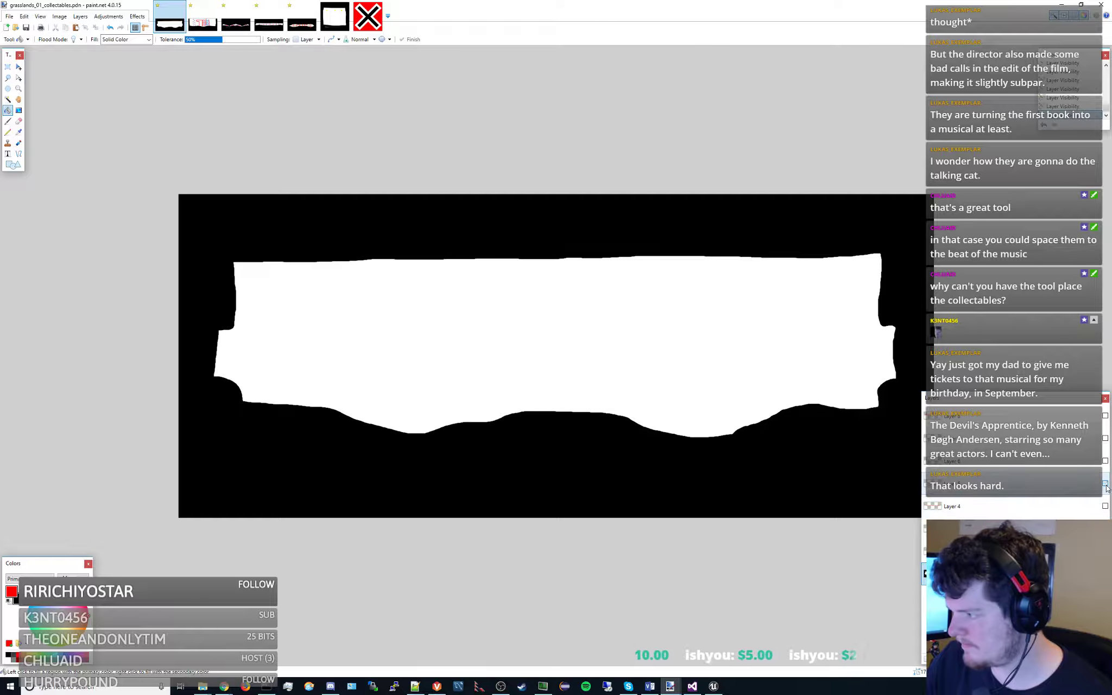
left_click(1105, 484)
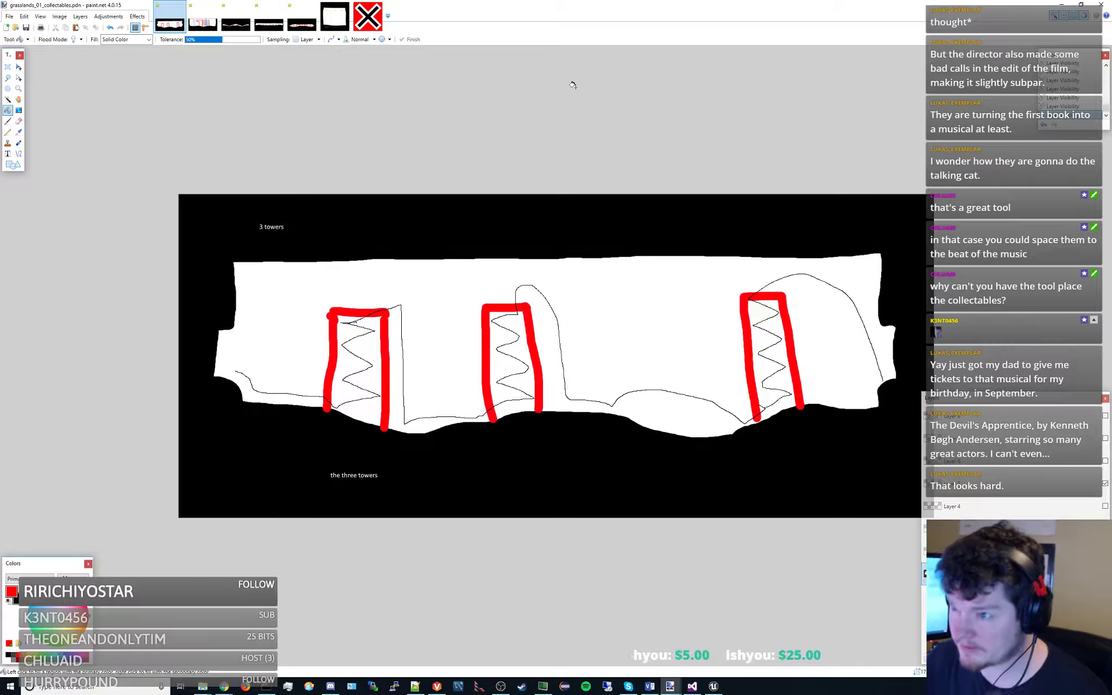
- Switch back to Unreal Editor and open the project's Gameplay/Platforms folder
left_click_drag(547, 2, 548, 0)
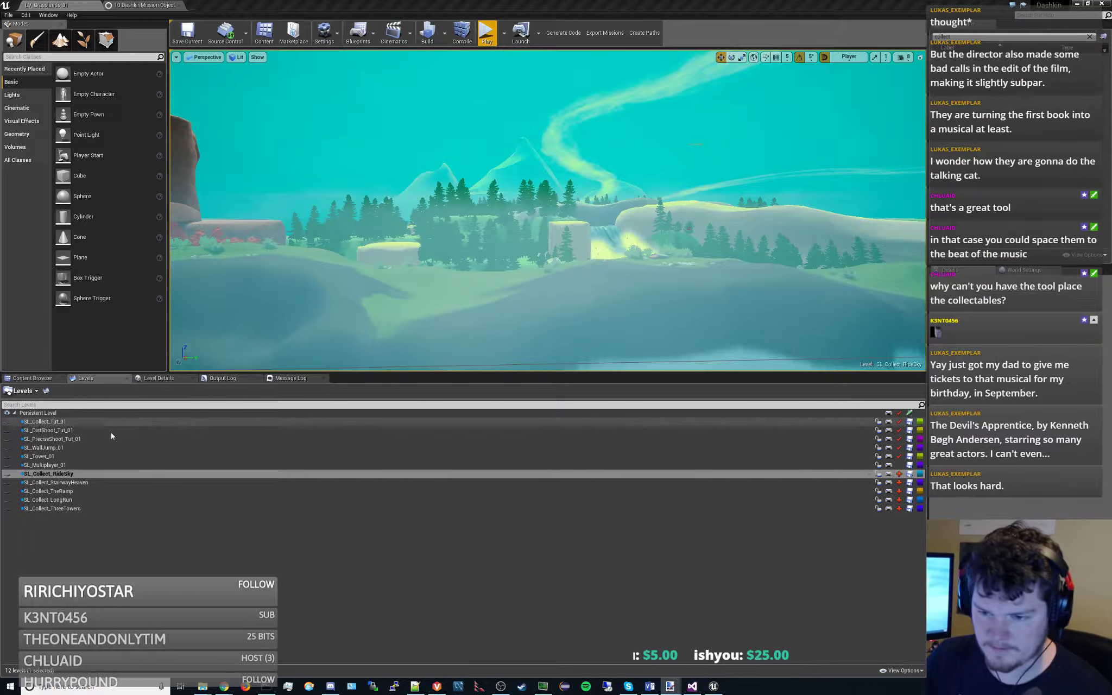
left_click(81, 465)
left_click(73, 472)
right_click_drag(390, 166, 368, 196)
key("w")
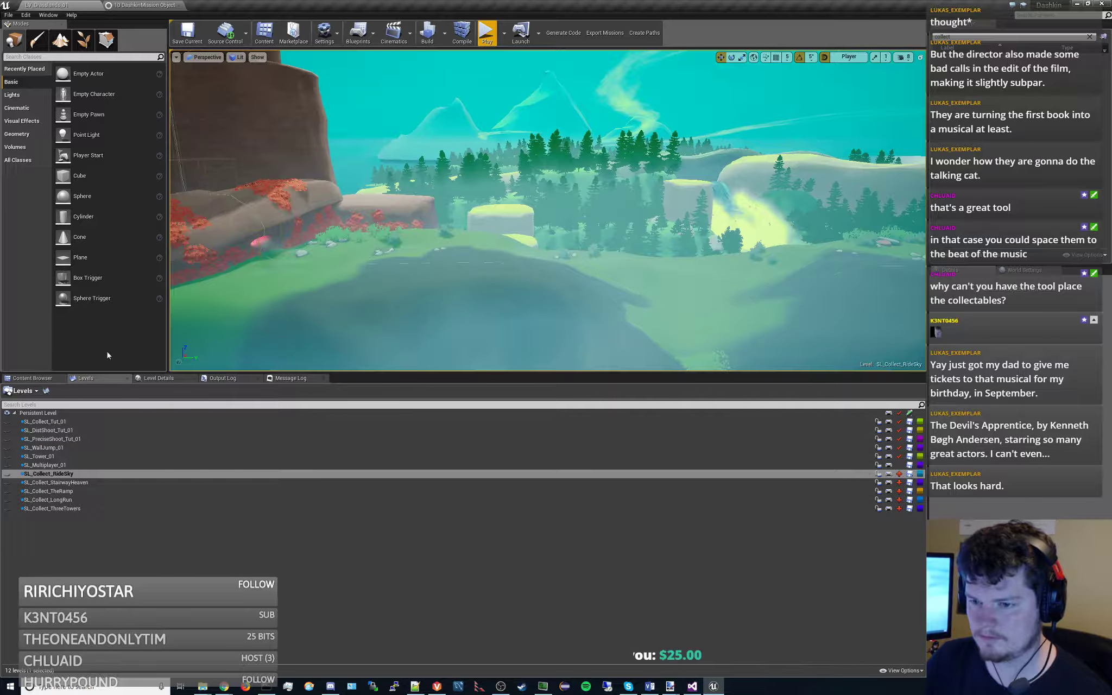
left_click(32, 378)
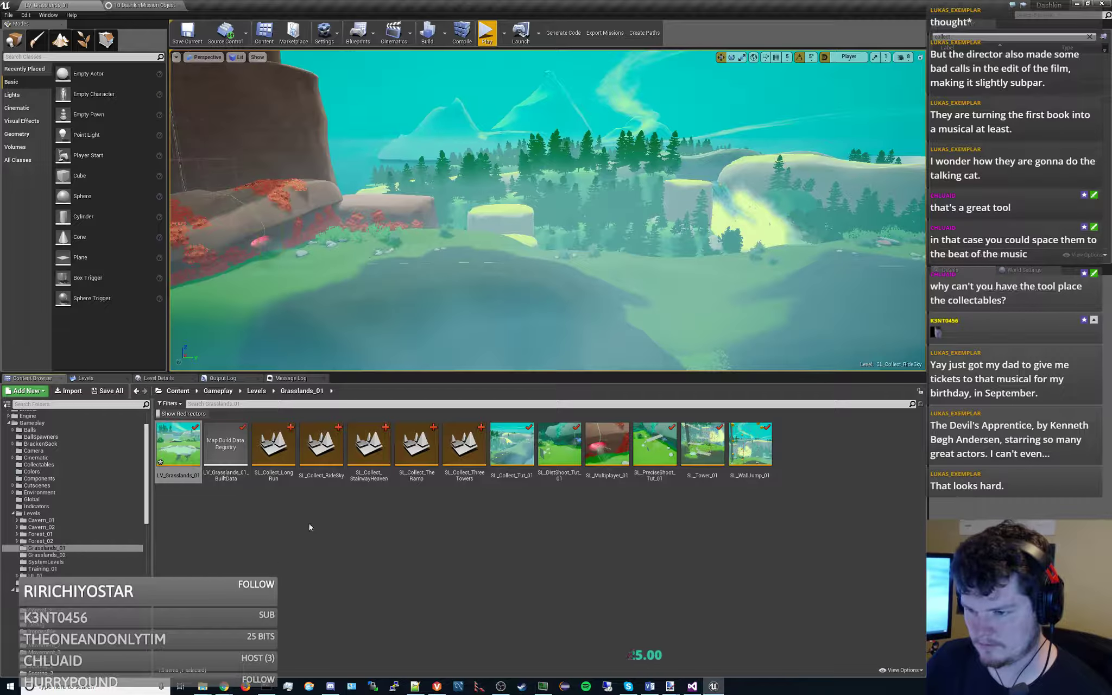
scroll(33, 520, "down", 3)
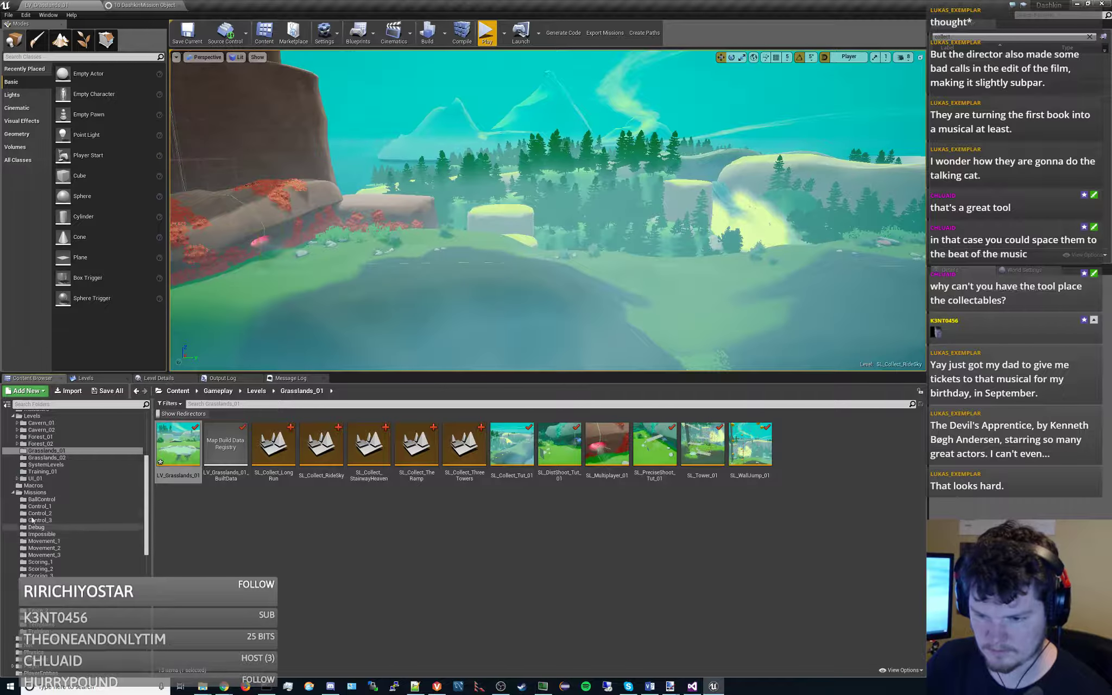
scroll(32, 520, "down", 5)
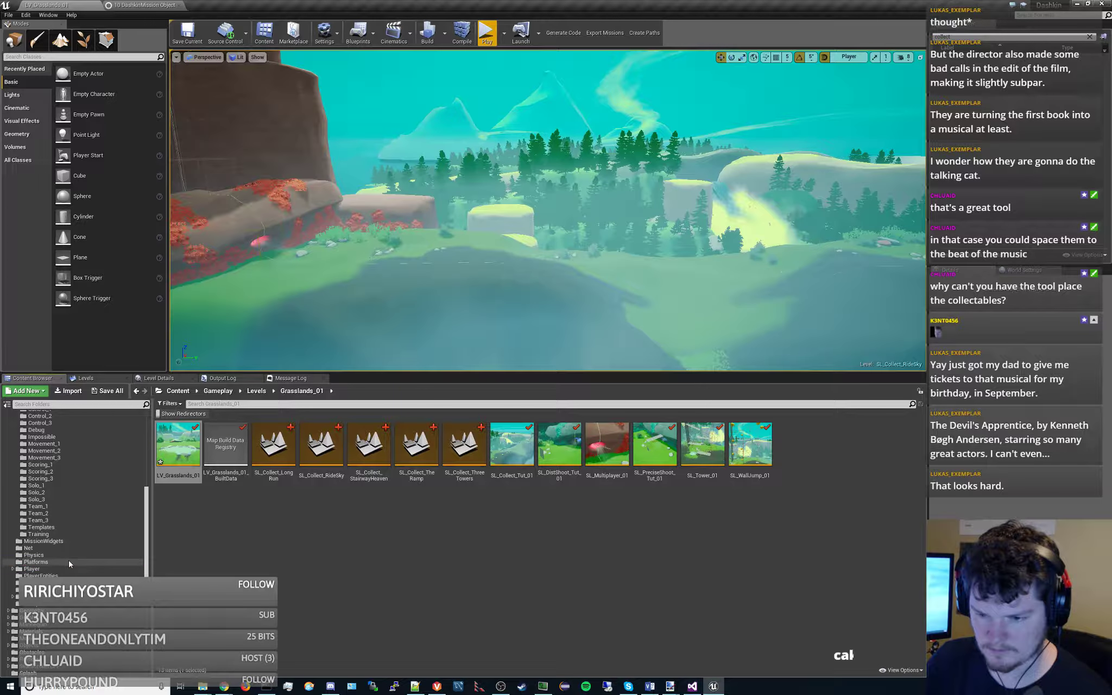
left_click(69, 560)
- Place a BP_TimedPlatform_1x5 on the grassy hill with SL_Collect_RideSky as the current level
left_click_drag(274, 443, 441, 248)
key("w")
right_click_drag(451, 244, 470, 218)
key("a")
- Rotate the placed timed platform 90 degrees so its long side stands vertically
left_click(731, 57)
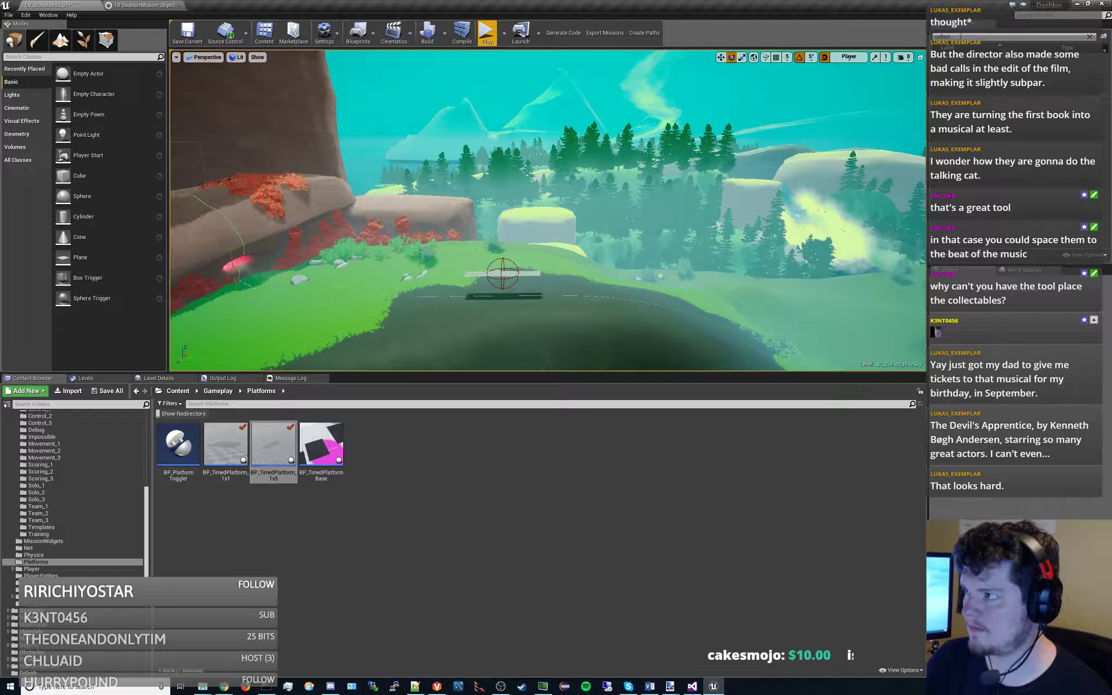
left_click(961, 36)
type("p")
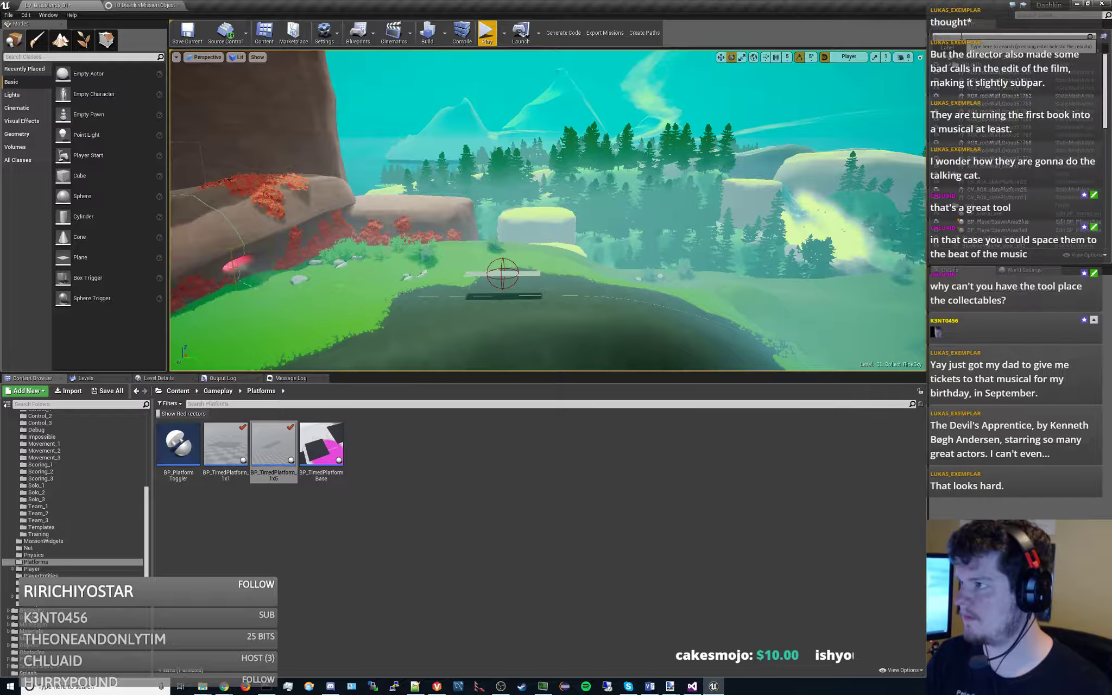
left_click(82, 378)
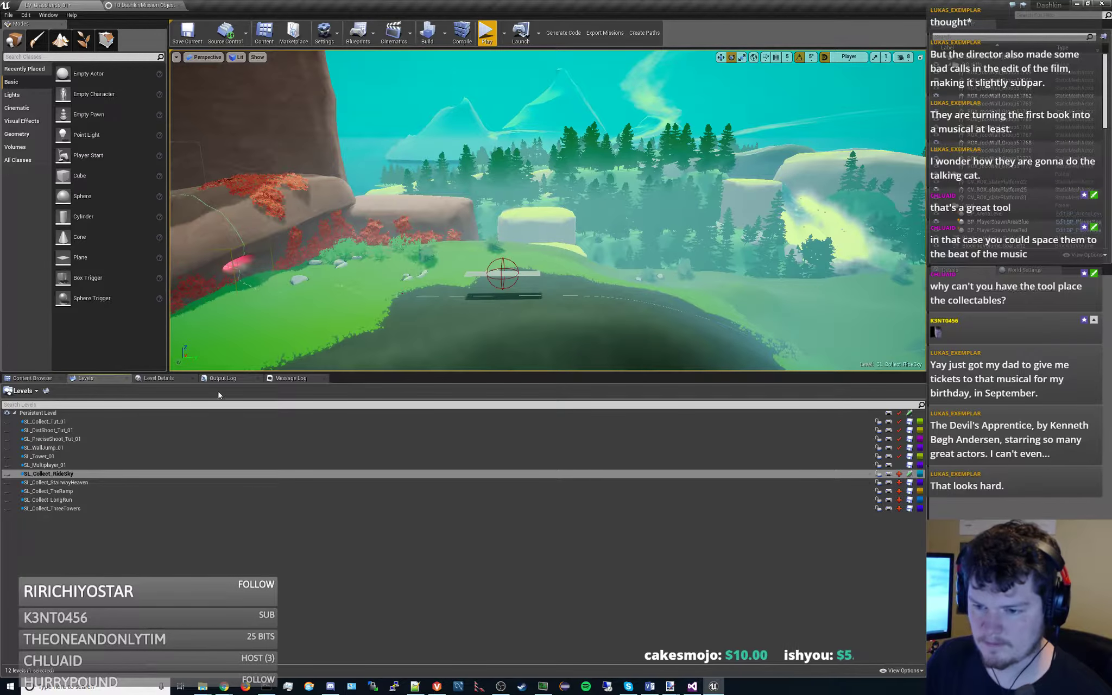
left_click(530, 274)
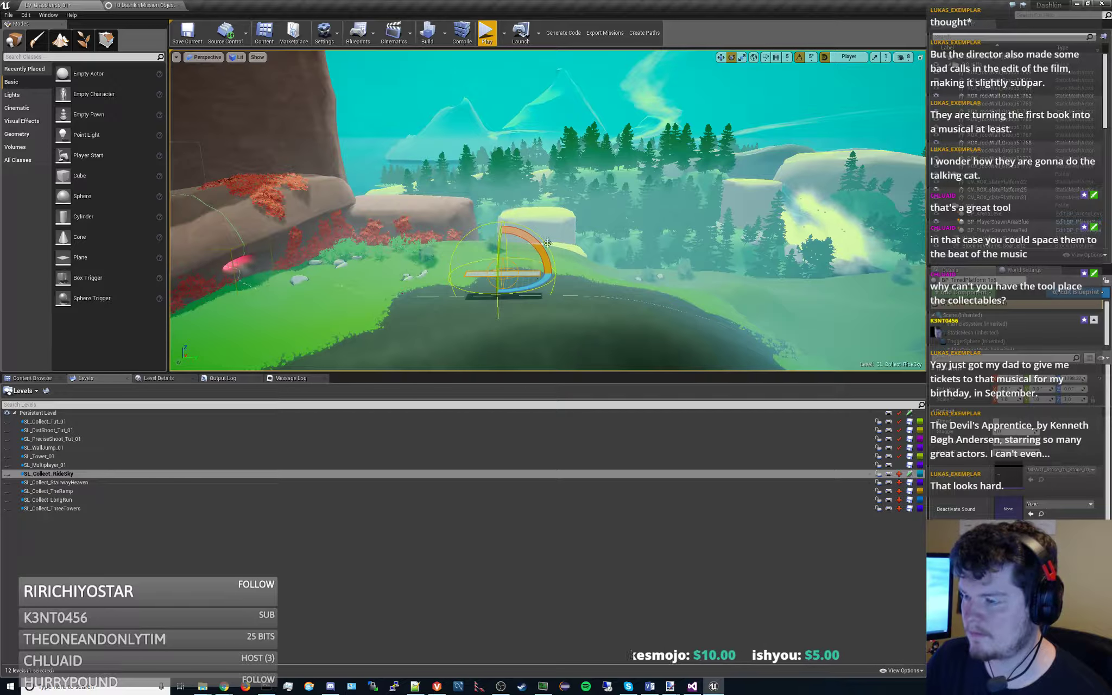
left_click_drag(534, 242, 554, 274)
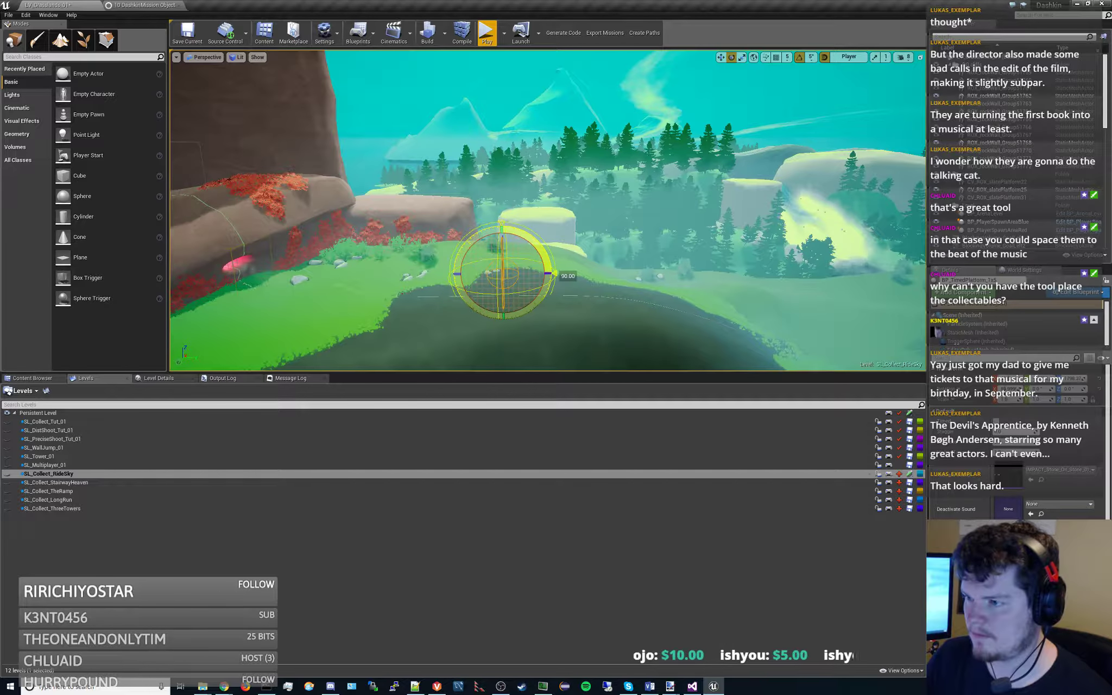
- Reposition the upright timed platform on the hill
right_click_drag(524, 169, 502, 207)
left_click(721, 57)
left_click_drag(450, 198, 491, 156)
right_click_drag(491, 156, 497, 131)
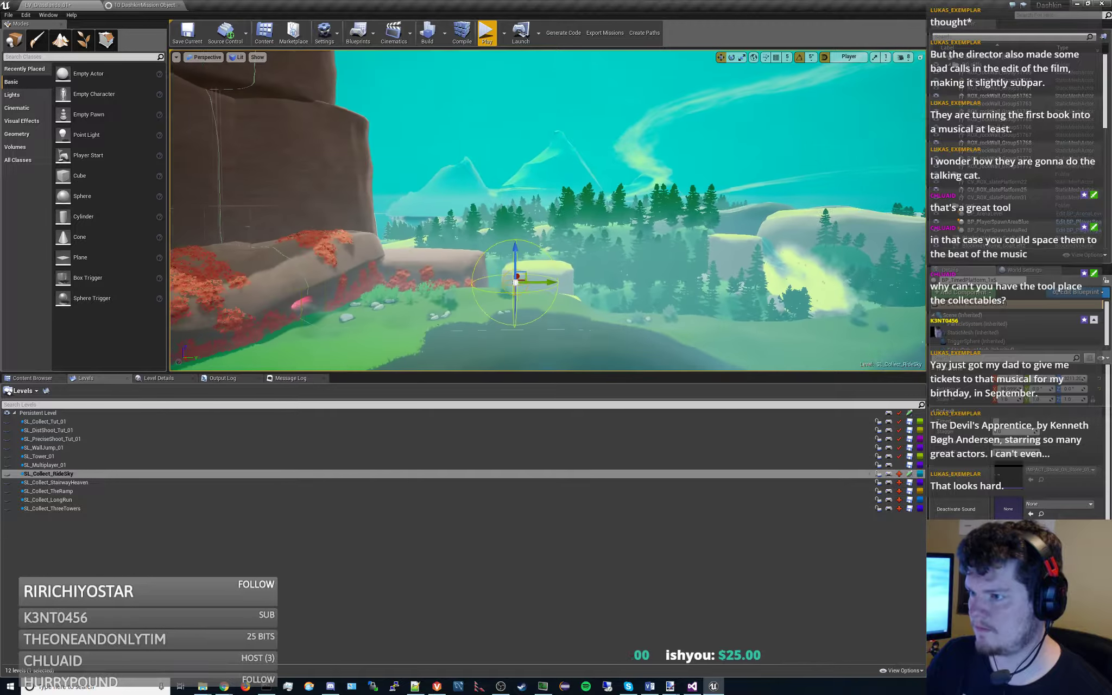
- Try to paste into the hidden SL_Collect_RideSky sublevel, declining to unhide it
key("ctrl+v")
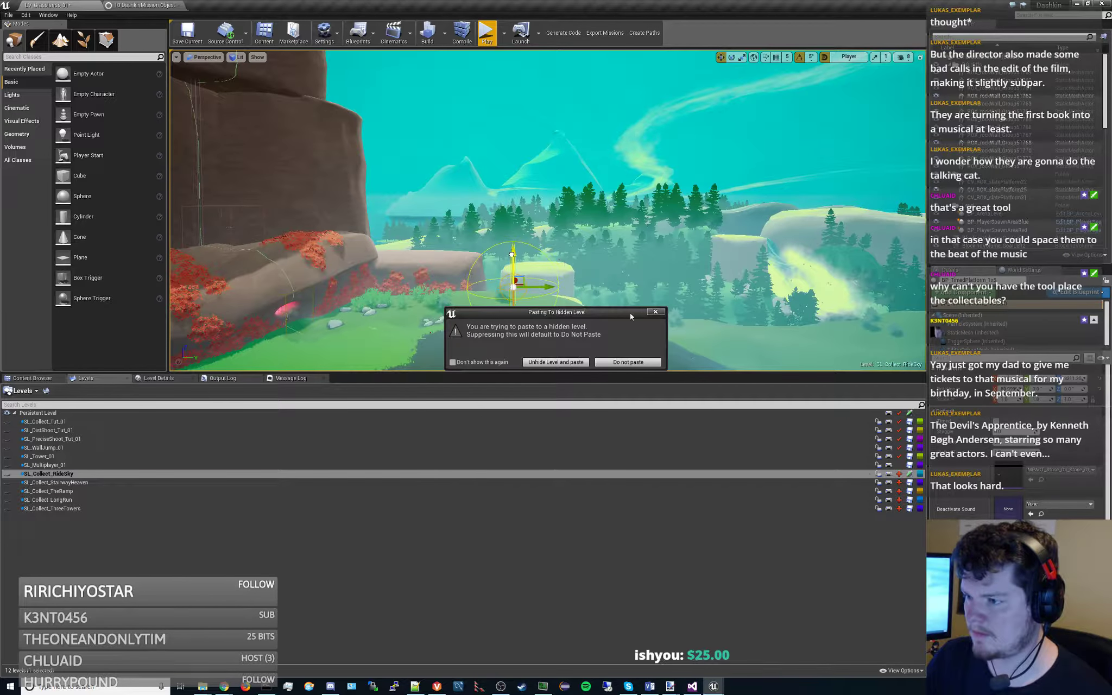
left_click(654, 313)
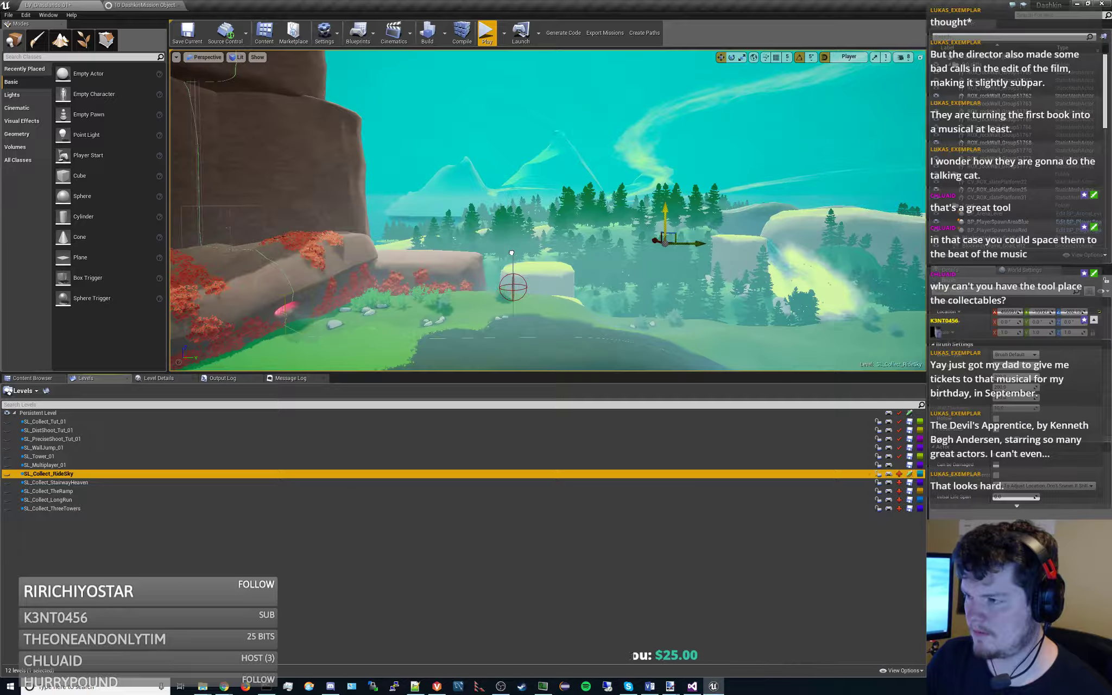
left_click(511, 254)
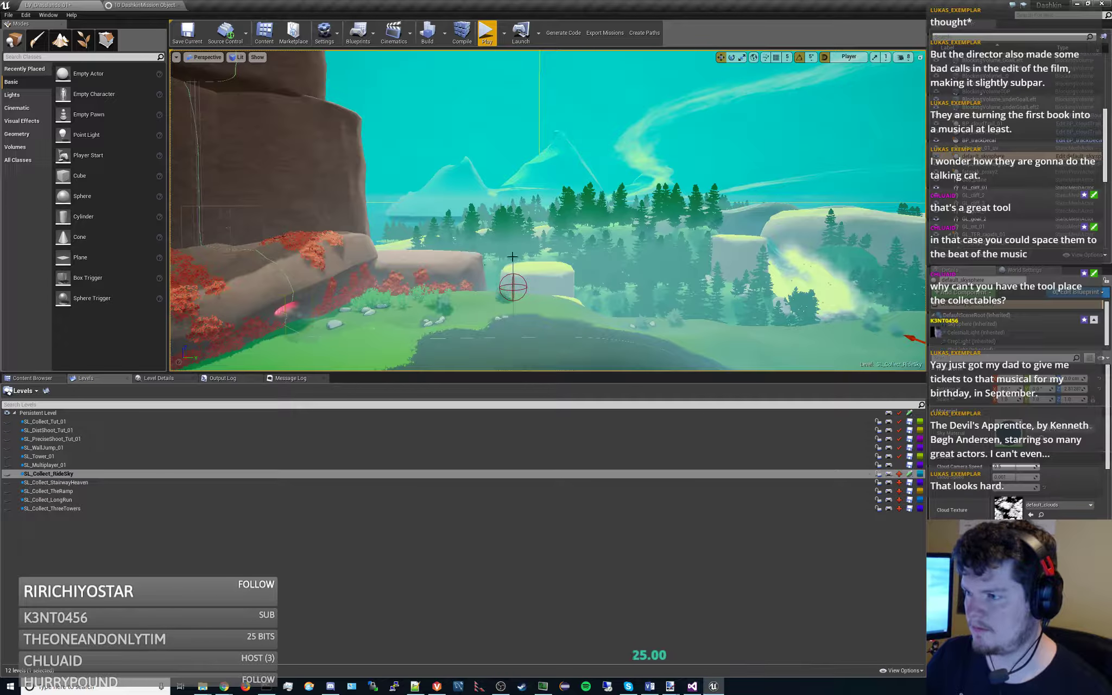
left_click(609, 232)
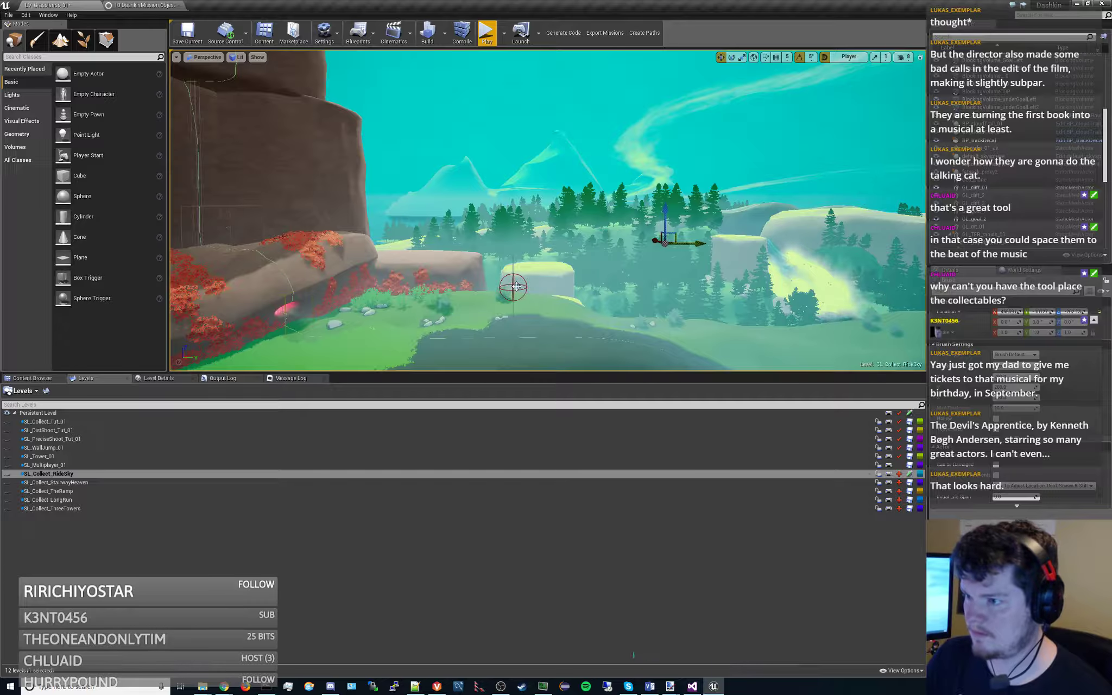
right_click_drag(516, 287, 440, 284)
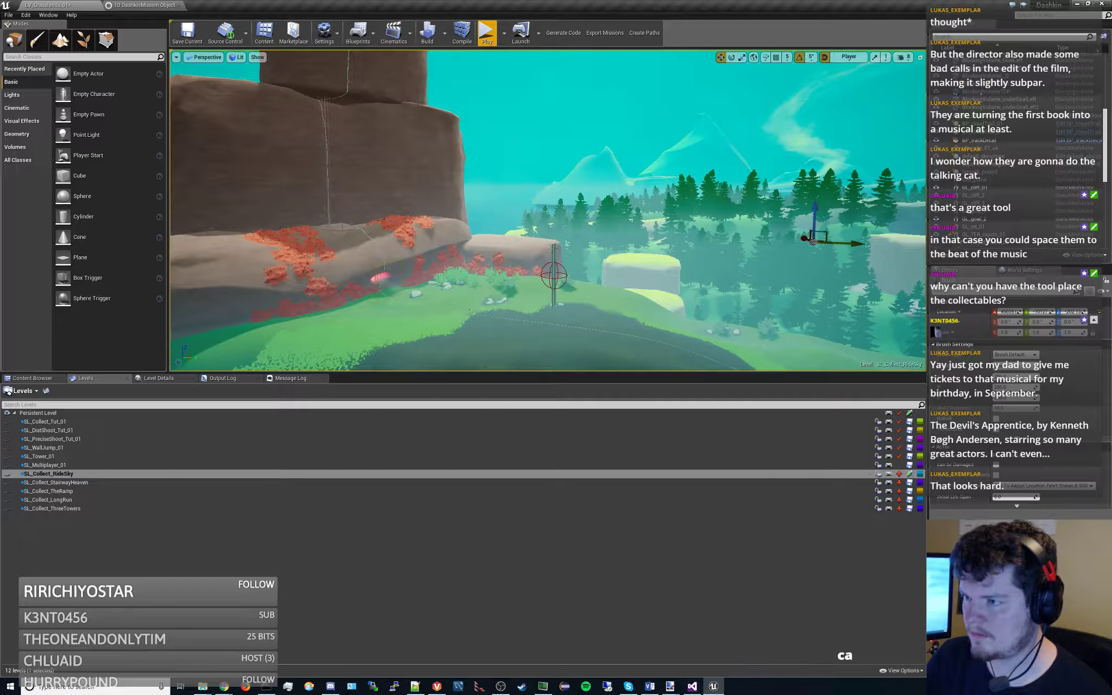
left_click(555, 272)
key("ctrl+v")
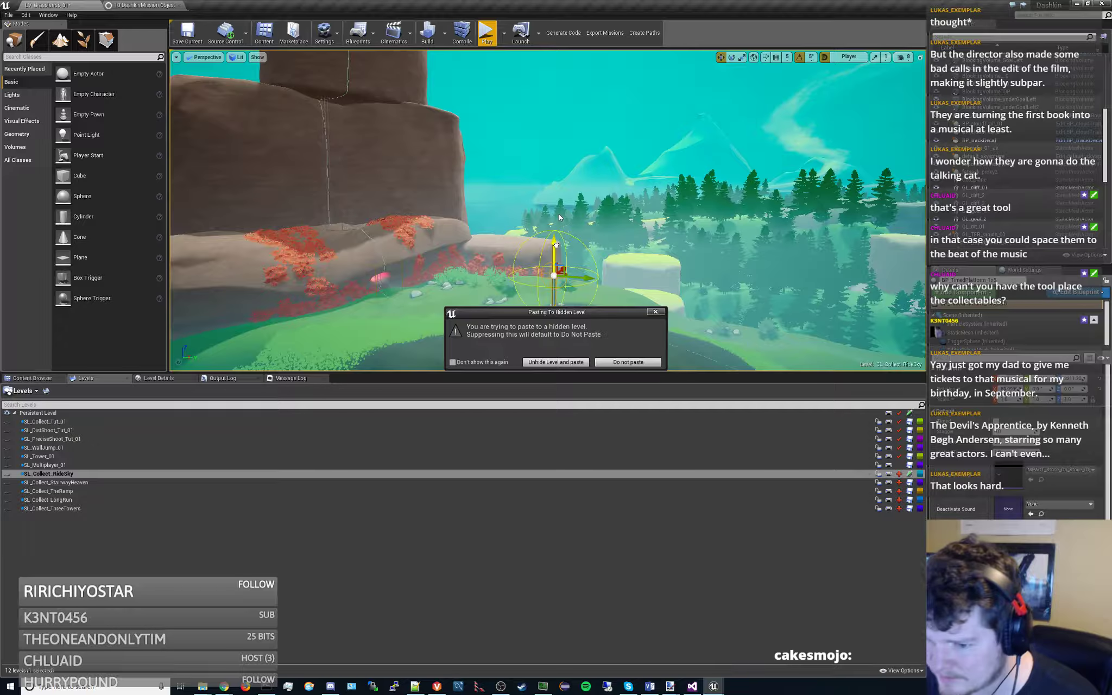
left_click(620, 363)
- Toggle the SL_Collect_RideSky sublevel's visibility to check whether the upright platform belongs to it, and select that platform
left_click(103, 465)
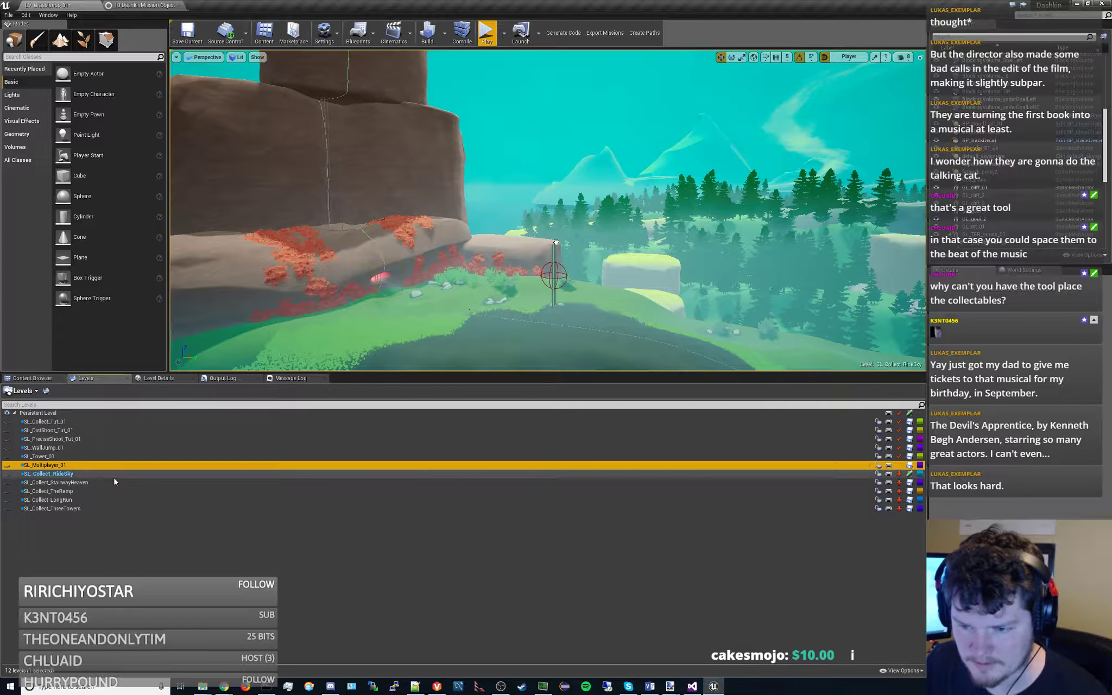
left_click(116, 475)
right_click(116, 475)
left_click(138, 486)
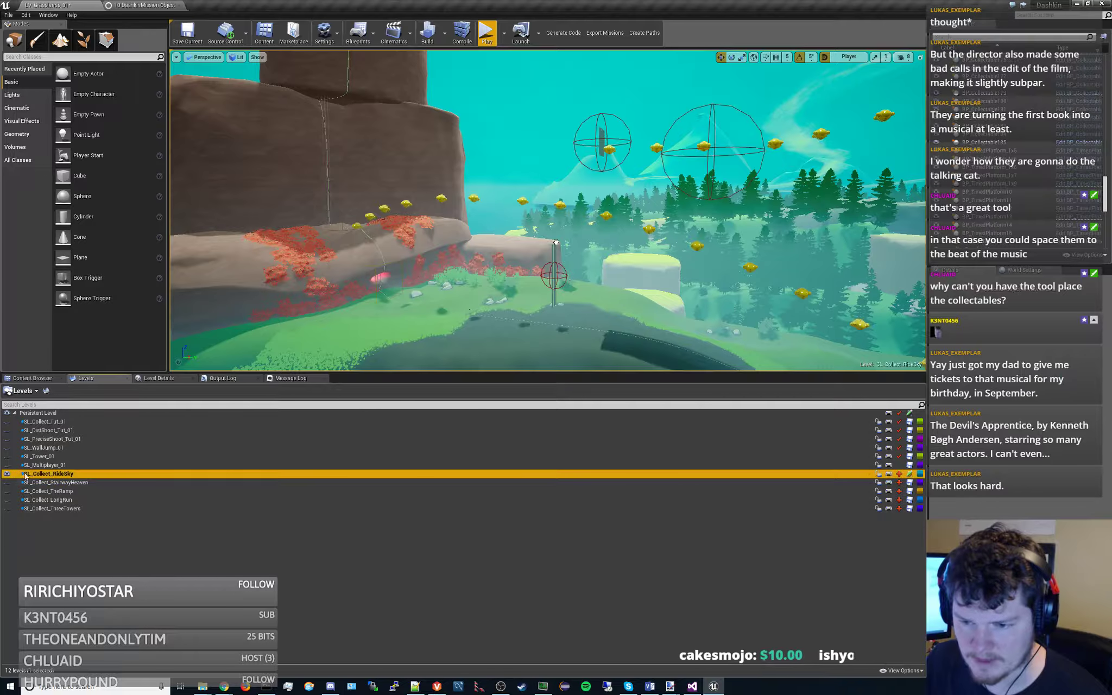
left_click(7, 475)
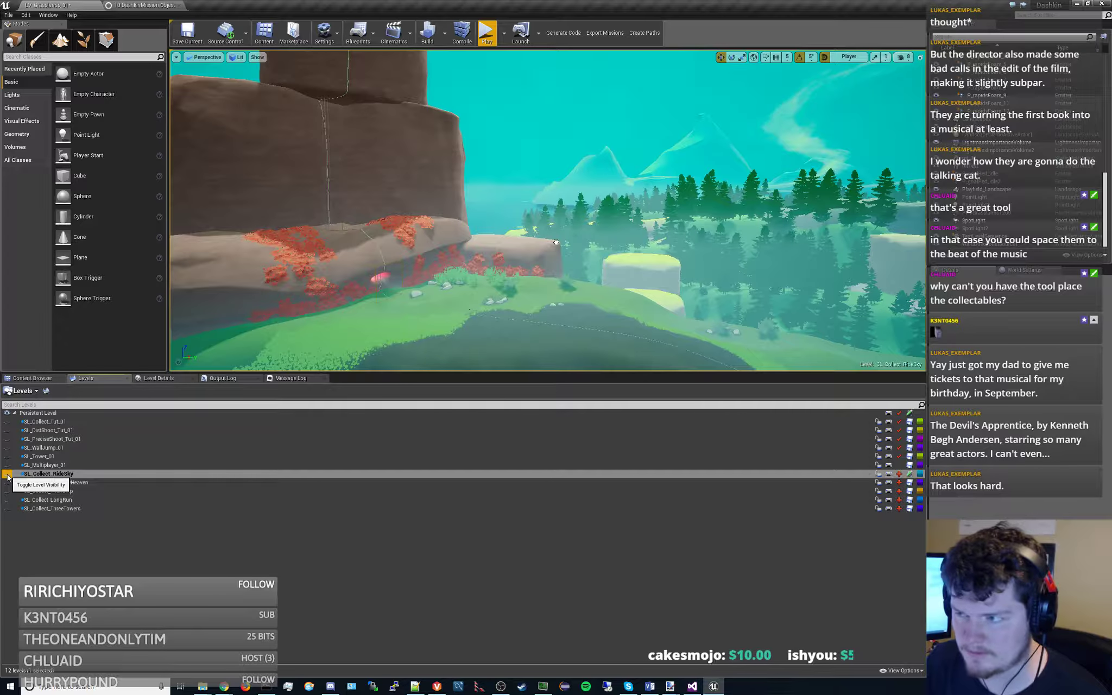
left_click(7, 474)
left_click(571, 265)
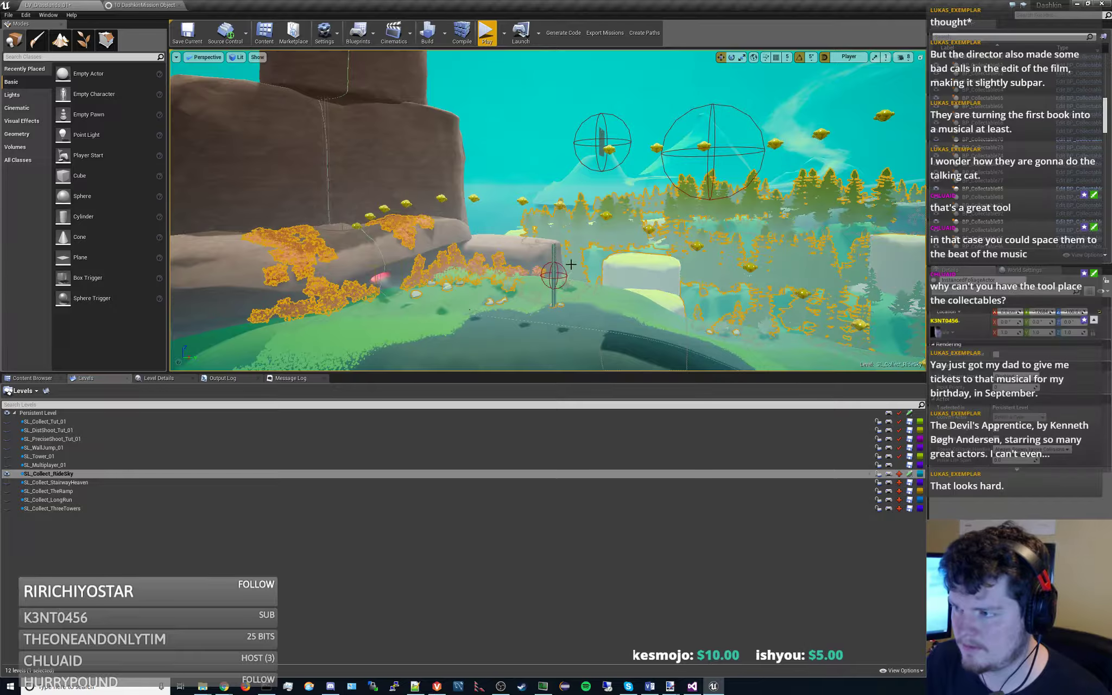
left_click(7, 475)
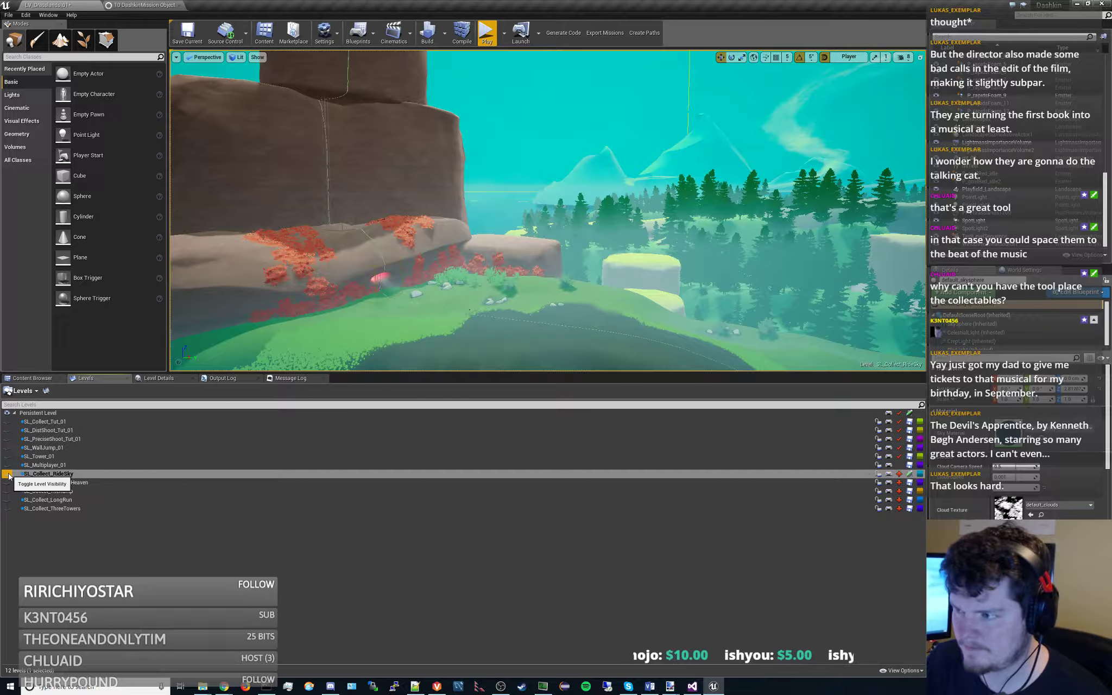
left_click(7, 476)
right_click_drag(481, 338, 534, 228)
left_click(428, 178)
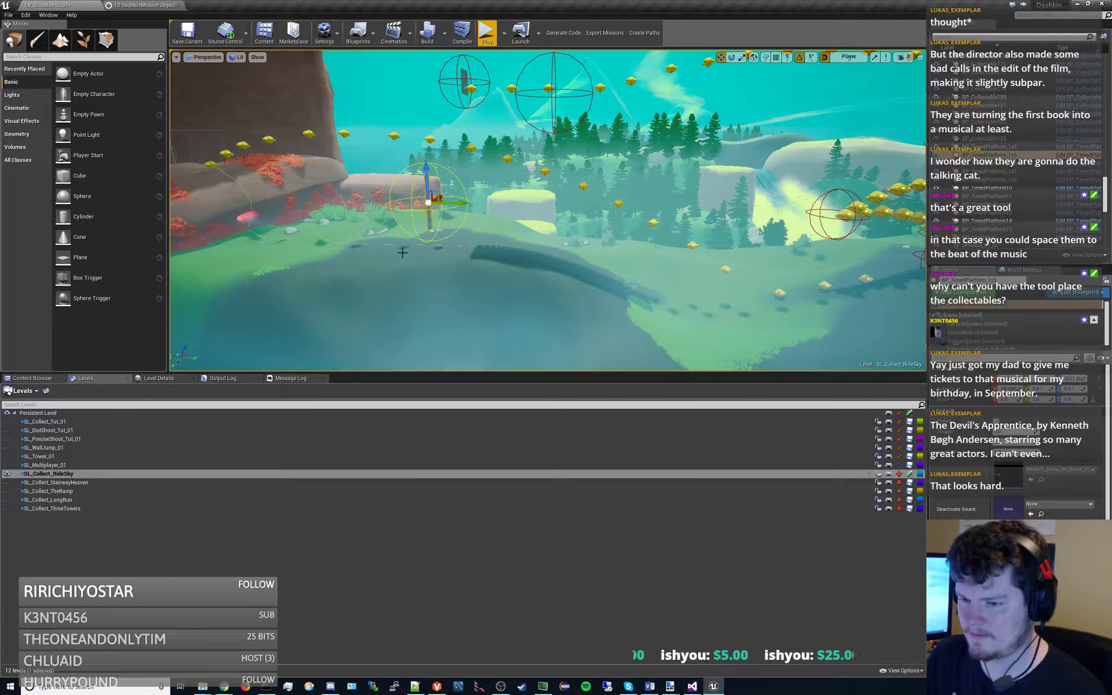
- Hide the SL_Collect_RideSky sublevel, then make SL_Collect_ThreeTowers visible and set it as the current level
left_click(38, 465)
left_click(7, 474)
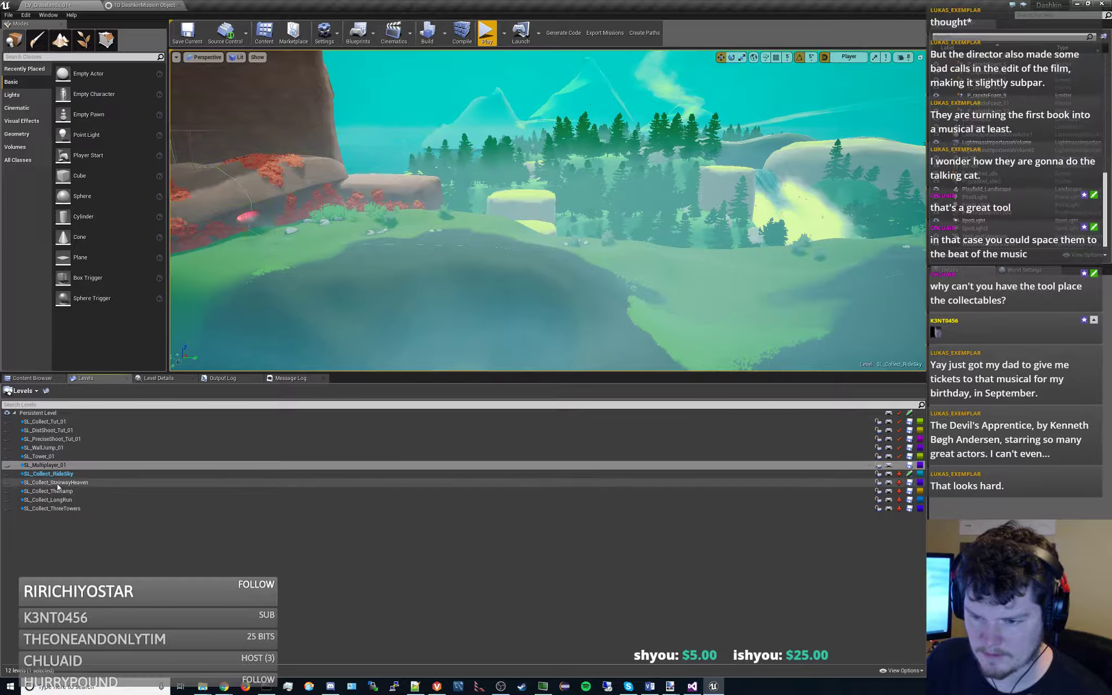
right_click(56, 485)
left_click(79, 461)
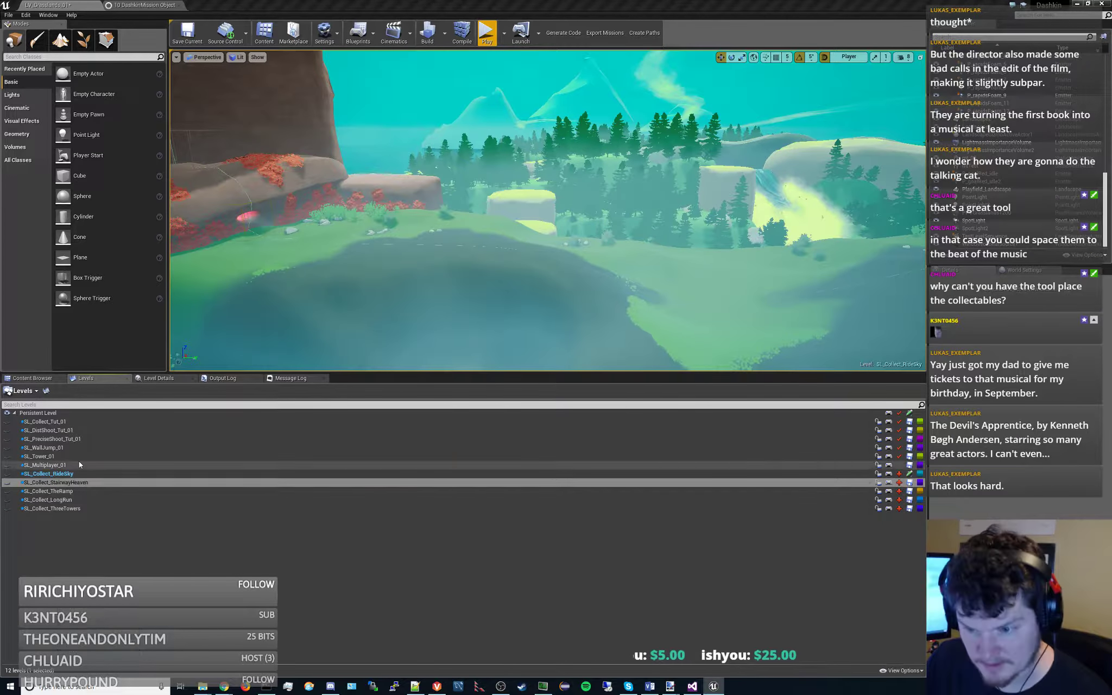
left_click(60, 508)
right_click(70, 509)
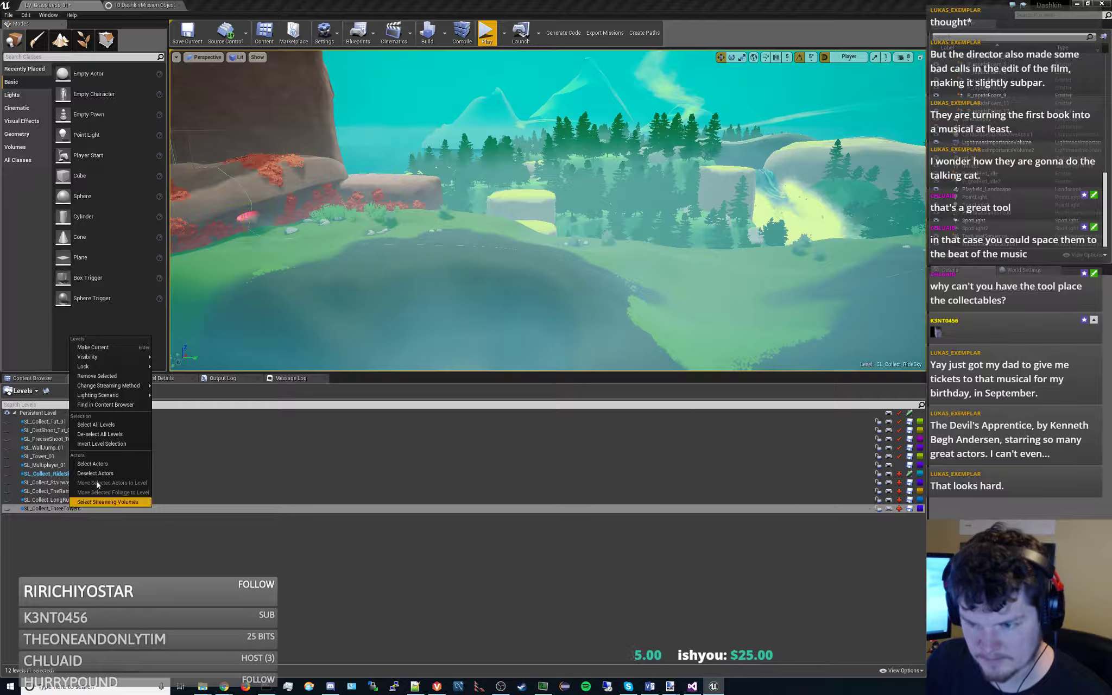
left_click(119, 348)
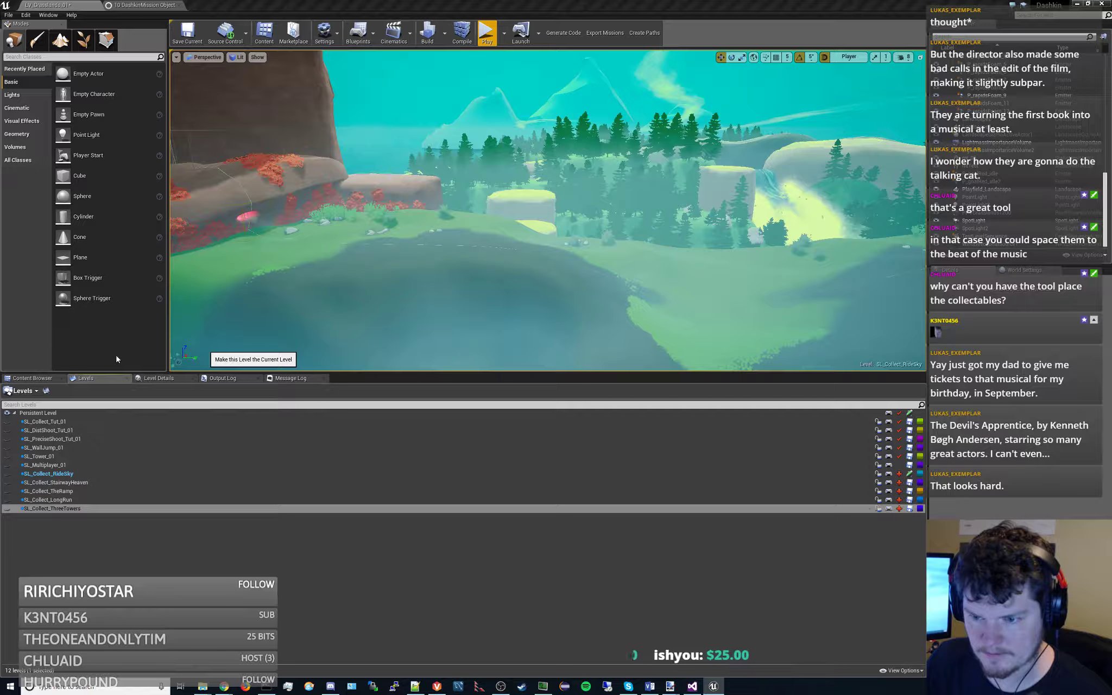
left_click(7, 509)
left_click(6, 508)
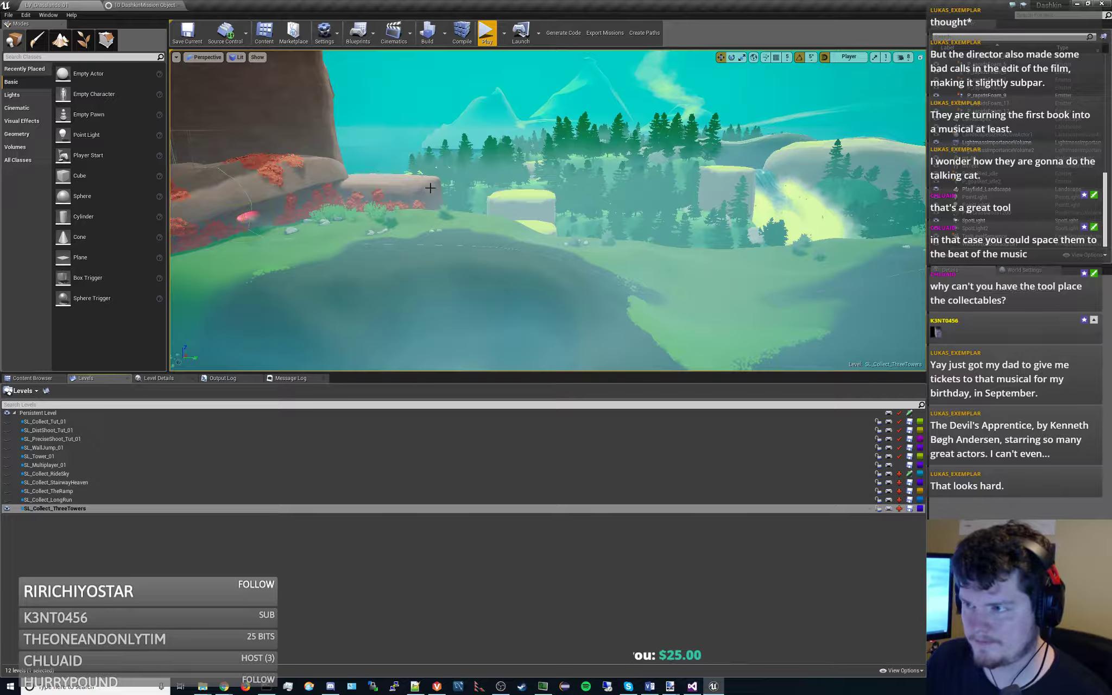
- Place a BP_TimedPlatform_1x5 on the grassy hill in SL_Collect_ThreeTowers and rotate it to stand upright
left_click(827, 248)
left_click(33, 378)
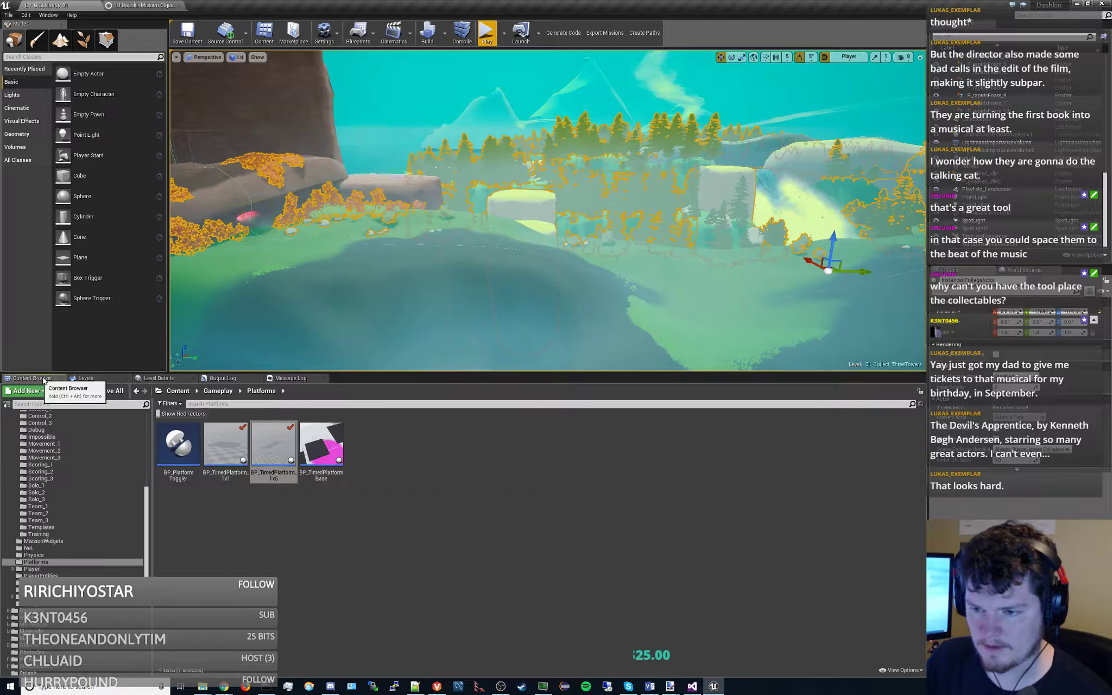
left_click_drag(293, 424, 428, 232)
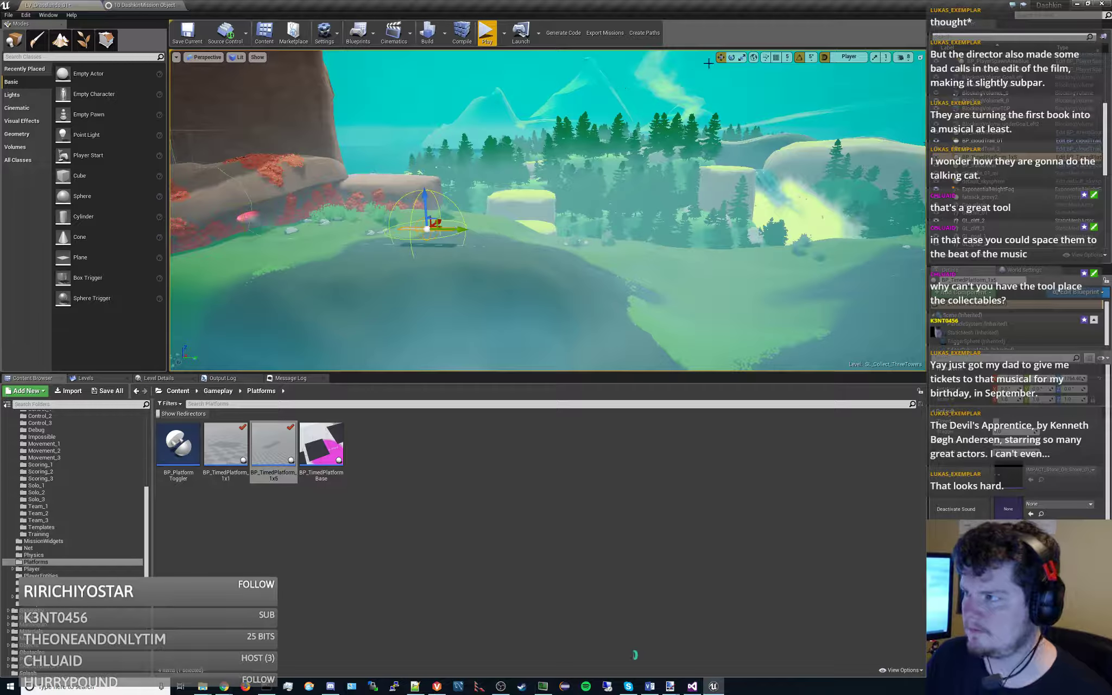
left_click(731, 57)
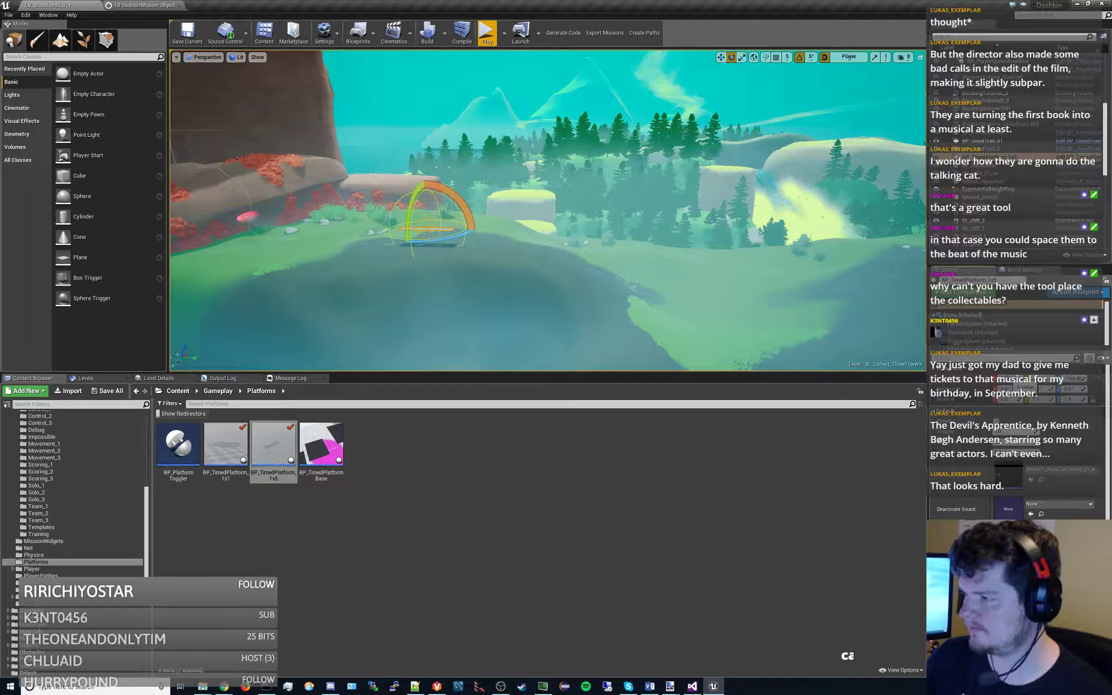
left_click_drag(460, 199, 477, 229)
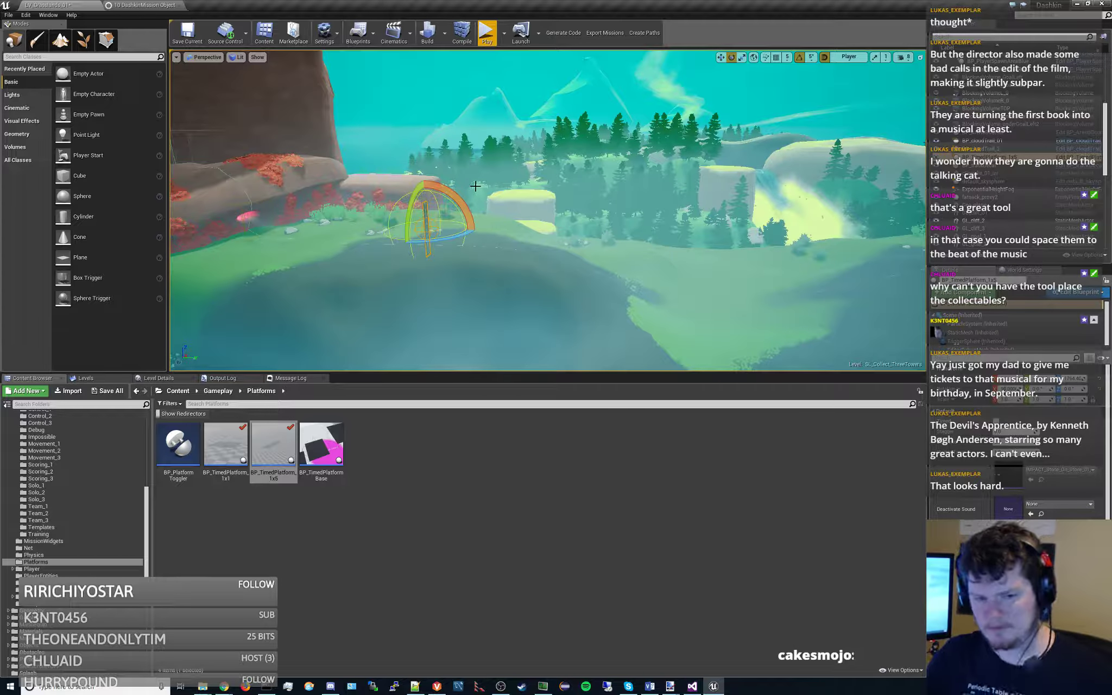
- Raise the upright timed platform so its lower end sits just above the hill's surface
left_click(720, 57)
key("f")
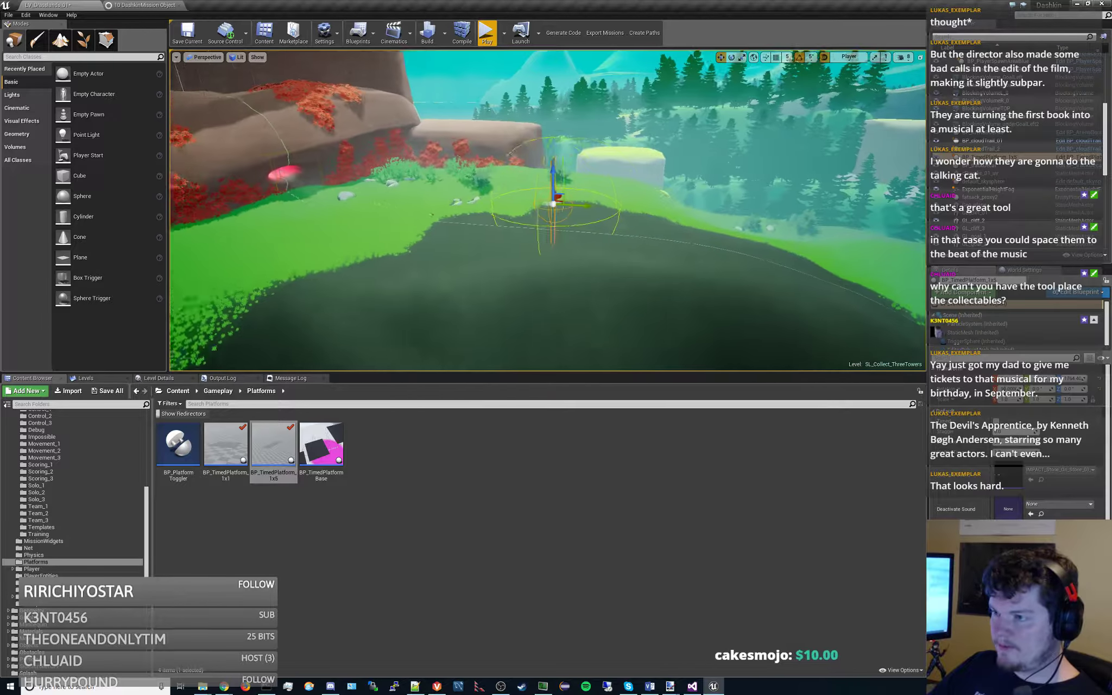
right_click_drag(499, 178, 499, 179)
left_click_drag(531, 173, 532, 113)
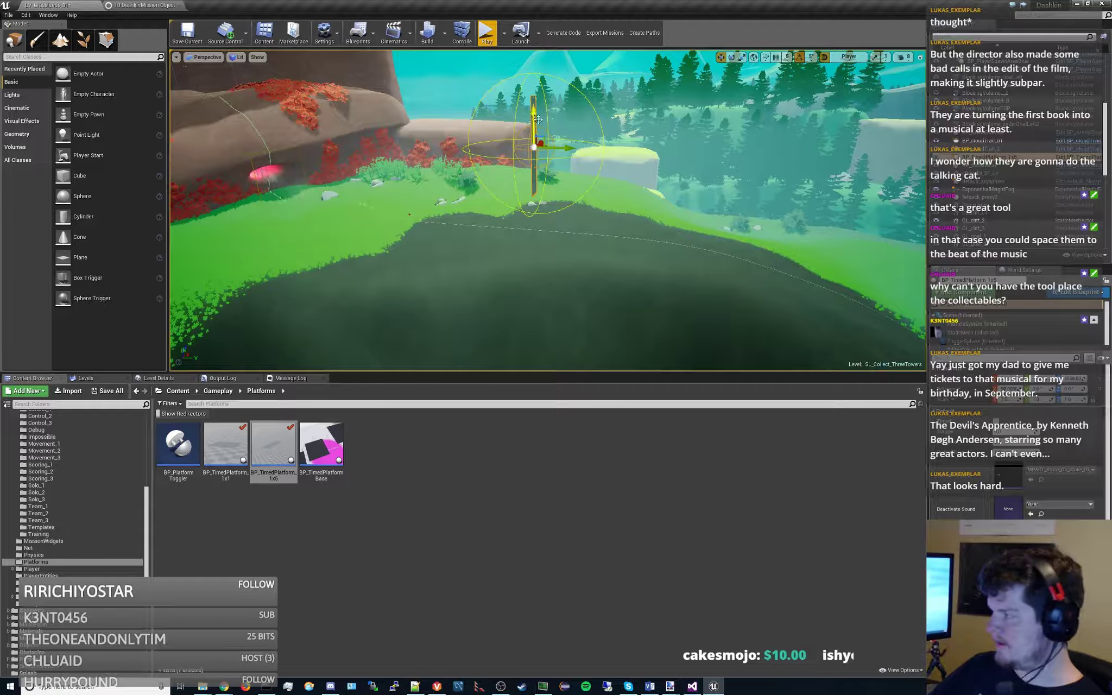
key("s")
right_click_drag(595, 171, 595, 171)
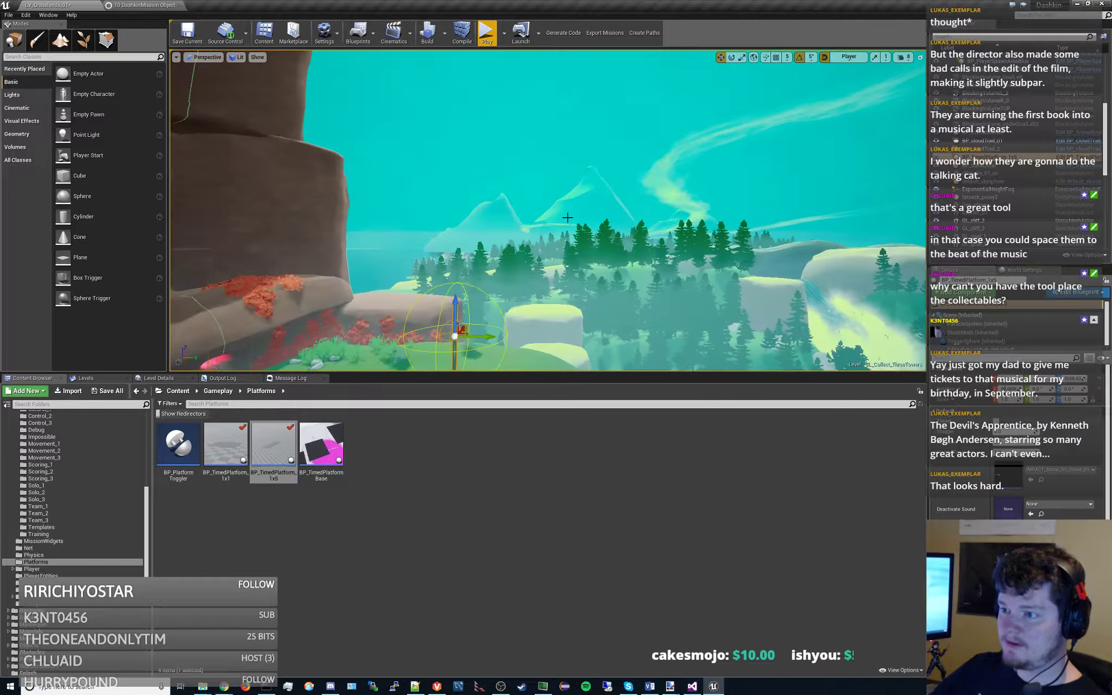
- Duplicate the upright timed platform upward three times to stack a vertical column of four platforms
left_click_drag(458, 306, 454, 224, "alt")
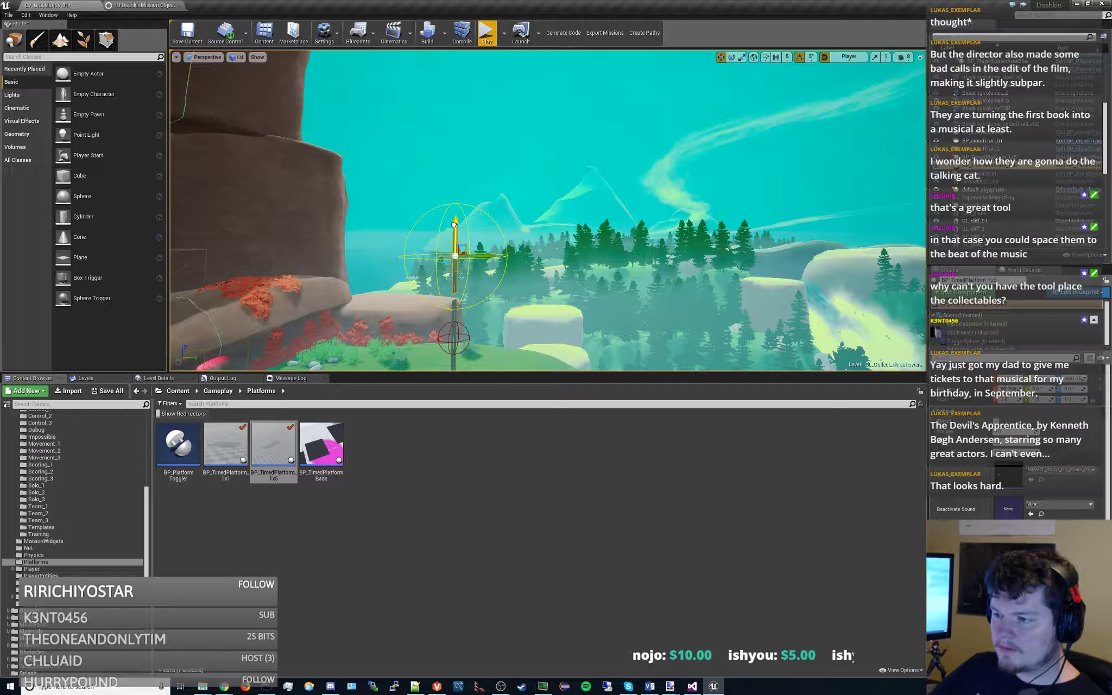
left_click_drag(455, 222, 467, 140, "alt")
key("s")
mouse_move(506, 148)
right_mouse_down()
mouse_move(506, 98)
mouse_move(505, 148)
right_mouse_up()
left_click_drag(487, 158, 488, 126, "alt")
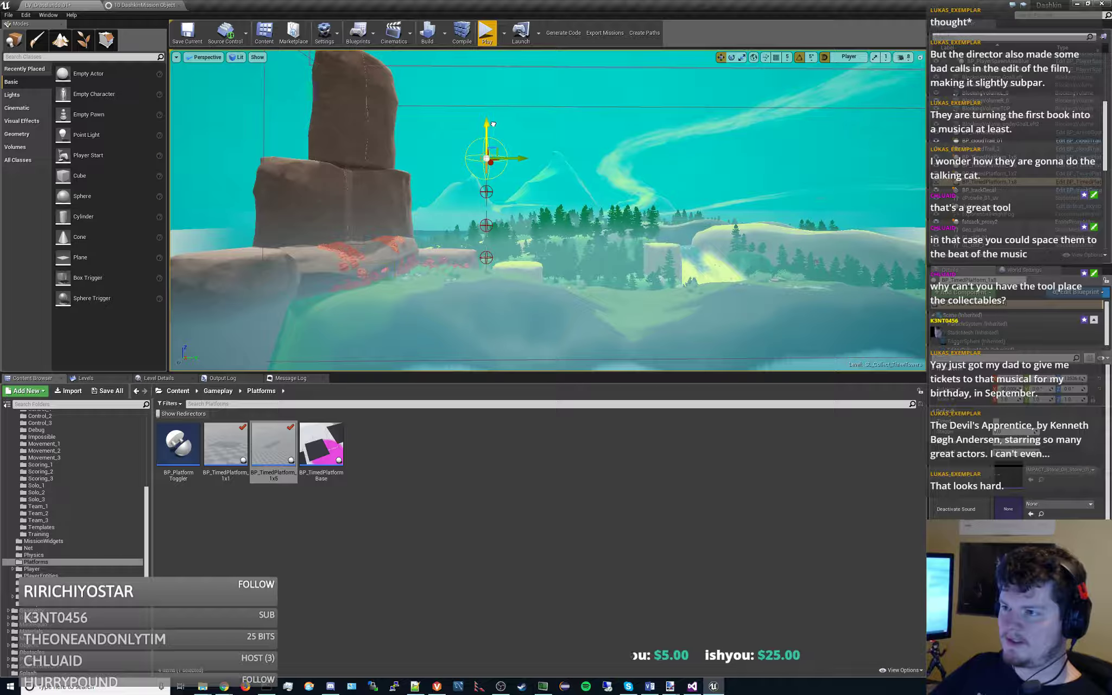
- Select all four platforms of the column and duplicate them sideways along the hill as a second, parallel column
right_click_drag(494, 122, 493, 122)
key("s")
right_click_drag(569, 157, 569, 157)
key("d")
right_click_drag(503, 165, 503, 166)
left_click(484, 170, "ctrl")
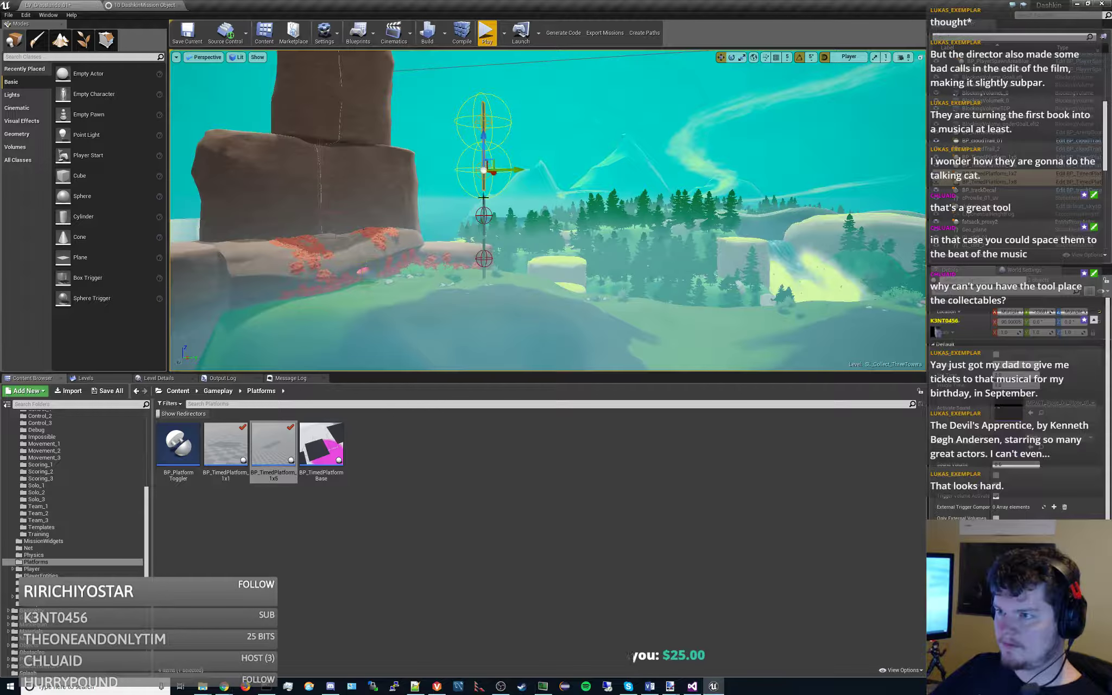
left_click(483, 200, "ctrl")
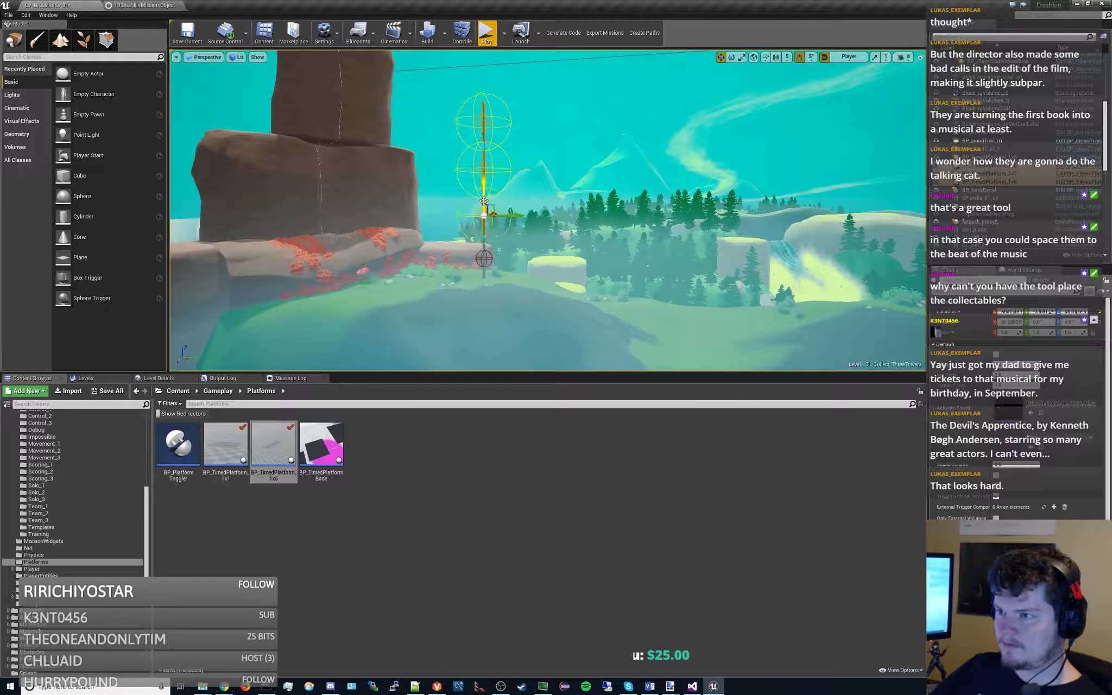
left_click(484, 254, "ctrl")
left_click_drag(516, 260, 592, 263, "alt")
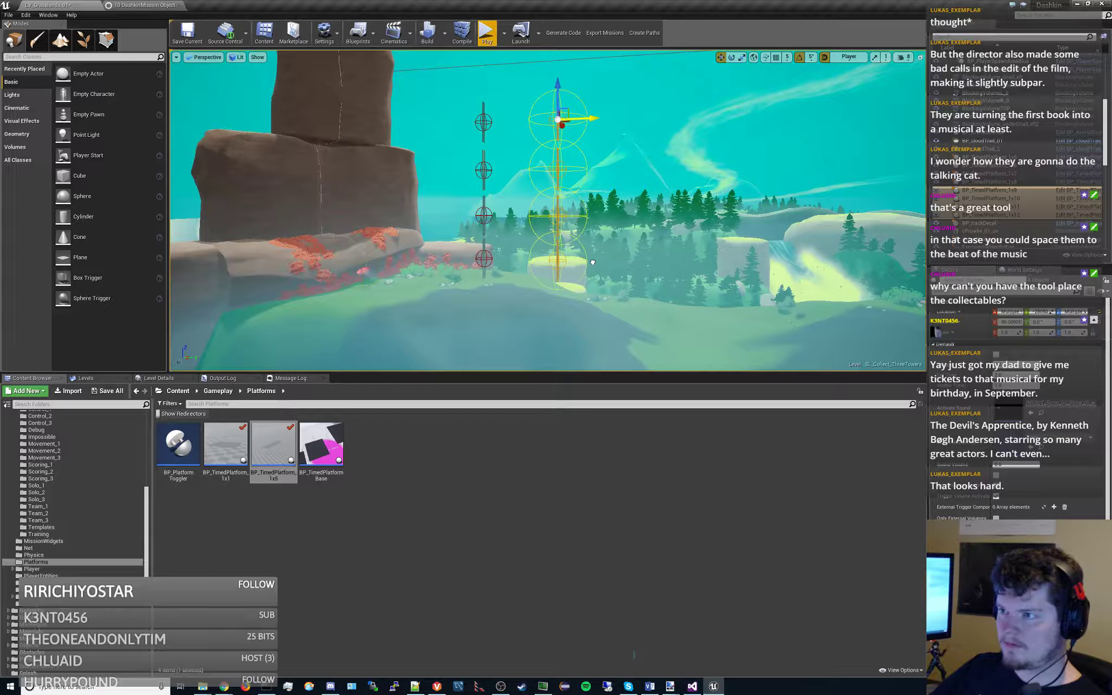
- Rotate the copied column 180 degrees so it faces the first, and lower it onto the hill beside it
left_click(732, 57)
left_click_drag(612, 146, 558, 182)
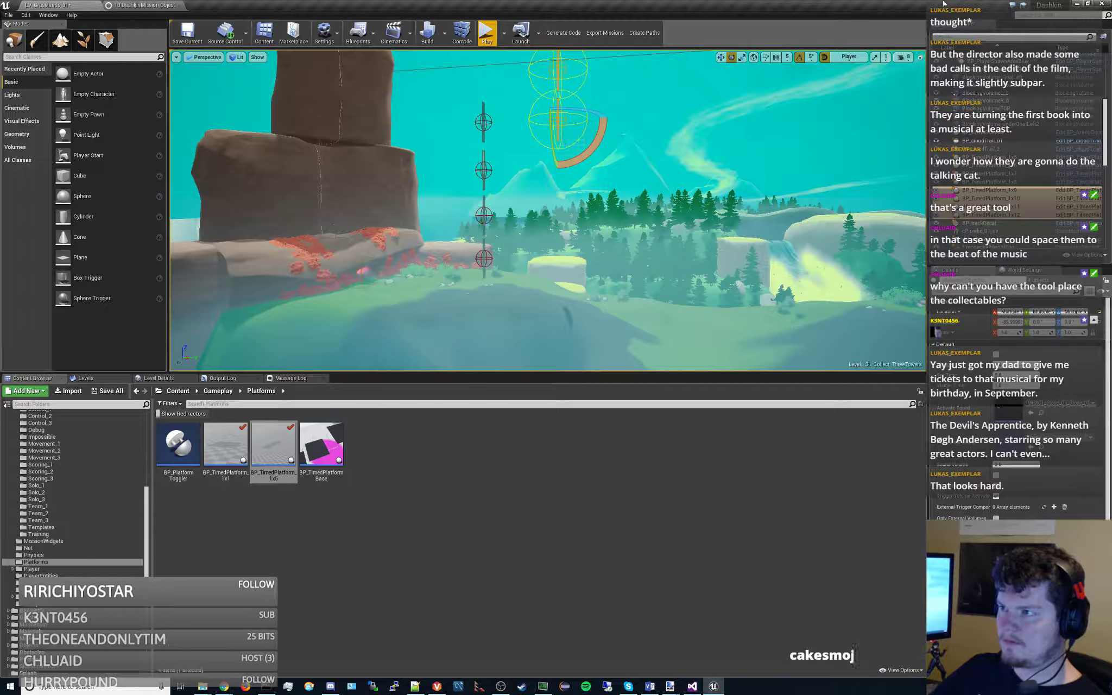
left_click(721, 57)
left_click_drag(559, 89, 532, 249)
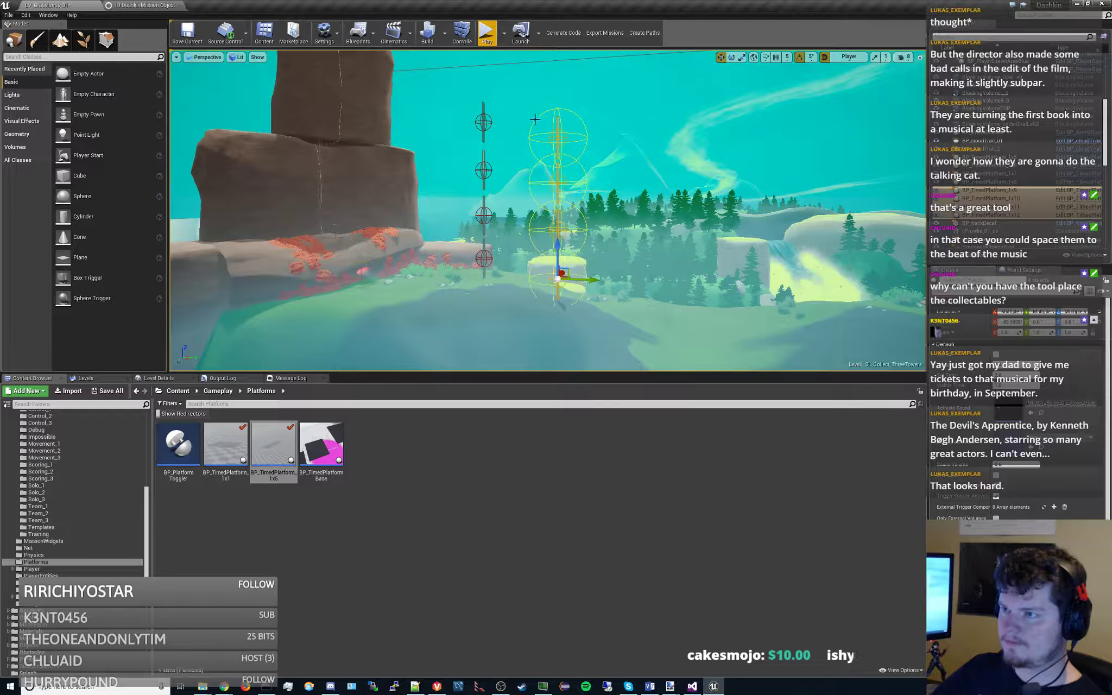
- Add the first column's four platforms to the selection and duplicate the column pair farther along the hill as the second tower
key("s")
right_click_drag(535, 119, 442, 134)
key("w")
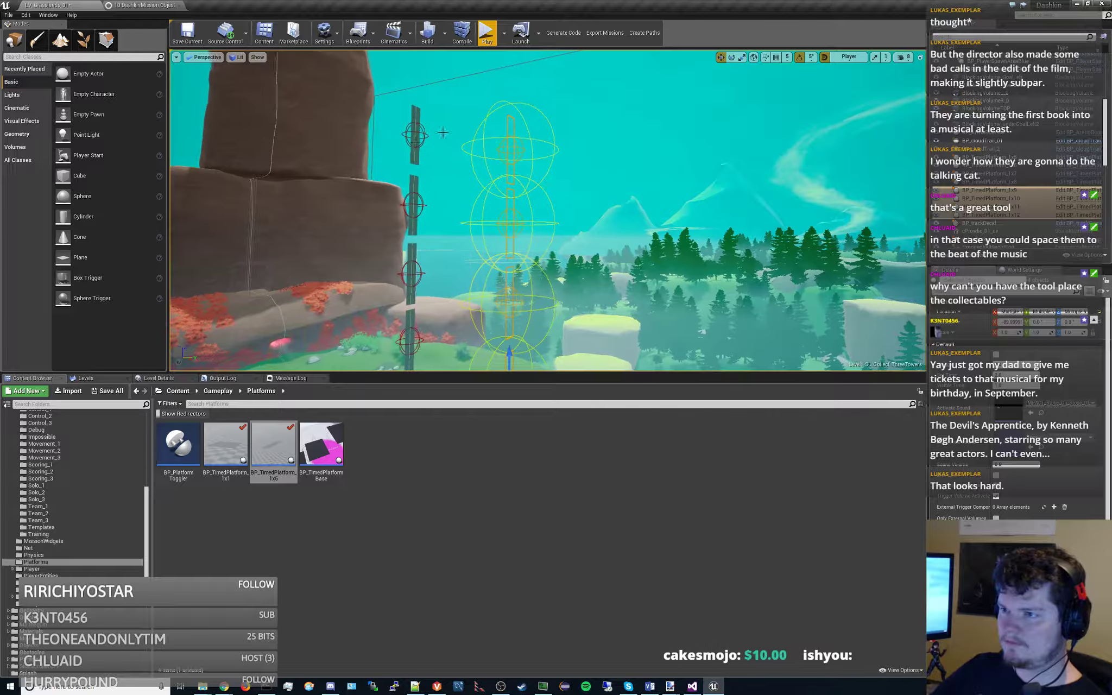
left_click(412, 113)
left_click(411, 192)
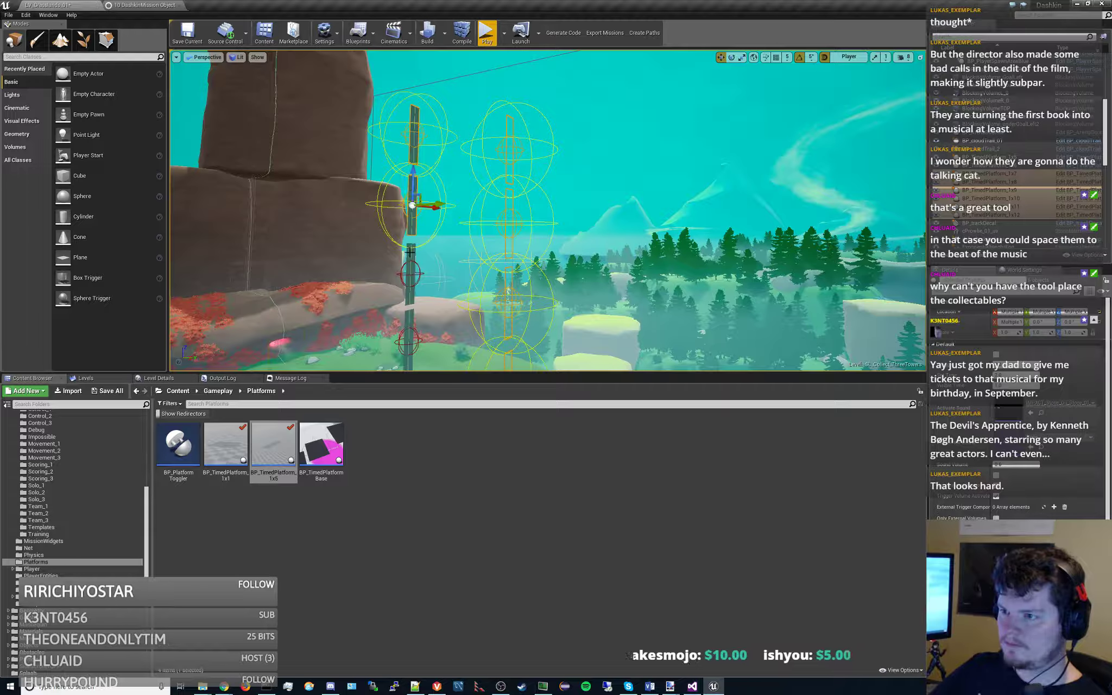
left_click(408, 307)
left_click(409, 319, "ctrl")
key("s")
right_click_drag(410, 320, 392, 259)
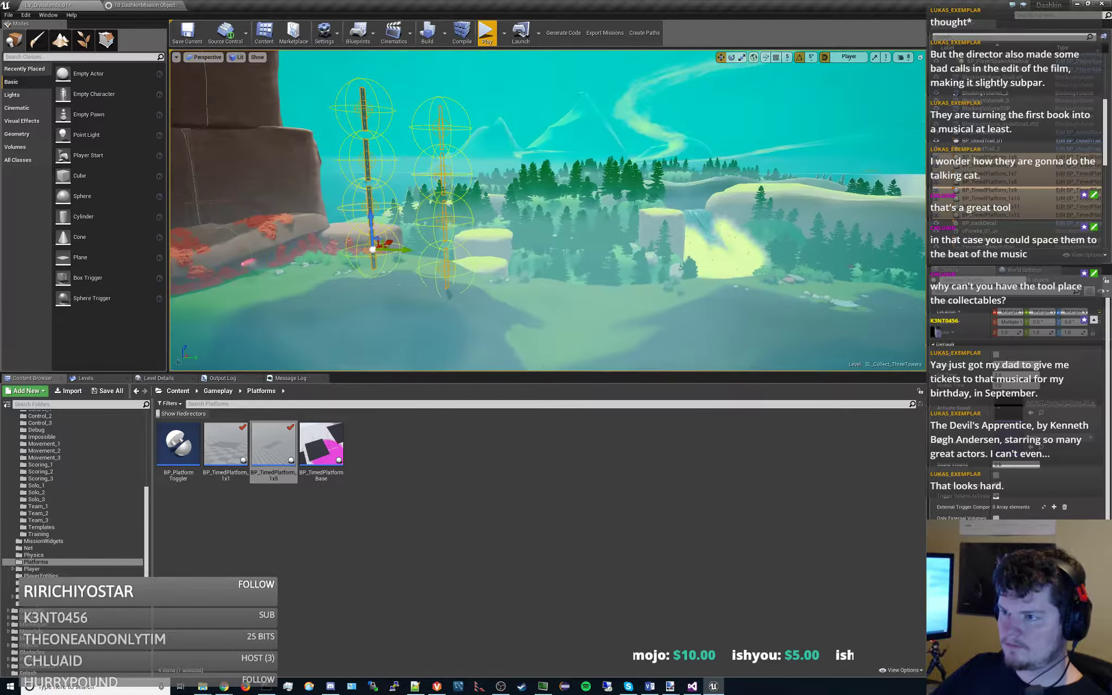
left_click_drag(403, 253, 826, 251, "alt")
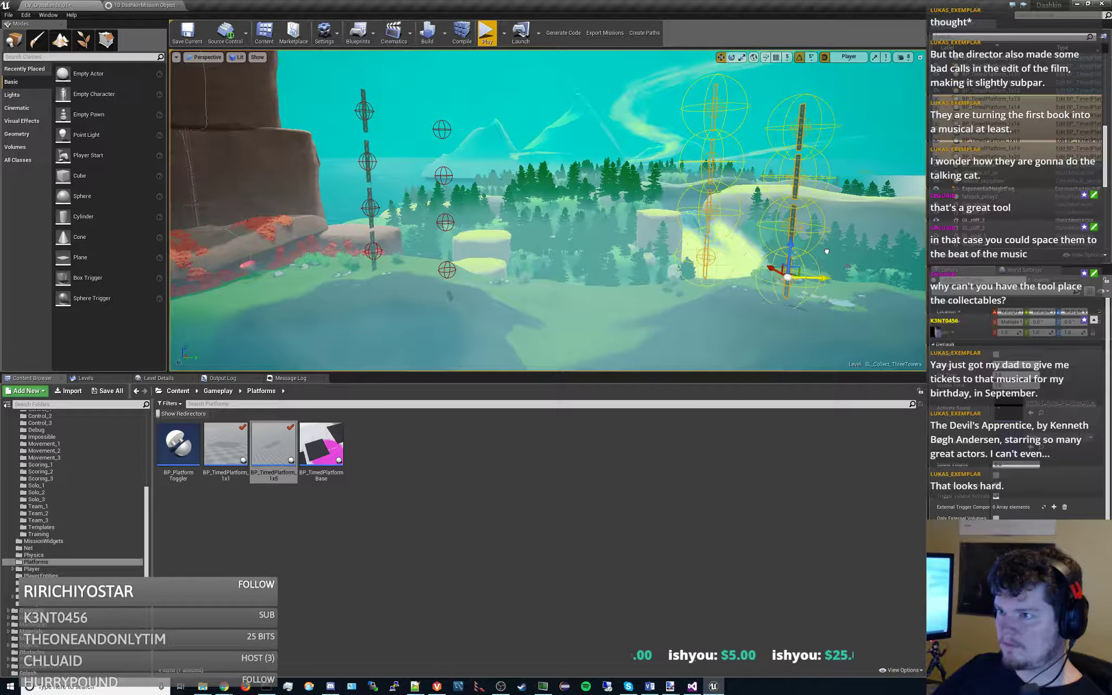
- Duplicate the second tower's column pair toward the rock stack at the far end of the hill as the third tower
key("d")
right_click_drag(827, 251, 871, 248)
key("s")
key("d")
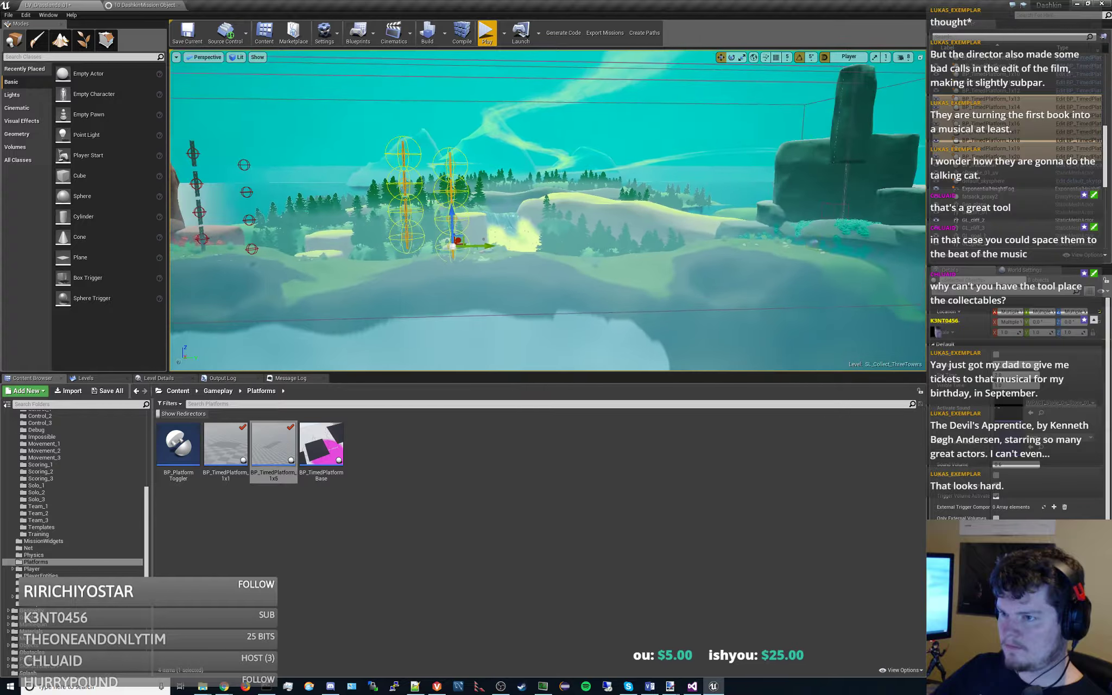
left_click_drag(489, 247, 822, 251, "alt")
mouse_move(821, 251)
right_mouse_down()
mouse_move(838, 251)
mouse_move(793, 249)
mouse_move(826, 249)
right_mouse_up()
key("d")
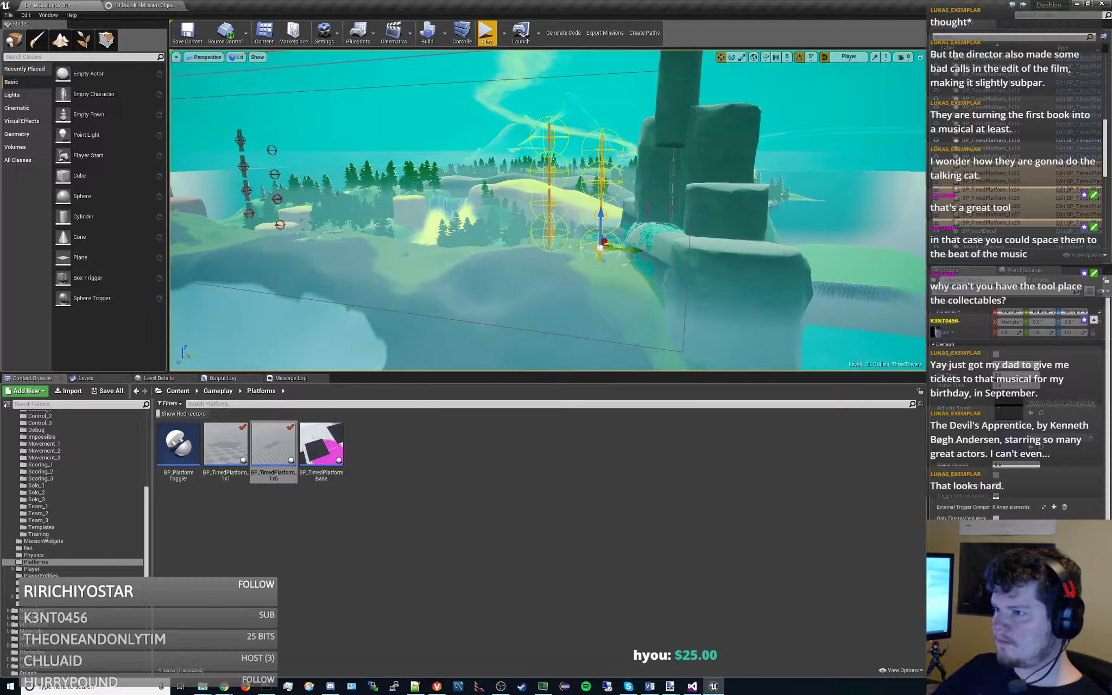
- Shift the third tower's column pair back from the far rocks and adjust its height against the hillside
key("a")
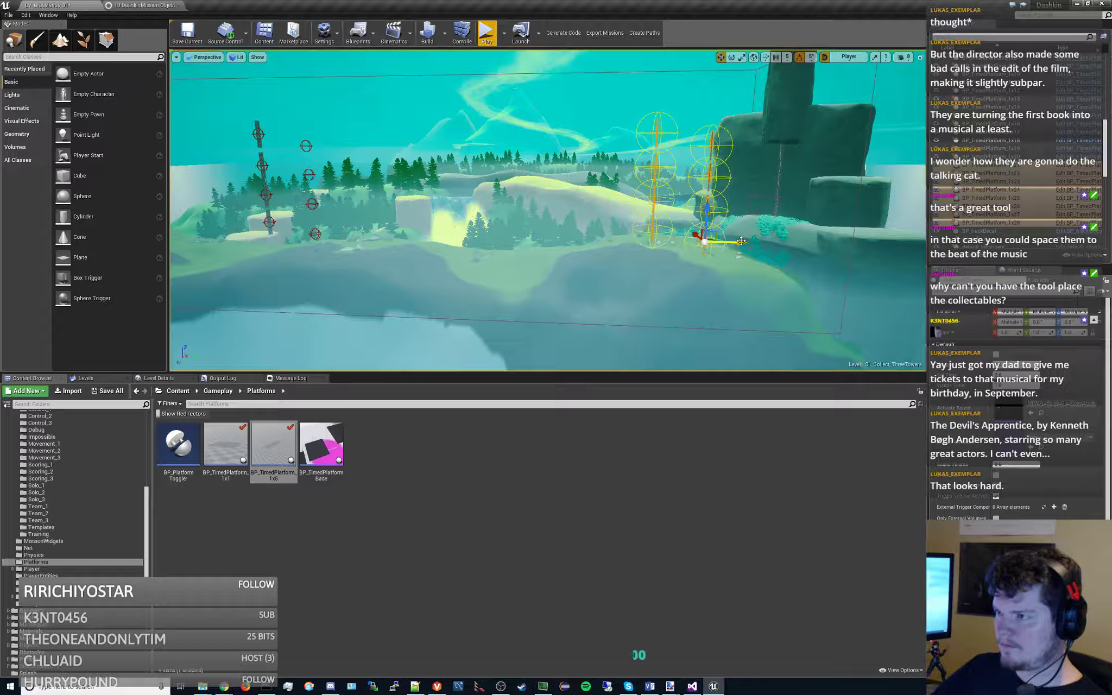
left_click_drag(741, 242, 685, 241)
key("w")
mouse_move(685, 241)
right_mouse_down()
mouse_move(709, 253)
mouse_move(683, 233)
right_mouse_up()
left_click_drag(702, 205, 587, 218)
key("s")
right_click_drag(587, 218, 609, 195)
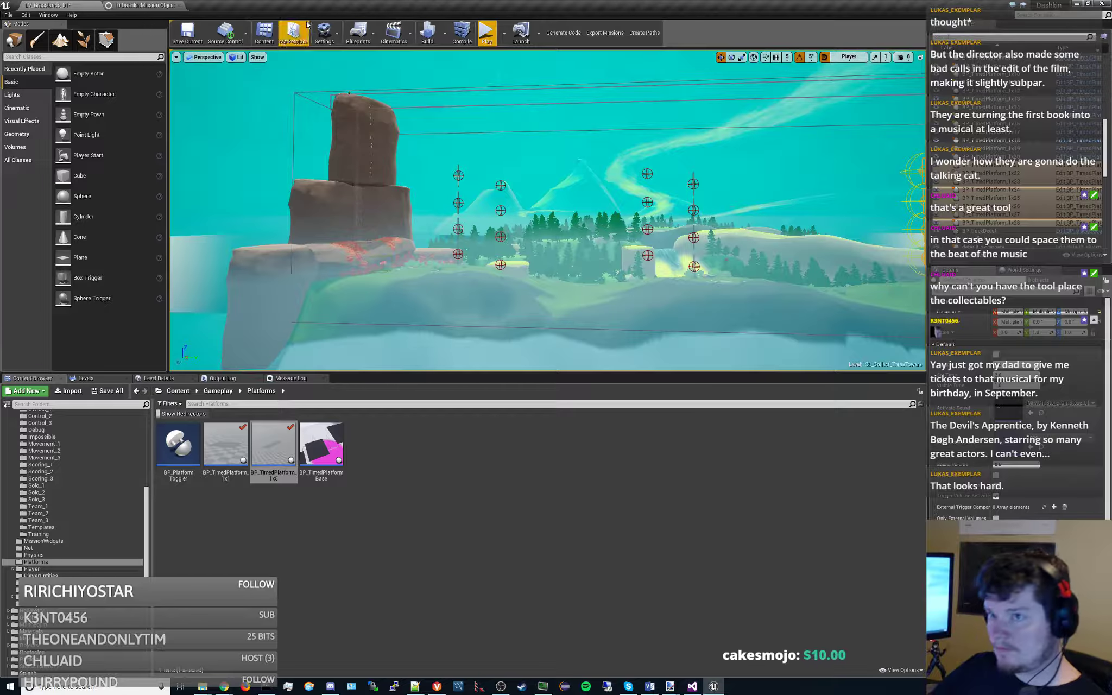
- Select the SL_Collect_ThreeTowers sublevel in the levels list and save it
left_click(84, 378)
left_click(65, 509)
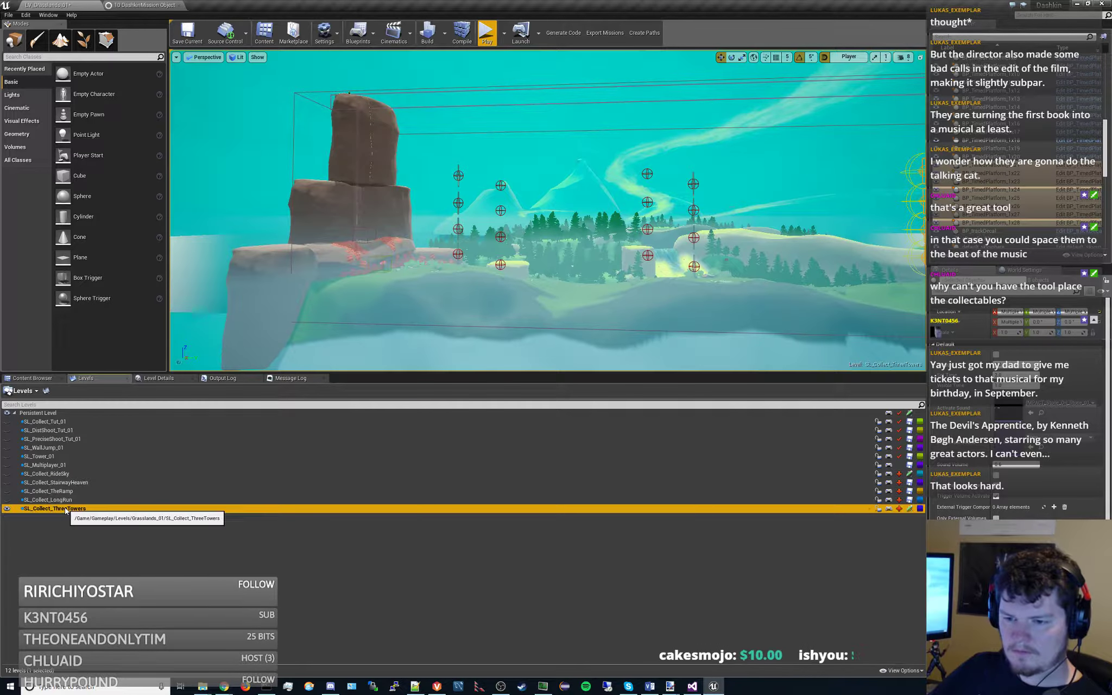
key("ctrl+s")
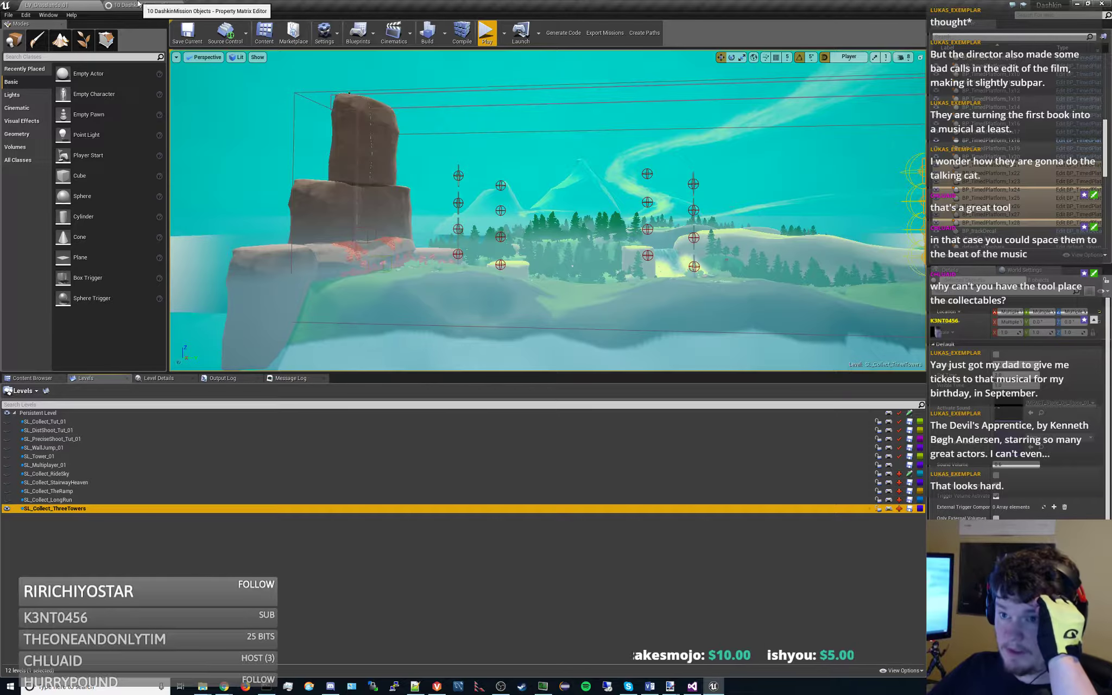
- Show the stage sublevels for the MS_Movement missions in the property matrix to find which mission uses SL_Collect_ThreeTowers
left_click(144, 5)
left_click(52, 4)
left_click(144, 4)
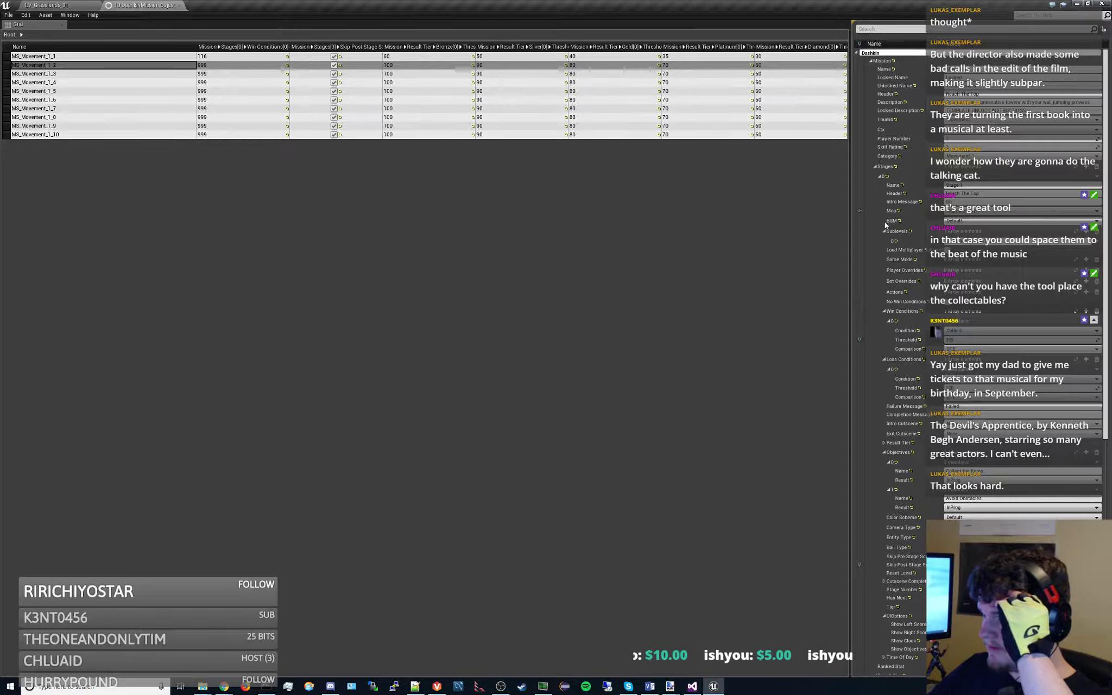
left_click(859, 240)
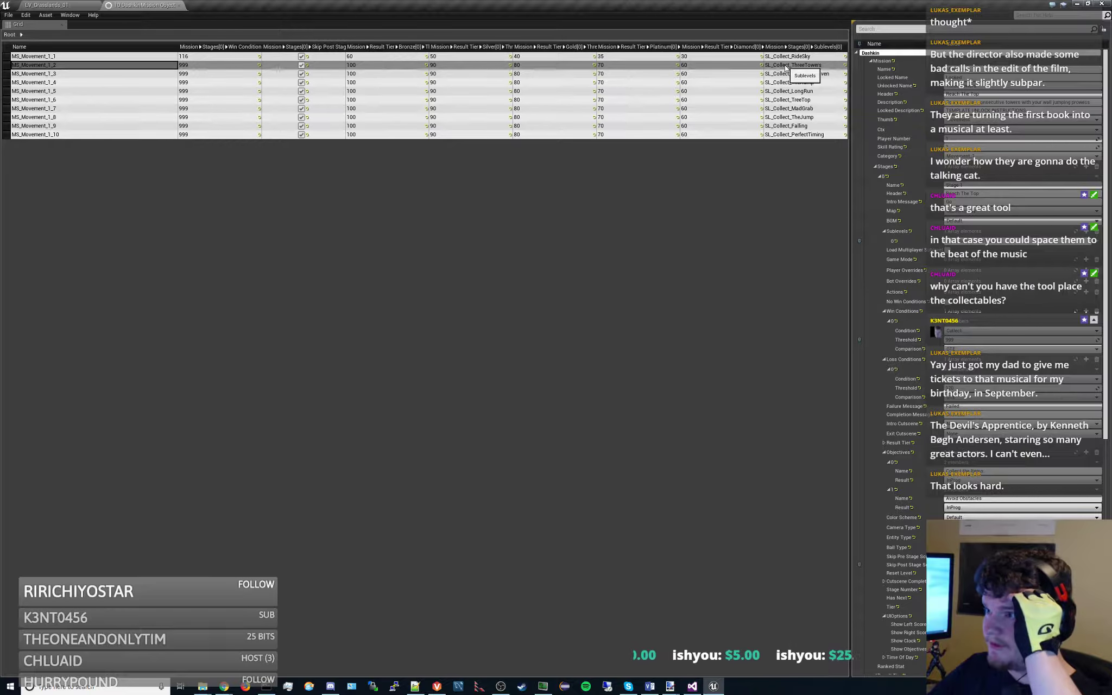
left_click(52, 4)
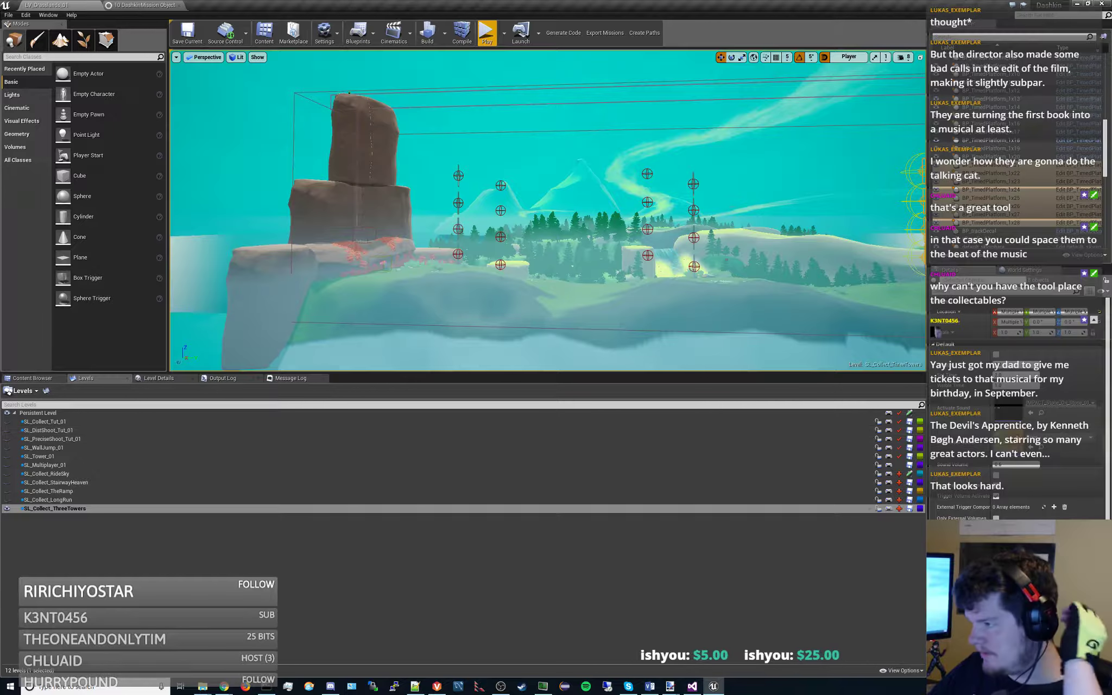
- Filter the level's actors by "are", select the arena level actor and set its mission to MS_Movement_1_2
left_click(960, 36)
type("are")
left_click(990, 72)
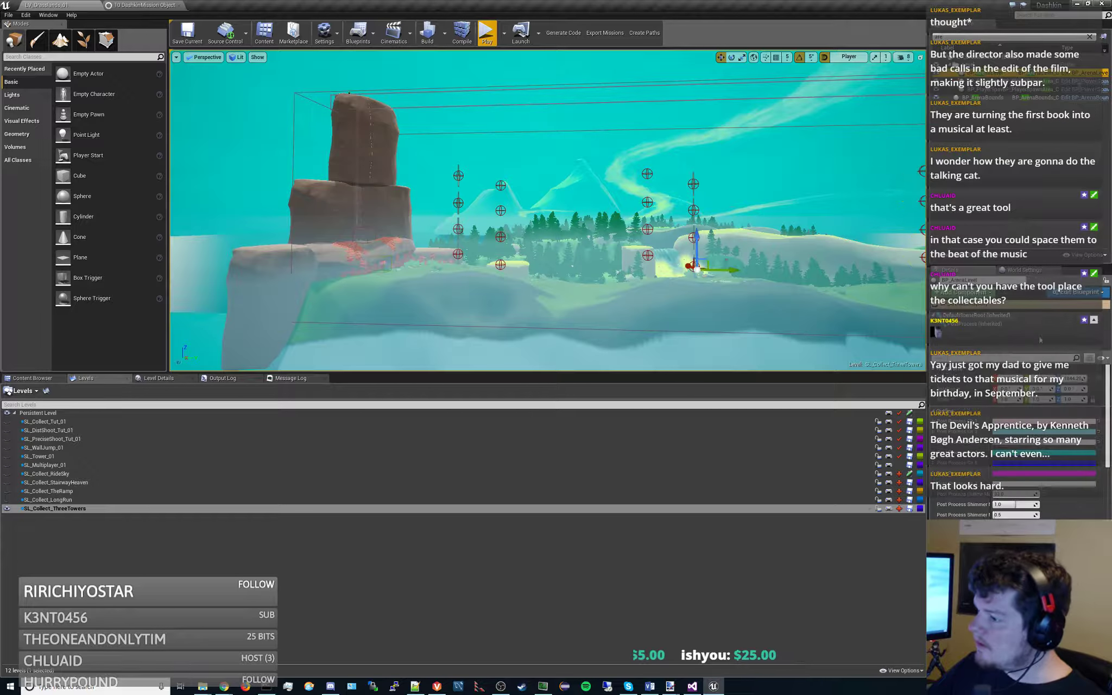
scroll(1016, 435, "down", 10)
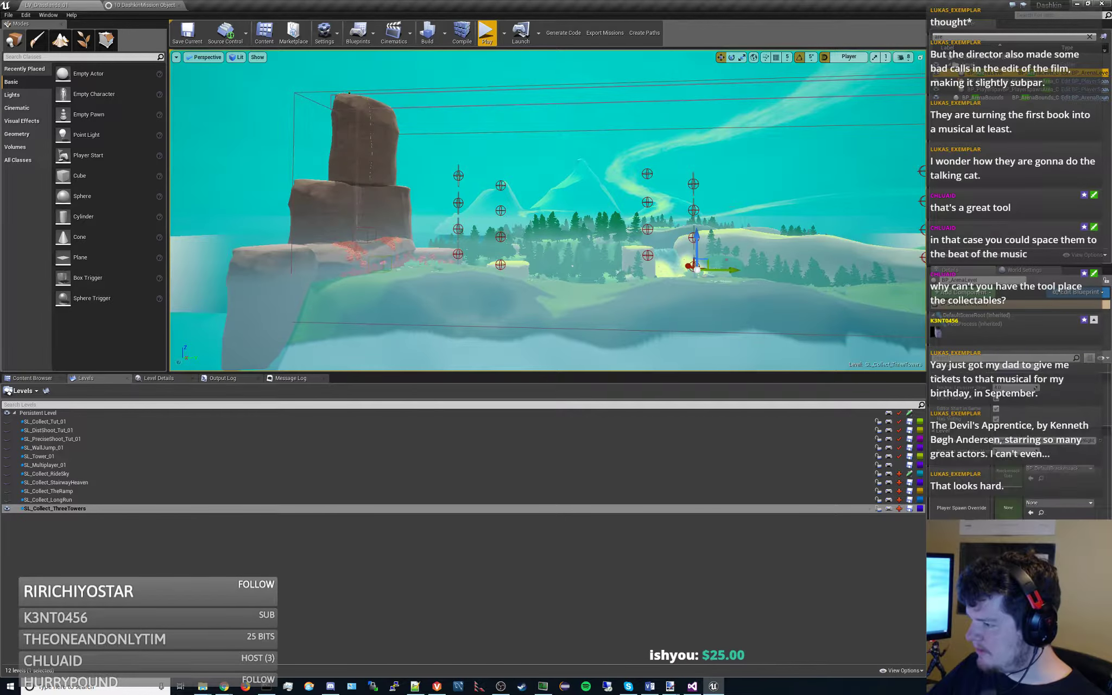
left_click(1053, 517)
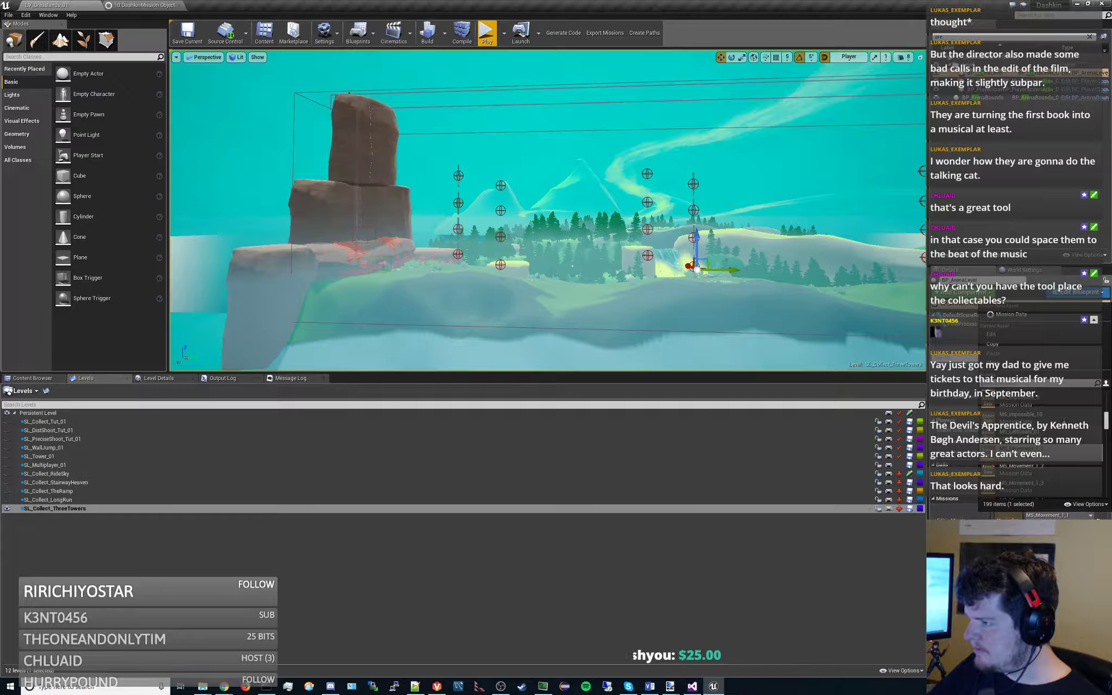
left_click(1053, 466)
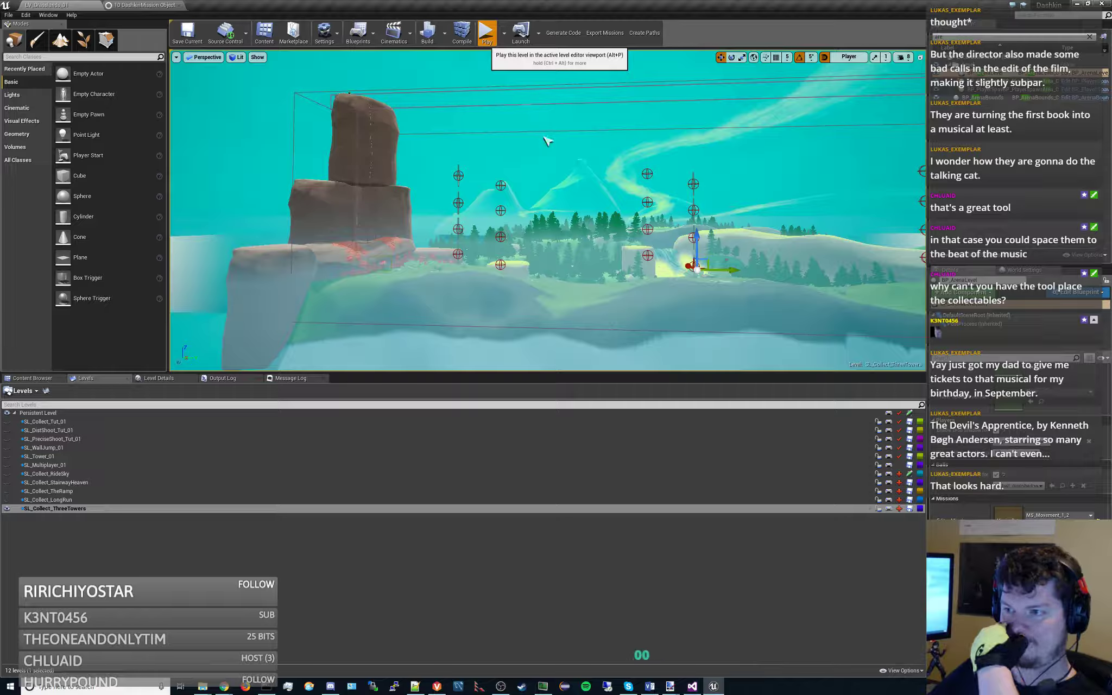
- Play the Three Towers mission through the course in the viewport, stop it, and create paths from the run
key("alt+p")
left_click(580, 161)
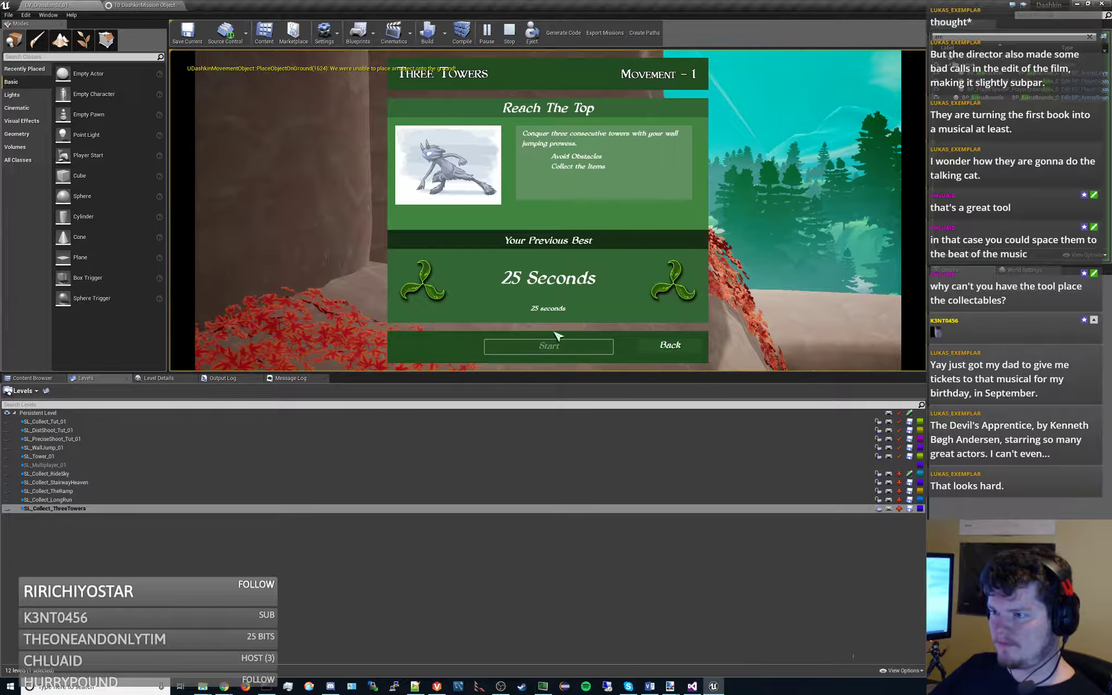
left_click(554, 350)
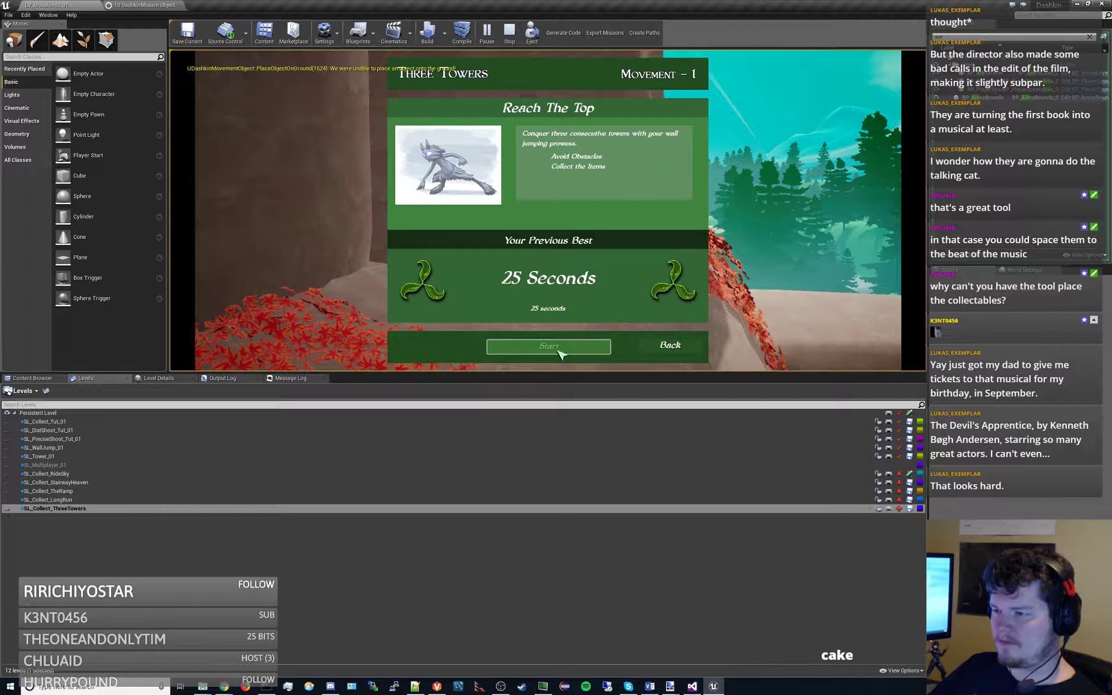
left_click(564, 350)
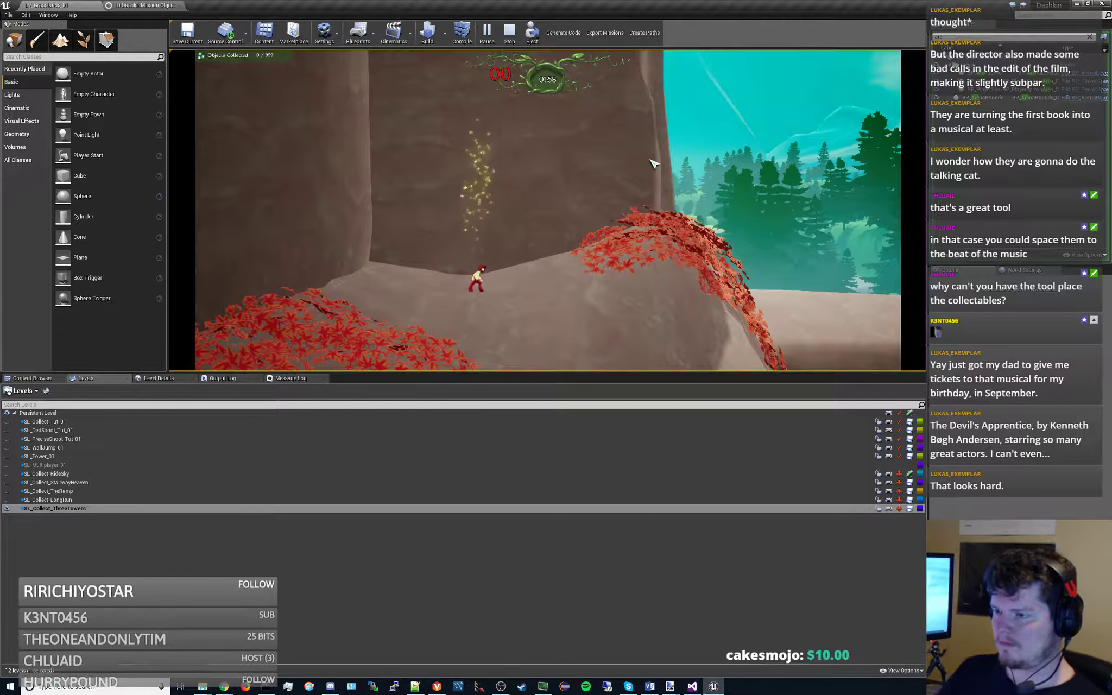
key("d")
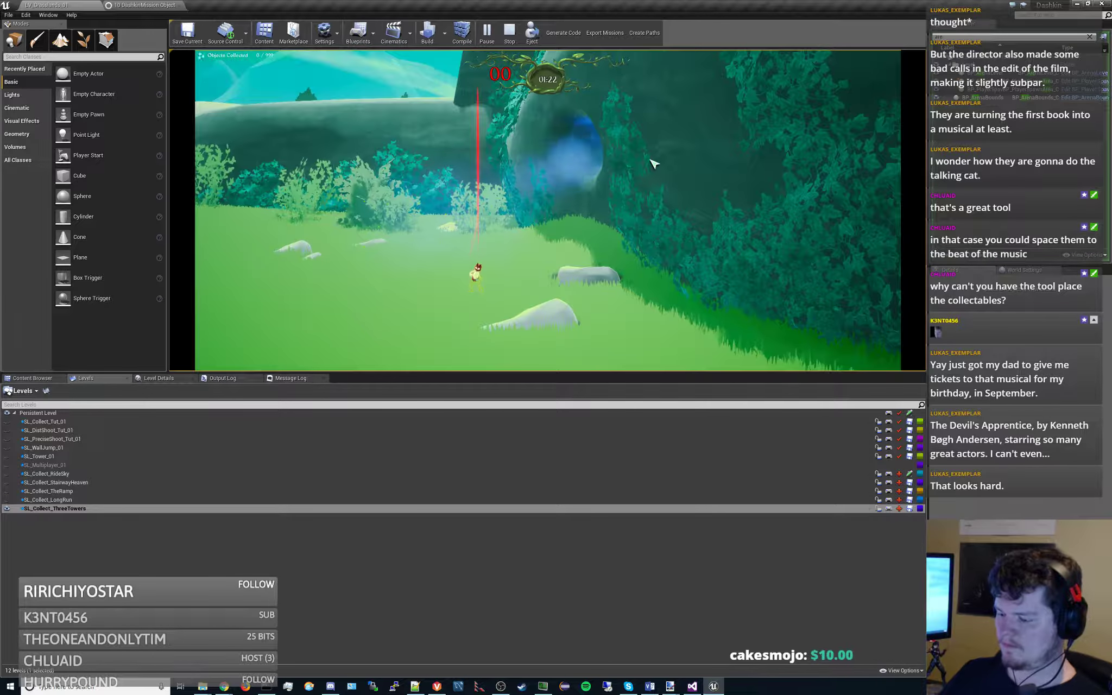
left_click(510, 31)
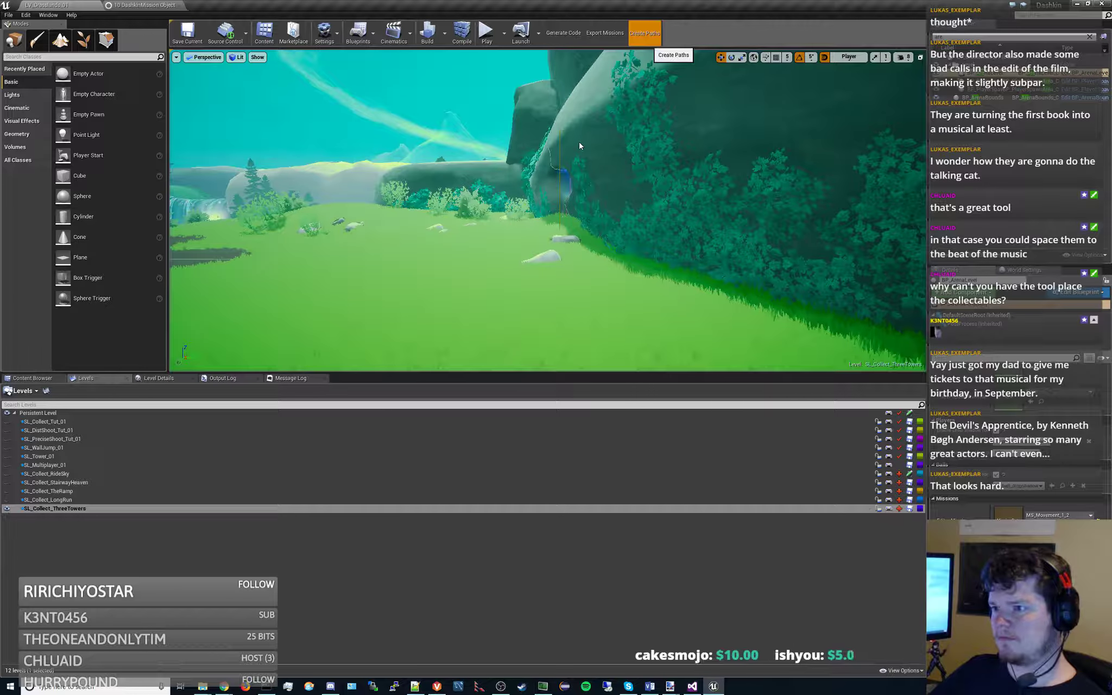
- Place a BP_CollectableBall from the Collectables folder on the rock ledge at the start of the course
key("s")
mouse_move(551, 160)
right_mouse_down()
mouse_move(423, 130)
mouse_move(386, 103)
mouse_move(478, 163)
mouse_move(551, 161)
right_mouse_up()
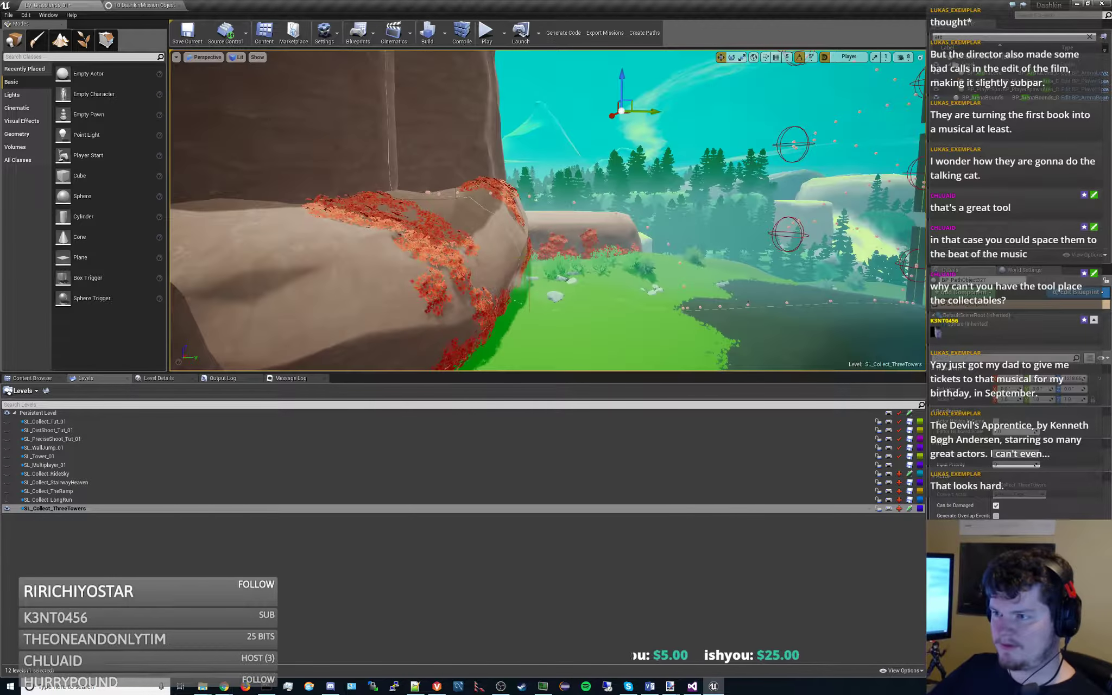
left_click(33, 378)
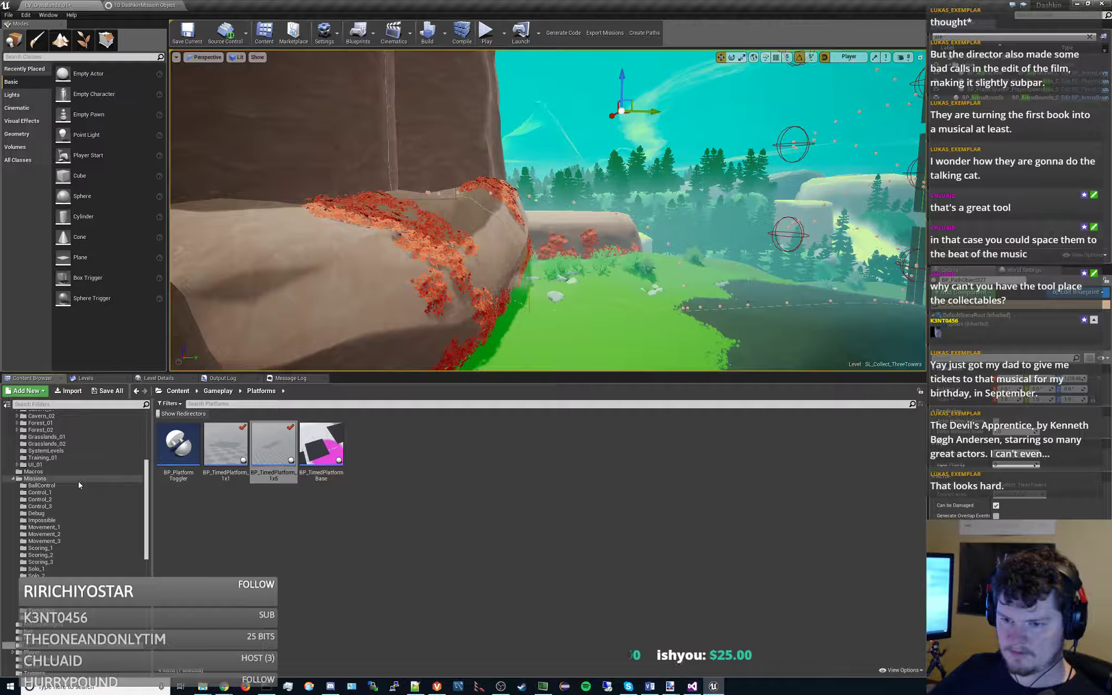
scroll(78, 481, "up", 5)
left_click(64, 479)
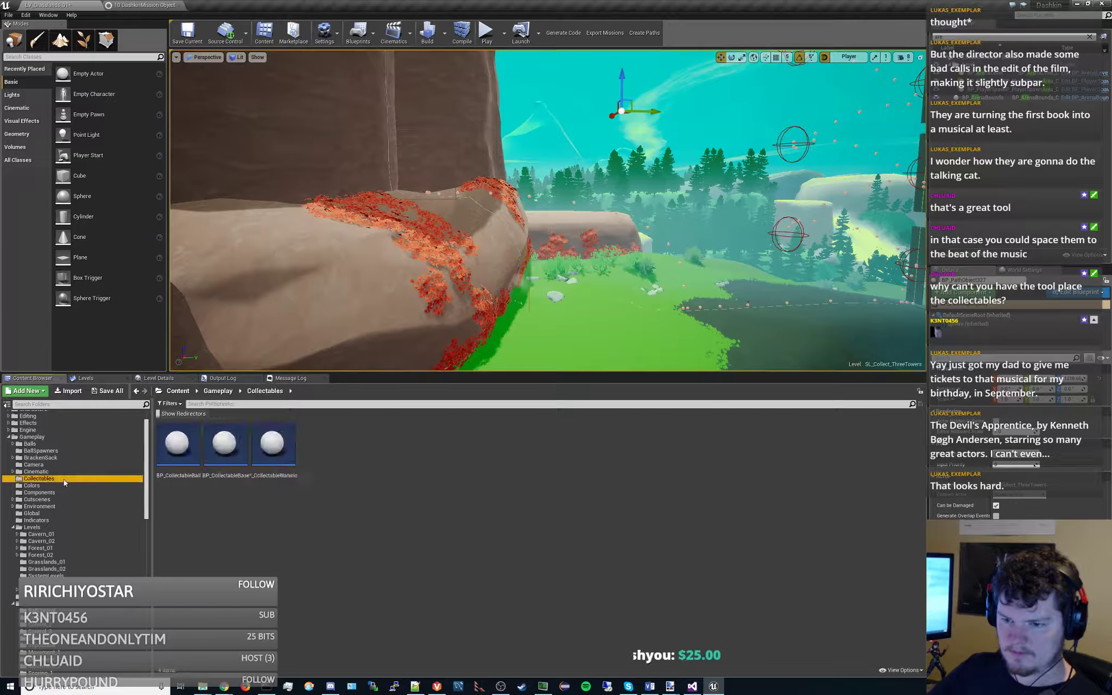
left_click_drag(178, 442, 445, 192)
key("w")
right_click_drag(444, 192, 442, 177)
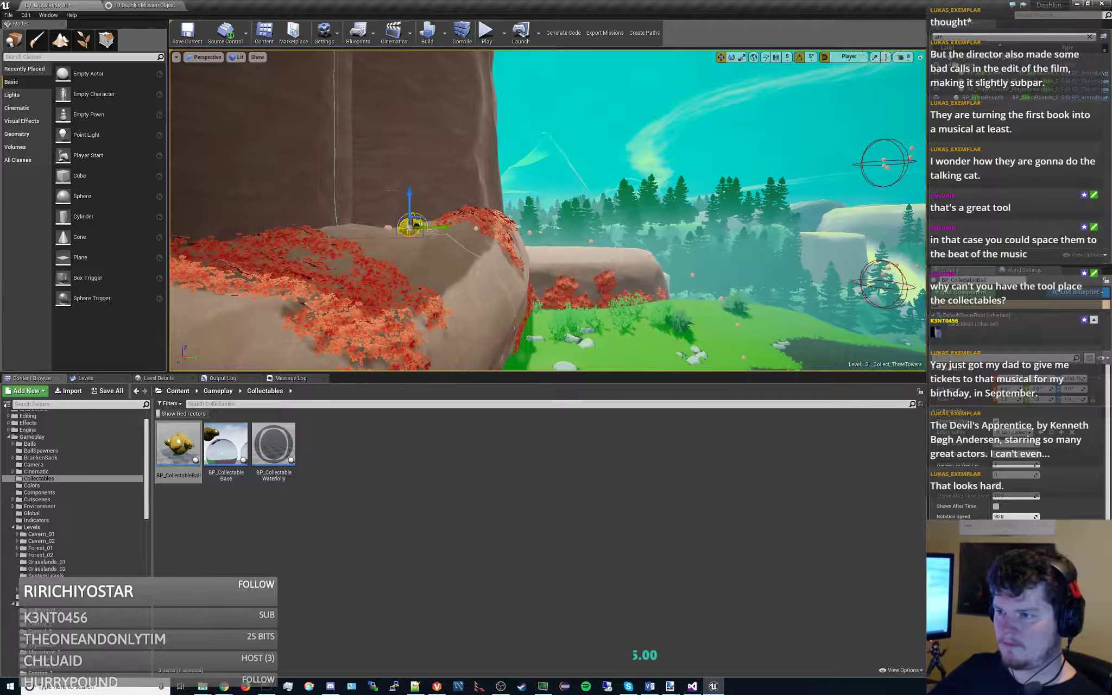
- Duplicate the collectable ball repeatedly along the recorded path, from the rock ledge down across the grass to the first tower
left_click_drag(447, 225, 665, 243, "alt")
right_click_drag(665, 243, 888, 345)
key("s")
left_click_drag(415, 143, 685, 261, "alt")
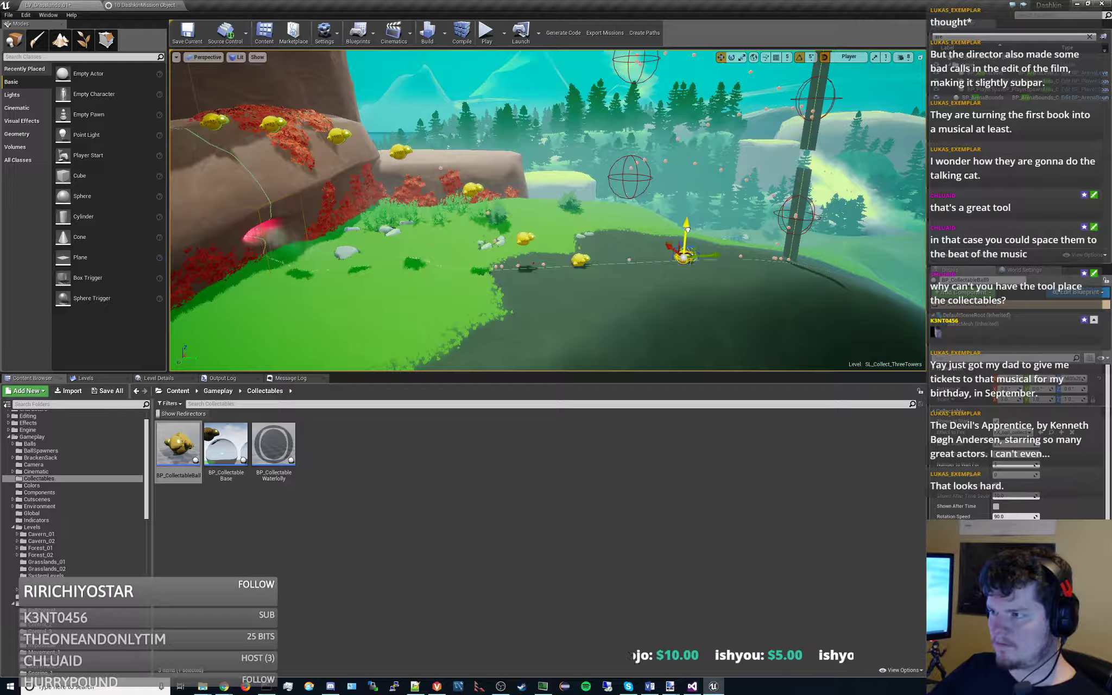
key("d")
mouse_move(687, 228)
right_mouse_down()
mouse_move(749, 228)
mouse_move(678, 239)
mouse_move(687, 231)
right_mouse_up()
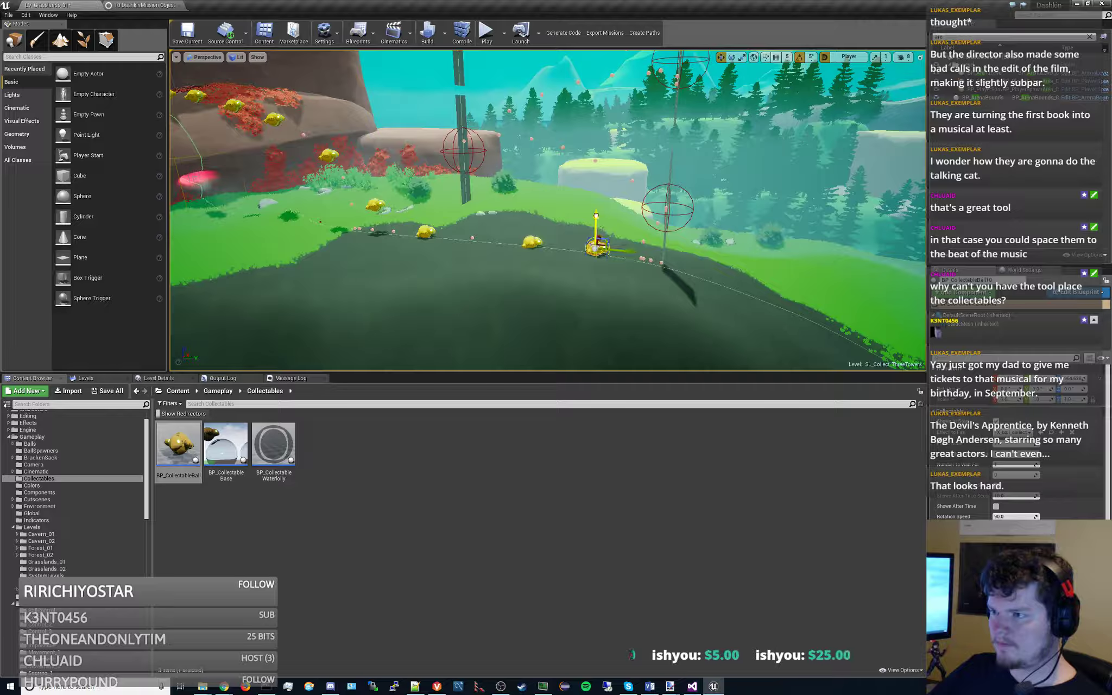
- Duplicate the collectable ball along the recorded path, zigzagging between the lower platforms of the first tower
left_click_drag(602, 230, 474, 130, "alt")
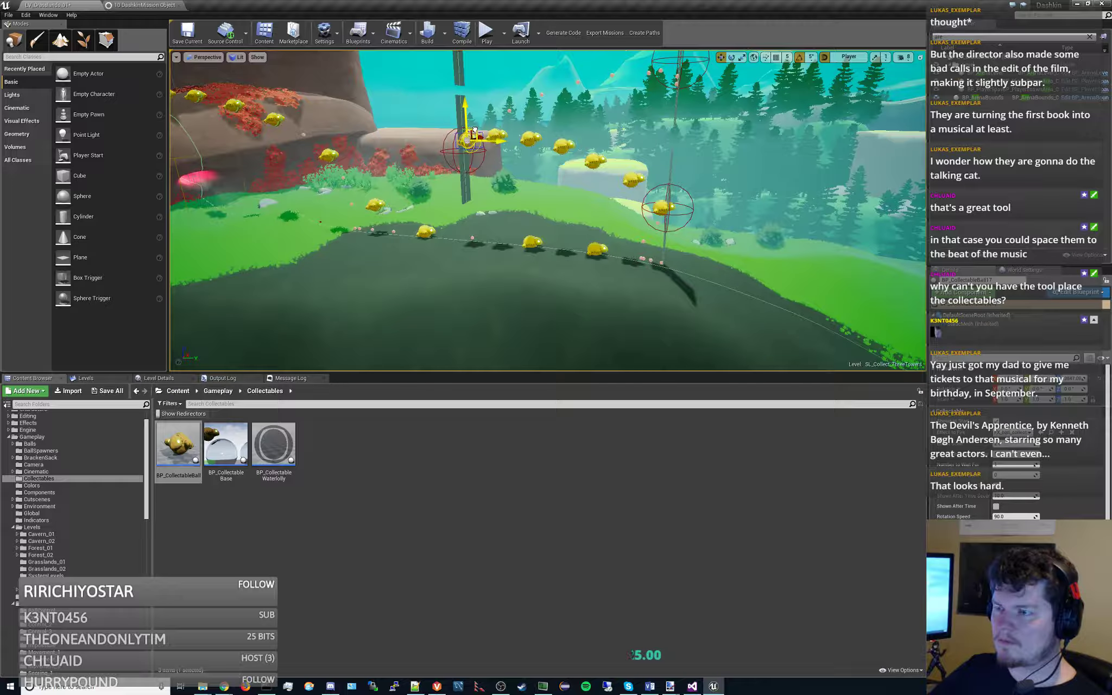
right_click_drag(511, 149, 445, 75)
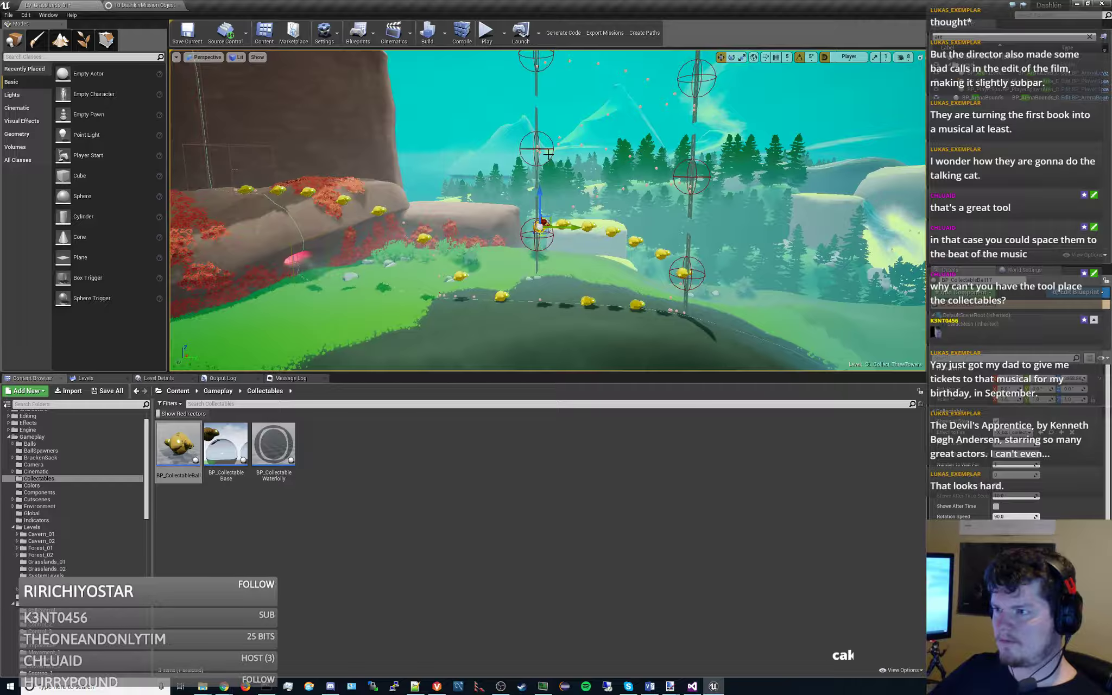
left_click_drag(547, 218, 546, 139, "alt")
key("s")
right_click_drag(546, 139, 614, 146)
key("w")
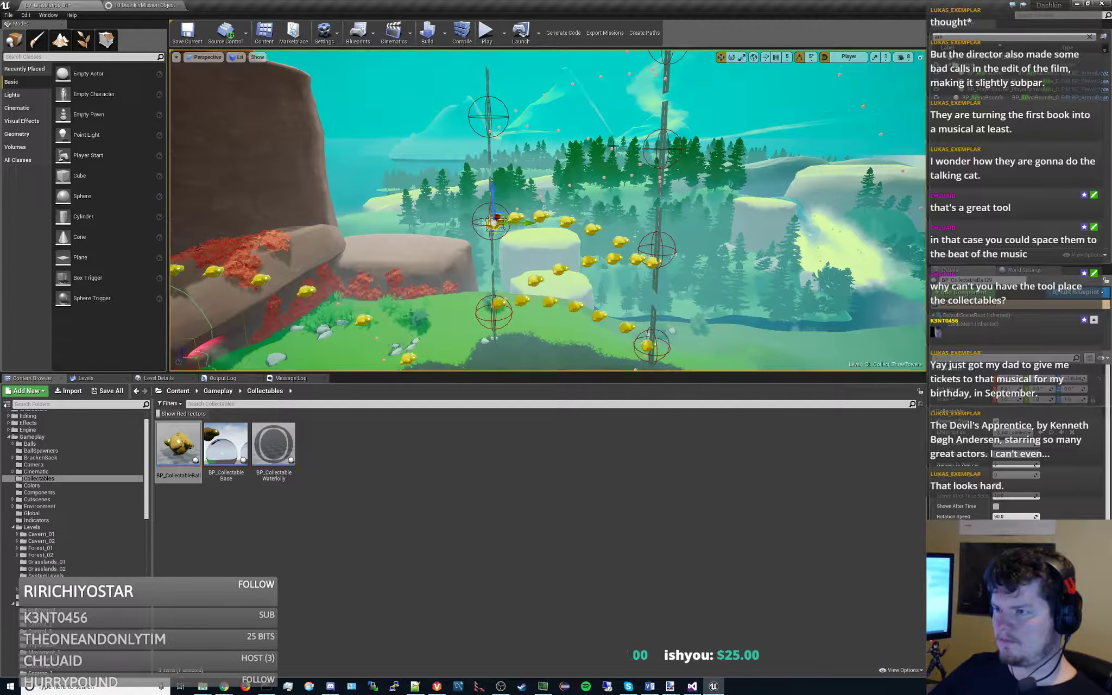
- Duplicate the collectable ball up the first tower's upper platforms and along the path arc leaving its top
left_click_drag(498, 217, 506, 124, "alt")
key("s")
right_click_drag(557, 136, 556, 120)
key("w")
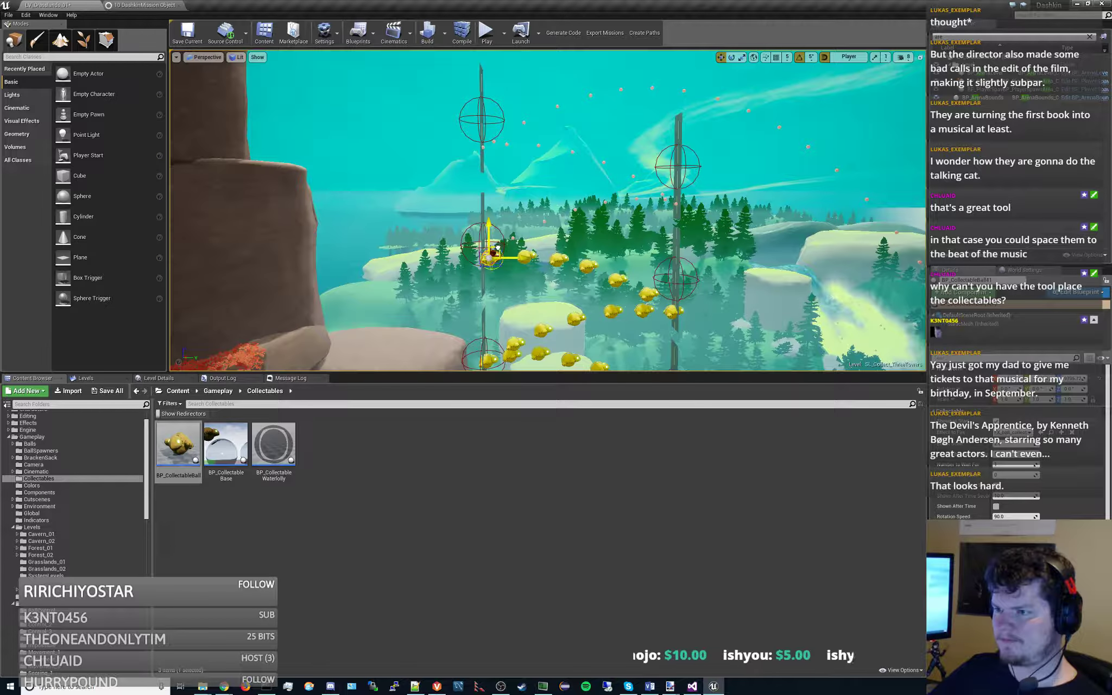
left_click_drag(498, 247, 792, 118, "alt")
right_click_drag(792, 117, 713, 154)
key("s")
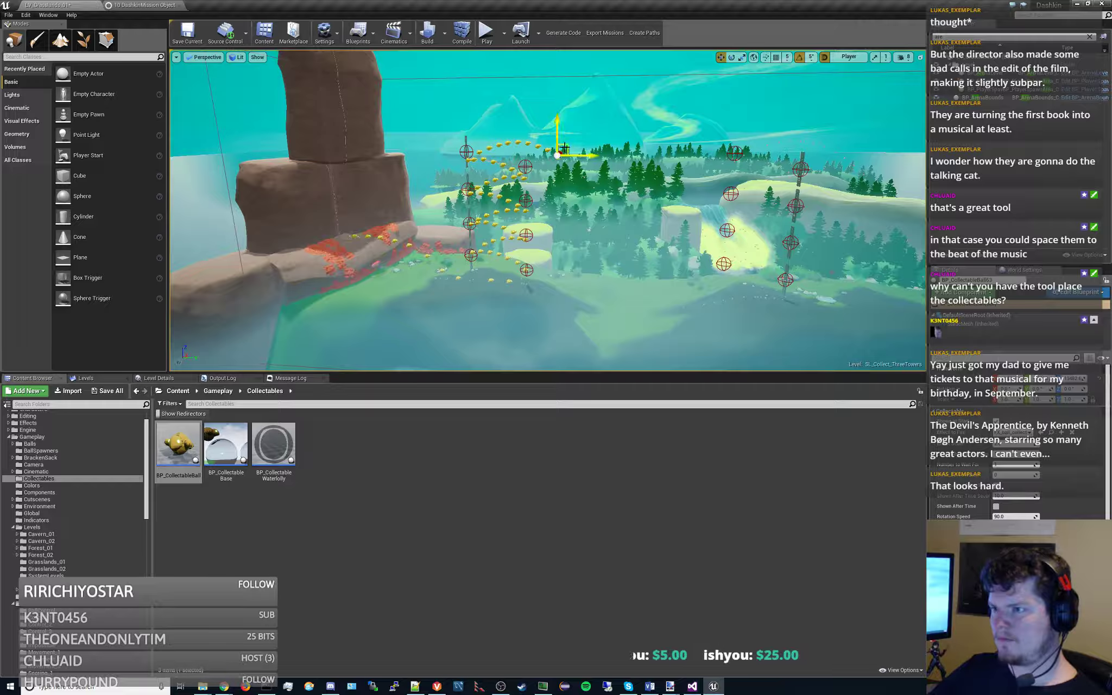
- Copy the last collectable ball down onto the recorded path on the ground between the first and second towers
left_click_drag(567, 146, 709, 298, "alt")
key("w")
right_click_drag(709, 298, 658, 219)
left_click_drag(594, 210, 609, 76)
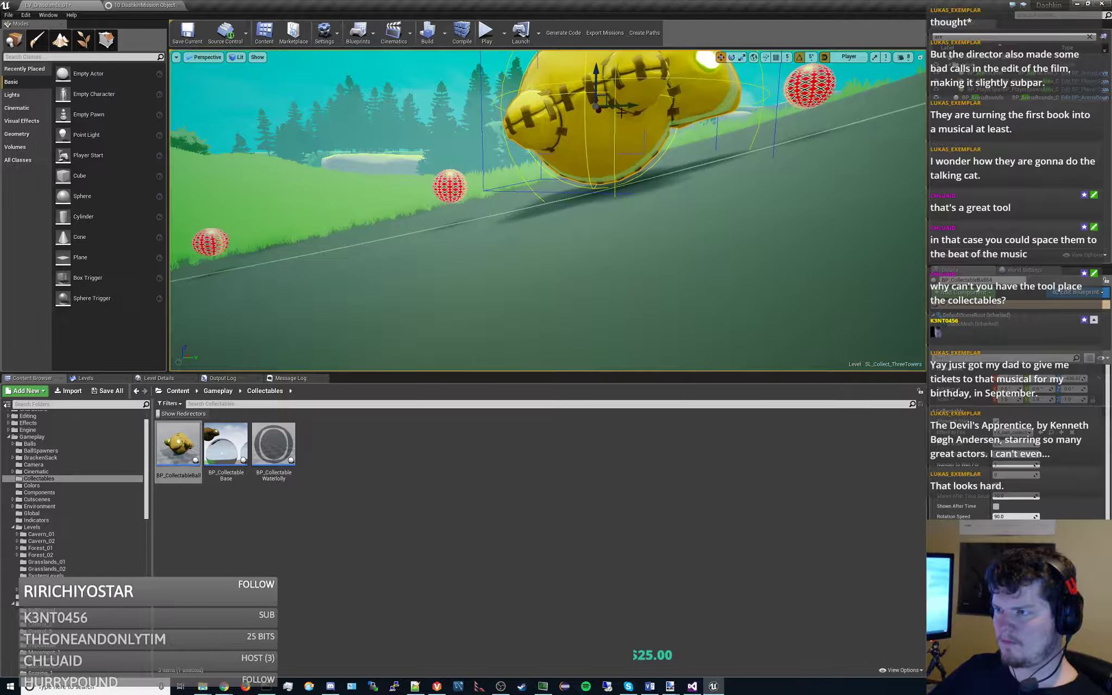
- Duplicate the ground ball over the dark hill to the second tower's lowest platform and even out the row's spacing
key("s")
right_click_drag(609, 76, 603, 54)
key("w")
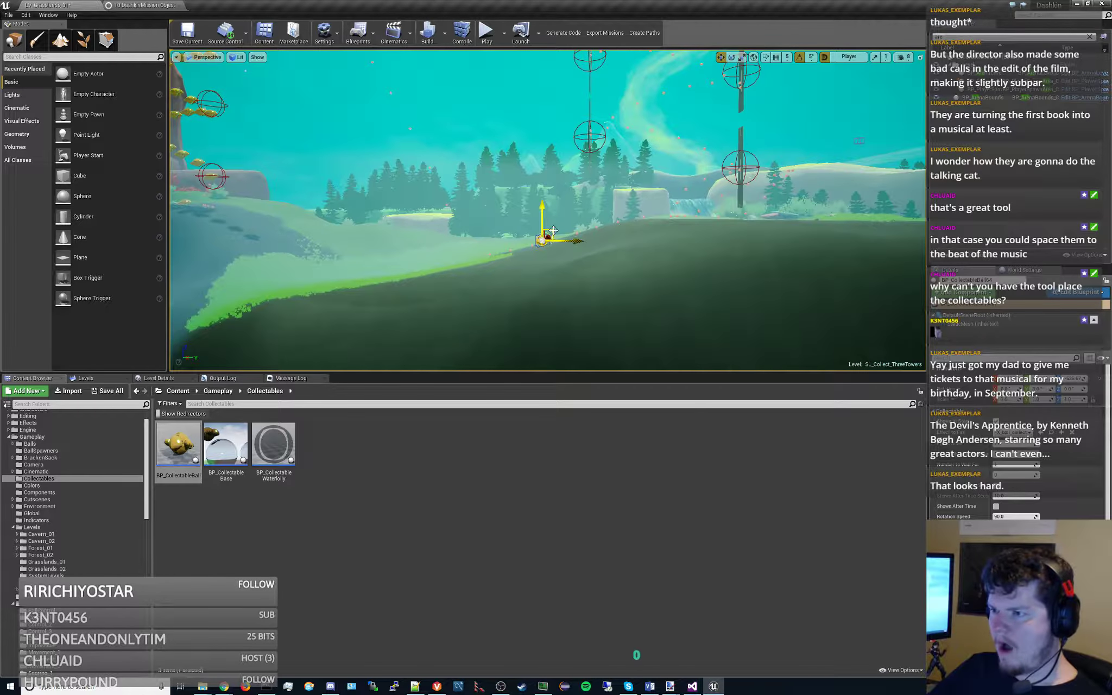
left_click_drag(553, 231, 652, 204, "alt")
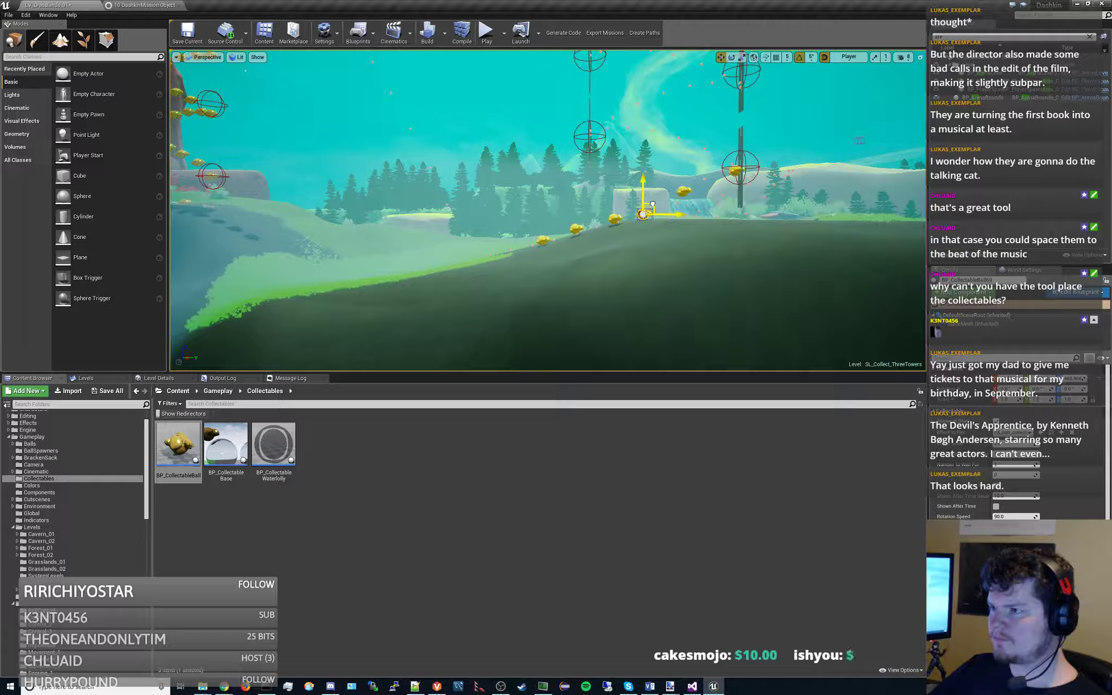
left_click(611, 218)
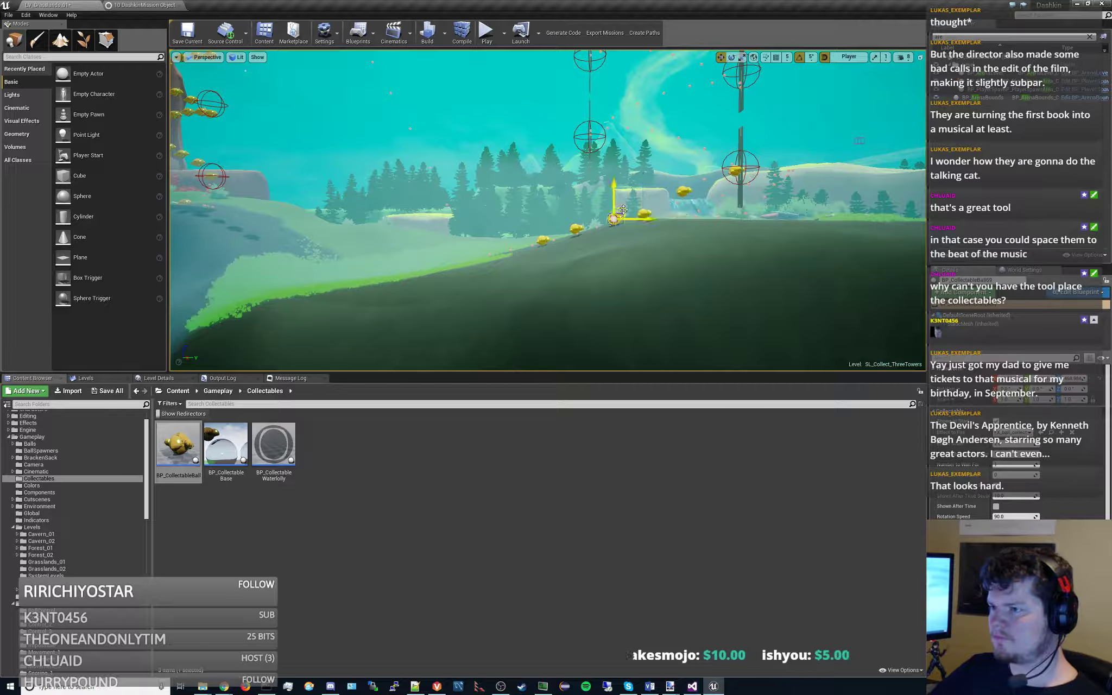
left_click(734, 170)
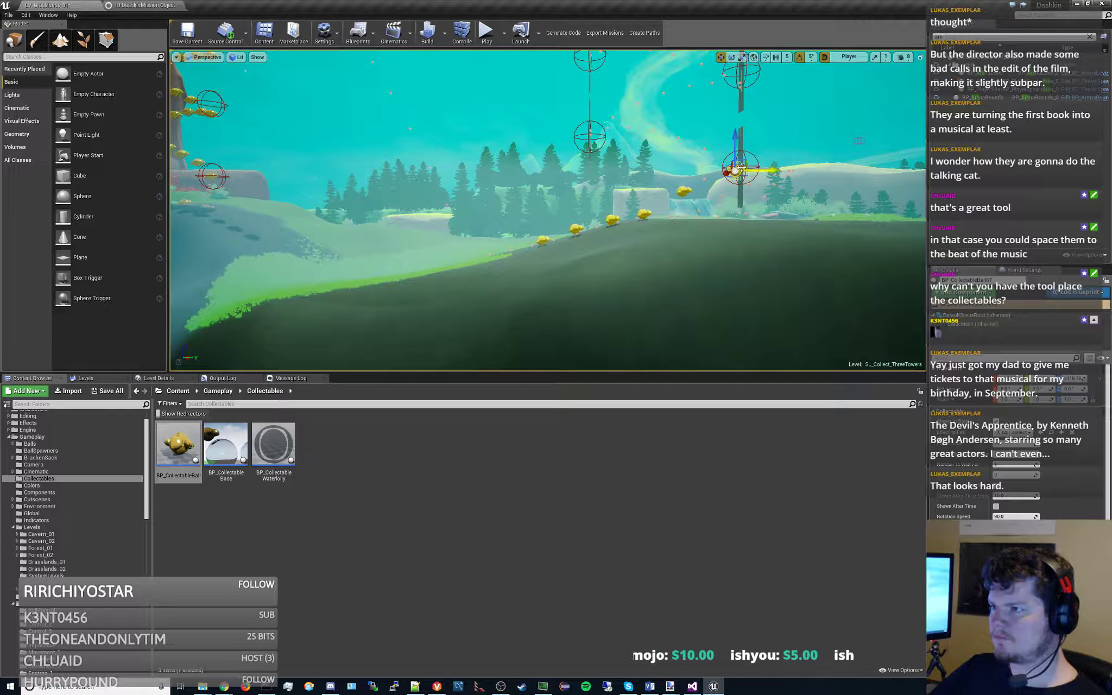
- Duplicate the collectable ball back and forth between the second tower's lowest platforms, following the recorded path
left_click_drag(746, 162, 649, 88, "alt")
right_click_drag(641, 156, 542, 213)
key("w")
key("s")
key("d")
key("w")
left_click_drag(537, 211, 588, 193, "alt")
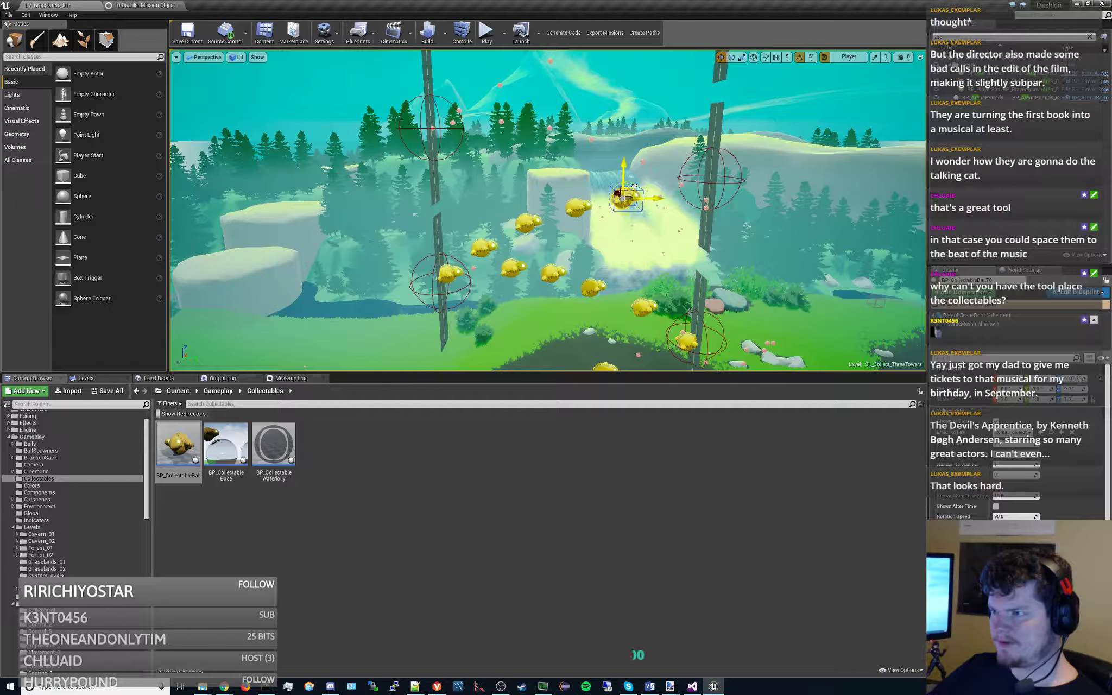
left_click_drag(668, 186, 709, 186, "alt")
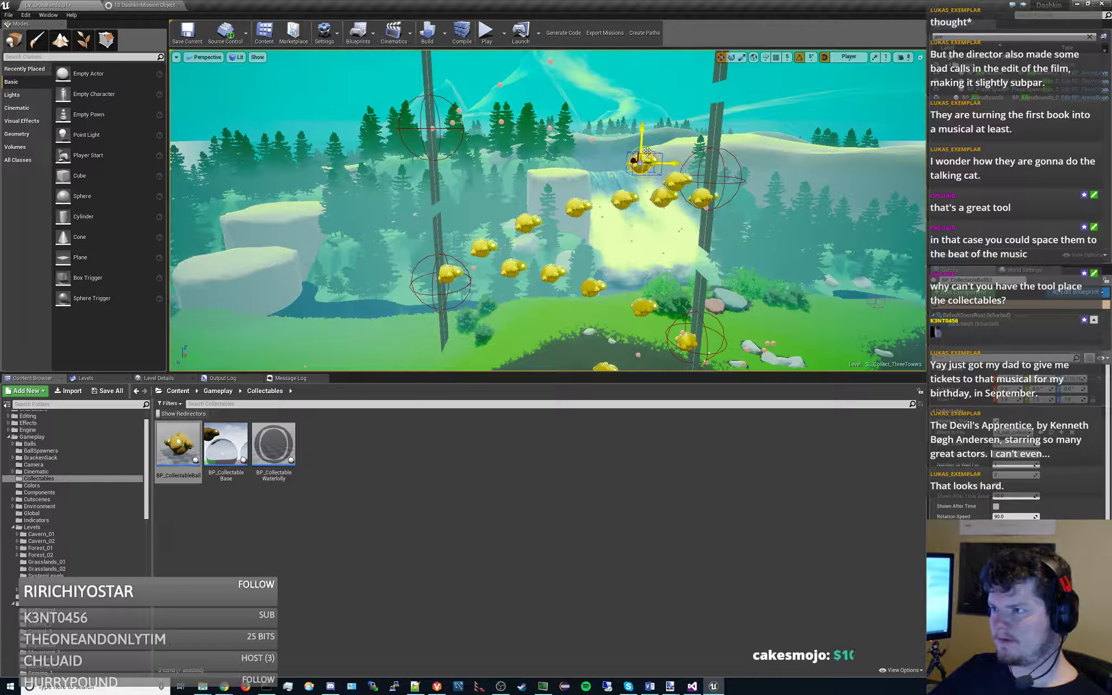
- Carry the ball trail on to the second tower's middle platforms by duplicating the last ball along the path
left_click_drag(647, 152, 515, 79, "alt")
key("s")
right_click_drag(515, 79, 515, 38)
key("w")
right_click_drag(502, 226, 528, 253)
key("w")
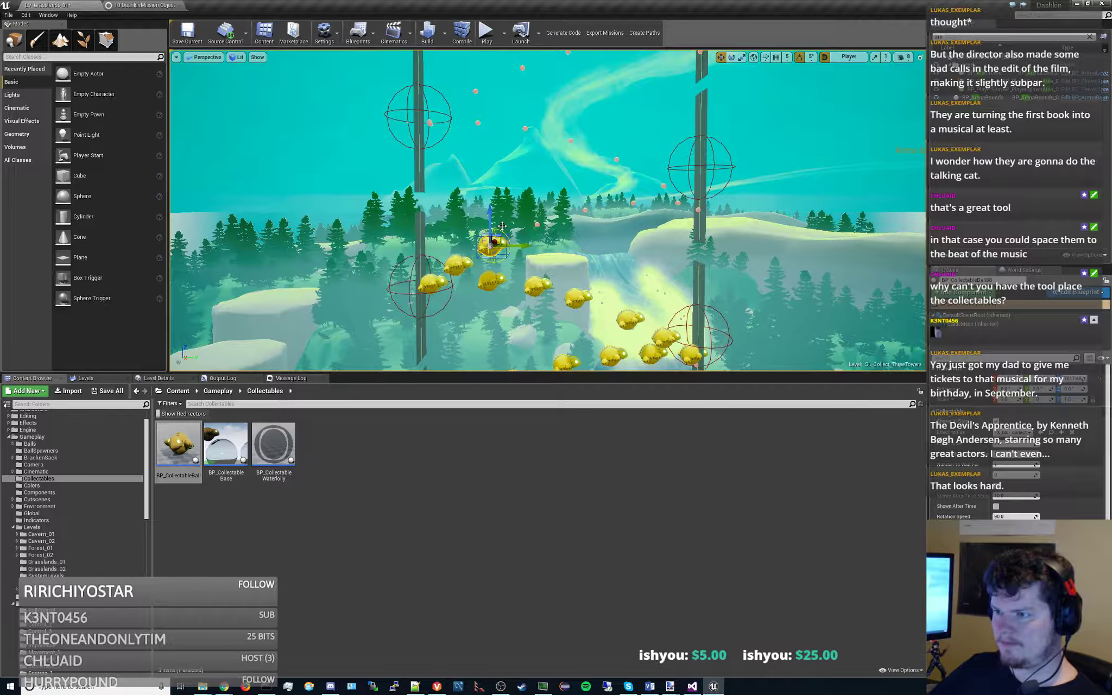
- Duplicate the collectable ball along the path up to the highest platform of the second tower
left_click_drag(499, 235, 489, 120, "alt")
left_click_drag(486, 118, 443, 115)
right_click_drag(442, 115, 442, 92)
key("s")
key("s")
right_click_drag(444, 217, 444, 251)
key("w")
key("s")
left_click_drag(438, 262, 436, 103, "alt")
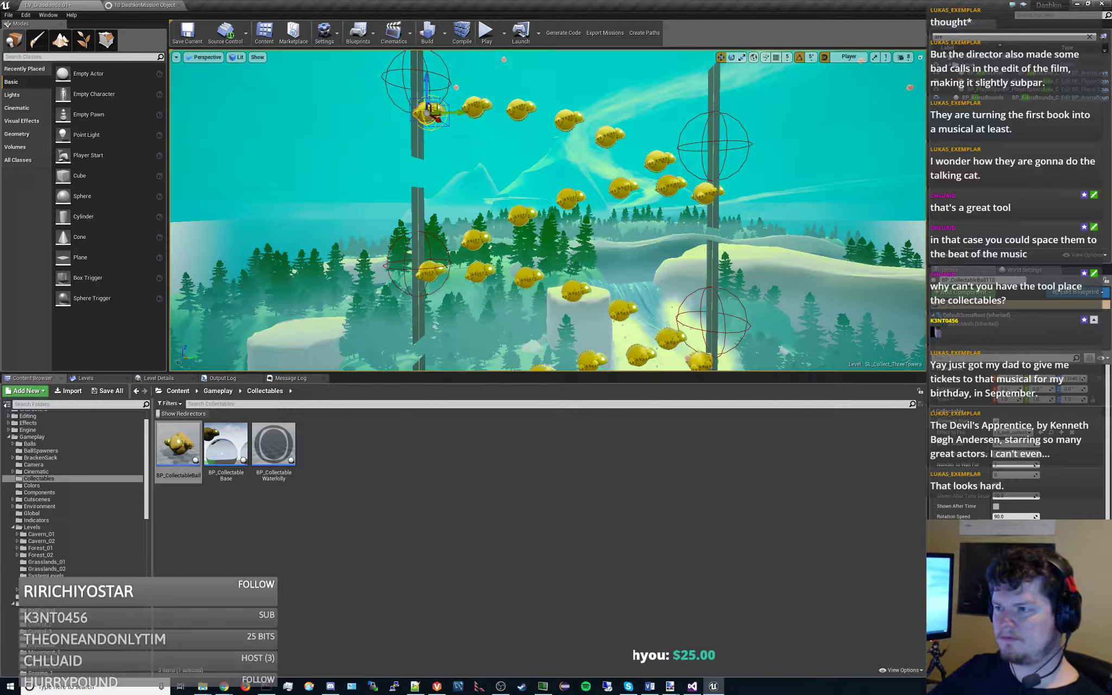
- Duplicate the collectable ball along the arc that leaves the top of the second tower
right_click_drag(437, 103, 498, 186)
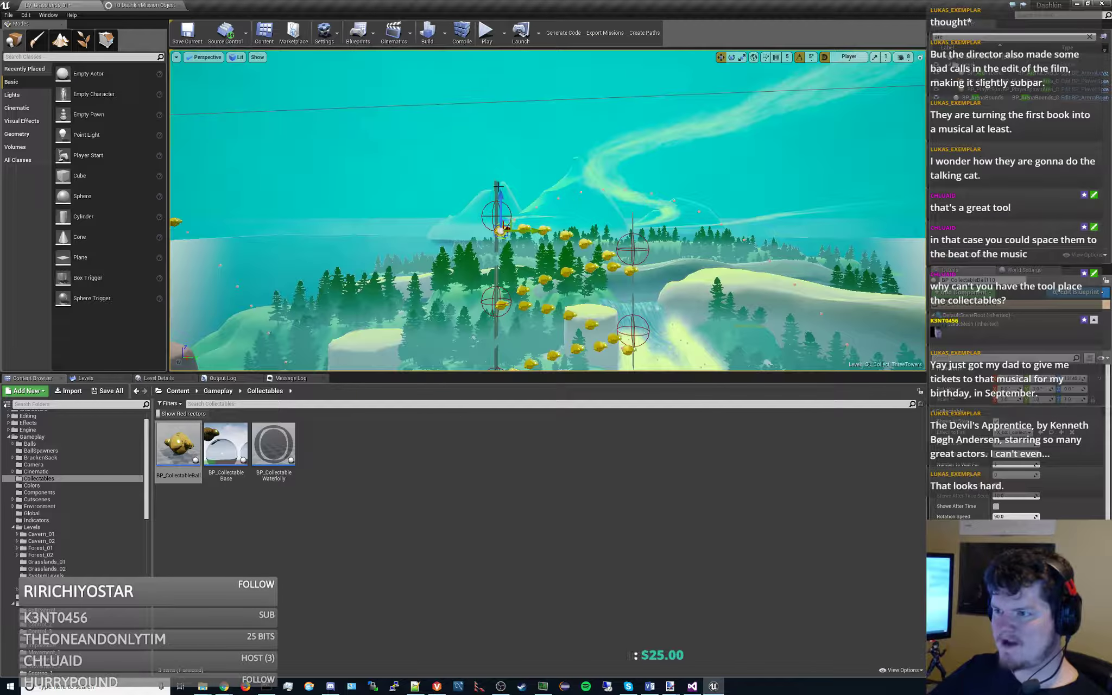
left_click_drag(506, 225, 634, 185, "alt")
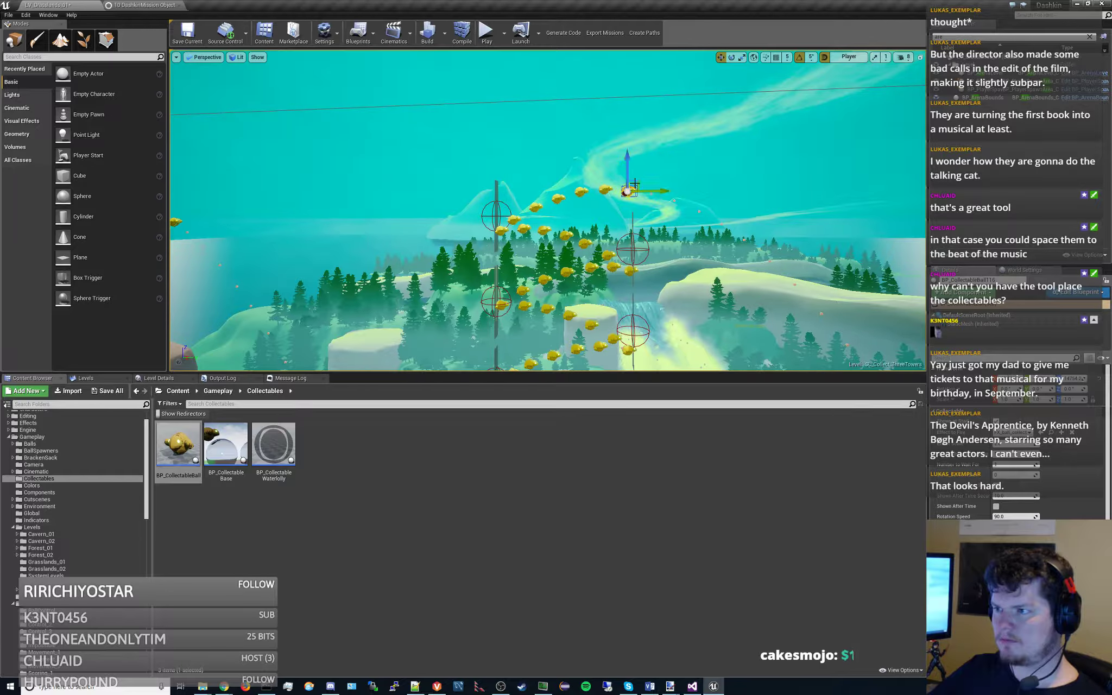
right_click_drag(635, 184, 660, 217)
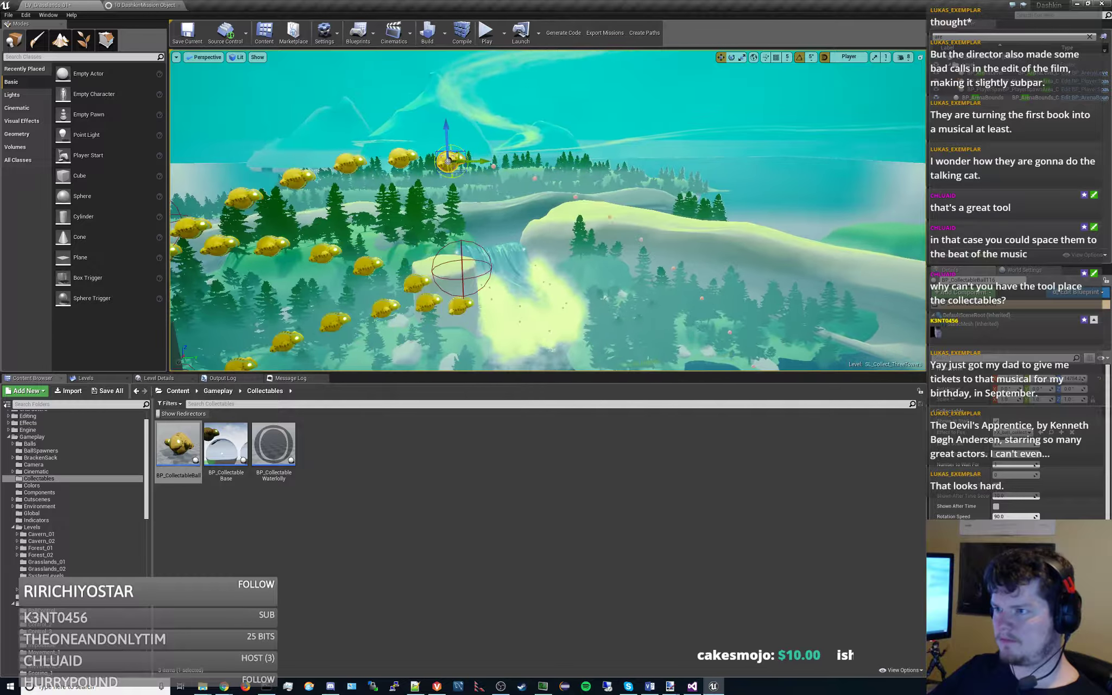
right_click_drag(604, 297, 652, 218)
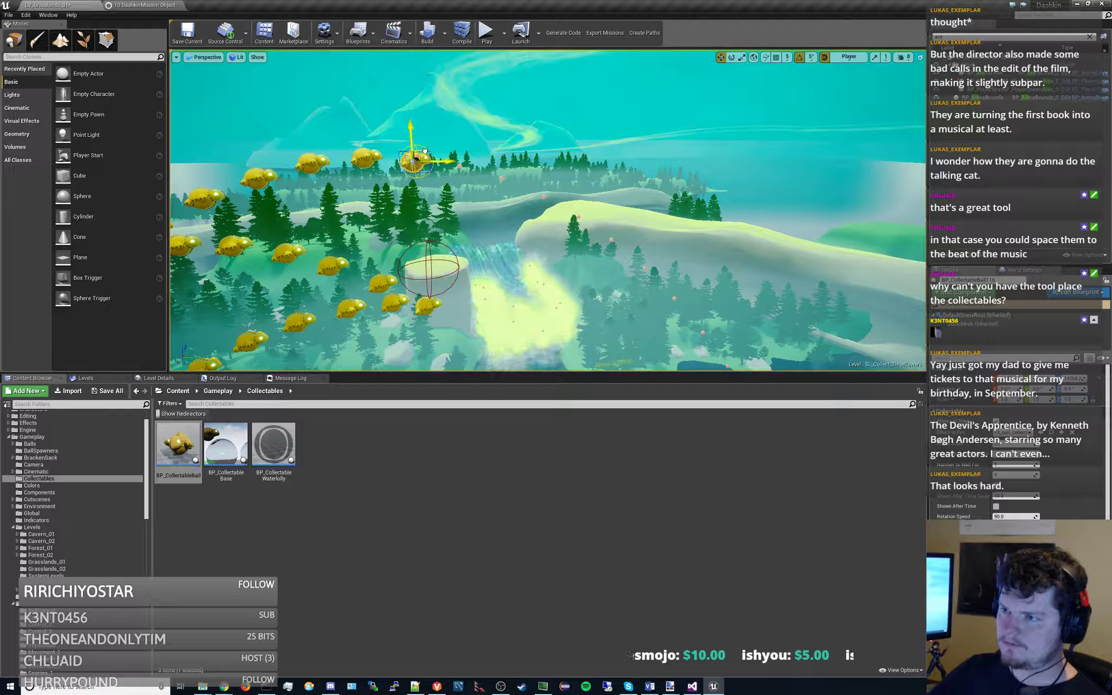
left_click_drag(424, 151, 516, 174, "alt")
key("s")
mouse_move(565, 161)
right_mouse_down()
mouse_move(586, 184)
mouse_move(565, 163)
mouse_move(543, 185)
mouse_move(564, 179)
right_mouse_up()
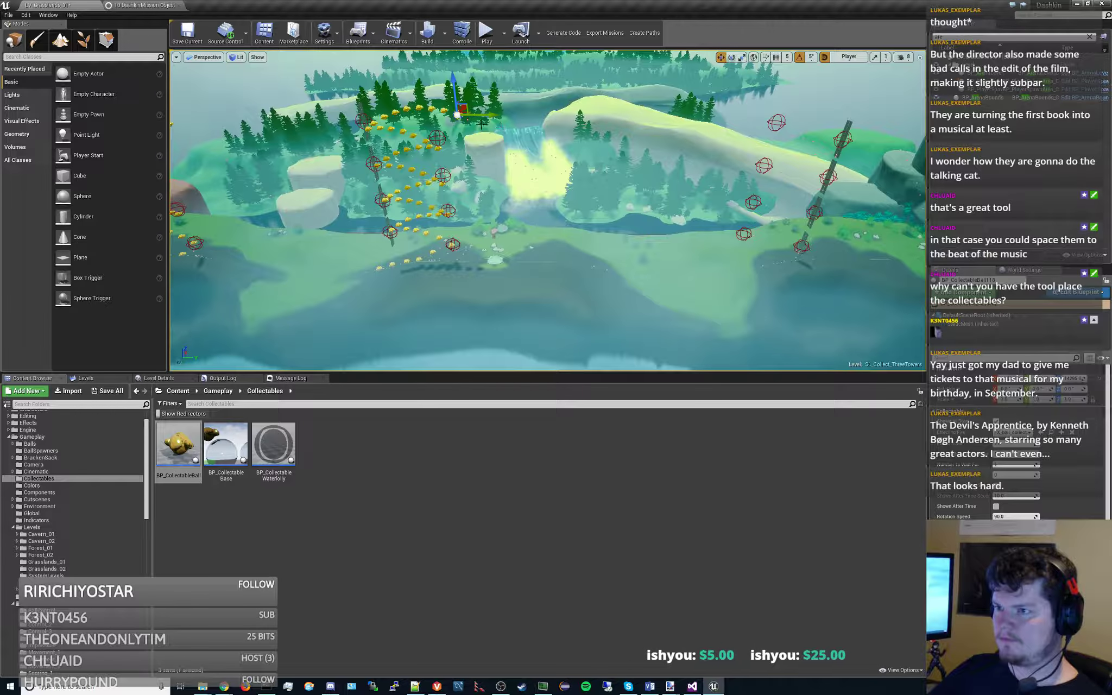
- Copy the last ball of the arc down onto the recorded path on the grass before the third tower
left_click_drag(481, 124, 708, 277, "alt")
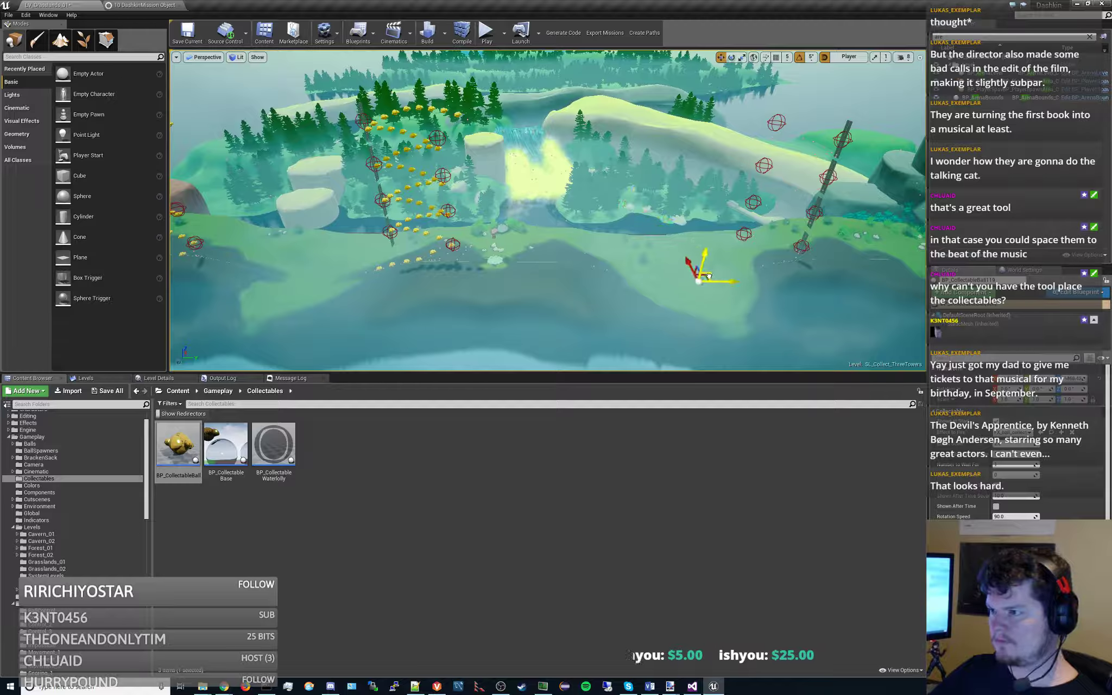
key("w")
right_click_drag(708, 276, 731, 269)
key("q")
key("e")
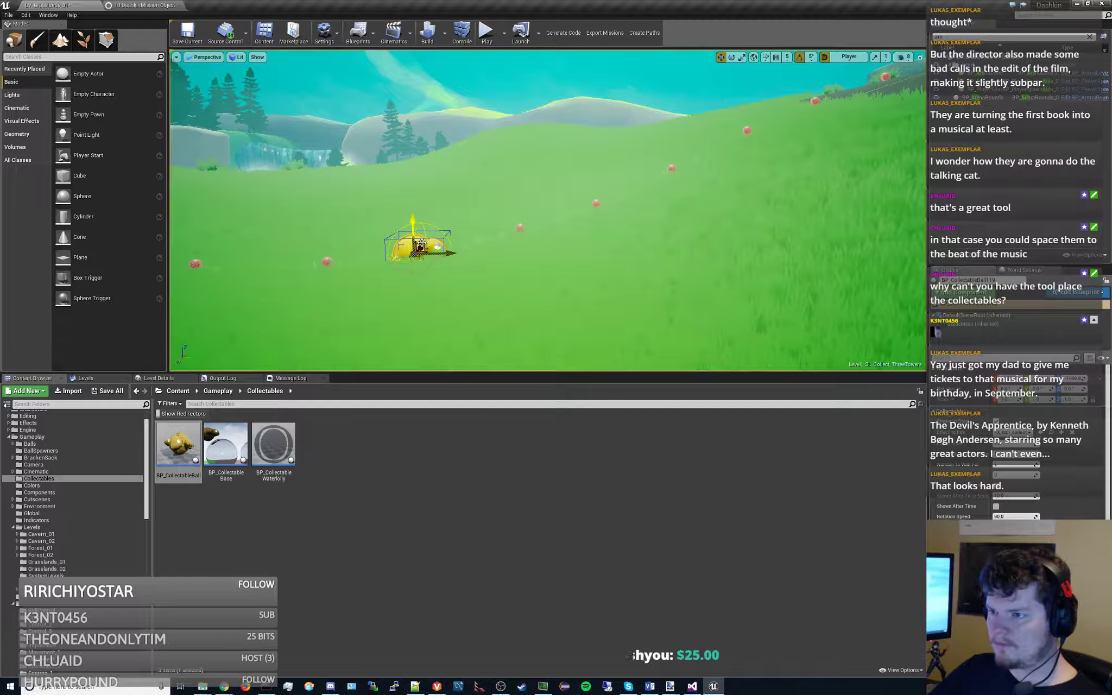
- Duplicate the grass ball along the recorded path up to the lowest platform of the third tower
left_click_drag(421, 243, 669, 150)
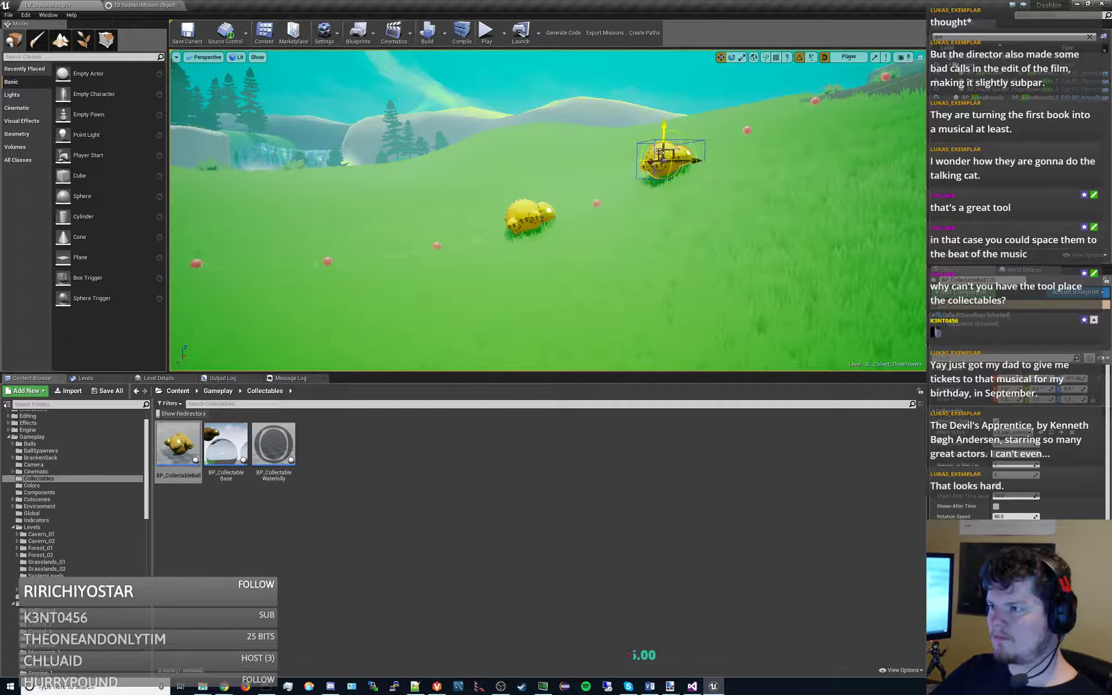
mouse_move(581, 286)
right_mouse_down()
mouse_move(589, 274)
mouse_move(582, 285)
right_mouse_up()
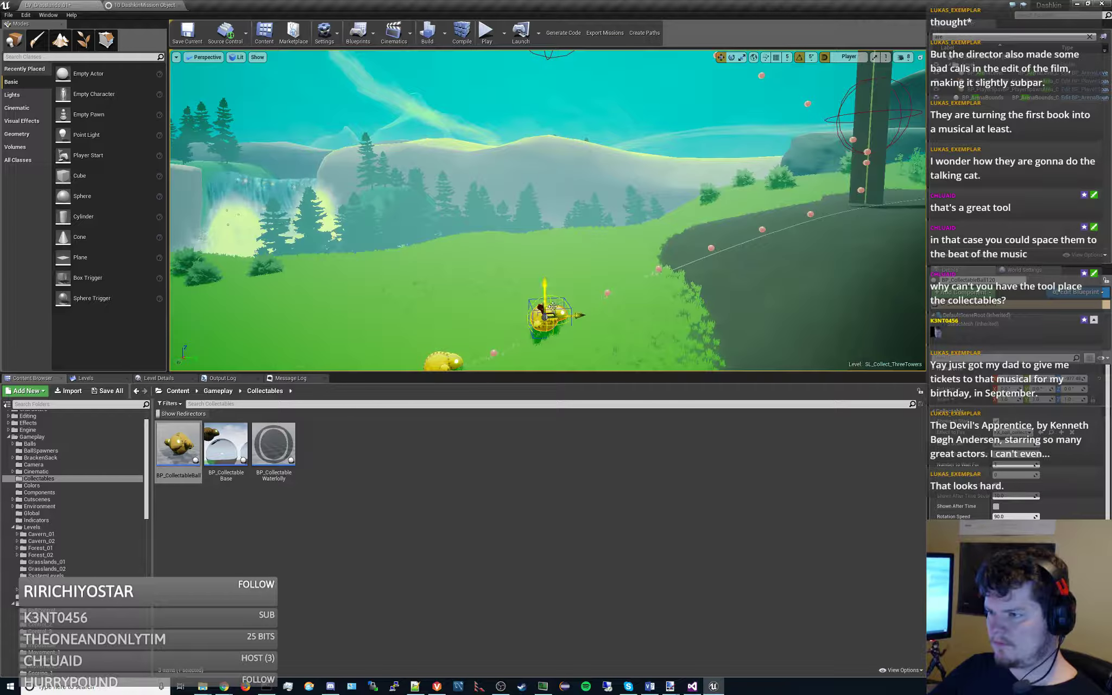
left_click_drag(554, 307, 864, 134, "alt")
right_click_drag(865, 135, 886, 123)
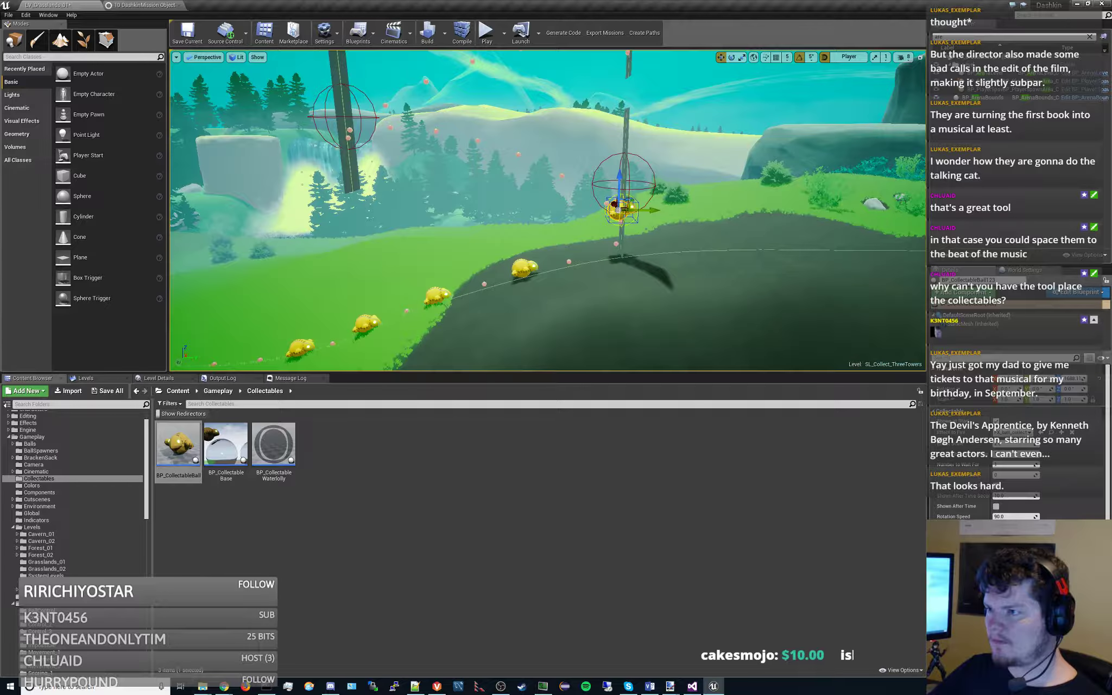
right_click_drag(621, 202, 645, 202)
- Duplicate the collectable ball across to the third tower's opposite platform and back up toward its second level
left_click_drag(603, 201, 543, 164)
mouse_move(536, 175)
right_mouse_down()
mouse_move(537, 141)
mouse_move(548, 217)
mouse_move(500, 185)
mouse_move(552, 176)
mouse_move(538, 256)
mouse_move(548, 191)
right_mouse_up()
right_click_drag(339, 250, 549, 178)
left_click_drag(585, 200, 382, 151, "alt")
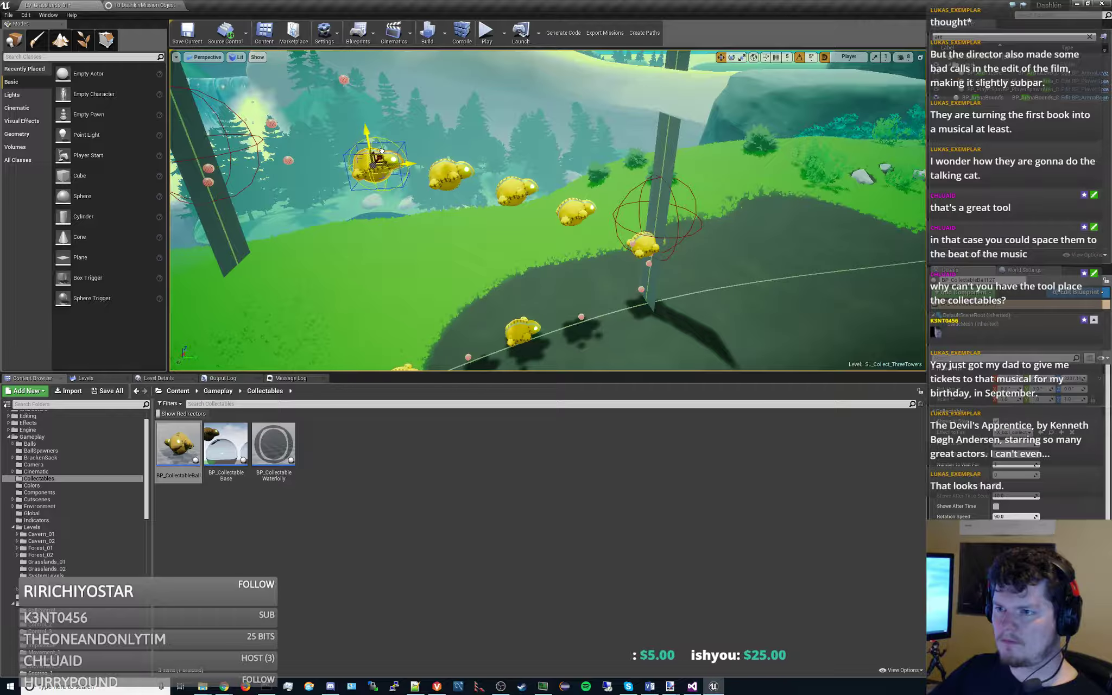
mouse_move(382, 151)
right_mouse_down()
mouse_move(348, 148)
mouse_move(381, 157)
right_mouse_up()
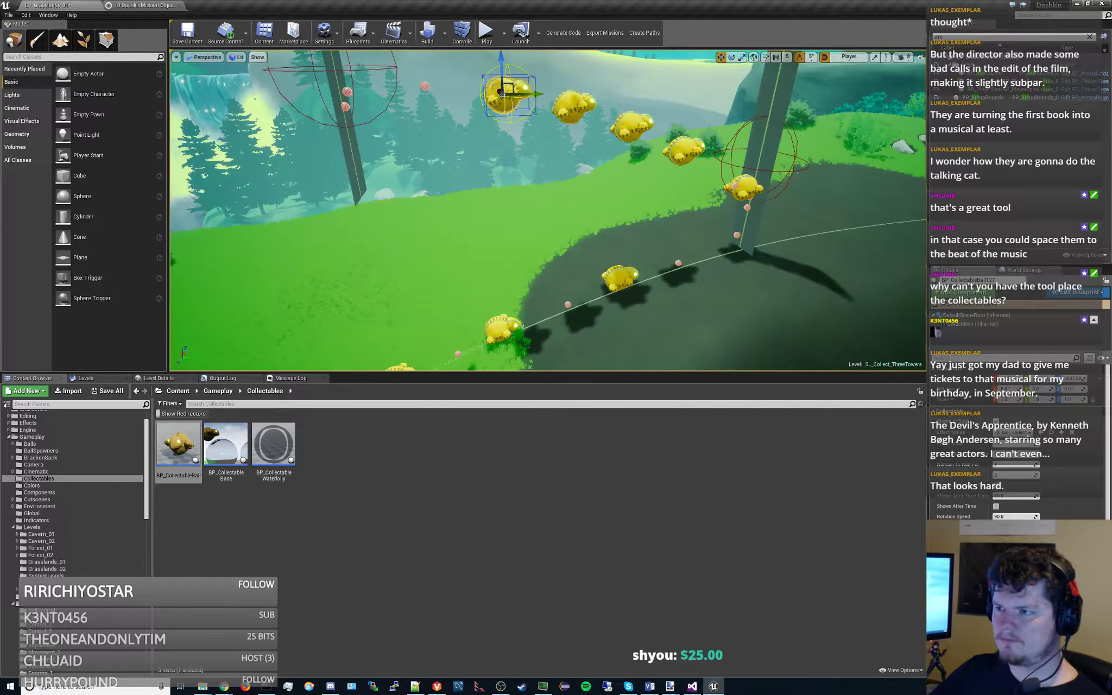
right_click_drag(465, 192, 465, 192)
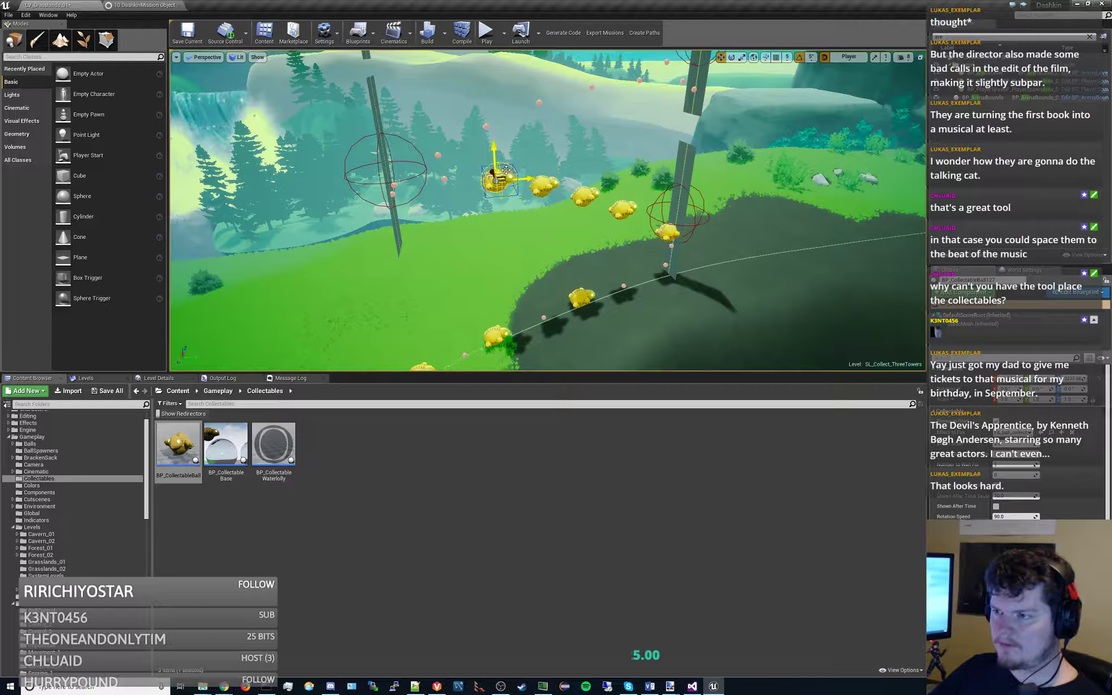
left_click_drag(506, 170, 697, 76, "alt")
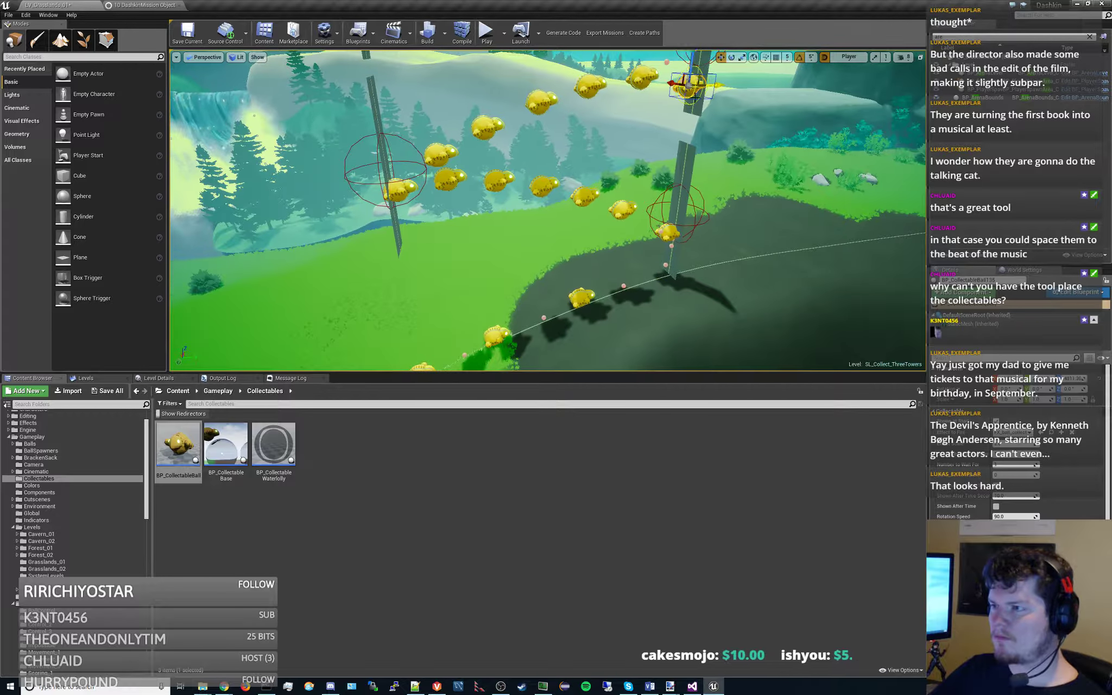
- Extend the ball trail along the path between the third tower's second-level platforms
key("s")
right_click_drag(696, 97, 653, 178)
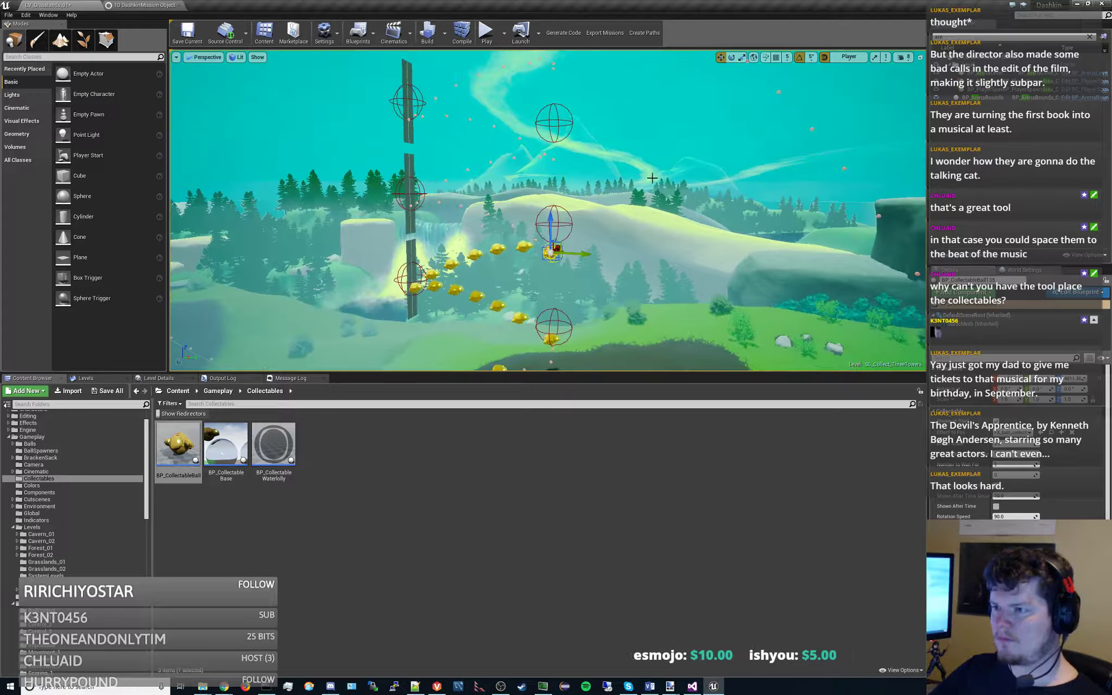
left_click_drag(560, 245, 419, 195, "alt")
key("s")
right_click_drag(451, 177, 462, 203)
key("w")
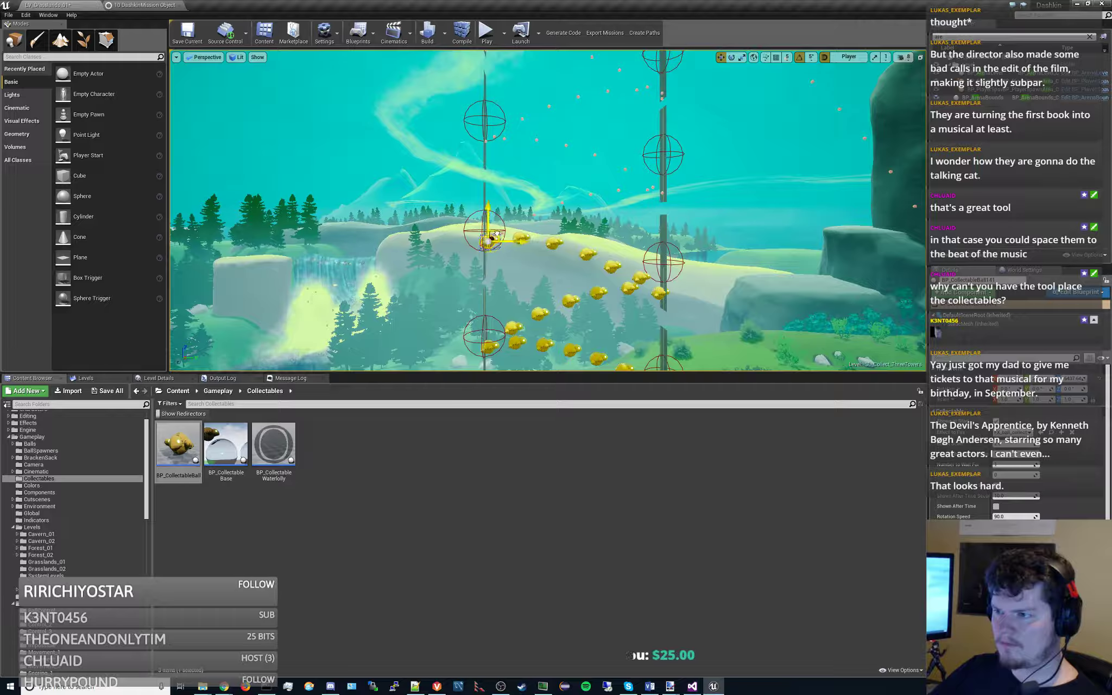
- Duplicate the collectable ball along the zigzag path between the third tower's upper platforms
left_click_drag(496, 235, 497, 132, "alt")
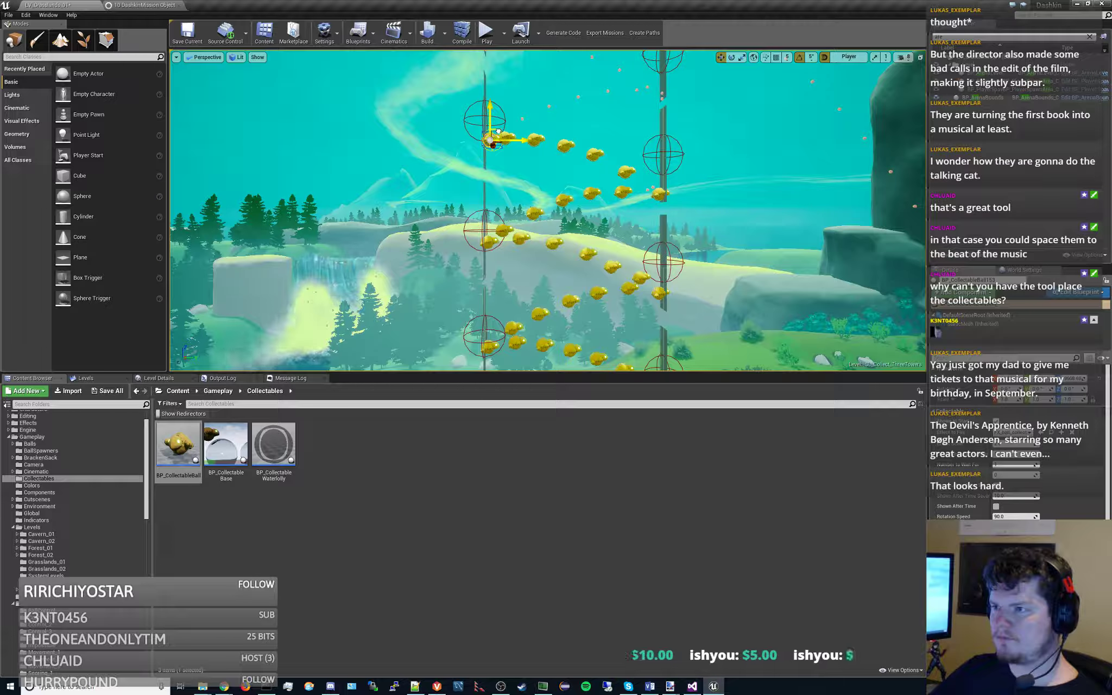
left_click_drag(498, 131, 666, 86, "alt")
key("s")
mouse_move(666, 86)
right_mouse_down()
mouse_move(666, 100)
mouse_move(679, 65)
mouse_move(671, 93)
right_mouse_up()
key("w")
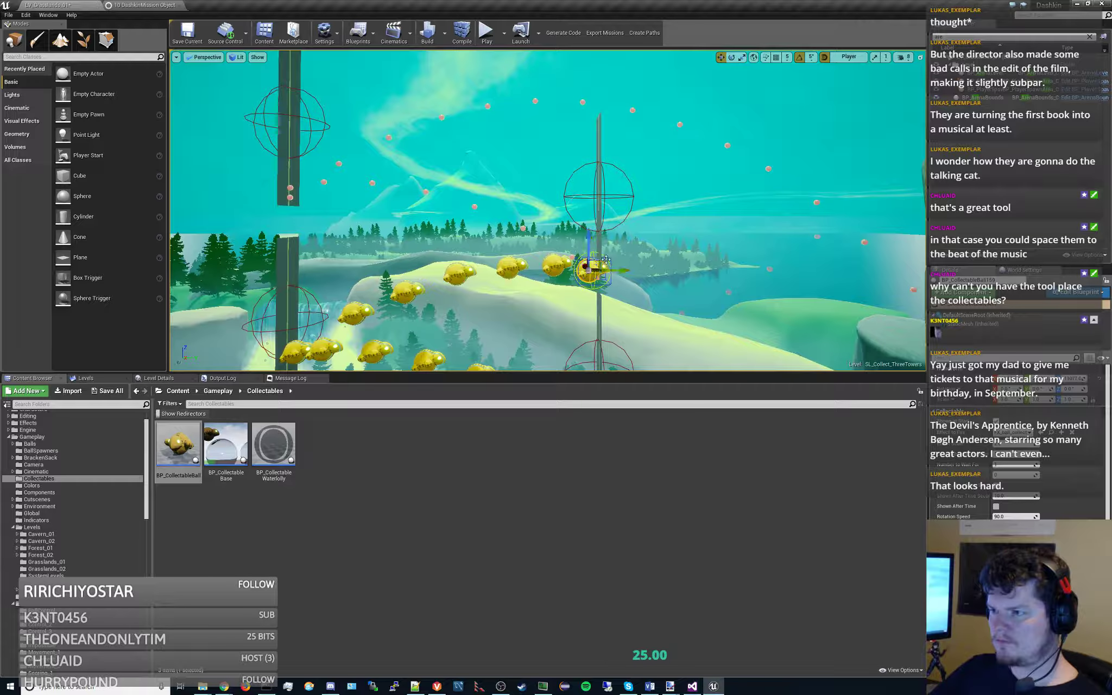
- Duplicate the collectable ball across the third tower's top platforms and along the path arc leaving the tower
left_click_drag(599, 259, 652, 98, "alt")
left_click(650, 97)
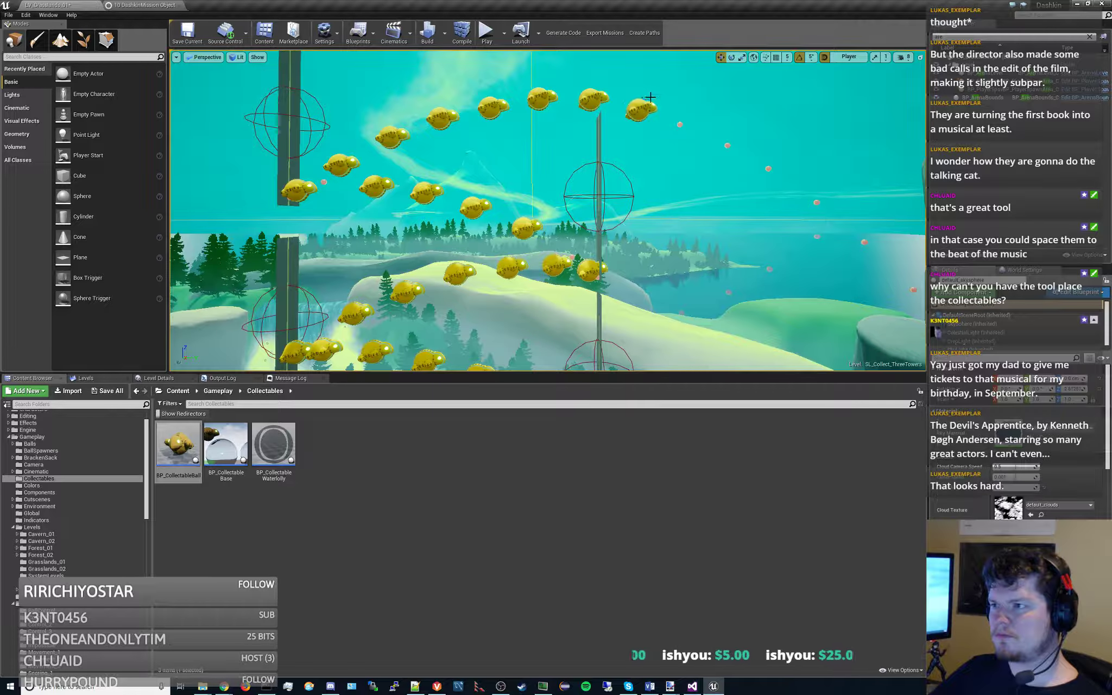
left_click(633, 110)
right_click_drag(632, 110, 769, 165)
key("w")
right_click_drag(547, 211, 600, 105)
key("w")
left_click_drag(466, 143, 490, 162, "alt")
key("s")
right_click_drag(489, 162, 731, 191)
key("w")
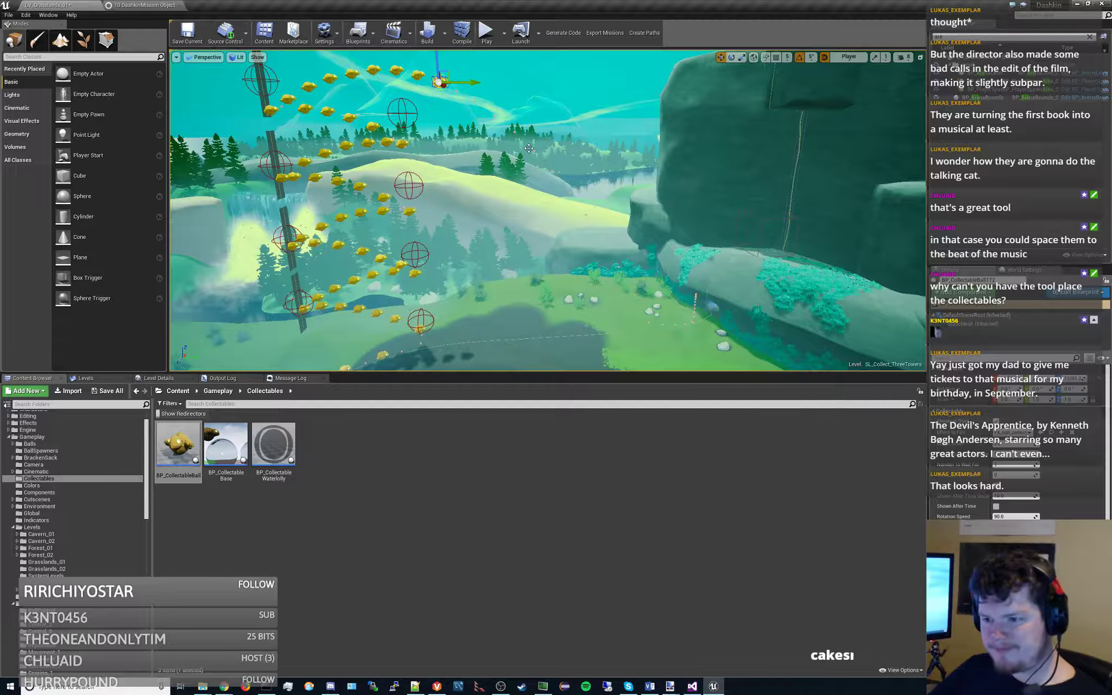
- Select the SL_Collect_ThreeTowers sublevel and save it
left_click(85, 378)
left_click(73, 509)
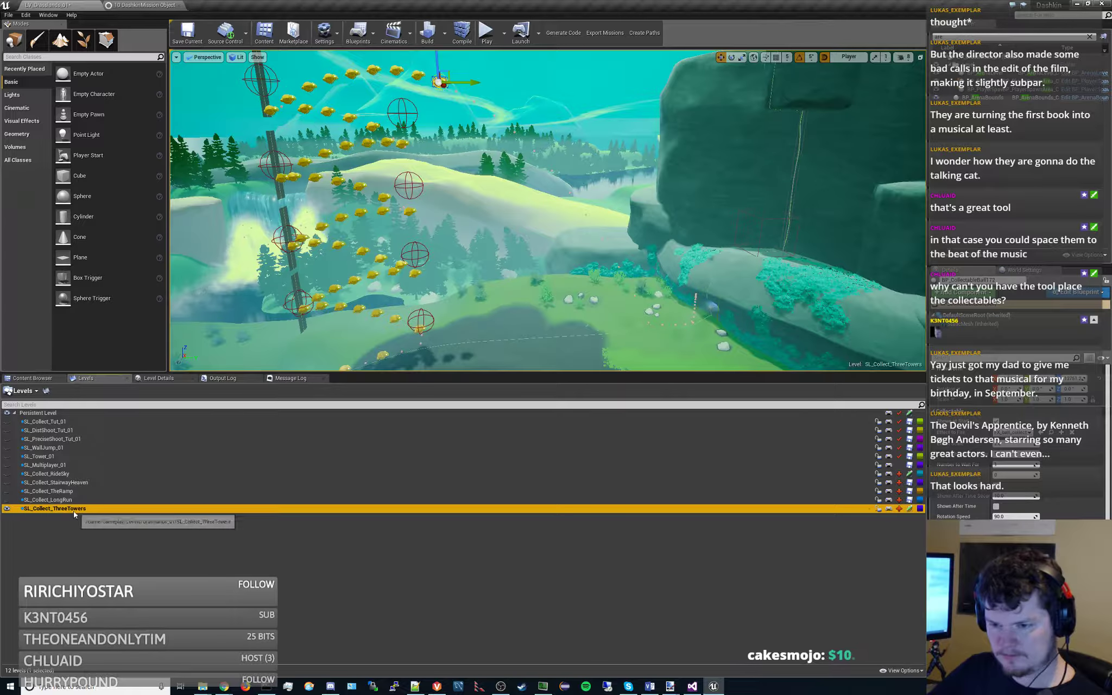
key("ctrl+s")
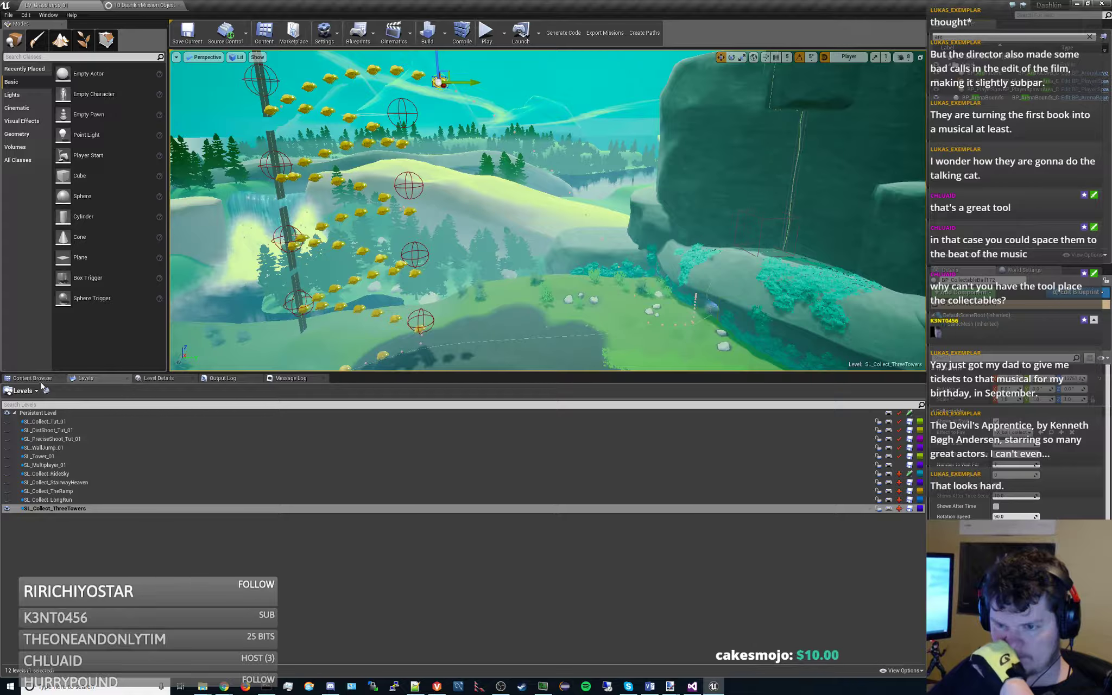
- Reload the LV_Grasslands_01 map from the Grasslands_01 levels folder
left_click(33, 378)
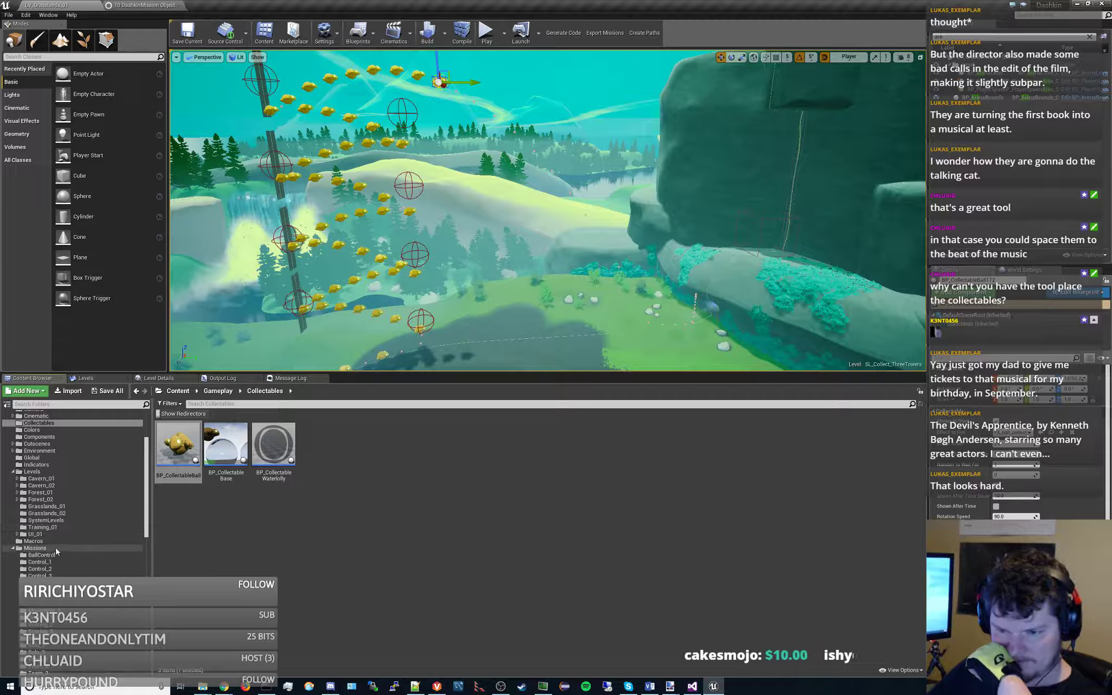
scroll(57, 540, "up", 3)
left_click(43, 527)
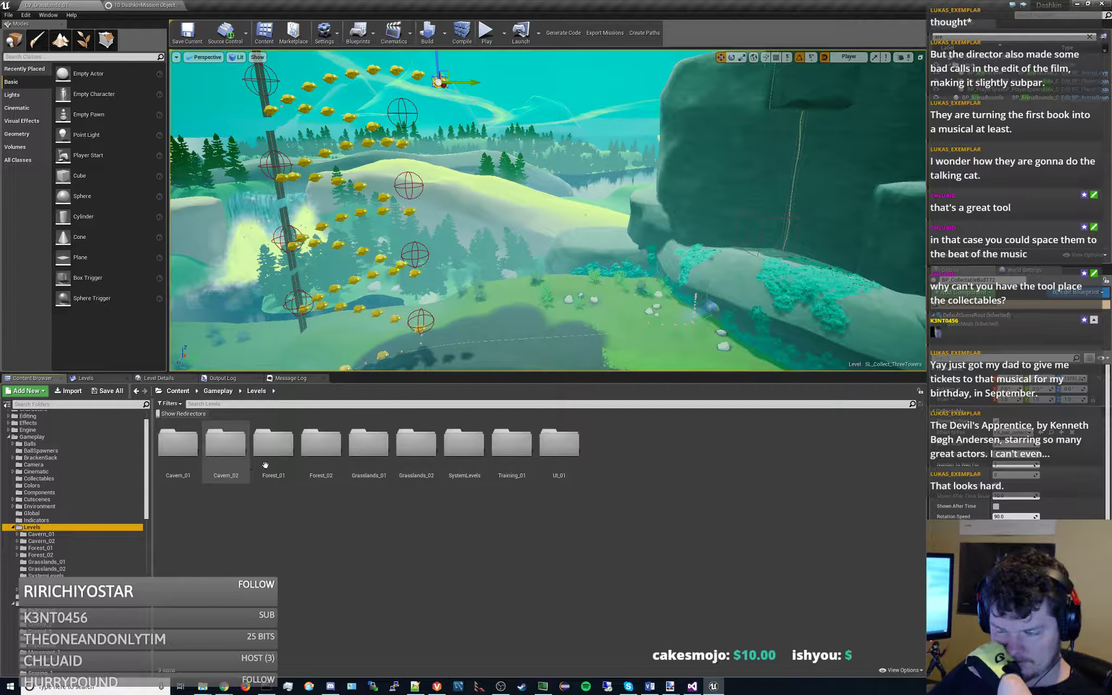
double_click(369, 442)
double_click(178, 443)
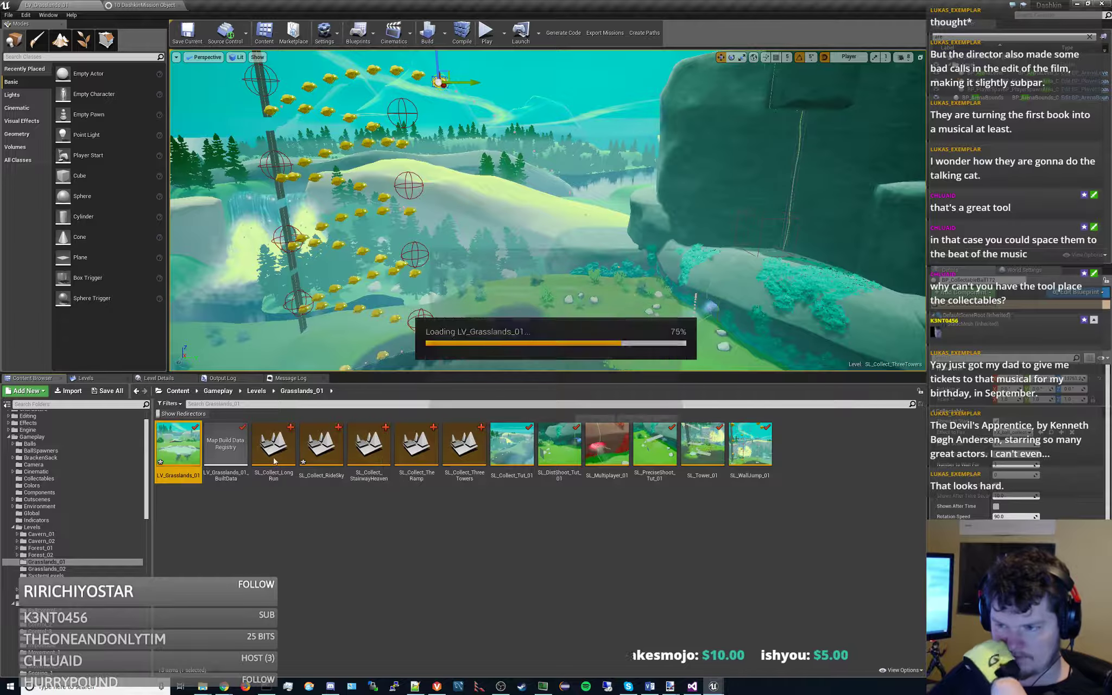
left_click(606, 424)
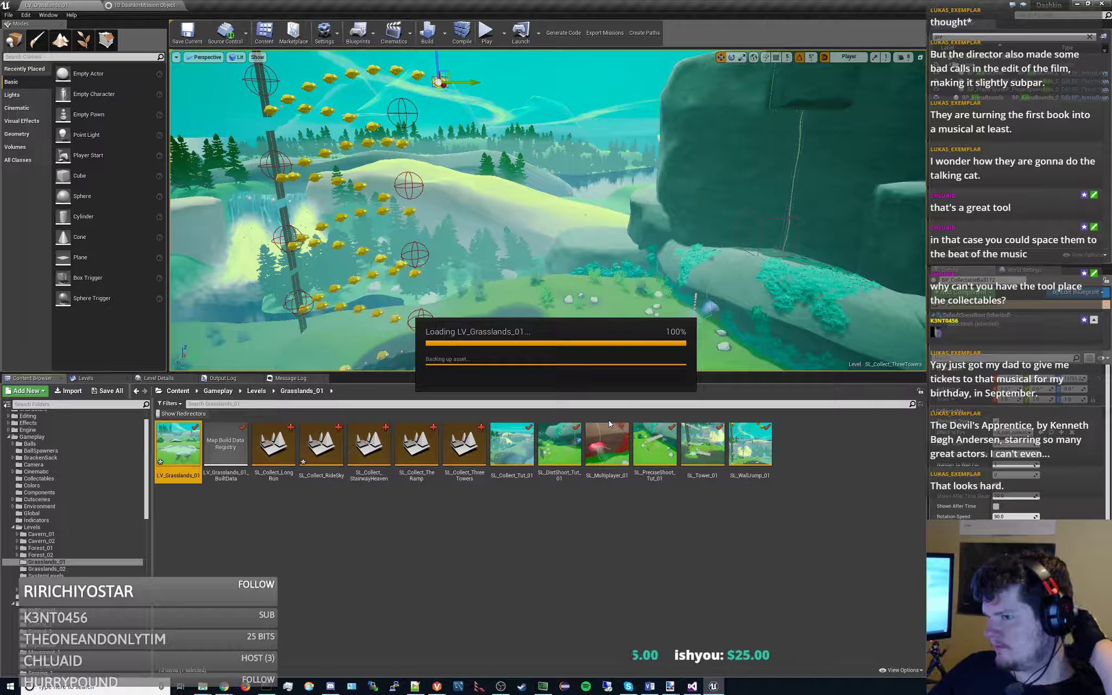
right_click_drag(617, 365, 483, 364)
right_click_drag(668, 362, 657, 362)
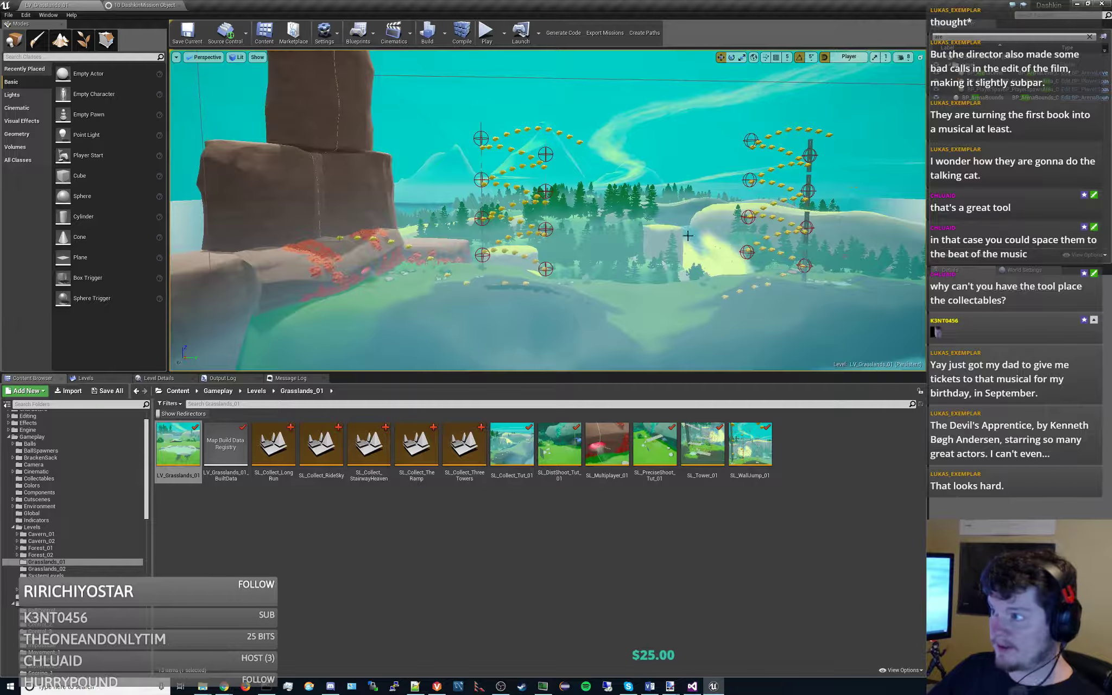
- Make SL_Collect_ThreeTowers the current level and filter the scene's actors by "collect"
left_click(86, 378)
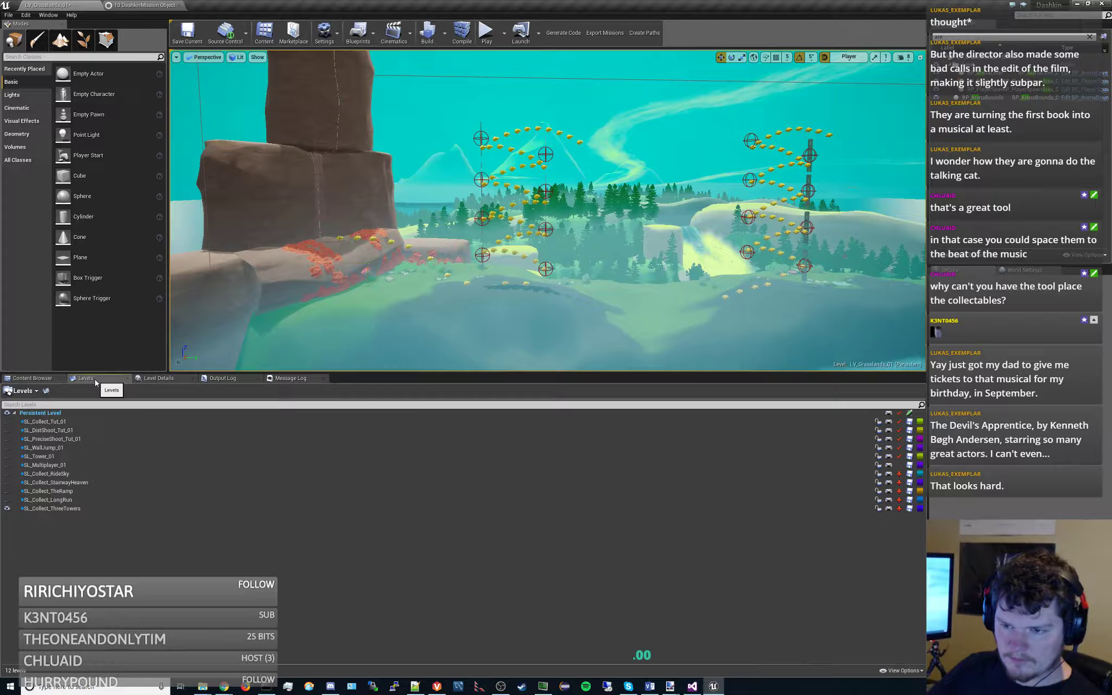
right_click(47, 509)
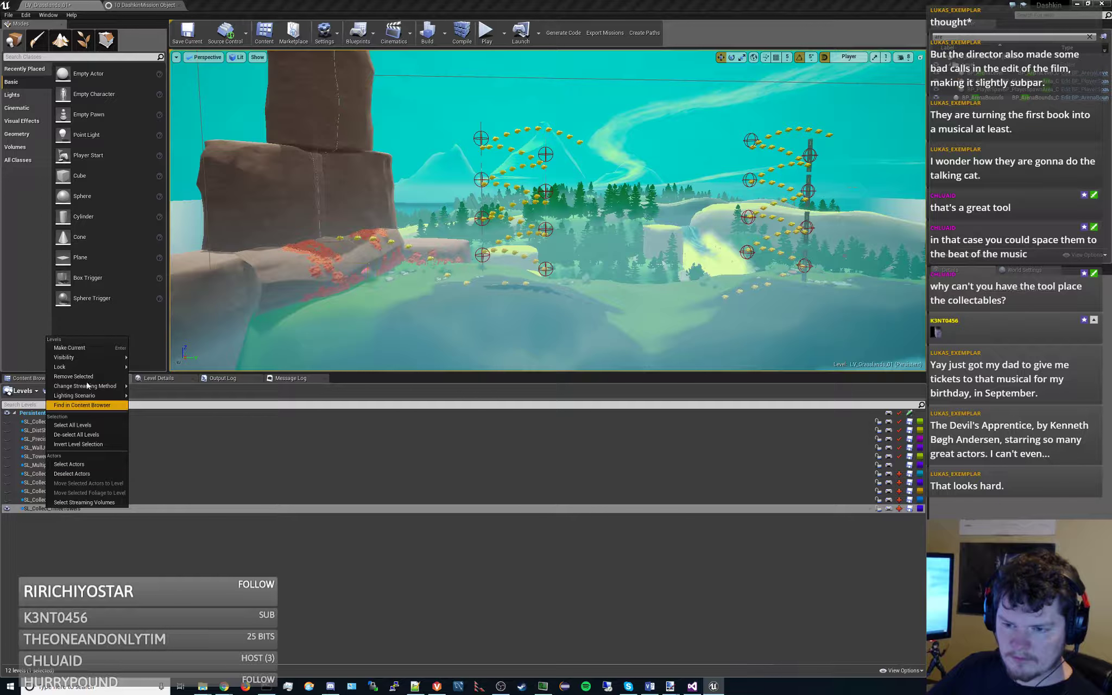
left_click(82, 350)
left_click(995, 36)
type("collect")
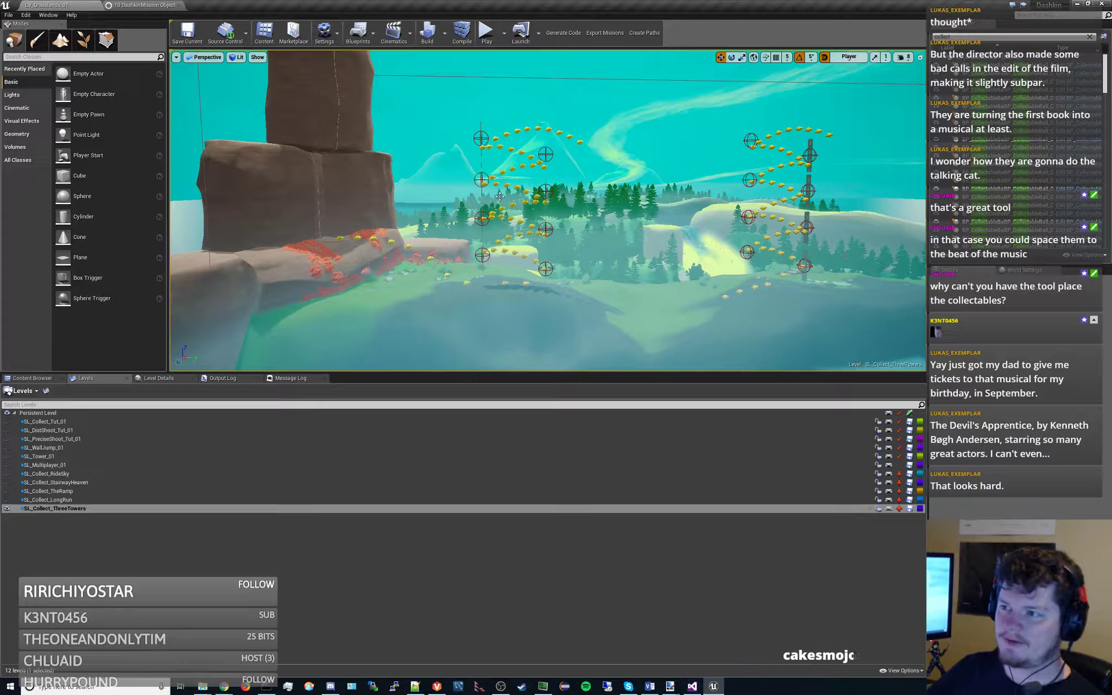
- Set the win condition threshold of mission MS_Movement_1_2 to 172 in the mission table and save it
left_click(144, 5)
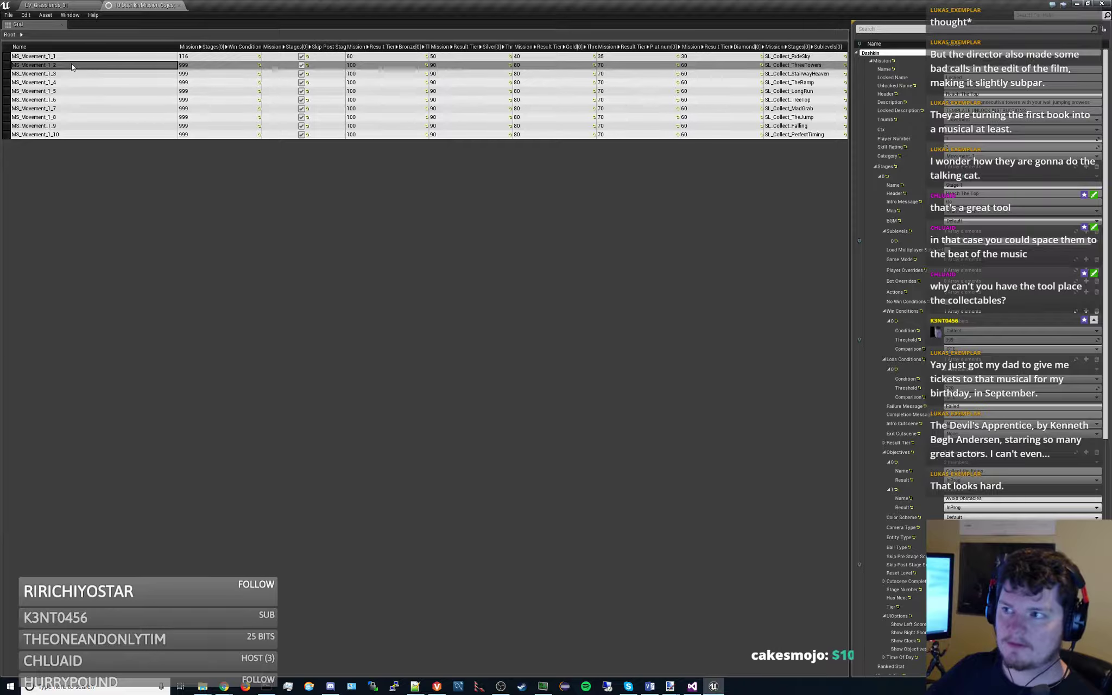
left_click(216, 66)
left_click(216, 66)
type("172")
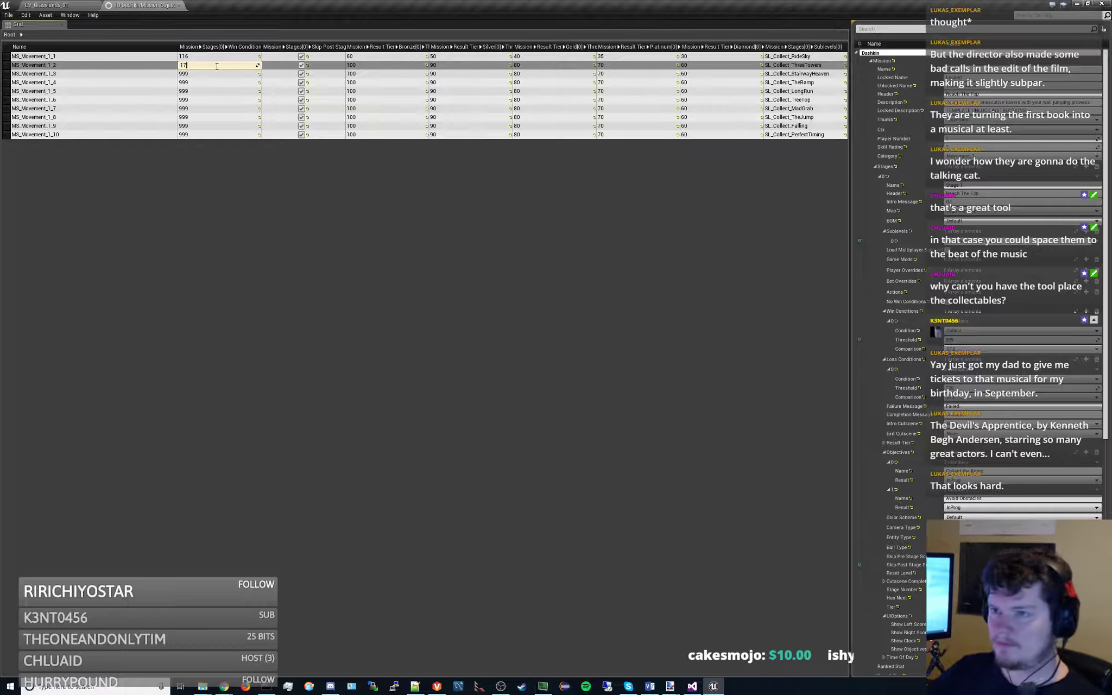
key("Return")
left_click(66, 5)
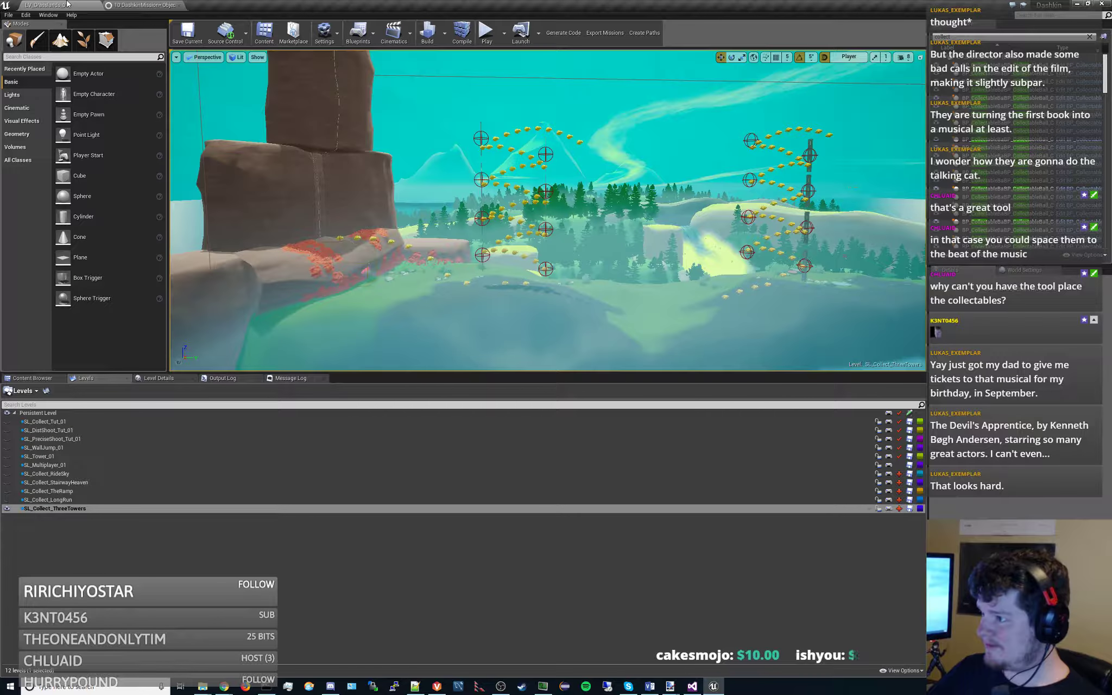
left_click(121, 5)
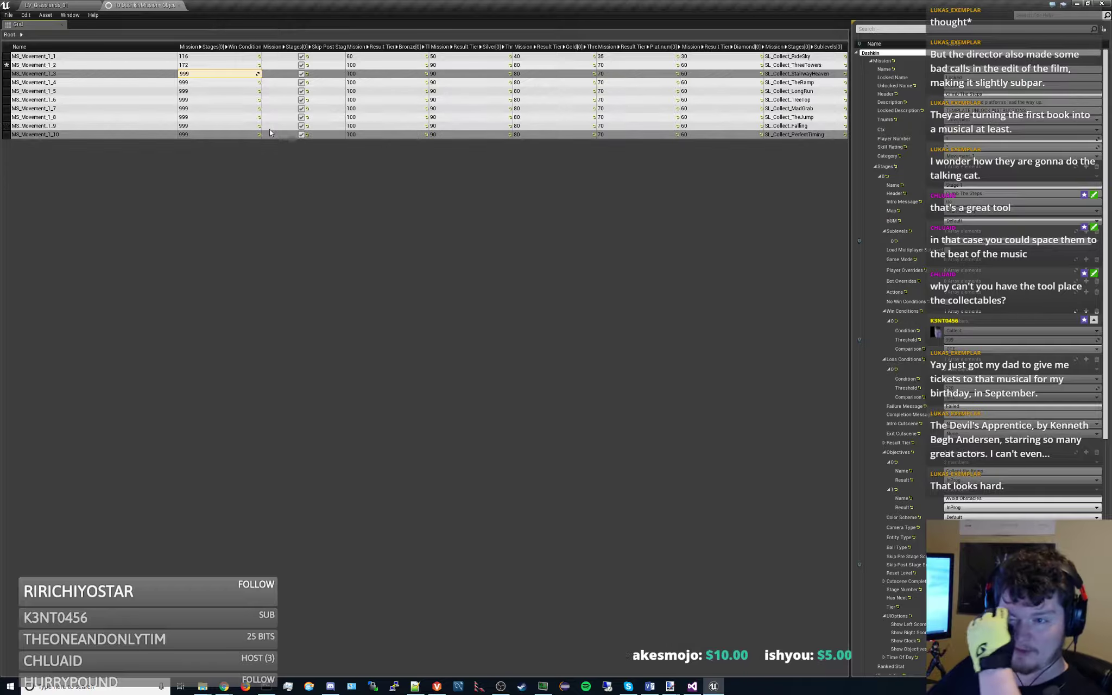
left_click(221, 63)
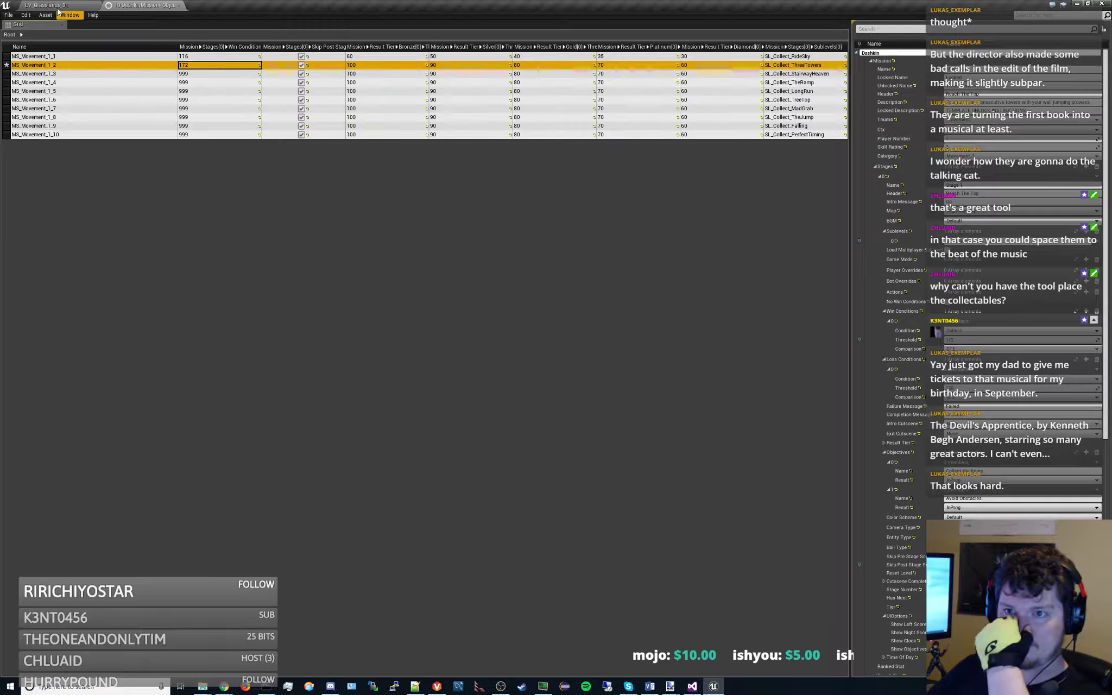
key("ctrl+s")
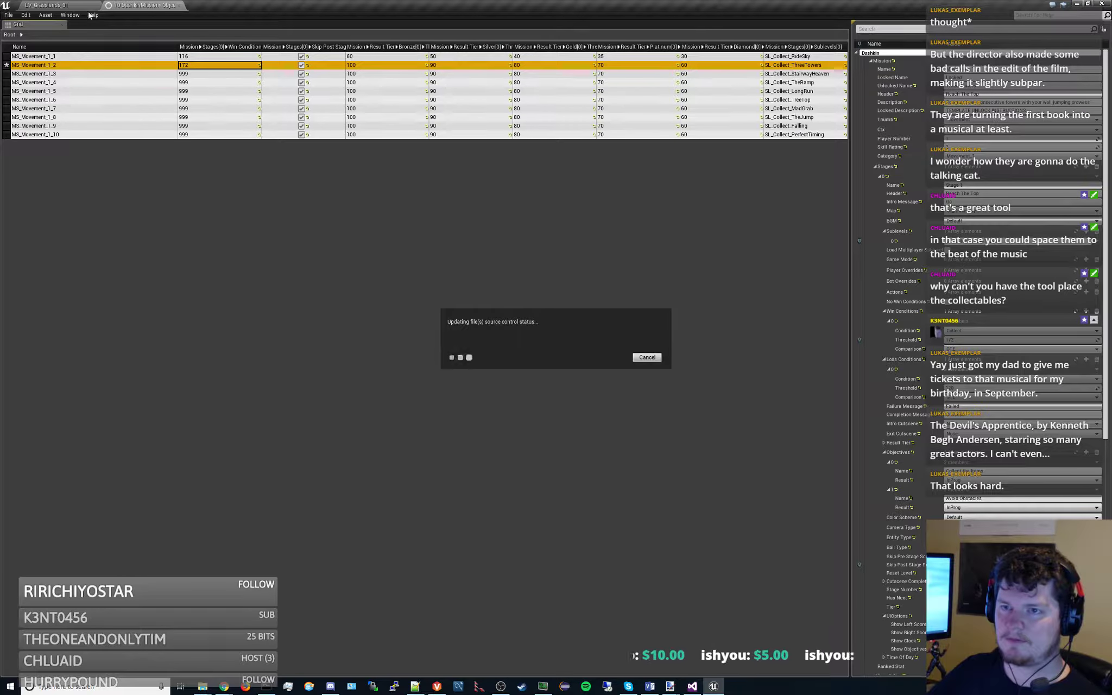
- Create the paths for the Three Towers level and export the missions
left_click(65, 4)
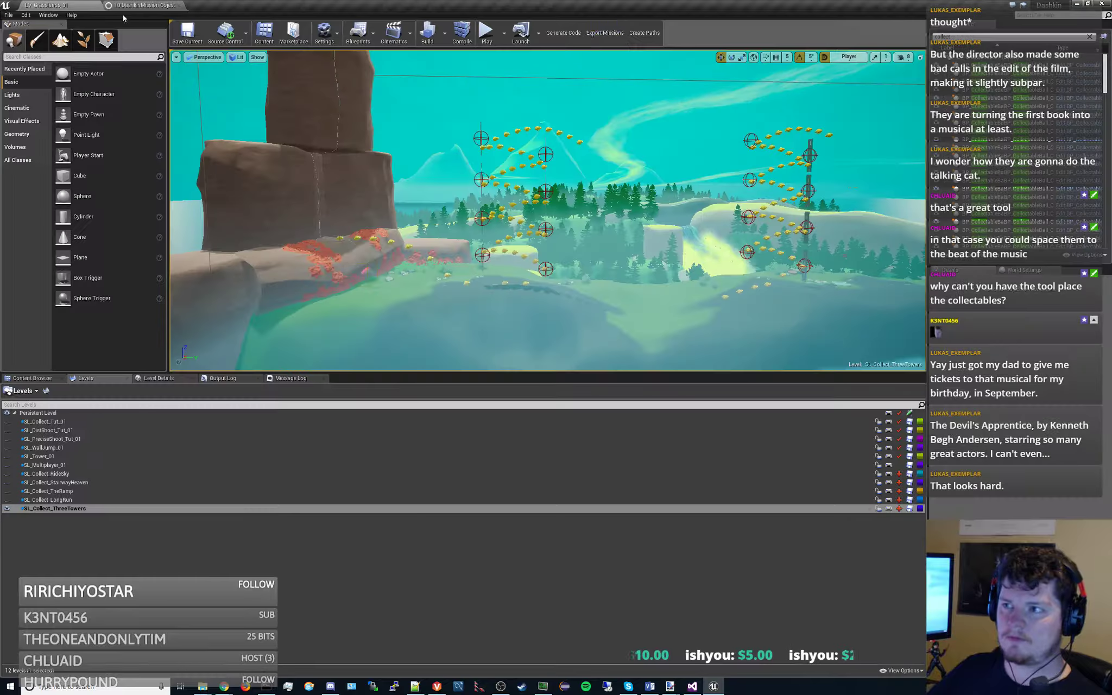
left_click(647, 32)
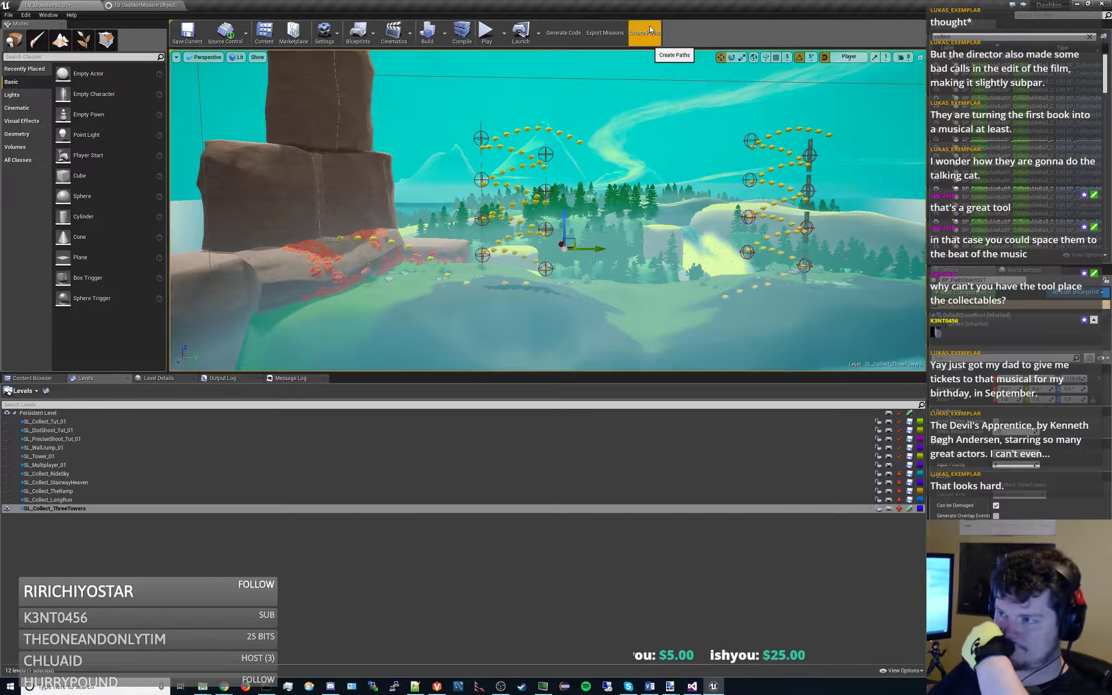
left_click(615, 32)
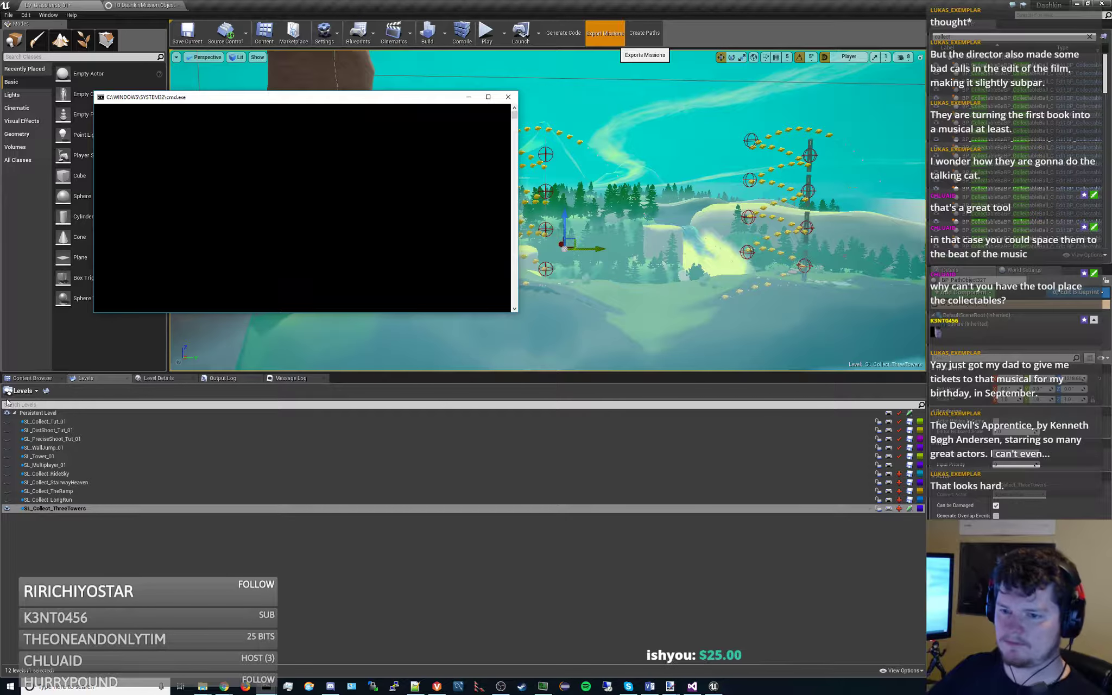
- Reload LV_Grasslands_01, saving the modified levels, and make SL_Collect_ThreeTowers the current level
left_click(34, 380)
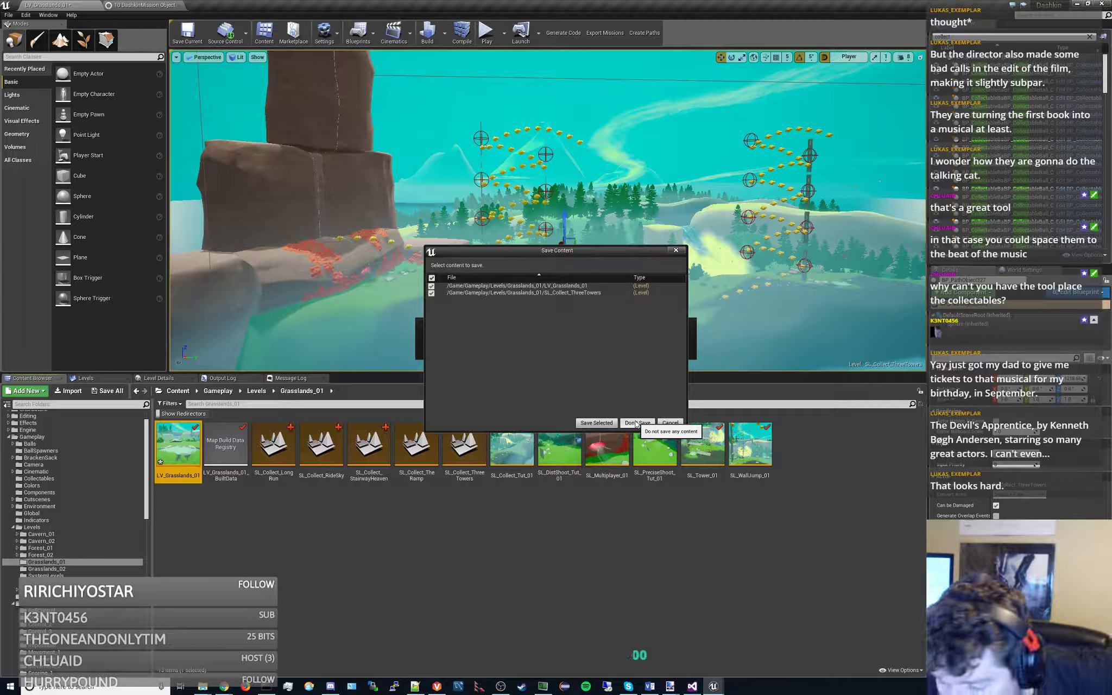
left_click(605, 422)
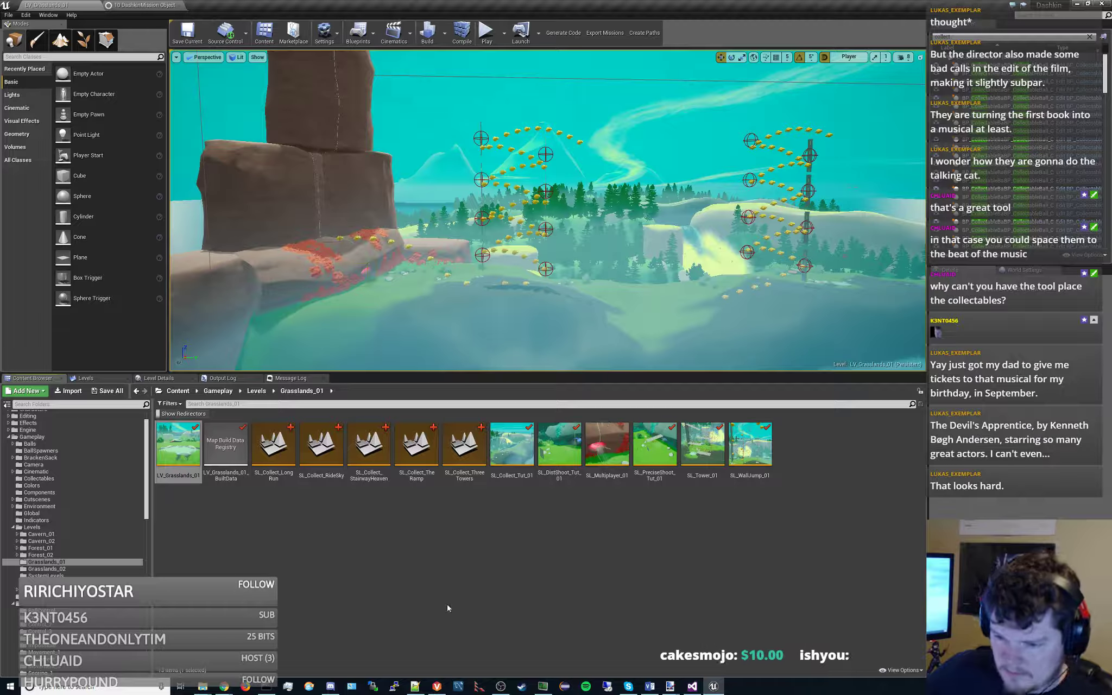
left_click(86, 378)
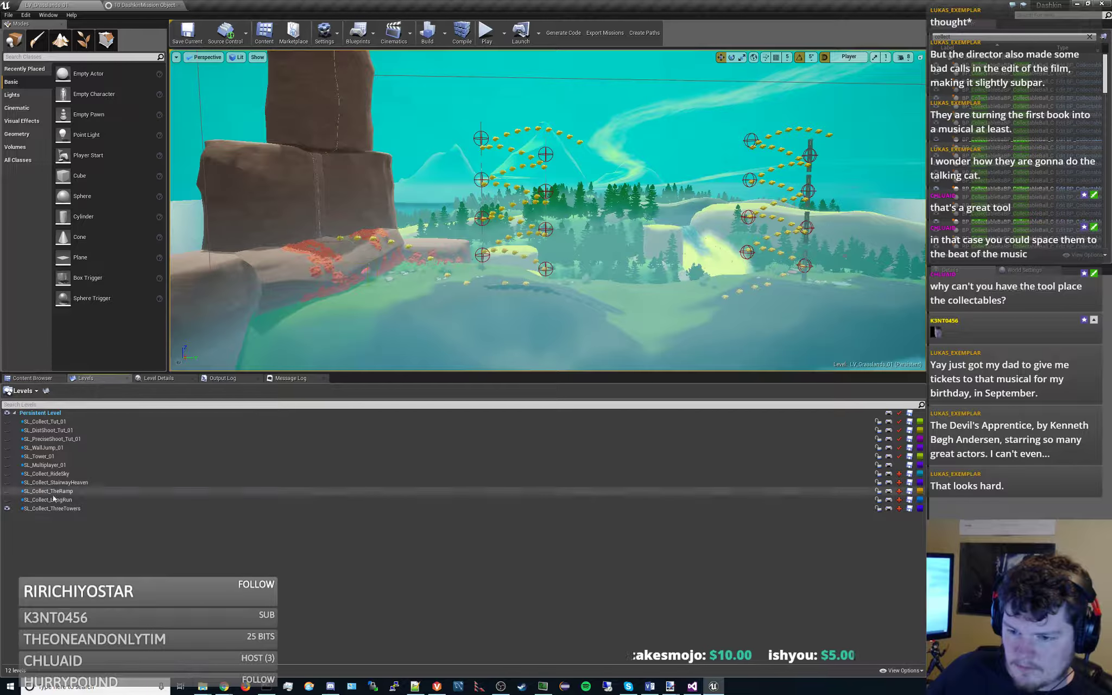
right_click(35, 508)
left_click(91, 348)
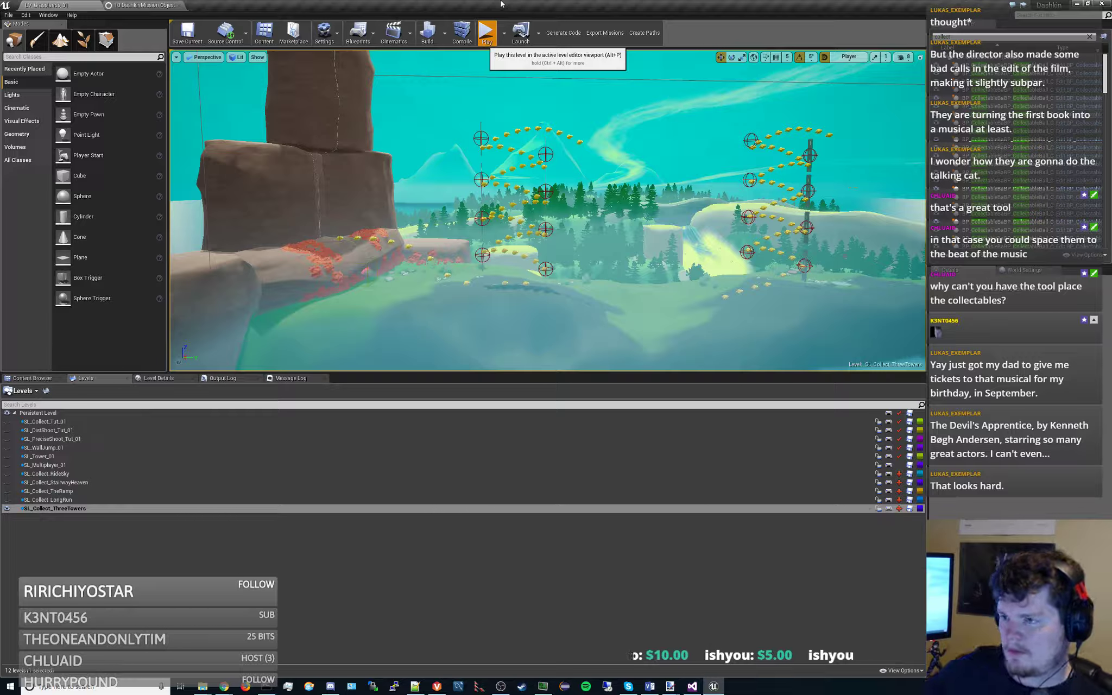
- Playtest the Three Towers mission from start to its results screen, and end the play session
left_click(487, 33)
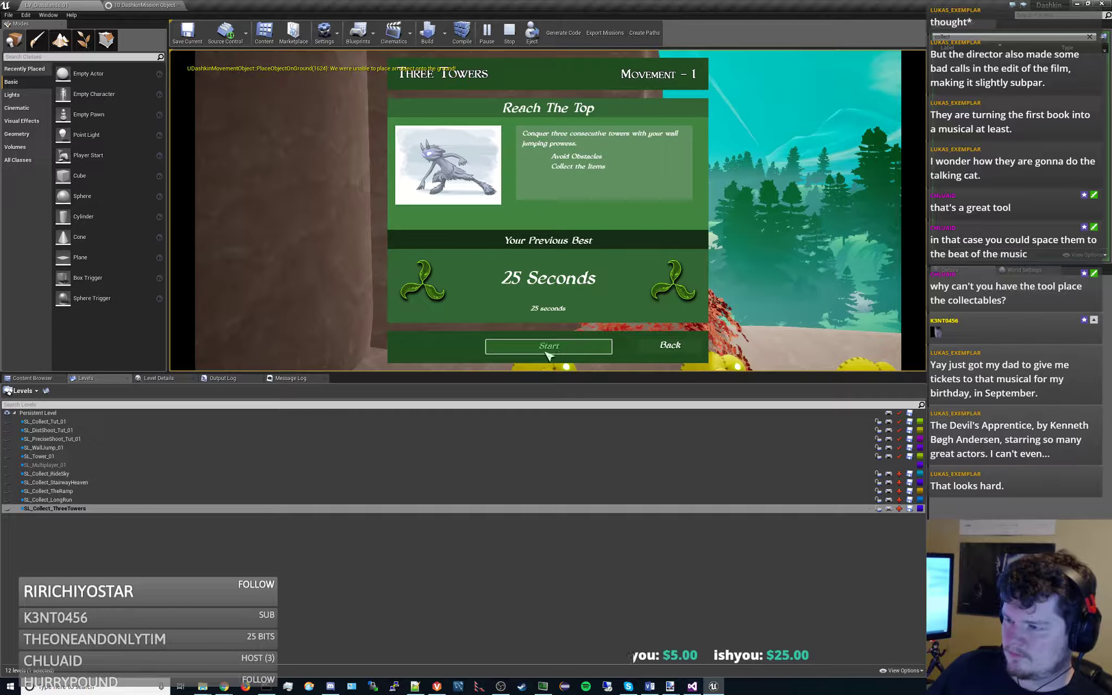
left_click(548, 352)
left_click(556, 352)
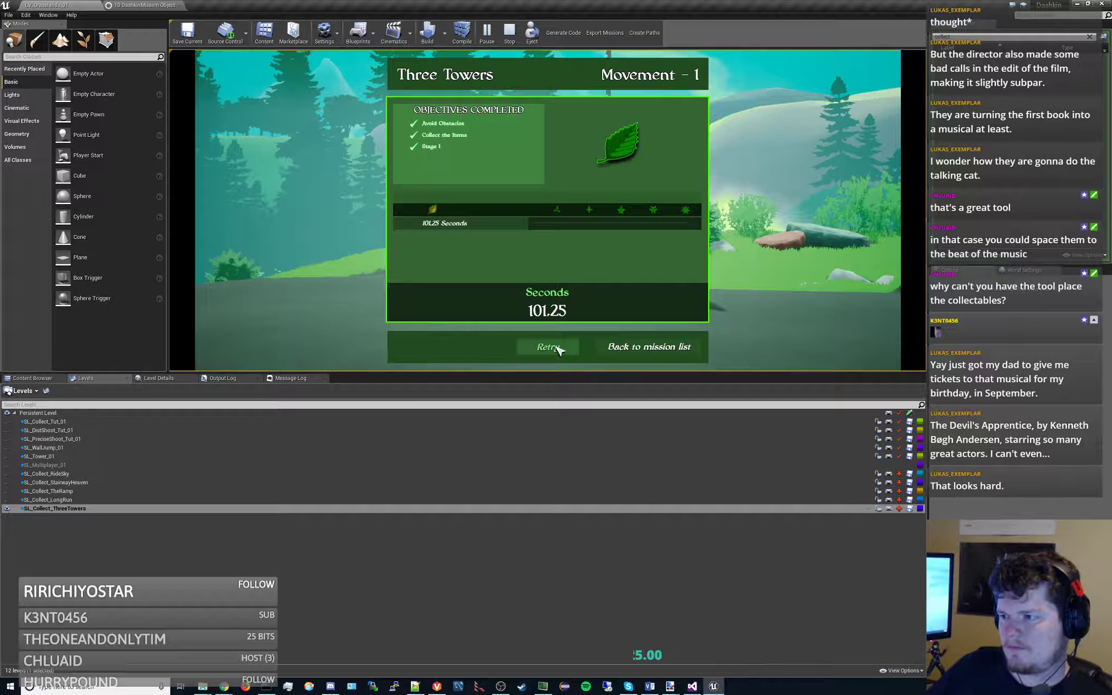
left_click(510, 32)
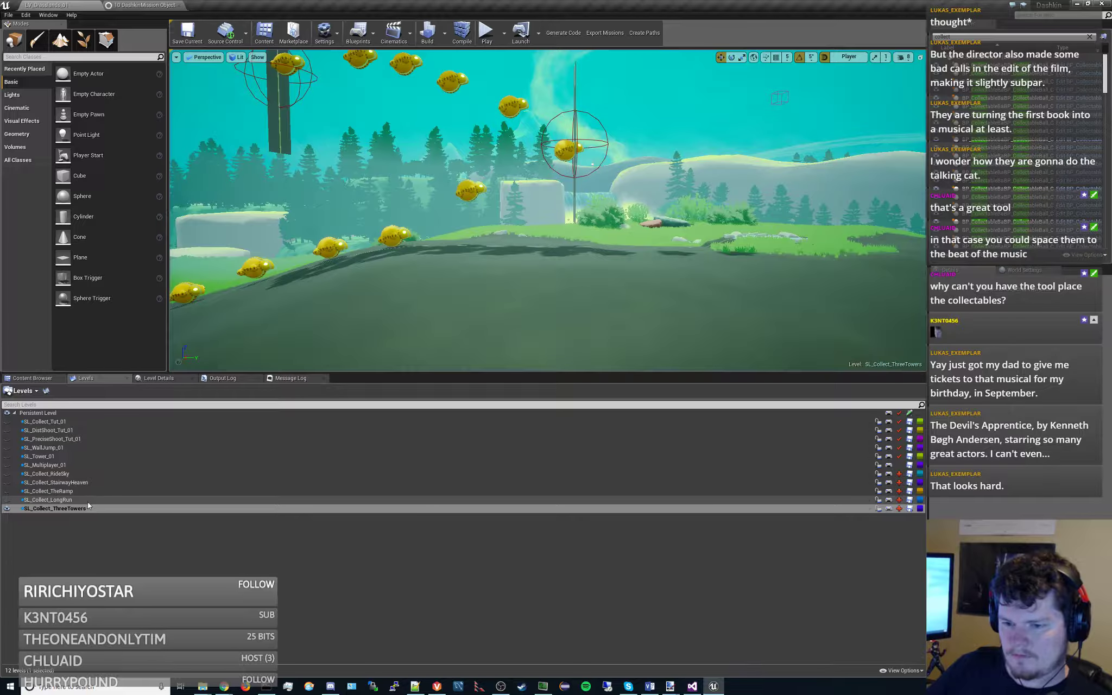
- Delete the collectable balls that arc from the starting cliff down to the grass
right_click_drag(401, 290, 217, 290)
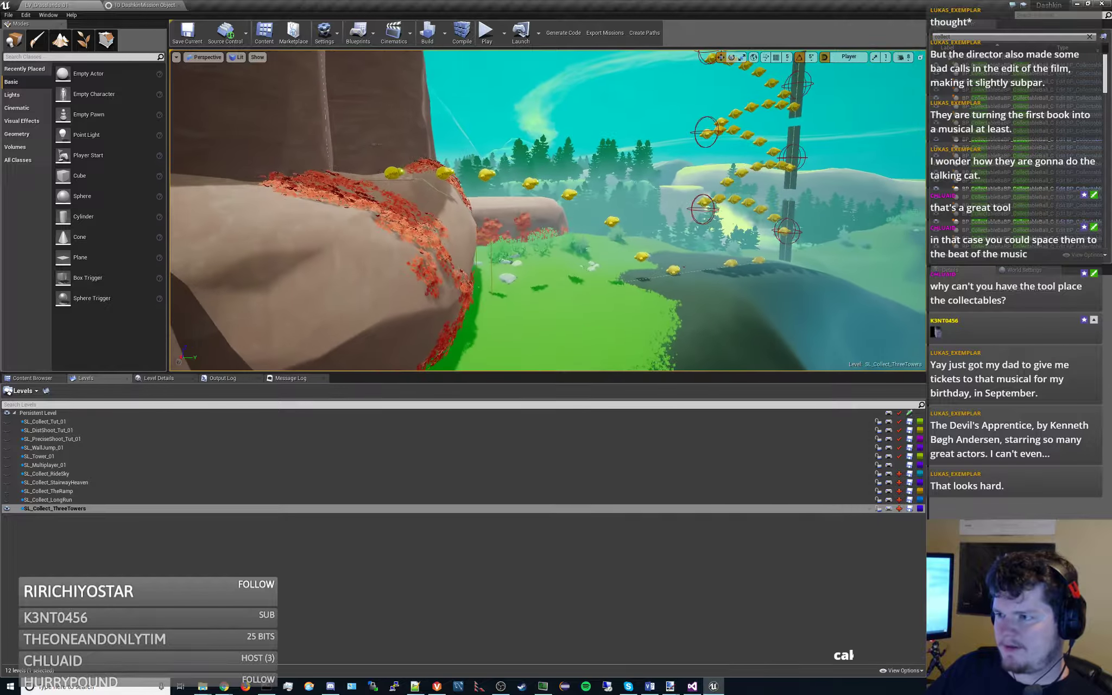
right_click_drag(511, 217, 397, 172)
left_click(406, 169)
key("Delete")
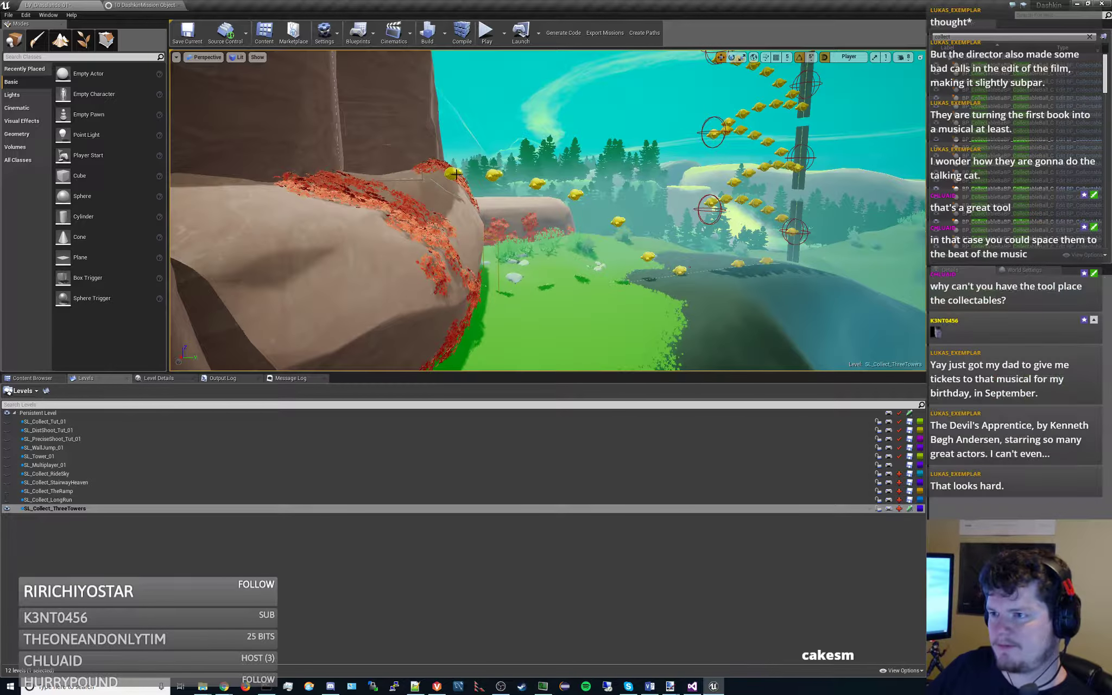
left_click(457, 173)
key("Delete")
left_click(537, 184)
key("Delete")
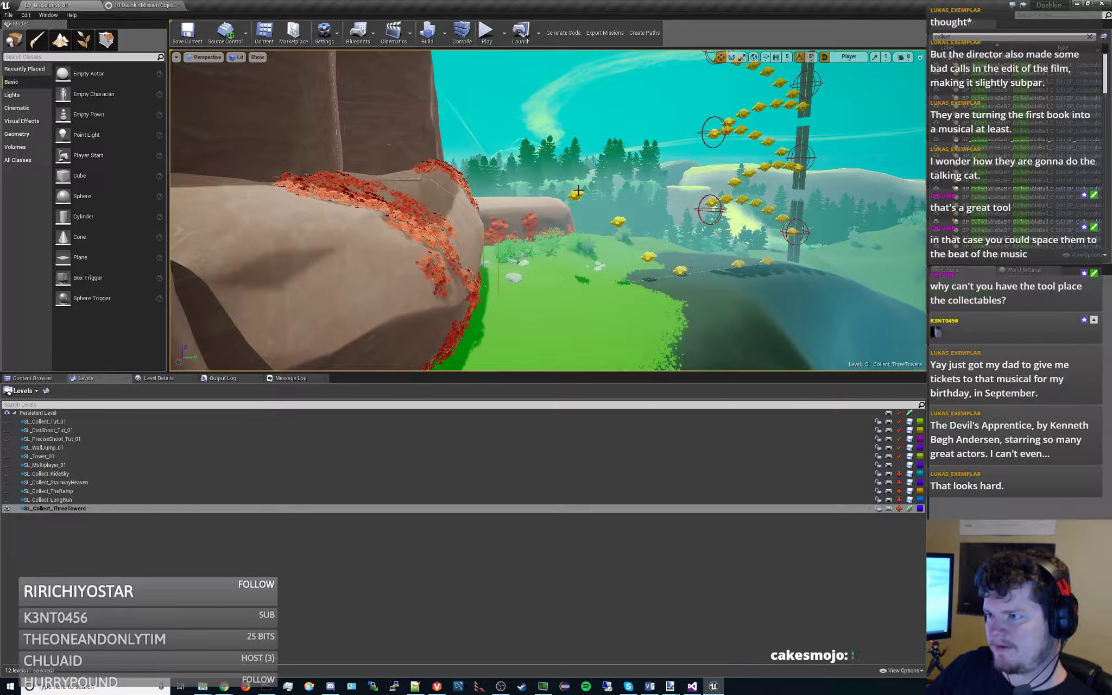
left_click(577, 191)
key("Delete")
left_click(618, 220)
- Extend the ground-level ball trail toward the start and place a duplicate ball above the red foliage beside the starting cliff
left_click(650, 257)
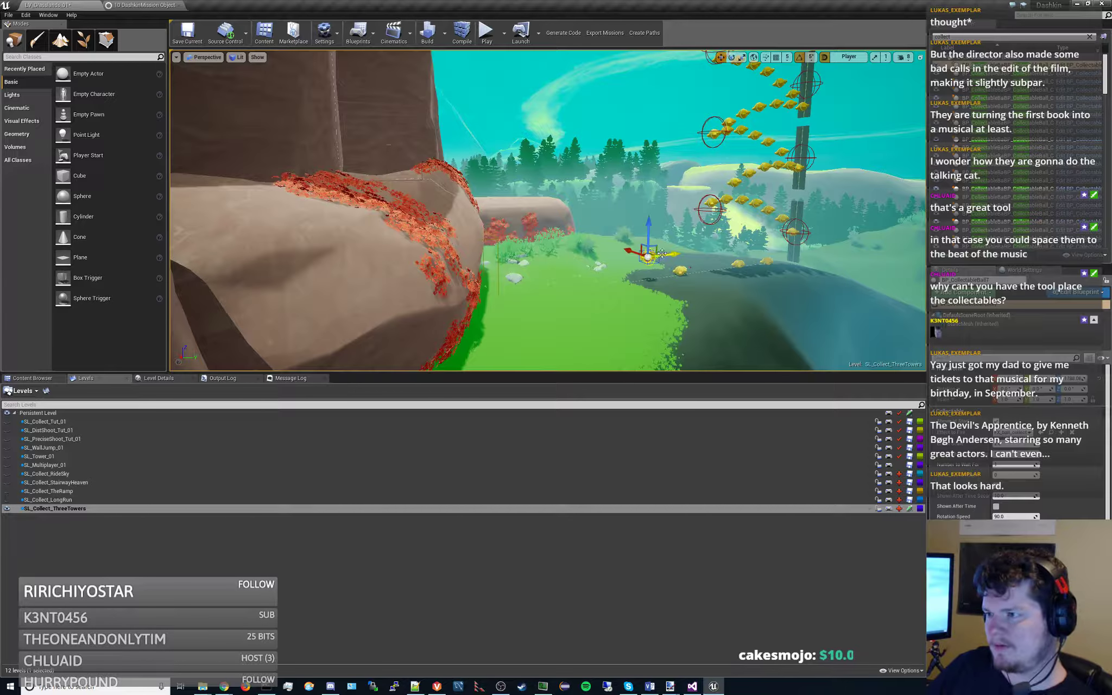
left_click_drag(654, 243, 445, 124)
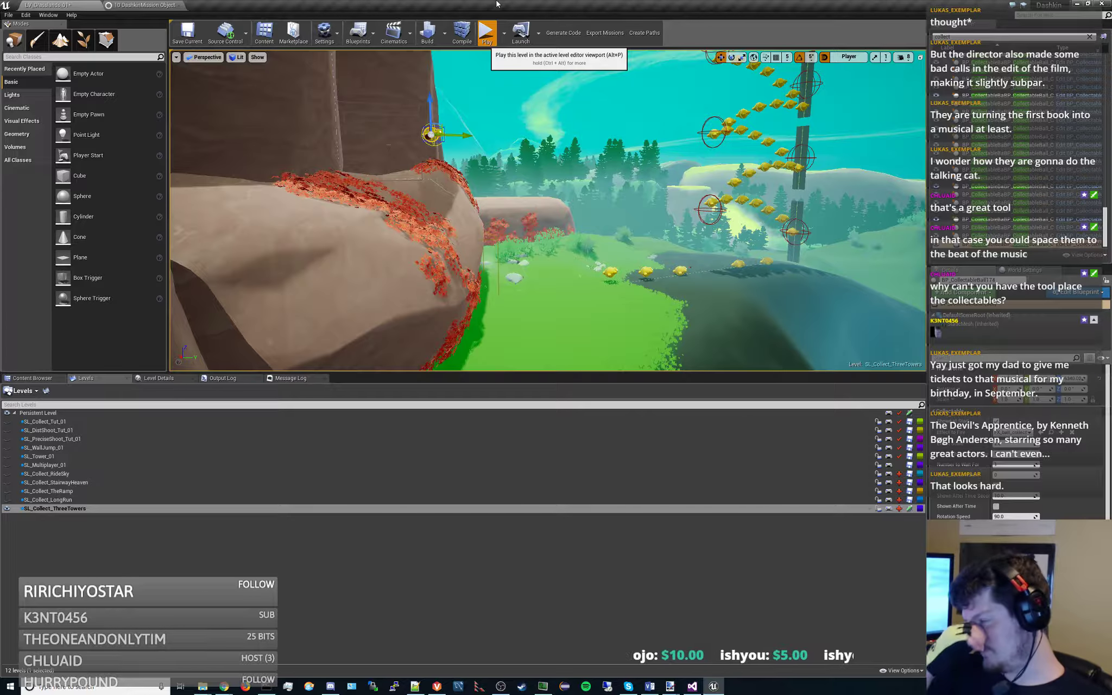
- Playtest the opening of the Three Towers mission, running from the cliff along the ground trail, and end the play session
left_click(487, 32)
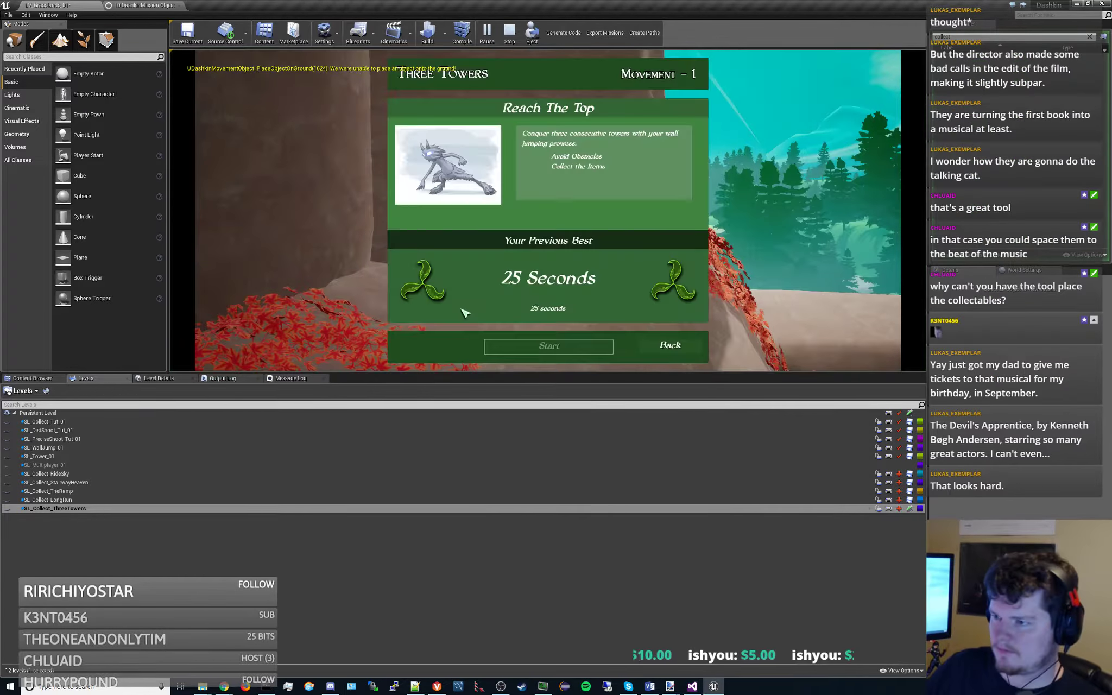
left_click(565, 353)
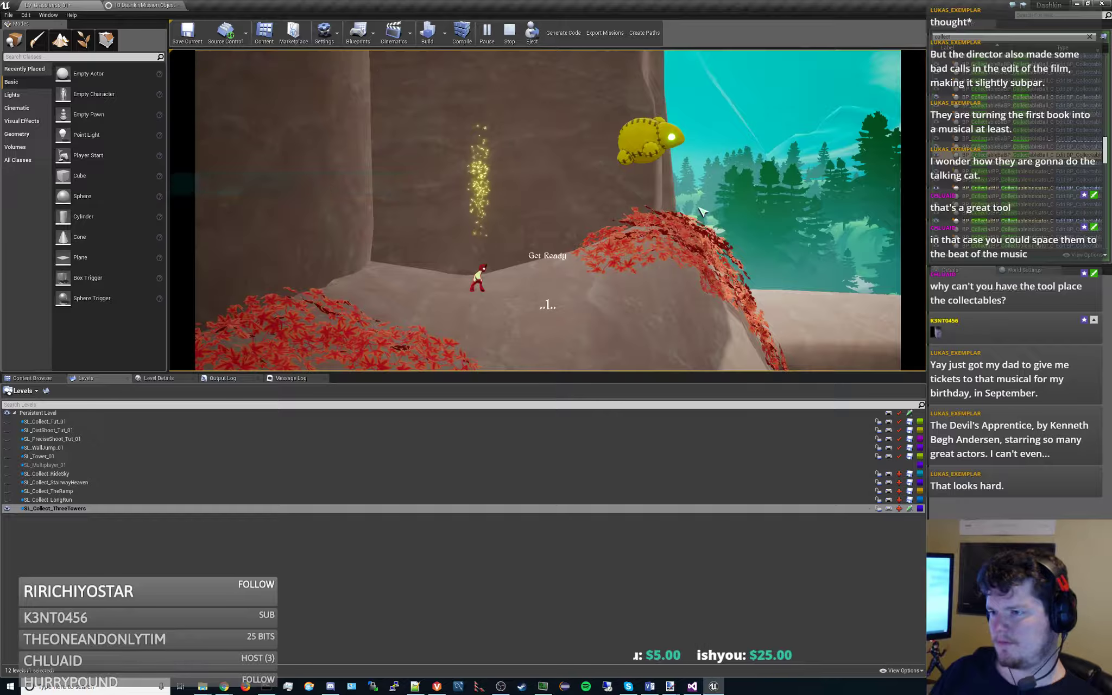
key("d")
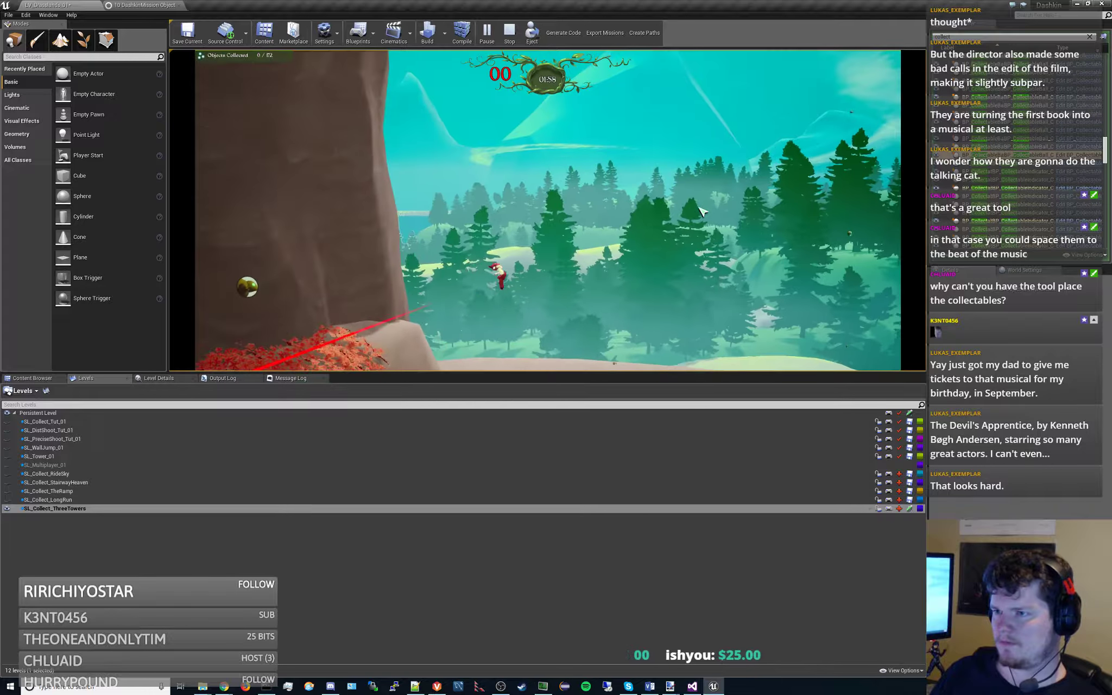
key("a")
key("d")
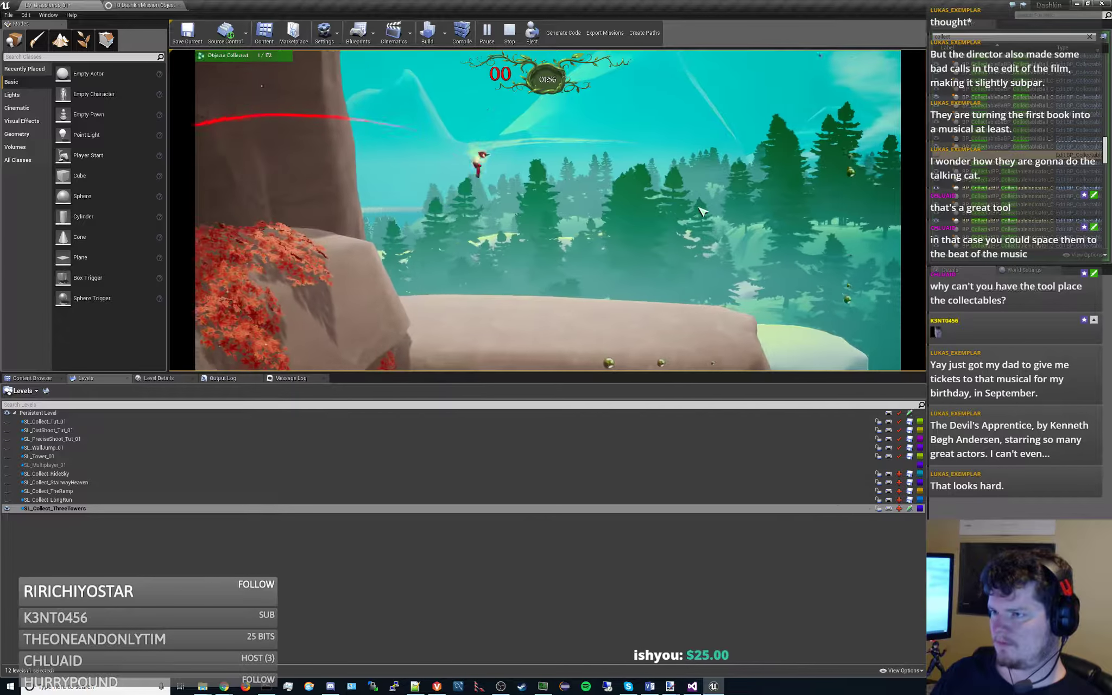
key("s")
key("d")
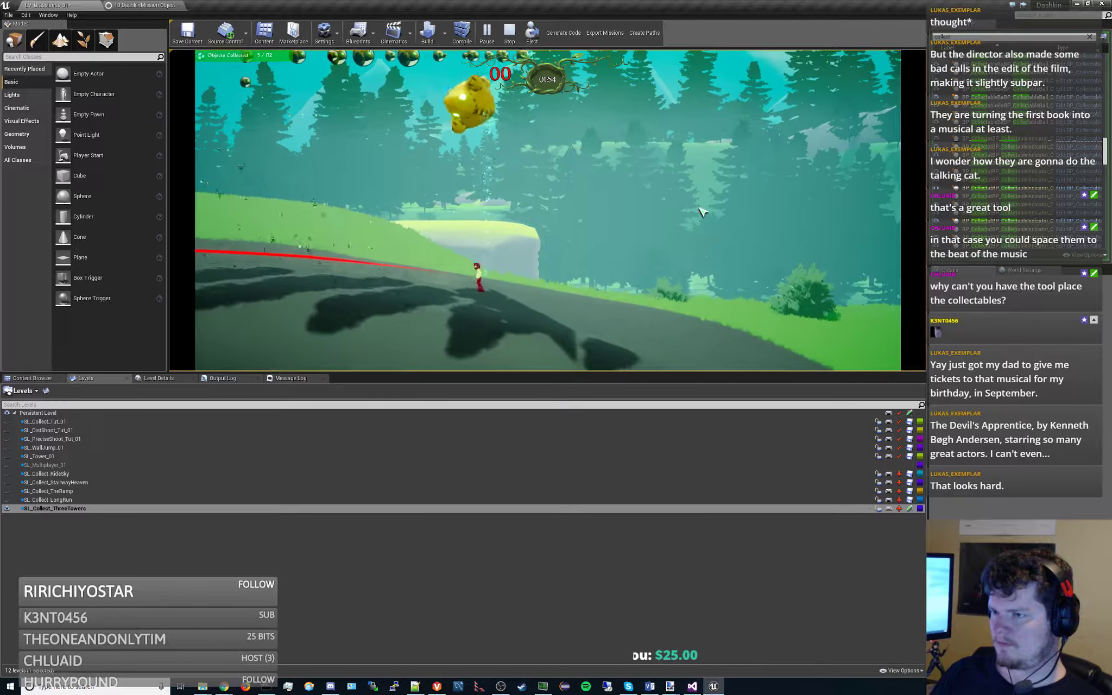
key("a")
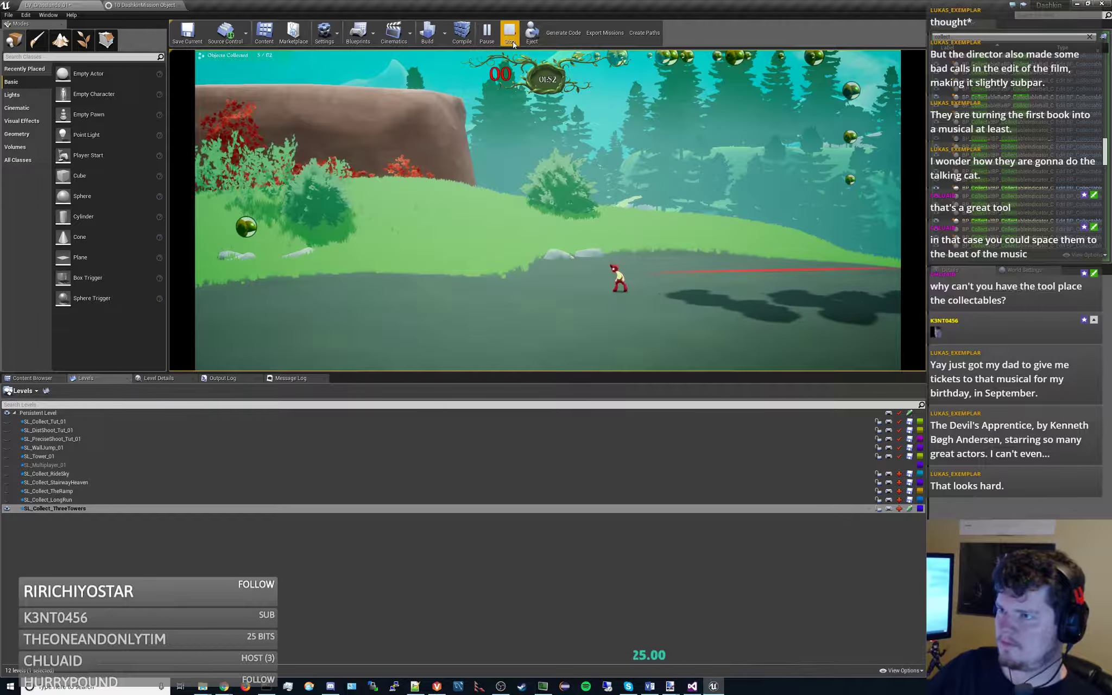
left_click(509, 33)
- Delete the two balls of the ground-level trail closest to the starting cliff
right_click_drag(498, 153, 439, 159)
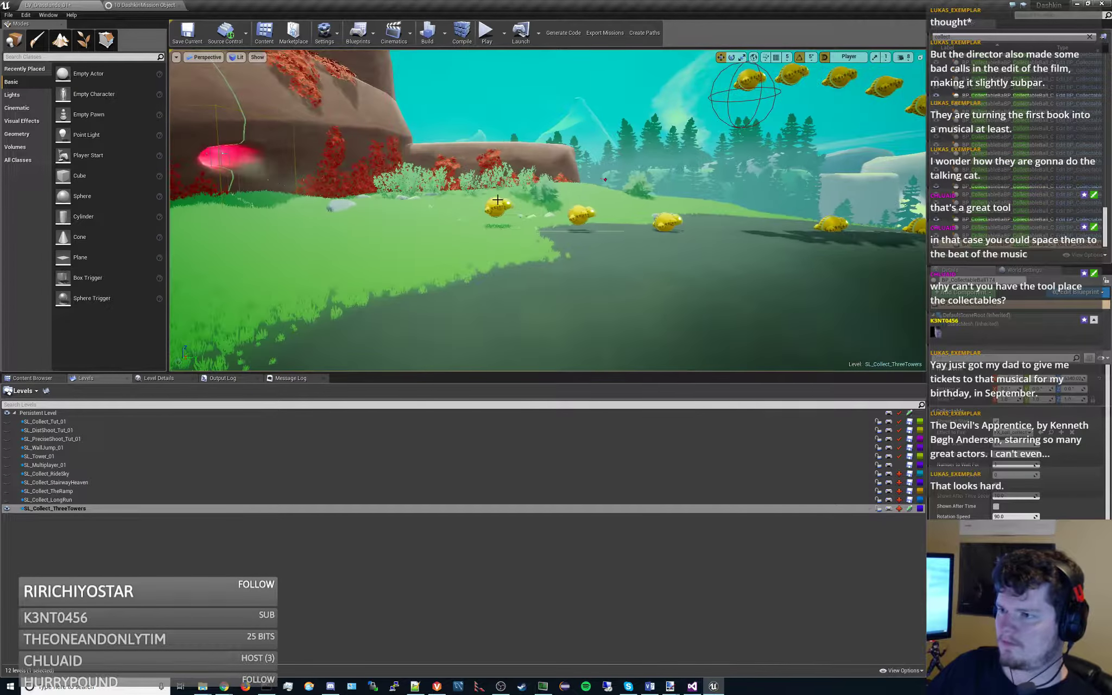
left_click(500, 210)
key("Delete")
left_click(580, 215)
key("Delete")
right_click_drag(580, 214, 592, 172)
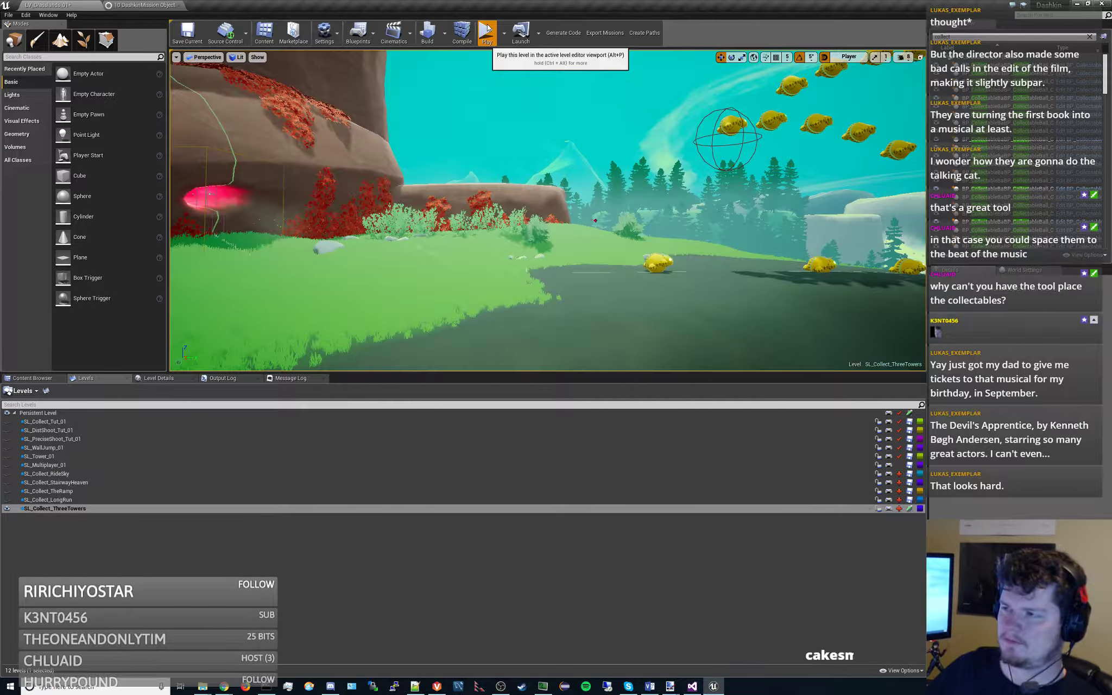
- Playtest the Three Towers mission again, wall jumping up the ball trail and running on to the next stretches, and end the session
left_click(488, 28)
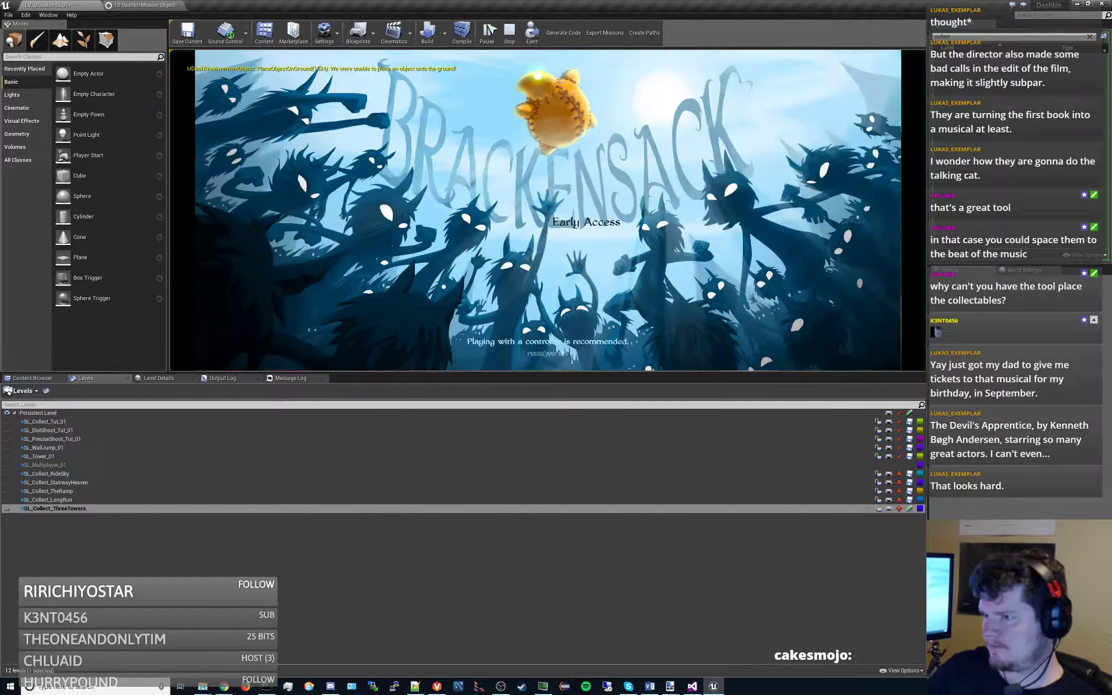
key("Return")
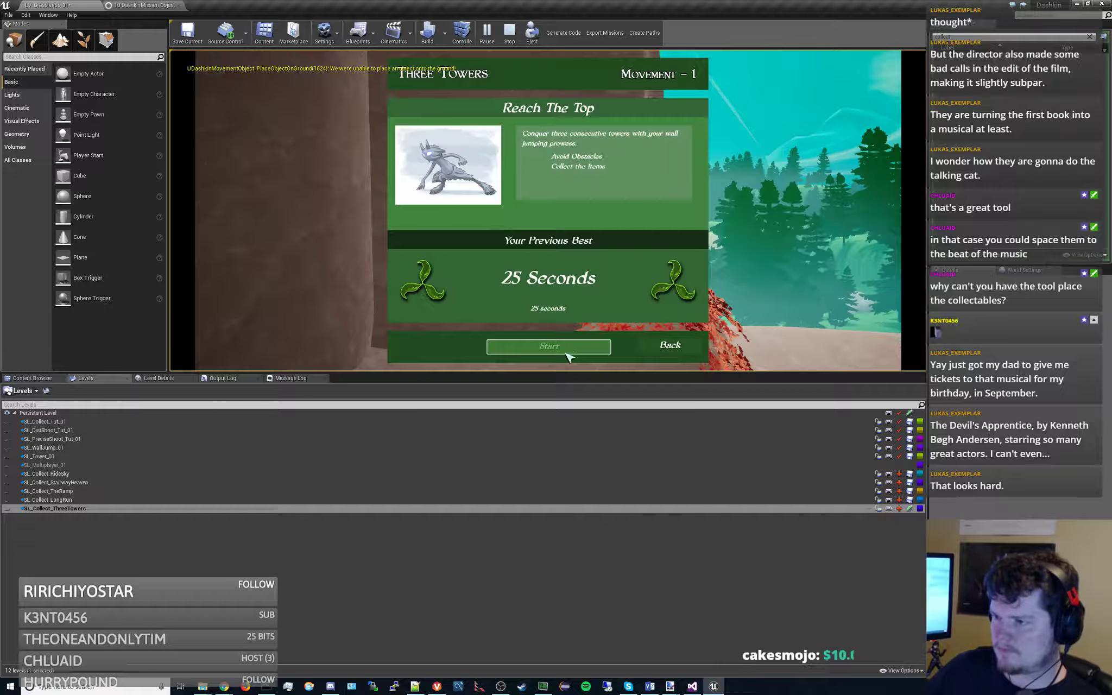
left_click(568, 349)
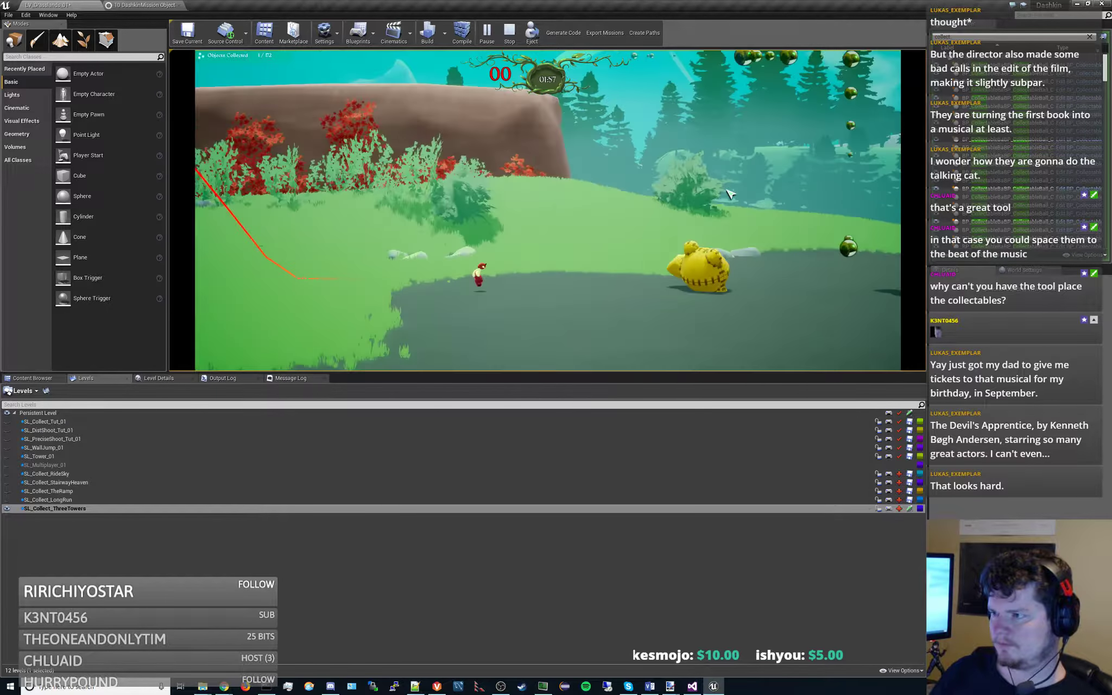
key("space")
key("space")
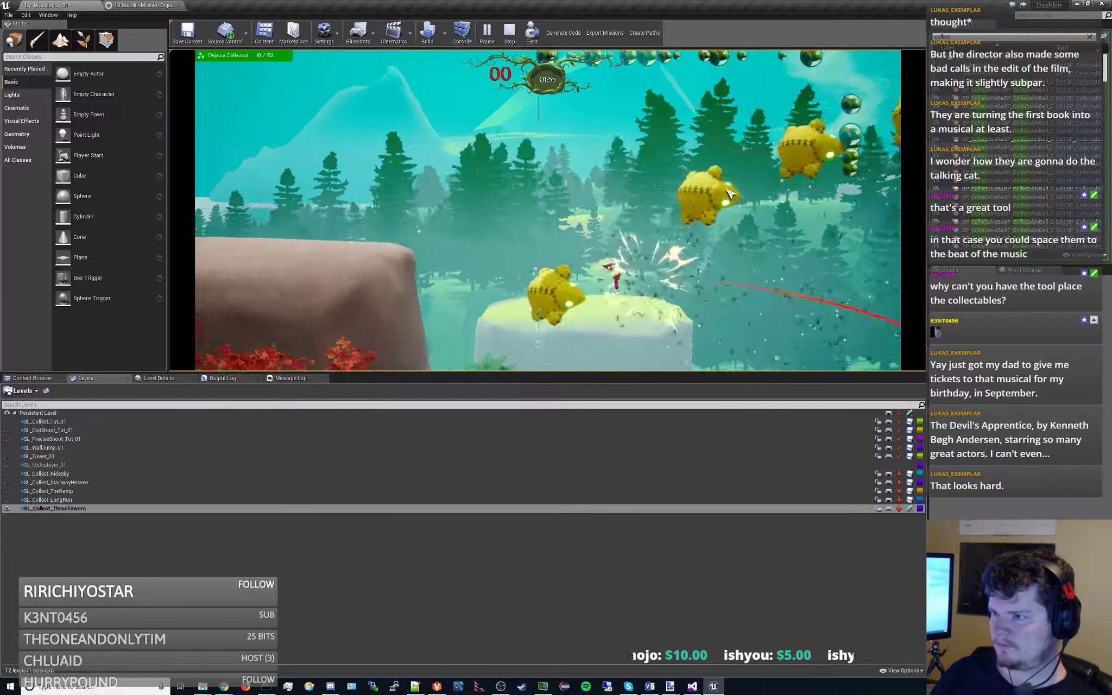
key("space")
key("space")
key("space")
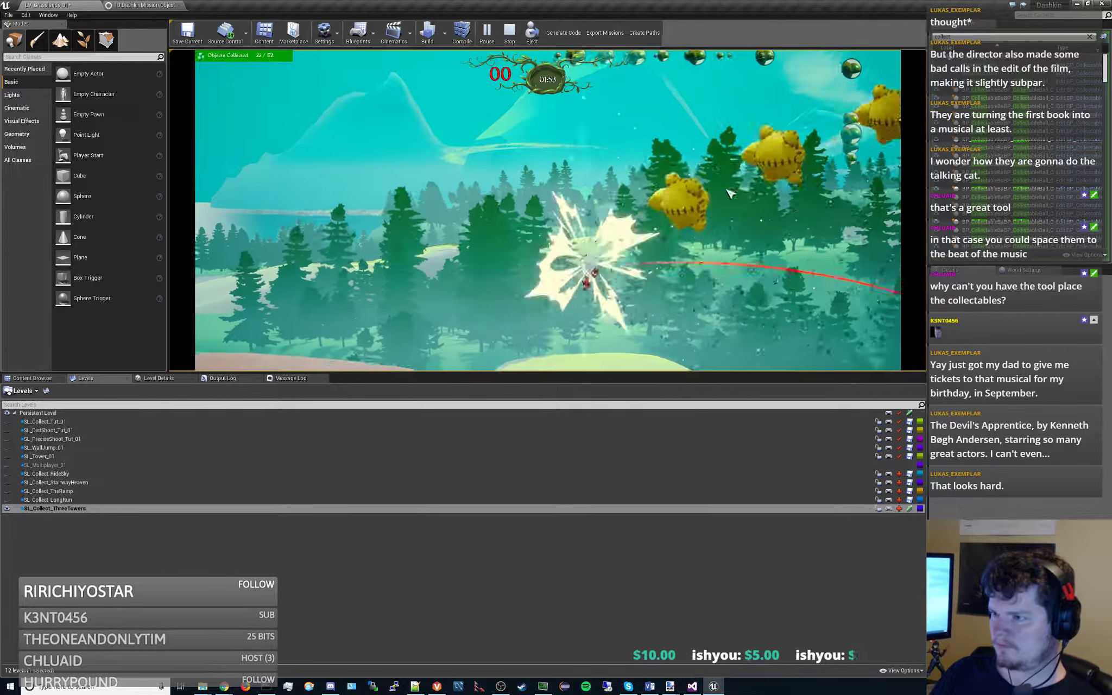
key("space")
key("space")
key("space")
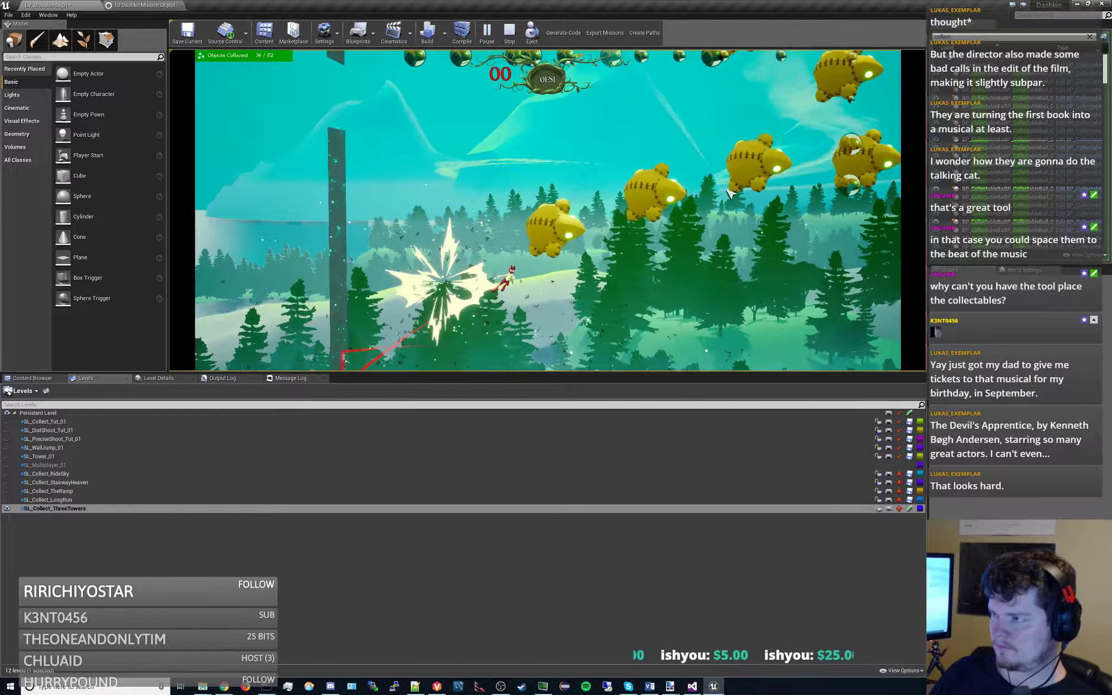
key("space")
key("space")
key("space")
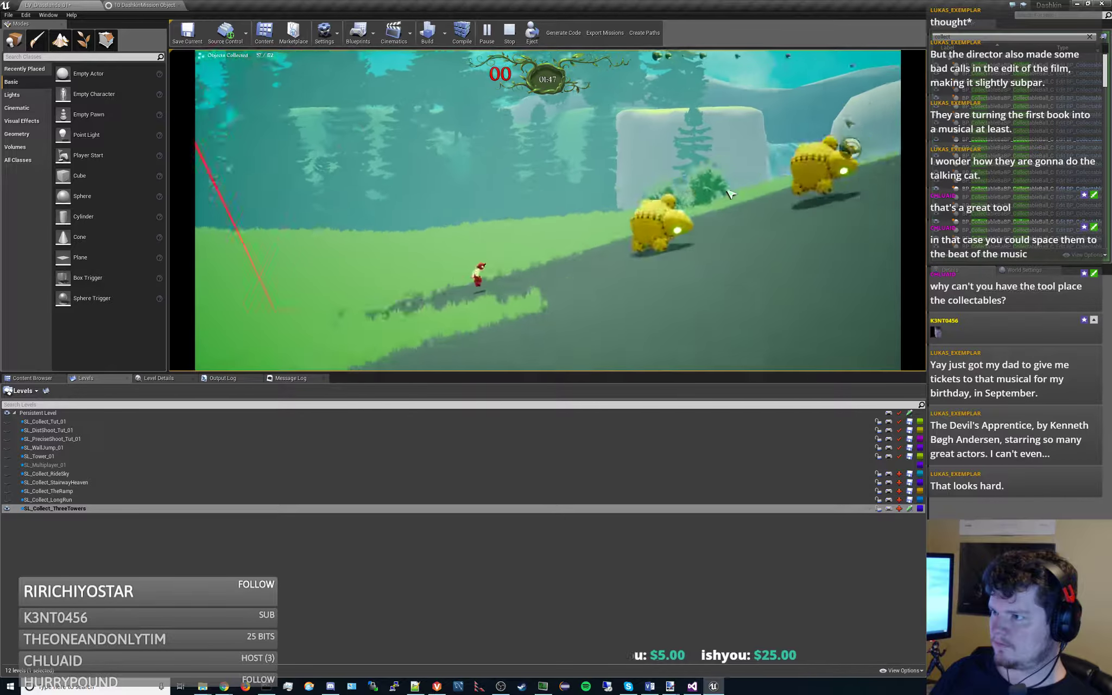
key("space")
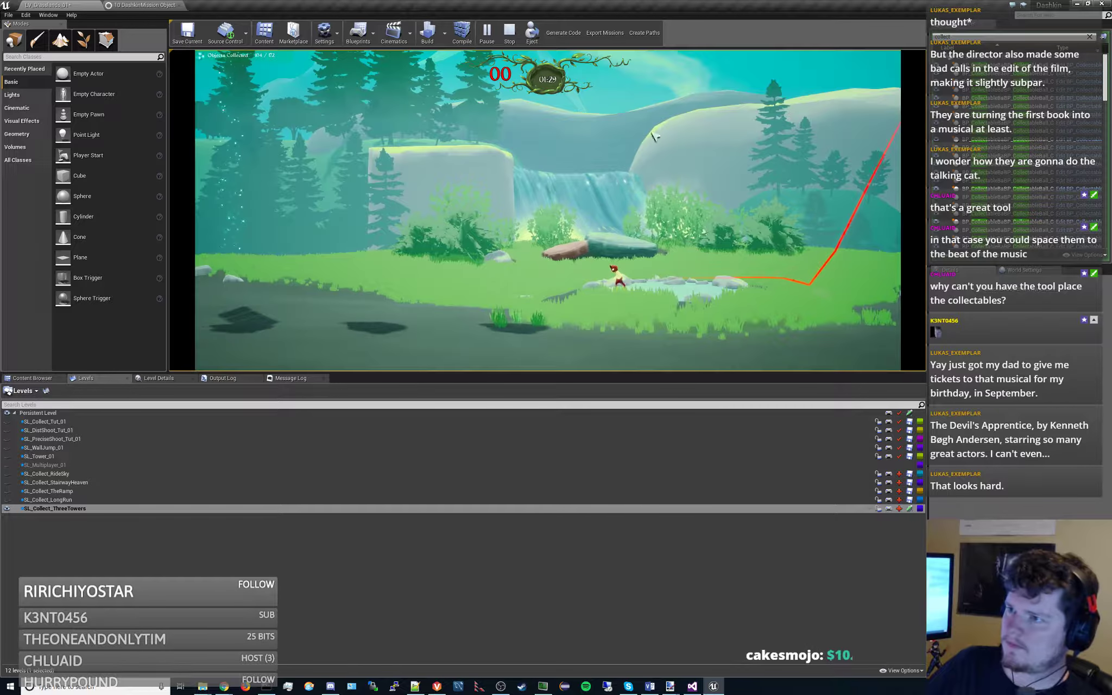
left_click(509, 32)
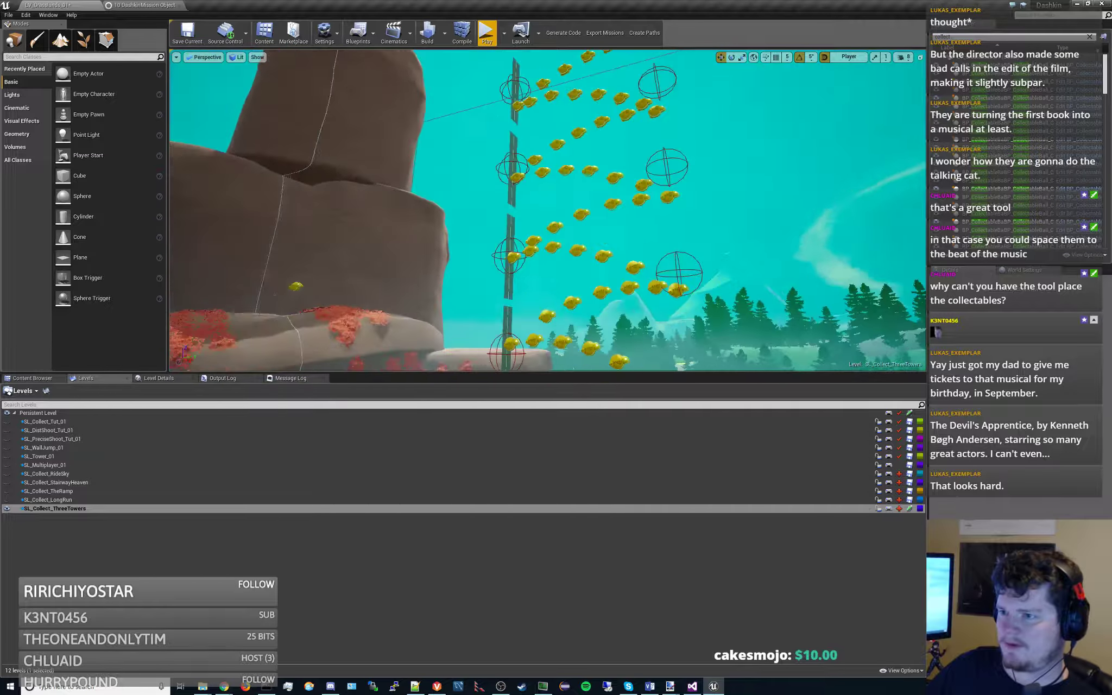
mouse_move(547, 211)
right_mouse_down()
mouse_move(570, 198)
mouse_move(652, 234)
mouse_move(564, 207)
right_mouse_up()
left_click(596, 251)
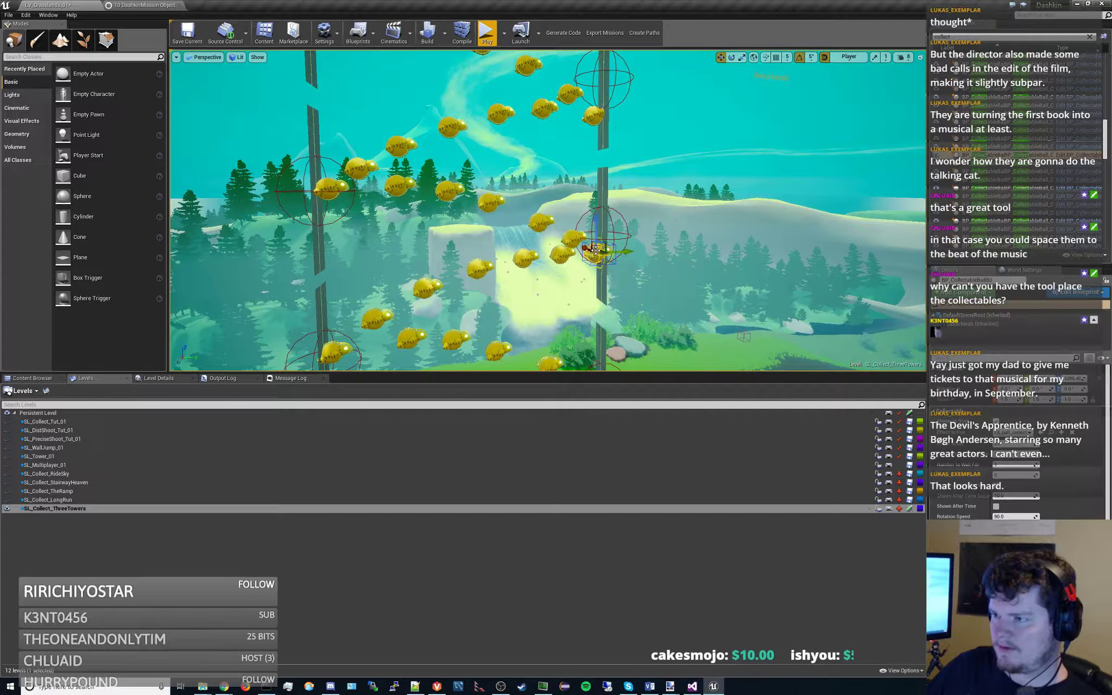
left_click(571, 236)
left_click(541, 222, "ctrl")
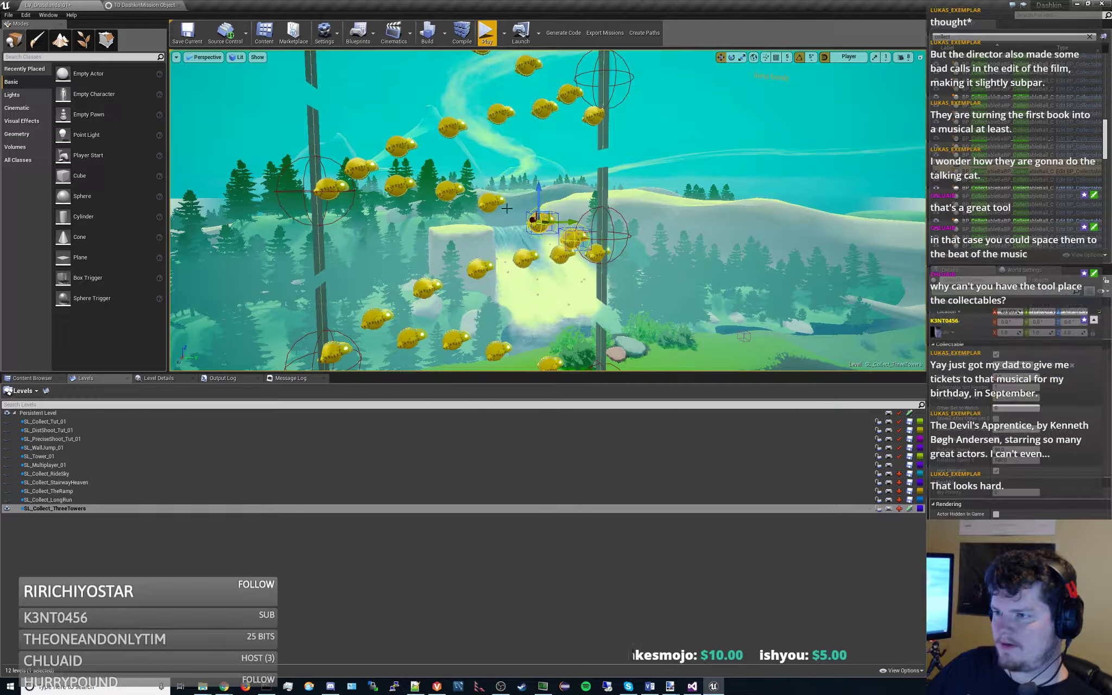
left_click(488, 202, "ctrl")
left_click(446, 189, "ctrl")
left_click(399, 186, "ctrl")
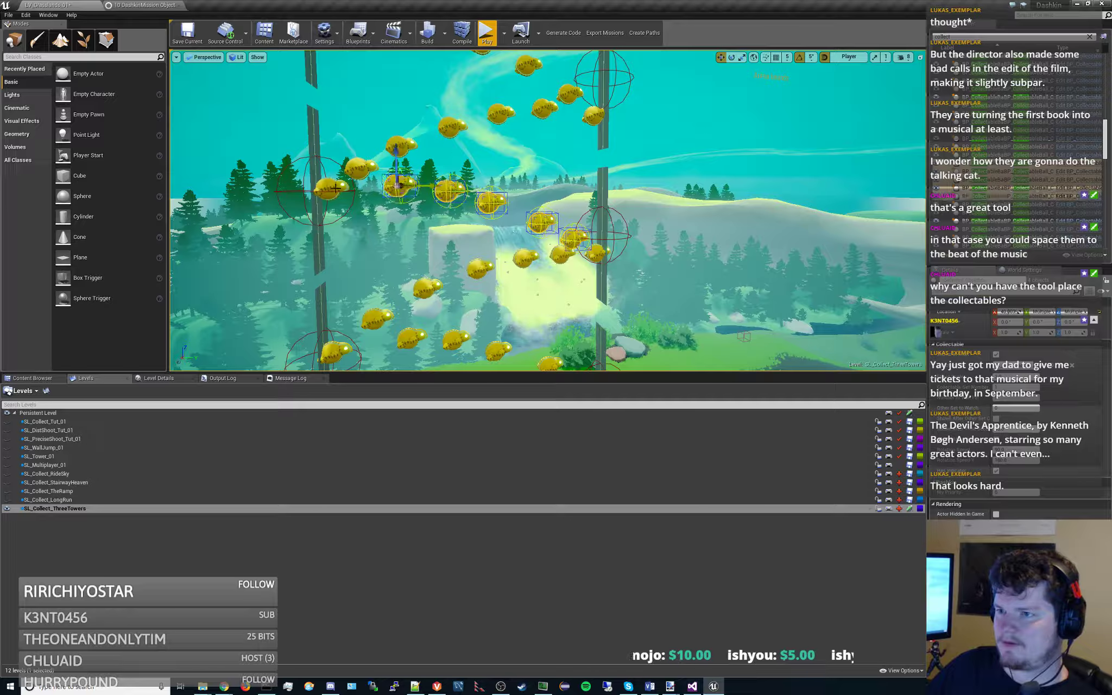
left_click(330, 187, "ctrl")
key("s")
right_click_drag(591, 263, 591, 318)
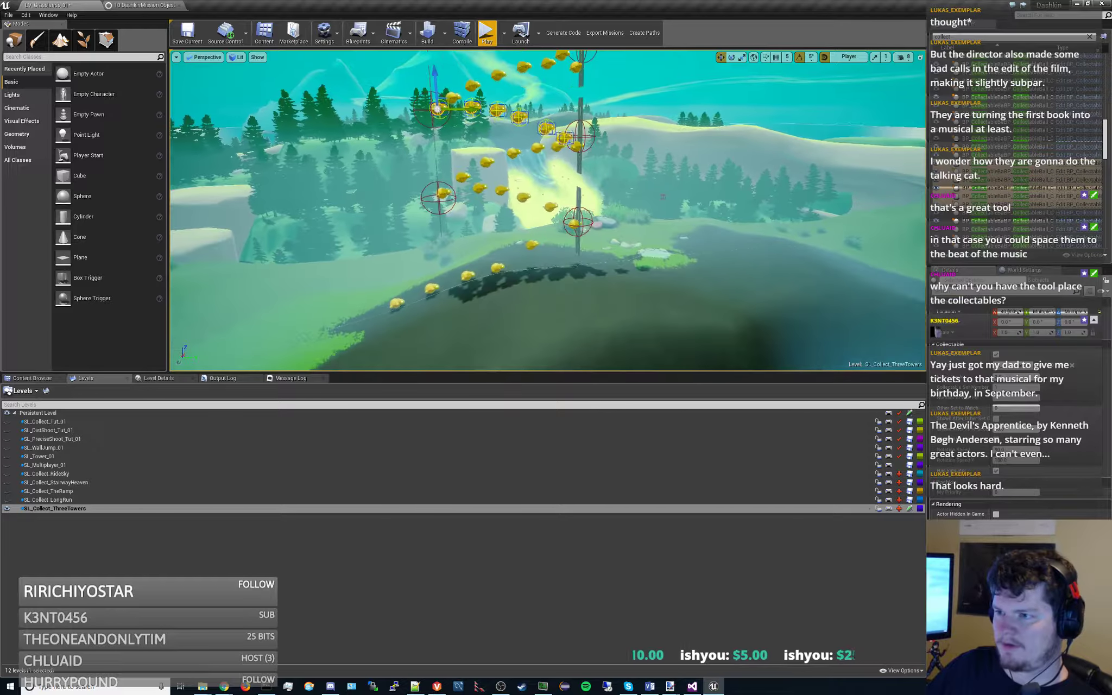
left_click(443, 192)
left_click(460, 176, "ctrl")
left_click(485, 160, "ctrl")
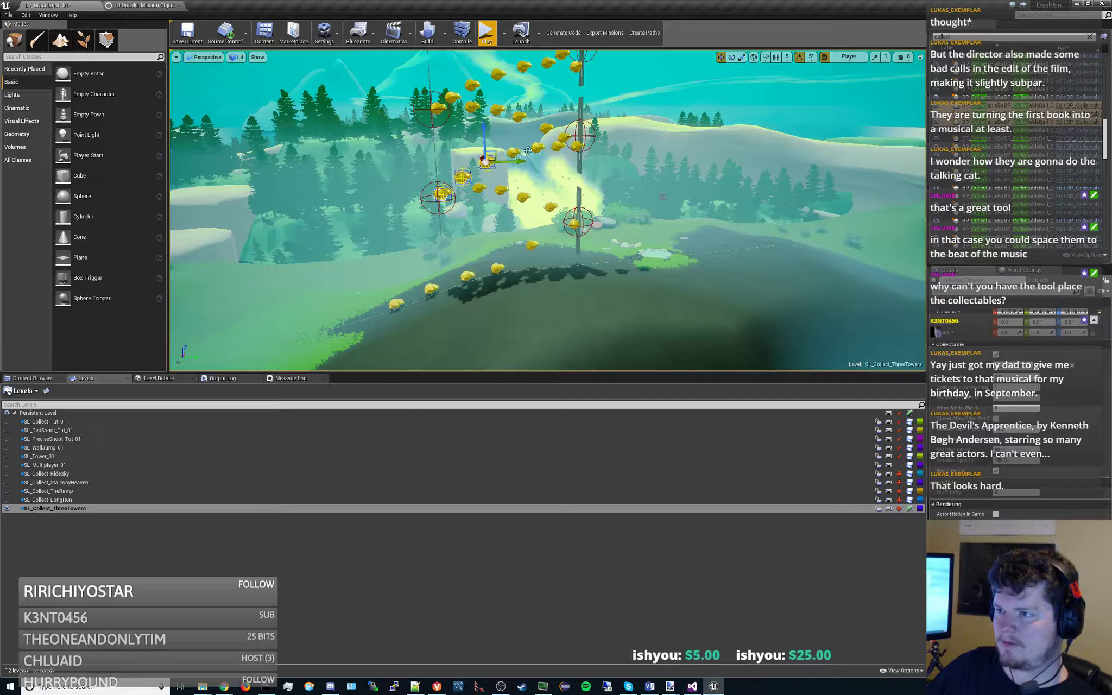
left_click(514, 153, "ctrl")
left_click(537, 148, "ctrl")
left_click(559, 145, "ctrl")
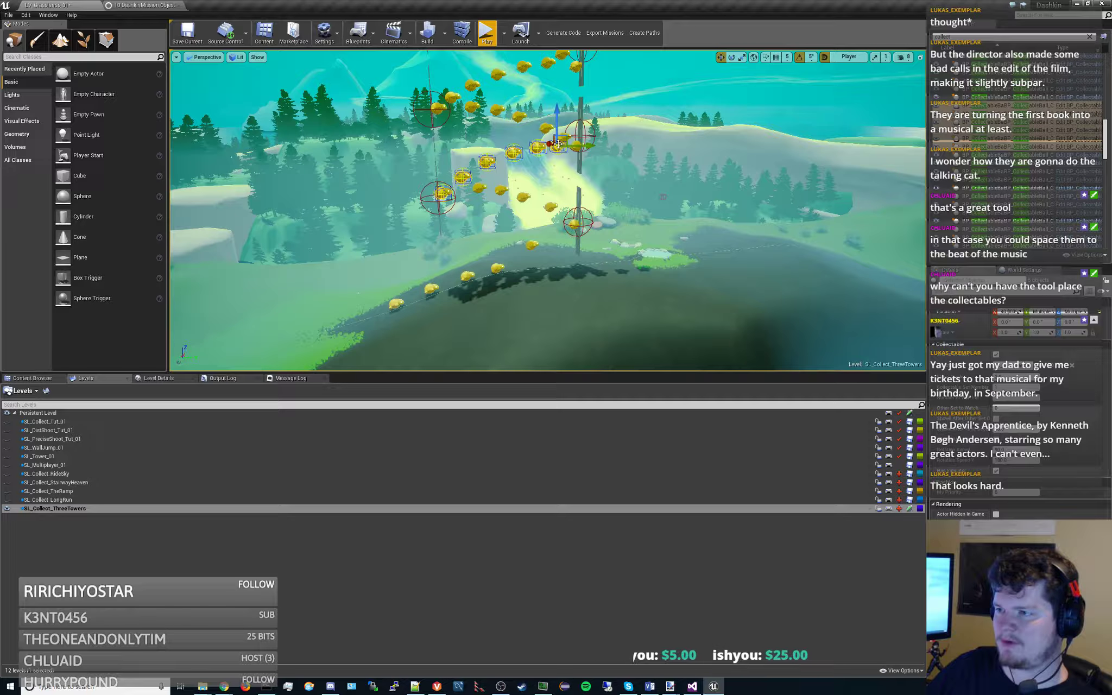
left_click(655, 151)
- Lower slightly the arc of six balls that runs from the second segment of the waterfall-side pillar up to the opposite pillar
left_click(564, 137)
left_click(546, 128, "ctrl")
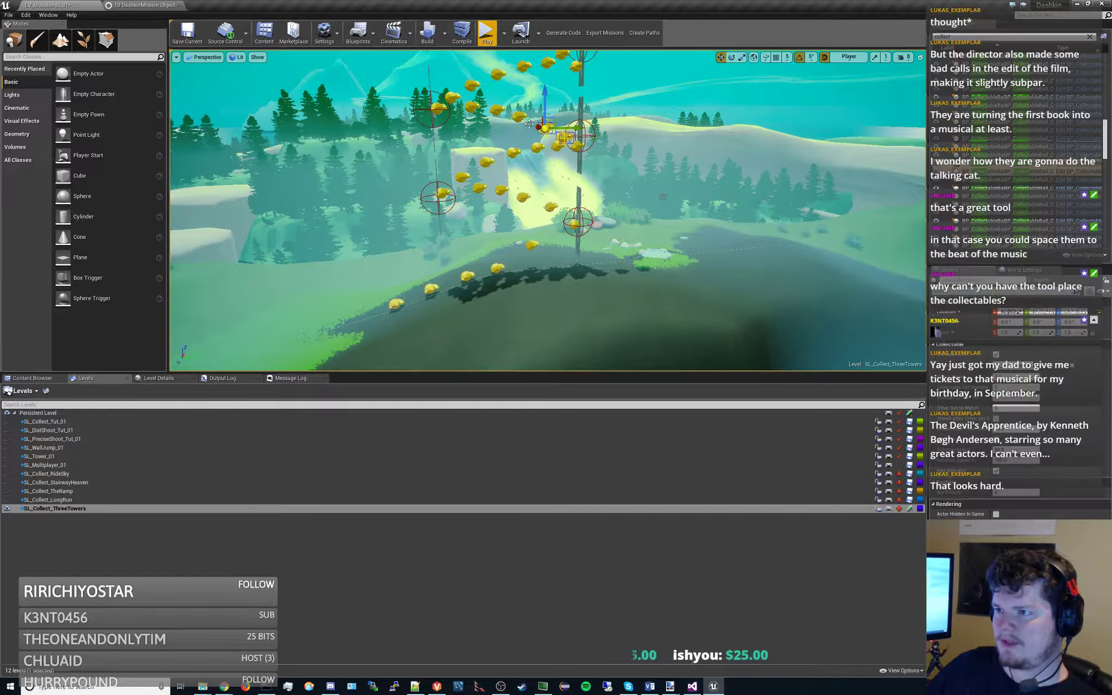
left_click(518, 116, "ctrl")
left_click(495, 110, "ctrl")
left_click(473, 107, "ctrl")
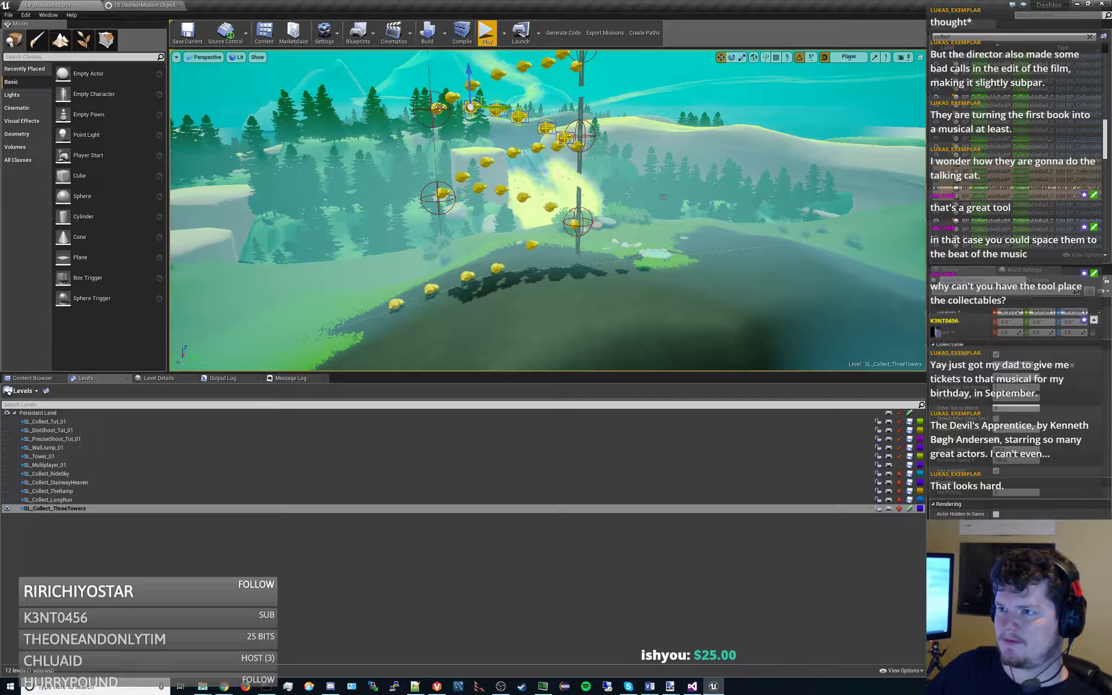
left_click(439, 107, "ctrl")
left_click_drag(432, 77, 433, 81)
- Lower slightly the three stacked segments above the bottom one on the waterfall-side wall-jump pillar
key("w")
mouse_move(508, 123)
right_mouse_down()
mouse_move(508, 81)
mouse_move(508, 123)
right_mouse_up()
left_click(630, 111)
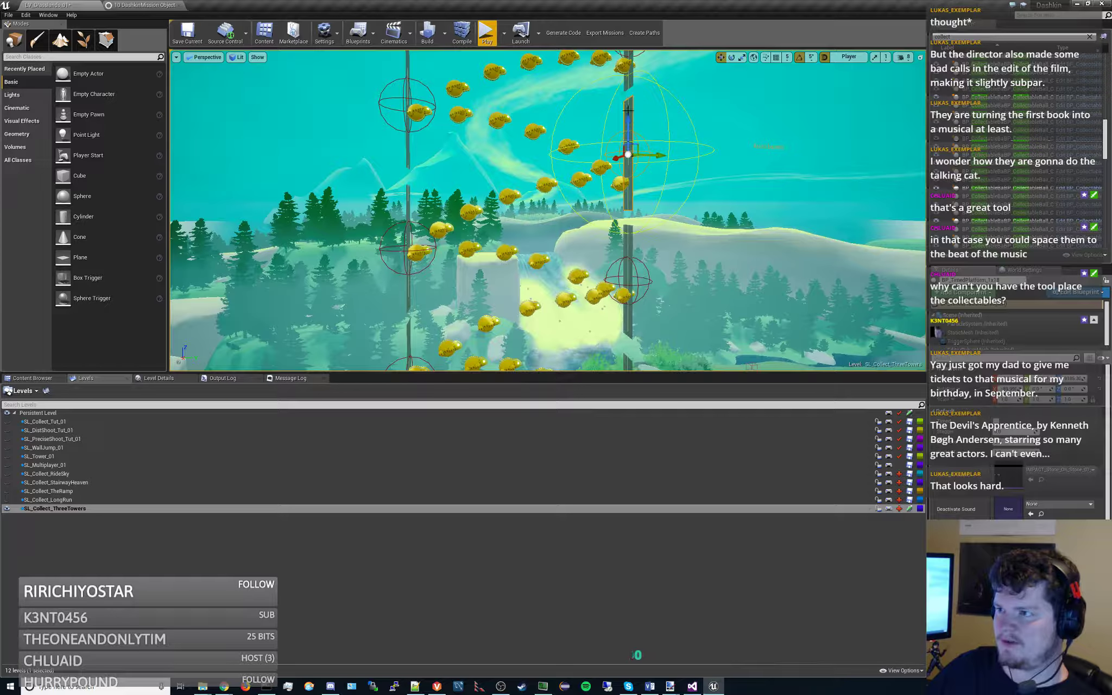
scroll(644, 207, "down", 4)
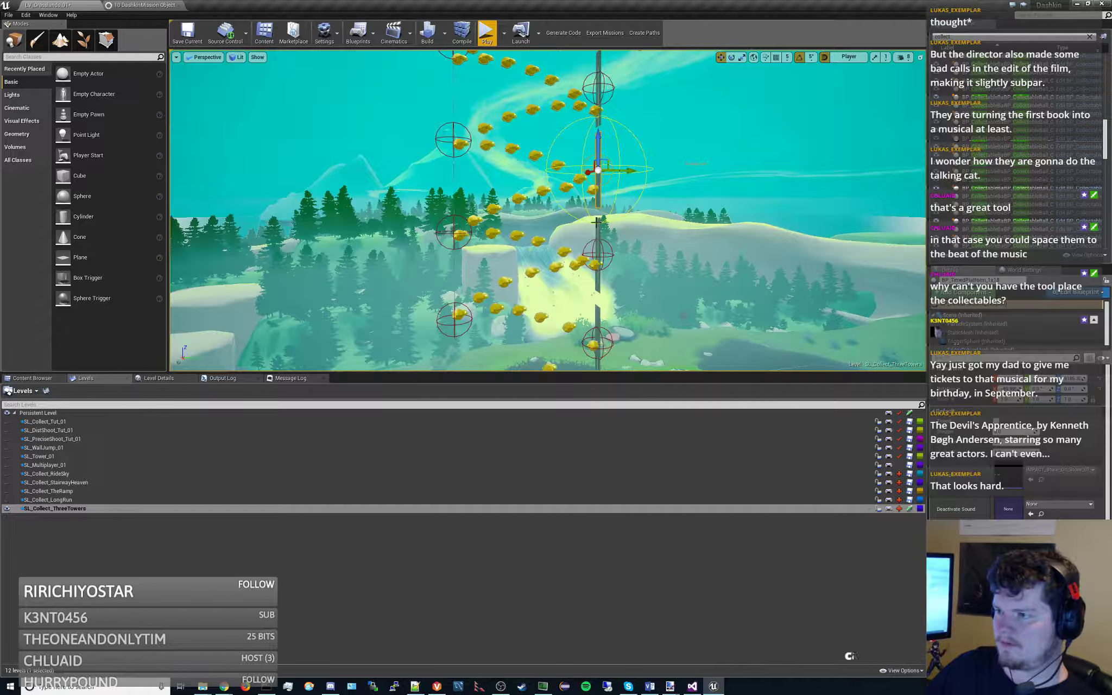
left_click(598, 222, "ctrl")
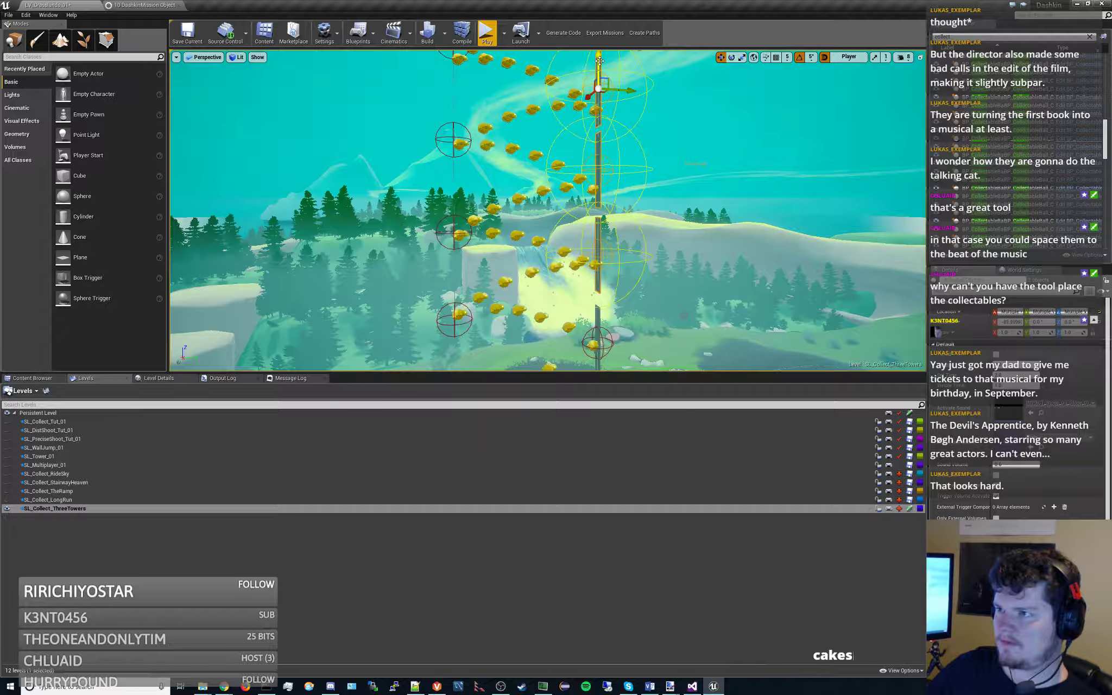
left_click_drag(598, 58, 598, 63)
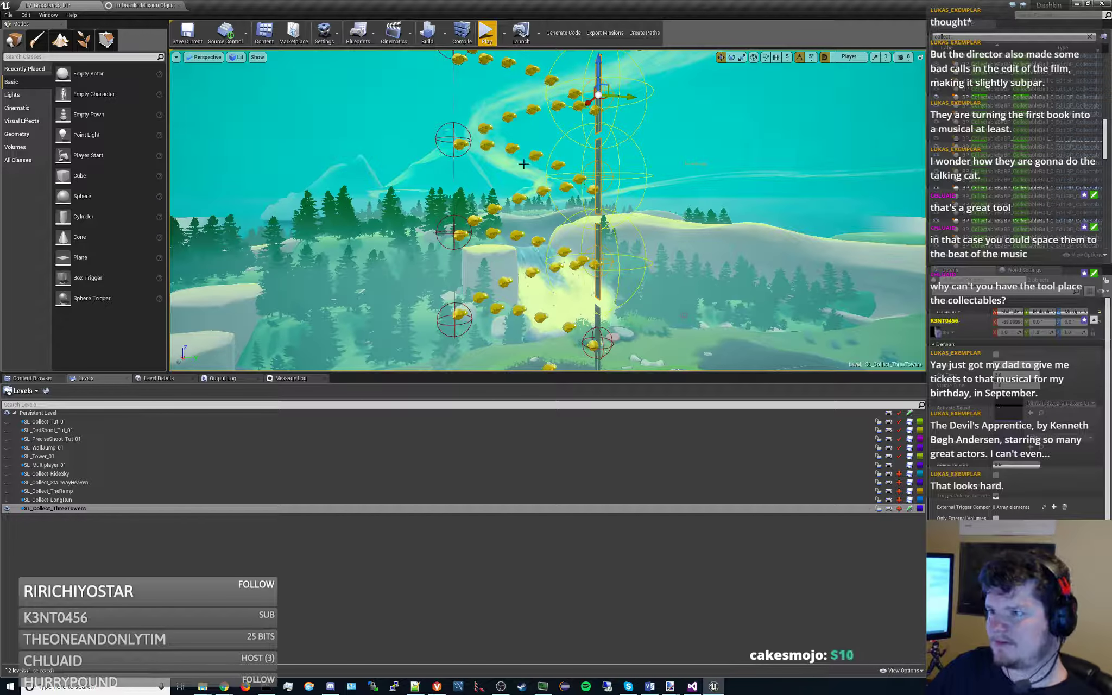
- Lower slightly the next arc of six balls leading up toward the third segment of the waterfall-side pillar
key("s")
right_click_drag(650, 204, 643, 207)
key("w")
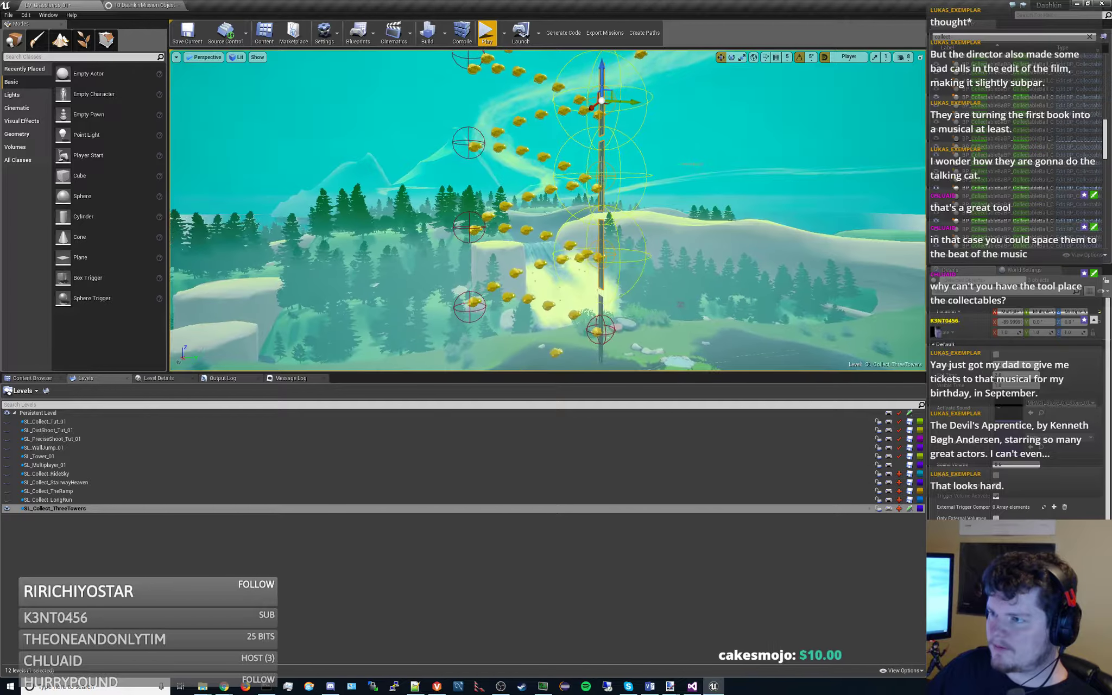
left_click(596, 188)
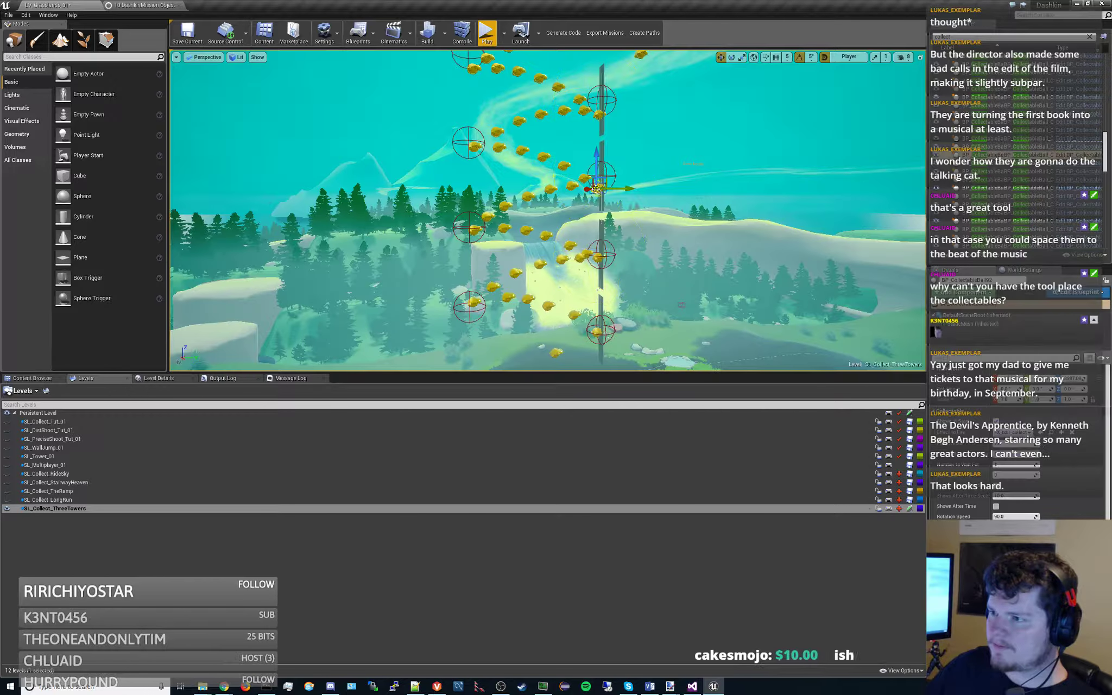
left_click(487, 215)
left_click(506, 205, "ctrl")
left_click(528, 197, "ctrl")
left_click(550, 189, "ctrl")
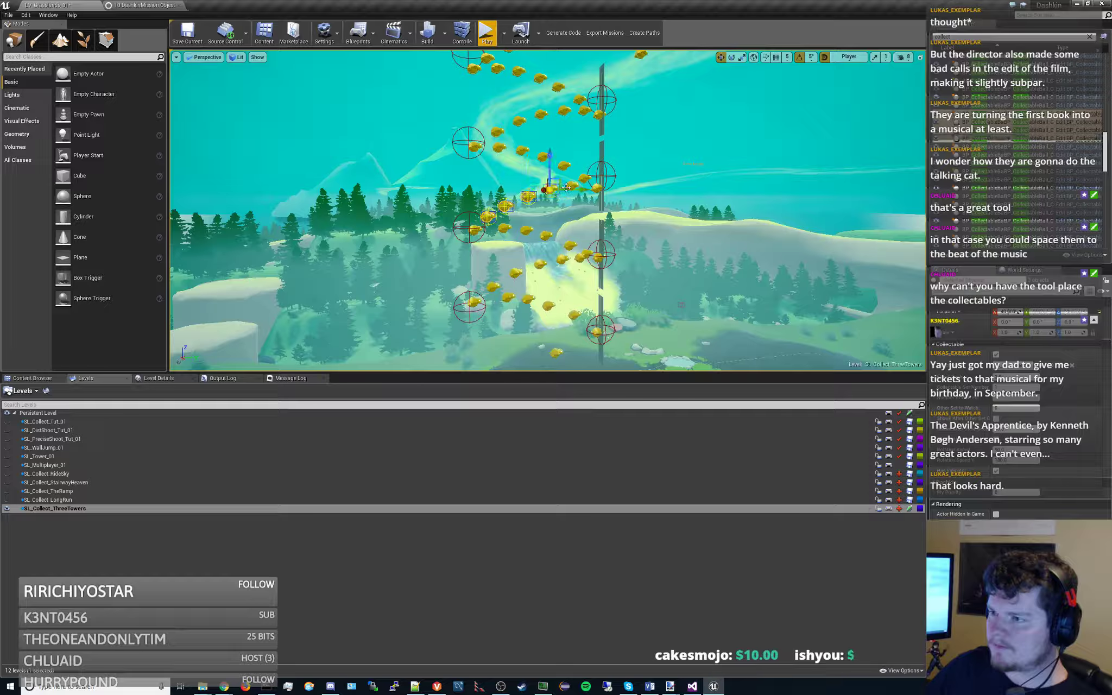
left_click(572, 186, "ctrl")
left_click(593, 186, "ctrl")
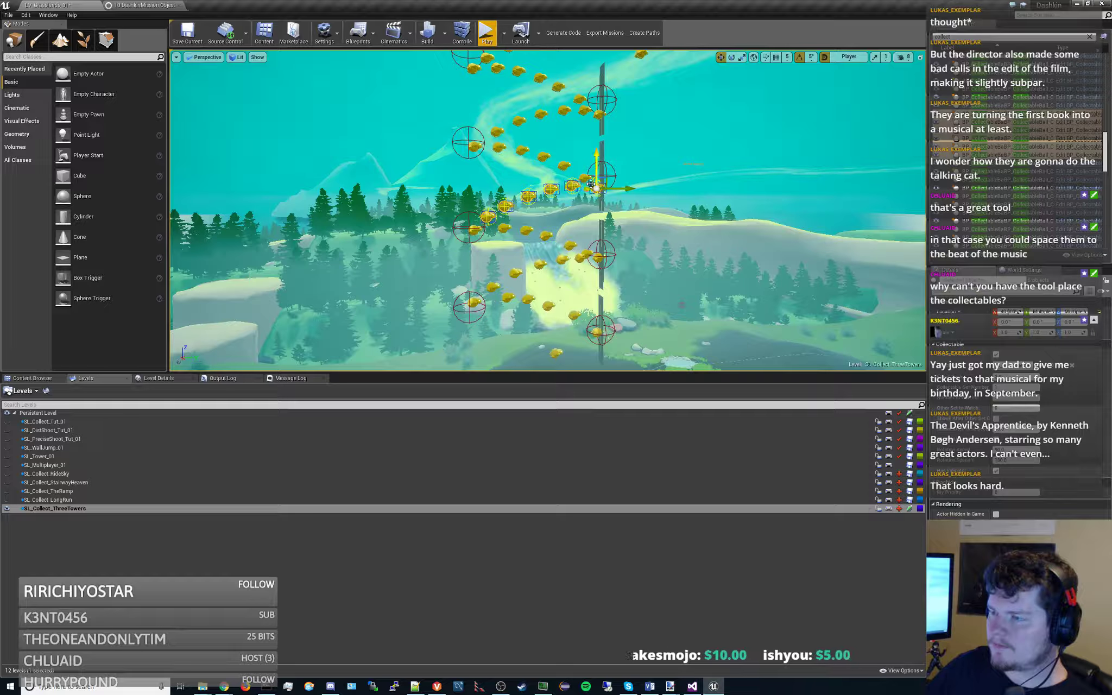
left_click_drag(595, 157, 596, 161)
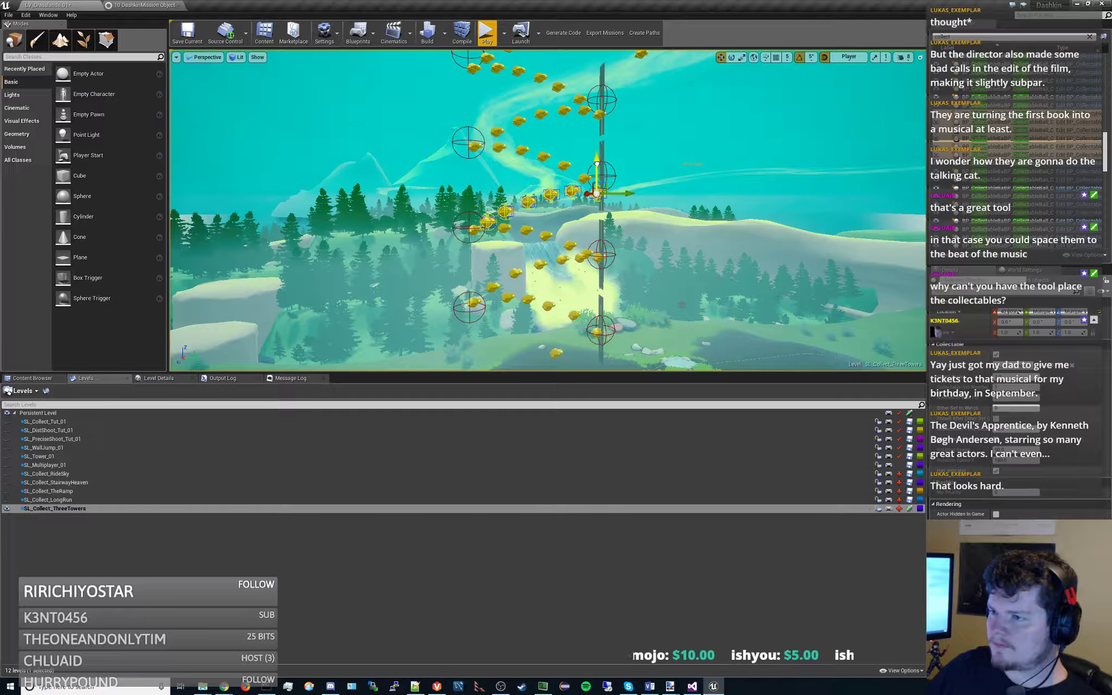
- Lower slightly the arc of six balls running from the waterfall-side pillar's third segment up to the opposite pillar's third segment
left_click(583, 178, "ctrl")
left_click(565, 165, "ctrl")
left_click(542, 156, "ctrl")
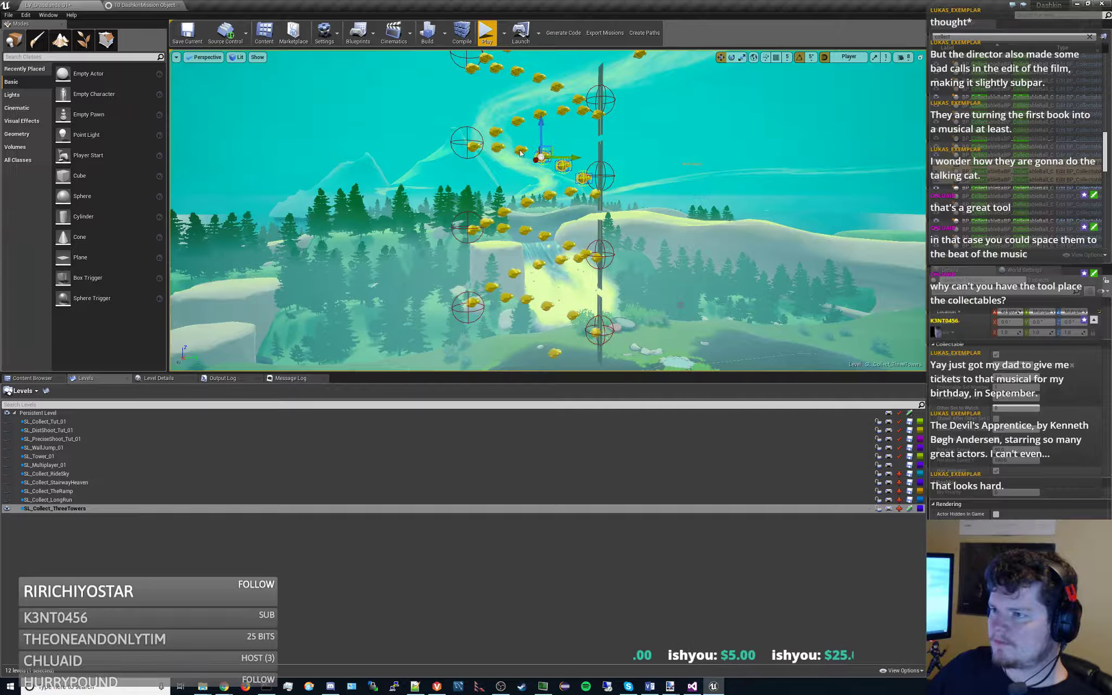
left_click(521, 150, "ctrl")
left_click(499, 147, "ctrl")
left_click(474, 146, "ctrl")
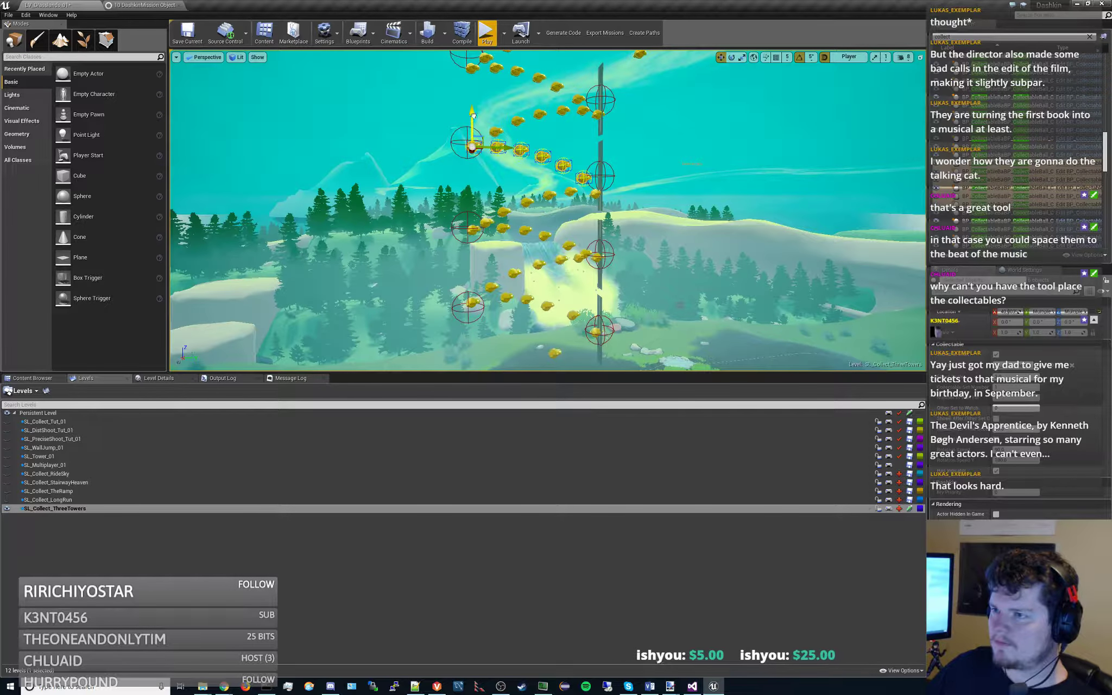
left_click_drag(473, 115, 473, 119)
- Lower slightly the next arc of six balls leading up to the top segment of the waterfall-side pillar
right_click_drag(655, 165, 675, 183)
left_click(492, 237)
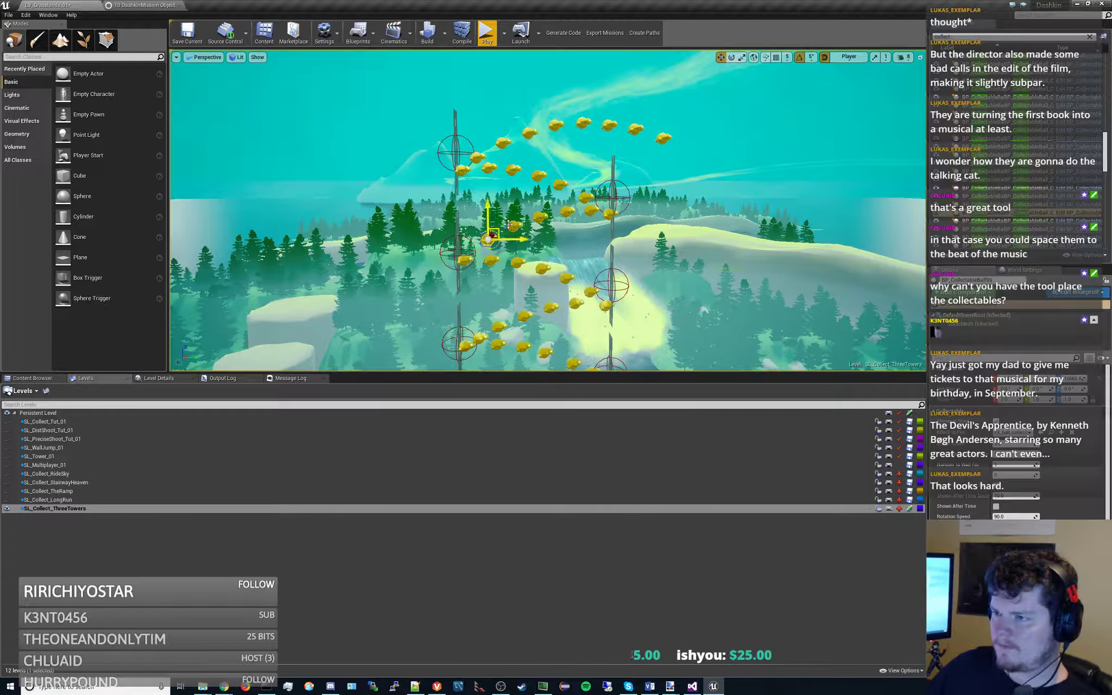
left_click(514, 225, "ctrl")
left_click(540, 217, "ctrl")
left_click(567, 211, "ctrl")
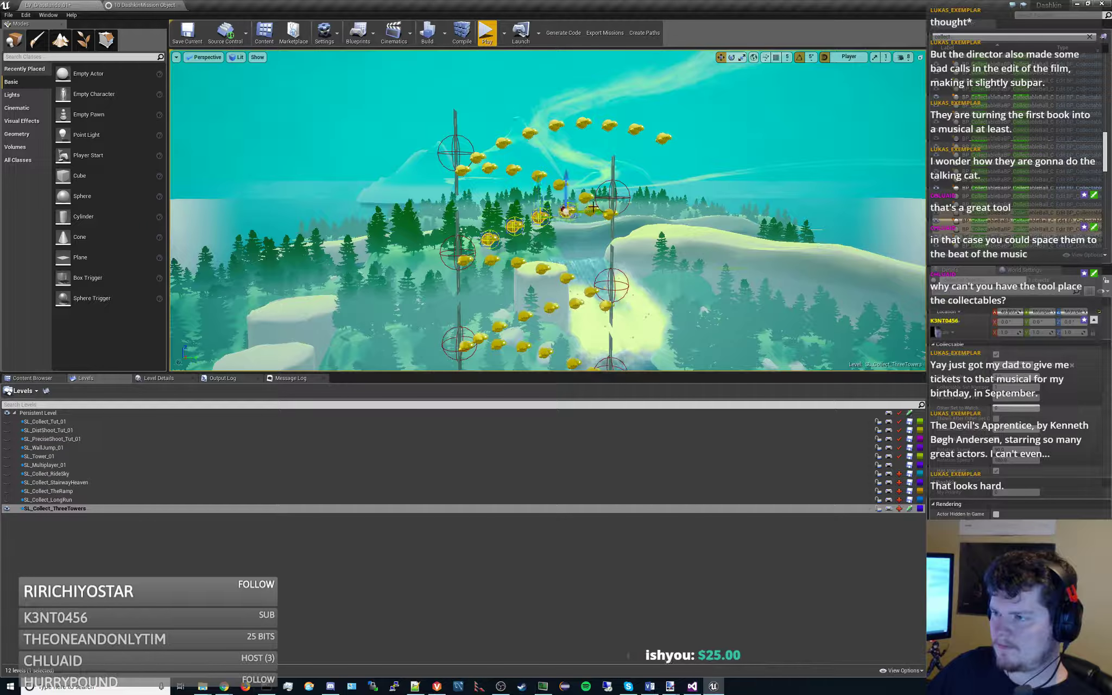
left_click(592, 208, "ctrl")
left_click(610, 215, "ctrl")
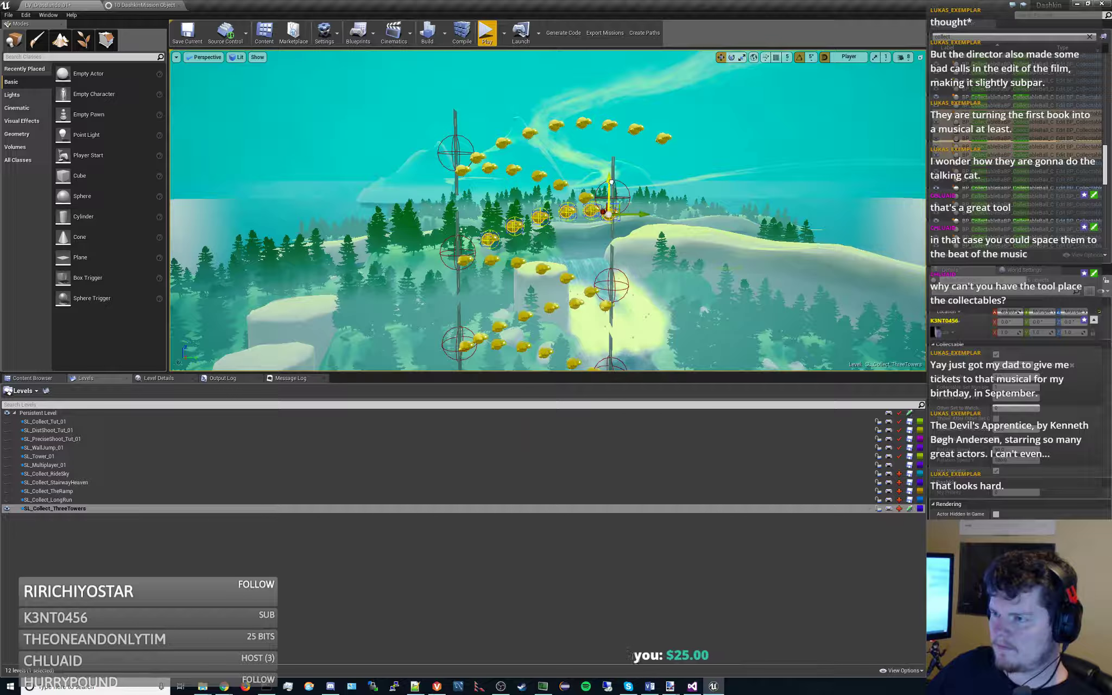
left_click_drag(611, 182, 612, 188)
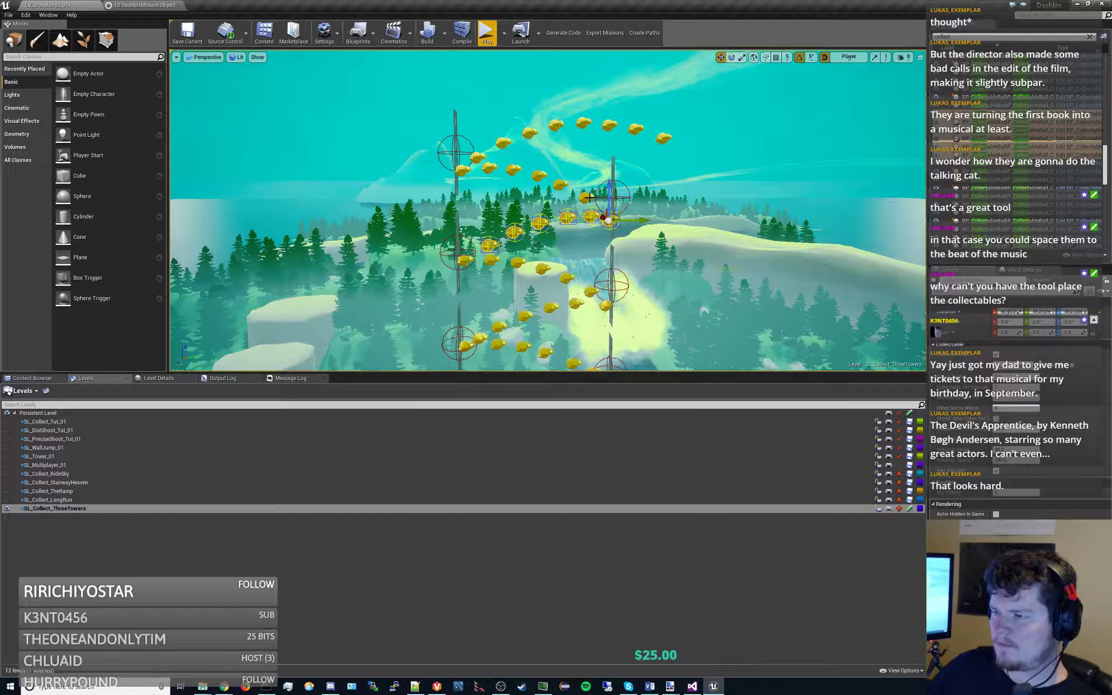
- Lower slightly the arc of six balls running from the waterfall-side pillar's top segment back to the top of the opposite pillar
left_click(587, 197)
left_click(561, 185, "ctrl")
left_click(539, 175, "ctrl")
left_click(512, 170, "ctrl")
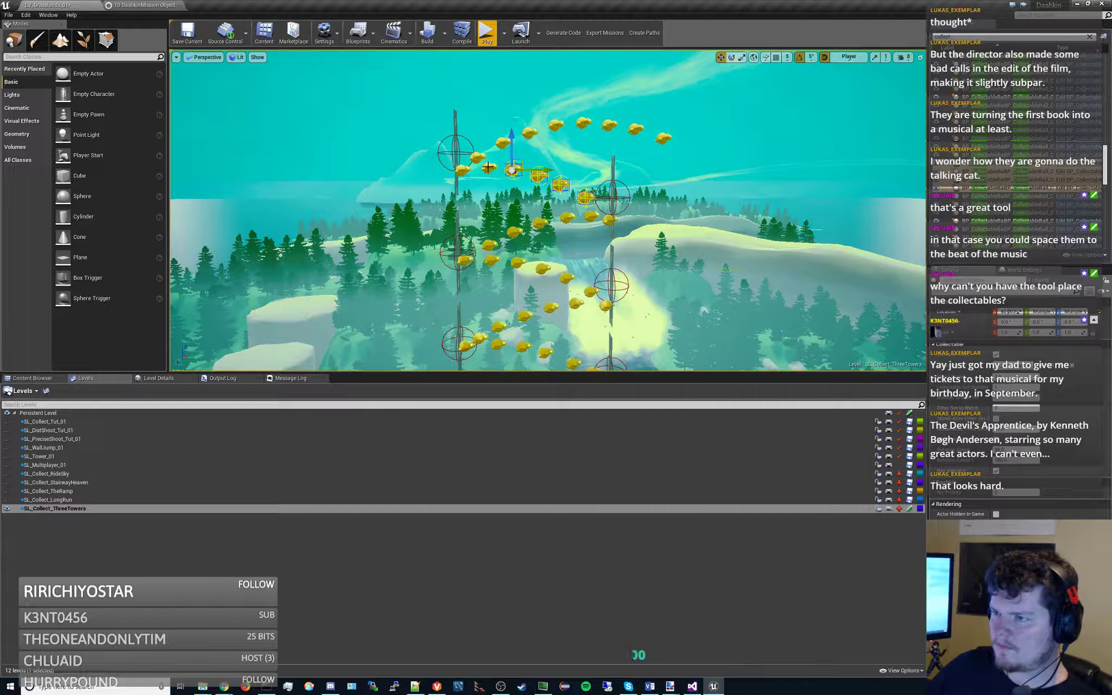
left_click(488, 168, "ctrl")
left_click(462, 170, "ctrl")
left_click_drag(462, 140, 462, 144)
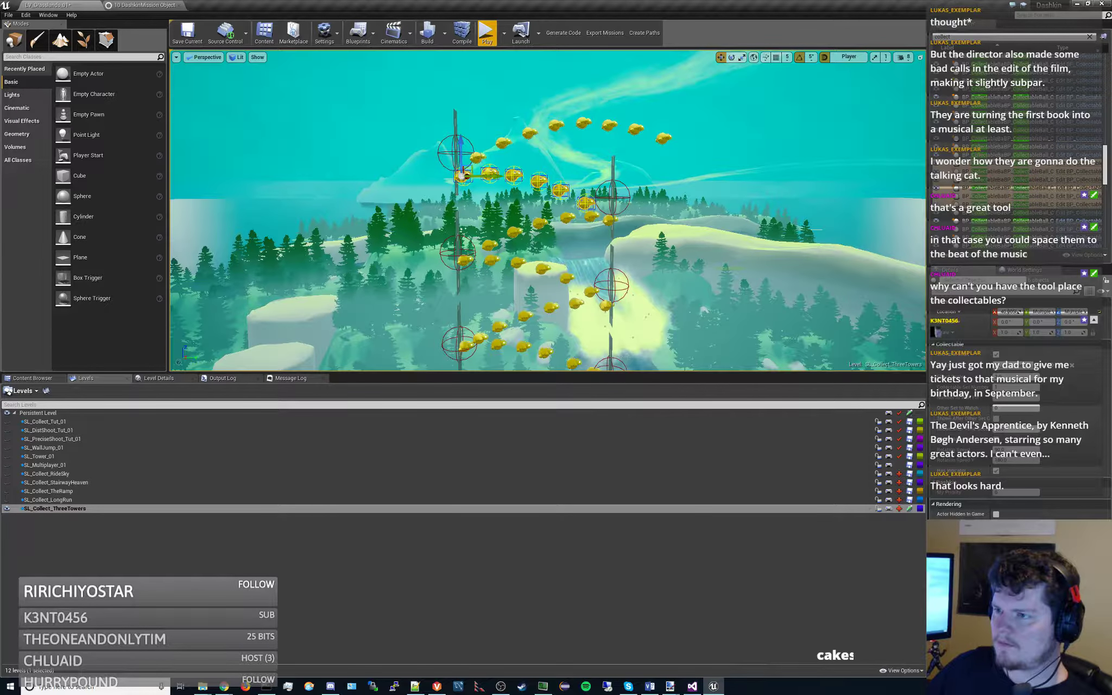
- Lower slightly the final arc of eight balls that leads from the top of the opposite pillar out over the waterfall-side pillar
left_click(477, 157)
left_click(503, 143, "ctrl")
left_click(529, 133, "ctrl")
left_click(557, 125, "ctrl")
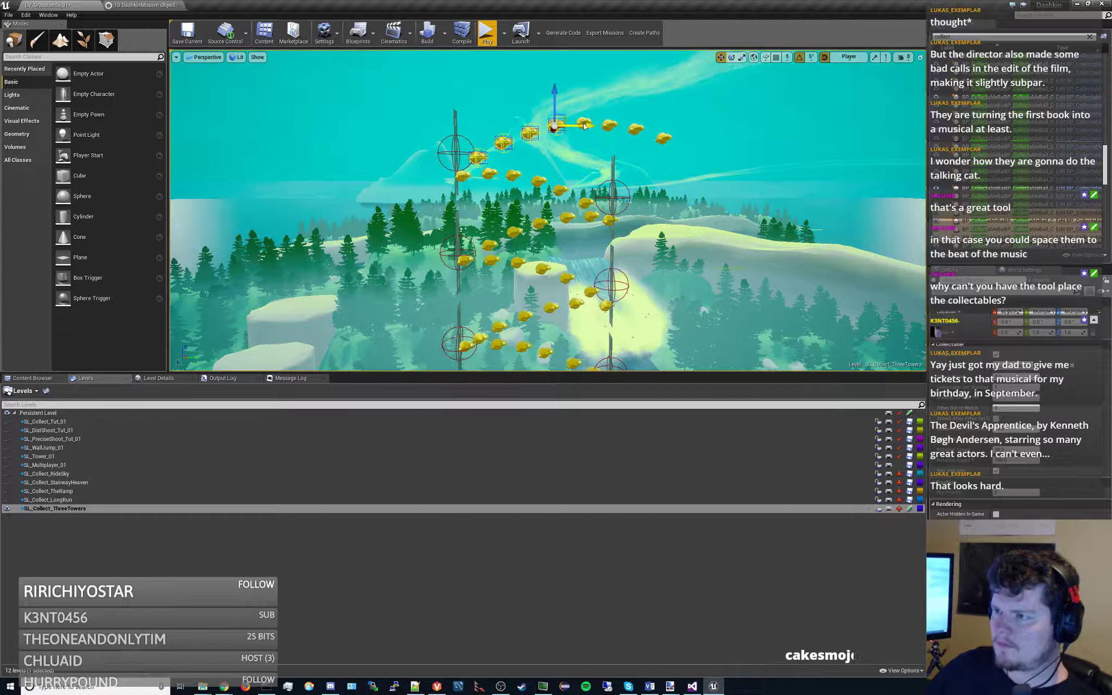
left_click(585, 124, "ctrl")
left_click(609, 124, "ctrl")
left_click(635, 129, "ctrl")
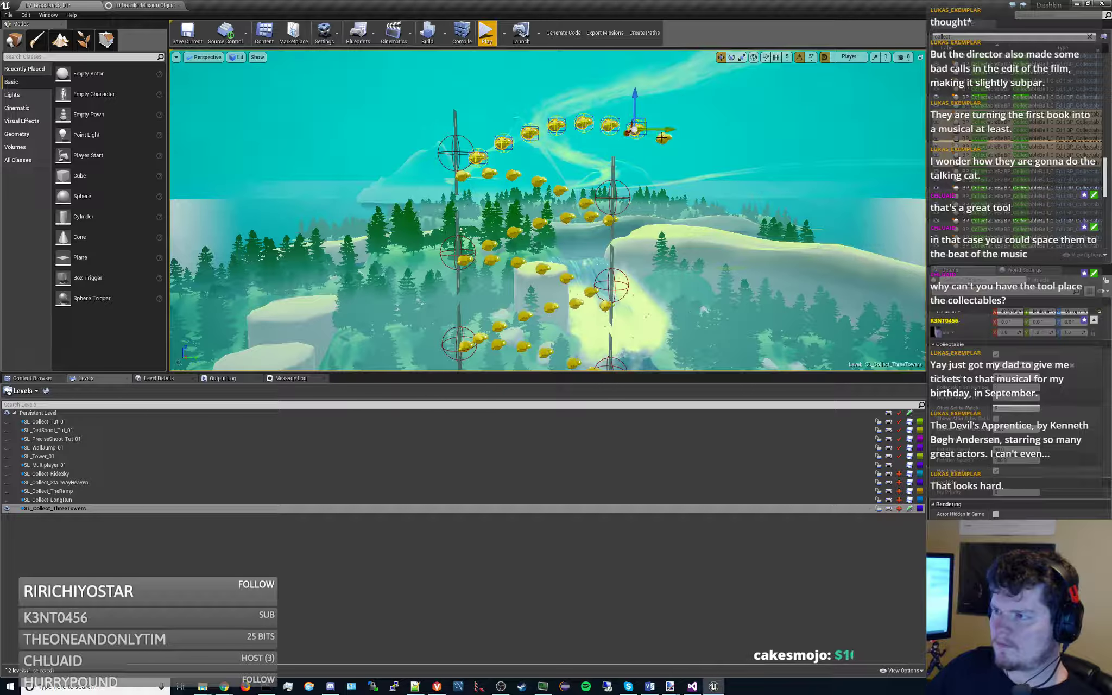
left_click(663, 138, "ctrl")
left_click_drag(664, 104, 663, 109)
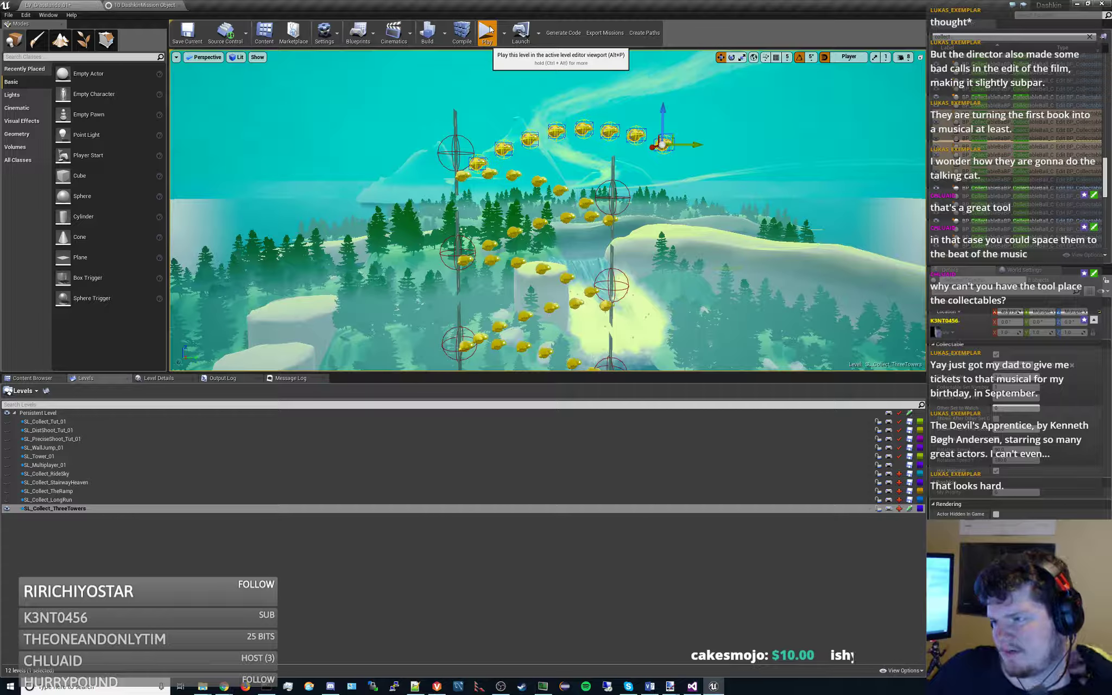
- Playtest the Three Towers mission with the lowered ball arcs, running and wall jumping along the trail, and end the session
left_click(487, 34)
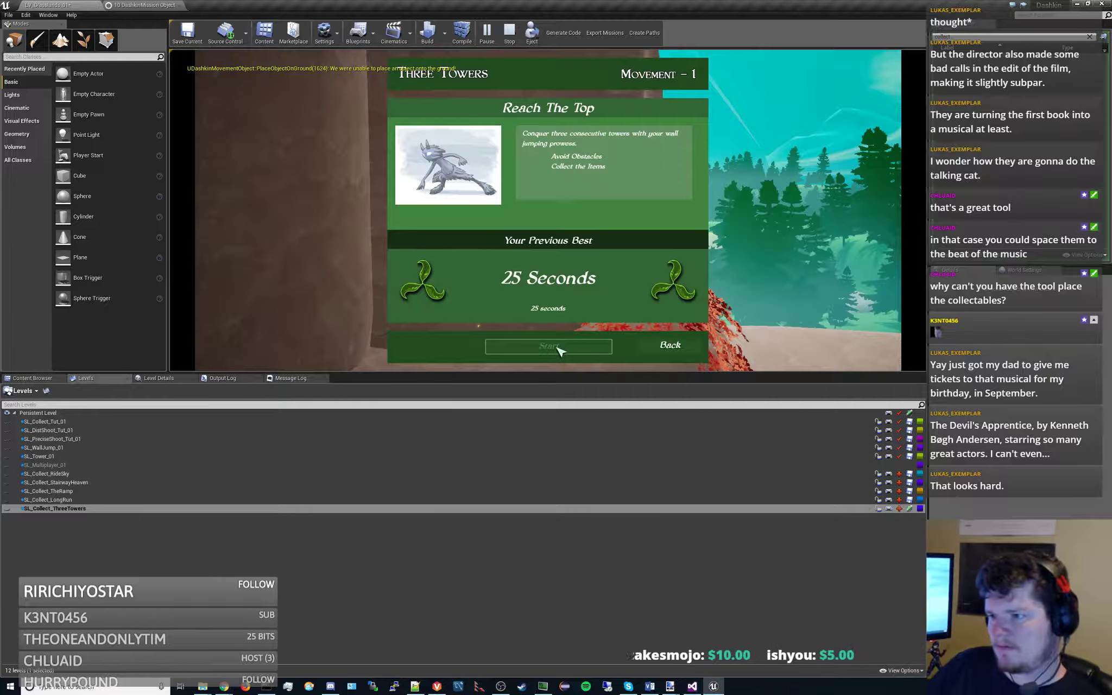
left_click(559, 351)
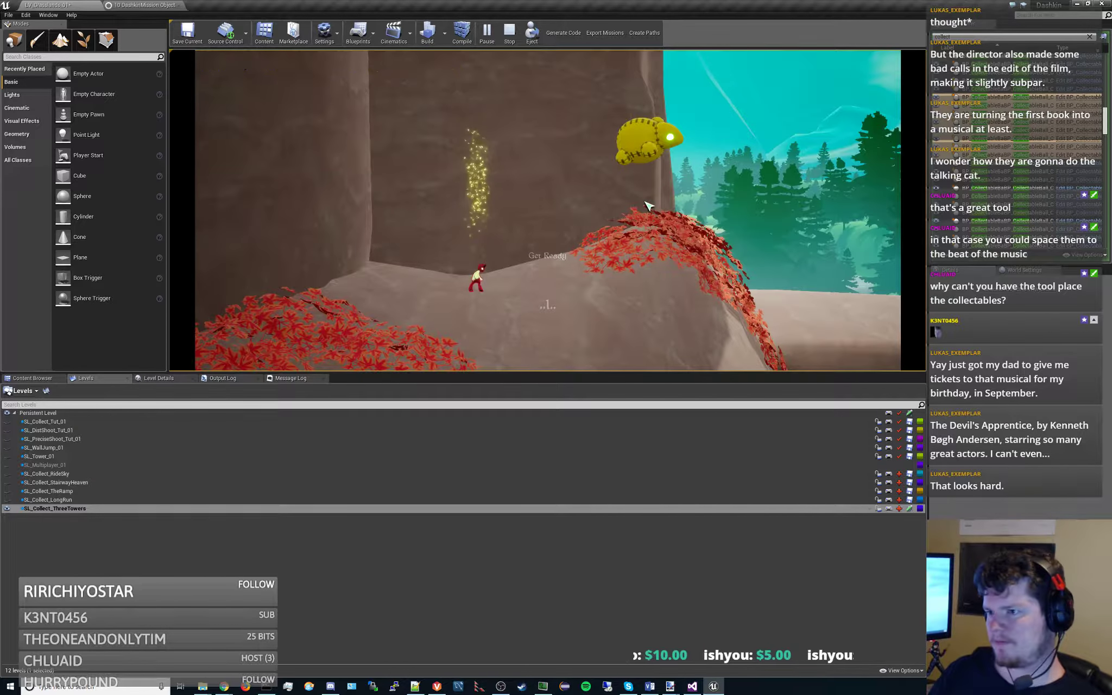
key("d")
key("space")
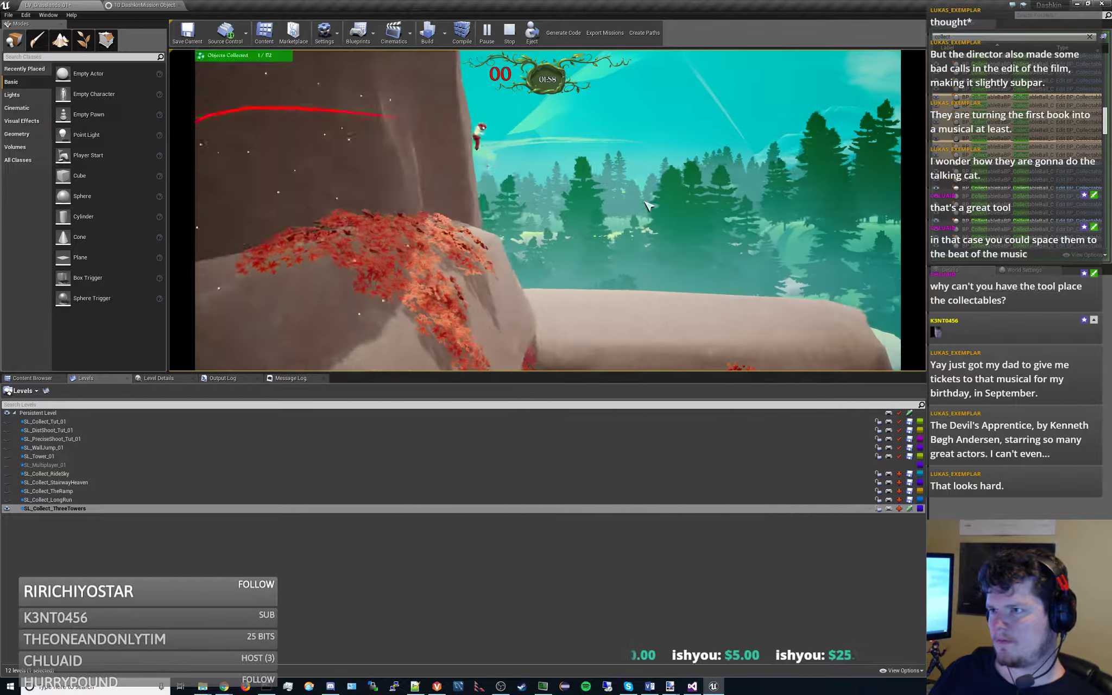
key("d")
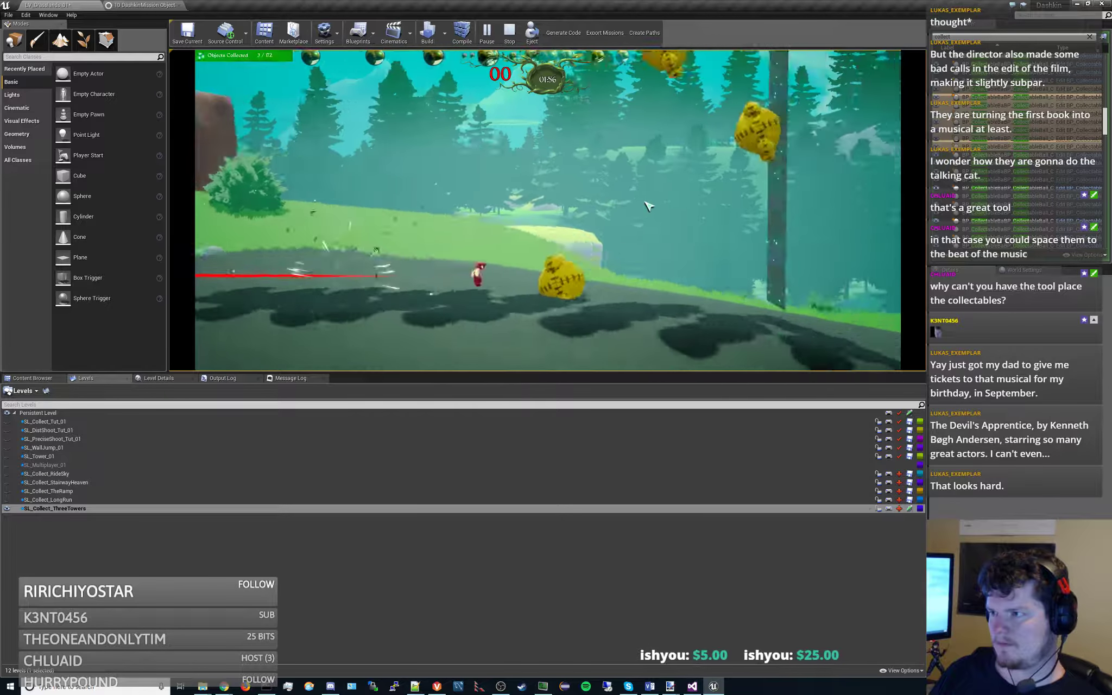
key("space")
key("a")
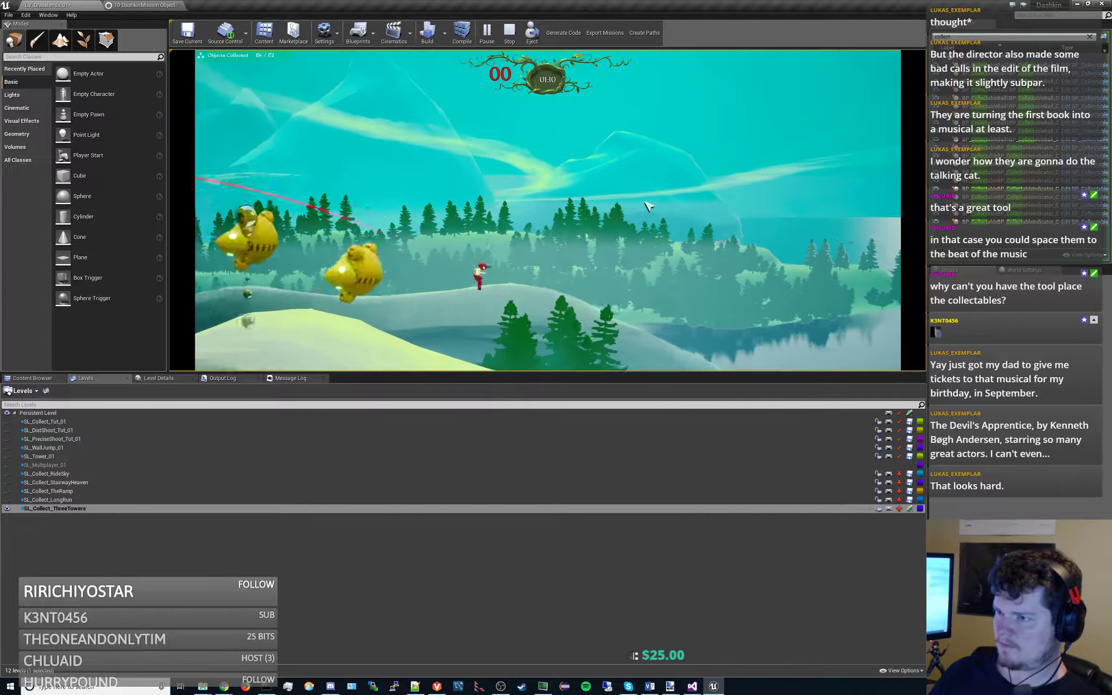
key("Escape")
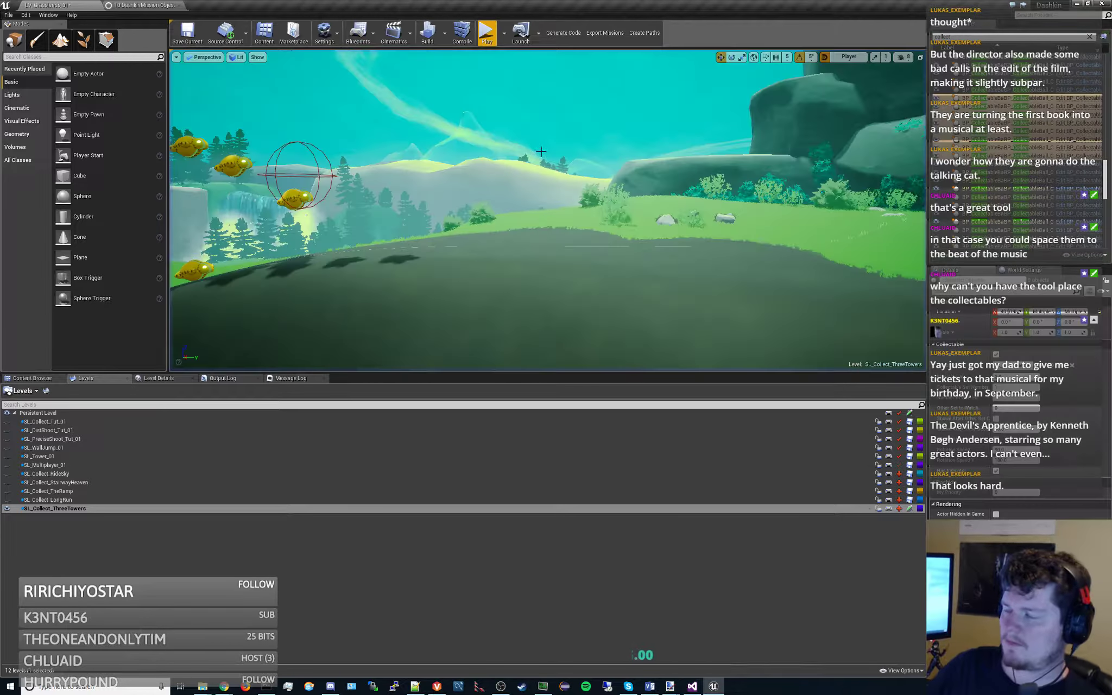
- Select the second segment from the bottom on the wall-jump pillar nearest the large rock cliff
right_click_drag(547, 211, 456, 234)
key("w")
mouse_move(658, 175)
right_mouse_down()
mouse_move(630, 175)
mouse_move(674, 175)
mouse_move(659, 175)
right_mouse_up()
left_click(656, 128)
key("s")
right_click_drag(674, 224, 661, 284)
key("w")
left_click(596, 244)
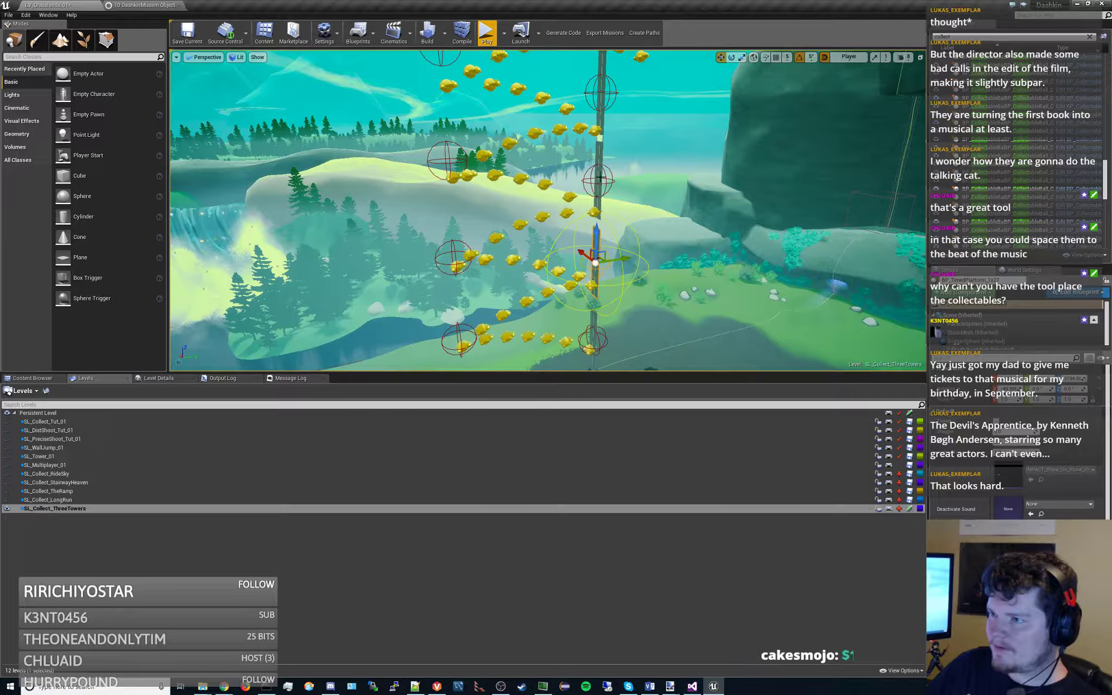
- Add the two spheres higher up the tower's pole to the selection and playtest the Three Towers mission, ending the play session
left_click(600, 161, "ctrl")
left_click(602, 69, "ctrl")
scroll(600, 73, "down", 3)
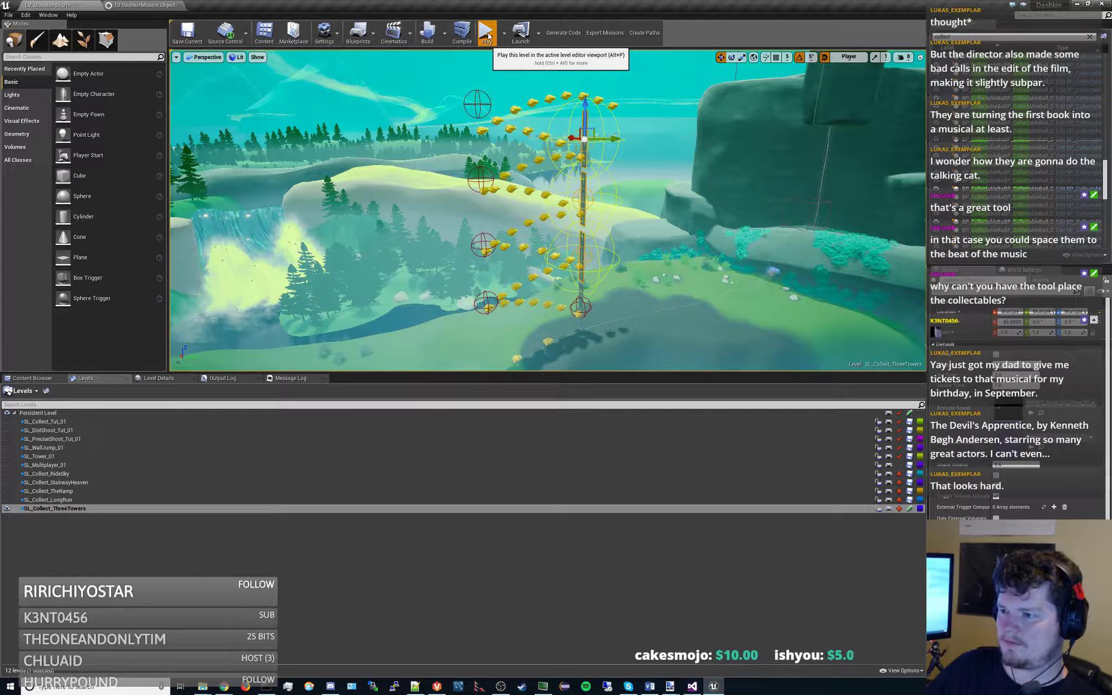
left_click(487, 33)
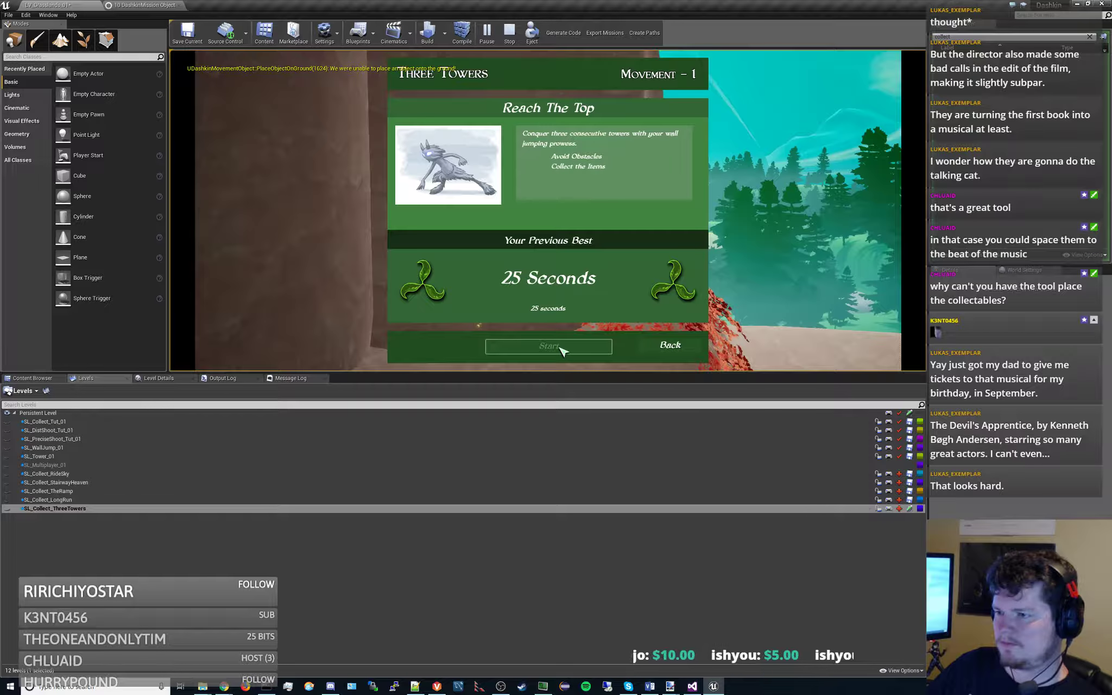
left_click(565, 348)
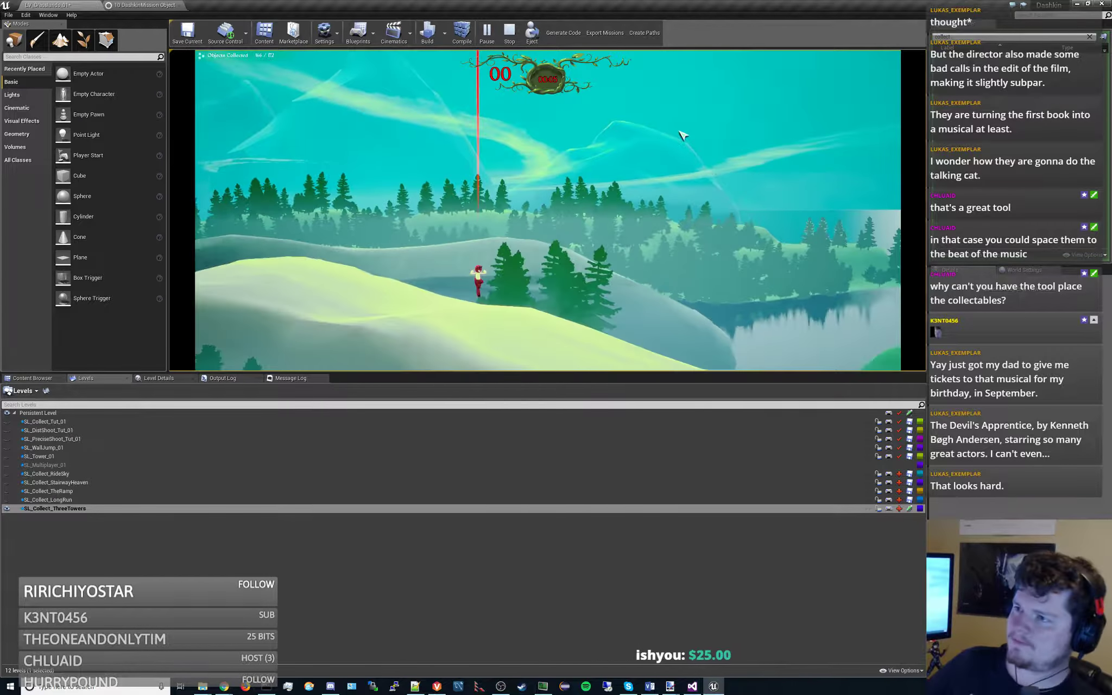
left_click(511, 34)
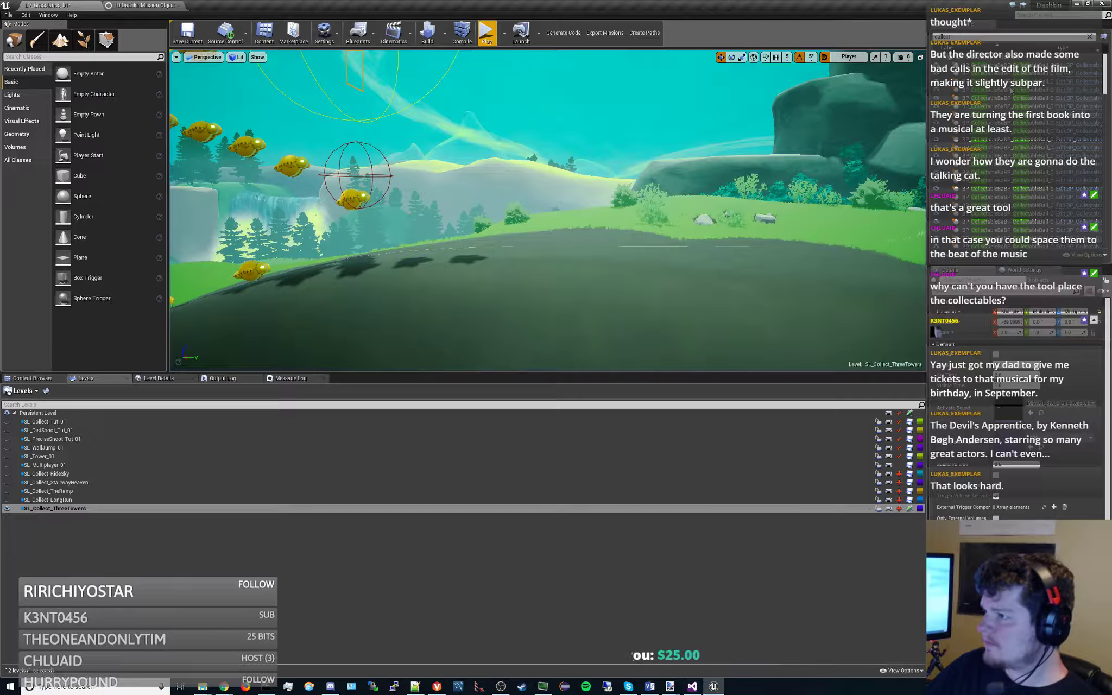
- Set the win condition threshold of MS_Movement_1_2 to 166 in the mission grid and save the mission assets
left_click(142, 4)
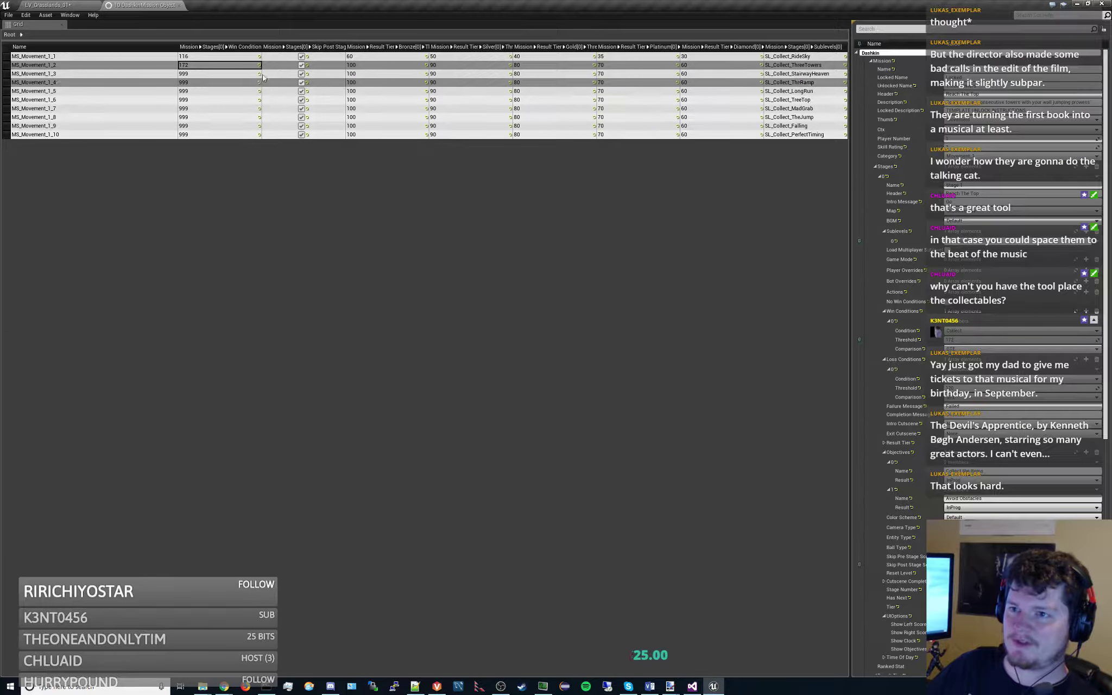
left_click(230, 65)
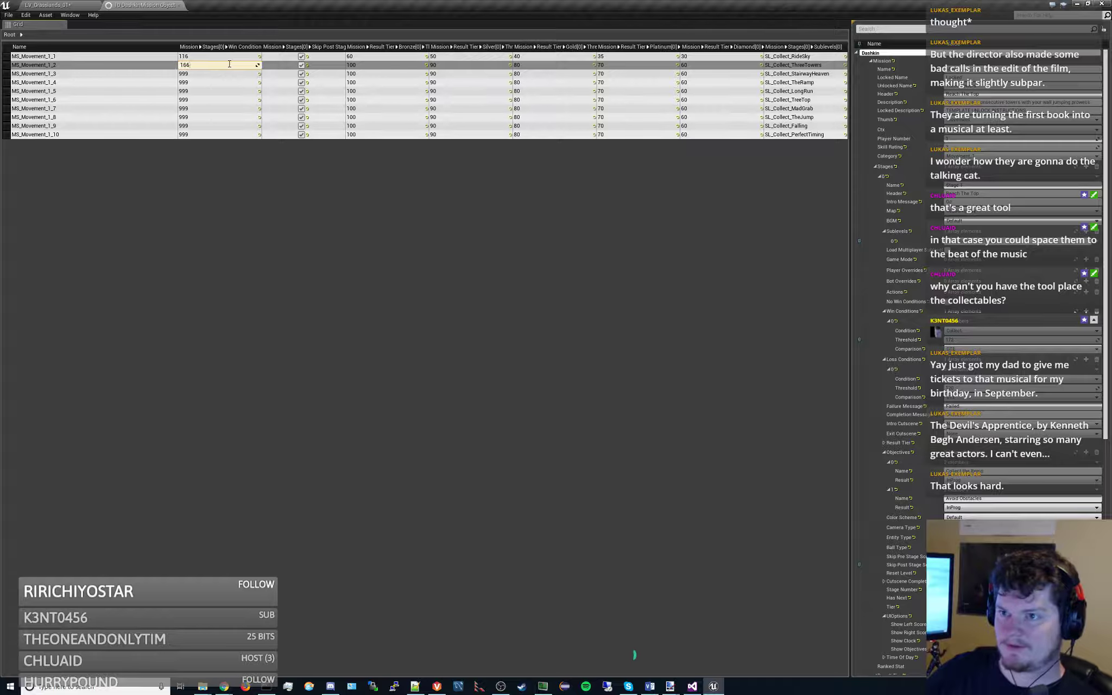
key("Return")
key("ctrl+s")
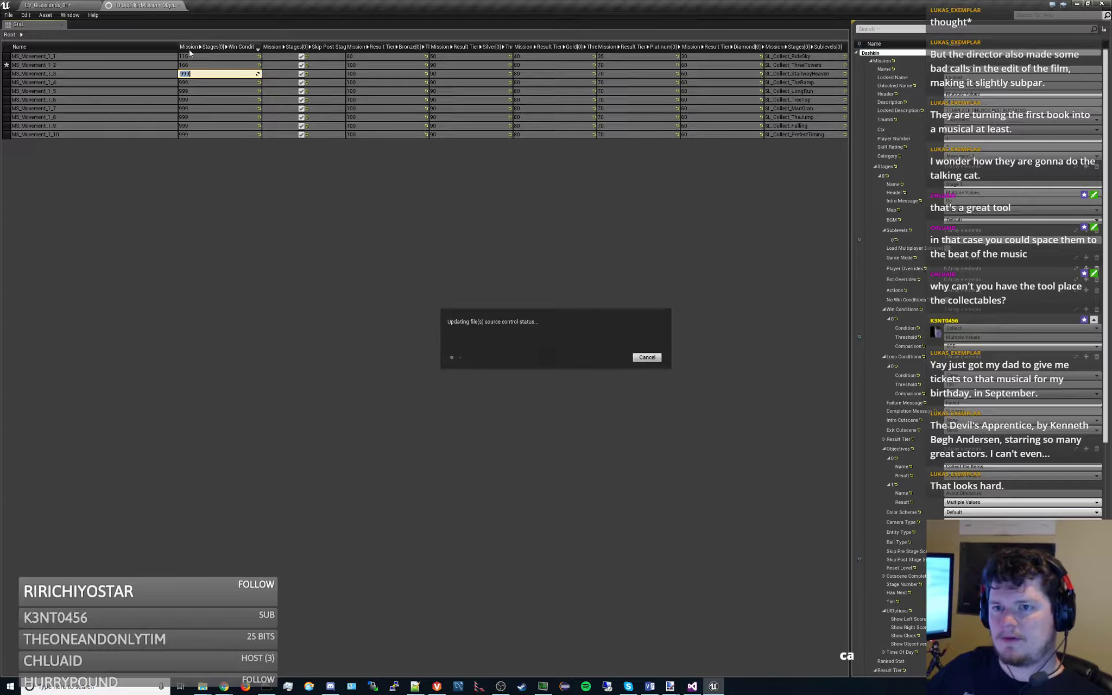
- Return to the level and playtest the Three Towers mission through to its results screen, and end the play session
left_click(59, 5)
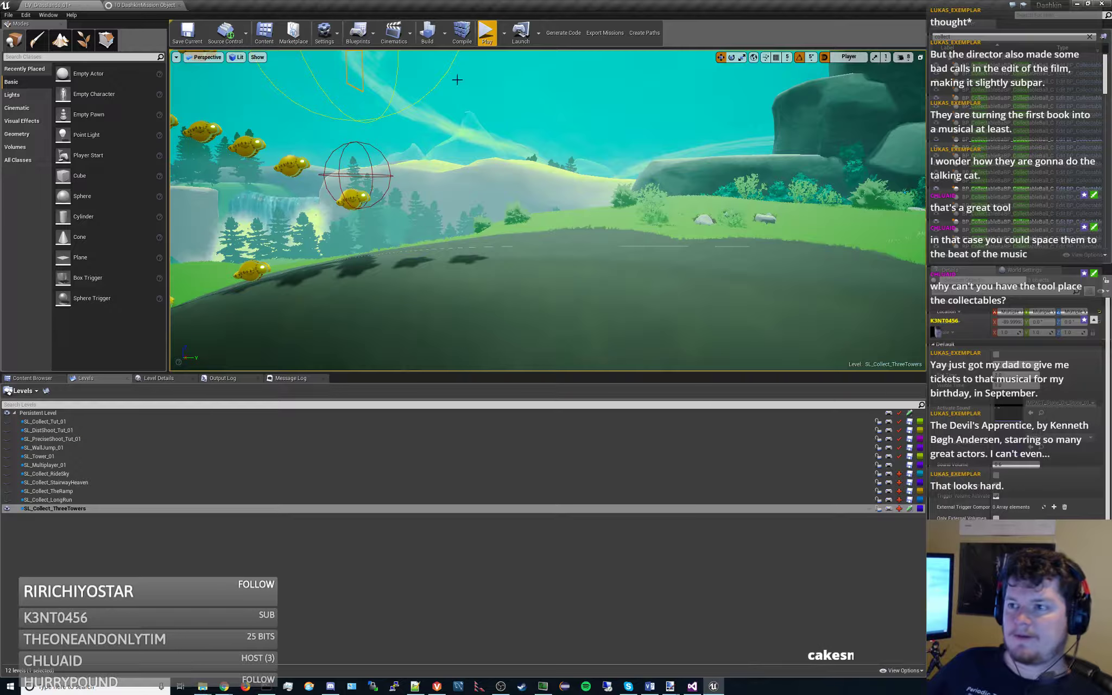
mouse_move(488, 185)
right_mouse_down()
mouse_move(359, 157)
mouse_move(467, 119)
mouse_move(478, 179)
right_mouse_up()
key("w")
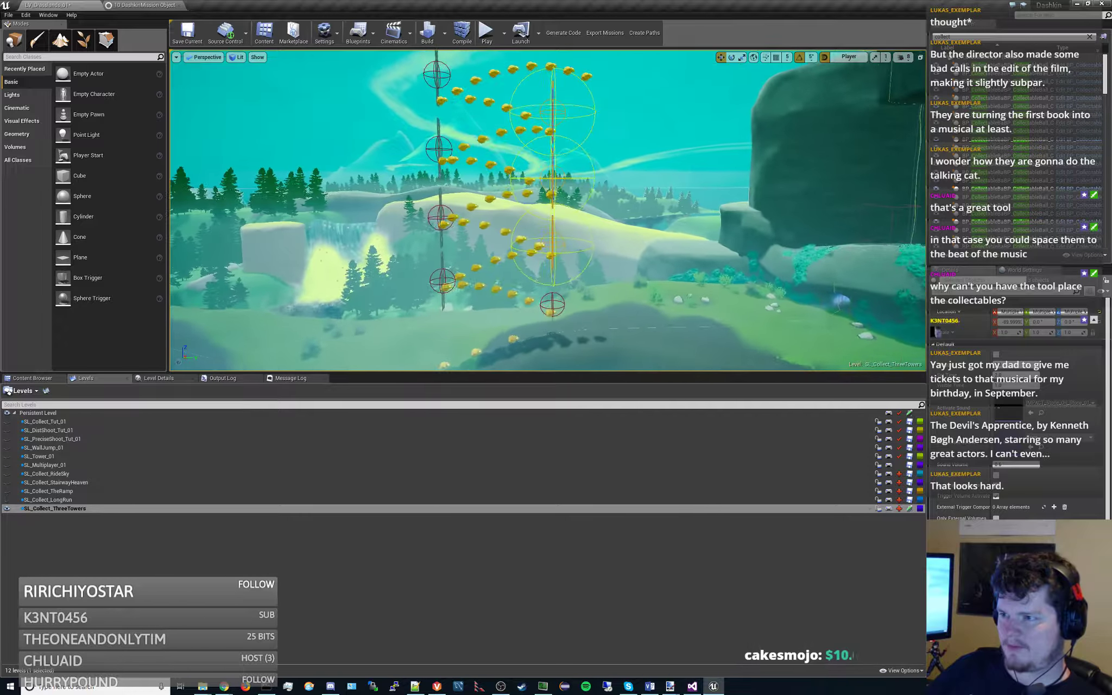
key("s")
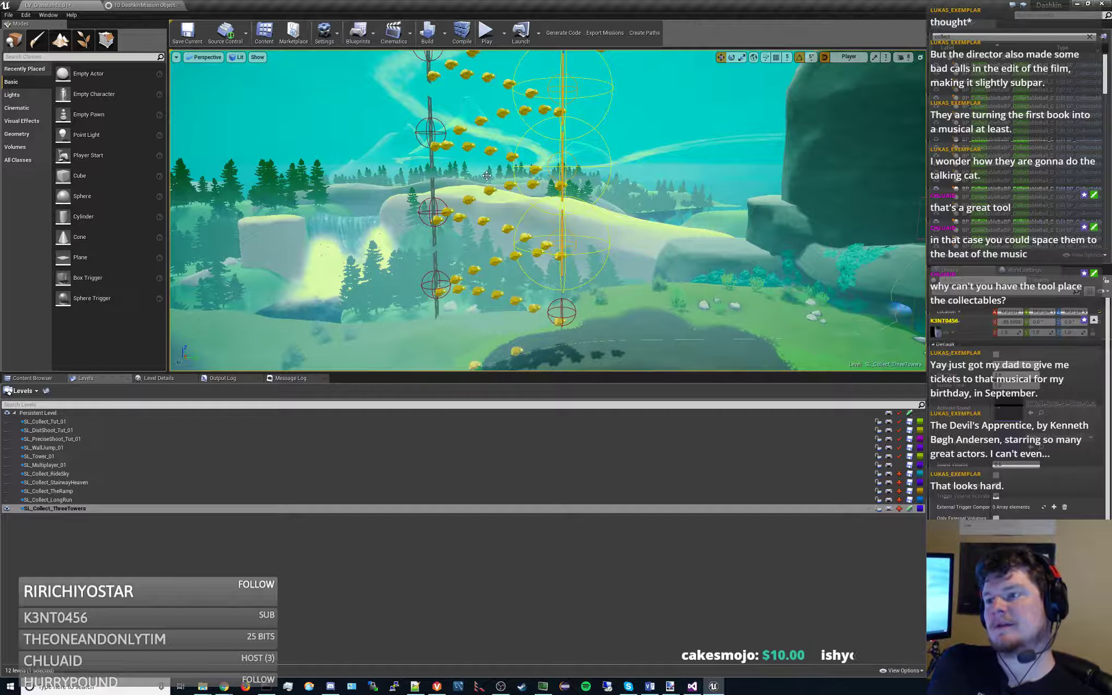
left_click(493, 35)
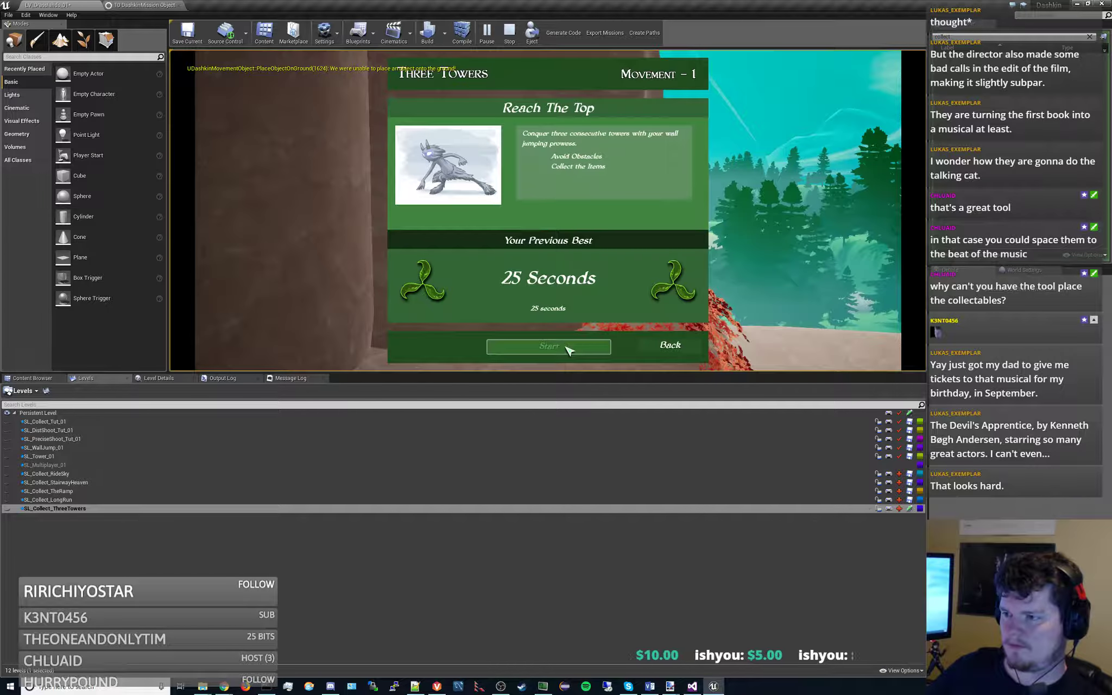
left_click(567, 350)
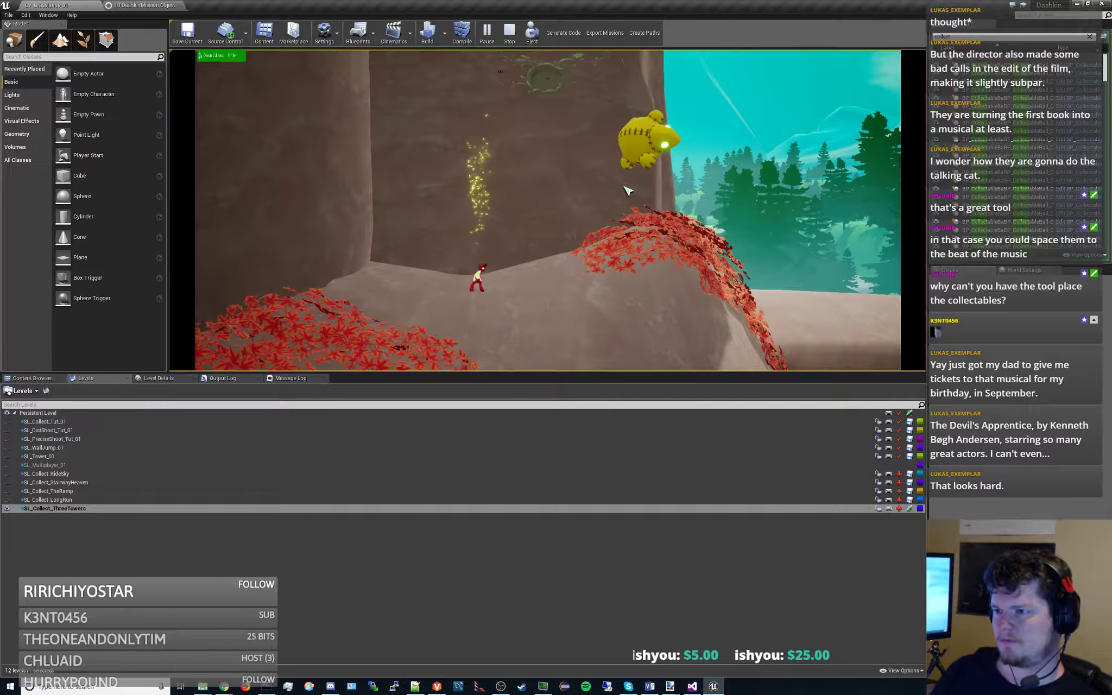
key("space")
key("w")
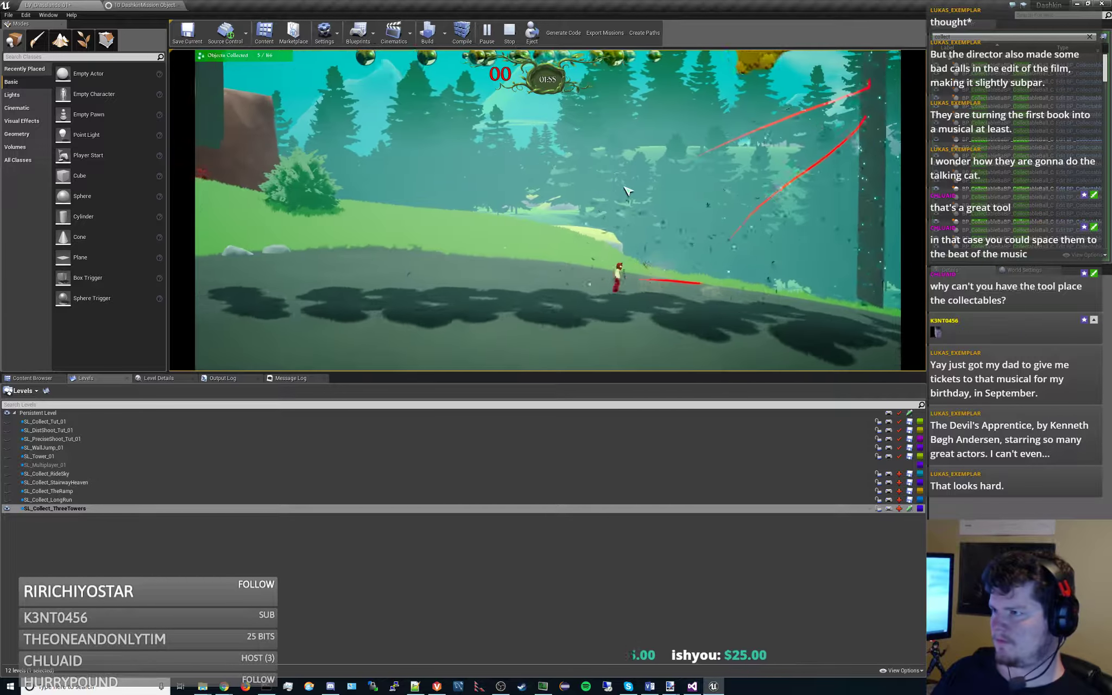
key("space")
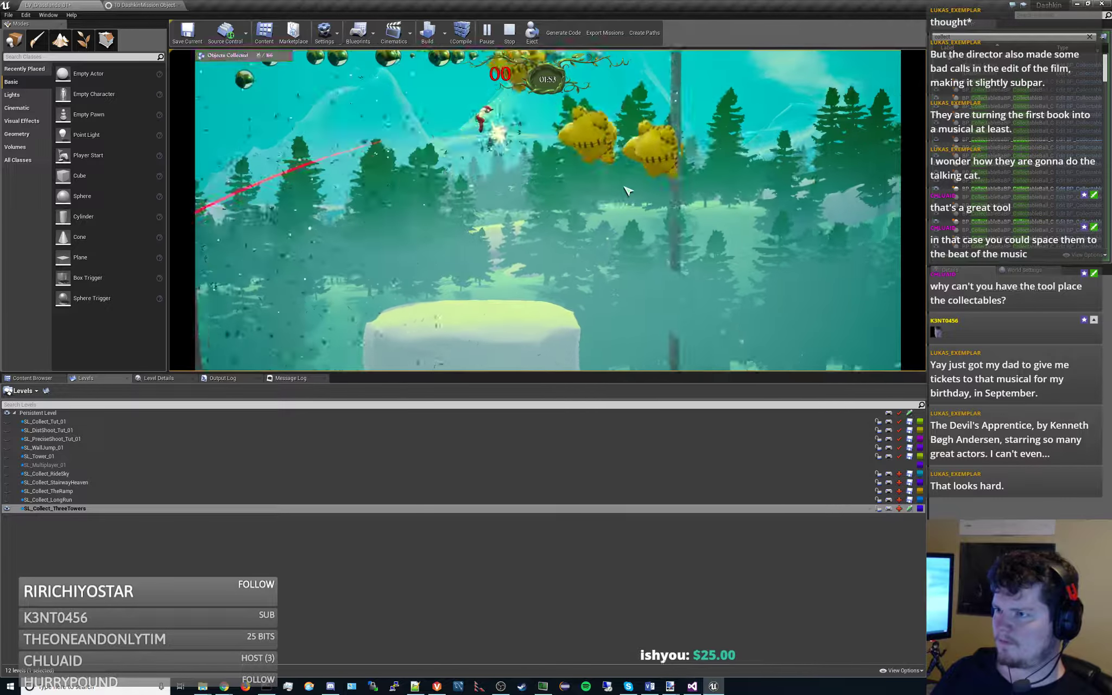
key("space")
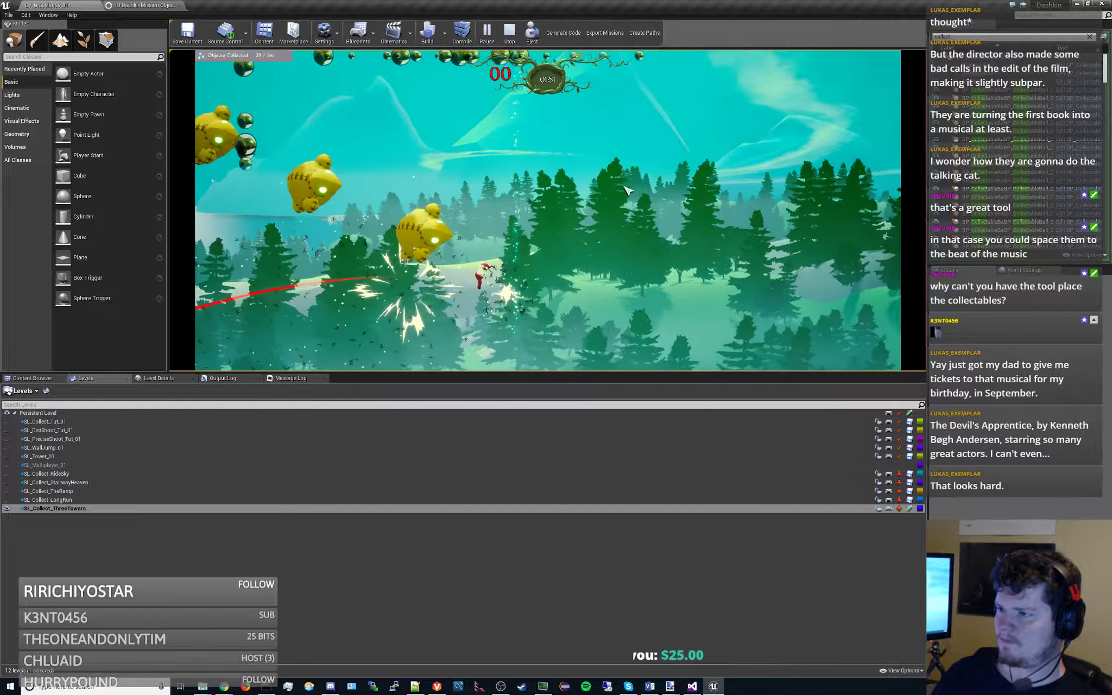
key("w")
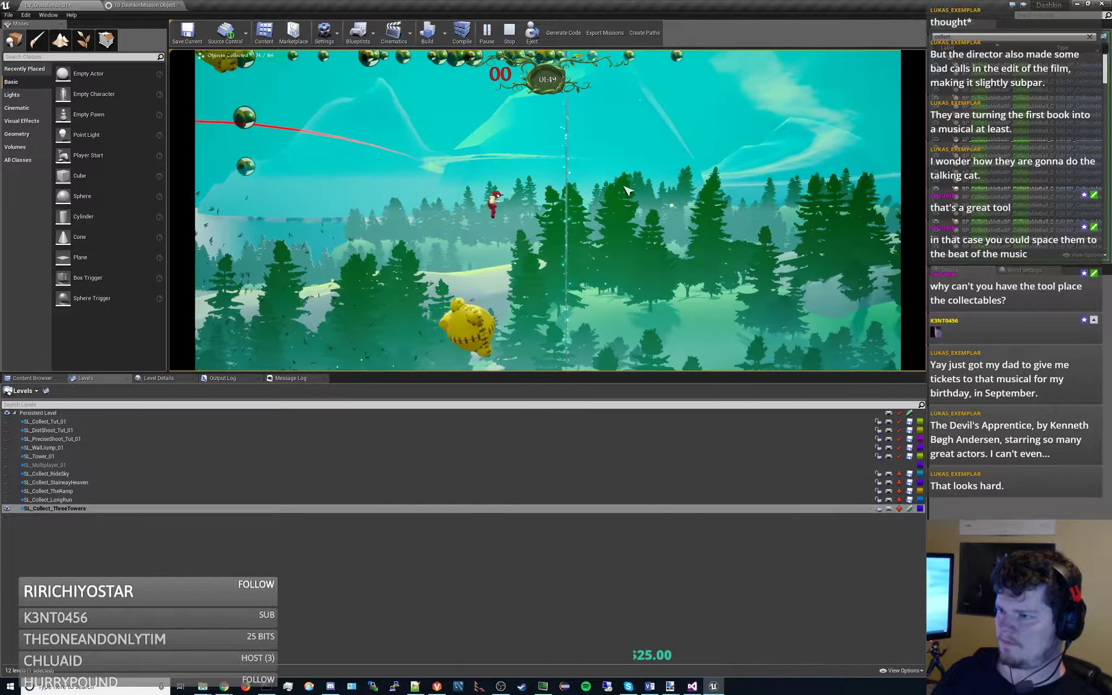
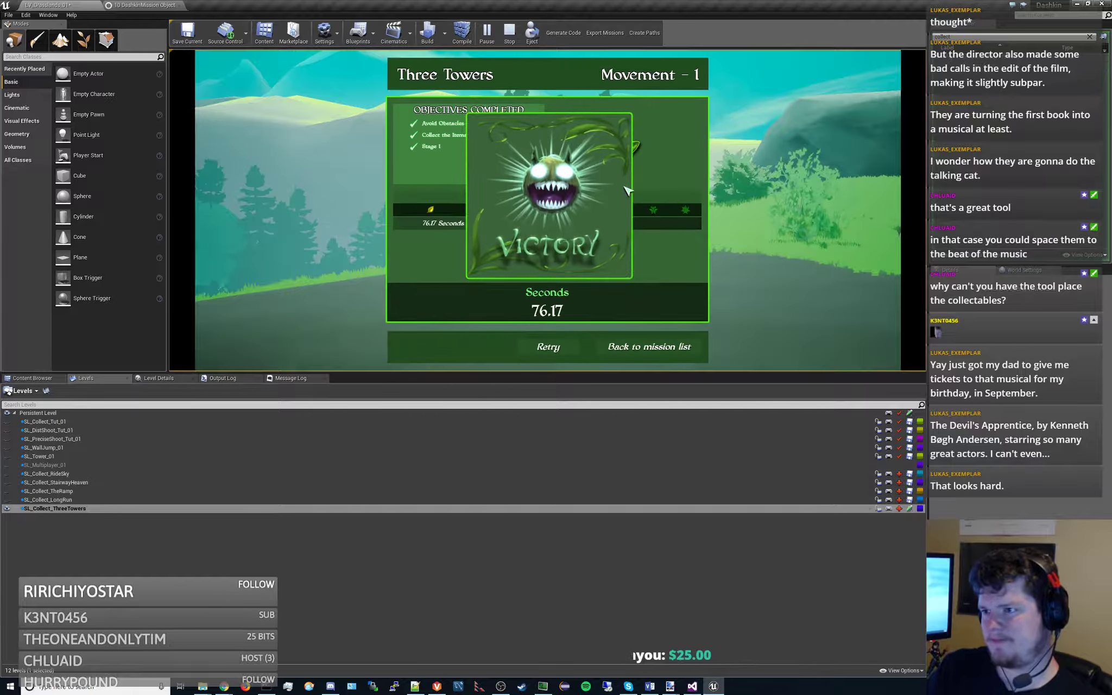
left_click(518, 37)
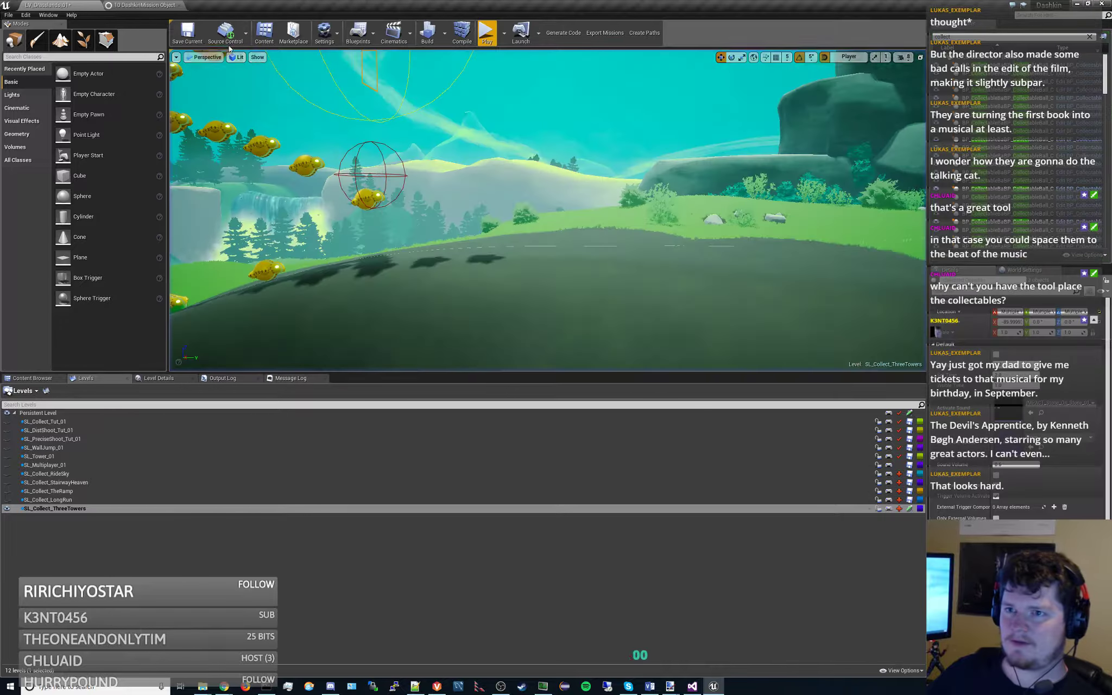
- Set the MS_Movement_1_2 result tier thresholds to 90 for Bronze and 80 for Silver in the mission grid
left_click(144, 5)
left_click(371, 65)
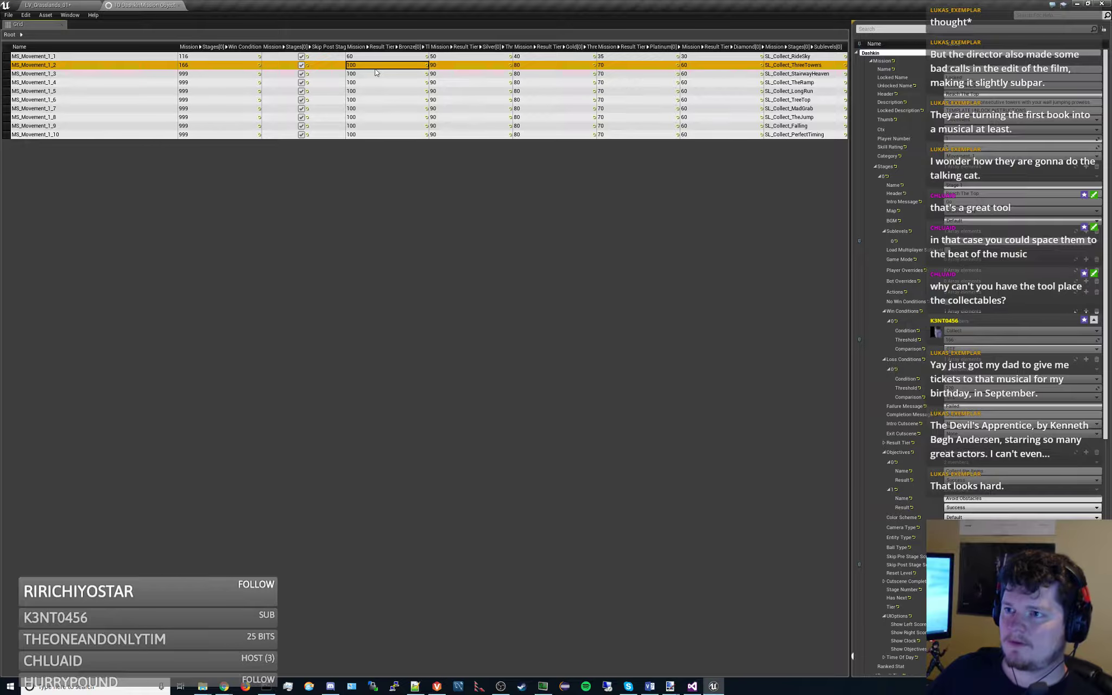
left_click(371, 64)
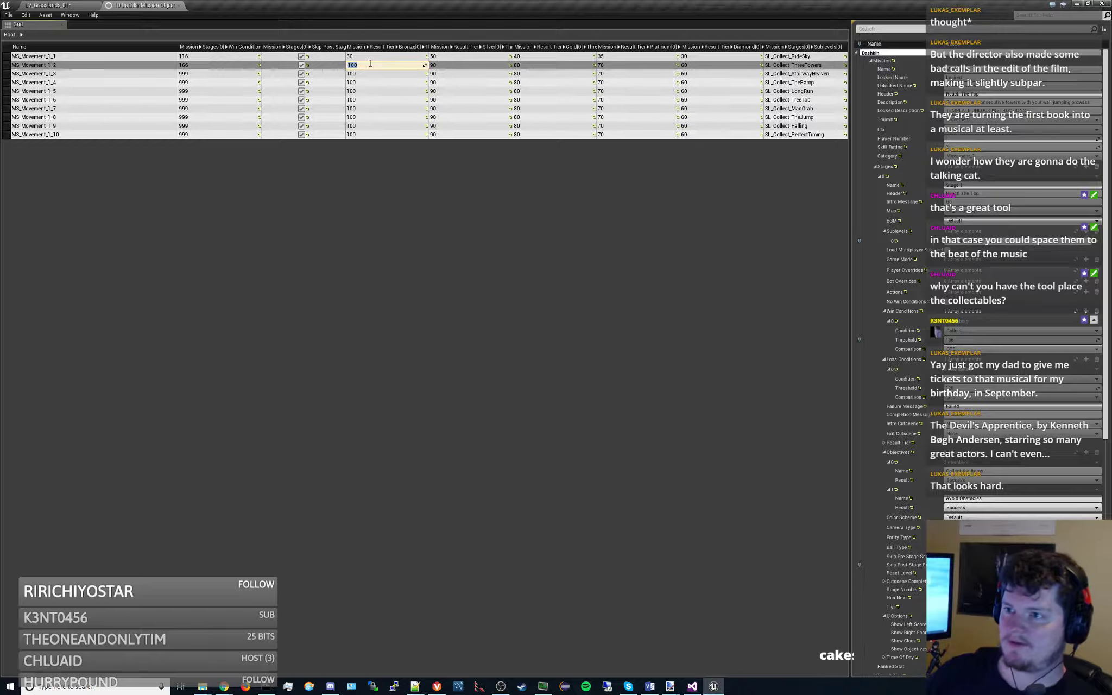
key("Return")
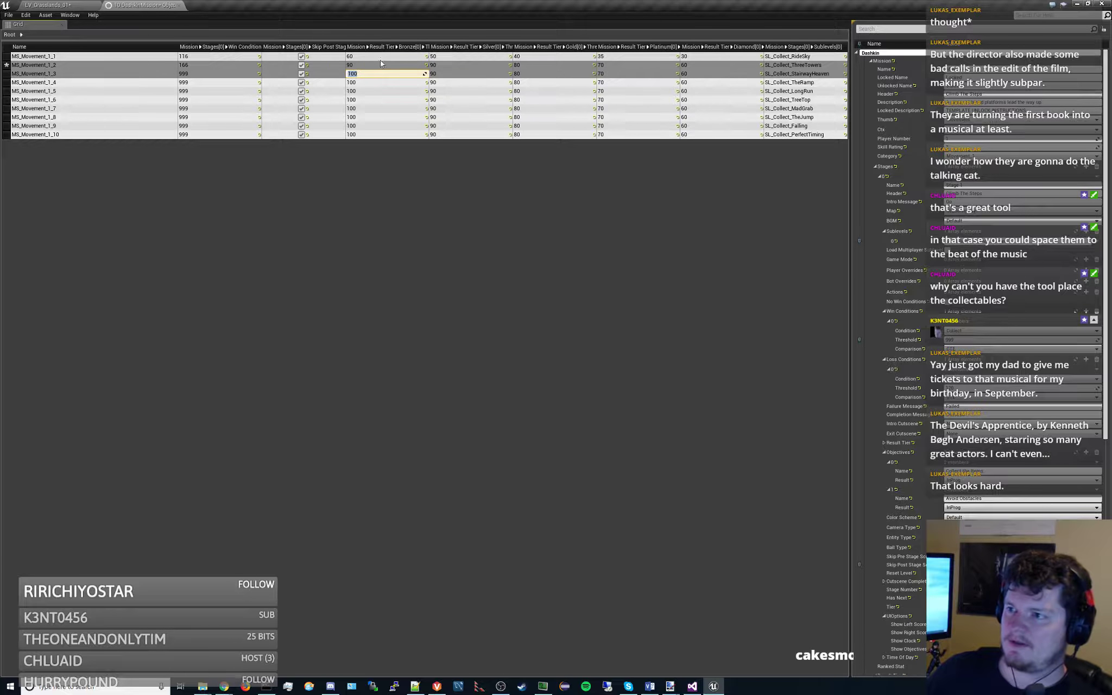
left_click(454, 64)
left_click(456, 64)
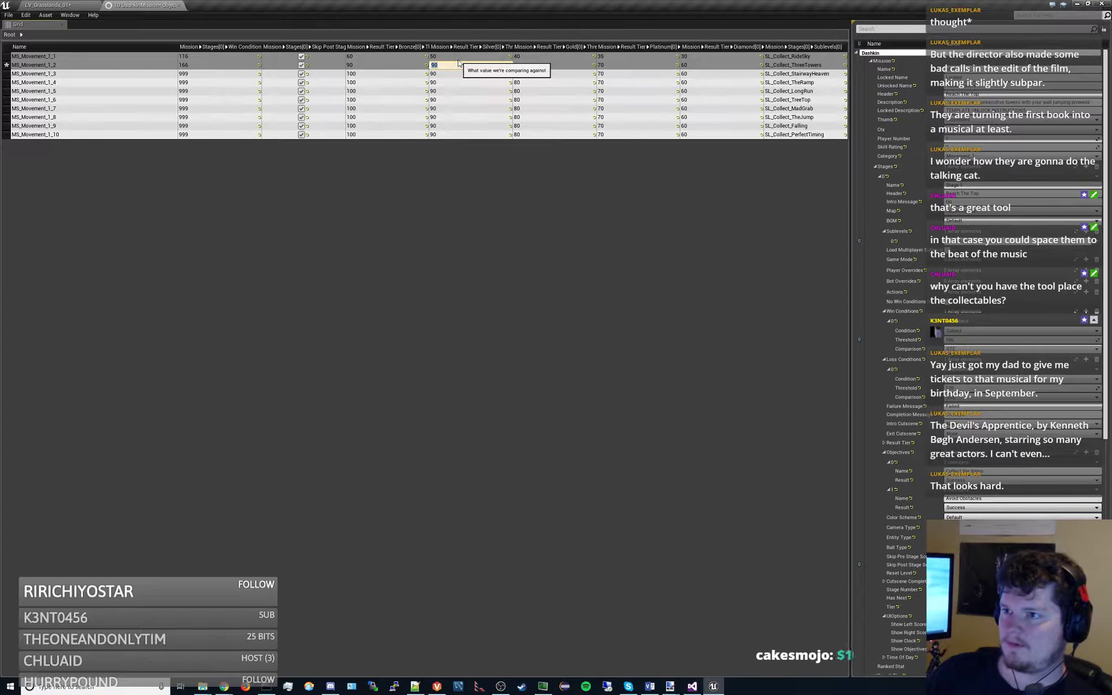
type("80")
- Set the Gold result tier threshold of MS_Movement_1_2 to 75 and save the mission assets
left_click(534, 65)
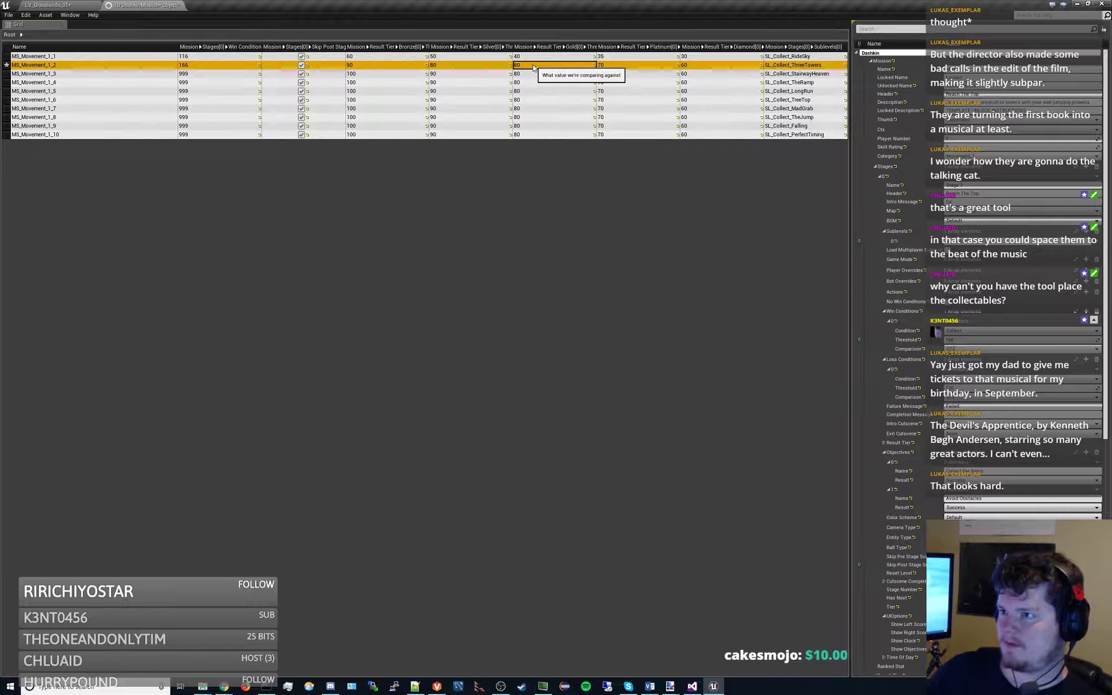
left_click(533, 66)
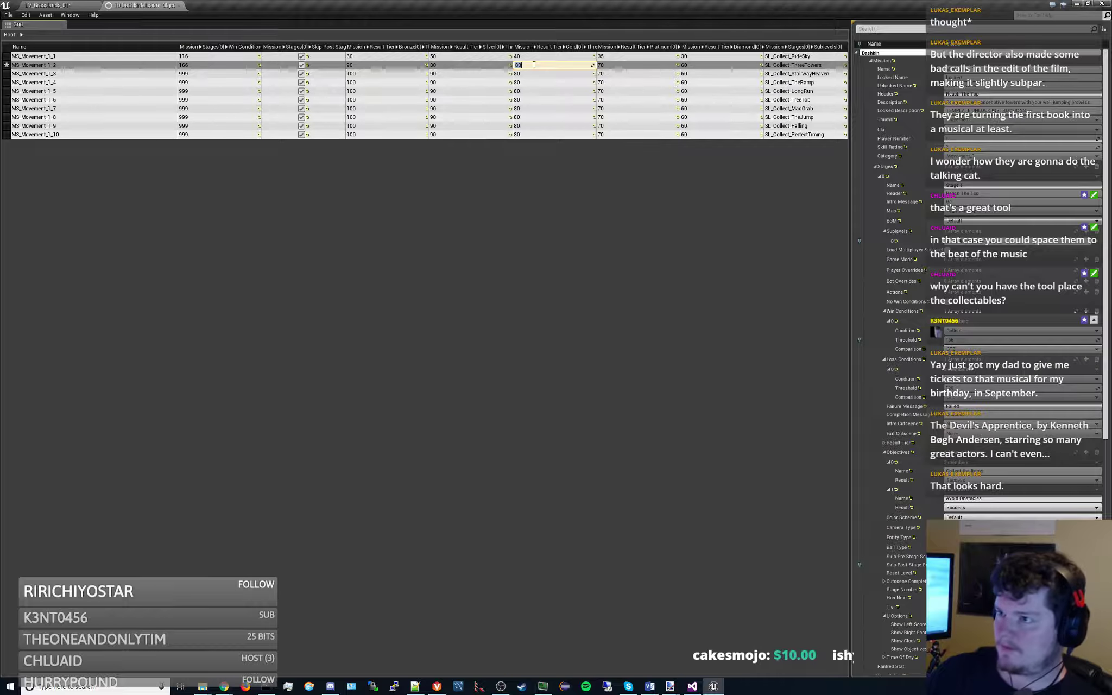
type("75")
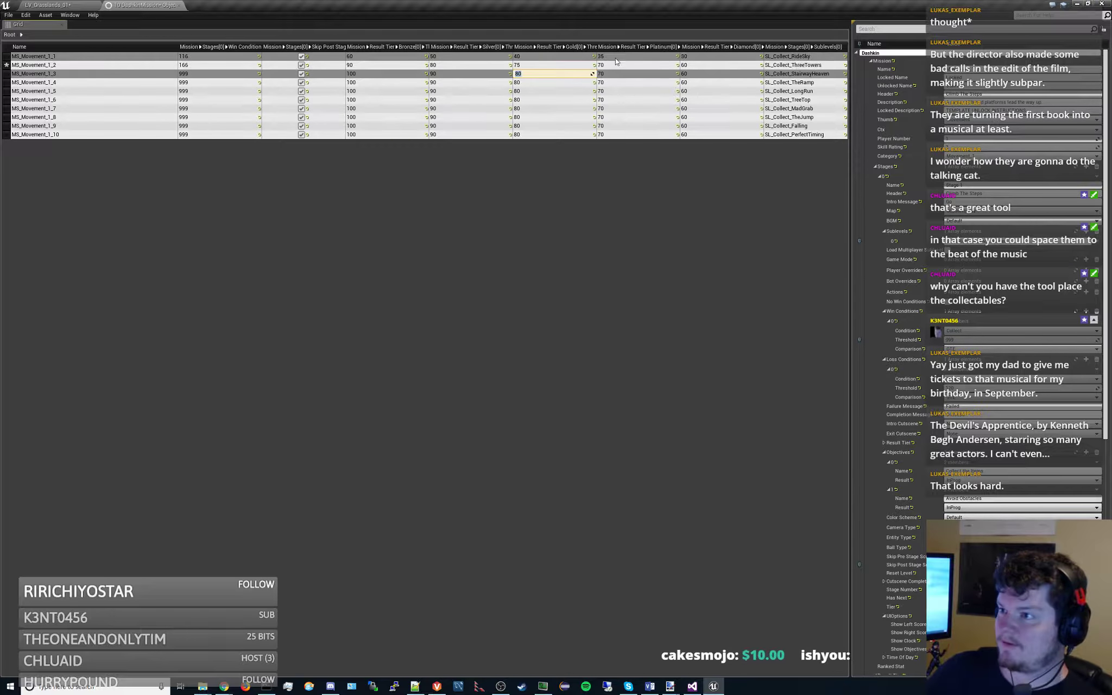
left_click(694, 66)
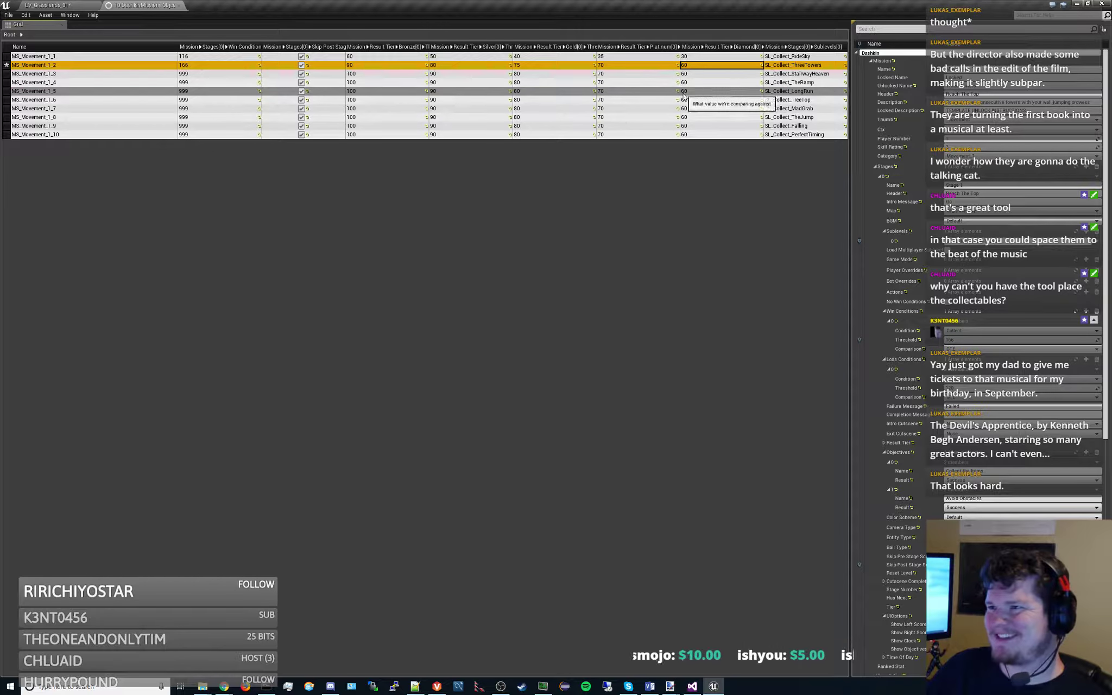
key("ctrl+s")
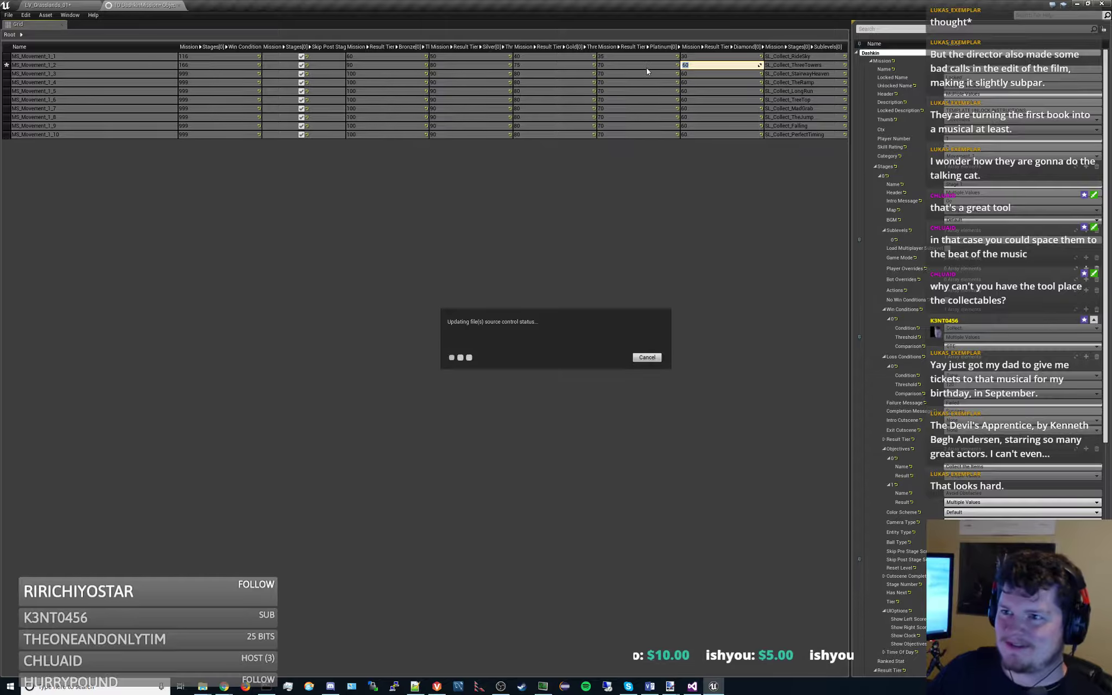
left_click(203, 74)
- Switch to the grasslands_01_collectables.pdn sketch in paint.net, hide the three towers layer and show the stairway to heaven layer
left_click(54, 5)
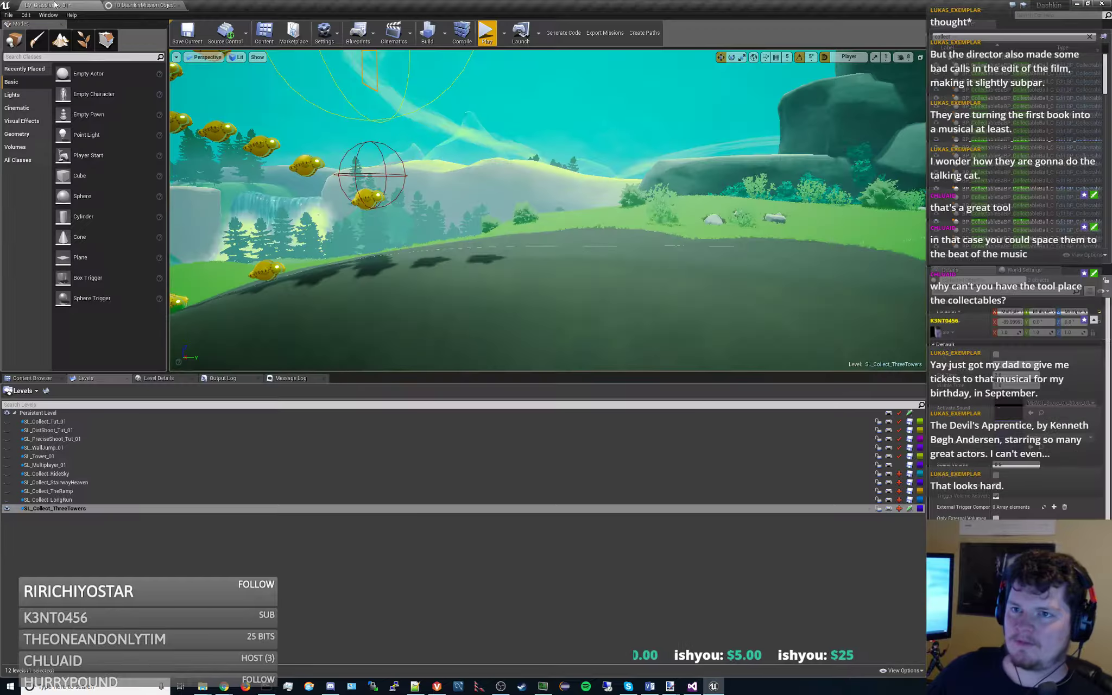
left_click(76, 508)
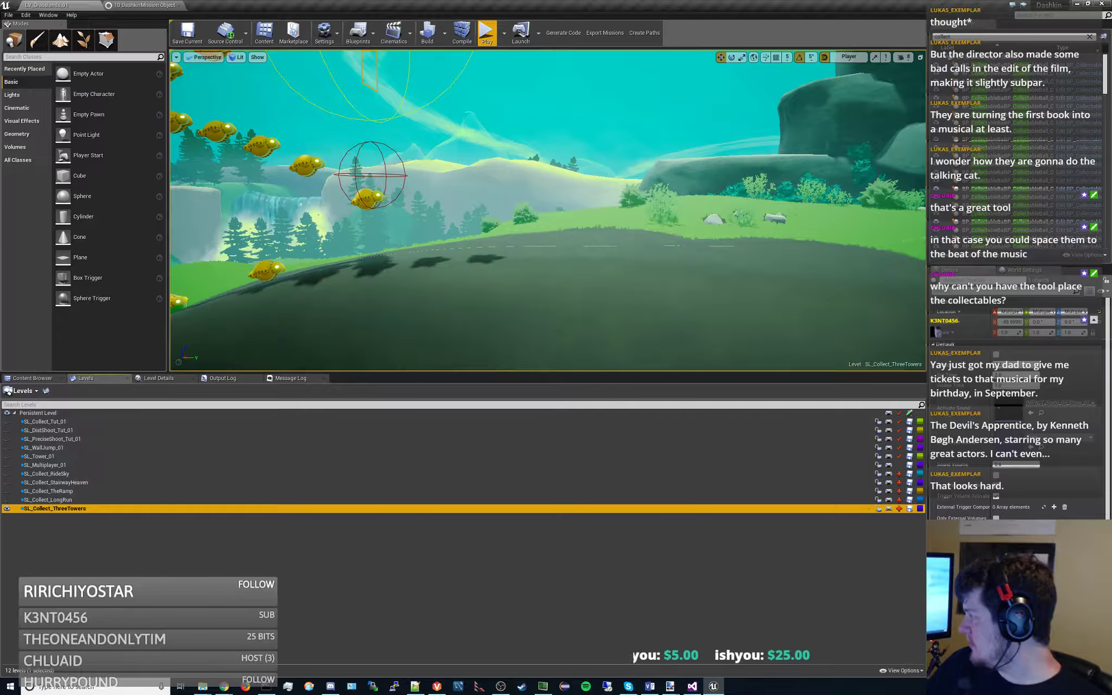
key("alt+Tab")
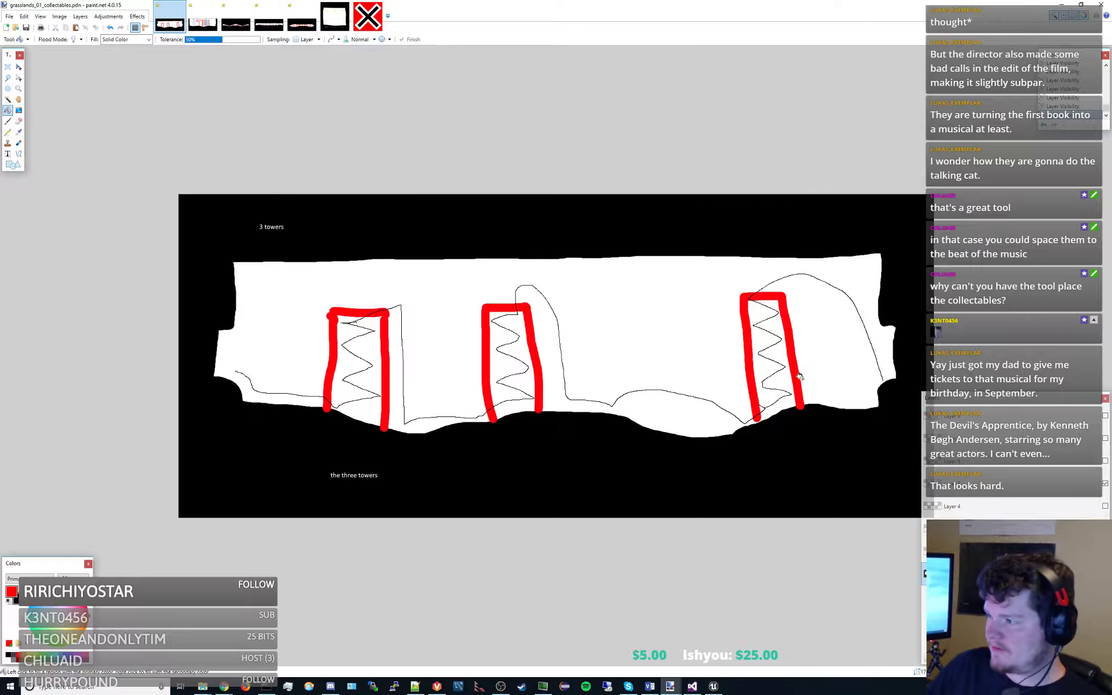
left_click(1105, 484)
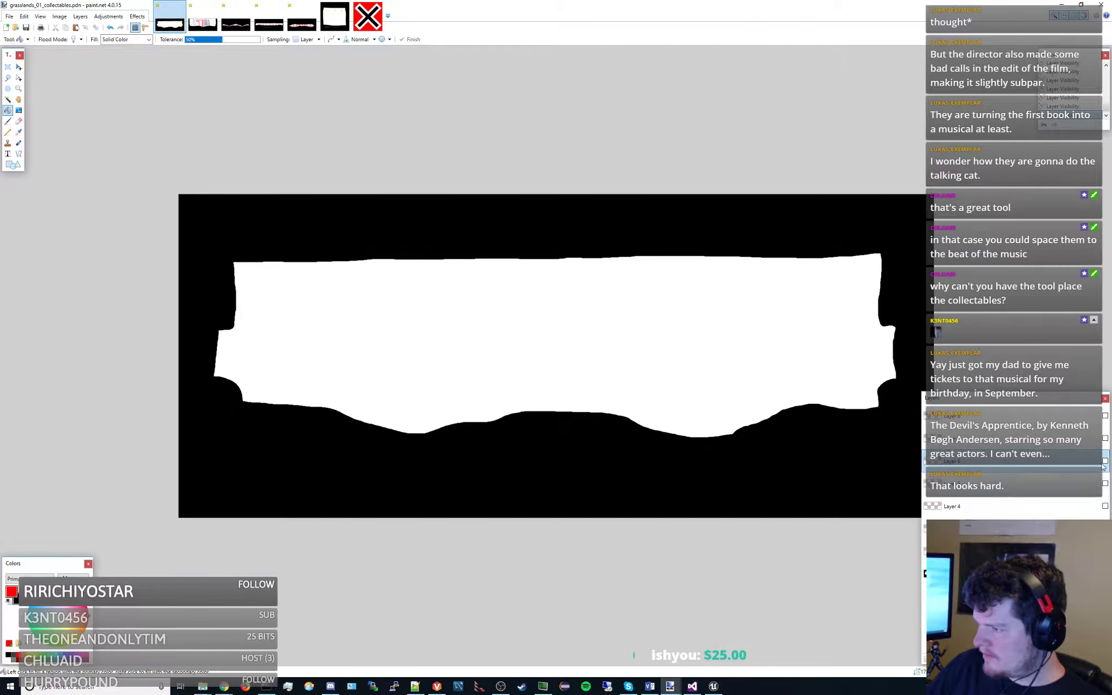
left_click(1106, 461)
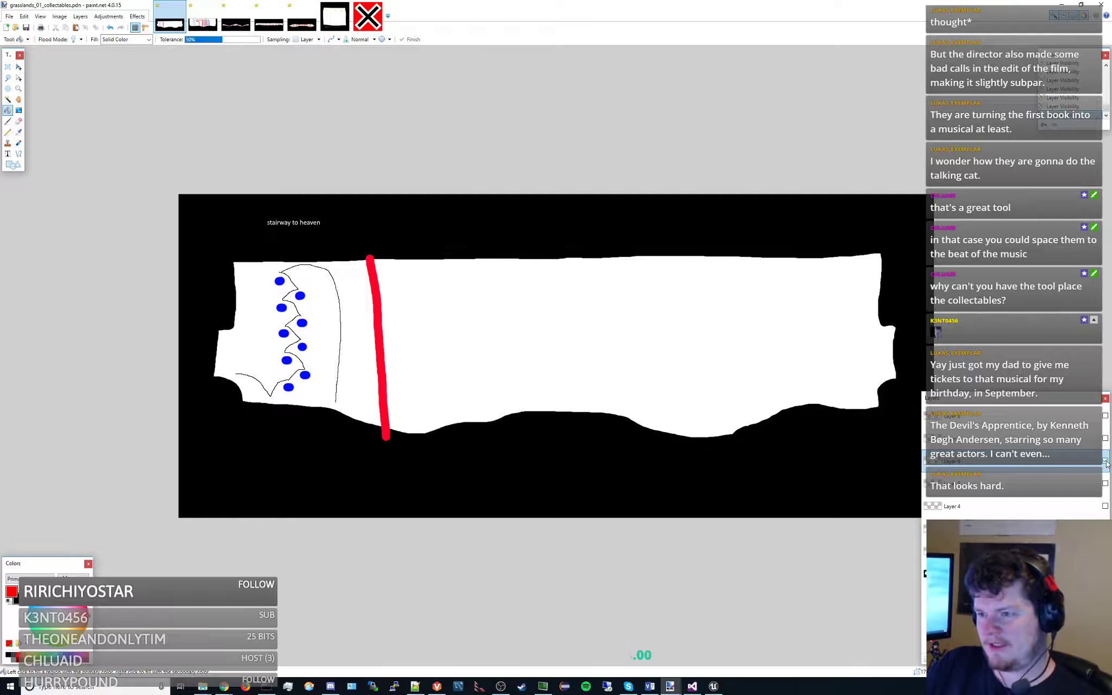
- Switch back to Unreal Editor and make the SL_Collect_StairwayHeaven sublevel visible
key("alt+Tab")
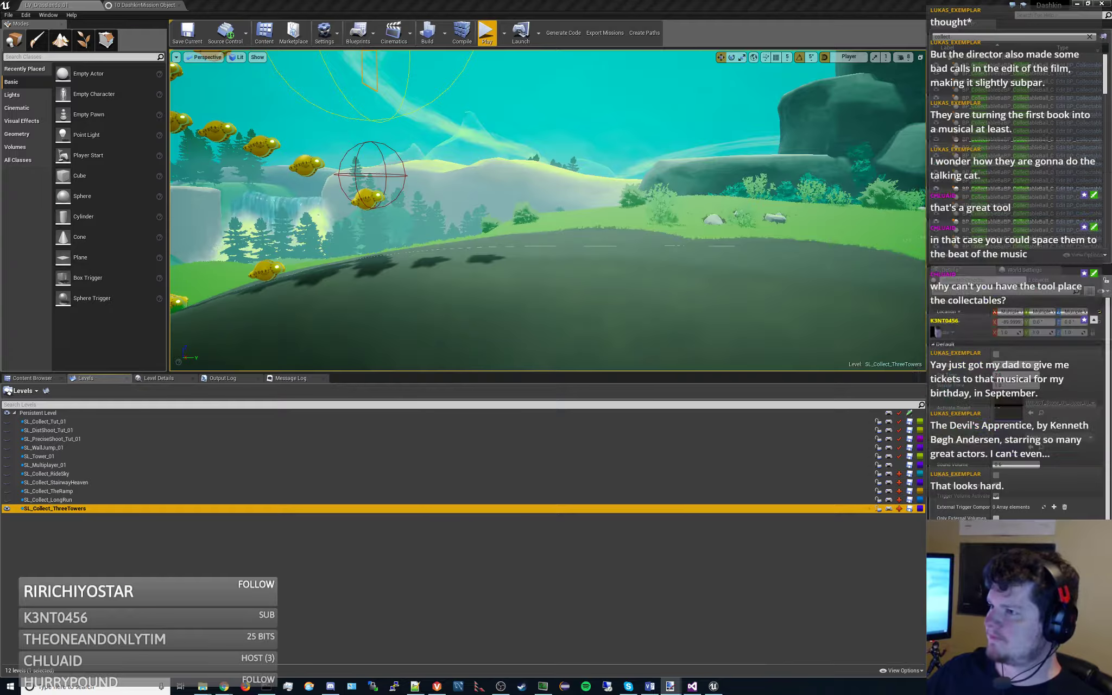
mouse_move(486, 263)
right_mouse_down()
mouse_move(487, 163)
mouse_move(472, 204)
mouse_move(513, 331)
right_mouse_up()
left_click(77, 483)
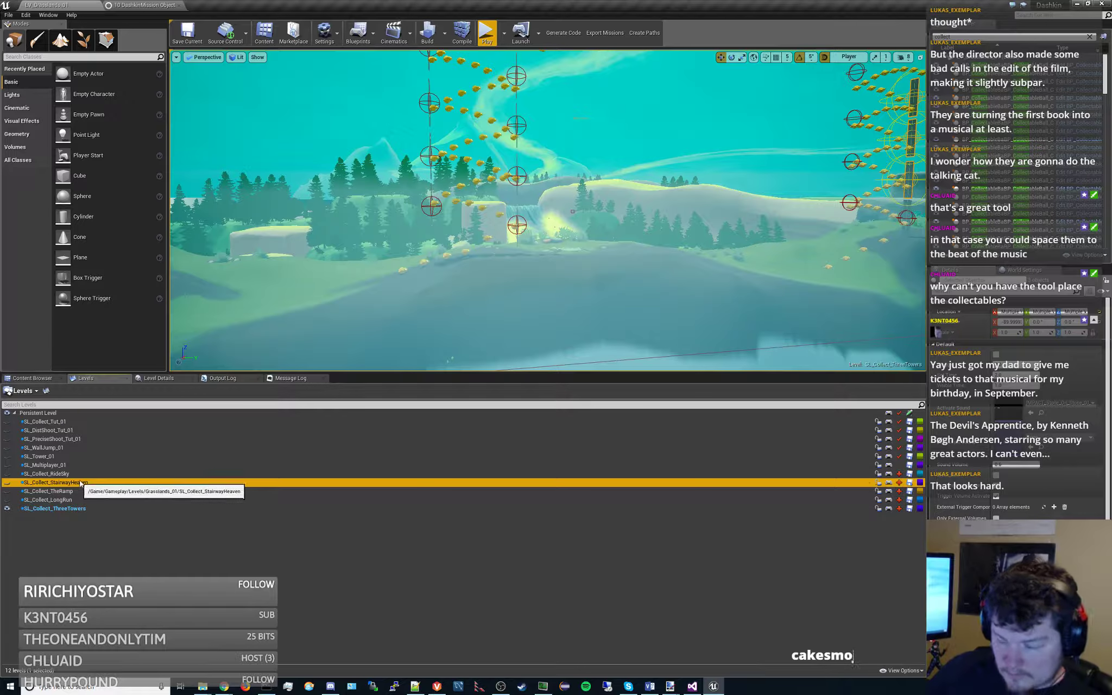
left_click(7, 483)
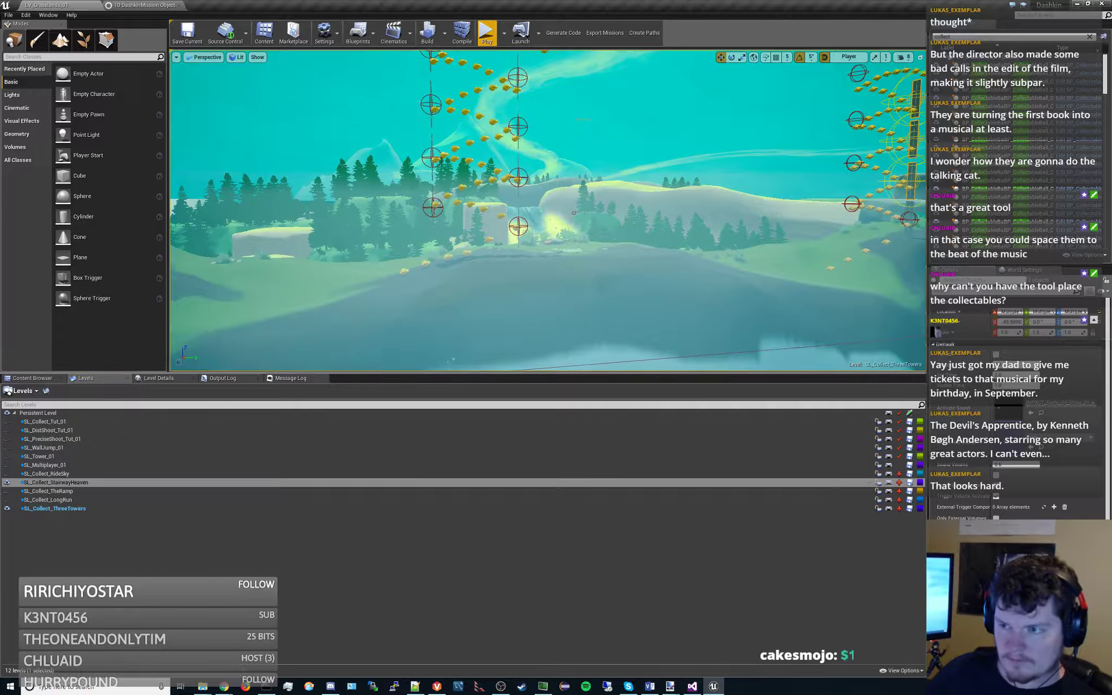
- Hide the SL_Collect_ThreeTowers sublevel and make SL_Collect_StairwayHeaven the current level
left_click(8, 508)
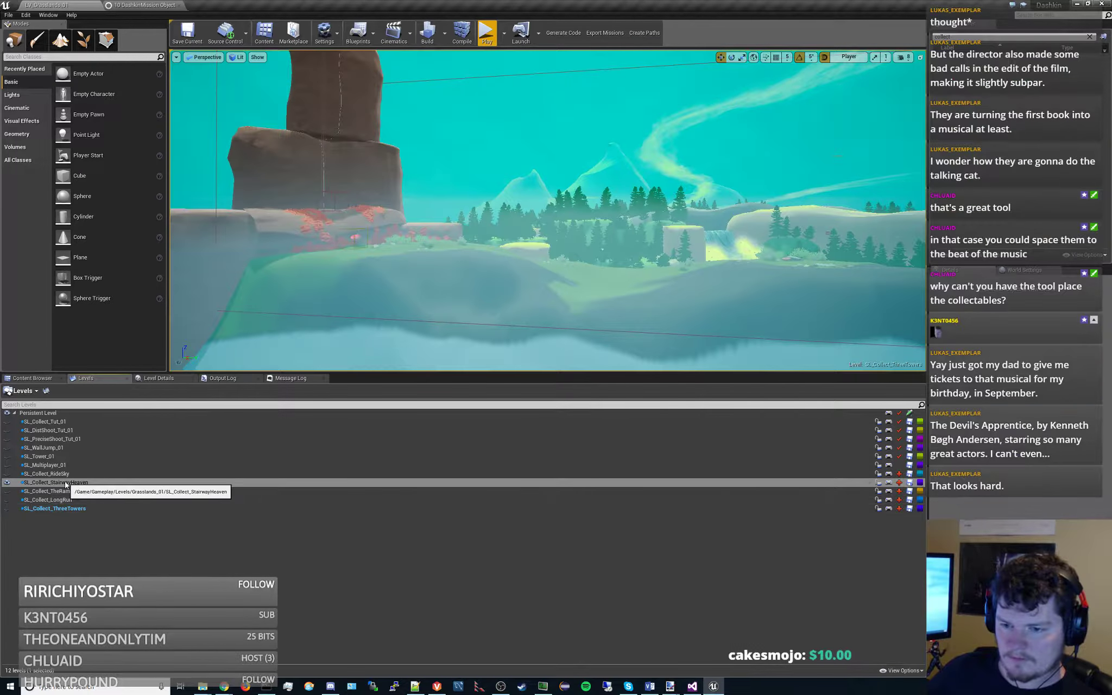
mouse_move(510, 235)
right_mouse_down()
mouse_move(381, 234)
mouse_move(484, 209)
mouse_move(521, 244)
right_mouse_up()
key("w")
right_click_drag(436, 300, 436, 300)
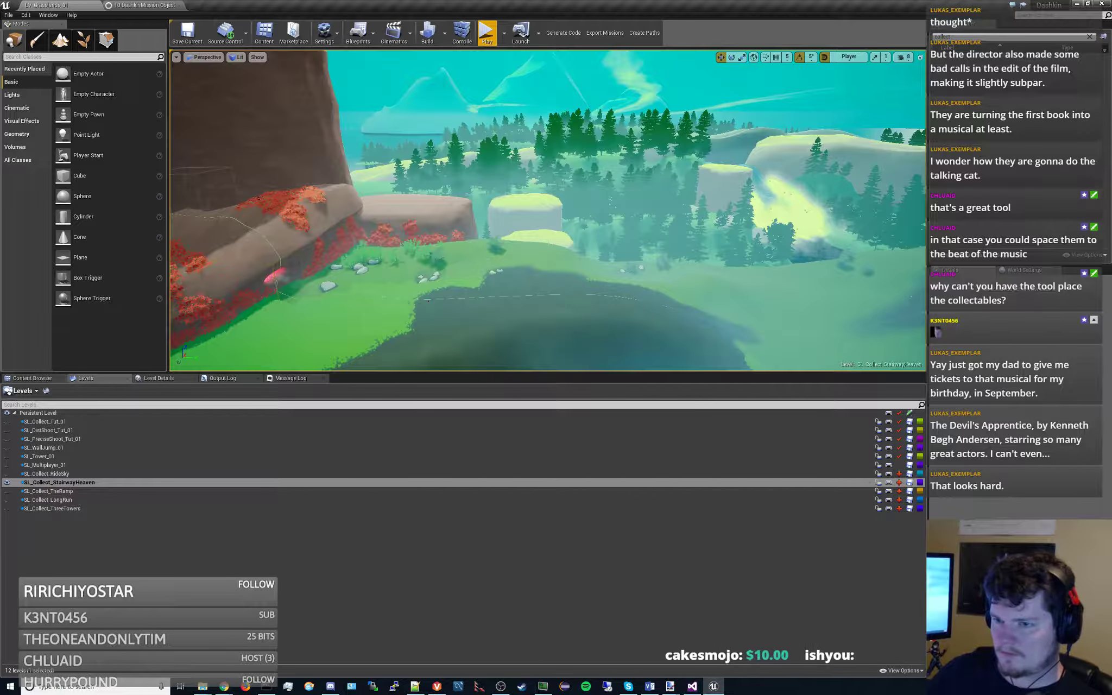
- Find the LV_Grasslands_01 level asset in the Grasslands_01 folder and save
left_click(32, 378)
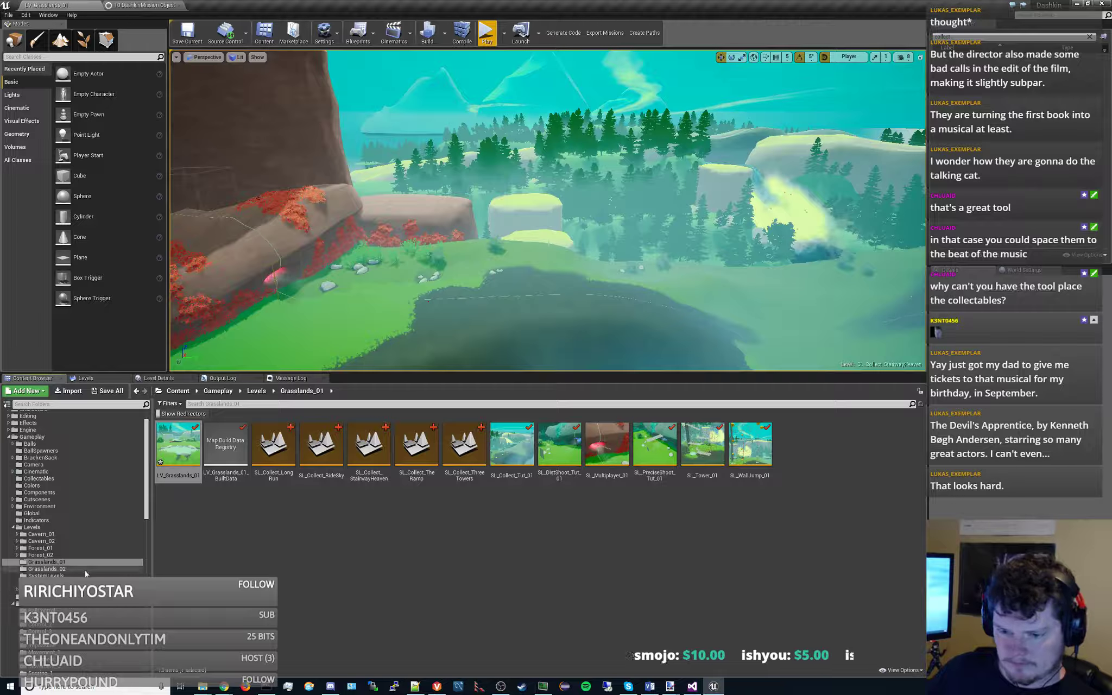
scroll(87, 572, "down", 3)
left_click(190, 436)
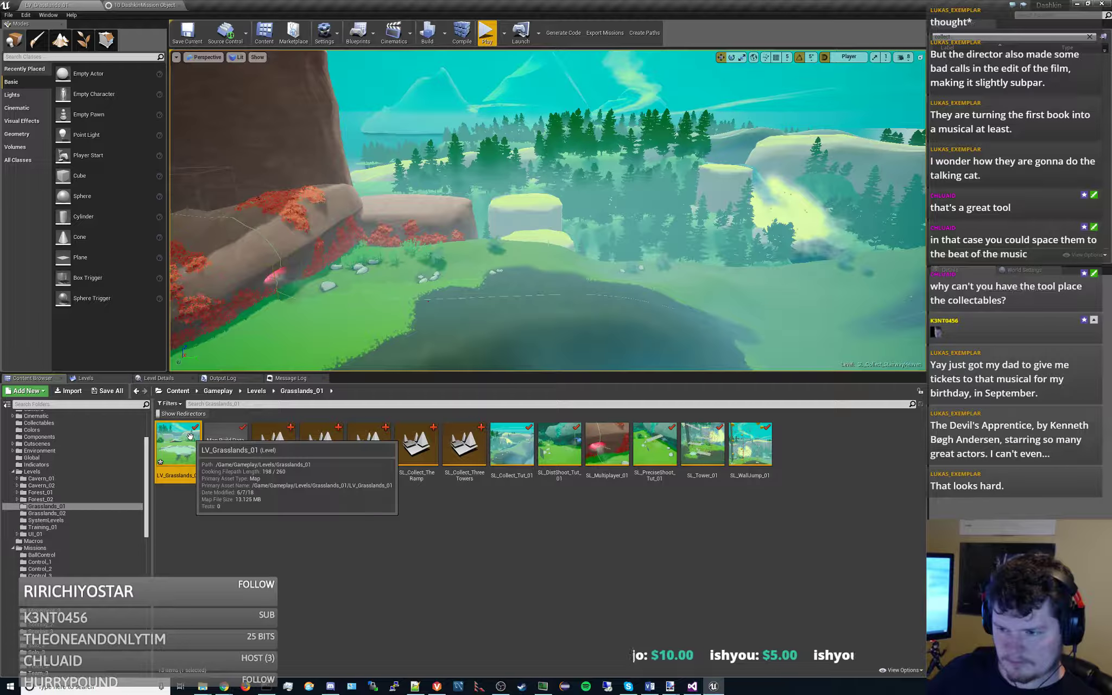
key("ctrl+s")
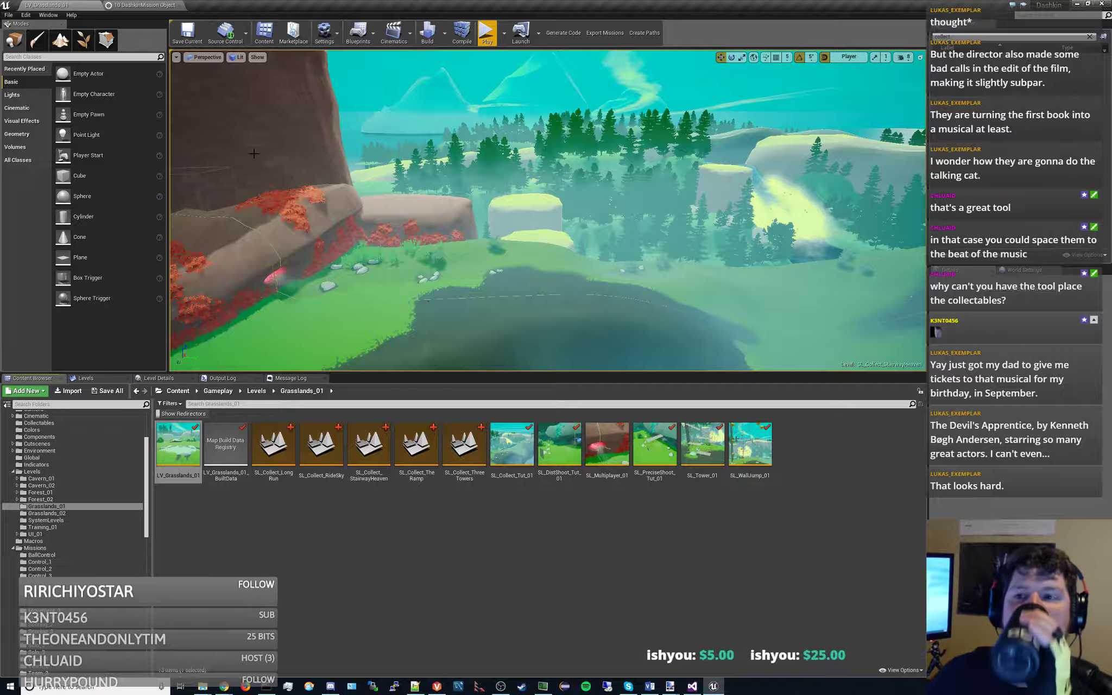
- Search the level's actors for "arena", examine the arena level actor's properties and save the current level
left_click(1090, 36)
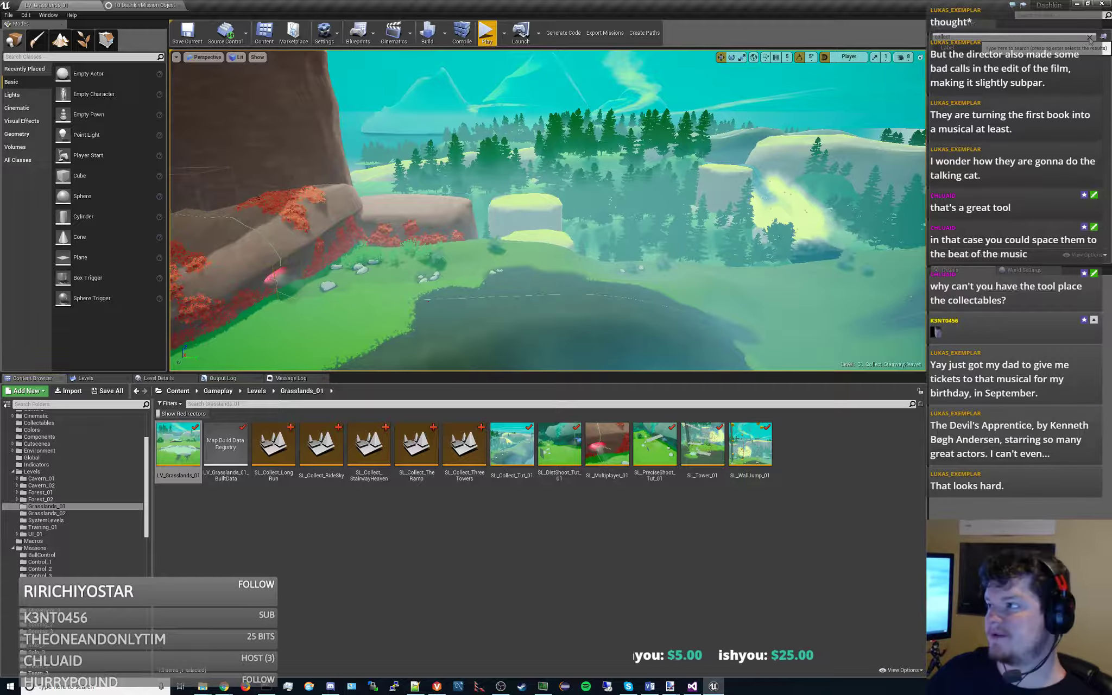
type("arena")
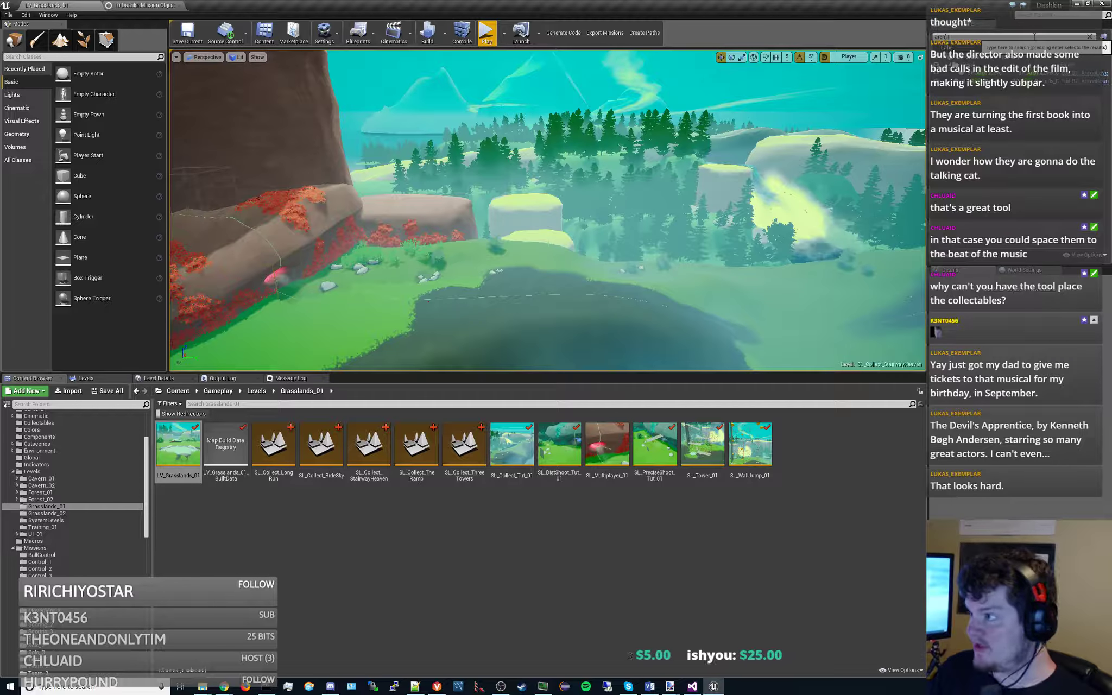
scroll(1015, 504, "down", 5)
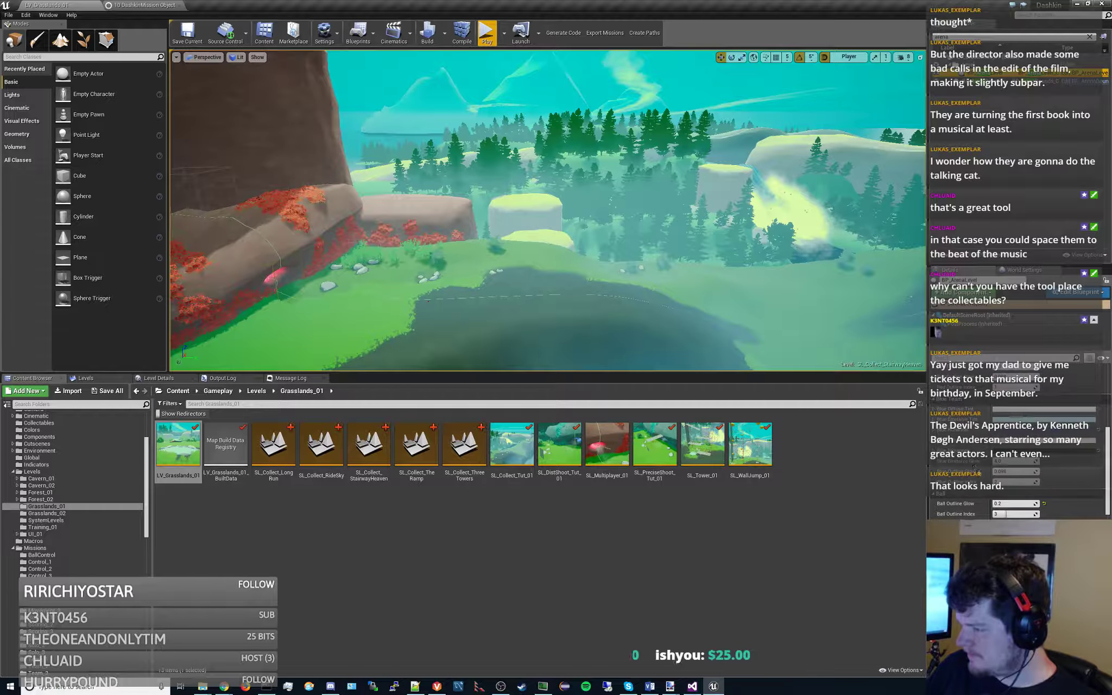
scroll(1015, 504, "down", 3)
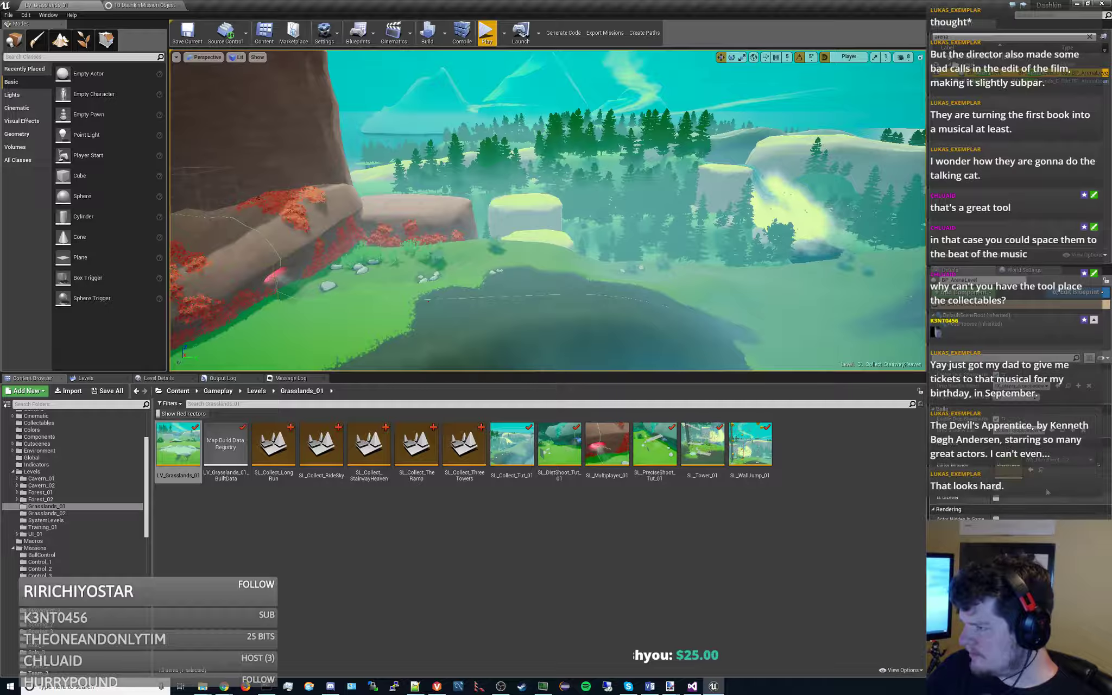
right_click(982, 472)
key("Escape")
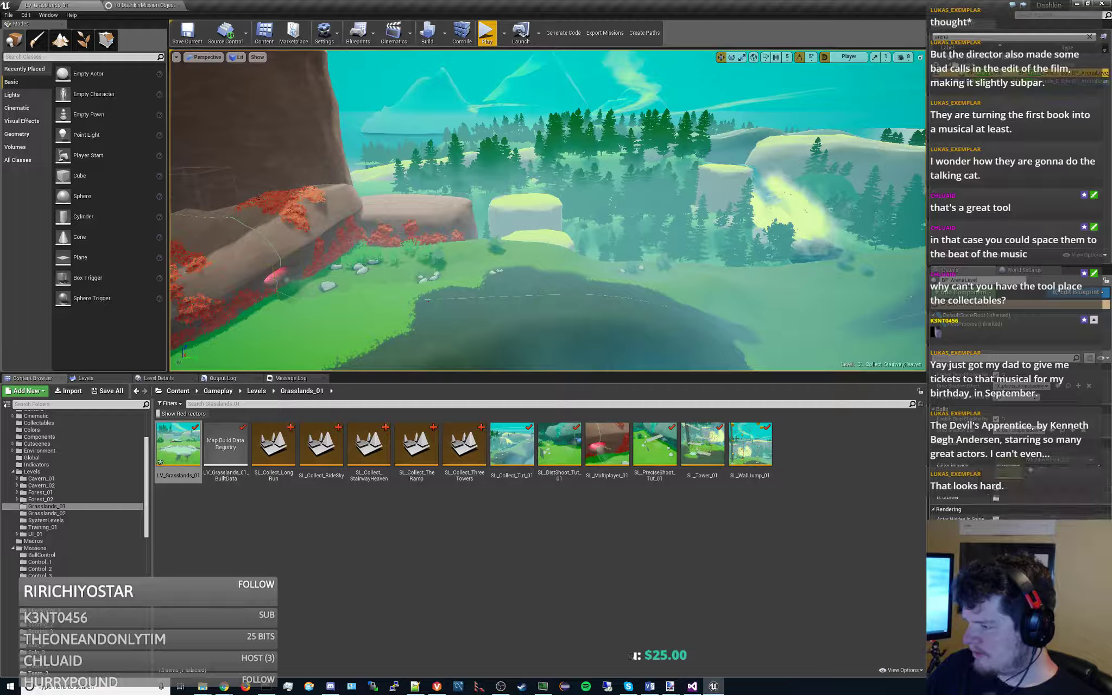
left_click(189, 38)
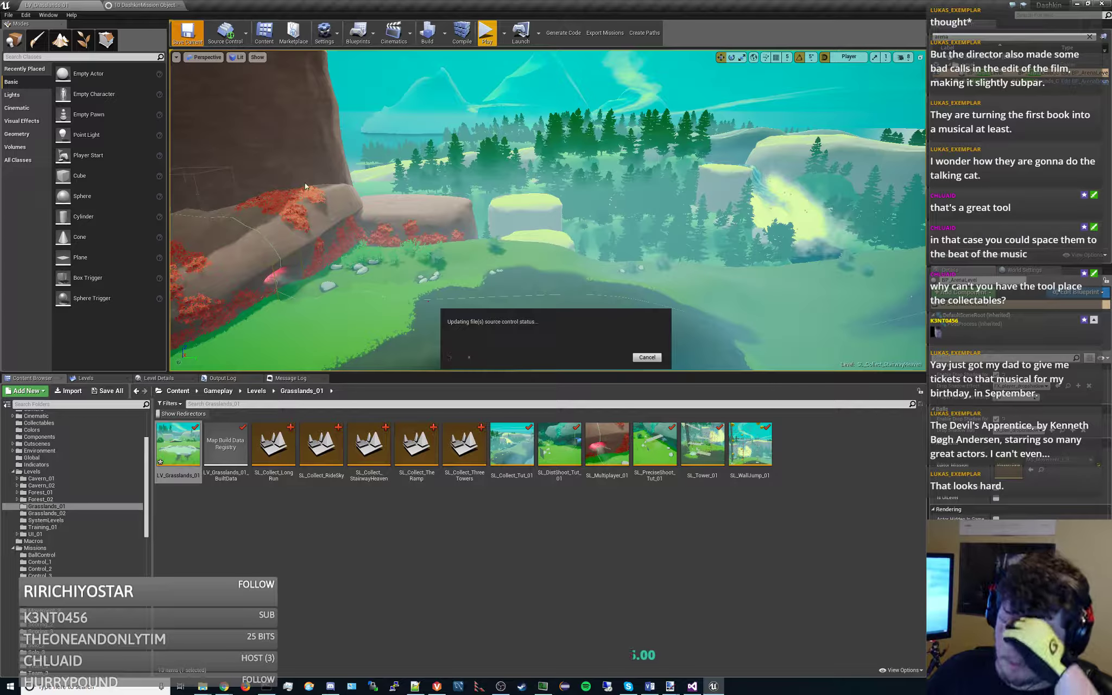
- Place a BP_TimedPlatform_1x1 from the Gameplay/Platforms folder on the grassy ground beside the rocks and focus on it
left_click(97, 379)
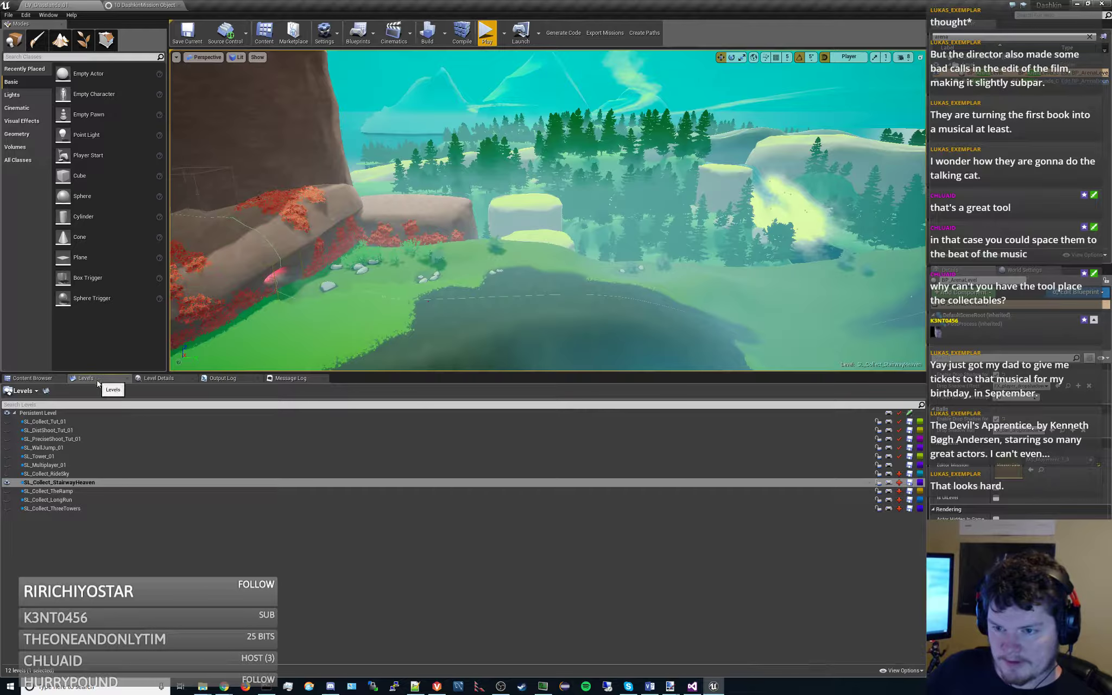
left_click(32, 379)
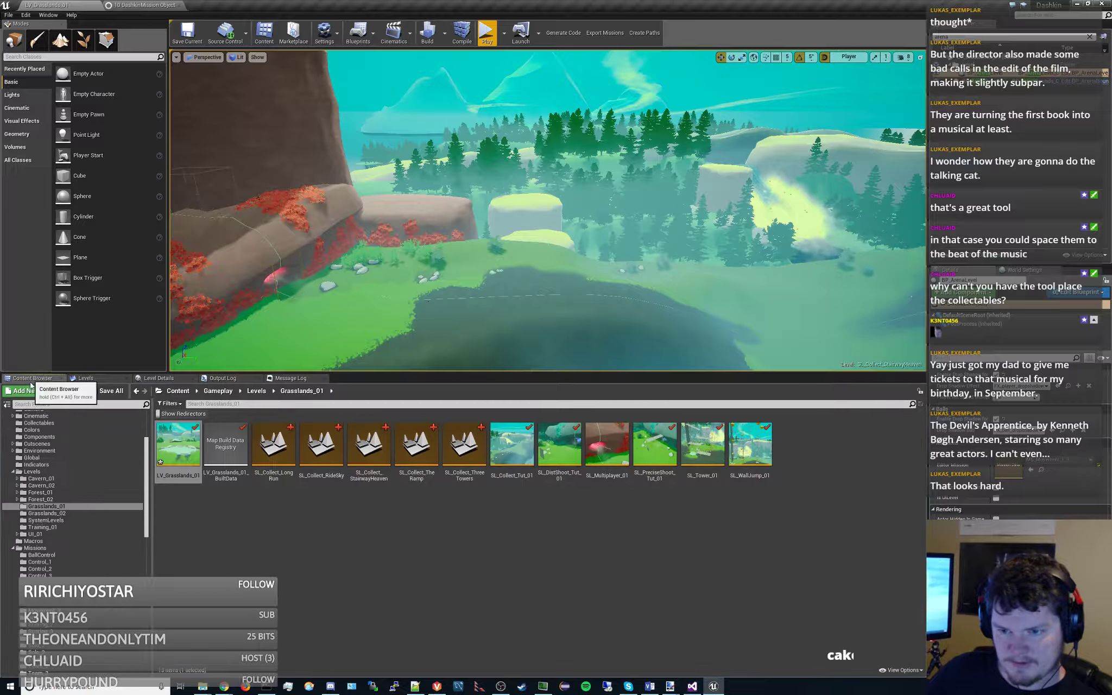
scroll(76, 489, "down", 10)
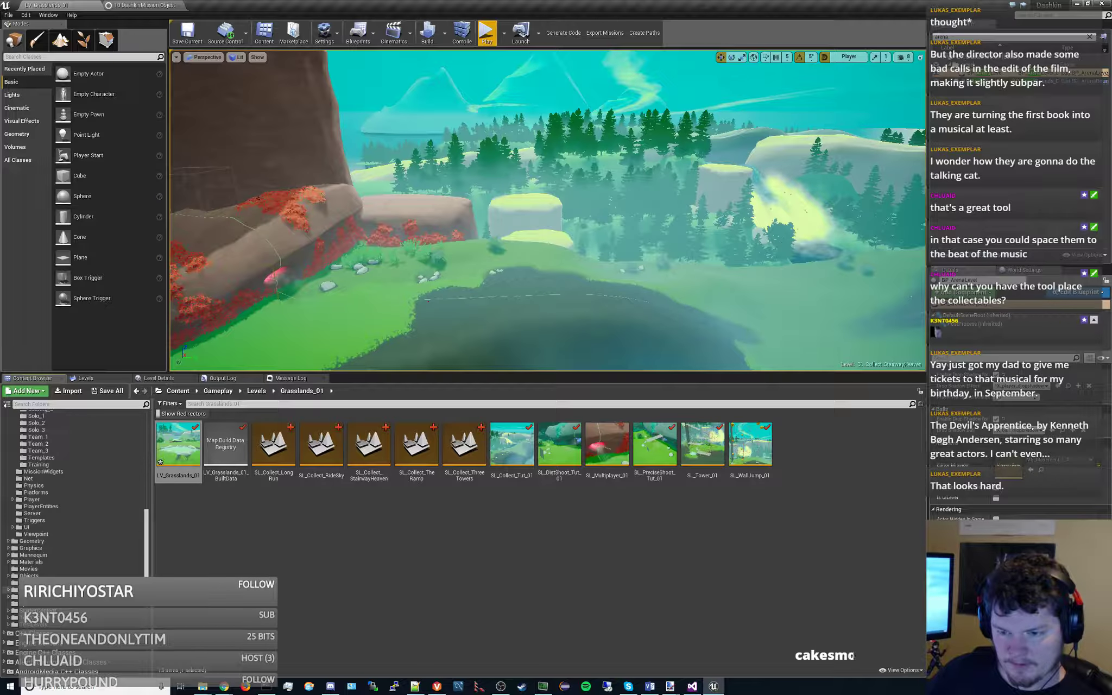
scroll(51, 482, "down", 5)
left_click(49, 479)
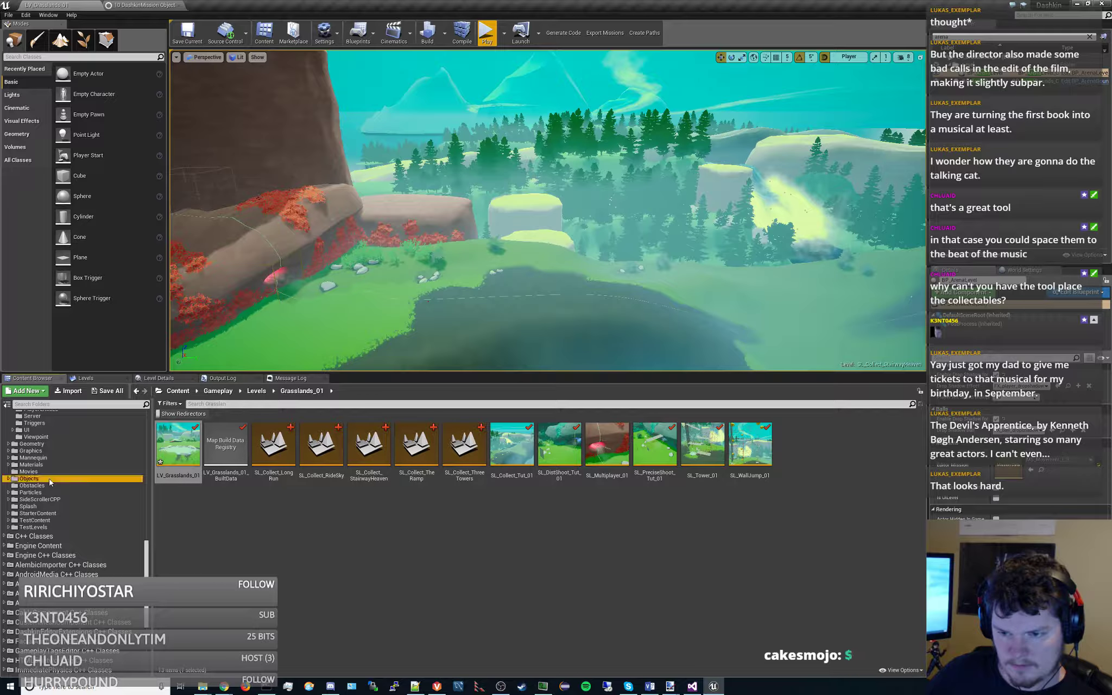
scroll(47, 505, "up", 3)
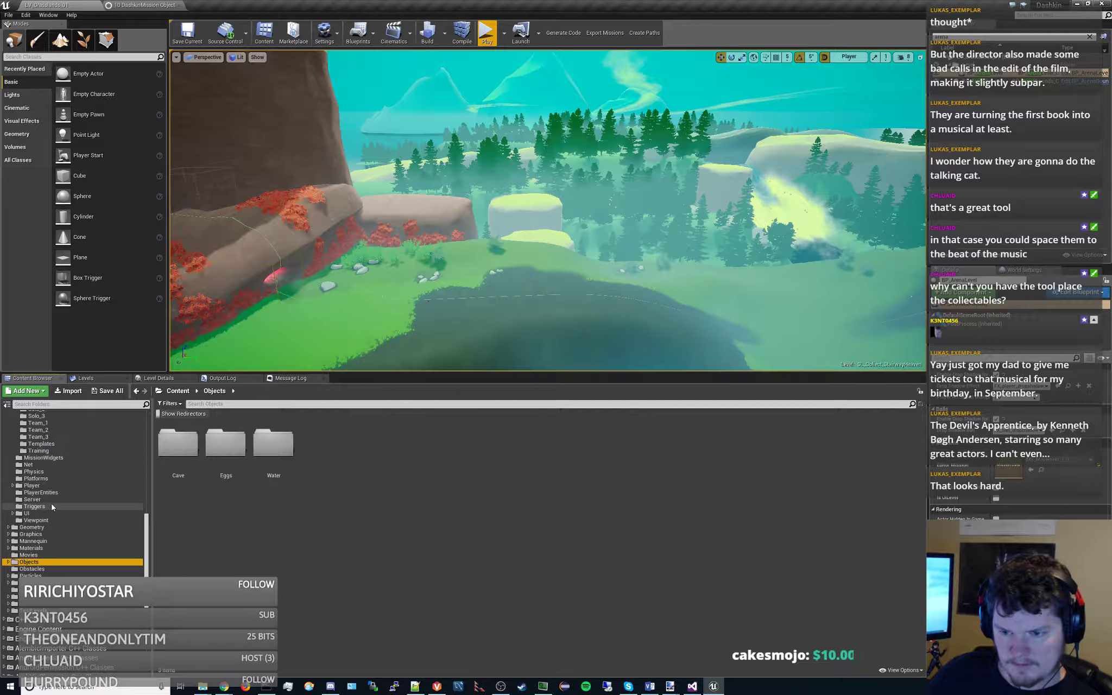
left_click(48, 478)
left_click_drag(225, 445, 413, 265)
key("f")
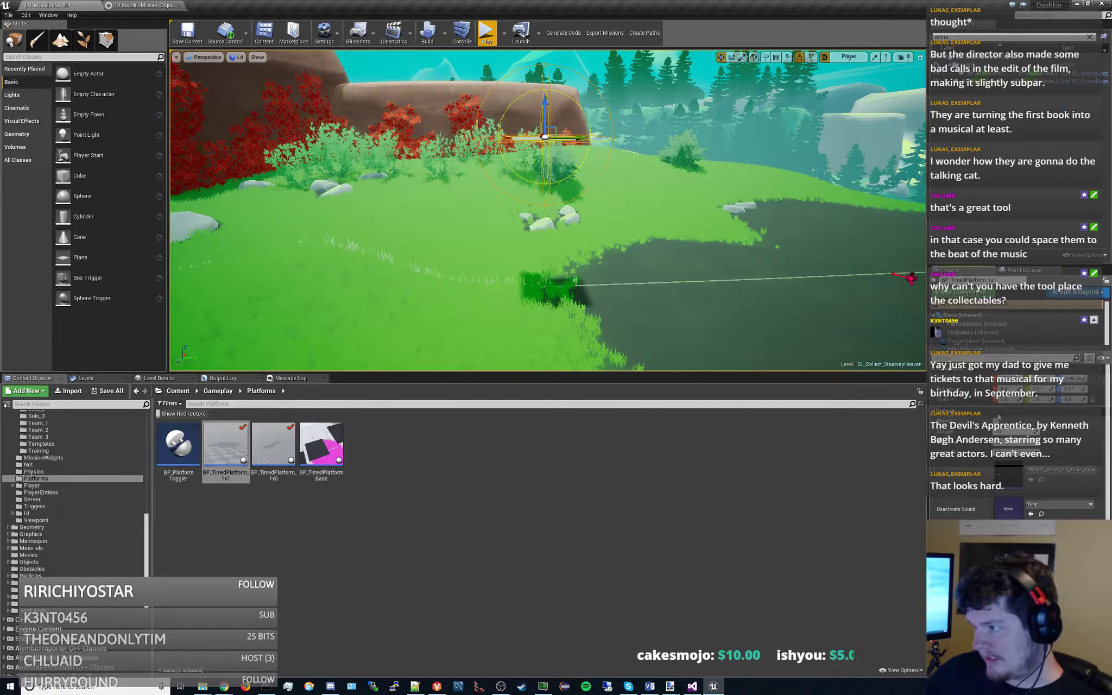
- Position the timed platform over the clearing and duplicate it to form a staggered climb of three platforms
key("s")
right_click_drag(328, 126, 407, 81)
key("s")
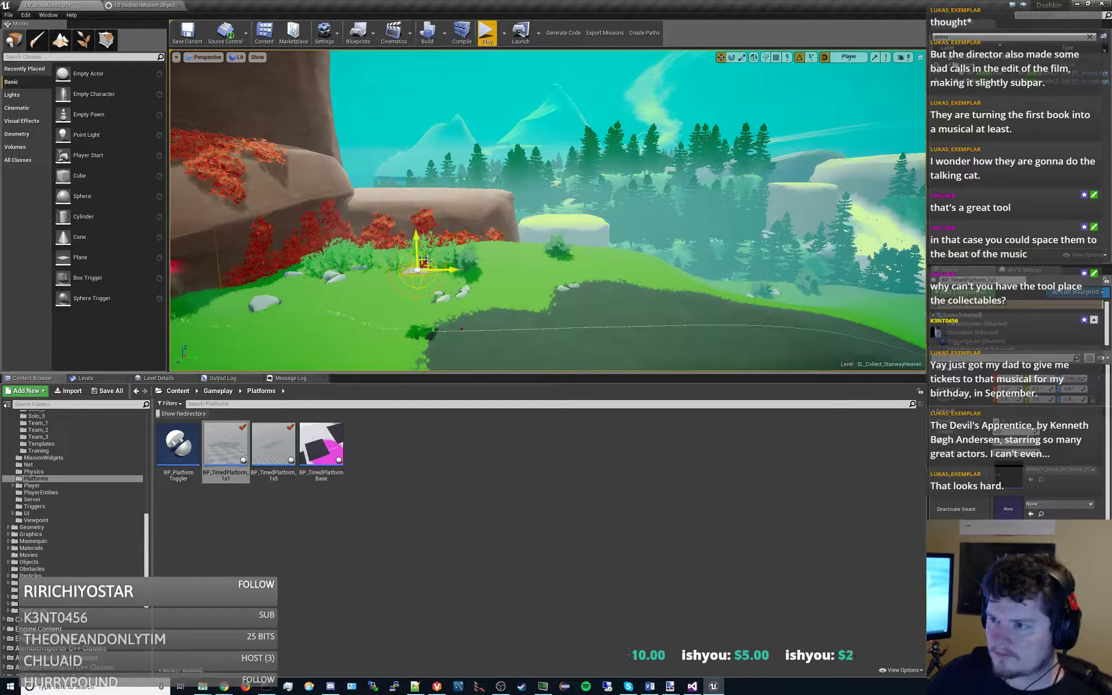
left_click_drag(426, 260, 534, 255)
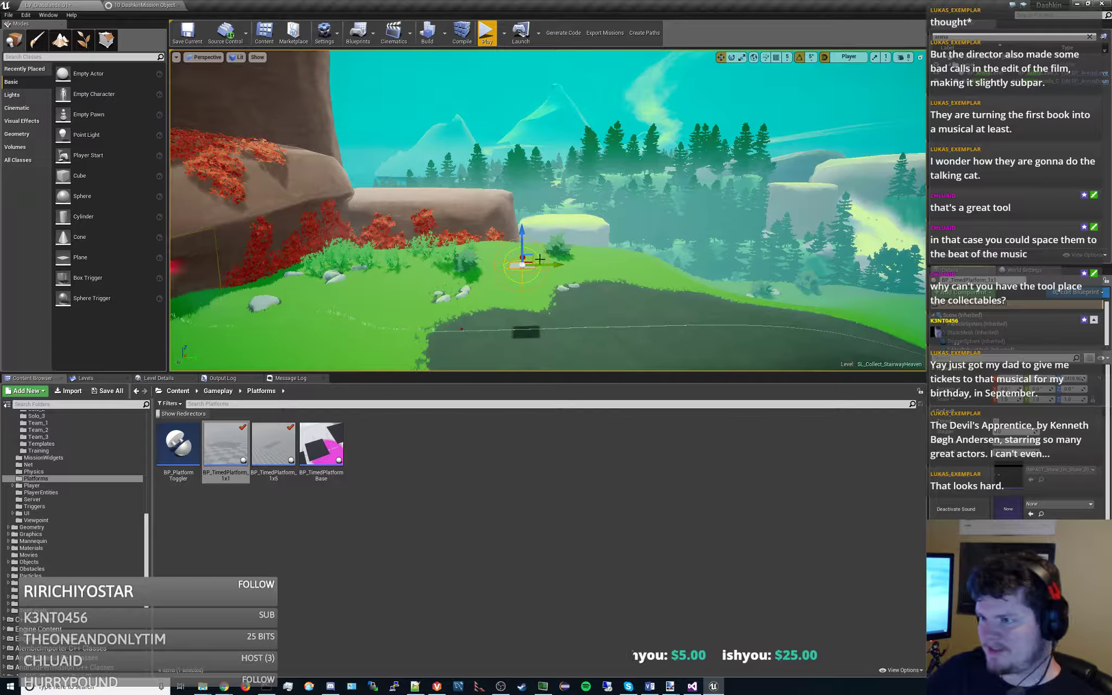
left_click_drag(540, 260, 533, 269)
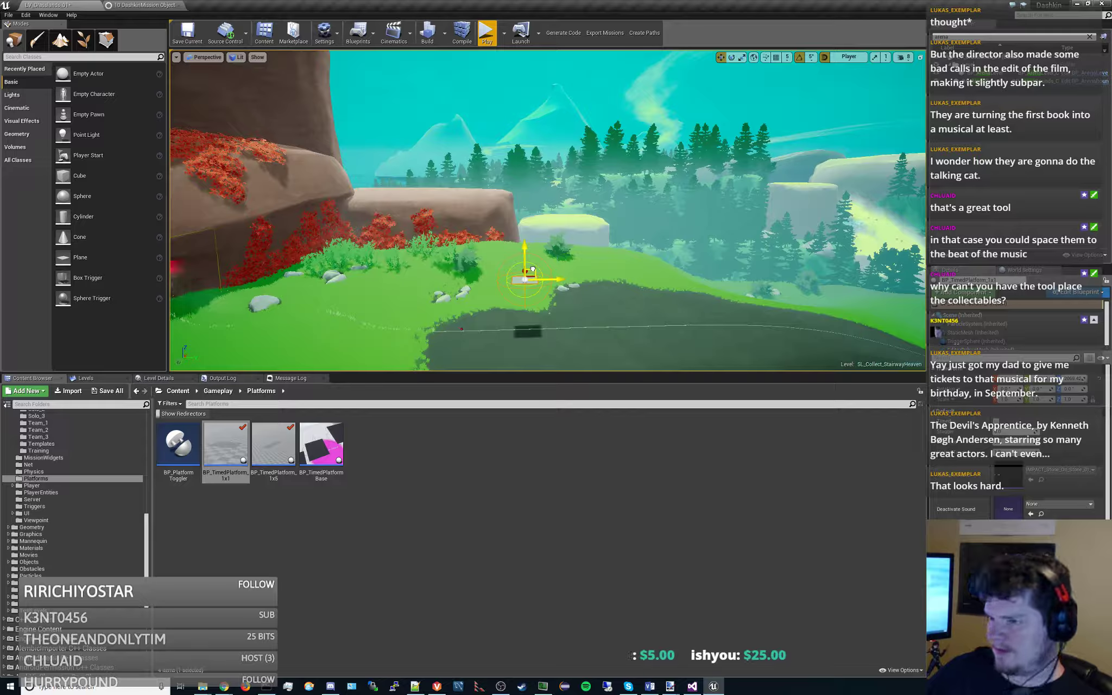
left_click_drag(532, 270, 519, 202)
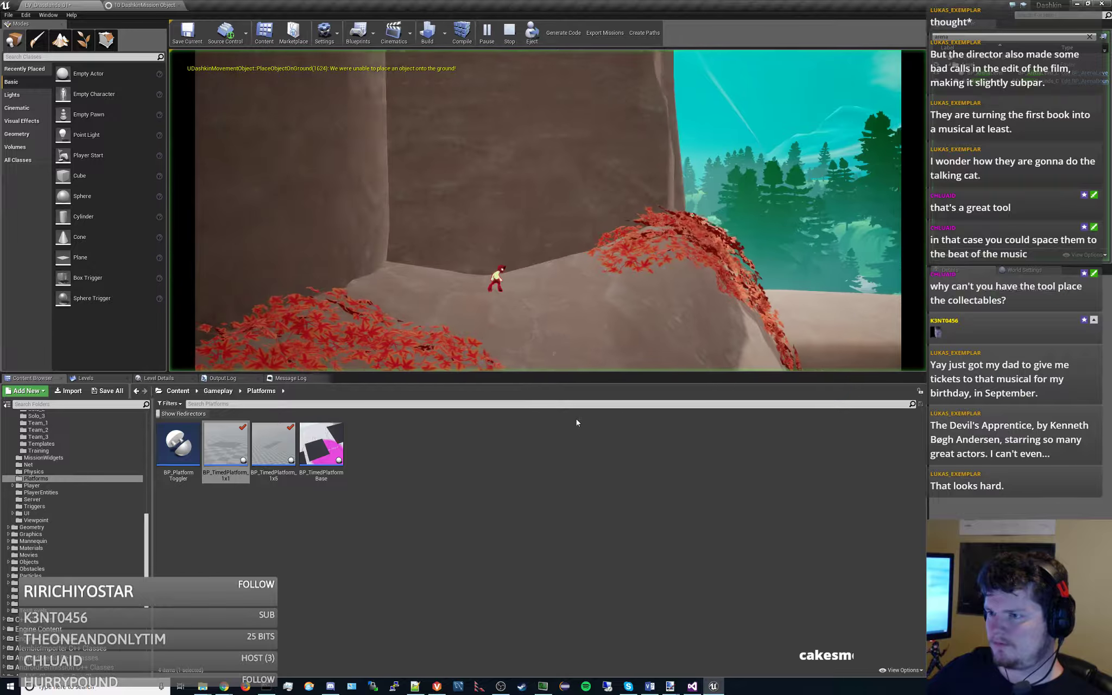
- Playtest the spacing by jumping the character between the three timed platforms, and stop the play session
left_click(565, 346)
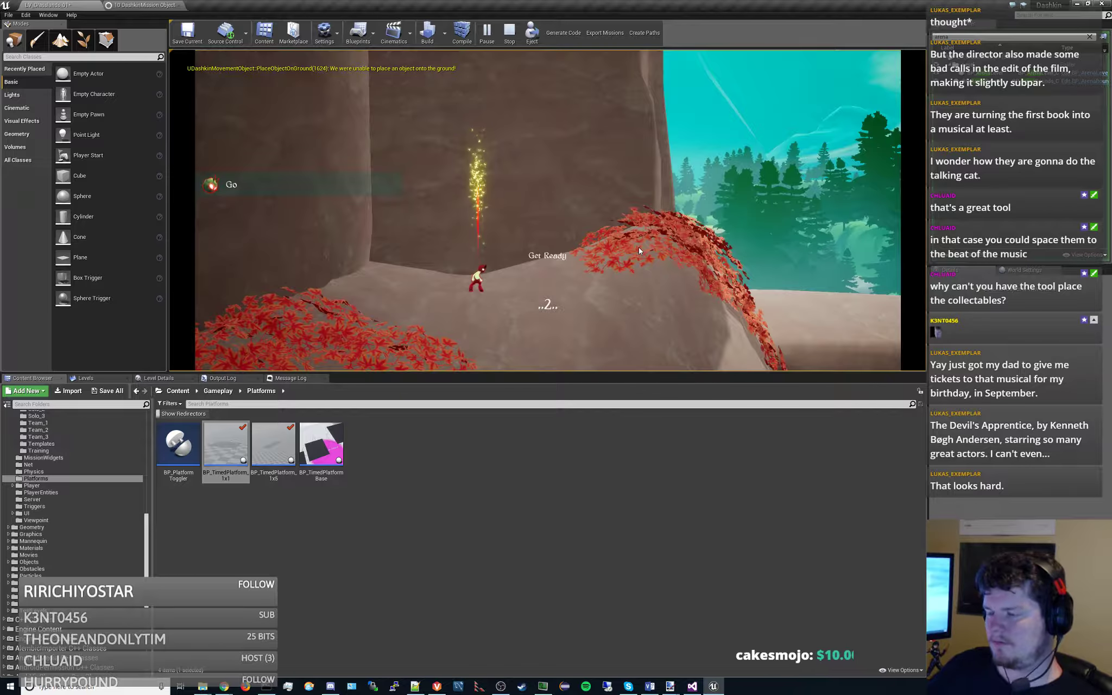
key("d")
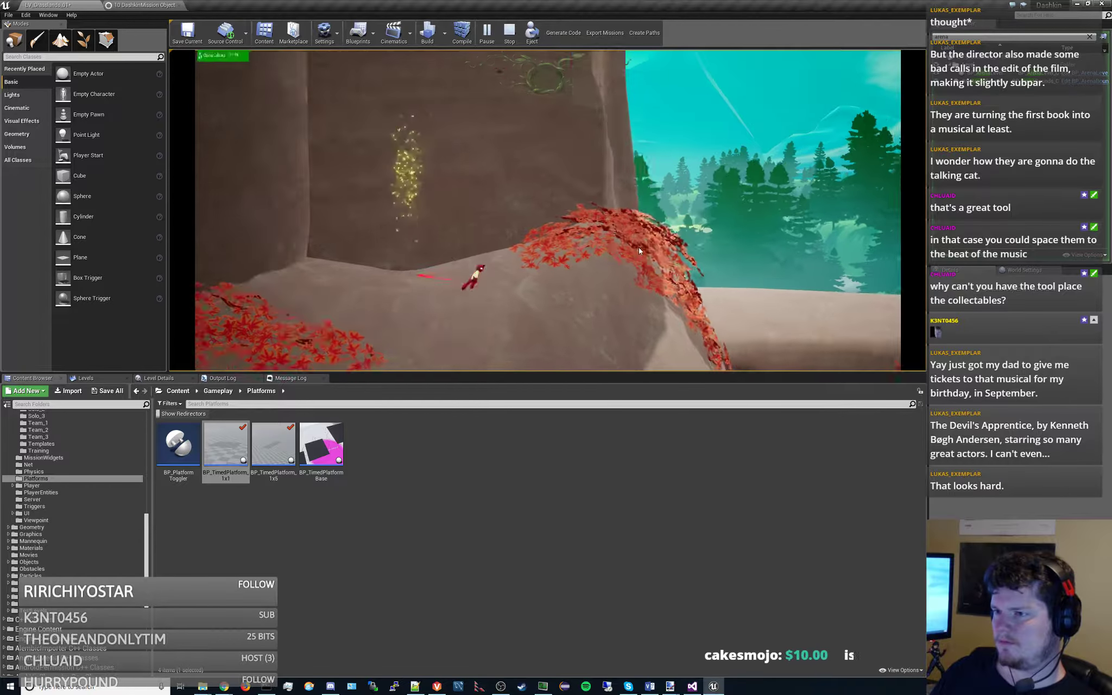
key("space")
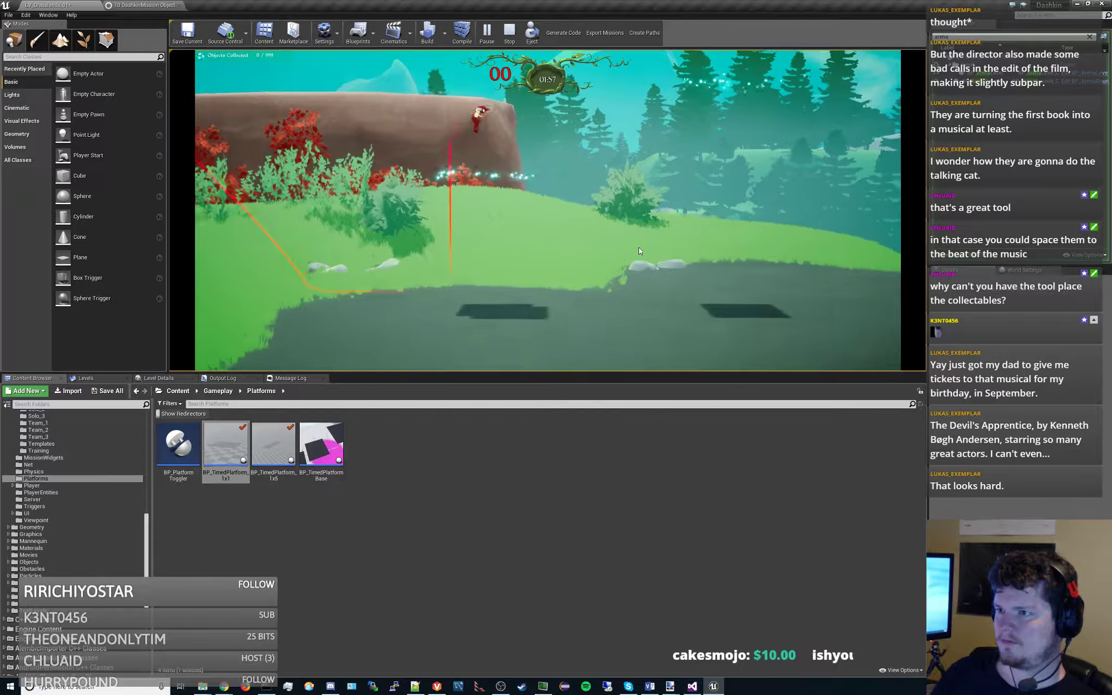
key("d")
key("space")
key("a")
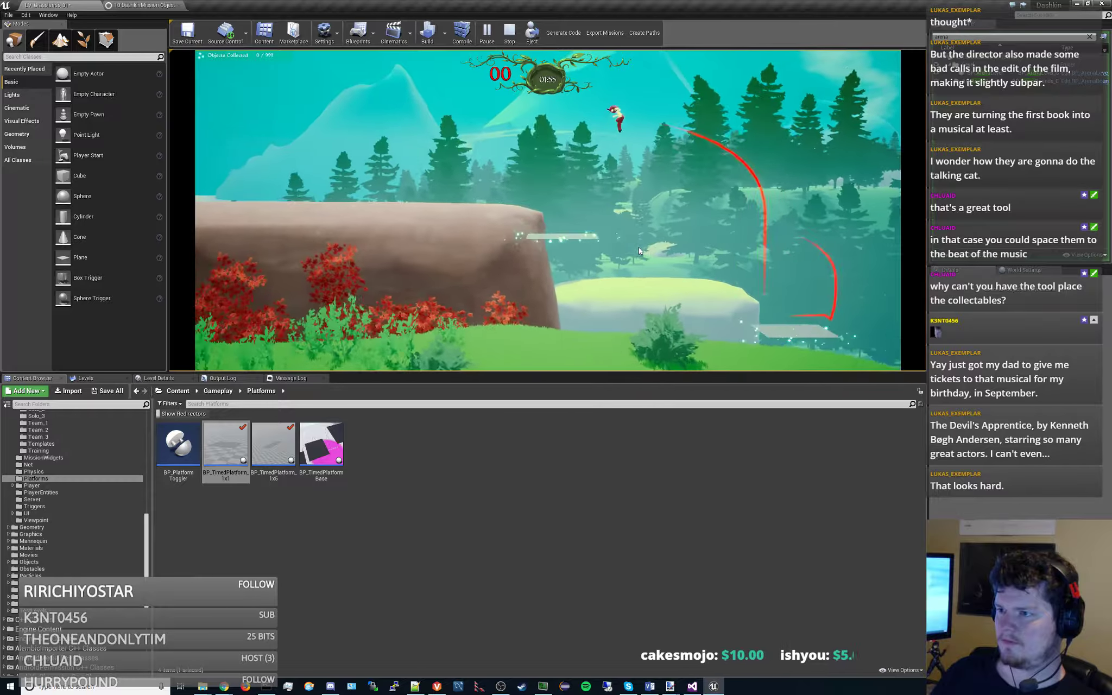
key("space")
key("d")
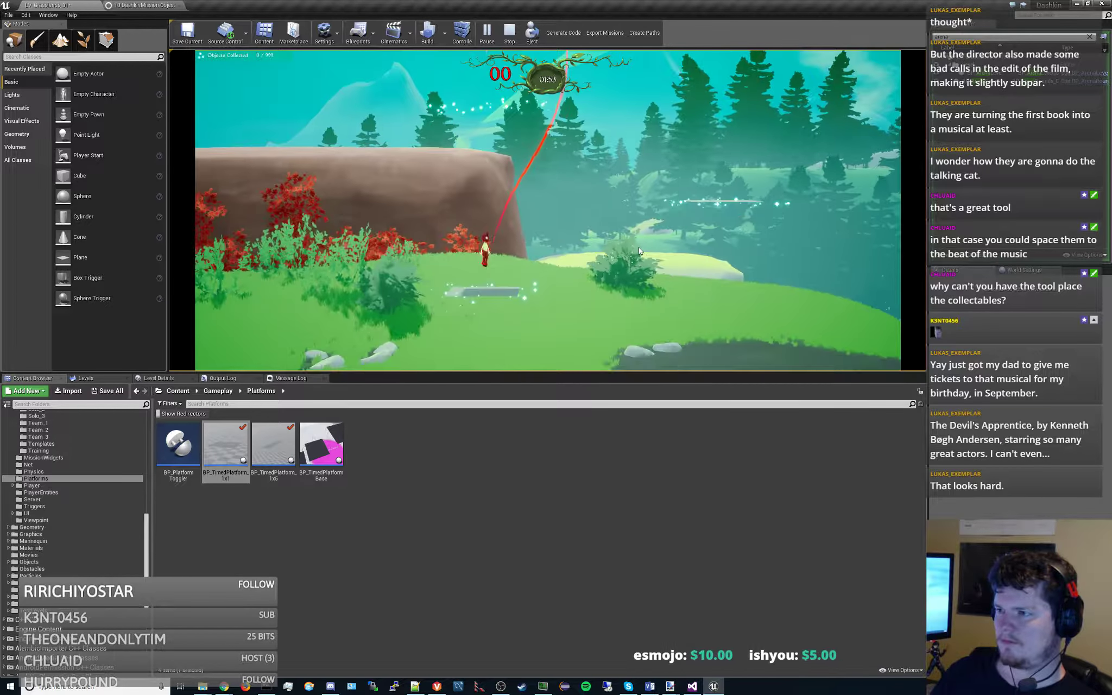
key("space")
key("a")
key("space")
key("space")
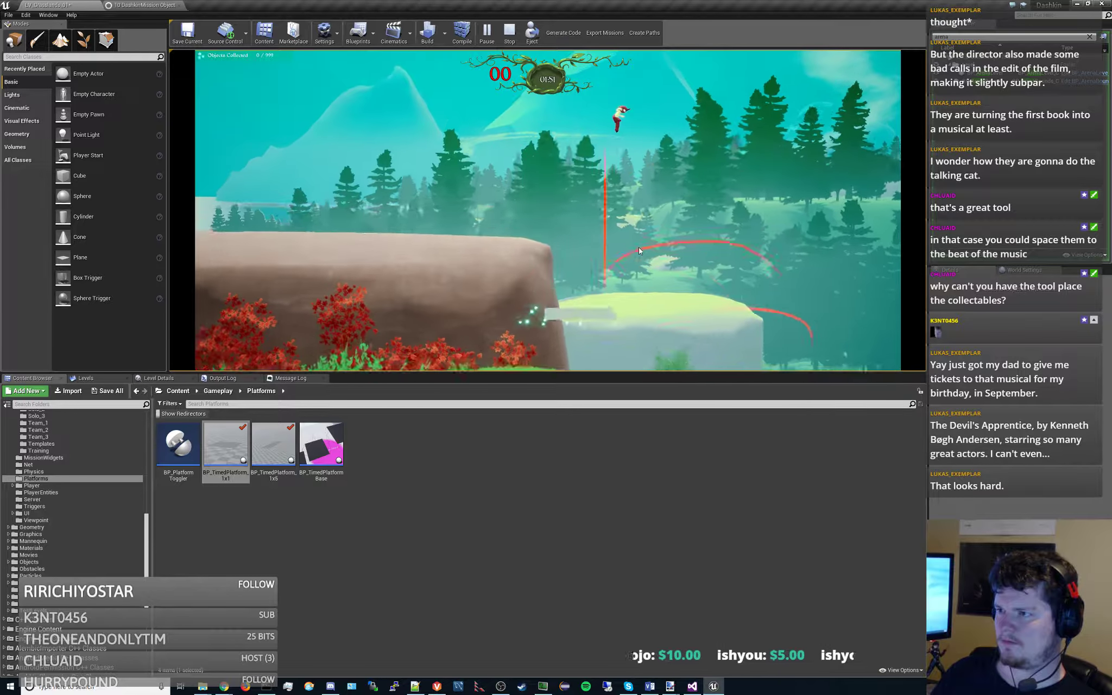
key("d")
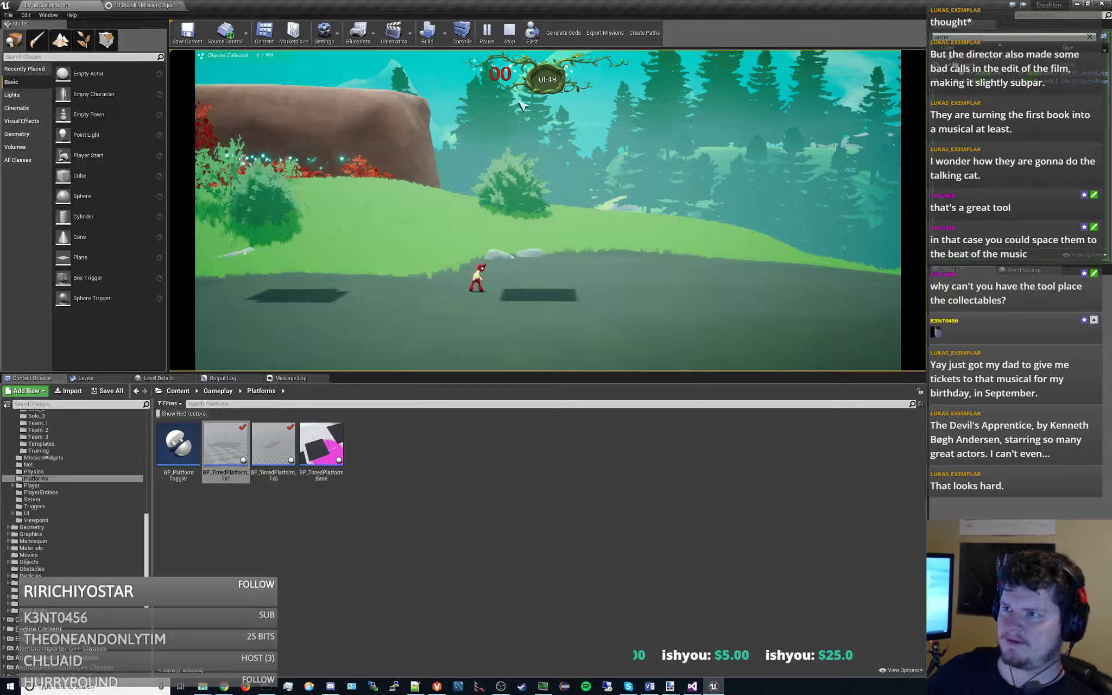
left_click(509, 33)
- Undo the third platform copy and duplicate the two remaining platforms together straight upward
mouse_move(547, 211)
right_mouse_down()
mouse_move(547, 163)
mouse_move(547, 211)
right_mouse_up()
key("w")
mouse_move(475, 233)
right_mouse_down()
mouse_move(475, 179)
mouse_move(474, 234)
right_mouse_up()
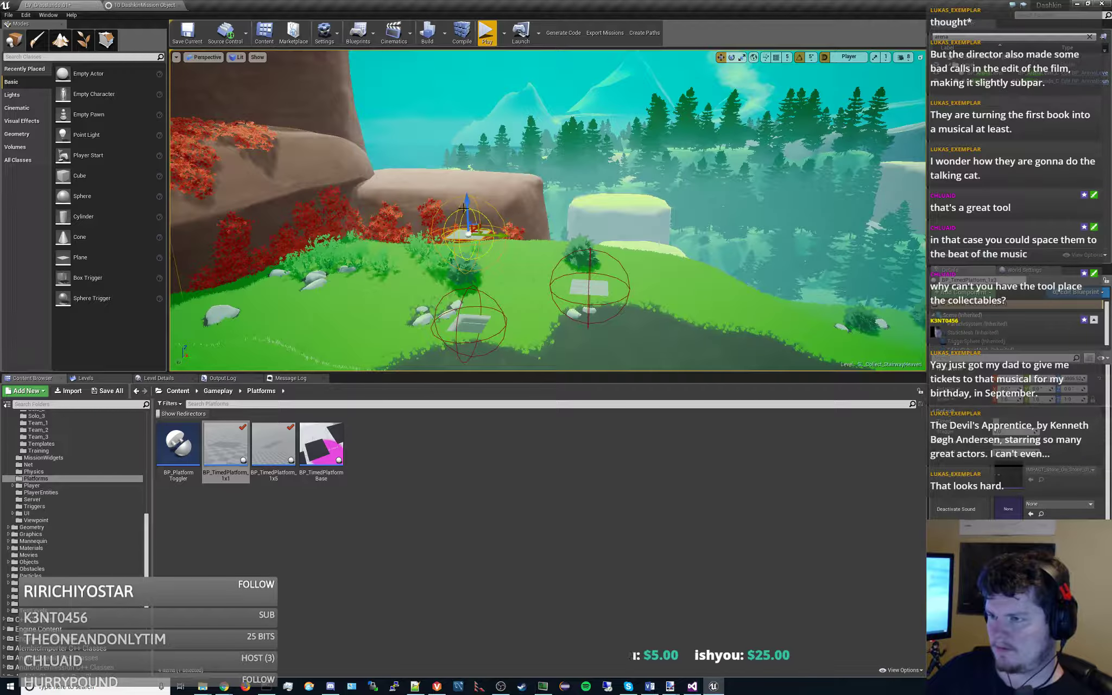
key("ctrl+z")
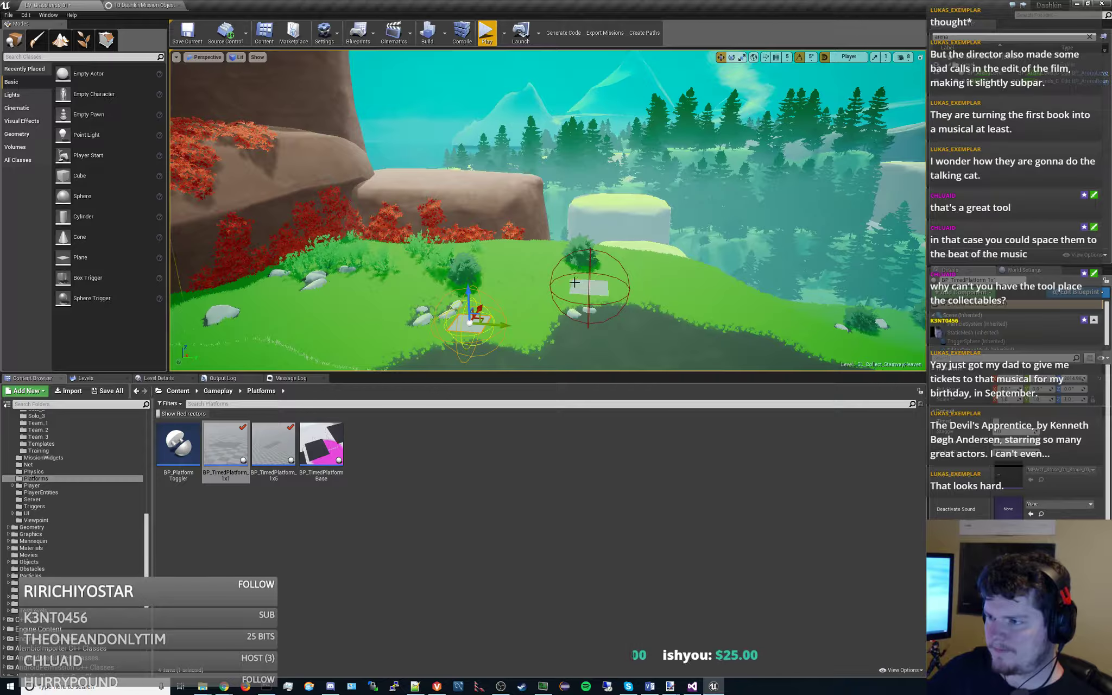
left_click(574, 282, "ctrl")
left_click_drag(590, 258, 591, 161, "alt")
- Keep duplicating the platform pair upward at even spacing to build a tall two-column staircase beside the rock tower
key("s")
right_click_drag(590, 161, 563, 234)
key("s")
key("w")
key("s")
key("w")
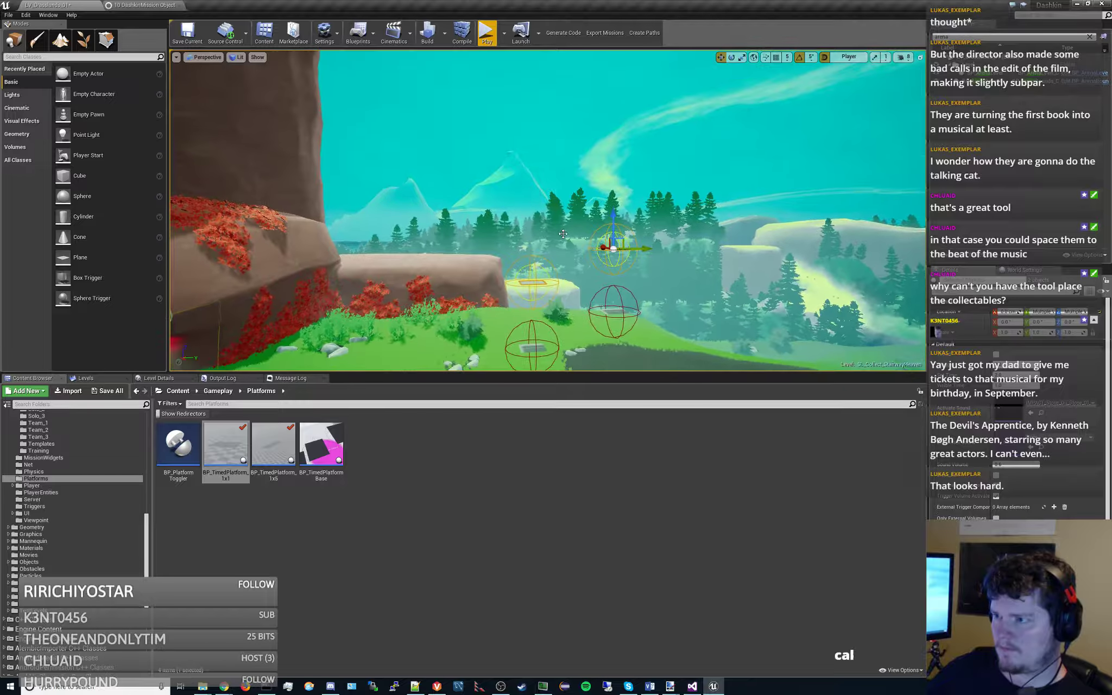
left_click_drag(612, 213, 615, 90)
mouse_move(616, 90)
right_mouse_down()
mouse_move(615, 128)
mouse_move(621, 55)
mouse_move(610, 94)
right_mouse_up()
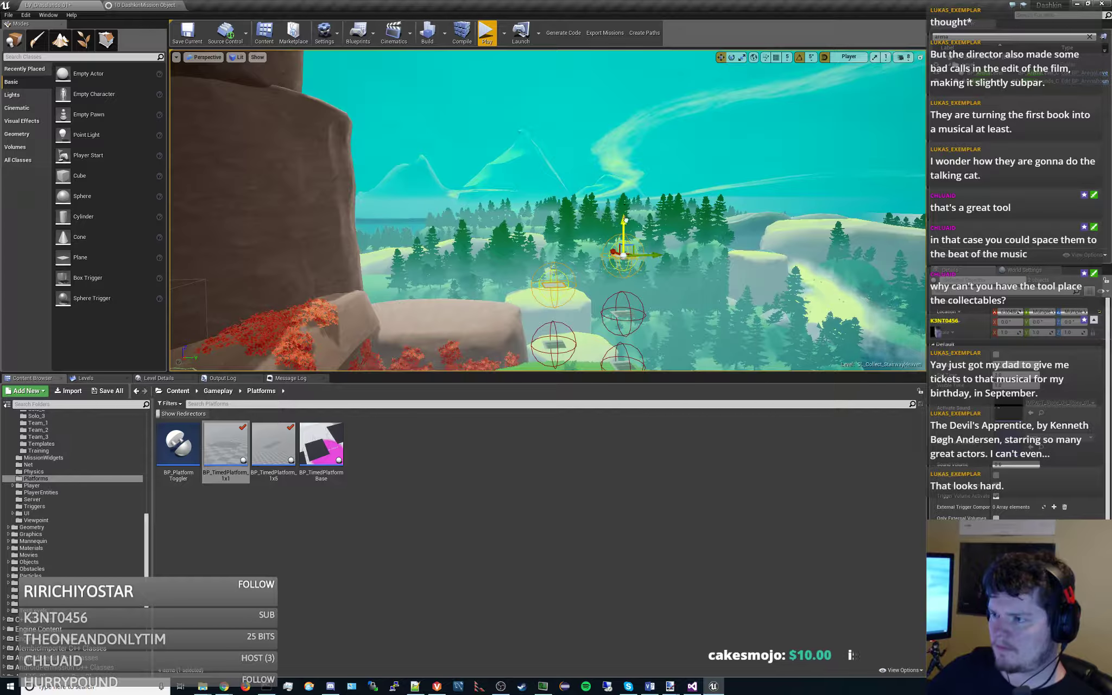
left_click_drag(625, 219, 630, 94)
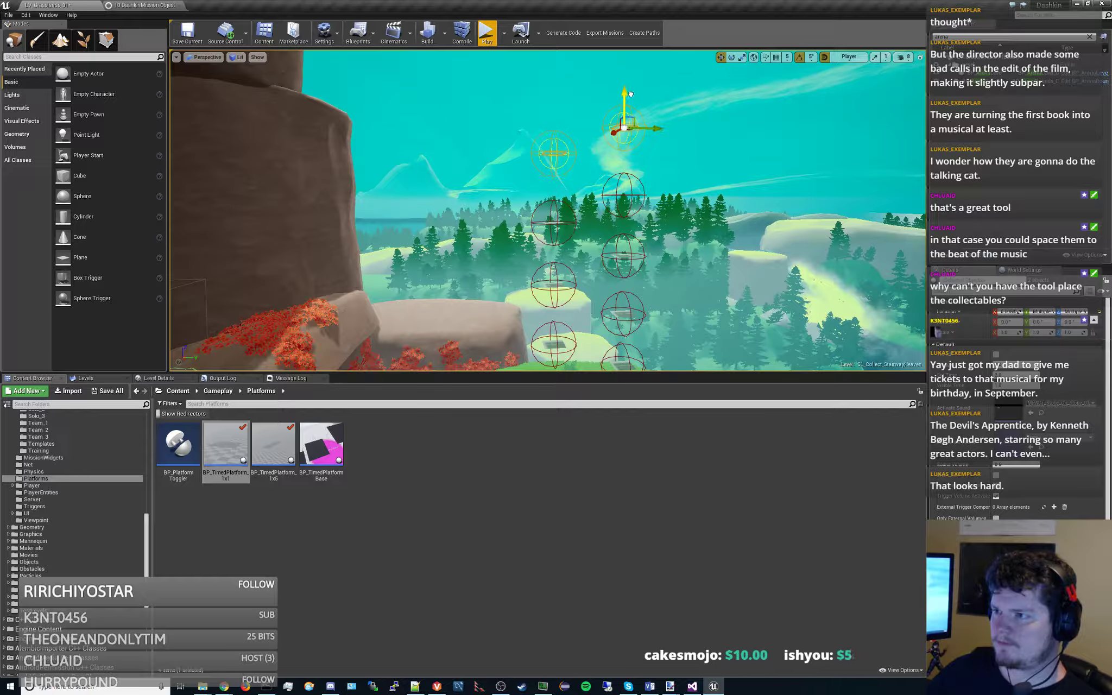
key("s")
mouse_move(612, 189)
right_mouse_down()
mouse_move(611, 136)
mouse_move(612, 190)
right_mouse_up()
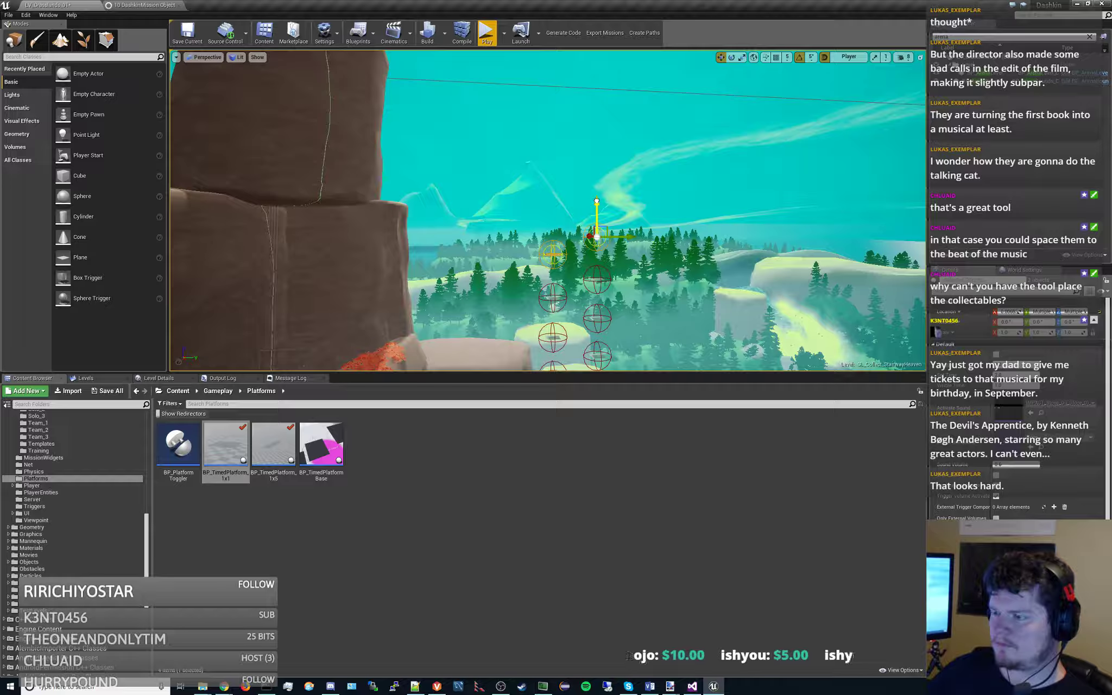
left_click_drag(597, 201, 602, 86)
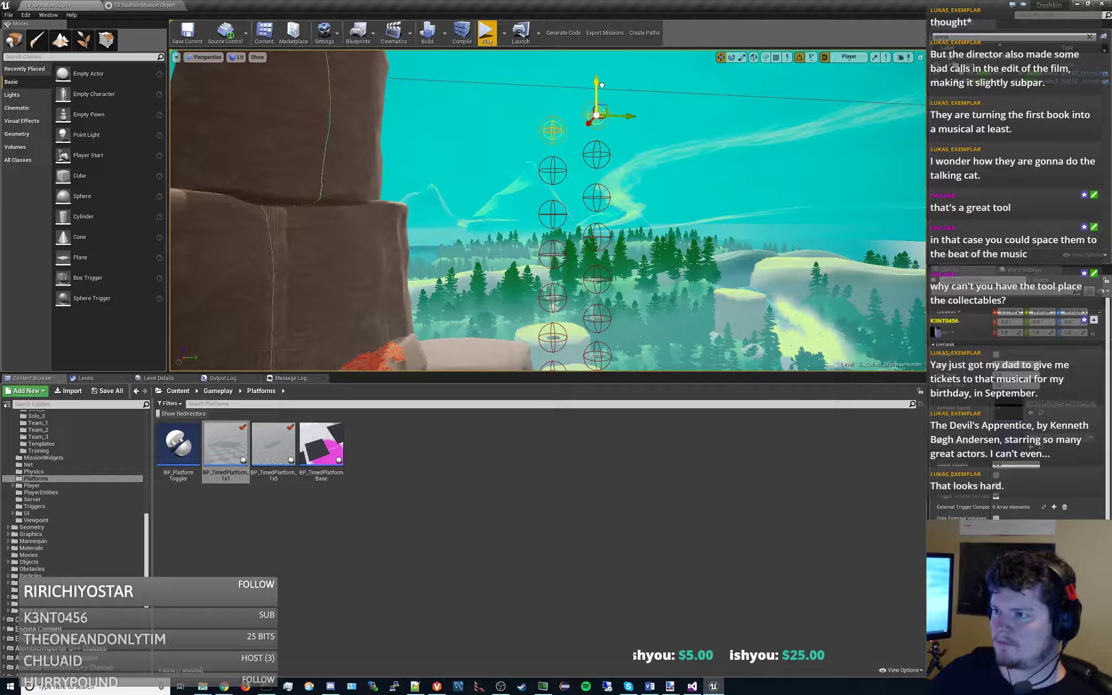
- Start a play session of the level and launch the Climb The Steps mission to test the platform staircase
right_click_drag(626, 189, 659, 250)
key("s")
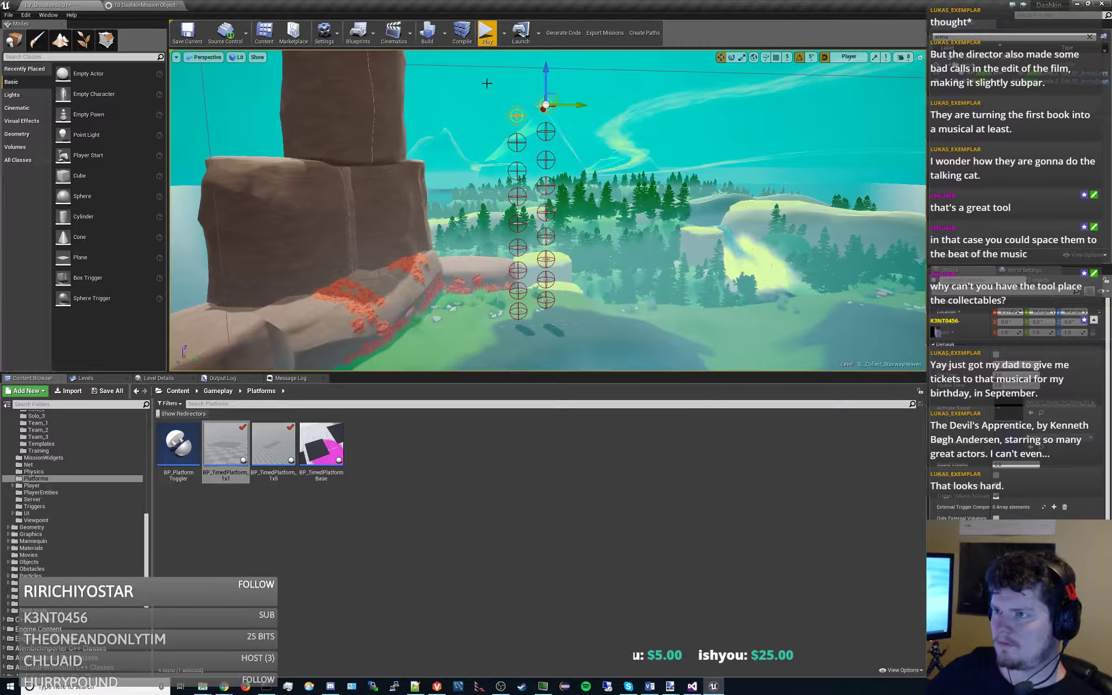
key("alt+p")
left_click(678, 220)
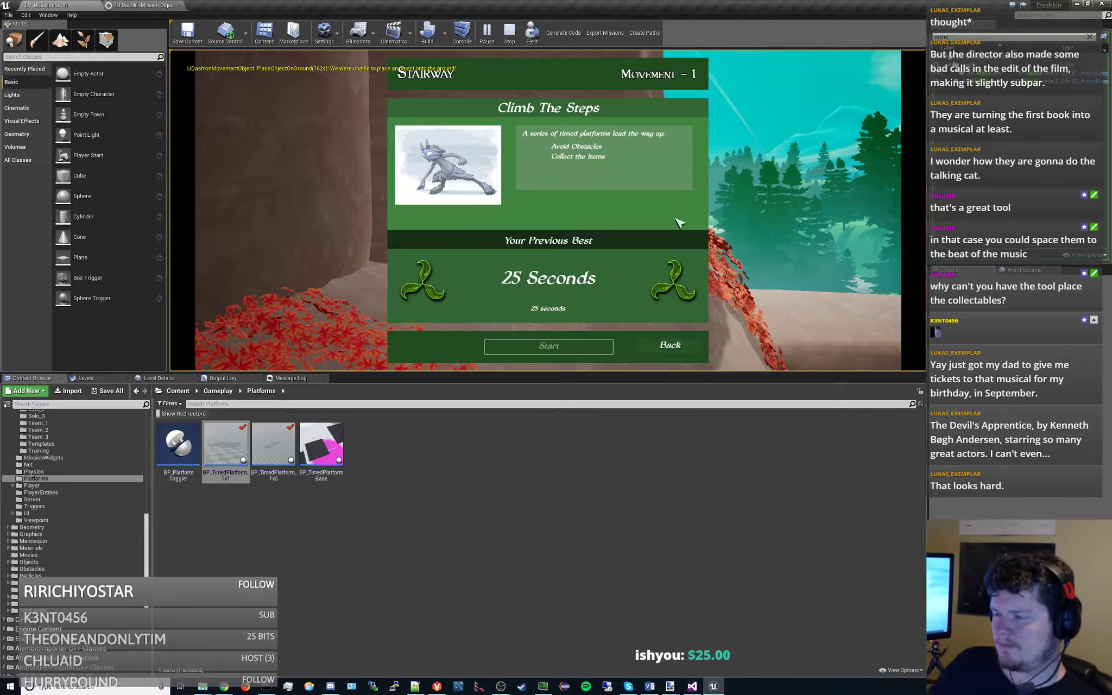
left_click(577, 348)
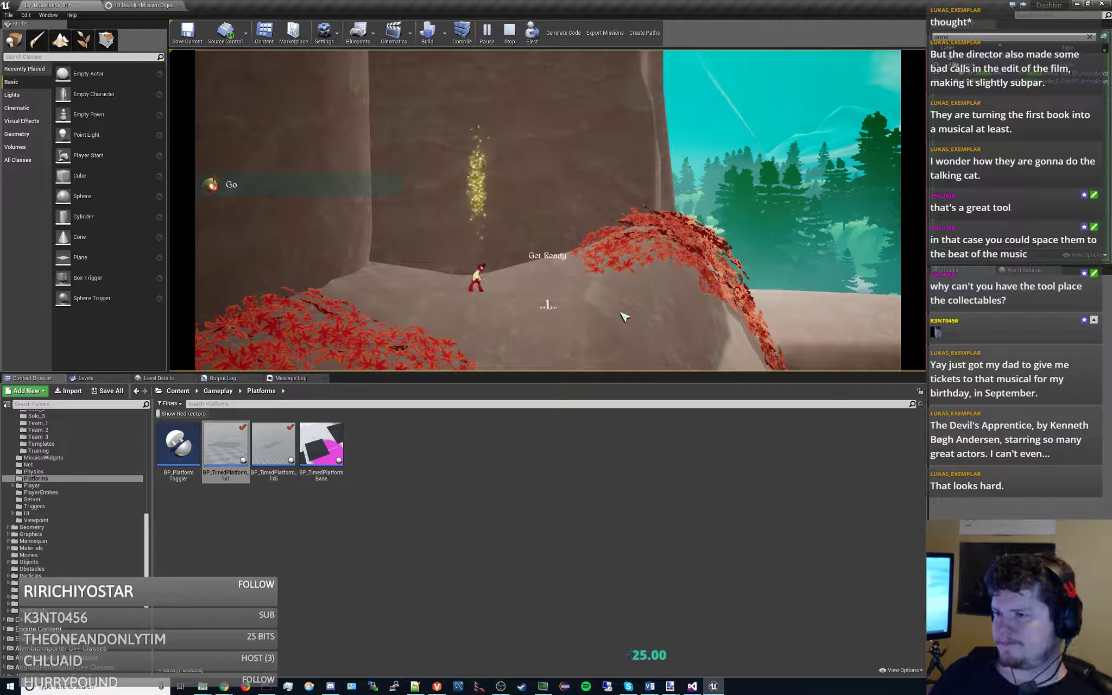
- Run the character to the clearing, playtest the climb by jumping between the two columns of timed platforms, and stop the play session
key("d")
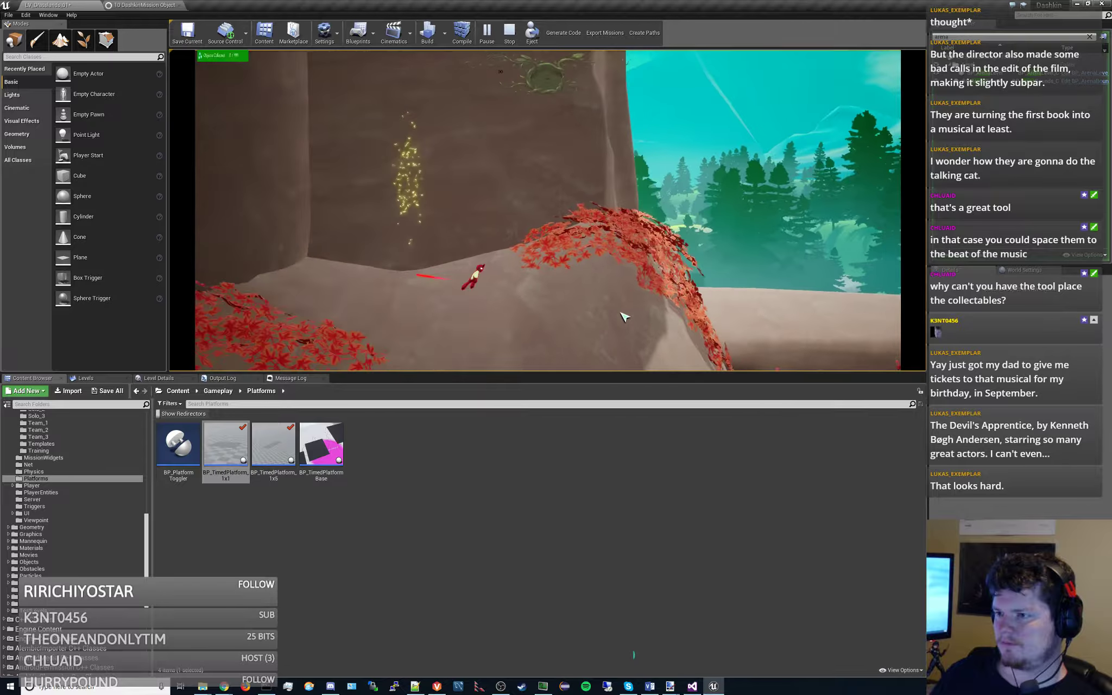
key("space")
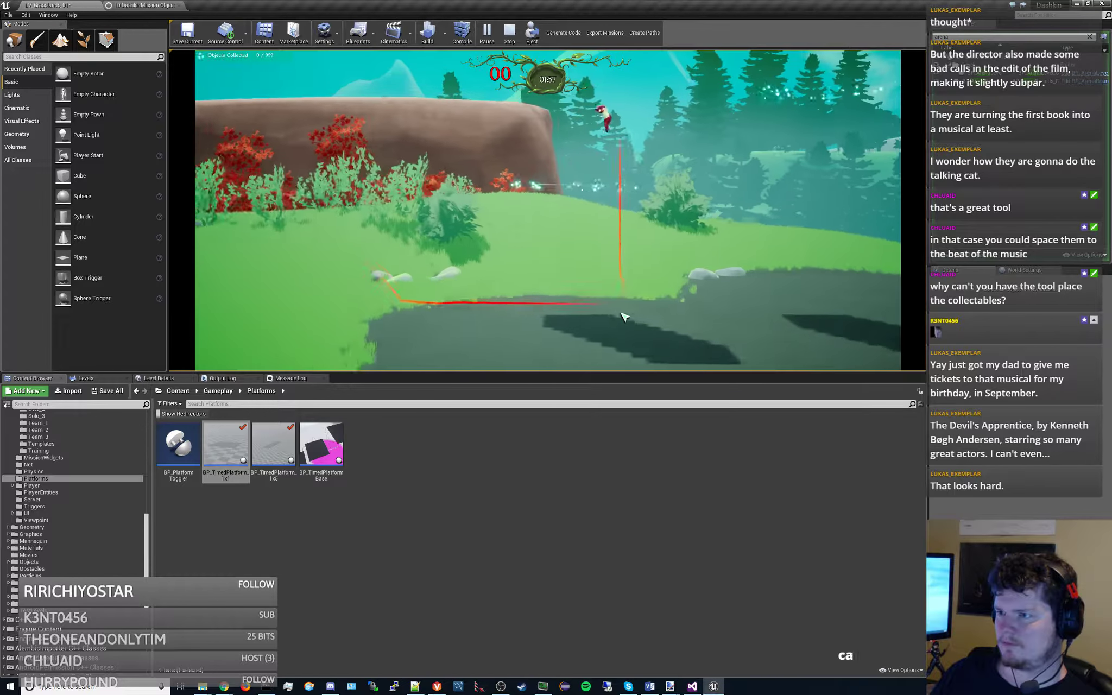
key("space")
key("a")
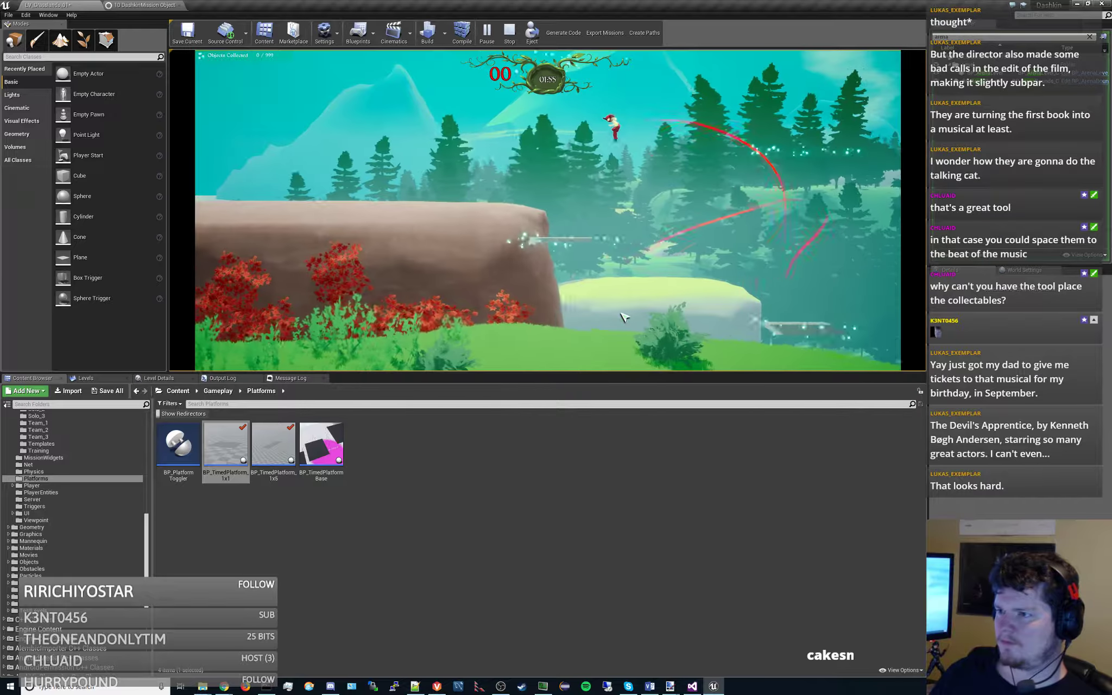
key("d")
key("s")
key("a")
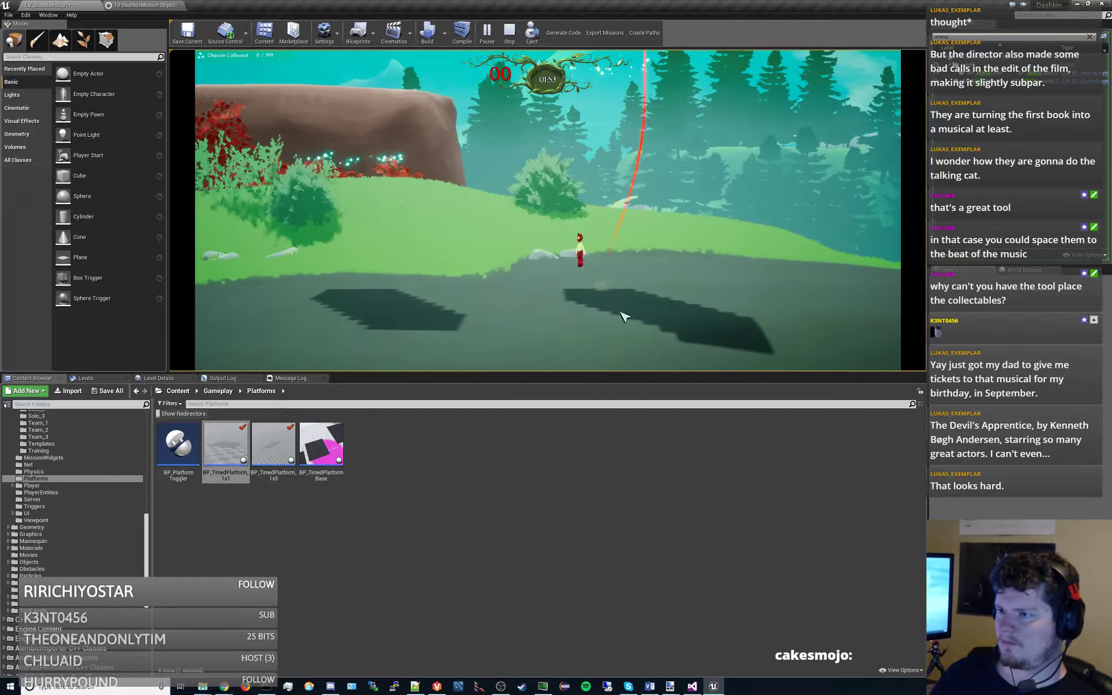
key("space")
key("space")
key("d")
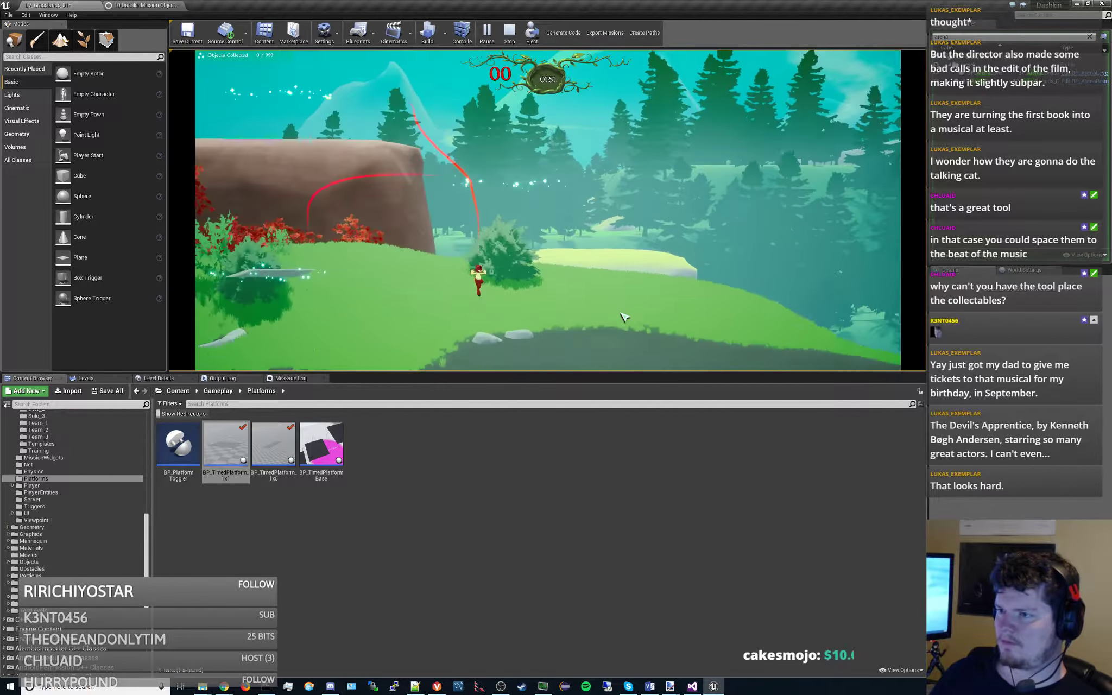
key("space")
key("space")
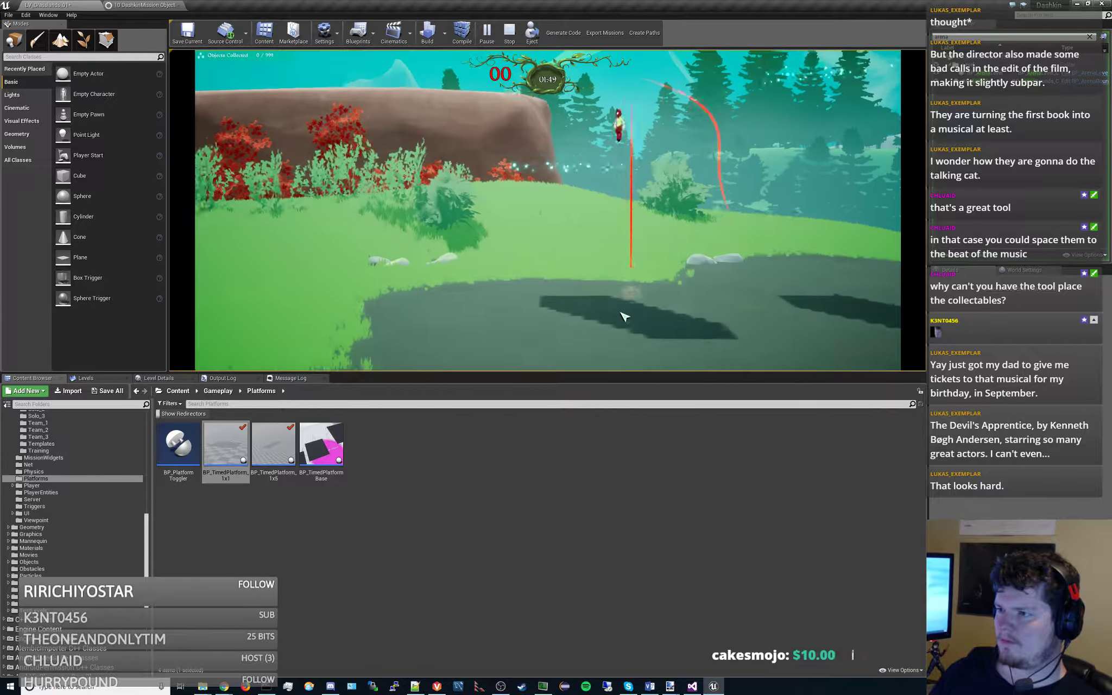
key("space")
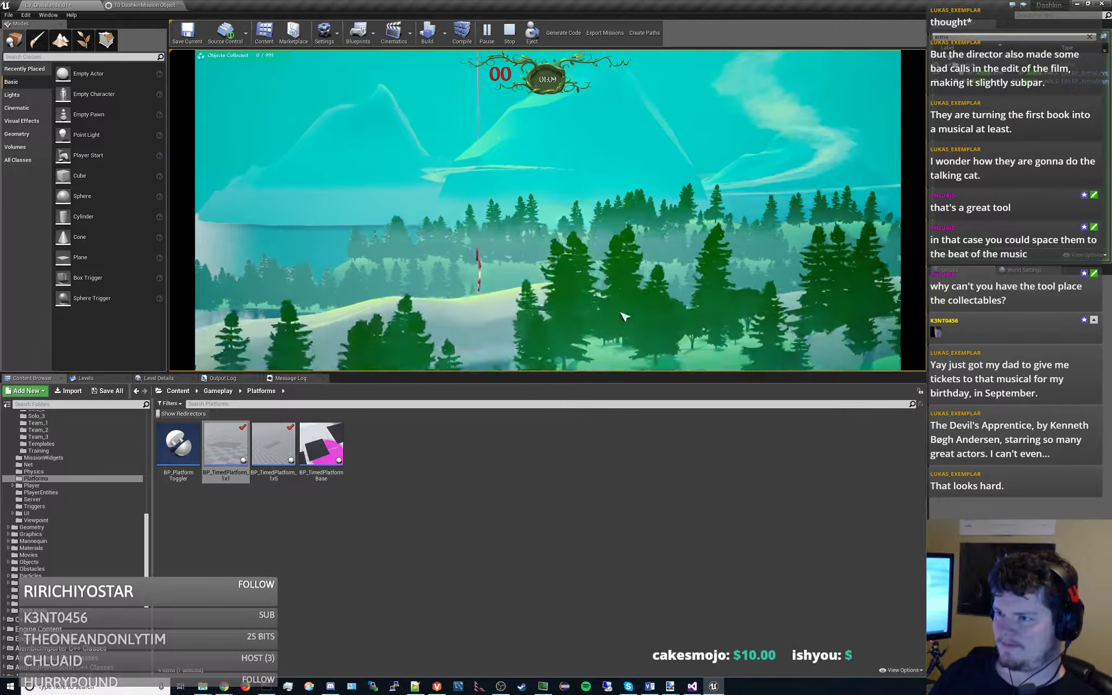
left_click(509, 31)
- Filter the level's actor list by "platform" and select all the timed platforms of the staircase together
mouse_move(548, 210)
right_mouse_down()
mouse_move(489, 168)
mouse_move(483, 231)
mouse_move(543, 217)
right_mouse_up()
key("w")
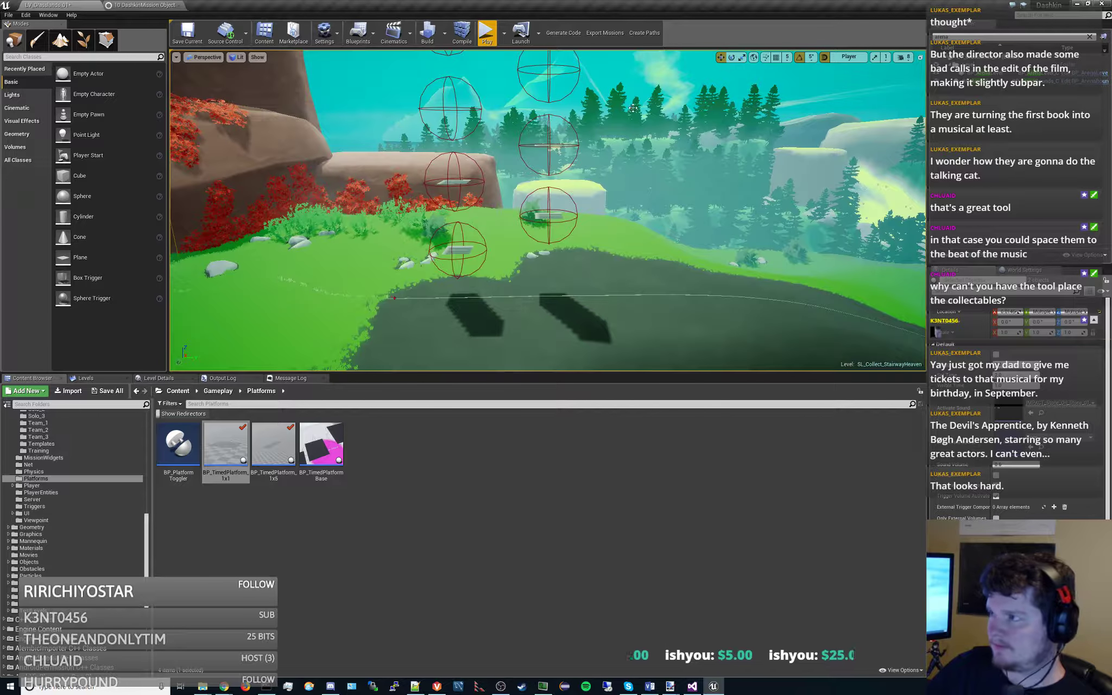
left_click(458, 250)
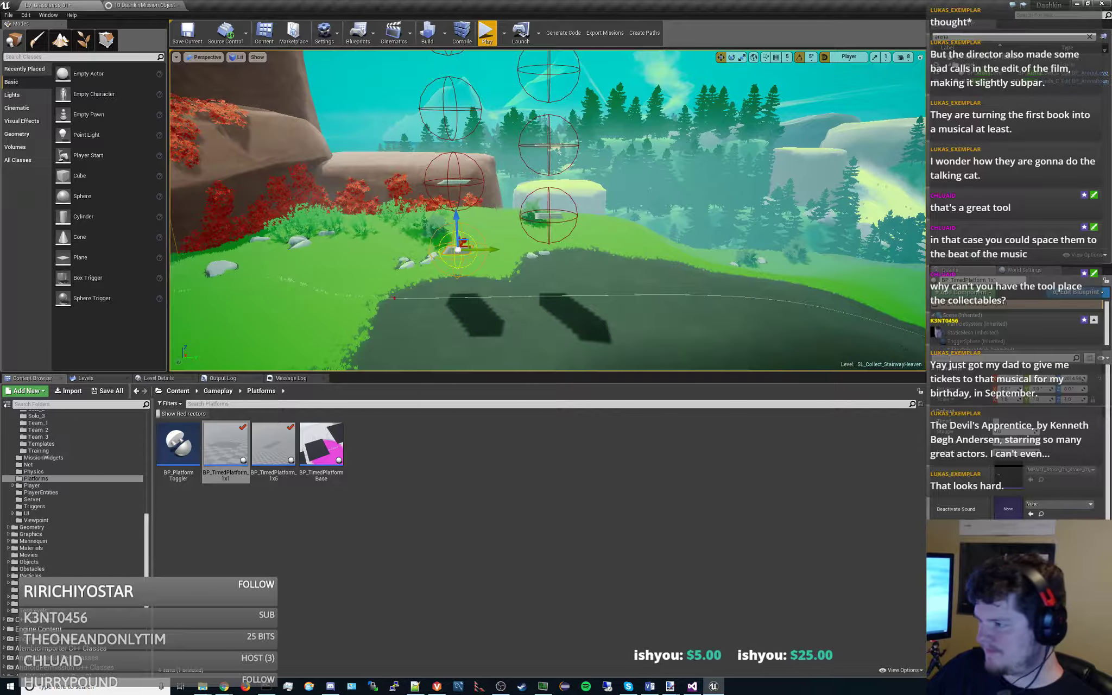
left_click(965, 37)
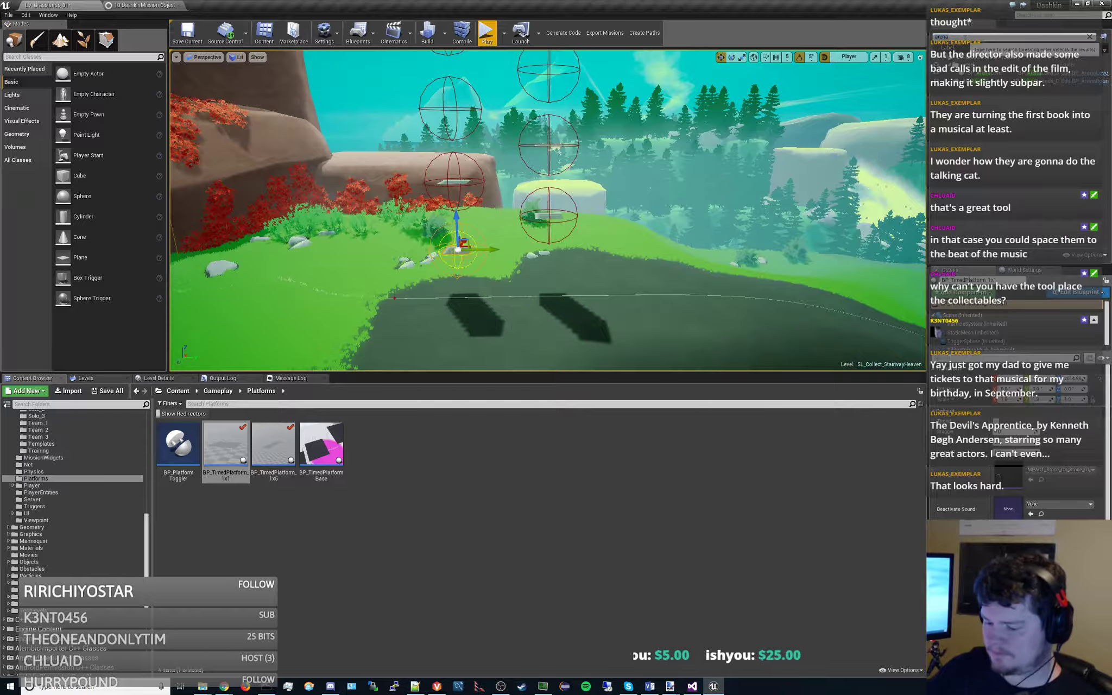
type("platform")
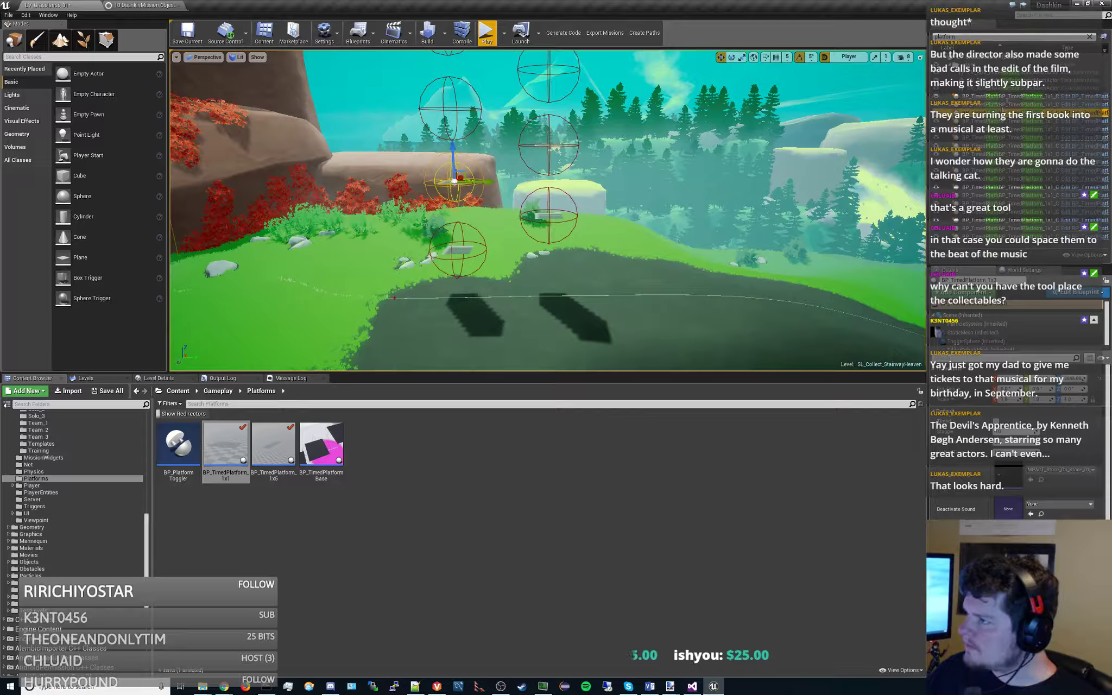
left_click(1014, 236, "shift")
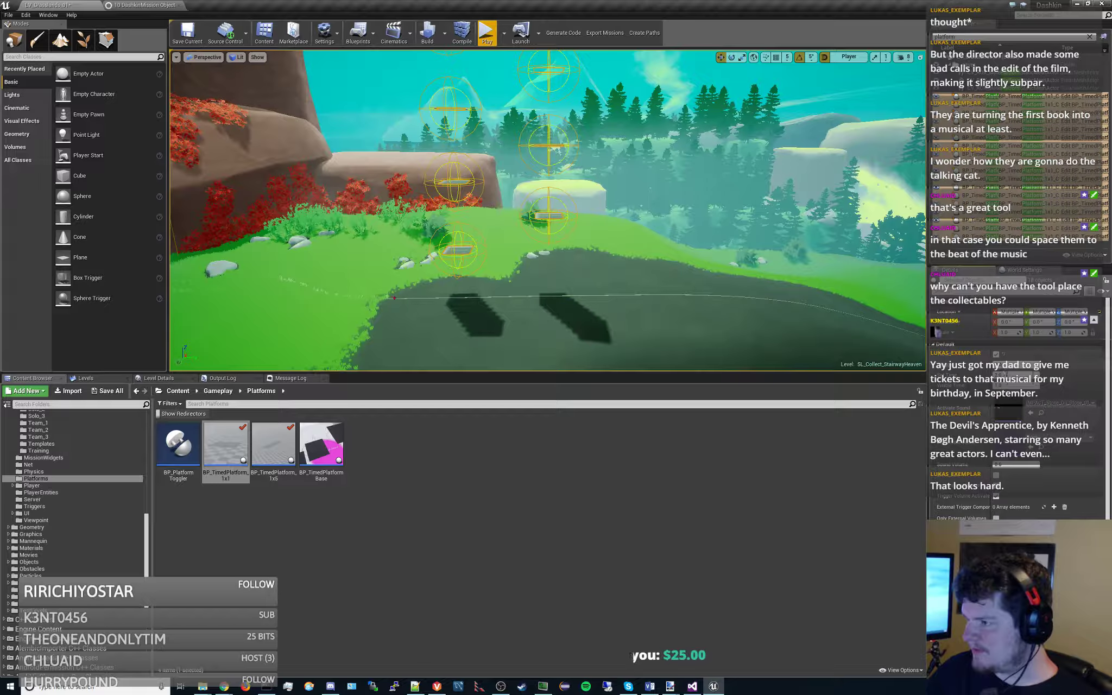
- Examine the selected platform staircase from a distance and close up beside the rock tower
key("s")
mouse_move(547, 210)
right_mouse_down()
mouse_move(543, 158)
mouse_move(547, 210)
right_mouse_up()
key("w")
right_click_drag(641, 298, 621, 298)
key("s")
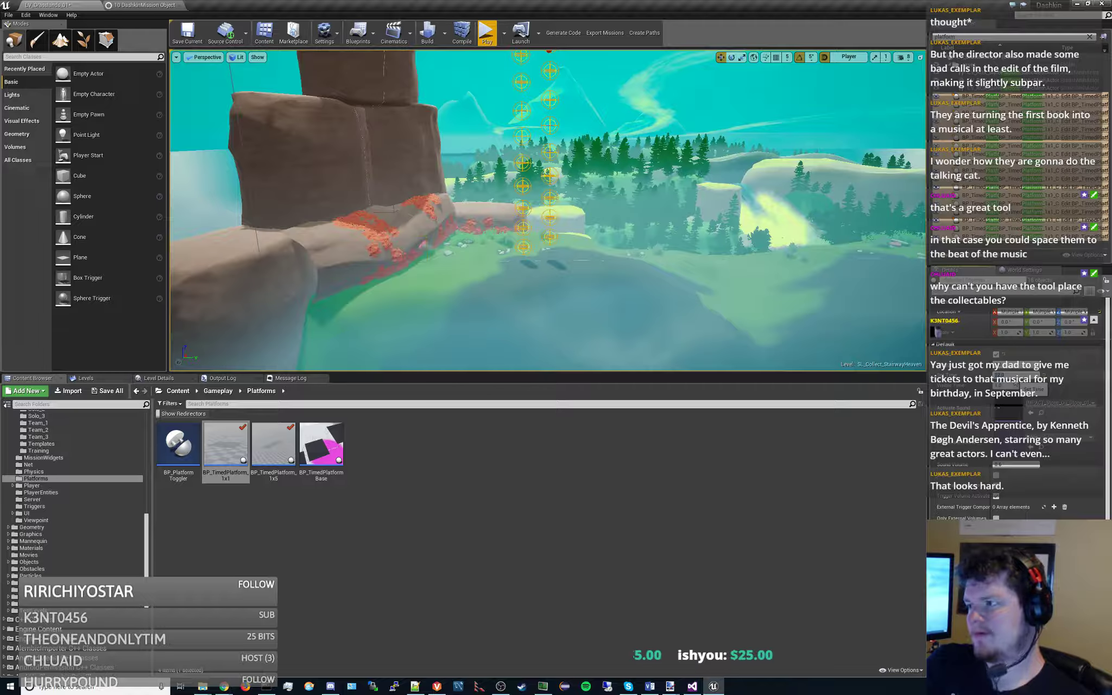
mouse_move(725, 316)
right_mouse_down()
mouse_move(725, 233)
mouse_move(725, 369)
mouse_move(726, 315)
right_mouse_up()
key("w")
key("w")
key("s")
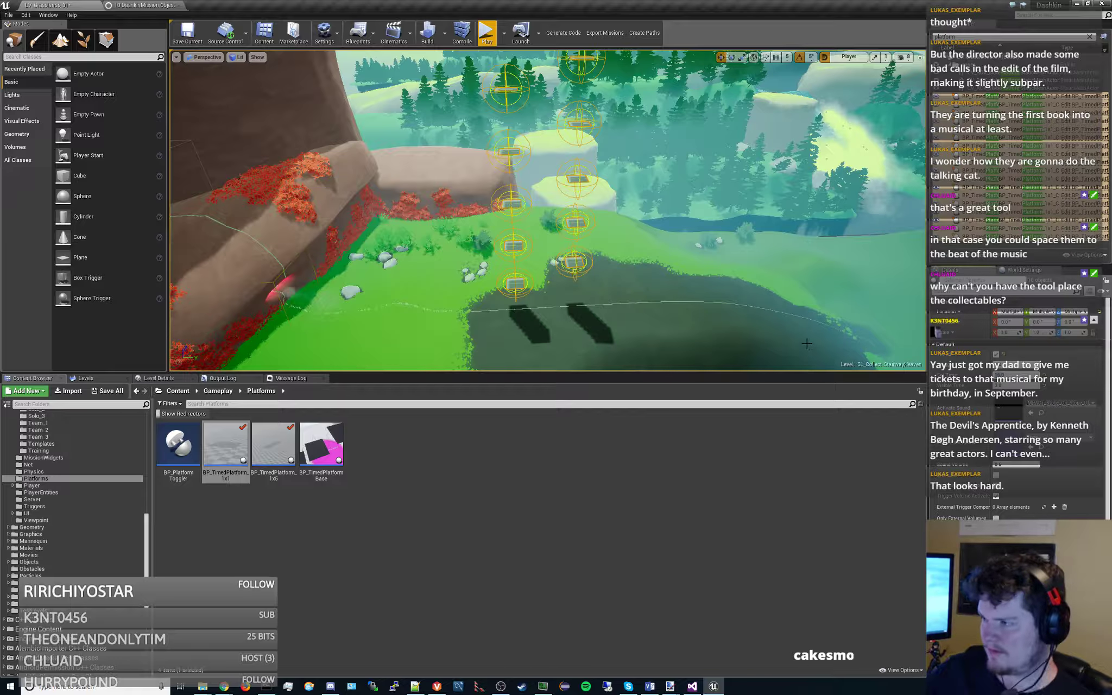
- Go through the timed platforms one by one from the bottom of the staircase upward, adjusting their individual properties
left_click(1000, 97)
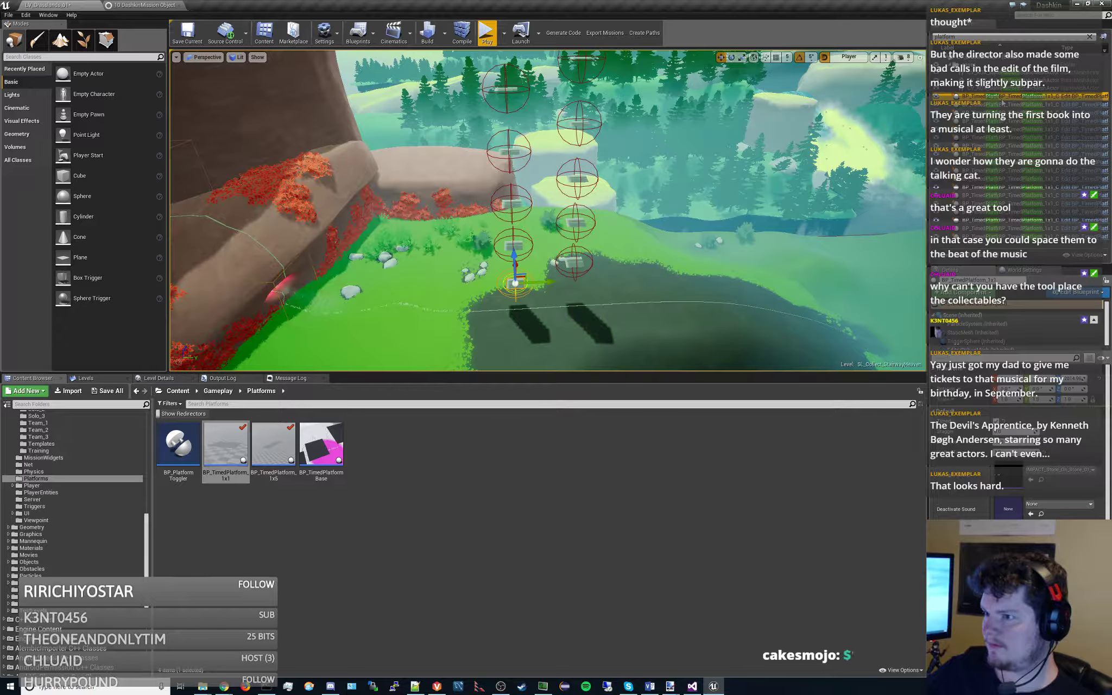
left_click(1003, 105)
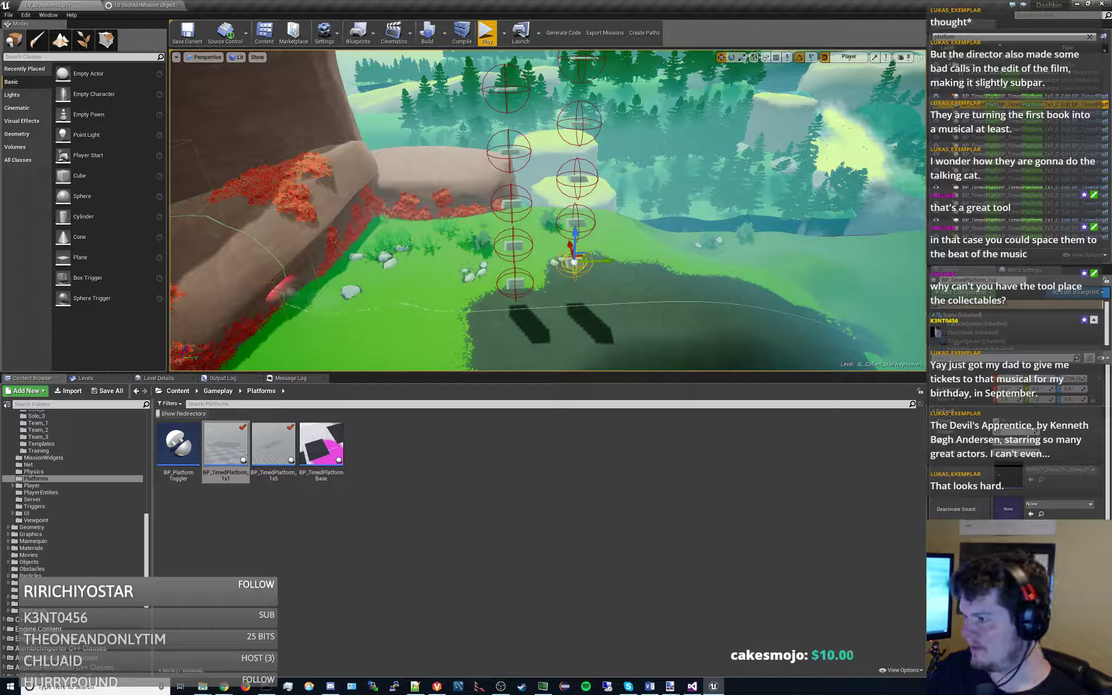
left_click(1003, 113)
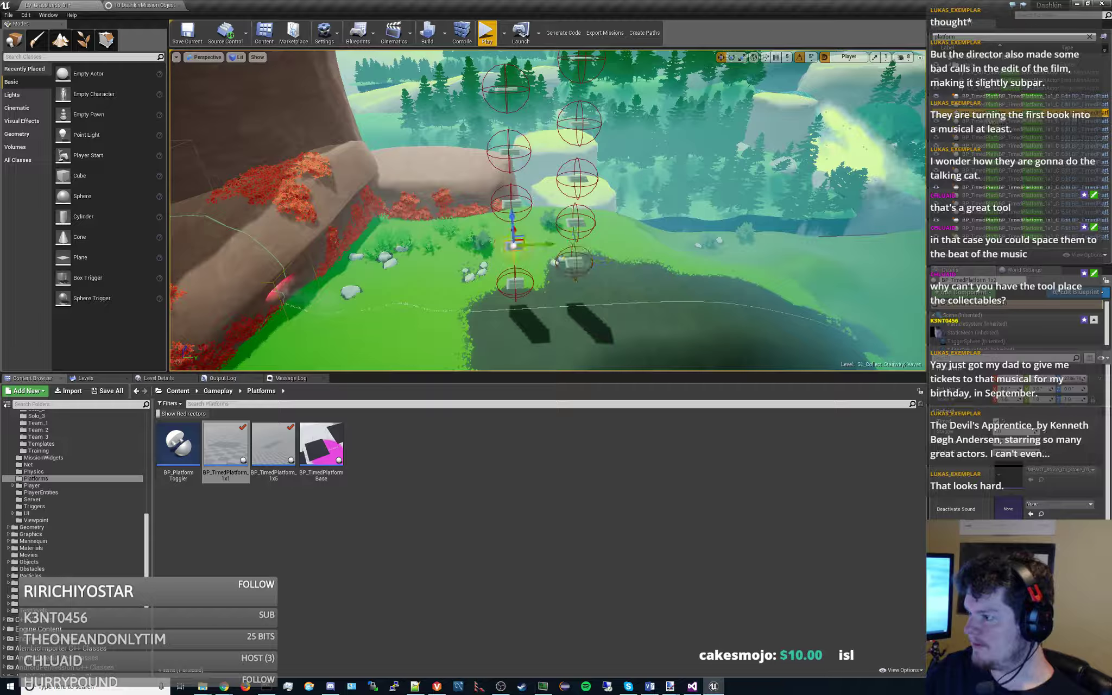
left_click(1005, 120)
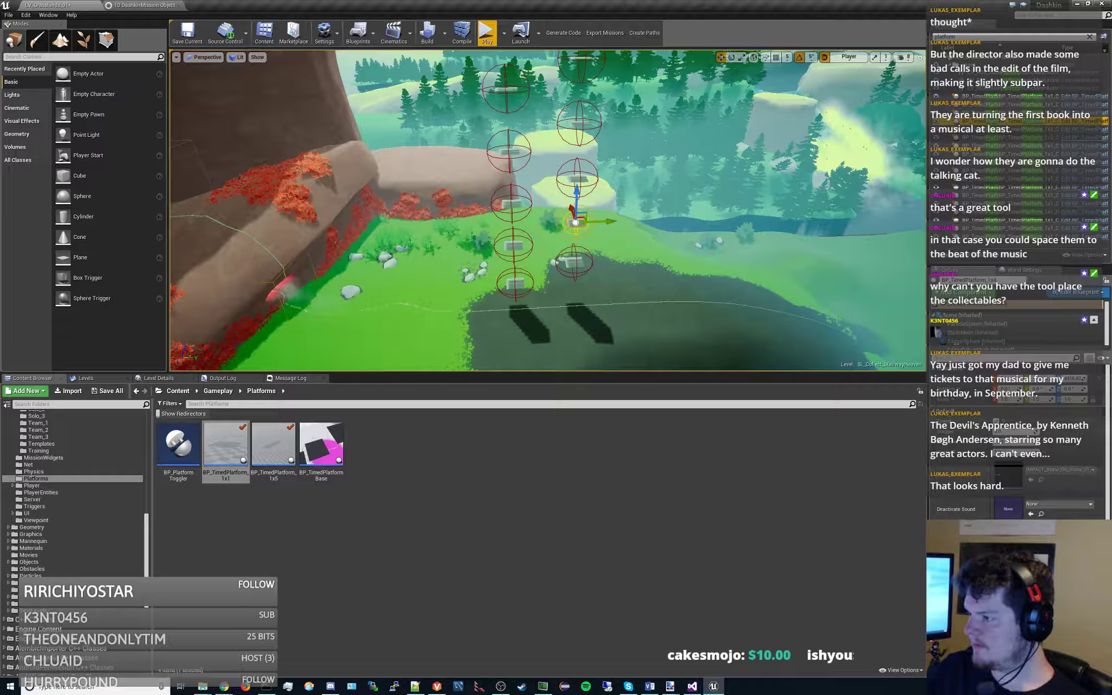
left_click(1005, 129)
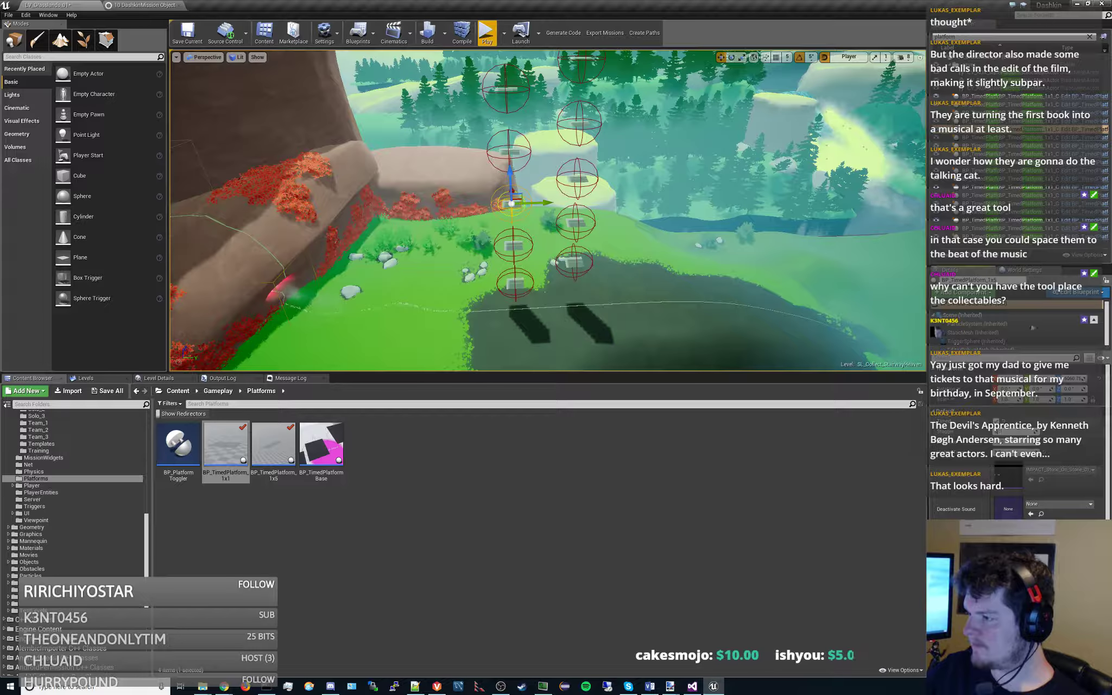
left_click(1101, 136)
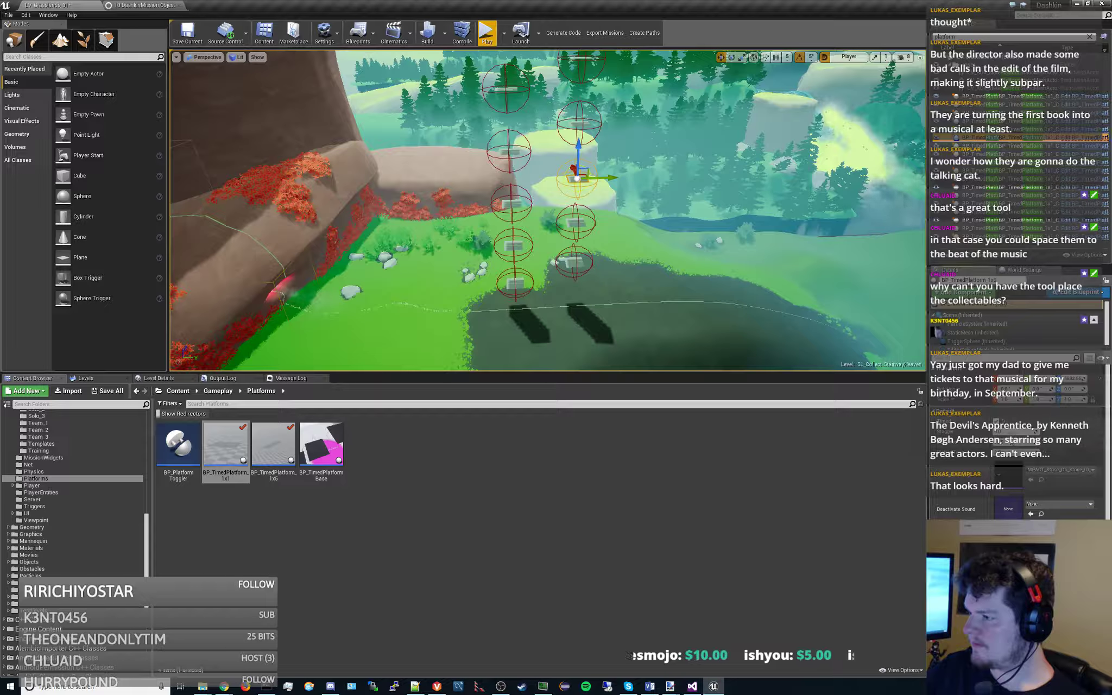
left_click(1101, 144)
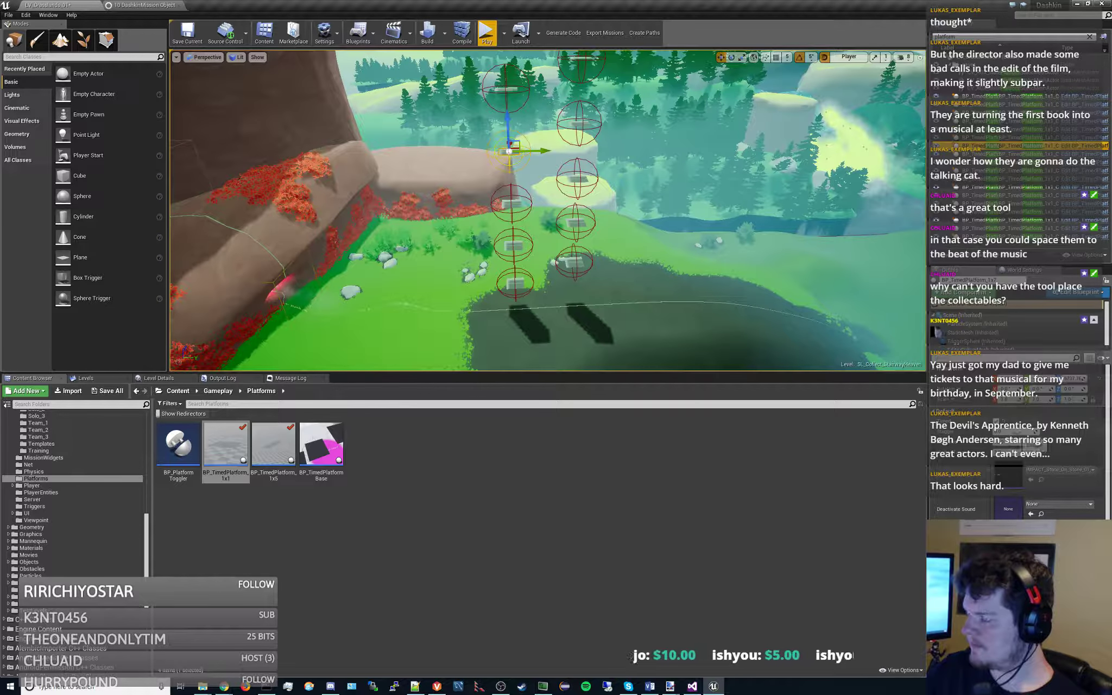
left_click(1017, 433)
left_click(1102, 153)
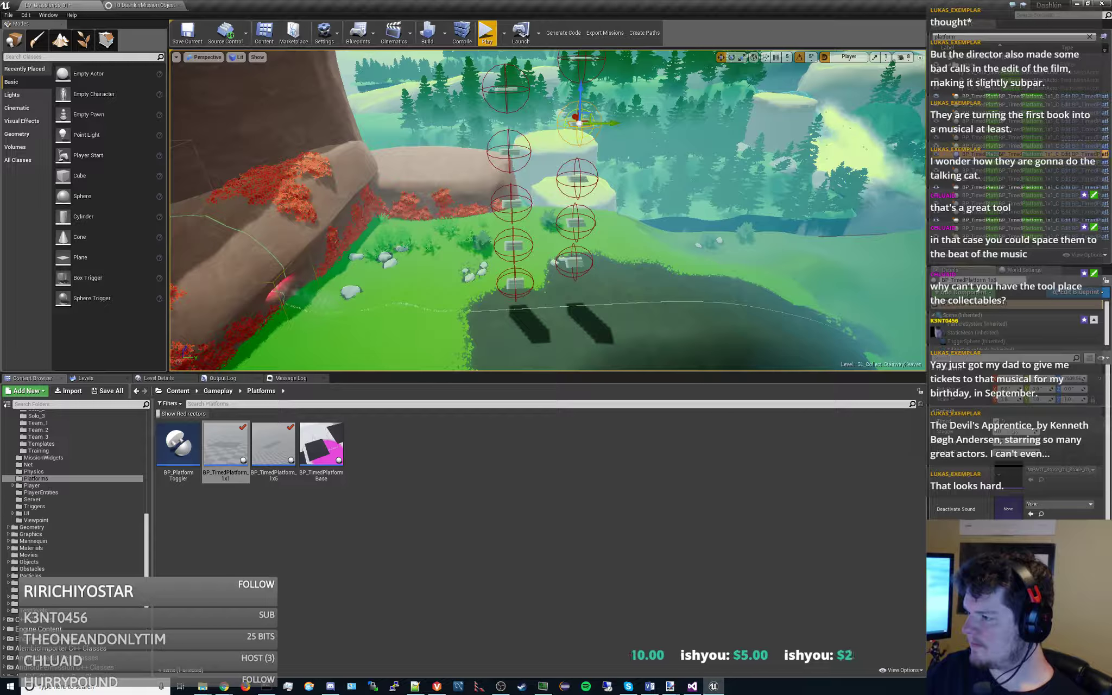
key("Down")
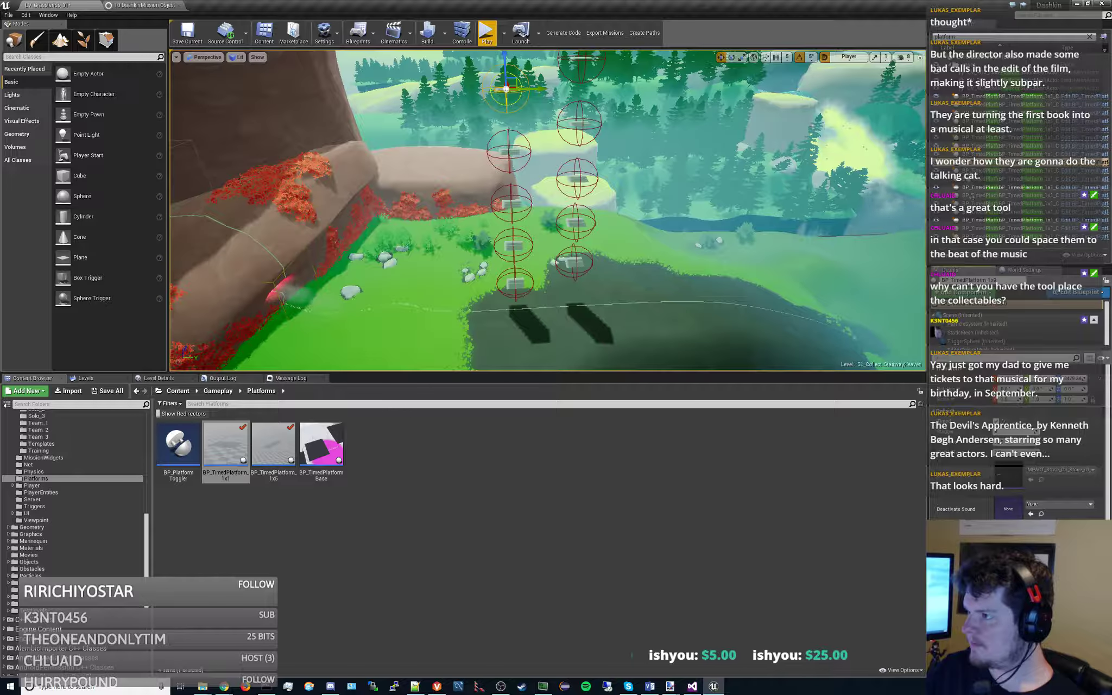
key("Down")
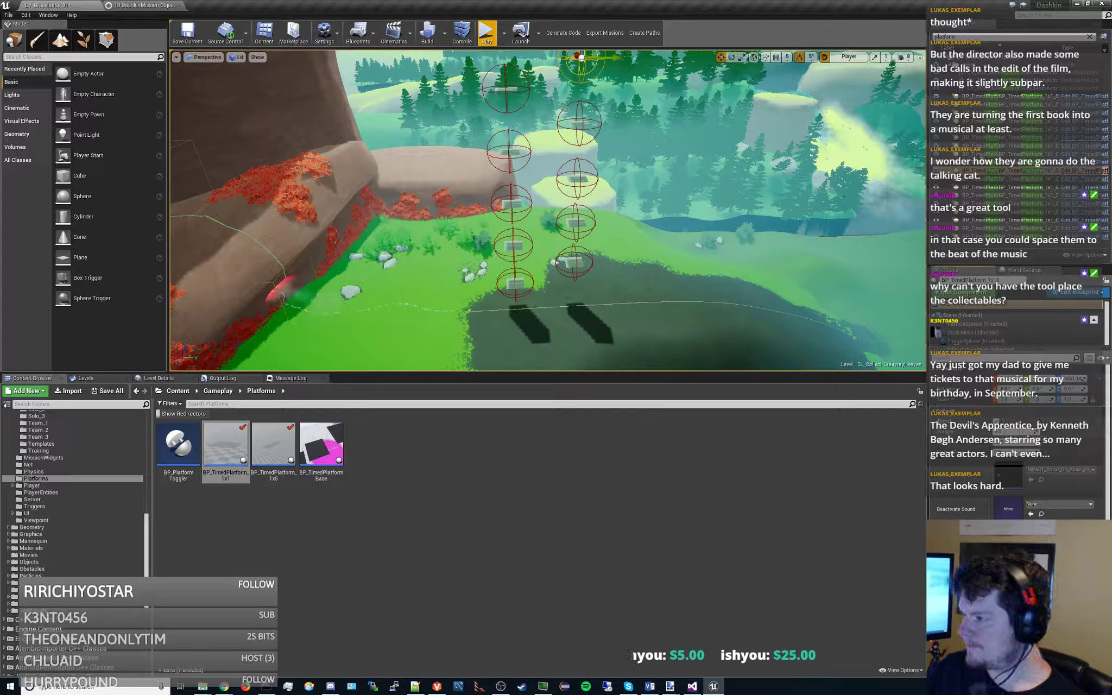
key("Down")
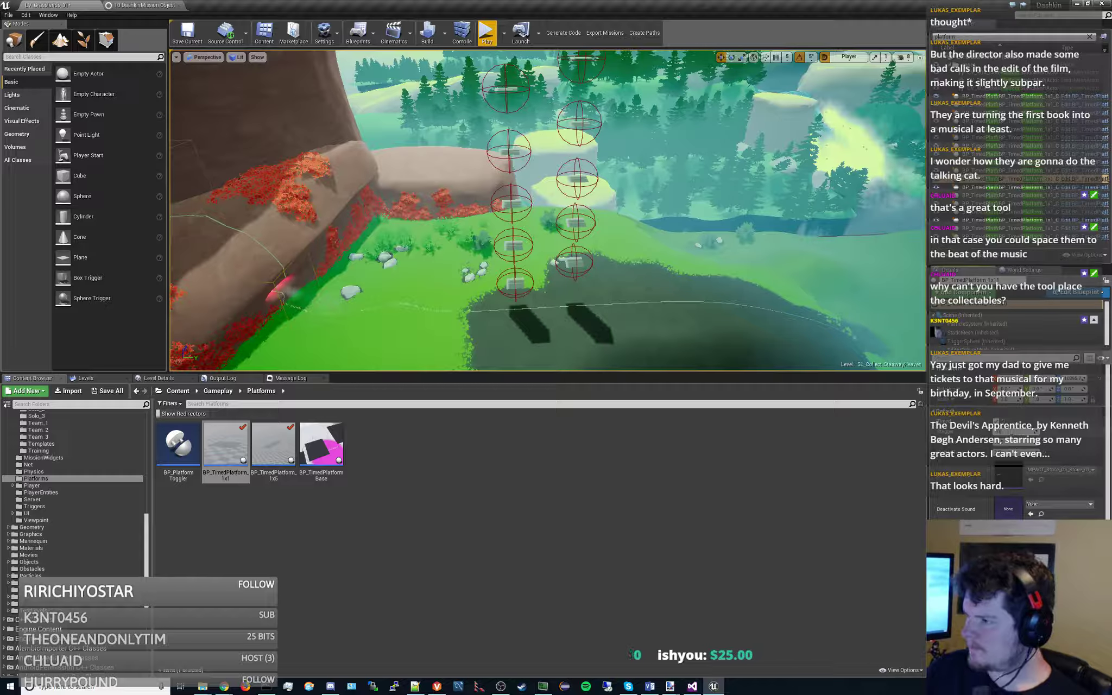
key("Down")
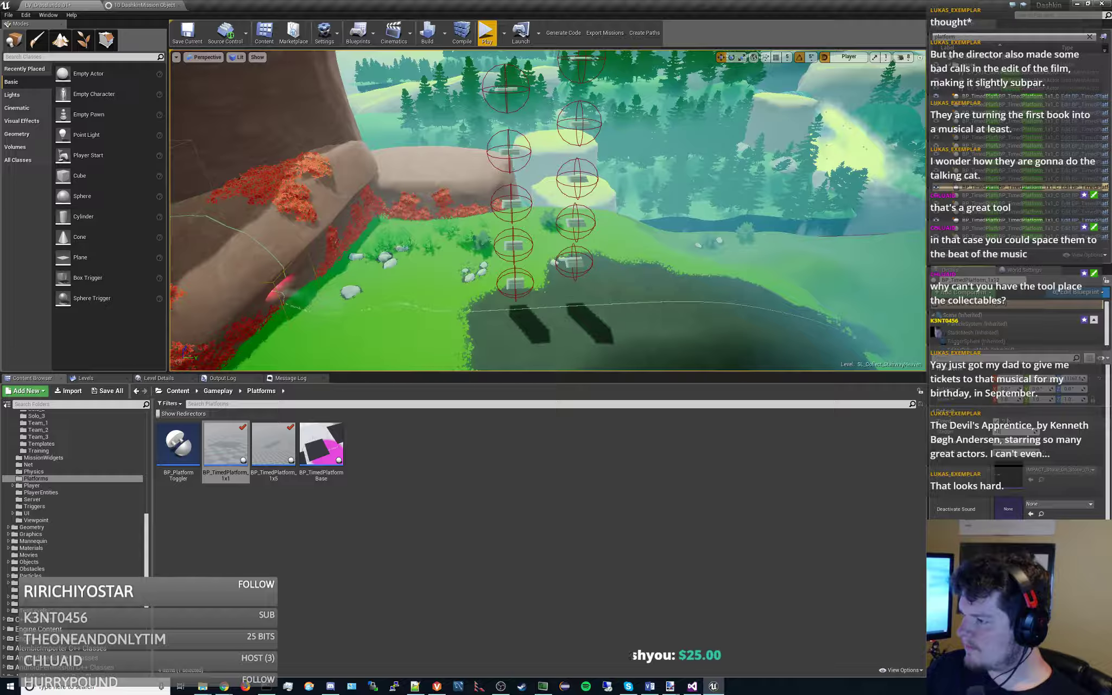
key("Down")
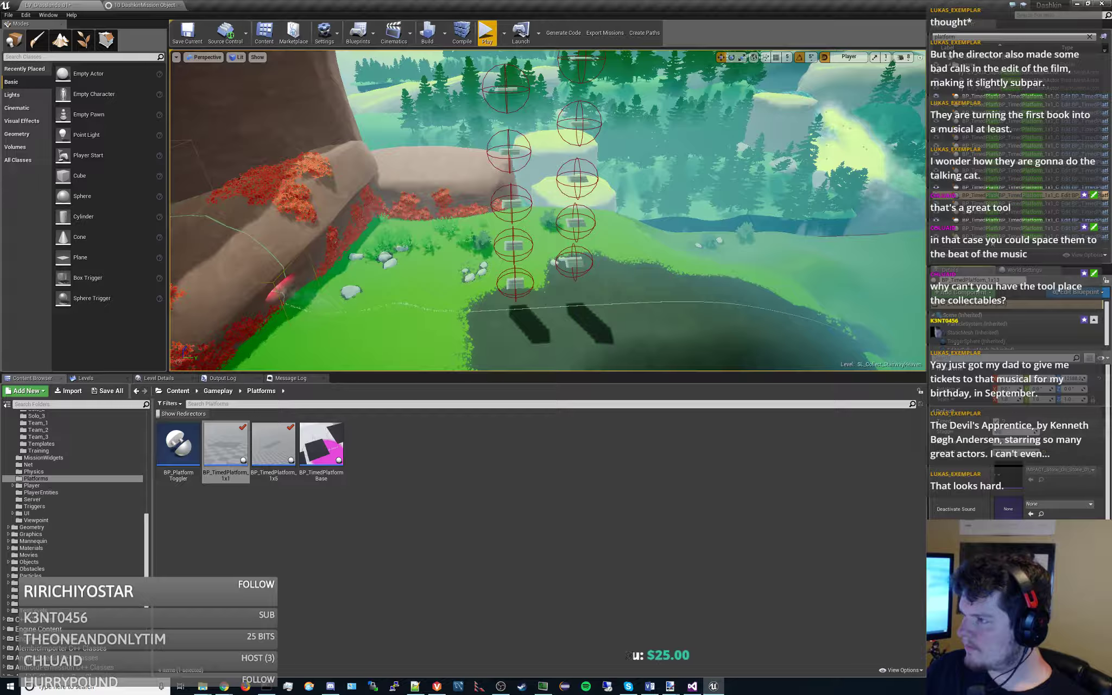
key("Down")
key("Down")
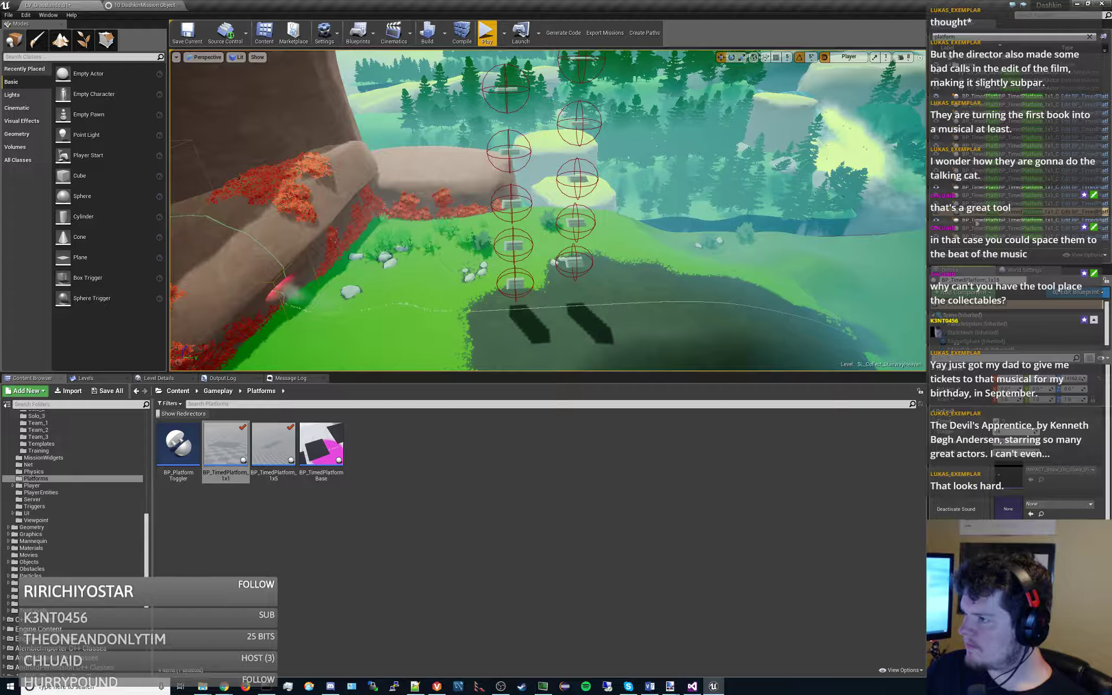
key("Down")
key("Down")
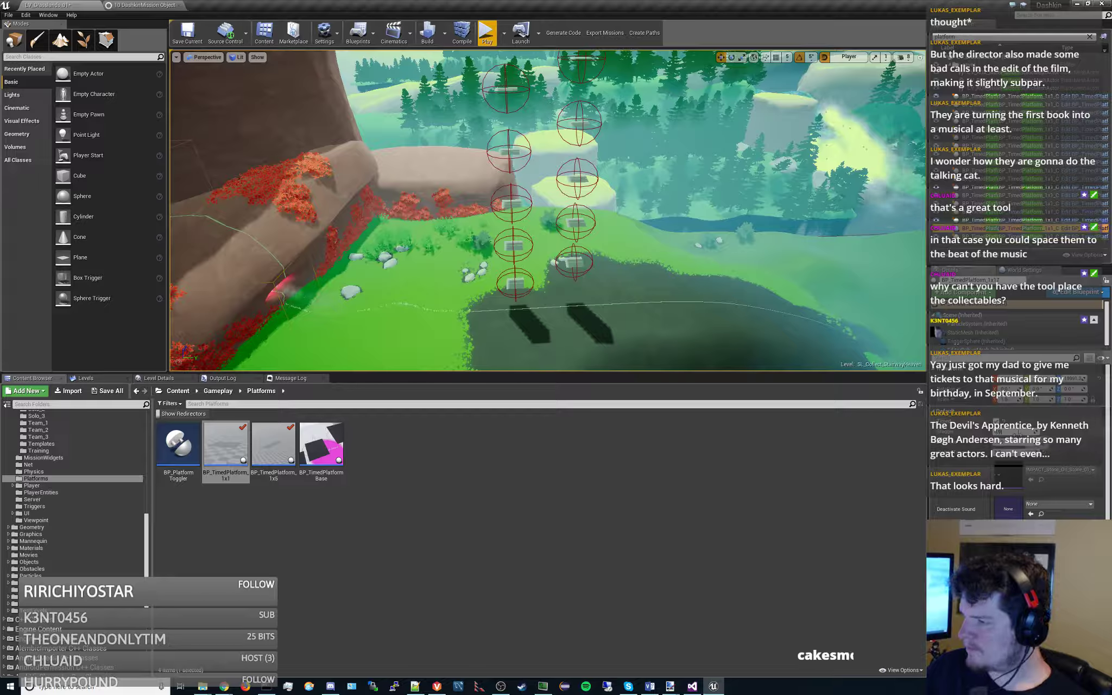
key("Down")
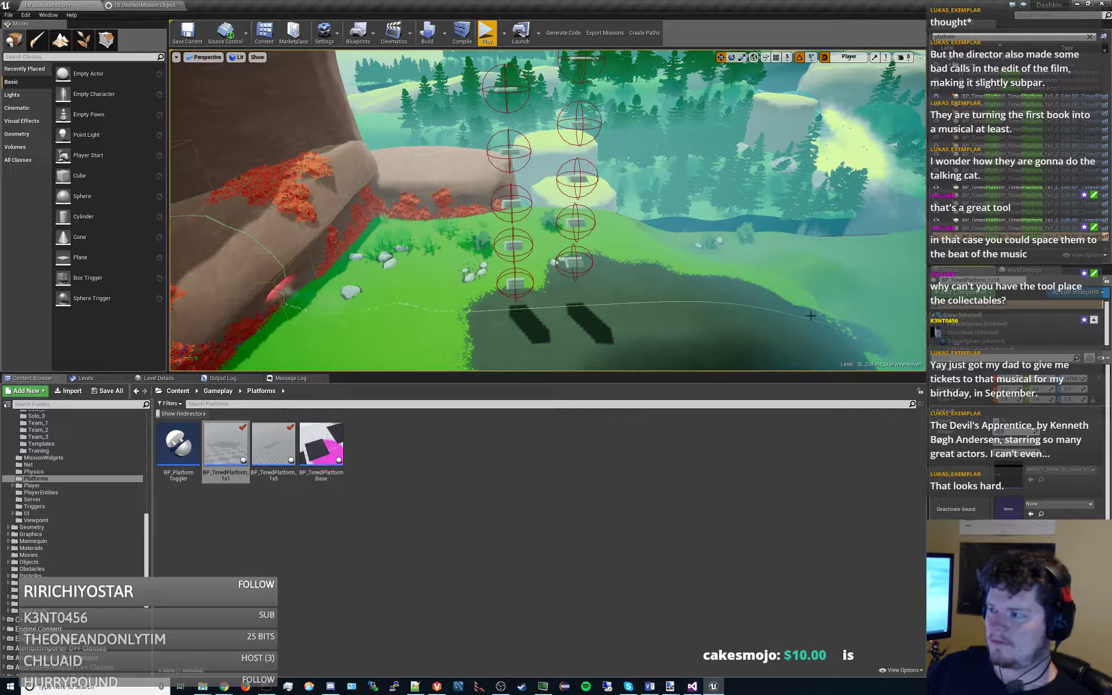
- Play the level, start the Climb The Steps stage, and run to the clearing to try the first jumps between the timed platforms
left_click(493, 37)
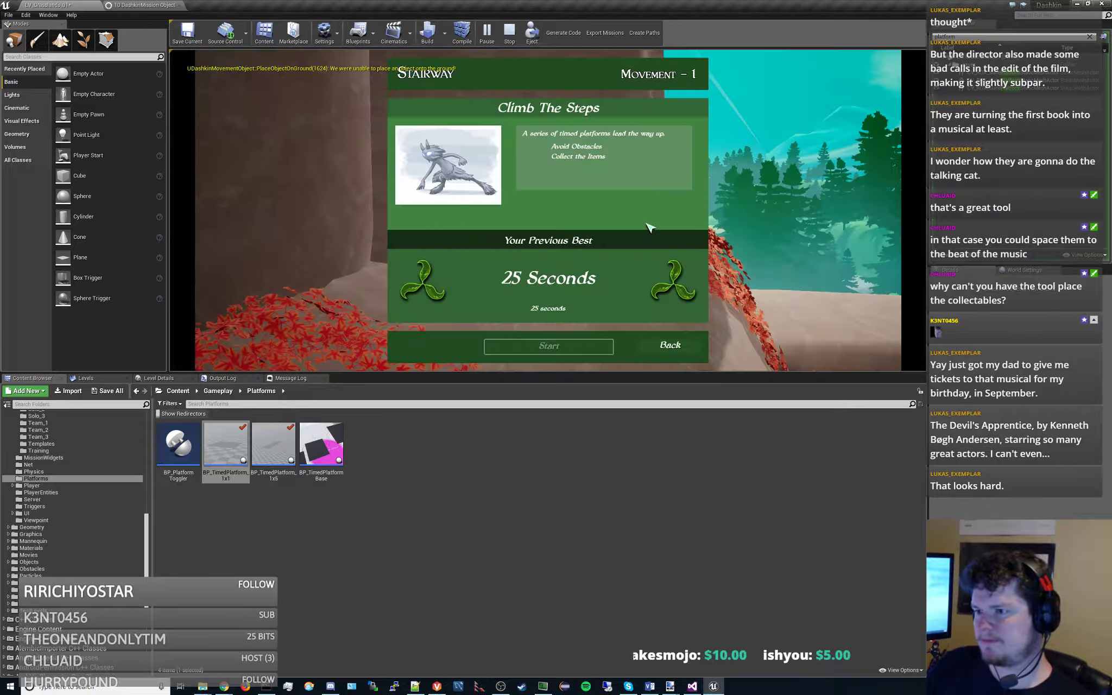
left_click(562, 347)
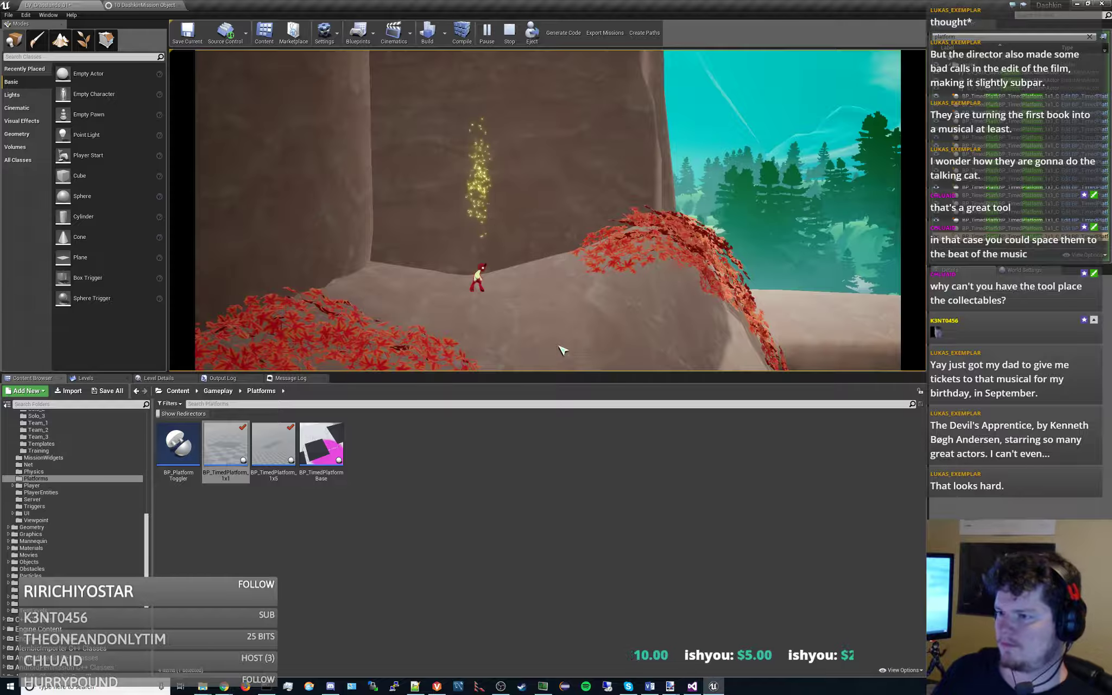
key("d")
key("d")
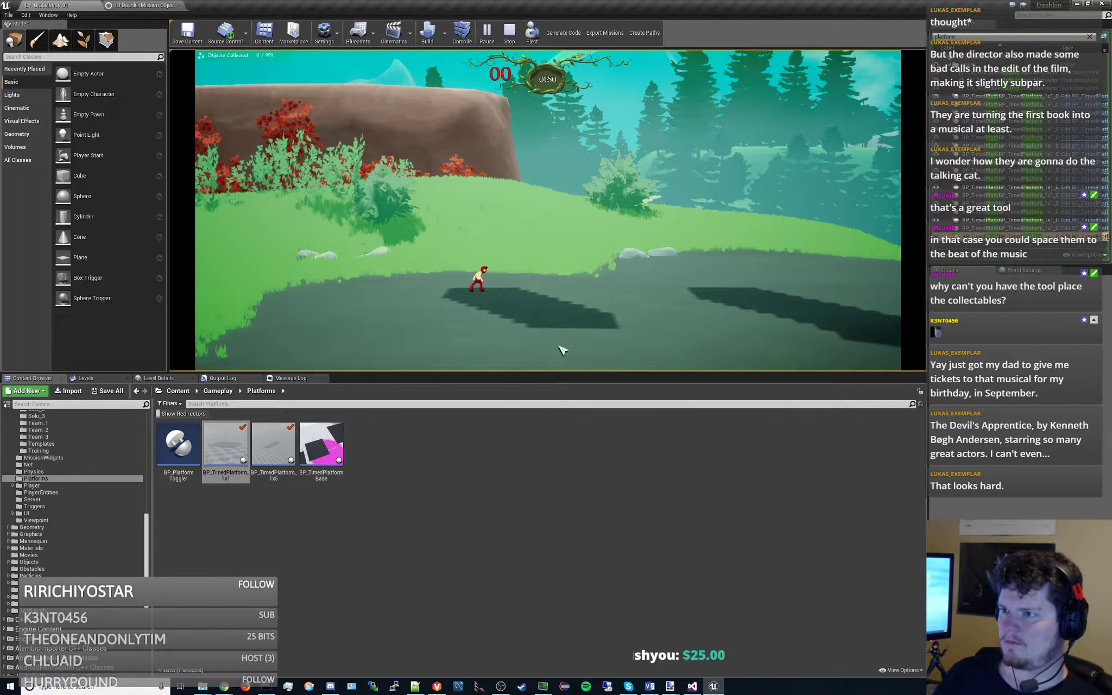
key("space")
key("space")
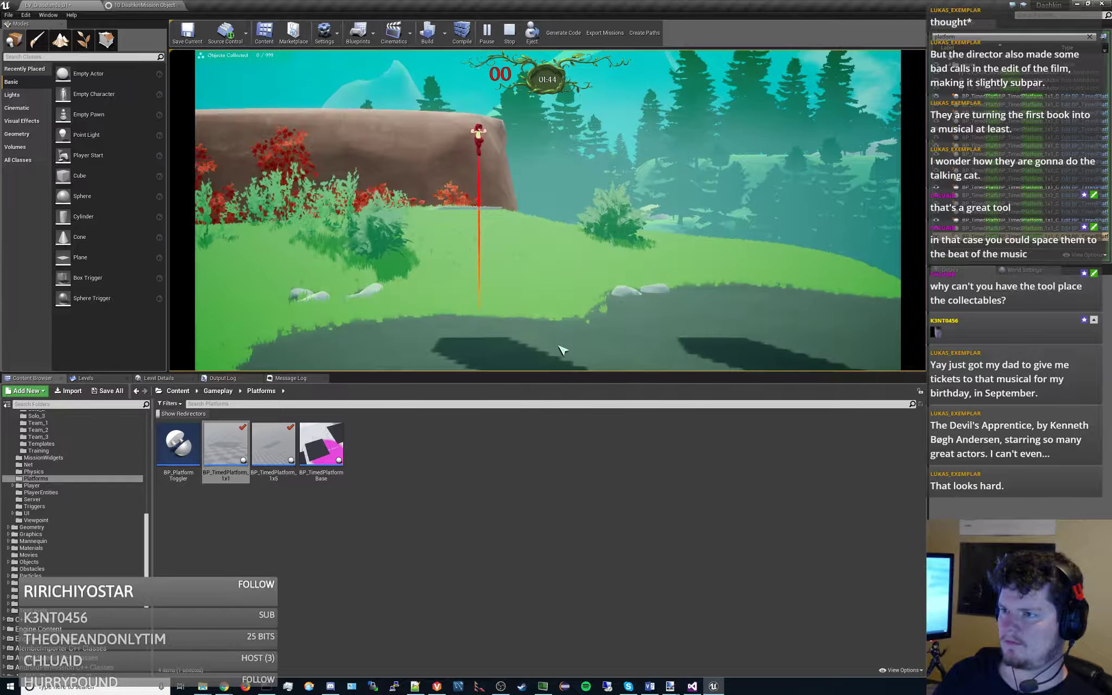
key("space")
key("d")
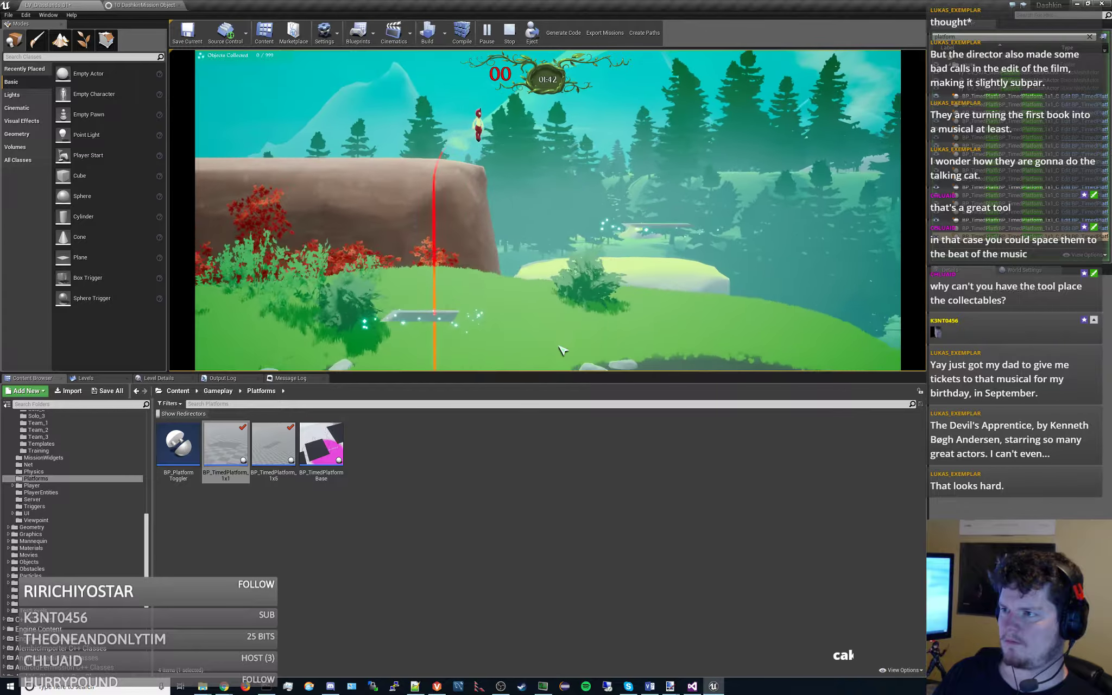
key("space")
key("a")
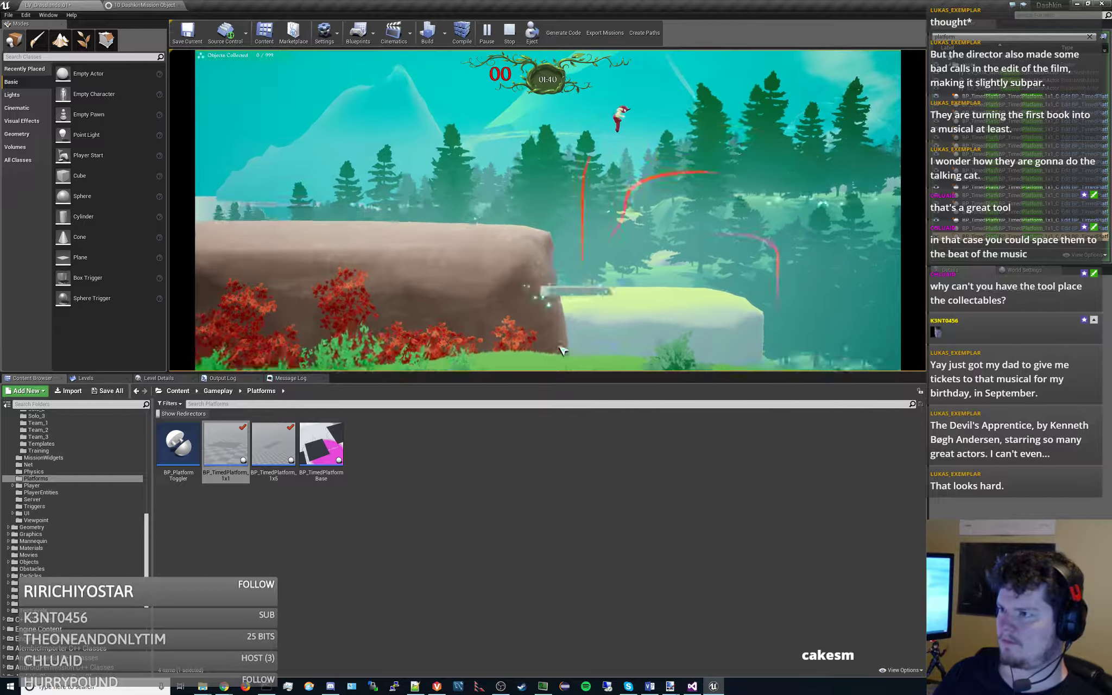
key("space")
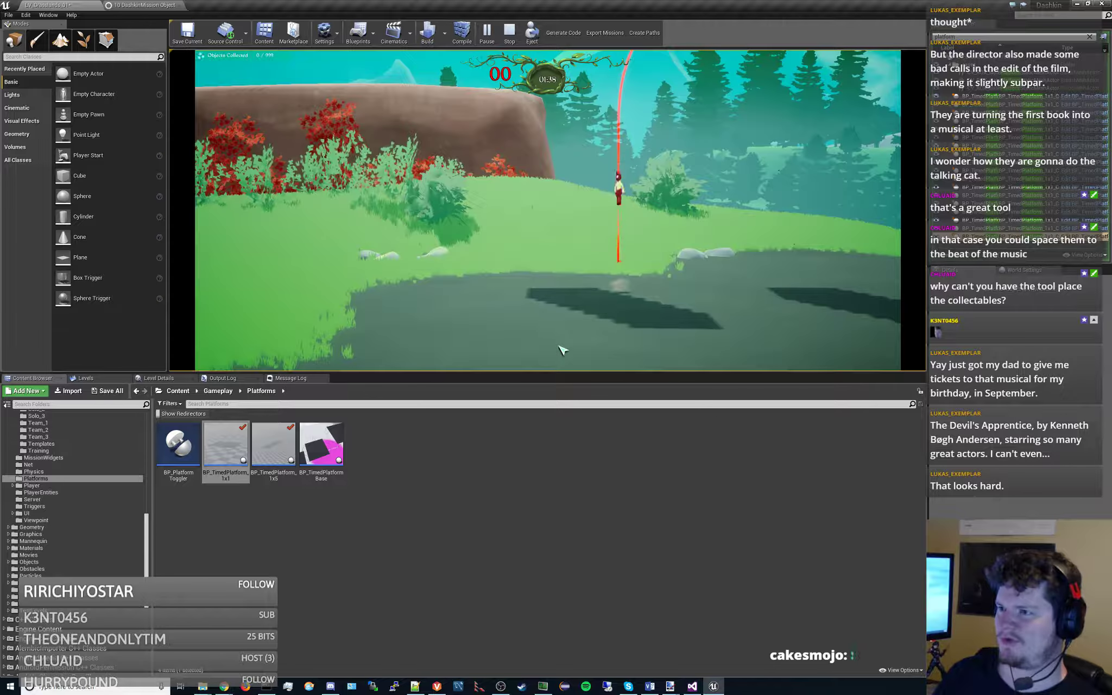
- Retry the climb from the ground below the staircase, jumping straight up to the lowest timed platform
key("a")
key("space")
key("a")
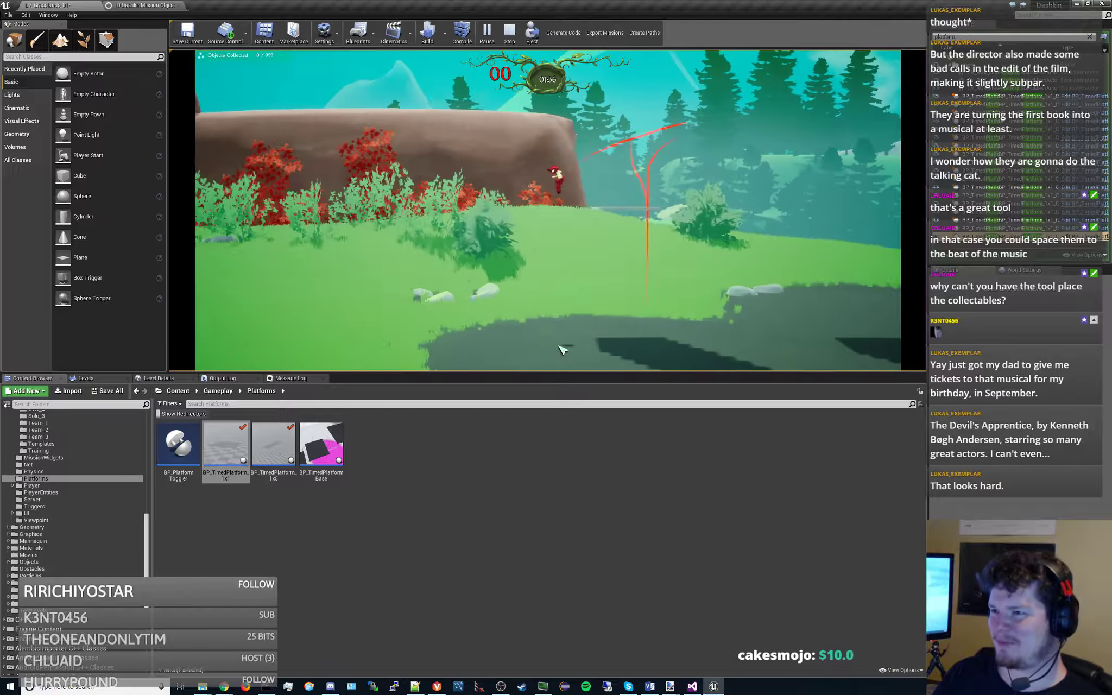
key("space")
key("d")
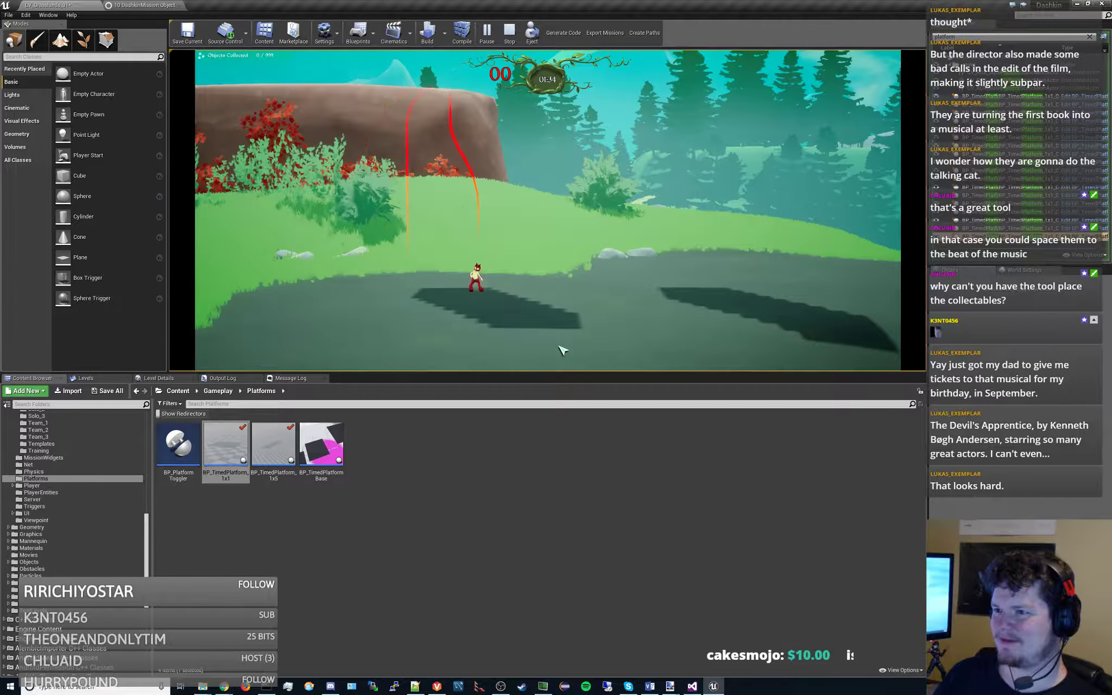
key("space")
key("space")
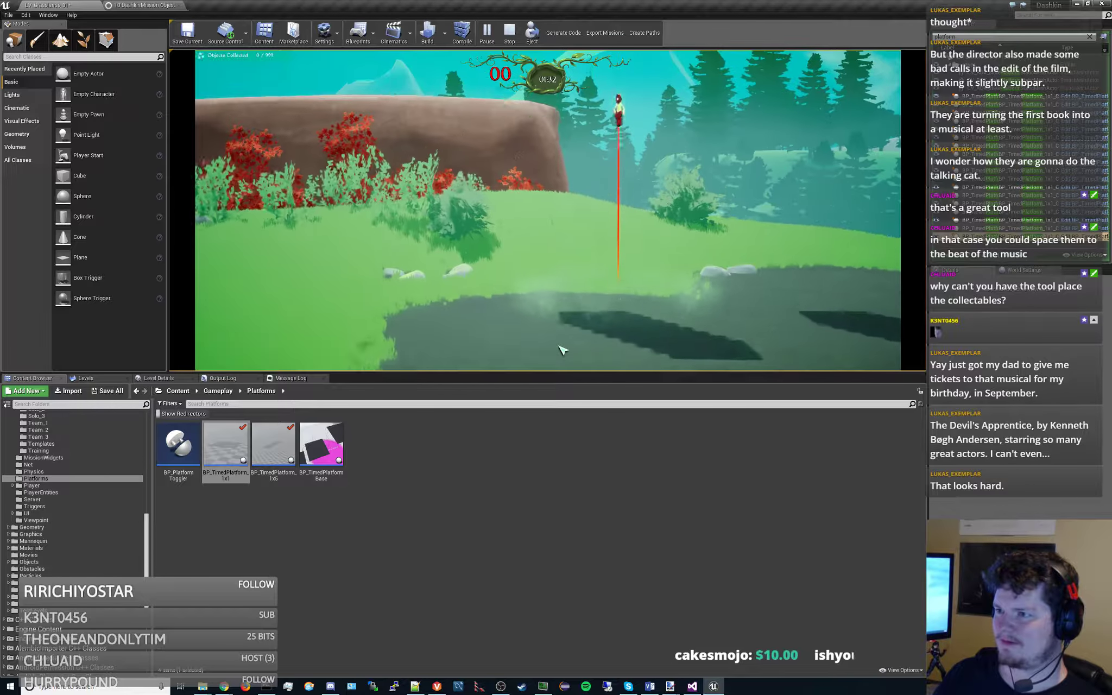
key("space")
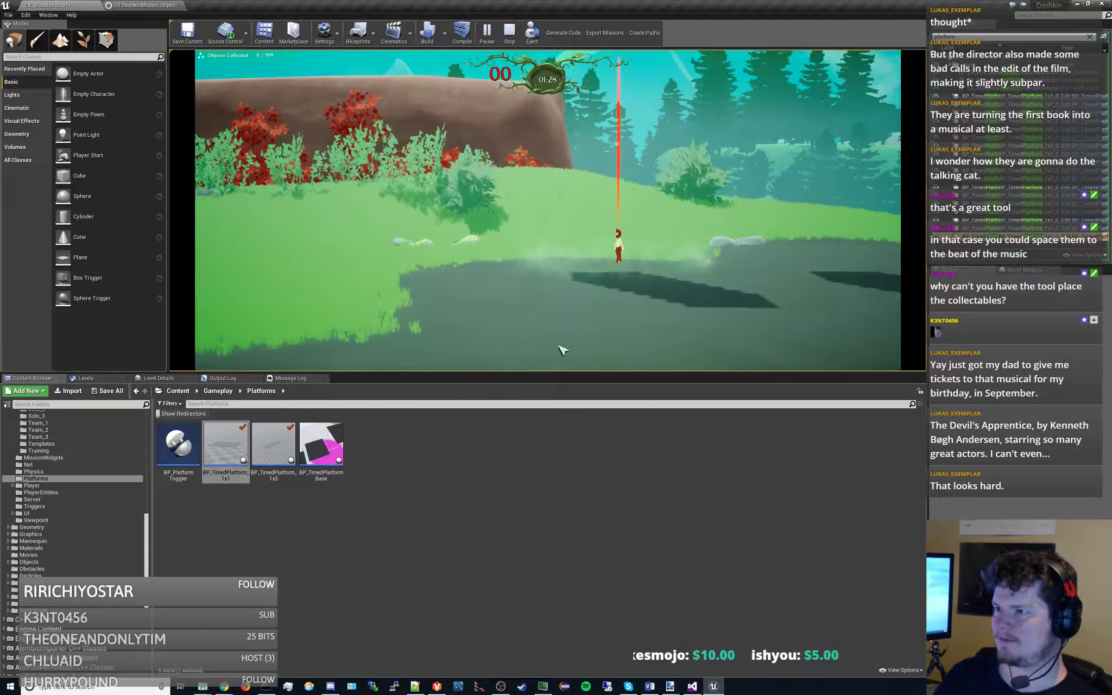
- Playtest the crossing from the lowest timed platform to the opposite column and stop the play session
key("space")
key("space")
key("d")
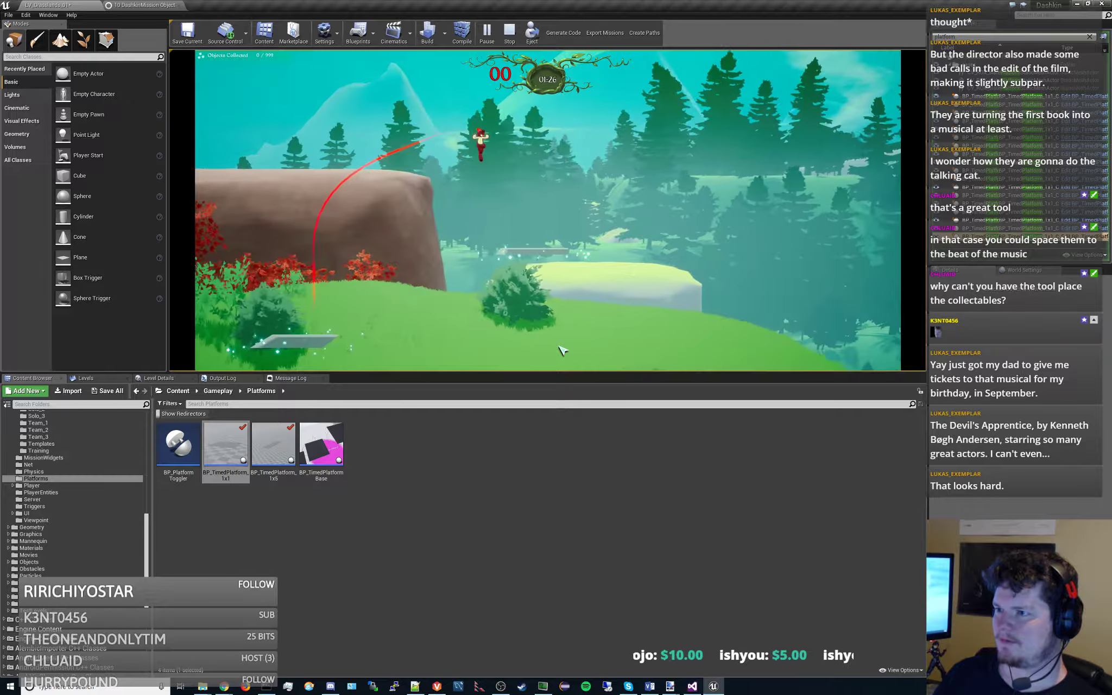
key("space")
key("a")
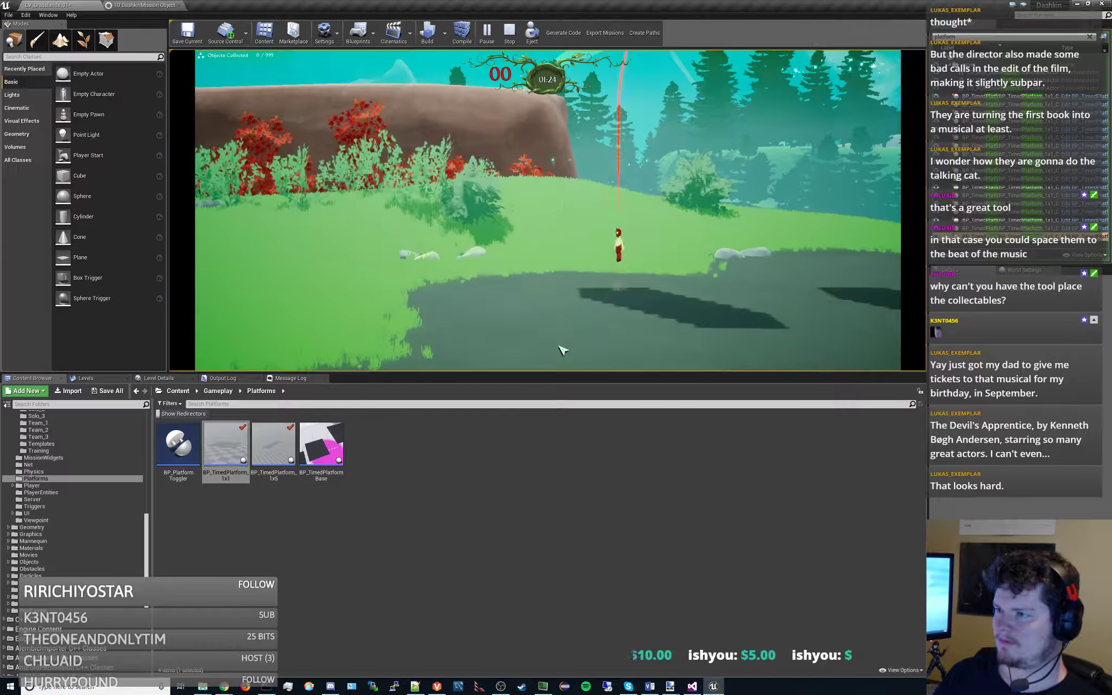
left_click(509, 33)
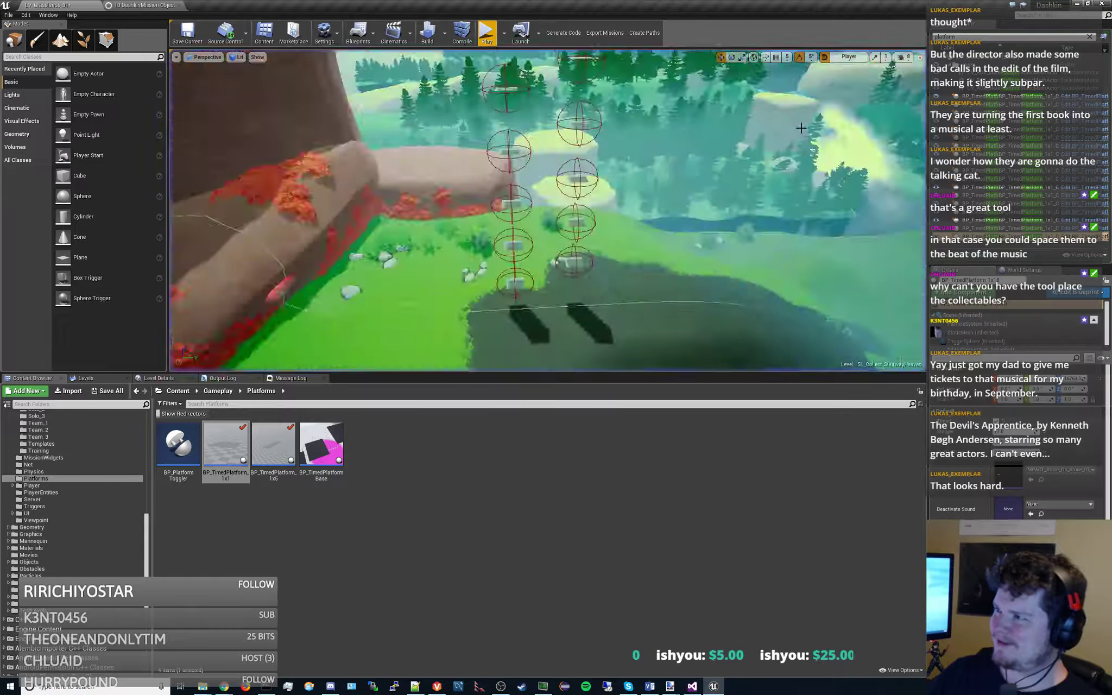
- Select the whole range of timed platforms together in the level's actor list
left_click(995, 96)
left_click(995, 237, "shift")
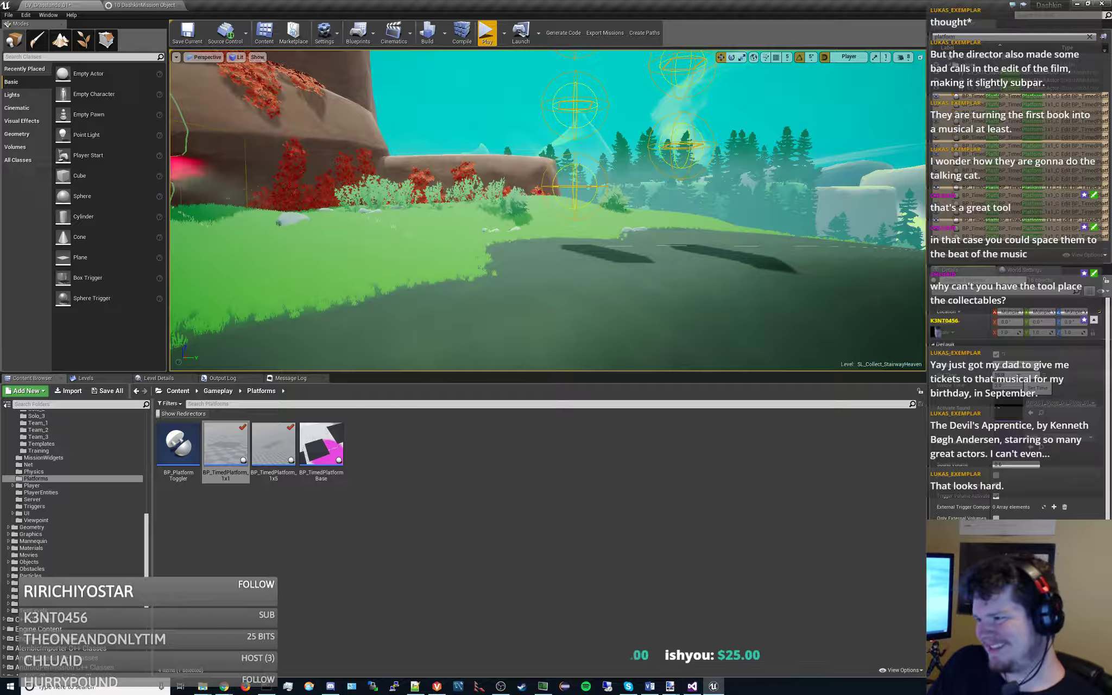
- Replay the Climb The Steps stage, jump from the first platform toward the second column, and end the session
left_click(487, 33)
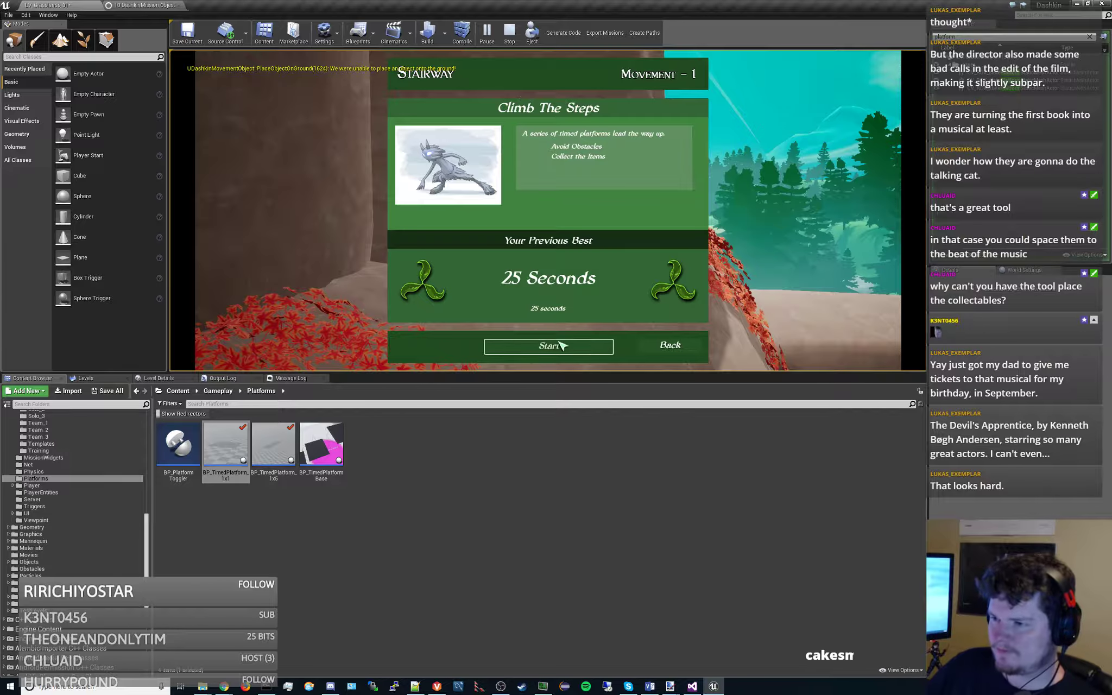
left_click(570, 347)
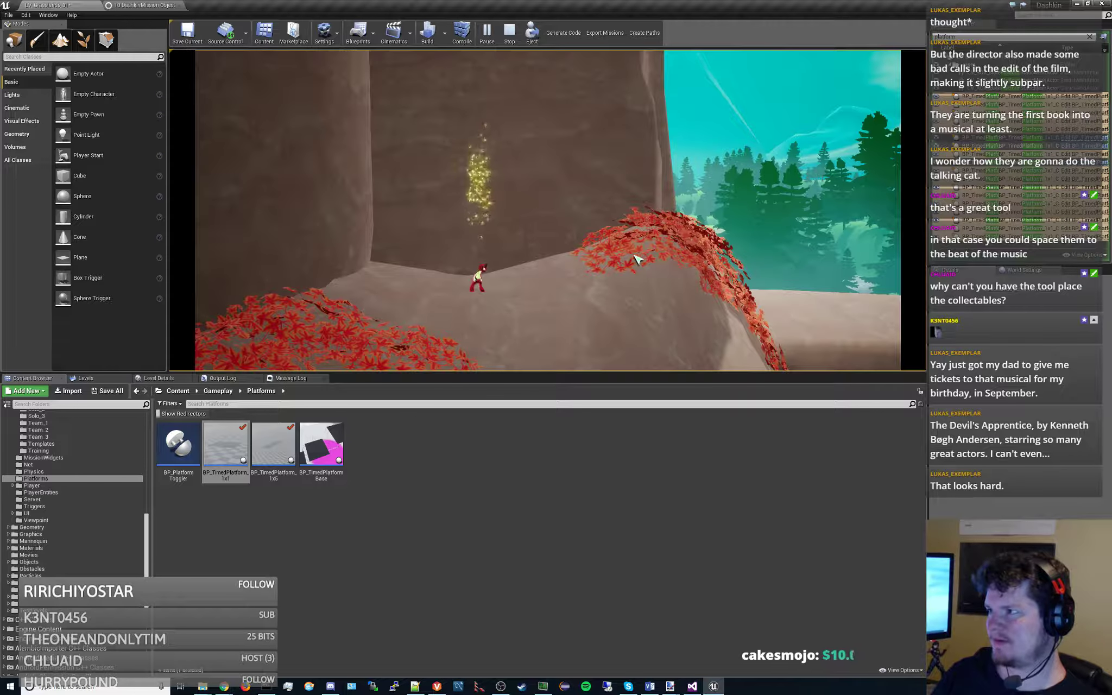
key("d")
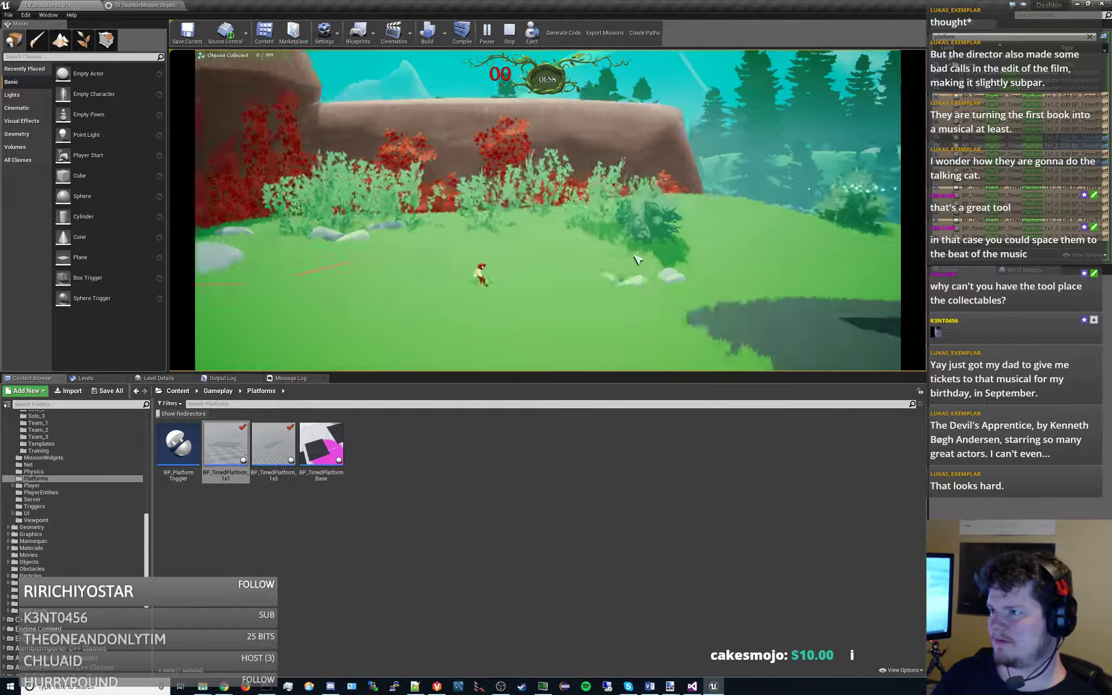
key("space")
key("space")
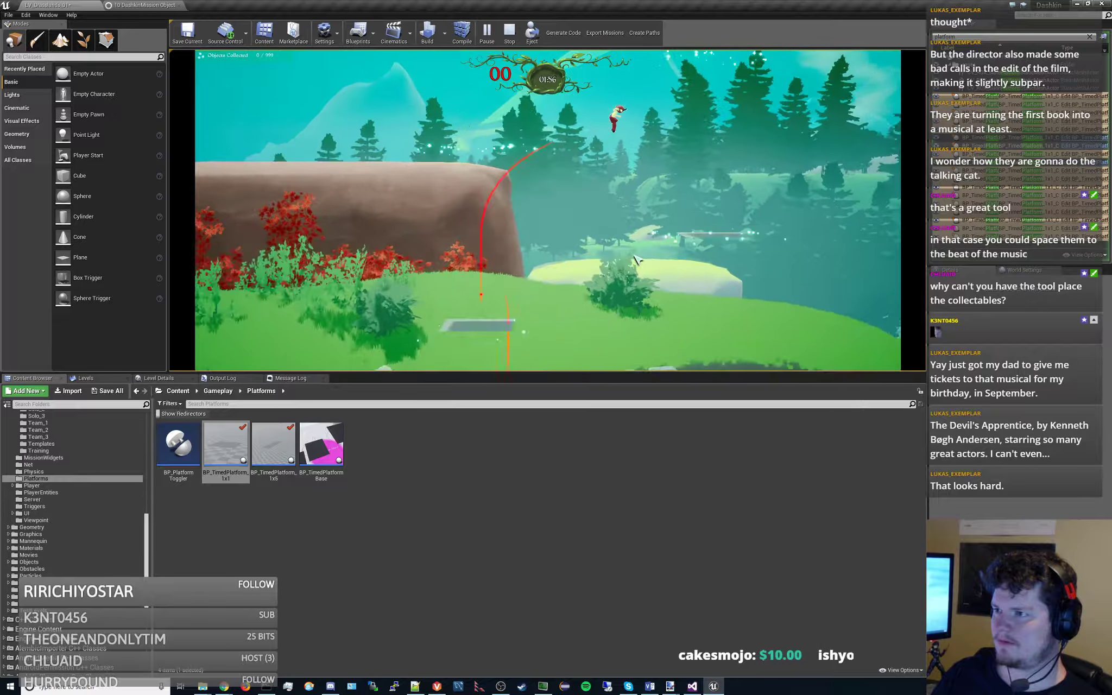
key("a")
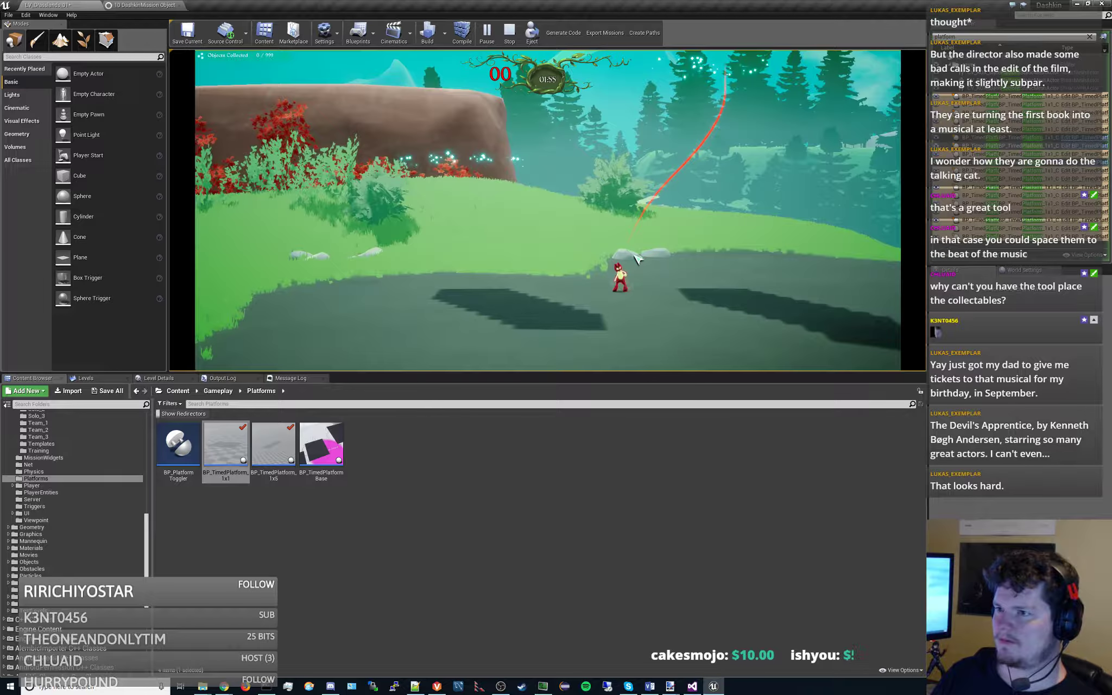
left_click(510, 32)
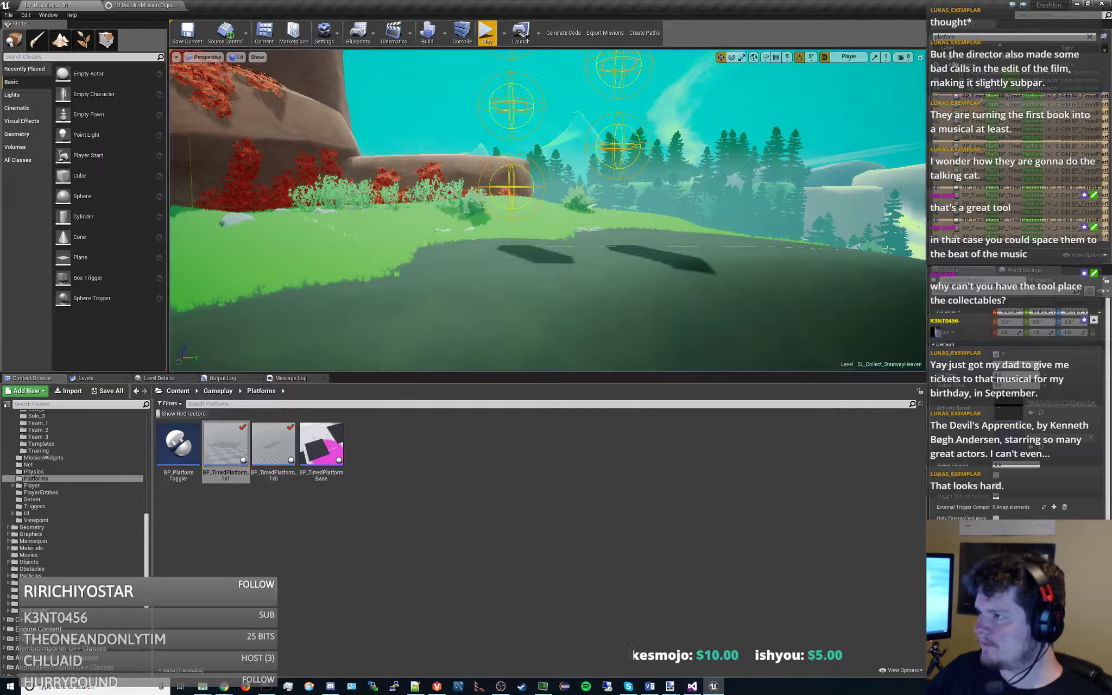
- Extend the actor selection across the timed platforms, launch the stage, and stop it during the countdown
left_click(975, 236, "shift")
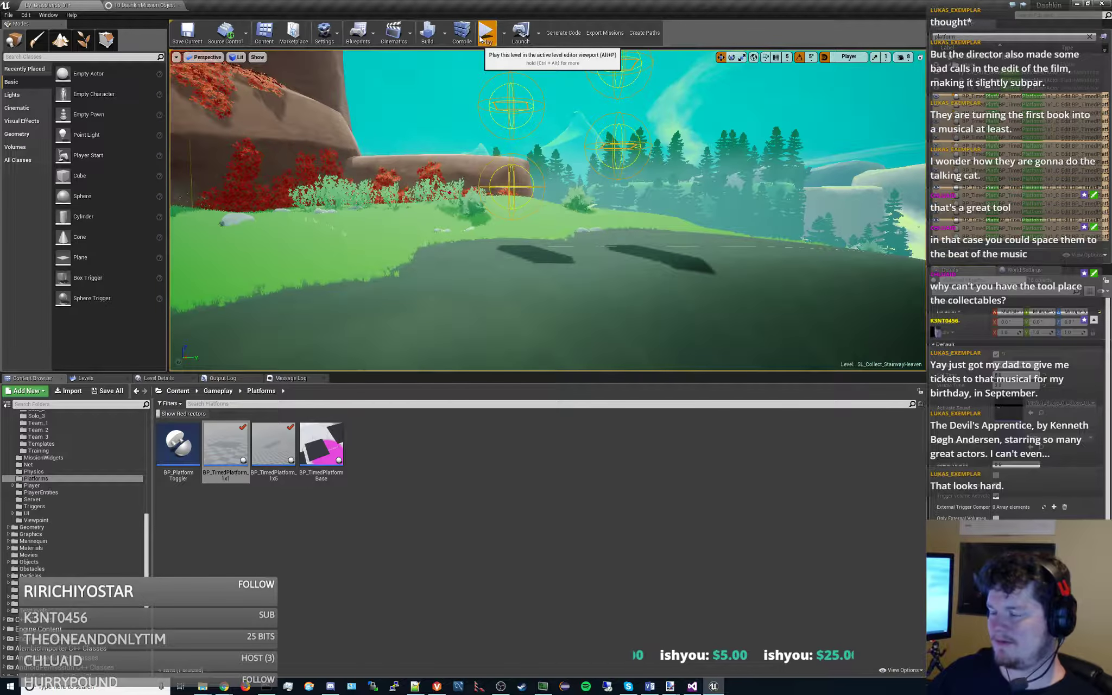
left_click(485, 33)
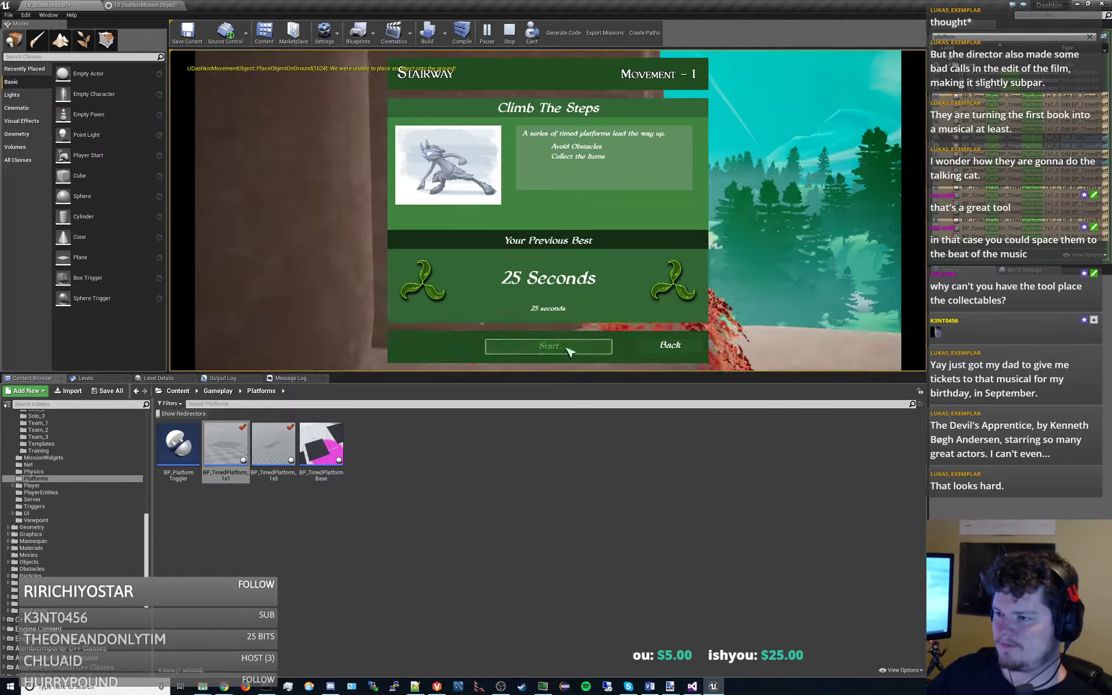
left_click(567, 348)
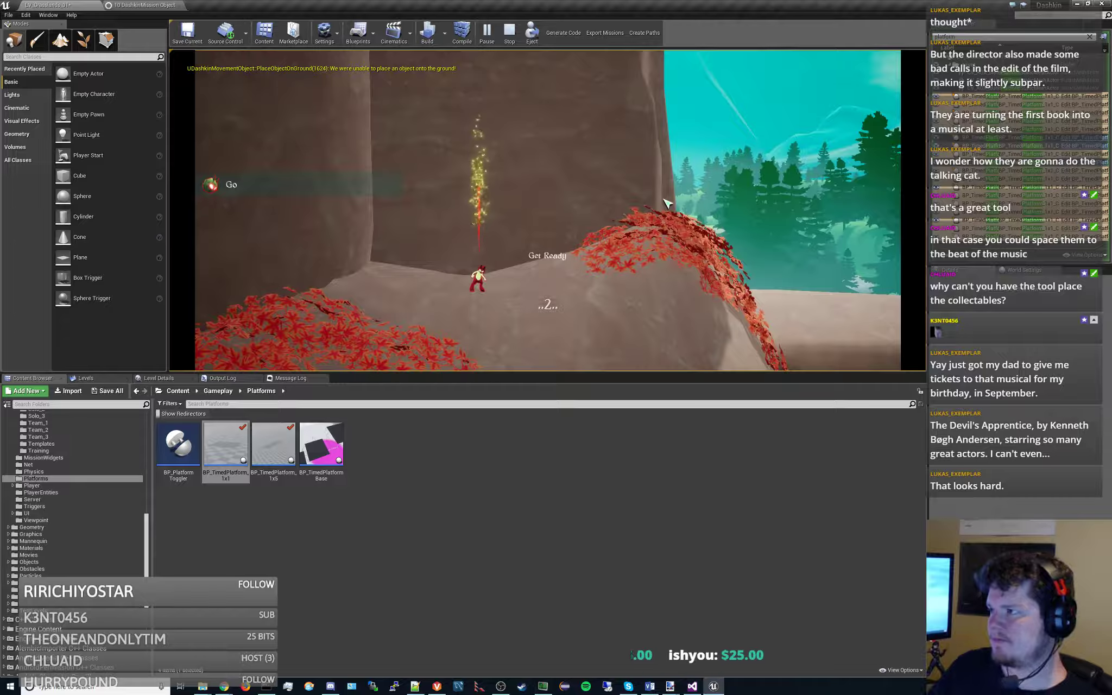
left_click(510, 32)
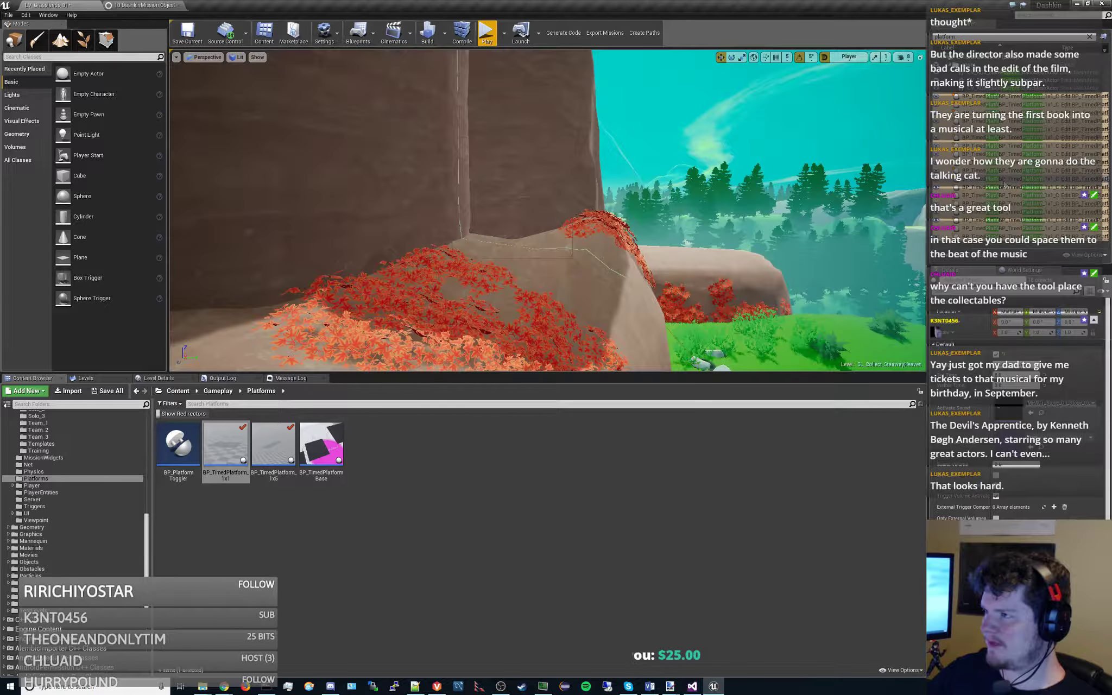
- Relaunch the Climb The Steps stage and test jumping onto the lowest timed platforms from the clearing
left_click(487, 32)
left_click(566, 347)
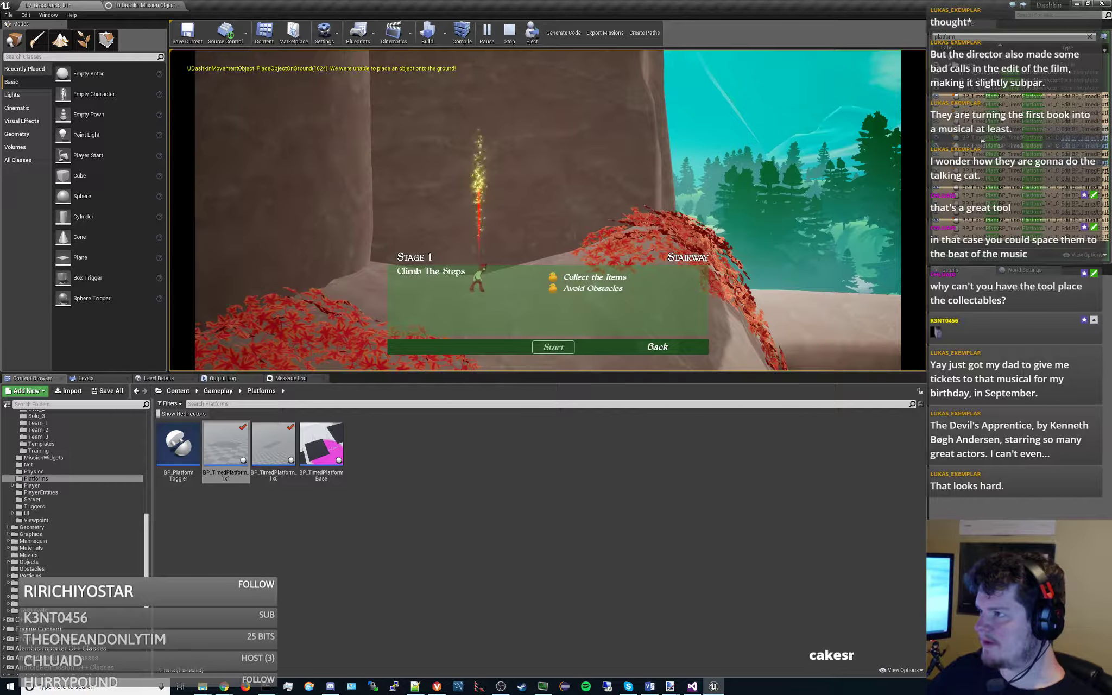
left_click(560, 349)
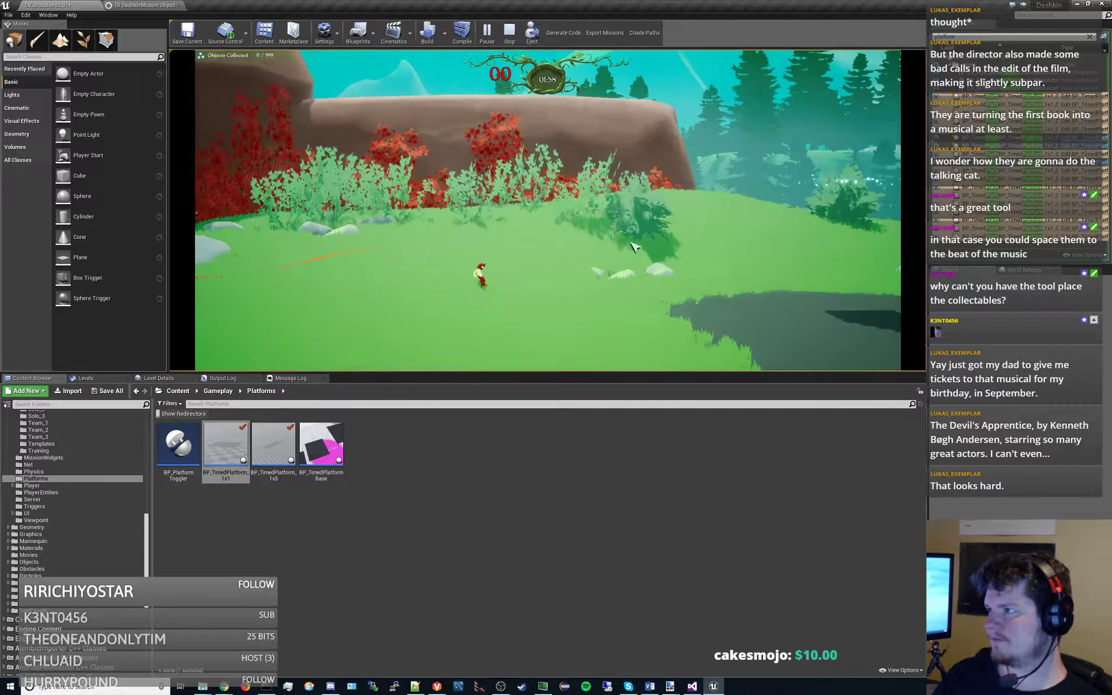
key("space")
key("a")
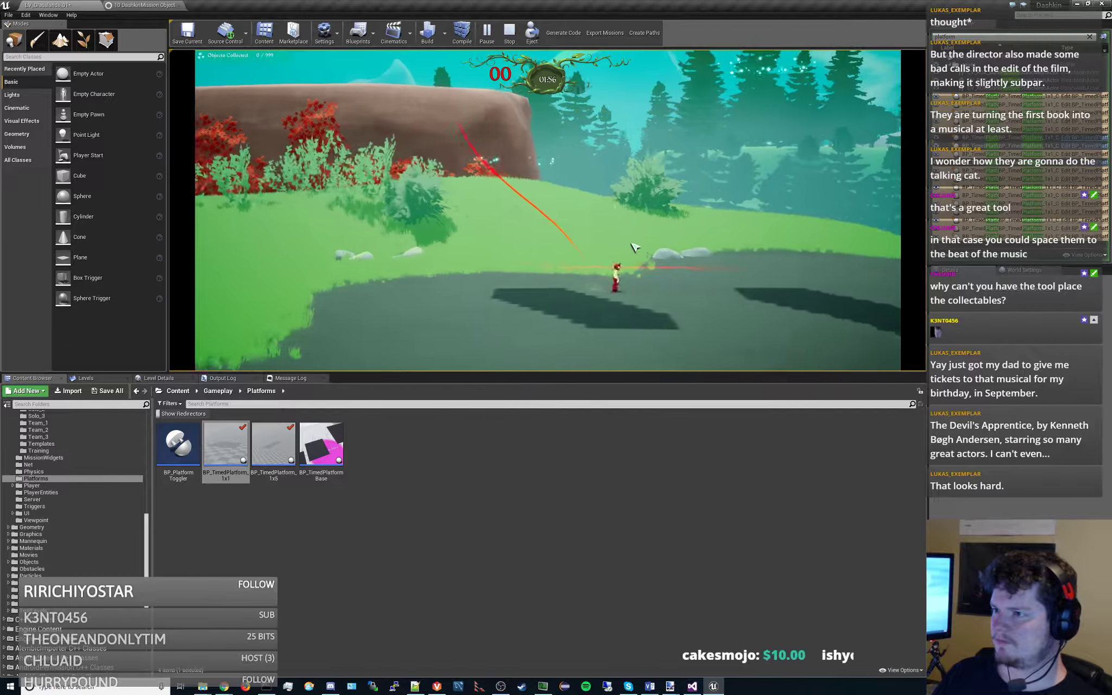
key("space")
key("a")
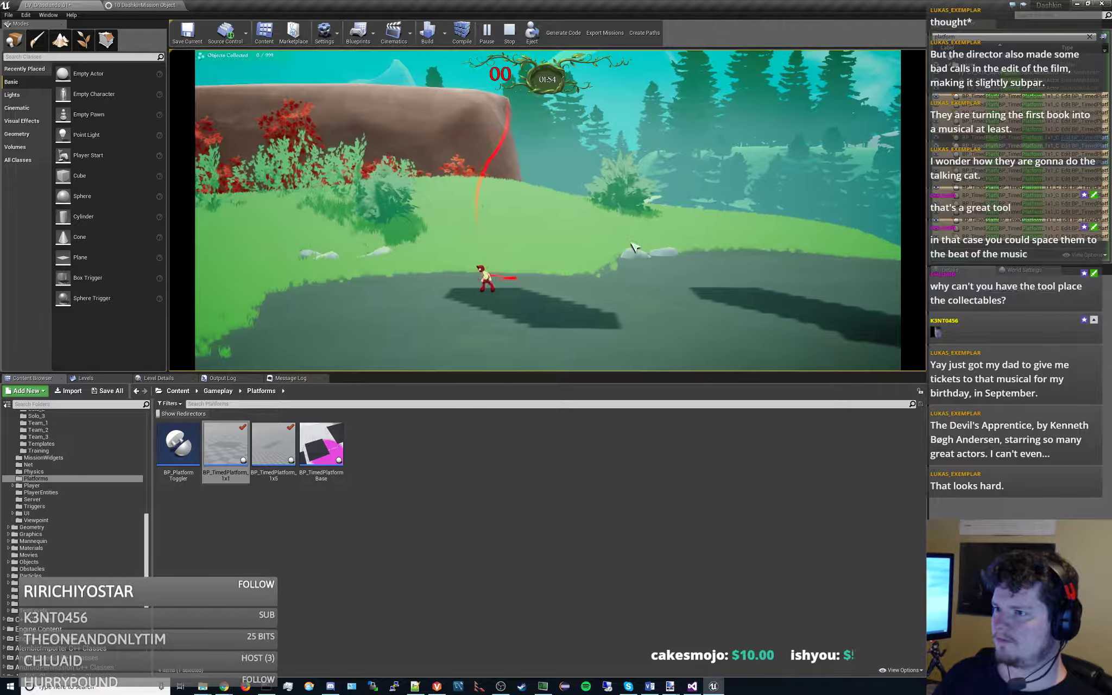
- Run and jump from the clearing to test reaching the lowest timed platforms
key("d")
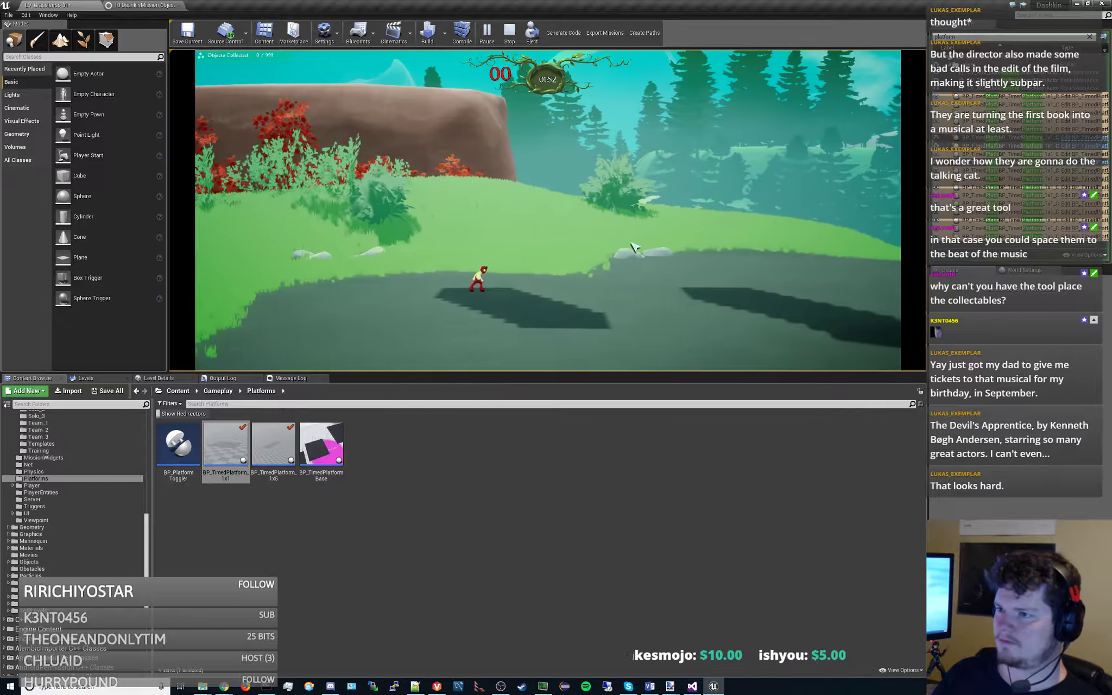
key("w")
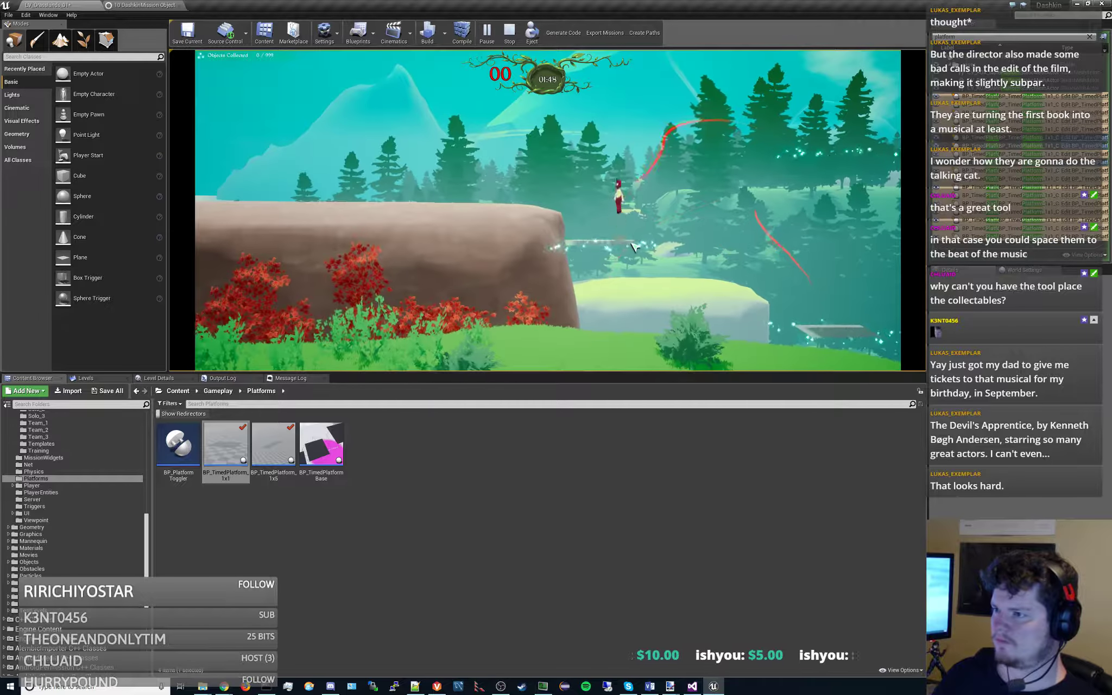
key("a")
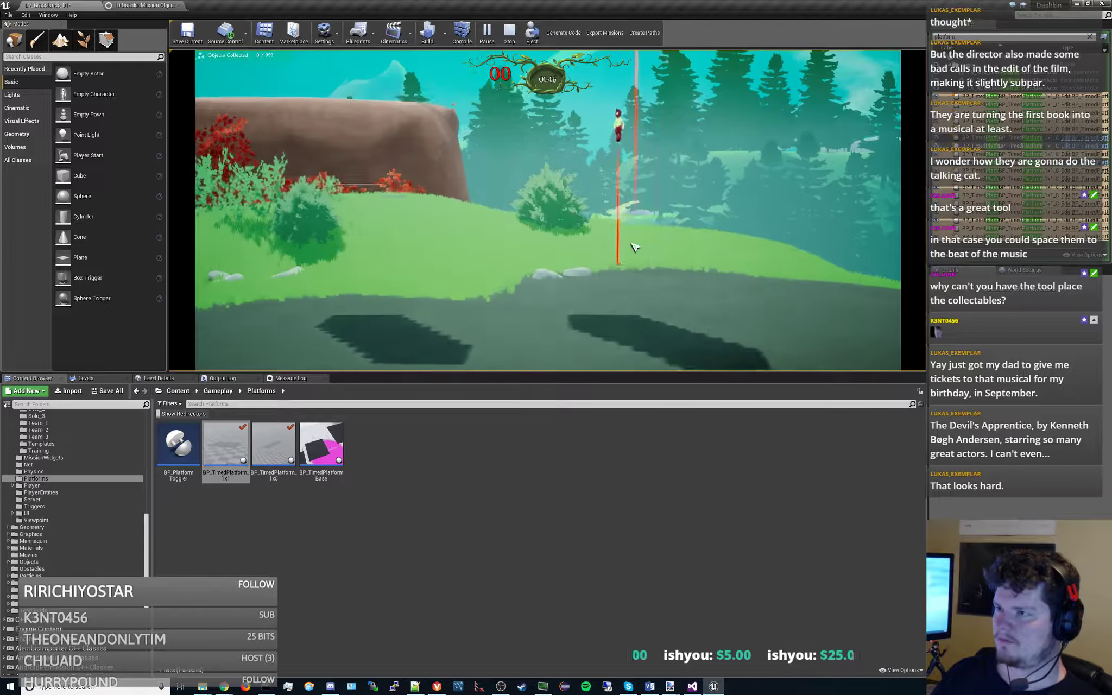
key("a")
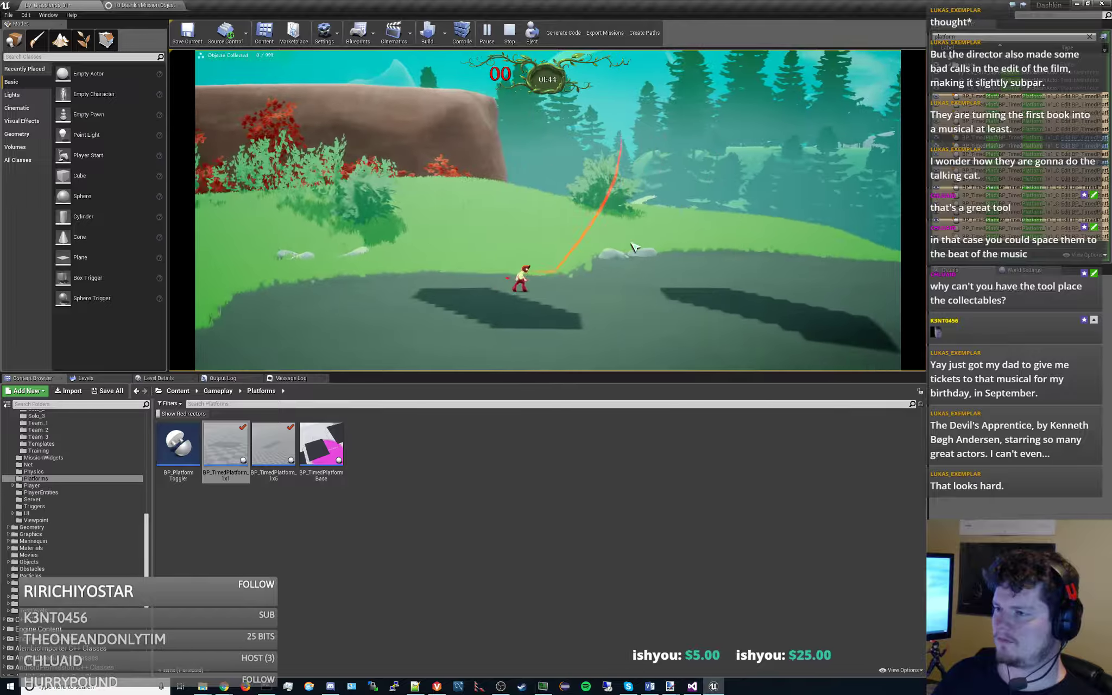
- Playtest the climb from the clearing by jumping back and forth between the two columns of timed platforms
key("space")
key("d")
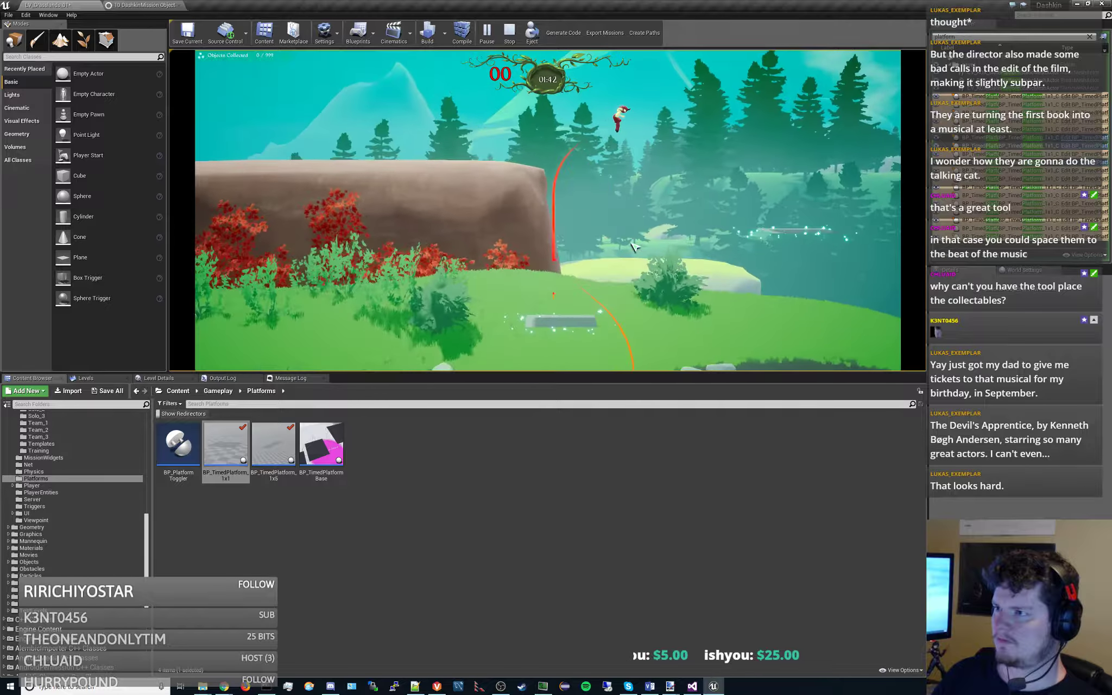
key("a")
key("space")
key("d")
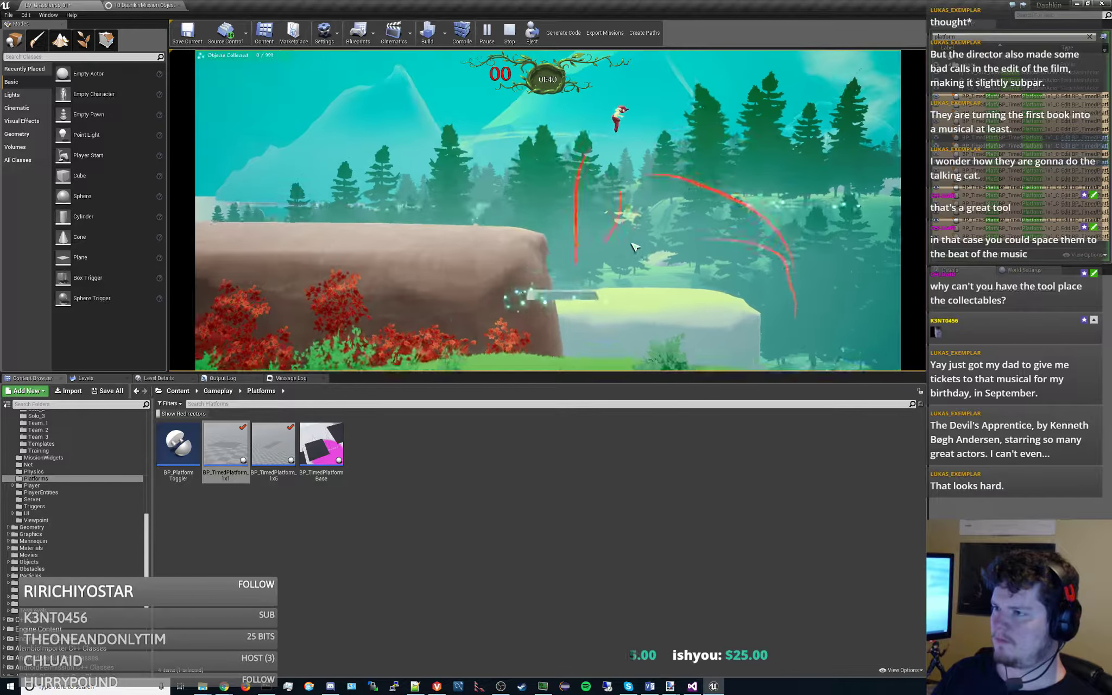
key("a")
key("space")
key("space")
key("d")
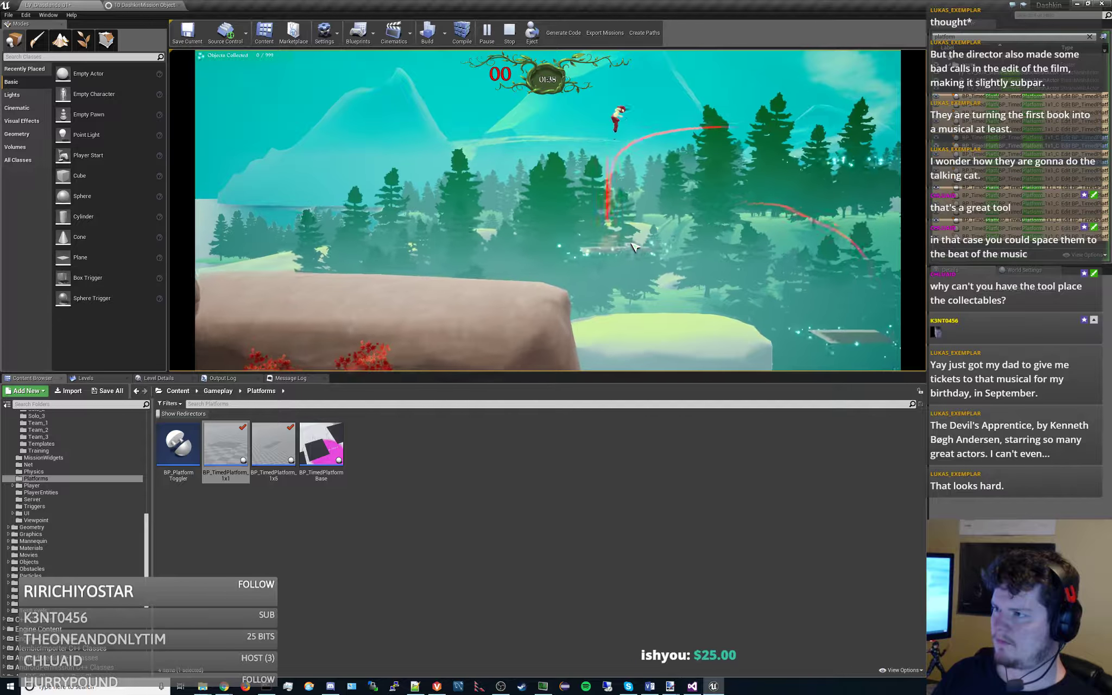
key("a")
key("space")
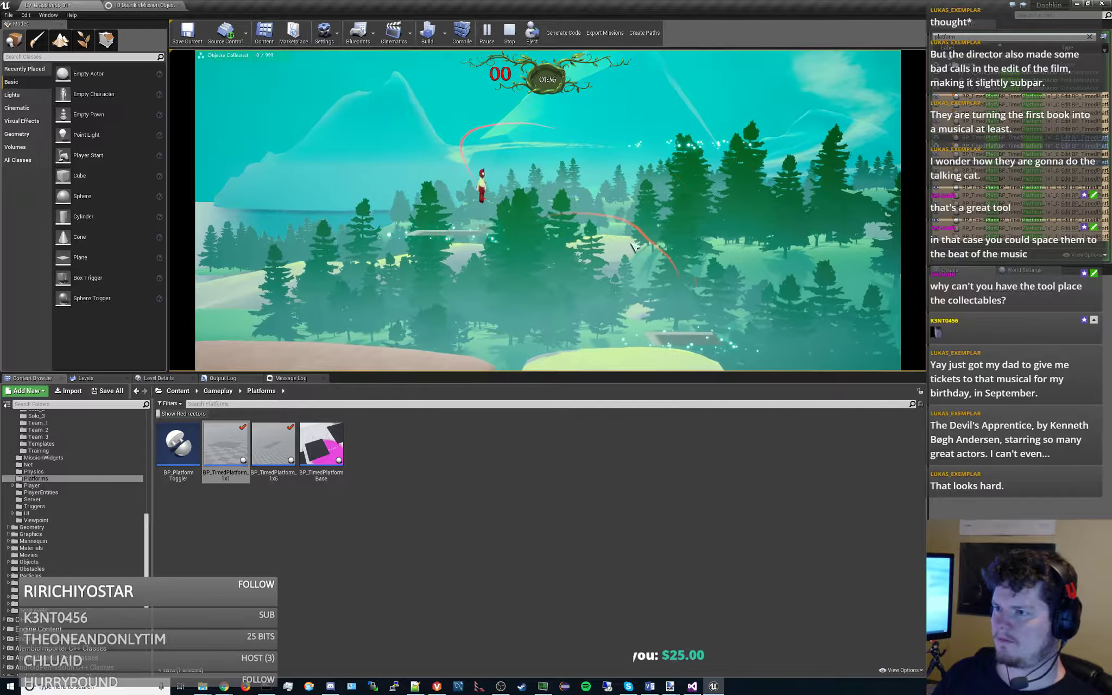
key("d")
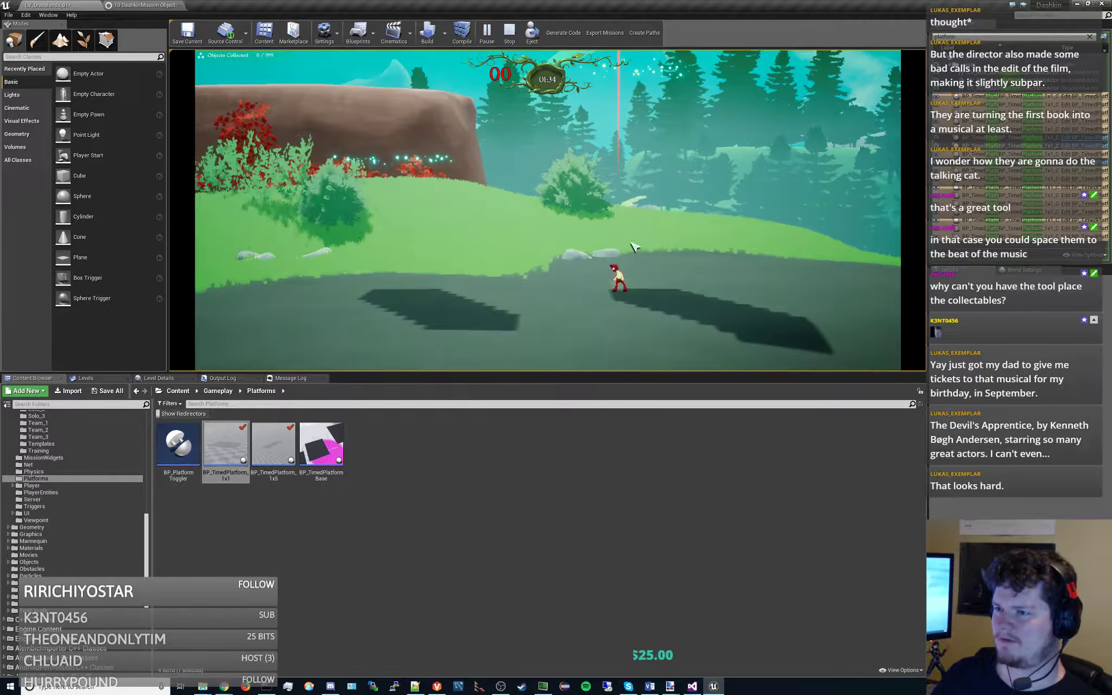
- Retry the opening jumps from the clearing toward the lowest platform beside the cliff
key("space")
key("a")
key("space")
key("a")
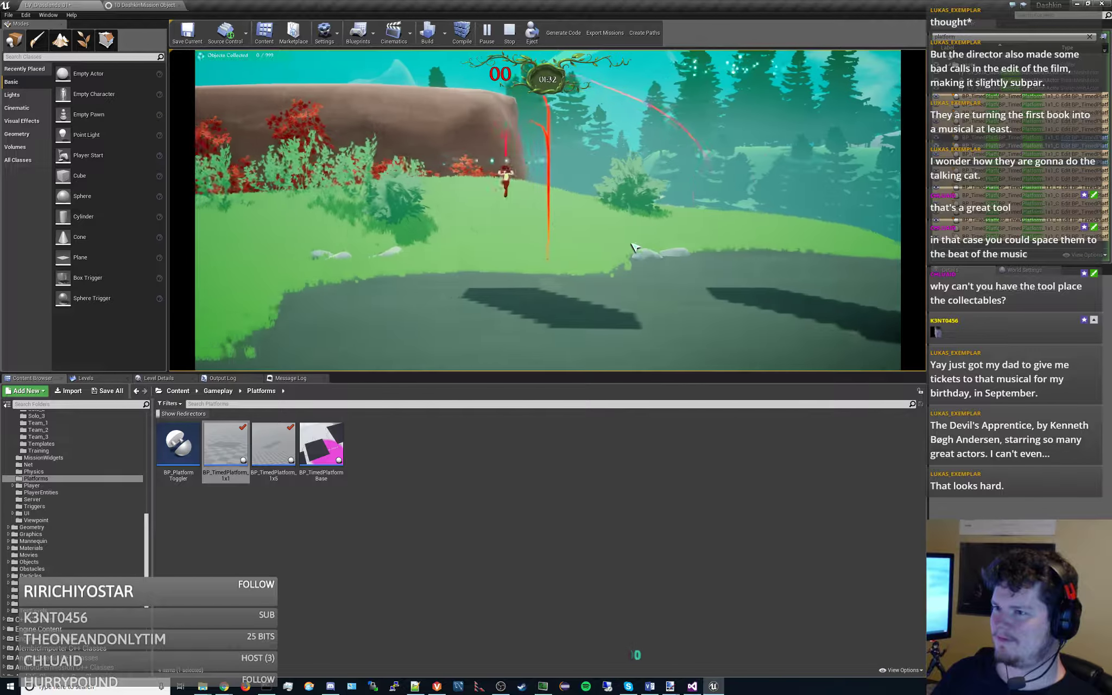
key("a")
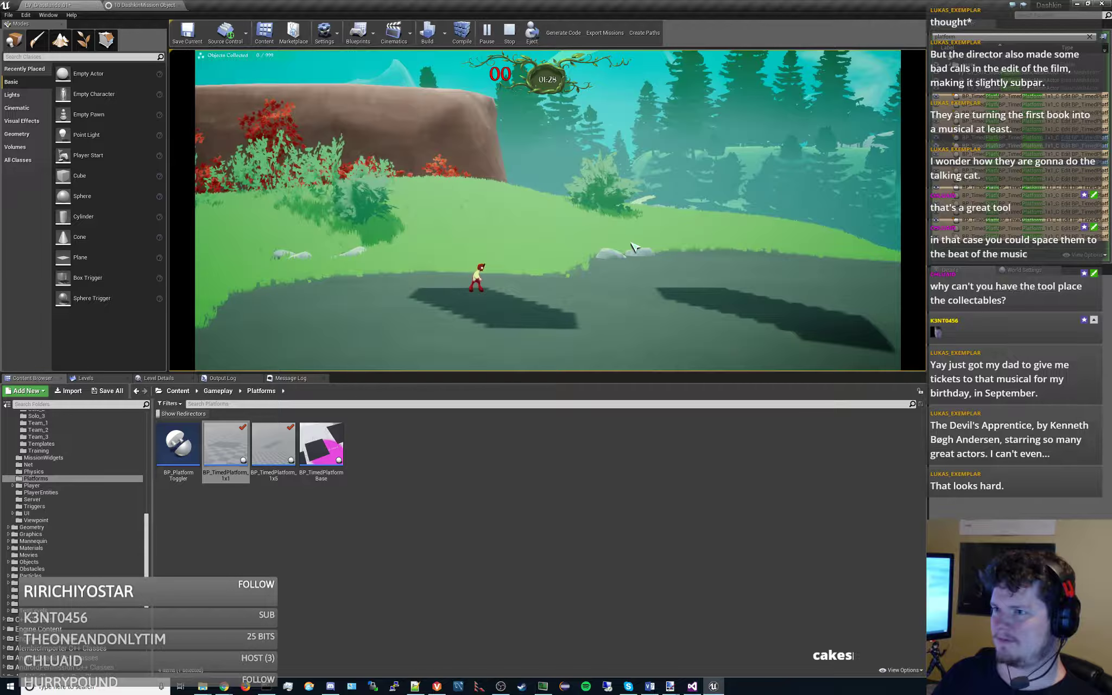
- Climb the timed platforms again, jumping past the cliff top toward the higher steps
key("a")
key("space")
key("d")
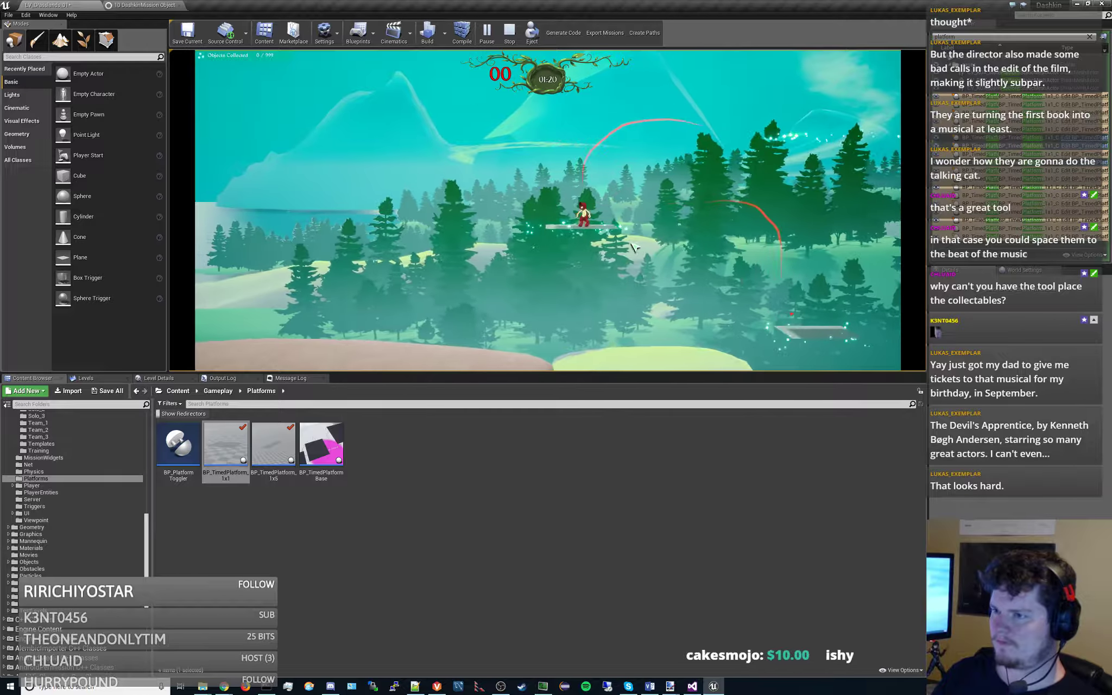
key("space")
key("d")
key("space")
key("a")
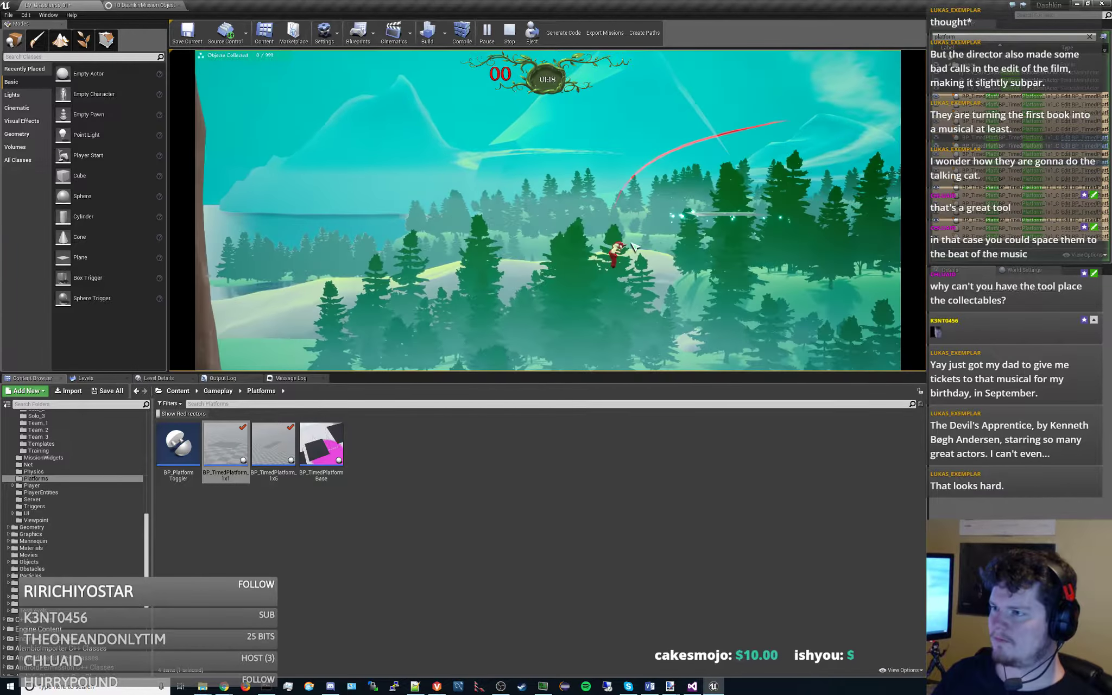
key("space")
key("a")
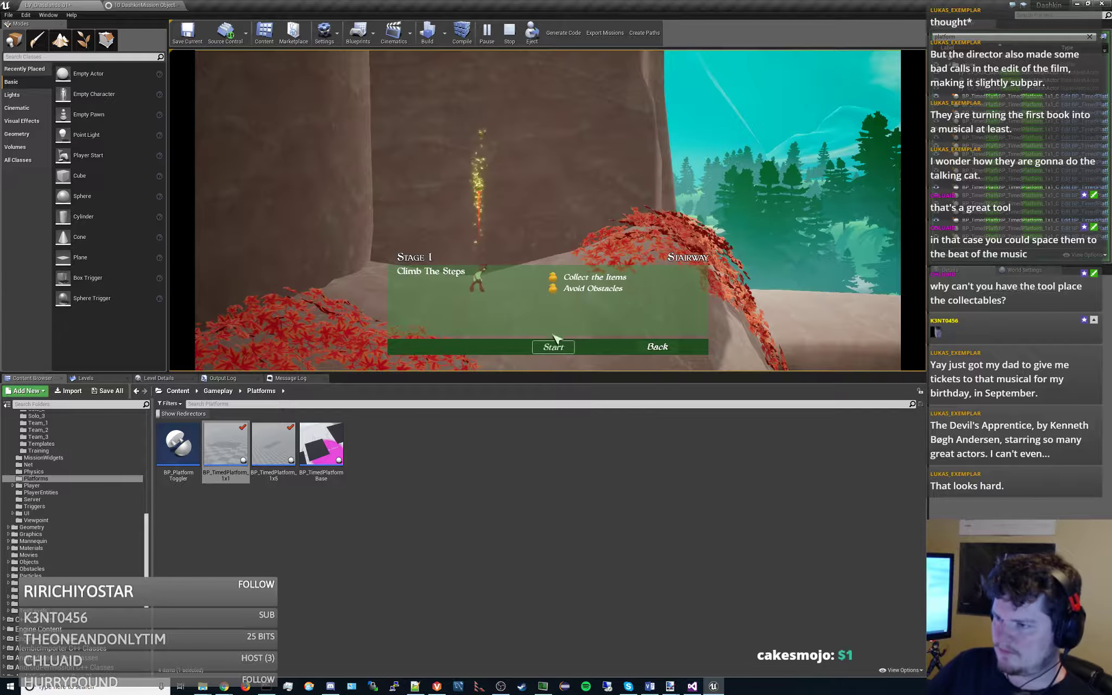
- Start the Climb The Steps stage to test its challenge reset, then stop the play session
key("Return")
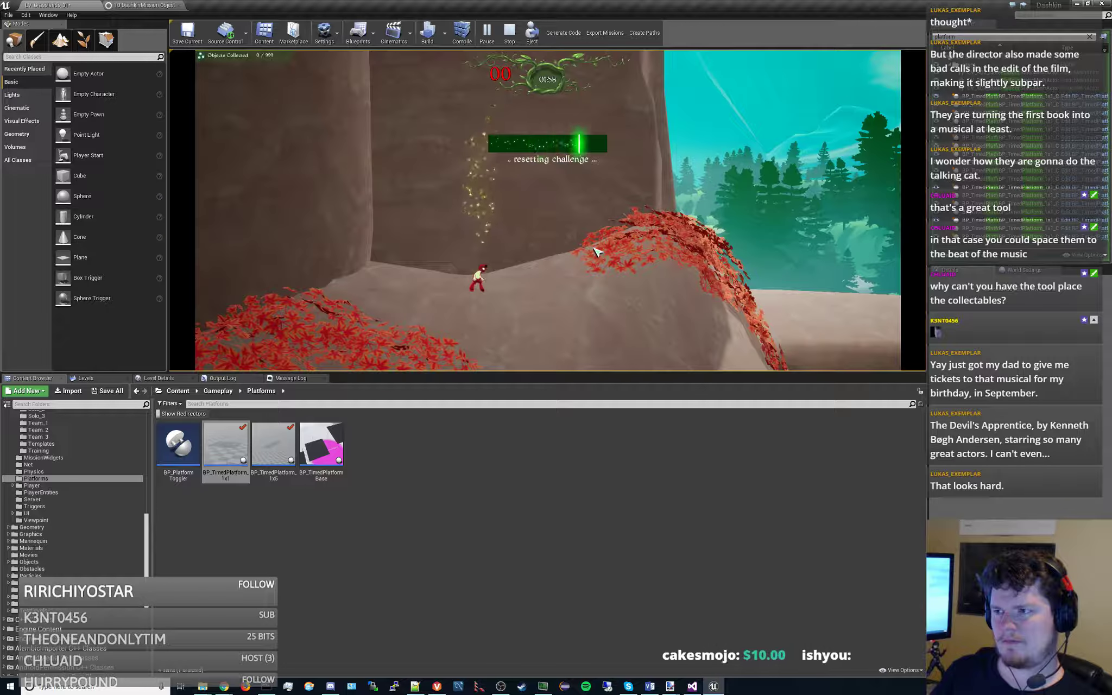
key("Return")
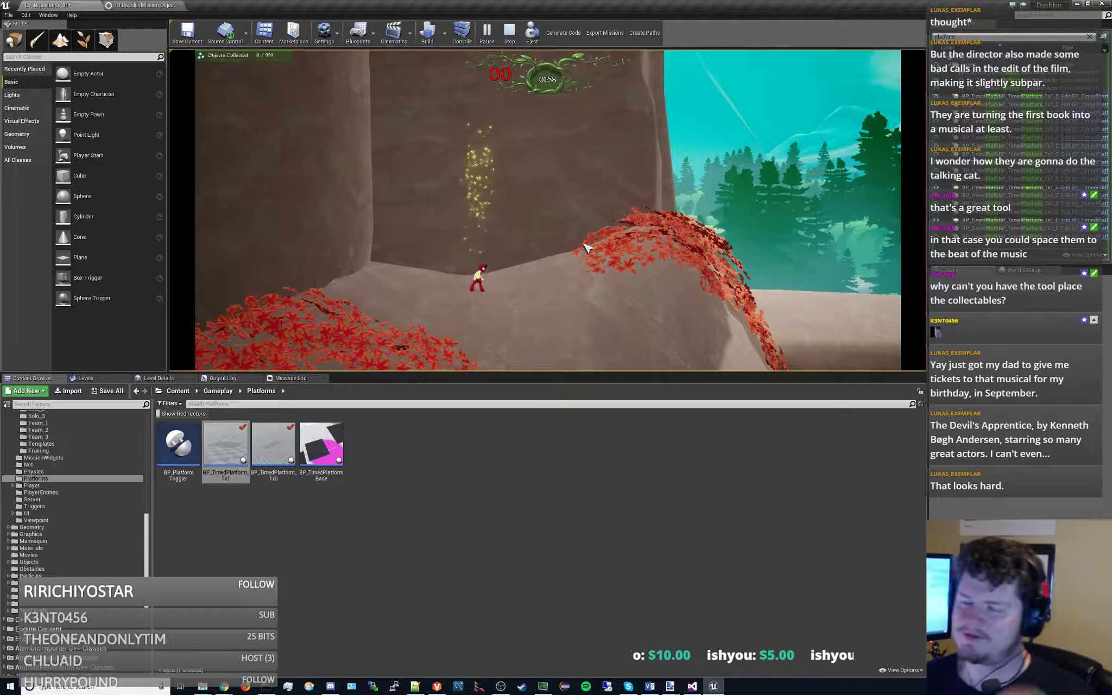
left_click(510, 32)
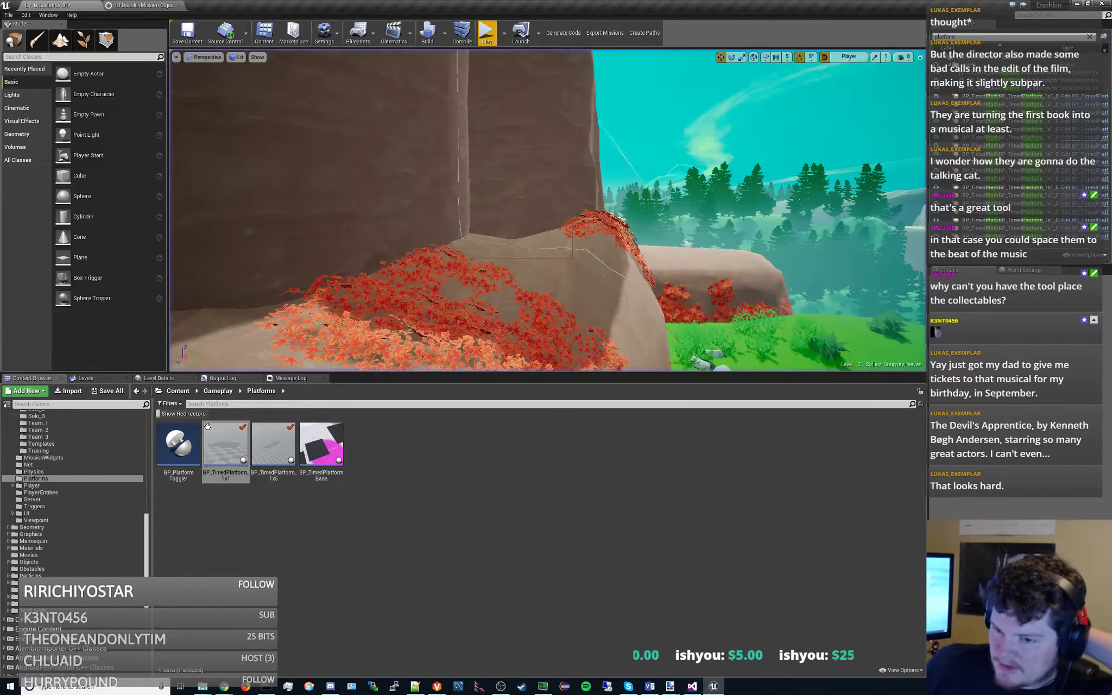
- Open the BP_ArenaLevel blueprint from the BrackenSack folder under Gameplay
scroll(91, 521, "up", 3)
scroll(97, 511, "up", 10)
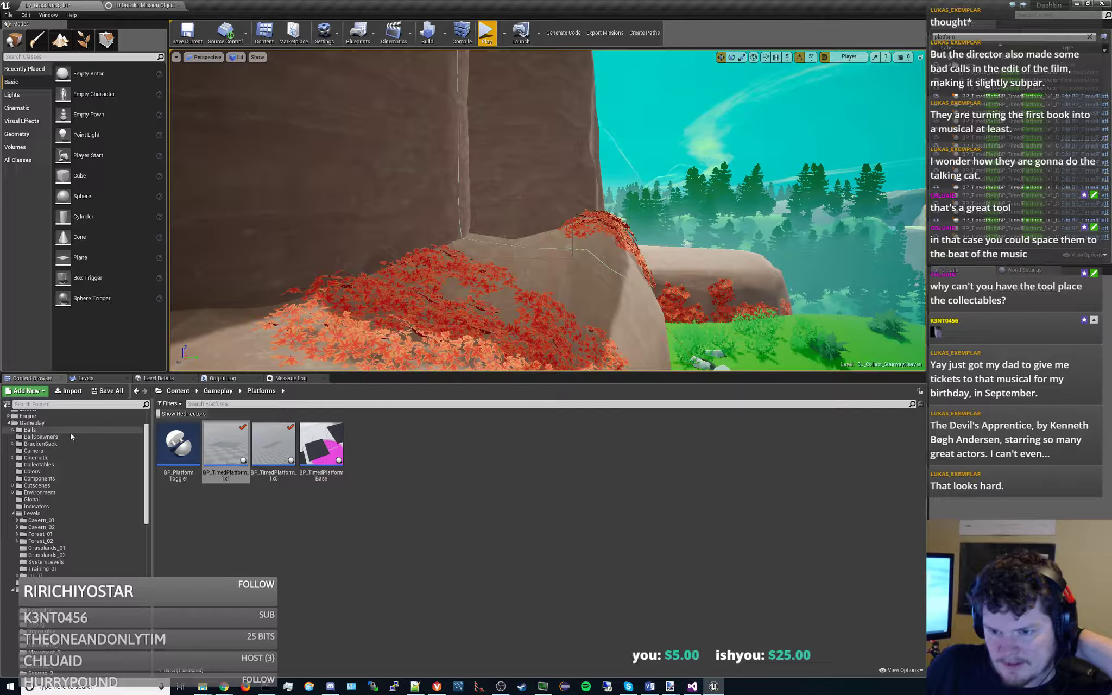
left_click(54, 443)
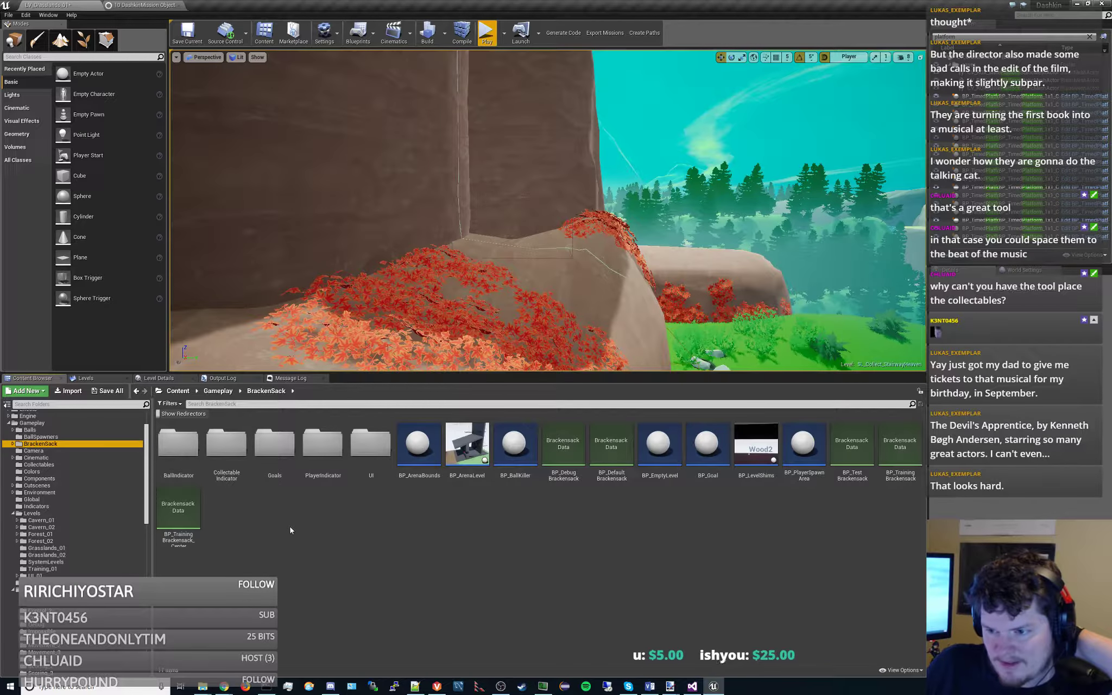
double_click(487, 443)
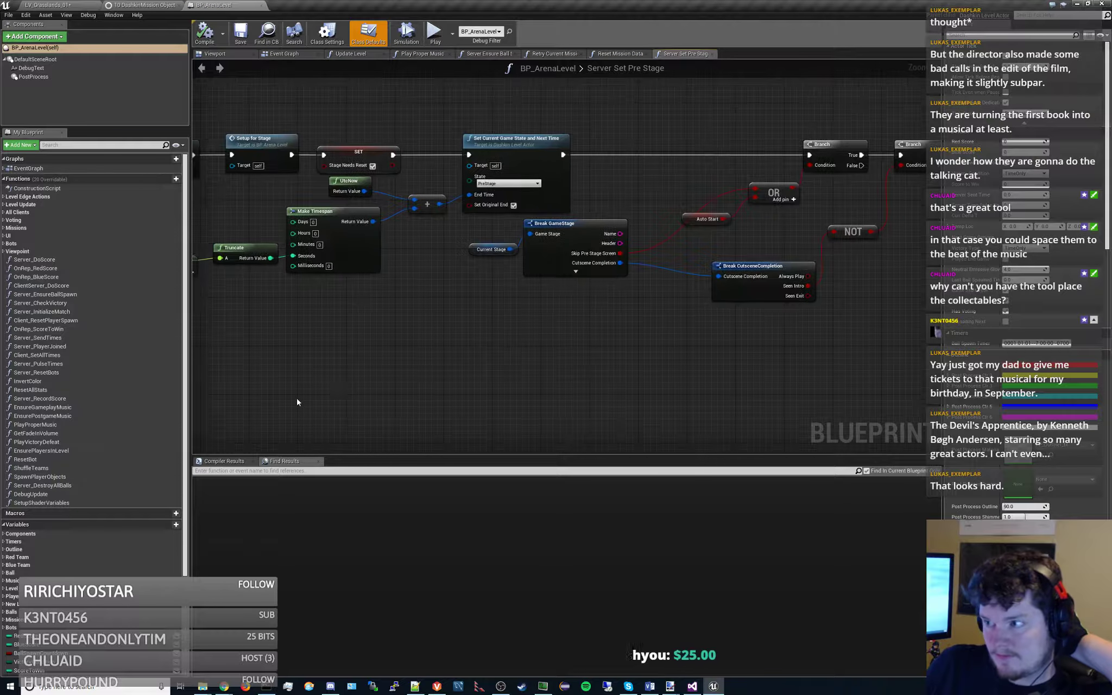
- Find the references to the Auto Start variable and inspect its uses in Reset Mission Data and Server Set Pre Stage
right_click_drag(525, 352, 365, 382)
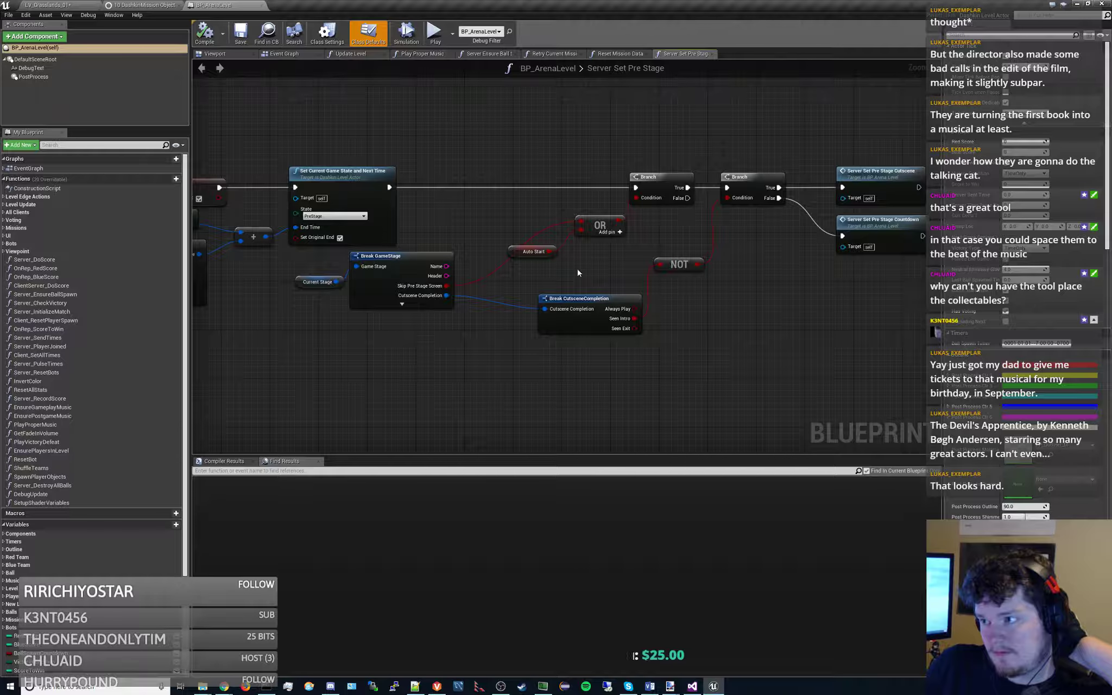
mouse_move(578, 269)
right_mouse_down()
mouse_move(549, 280)
mouse_move(564, 274)
right_mouse_up()
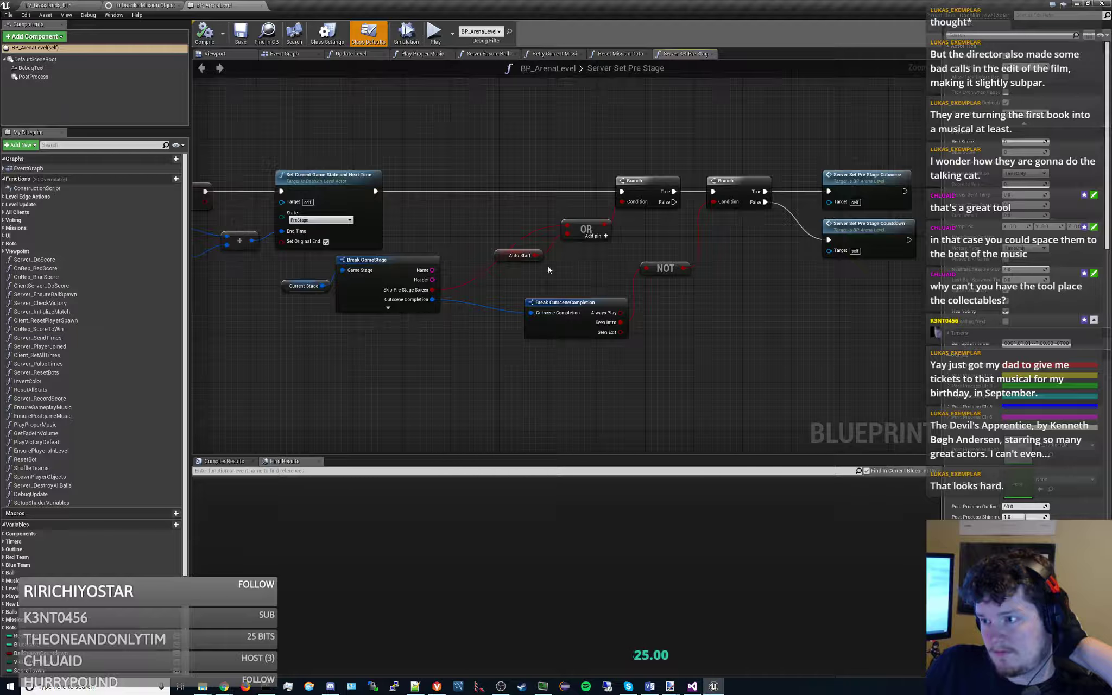
right_click(499, 257)
left_click(536, 325)
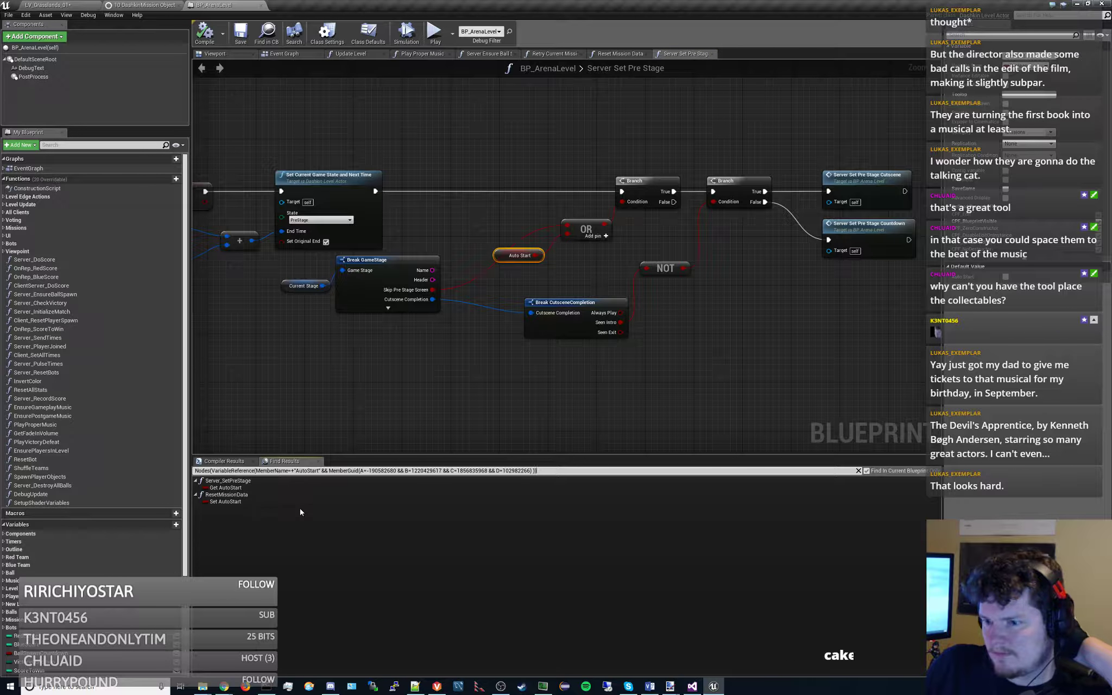
double_click(235, 501)
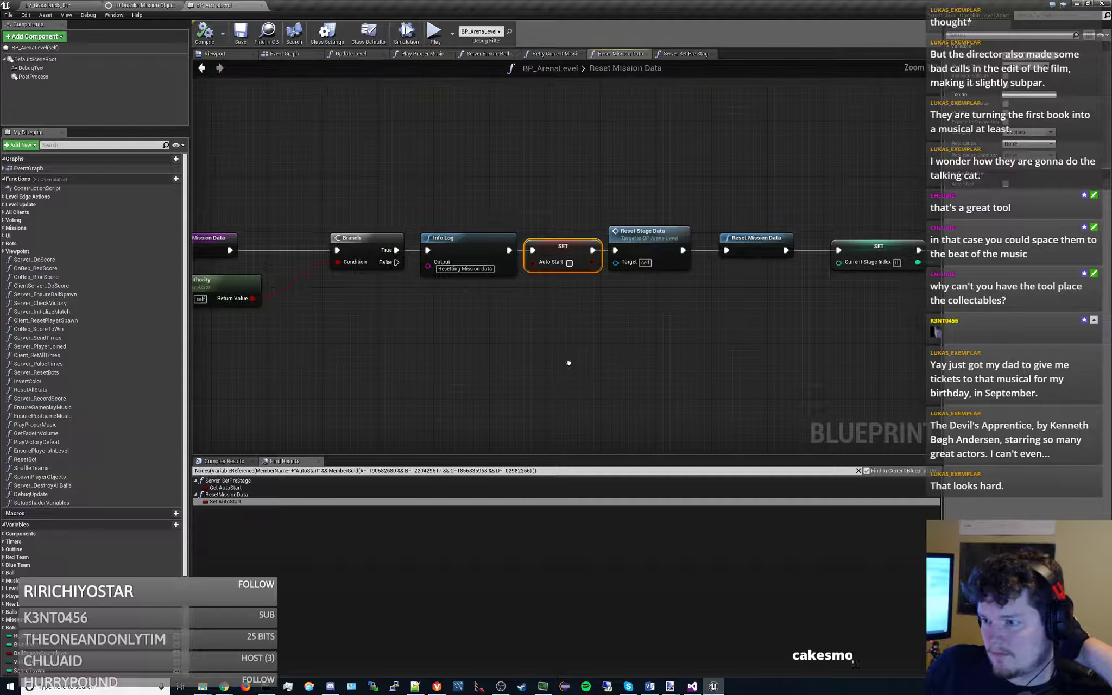
double_click(226, 487)
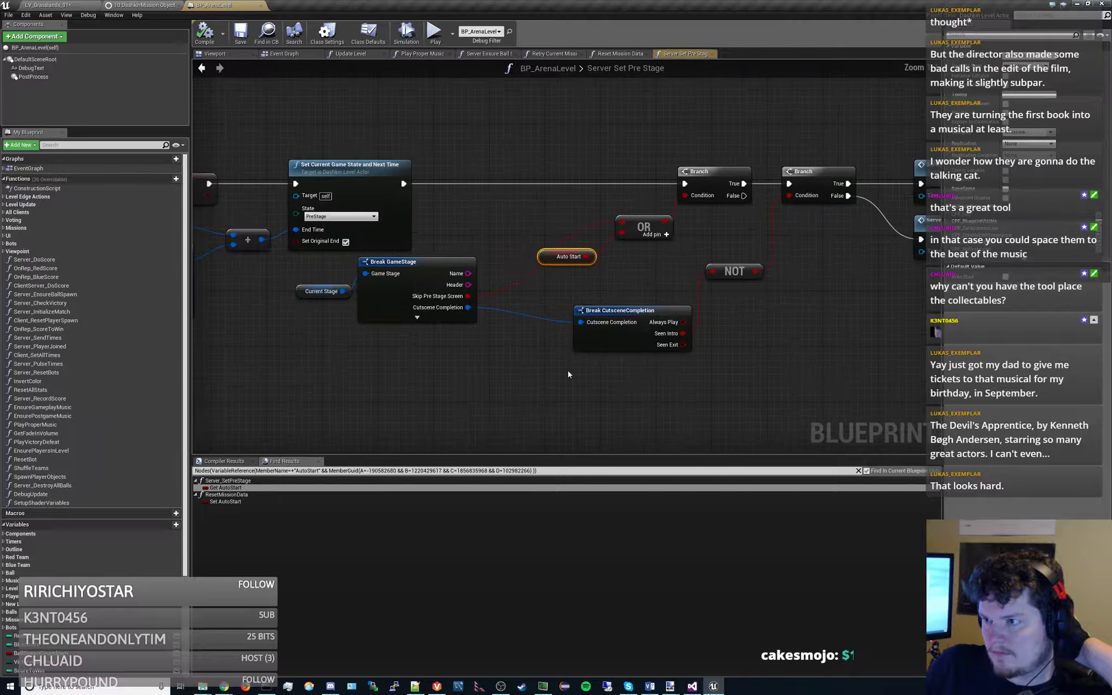
scroll(428, 305, "down", 2)
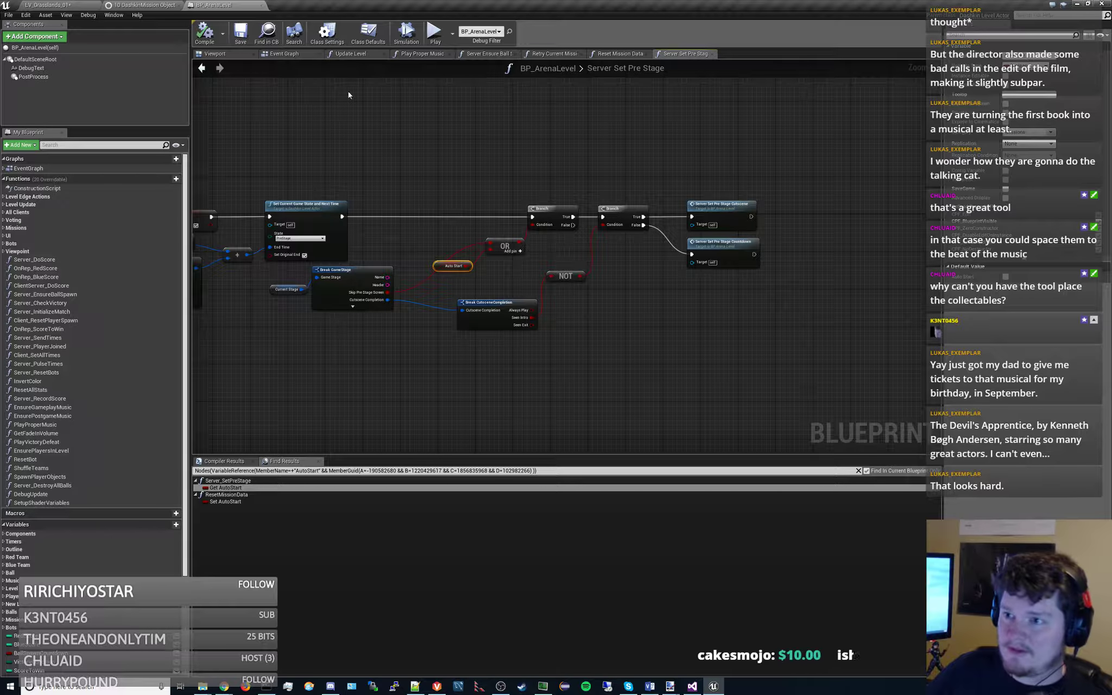
- Examine the end of the Retry Current Mission function, around Reset Mission Data and Server Set Loading Stage
left_click(619, 54)
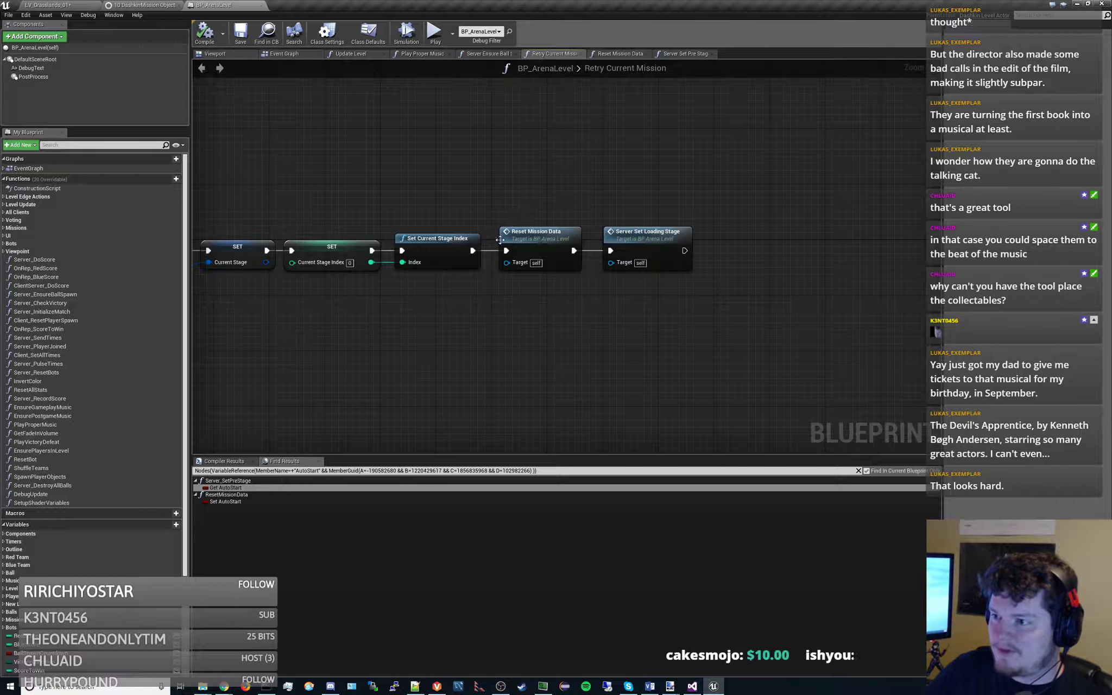
left_click(554, 54)
right_click_drag(459, 326, 463, 273)
scroll(597, 229, "up", 4)
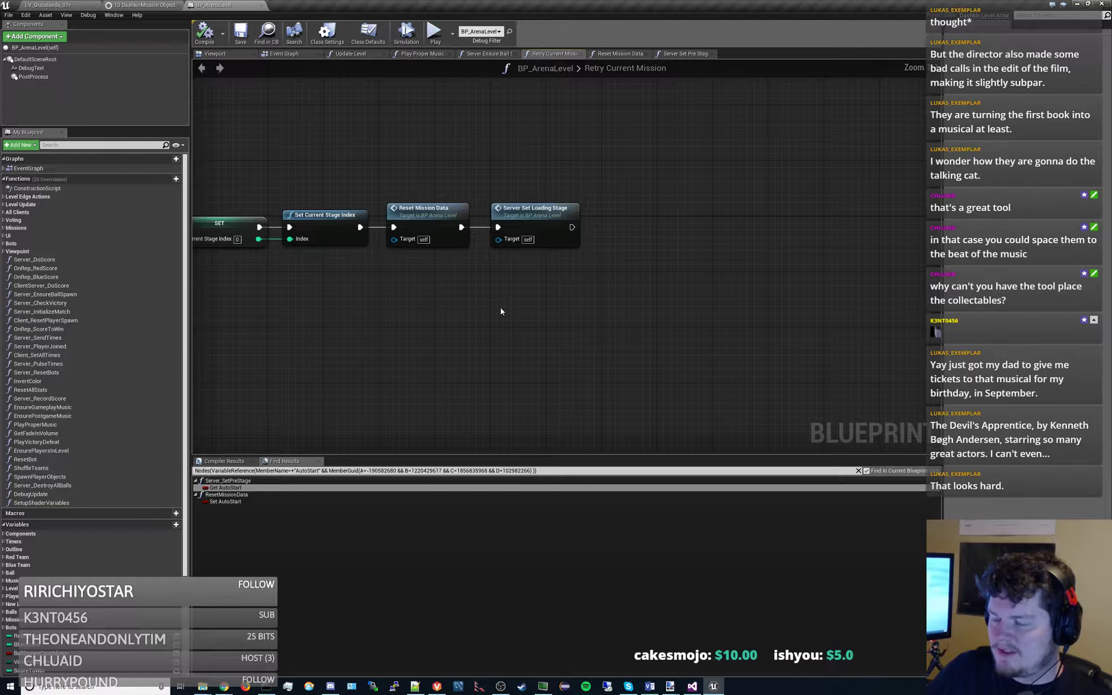
left_click(528, 220)
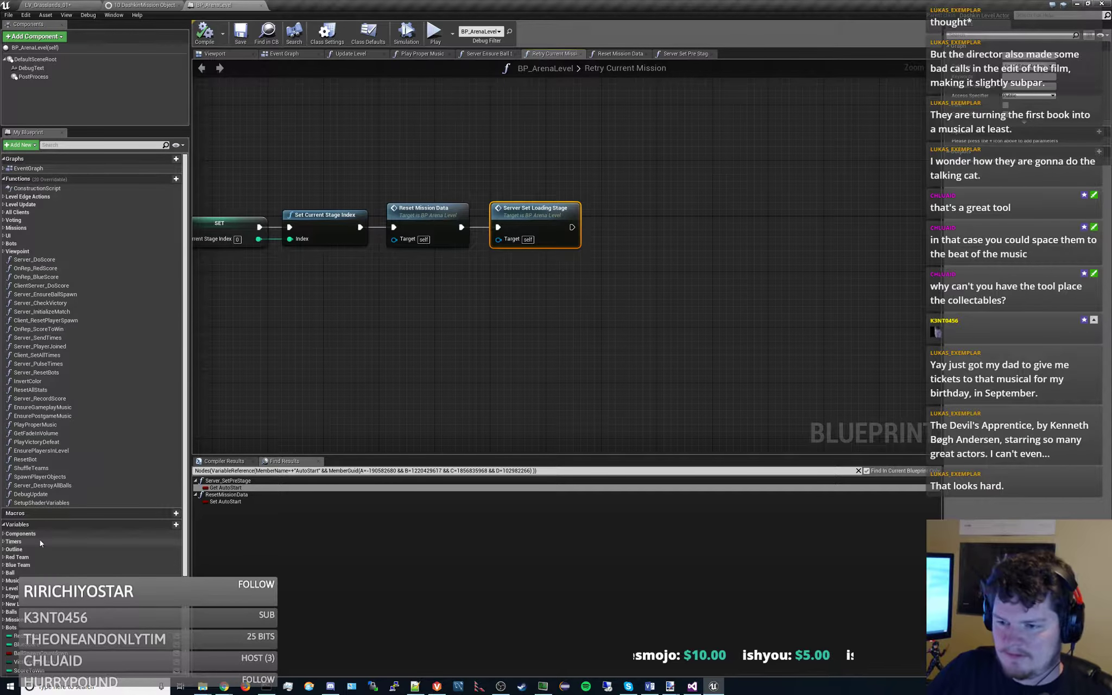
right_click_drag(324, 351, 414, 330)
scroll(39, 607, "down", 5)
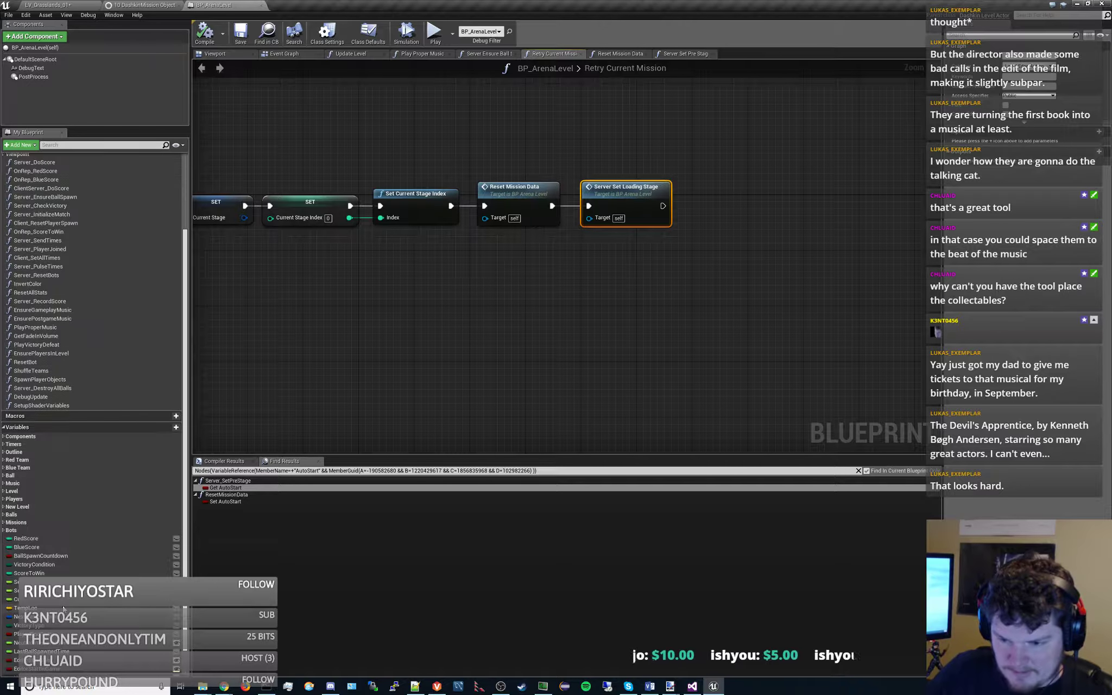
- Copy the Set Auto Start node from Reset Mission Data into the Retry Current Mission function
left_click(222, 502)
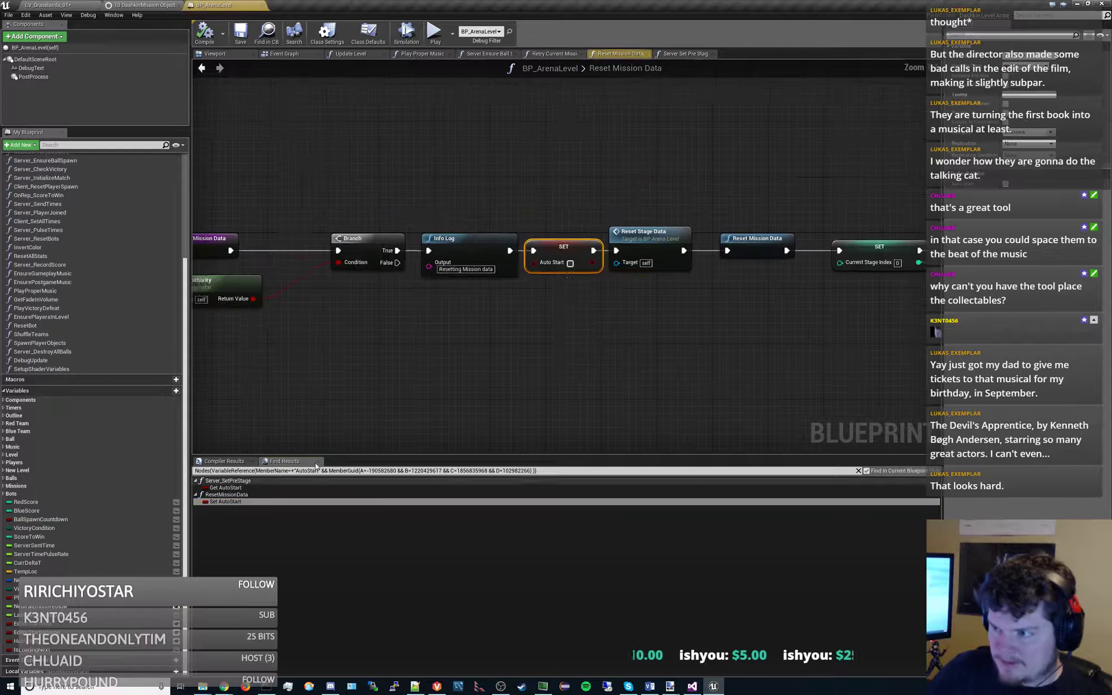
left_click(545, 55)
right_click_drag(609, 161, 490, 151)
key("ctrl+v")
- Wire the Set Auto Start node between Reset Mission Data and Server Set Loading Stage, with Auto Start enabled
left_click_drag(536, 150, 514, 242)
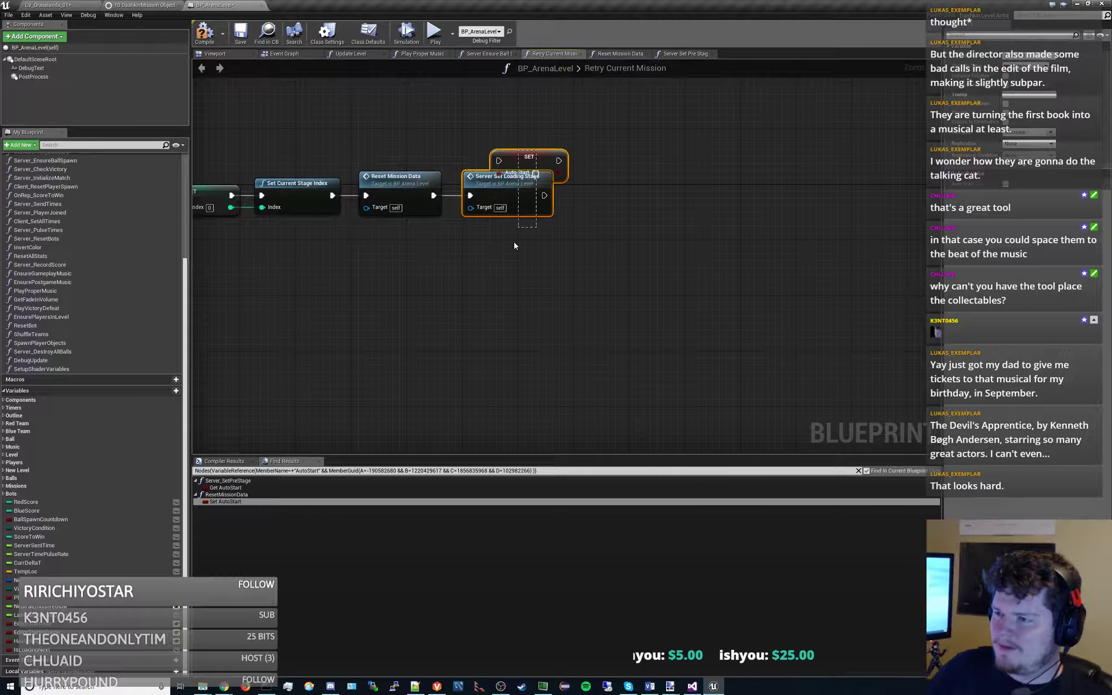
mouse_move(530, 156)
left_mouse_down()
mouse_move(497, 276)
mouse_move(582, 223)
mouse_move(546, 149)
left_mouse_up()
left_click_drag(544, 237, 637, 174)
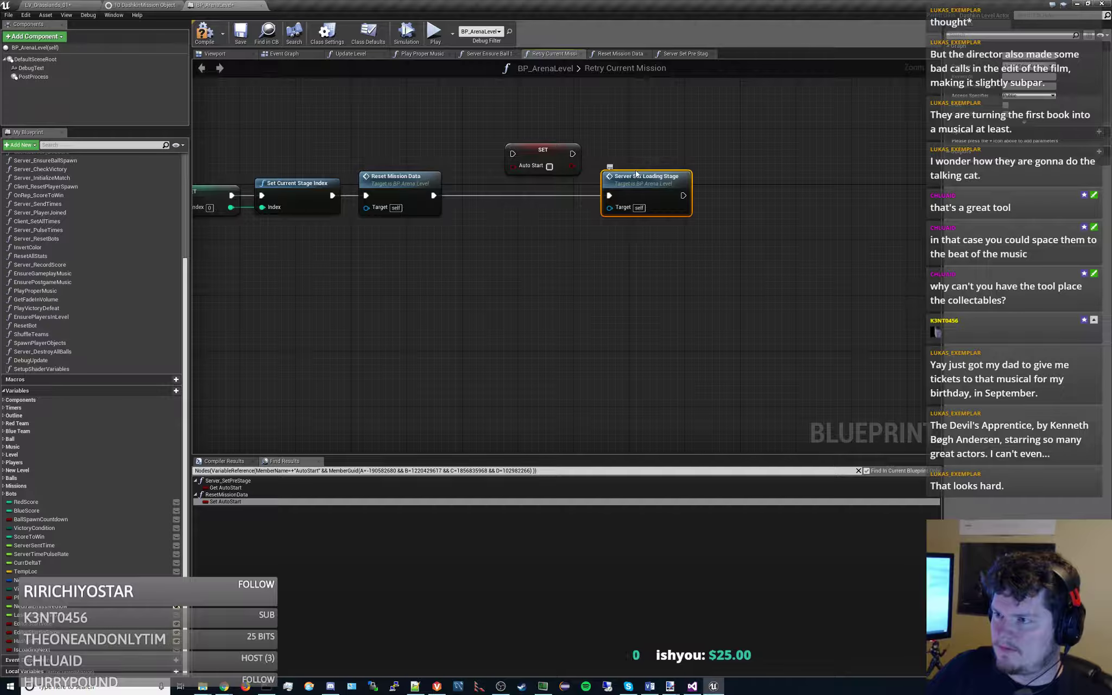
left_click_drag(433, 195, 610, 196)
left_click_drag(544, 151, 502, 193)
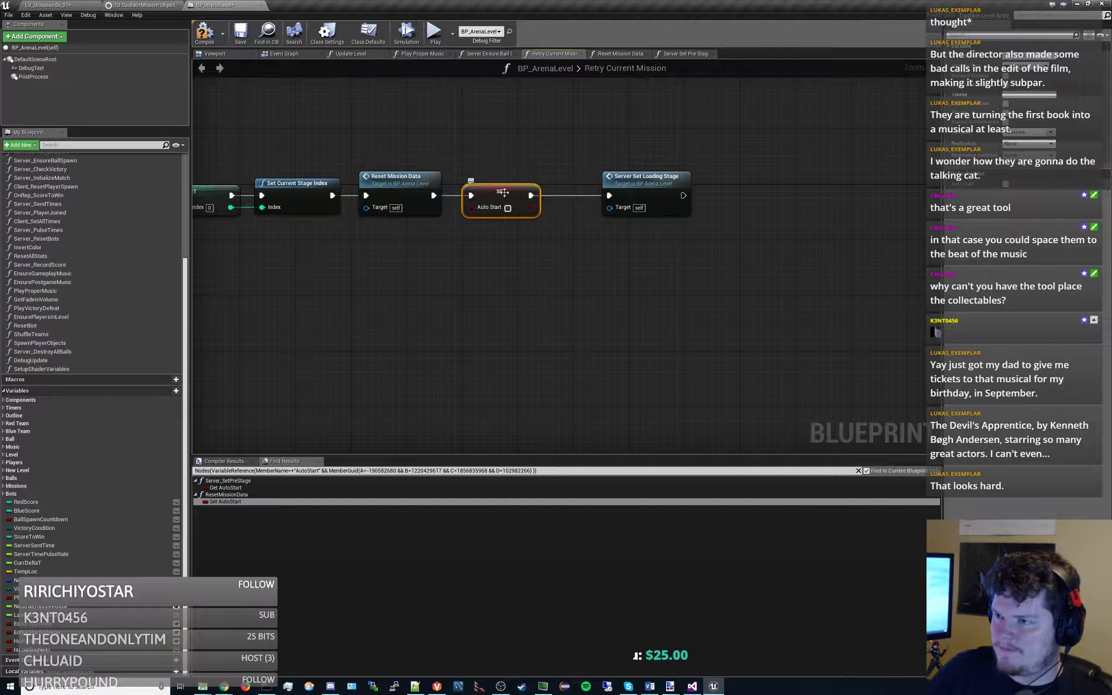
left_click(508, 208)
left_click_drag(630, 186, 588, 187)
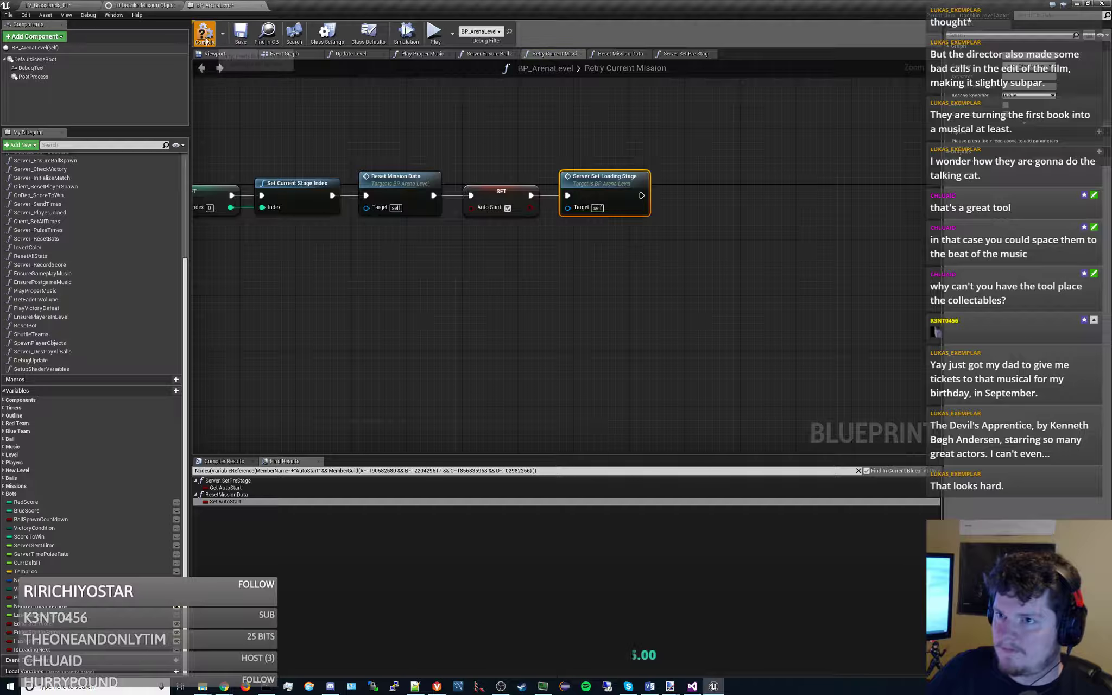
- Save the BP_ArenaLevel blueprint and playtest the Stairway mission, retrying it once to check the auto-start
left_click(239, 39)
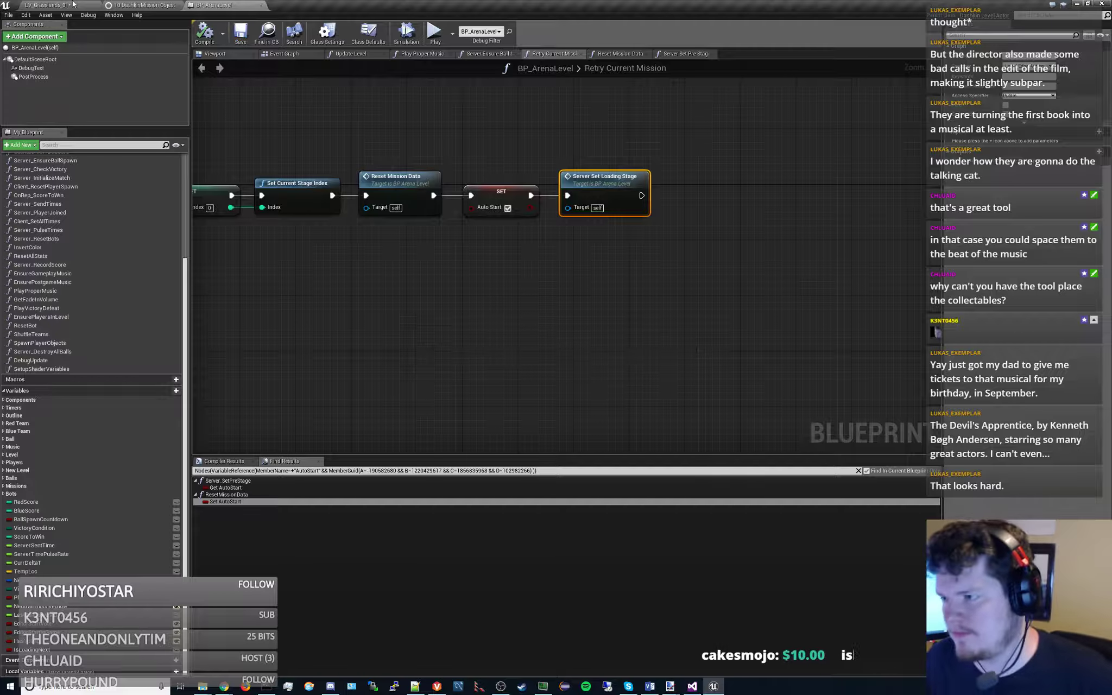
left_click(72, 5)
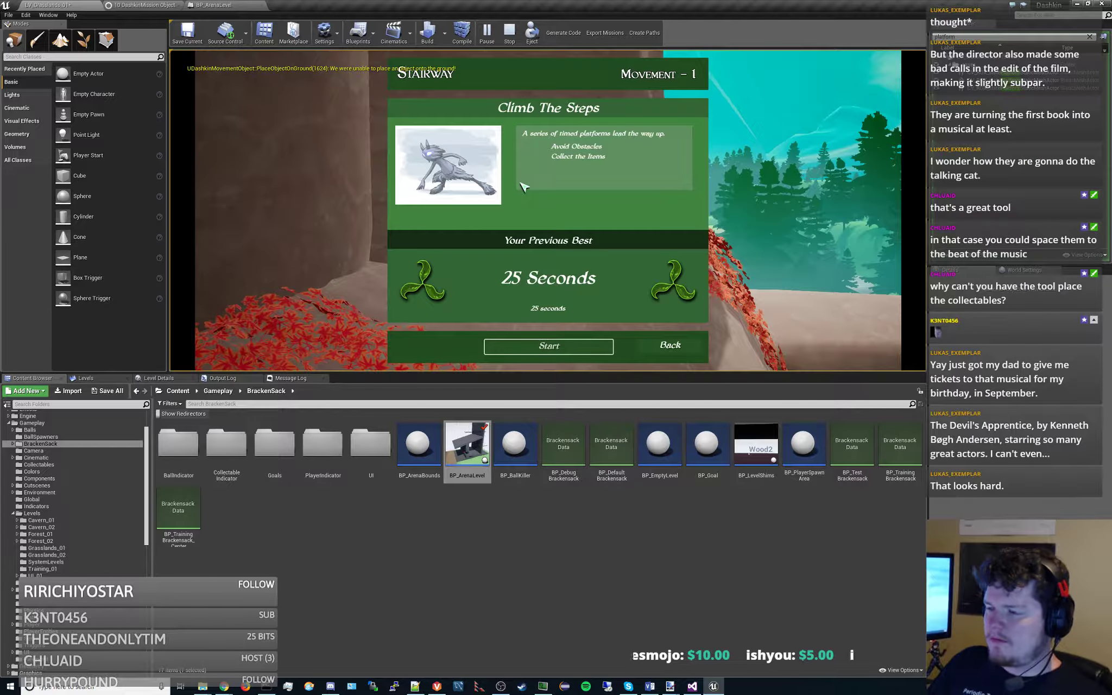
left_click(564, 352)
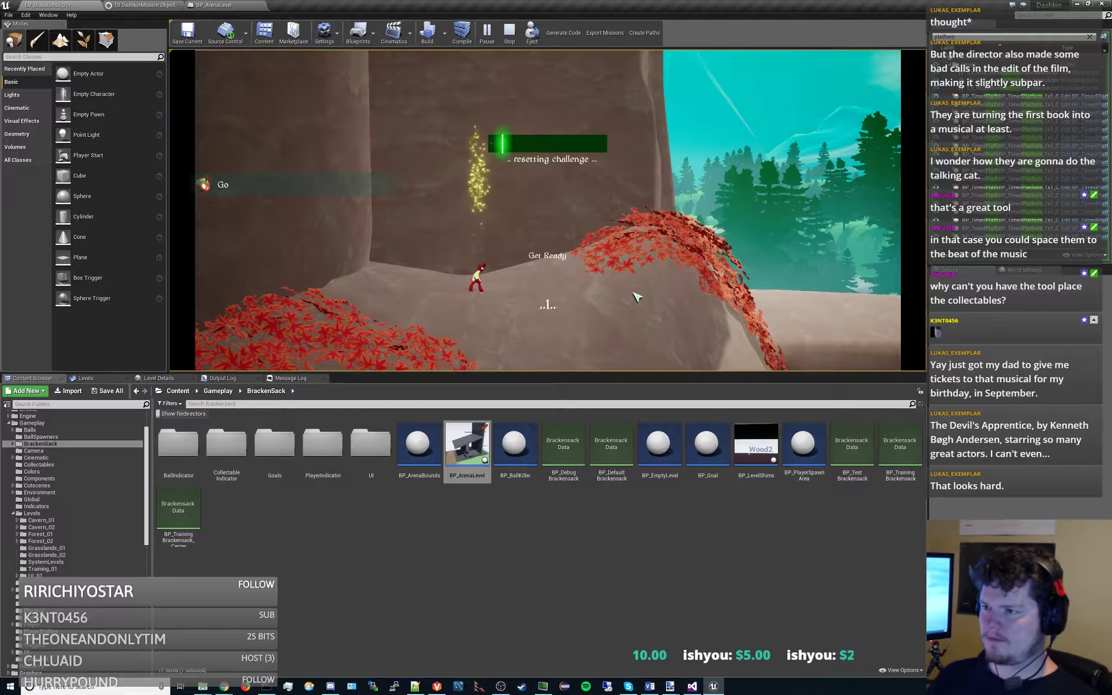
key("r")
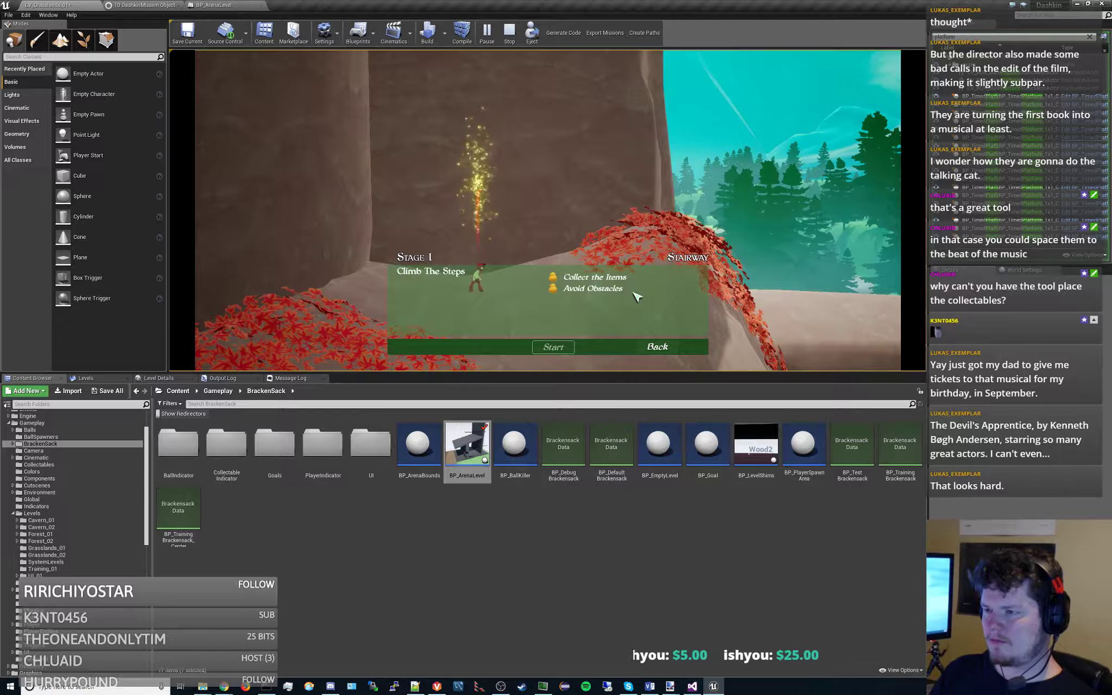
key("Return")
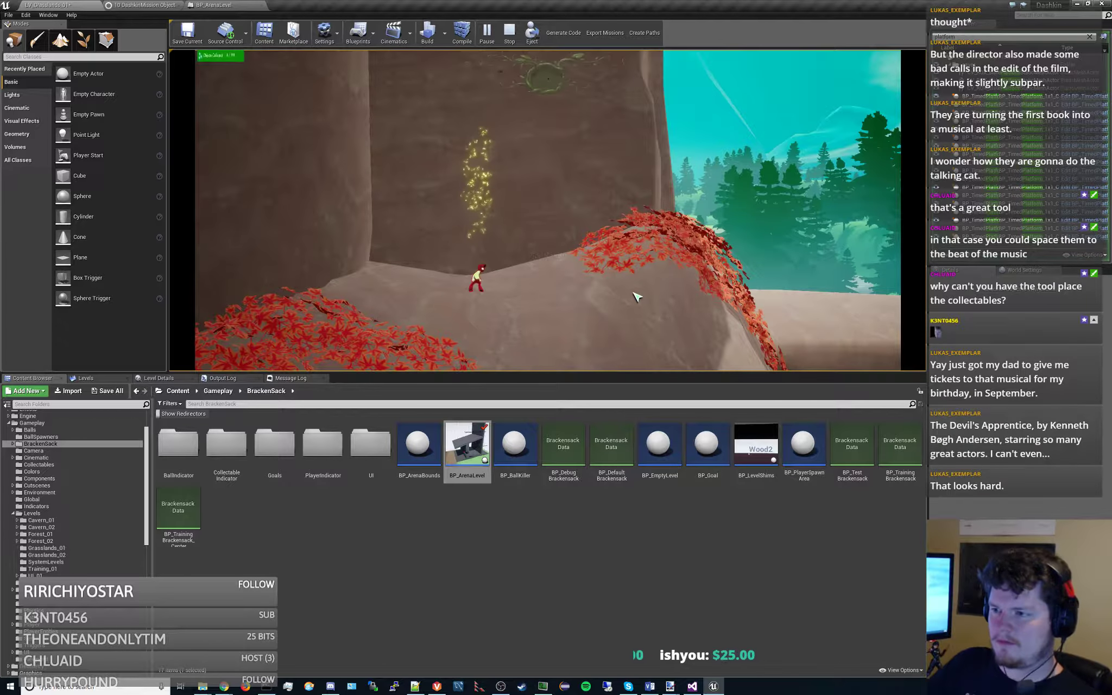
- Inspect the Set Auto Start node in Retry Current Mission while the game runs, and stop the play session
left_click(255, 5)
right_click_drag(488, 277, 550, 317)
left_click(601, 250)
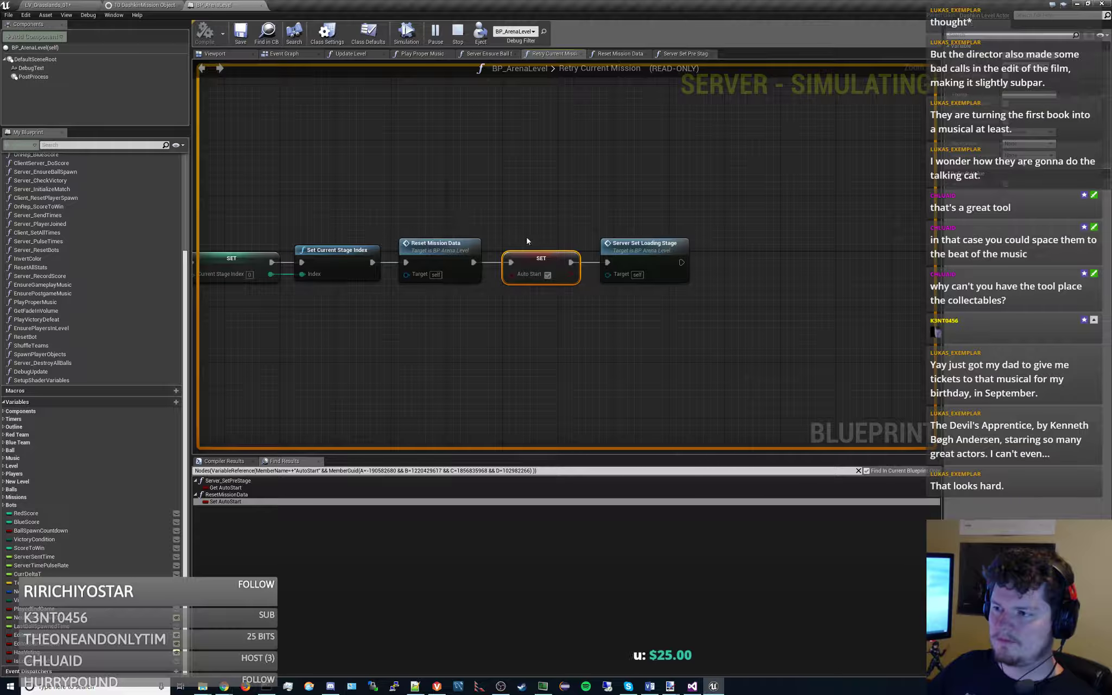
right_click_drag(593, 95, 587, 125)
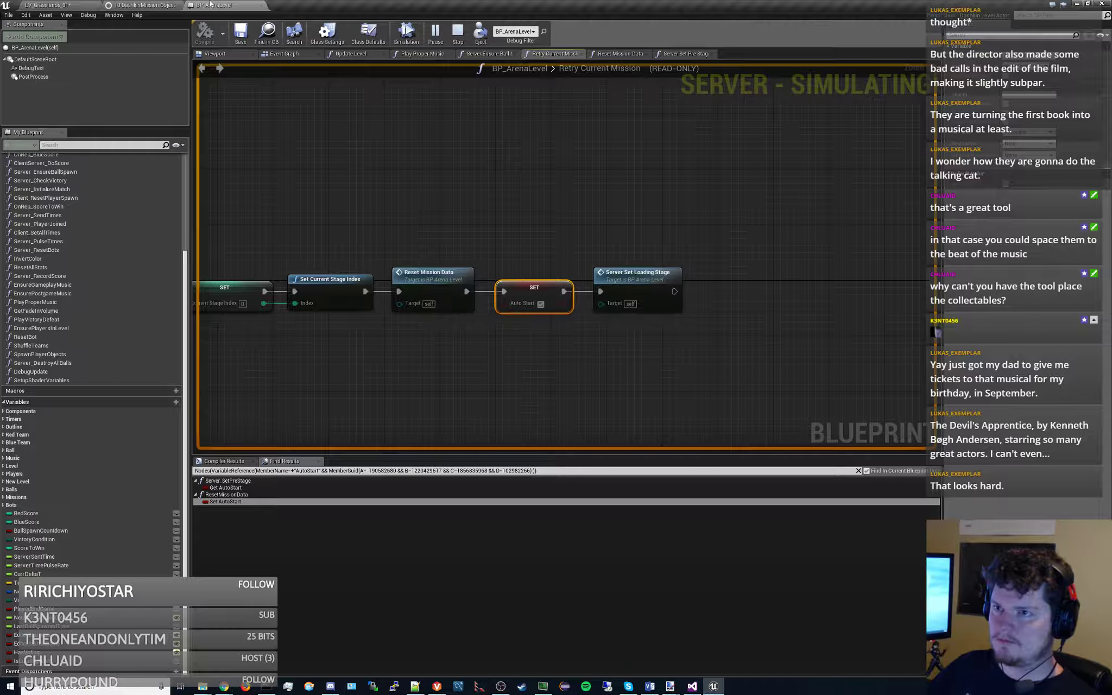
left_click(76, 5)
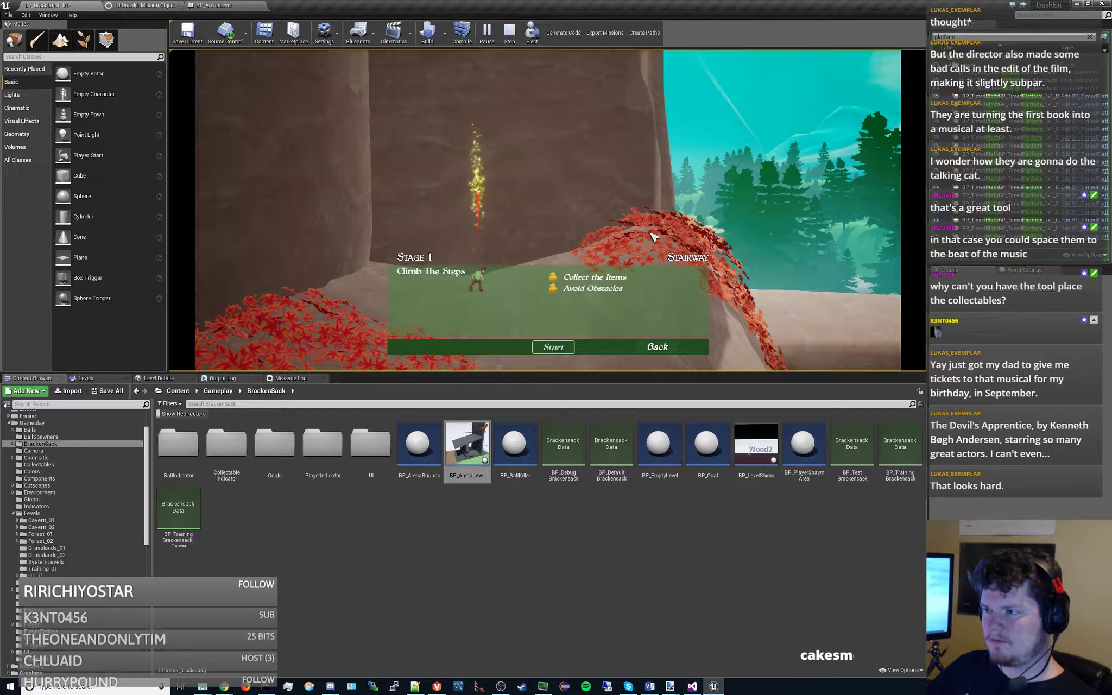
left_click(509, 31)
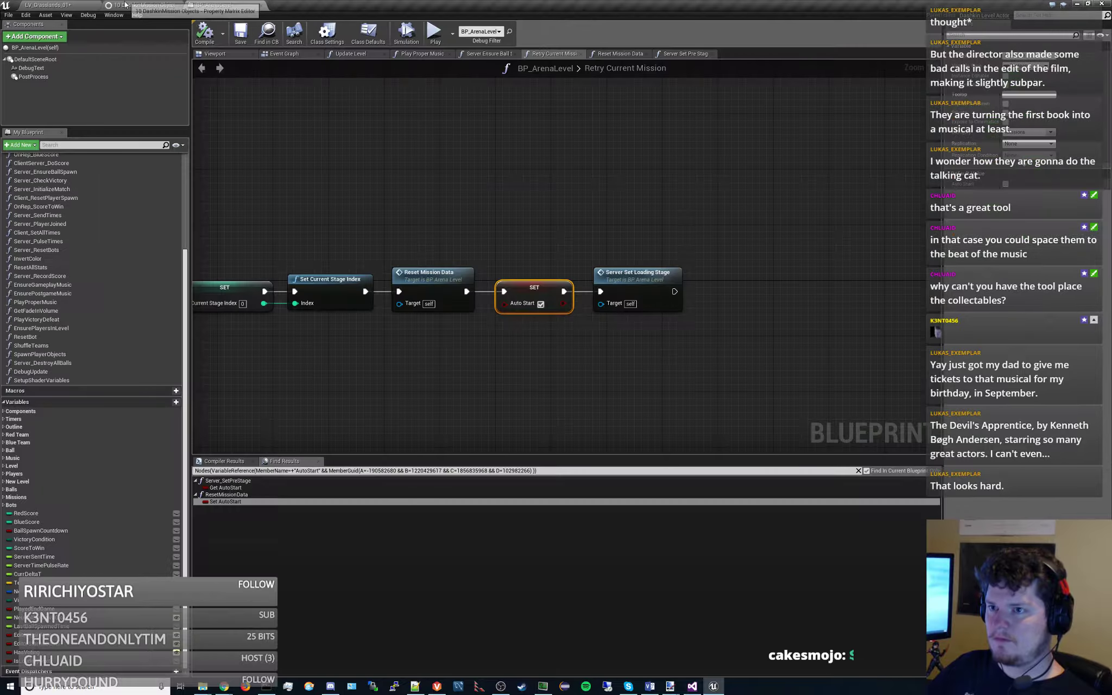
- Review where Auto Start is read in Server Set Pre Stage and follow the node chain in Reset Mission Data
left_click(243, 488)
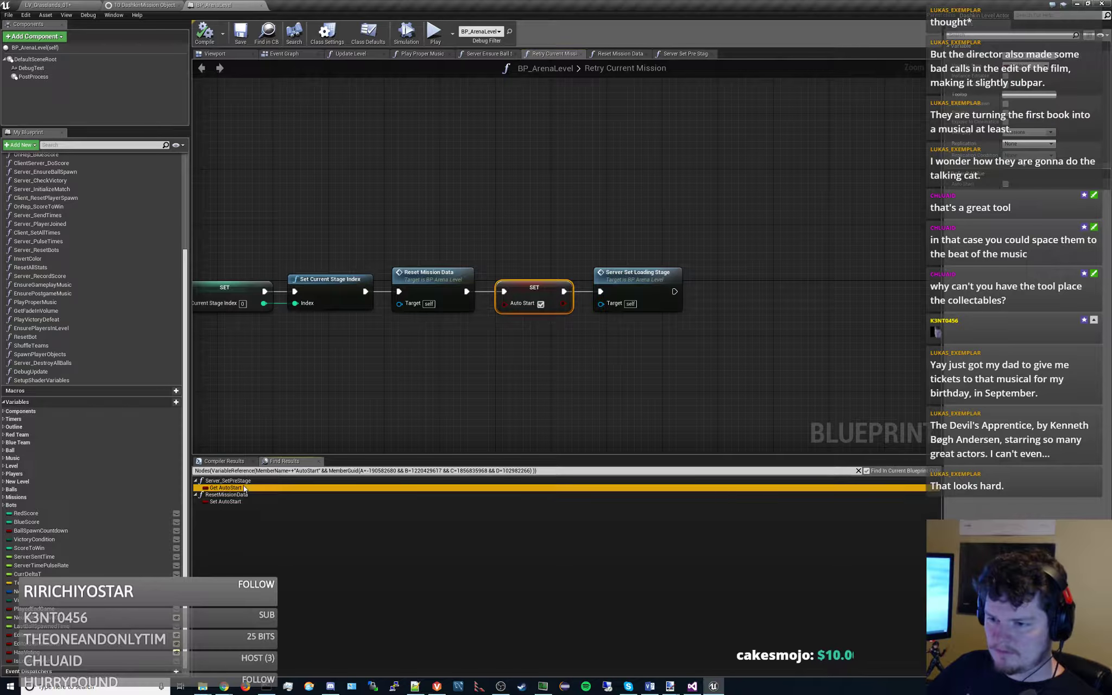
right_click_drag(736, 318, 778, 298)
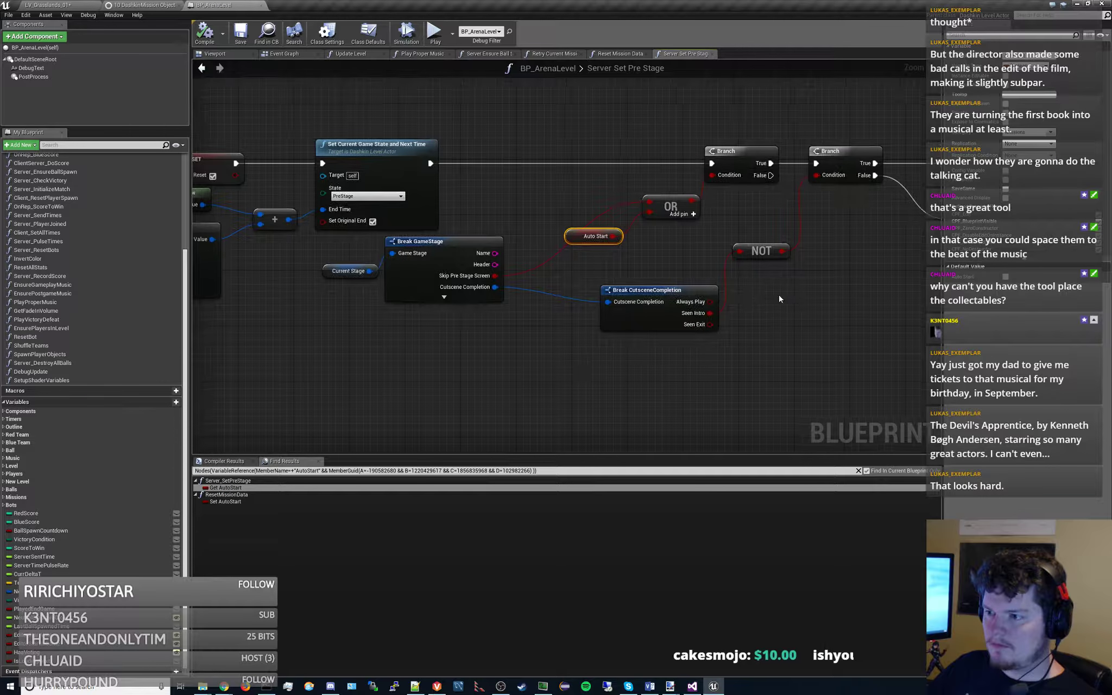
right_click_drag(581, 351, 917, 333)
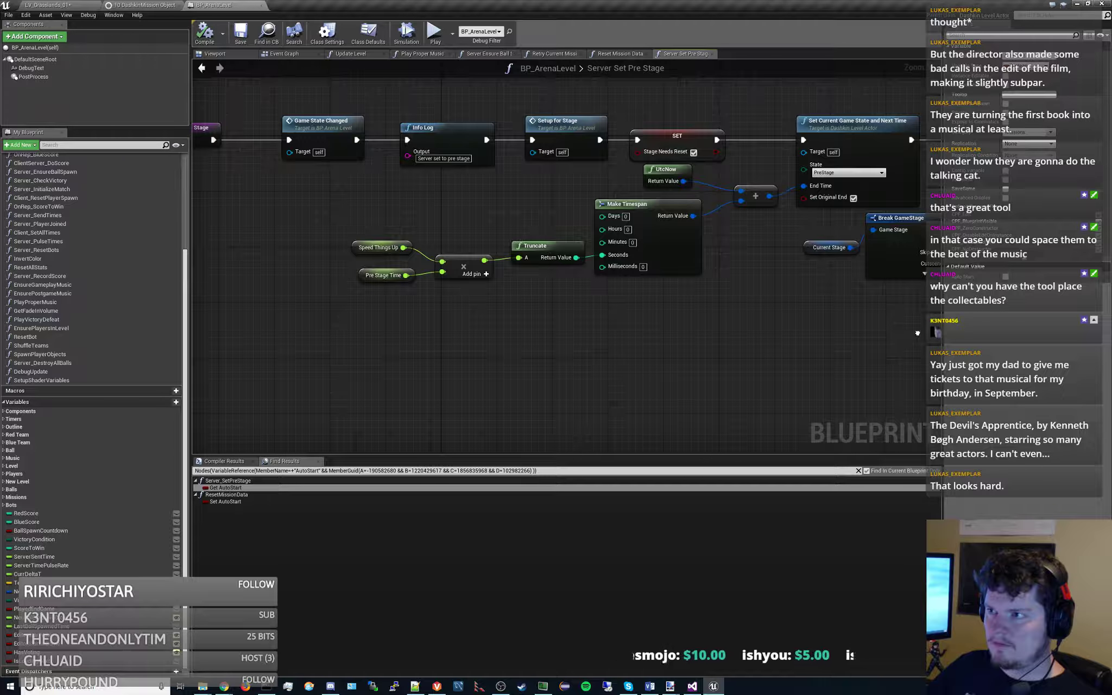
left_click(604, 54)
right_click_drag(590, 194, 204, 157)
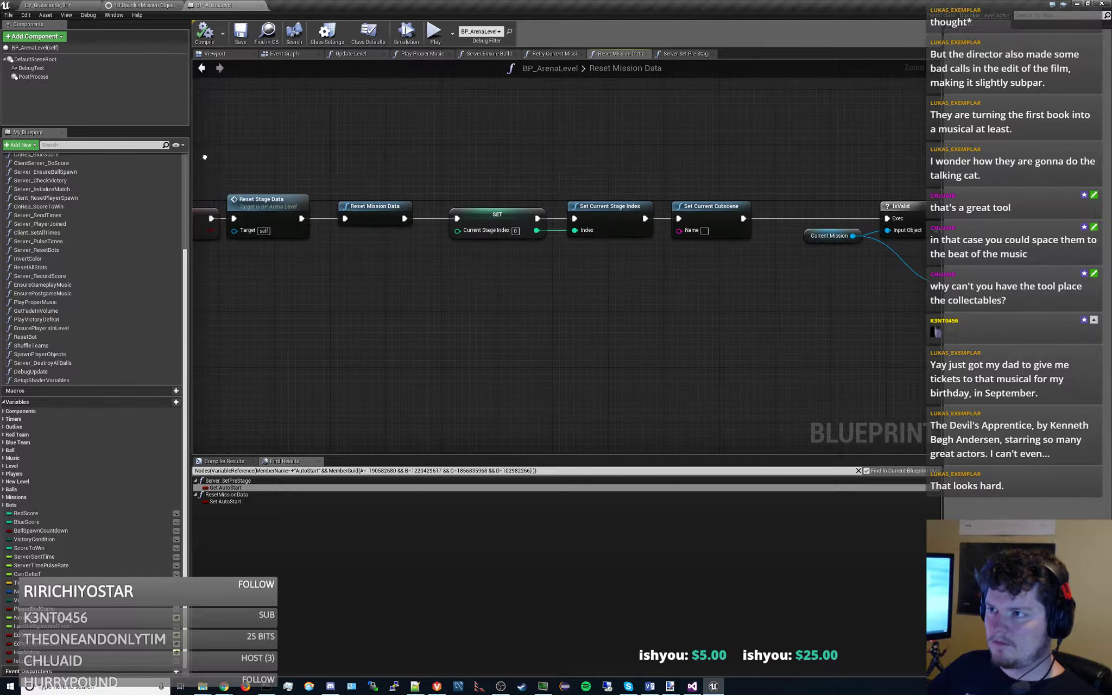
- Add a breakpoint to the first Branch node in Server Set Pre Stage and save the blueprint
left_click(684, 54)
right_click_drag(686, 129, 417, 181)
right_click_drag(651, 177, 446, 154)
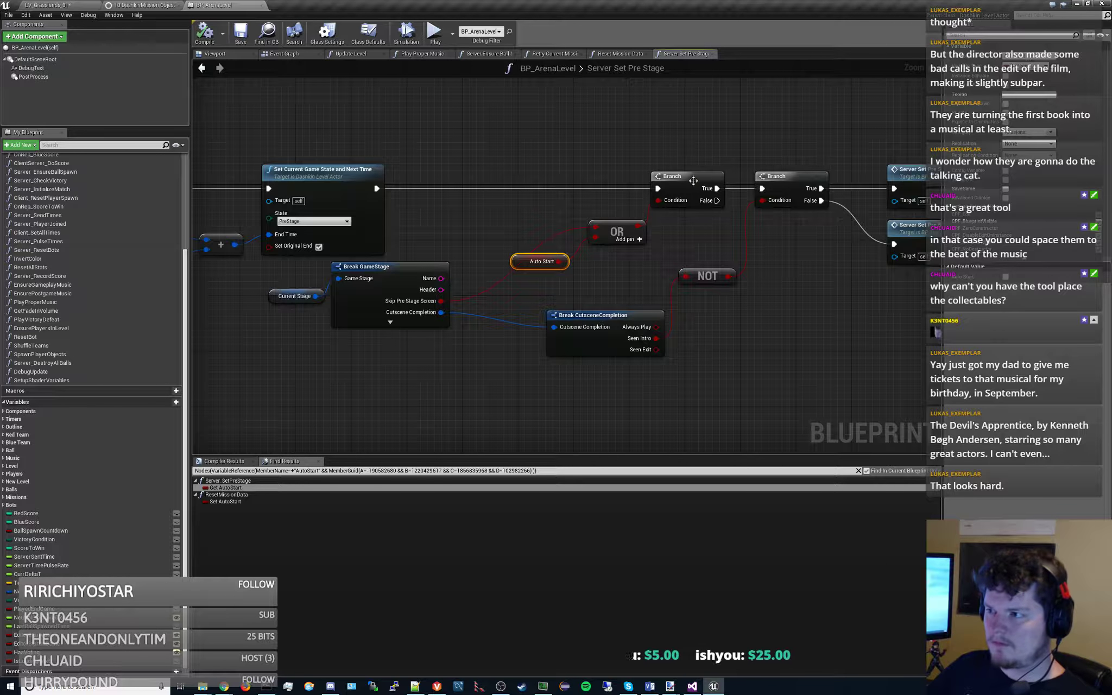
left_click(694, 180)
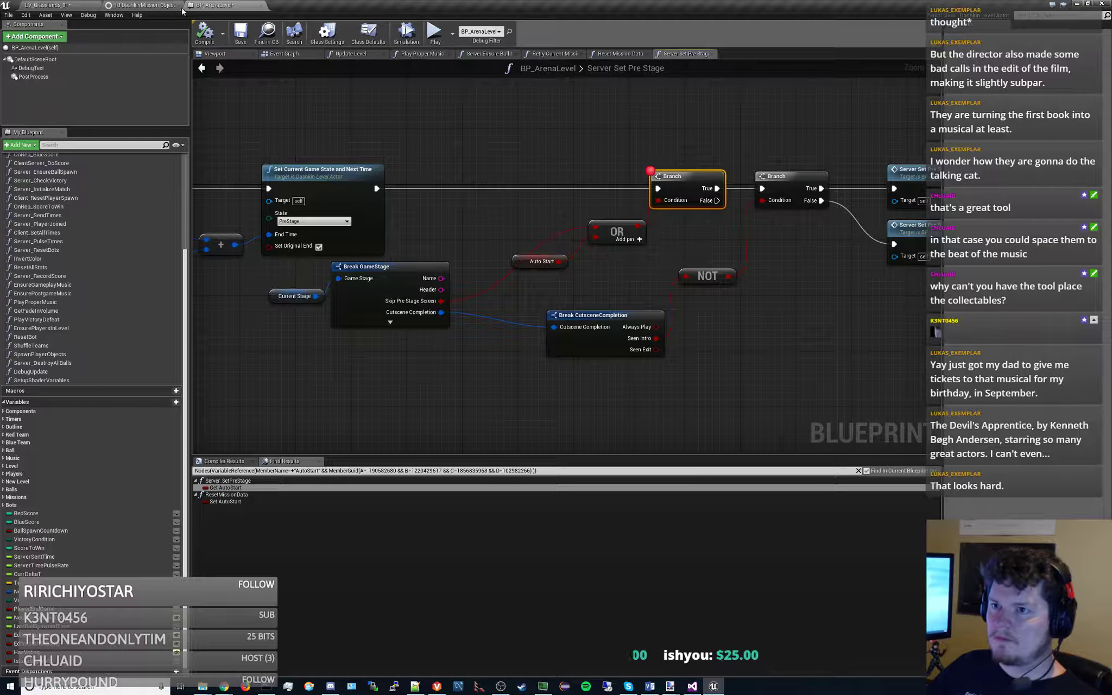
left_click(241, 34)
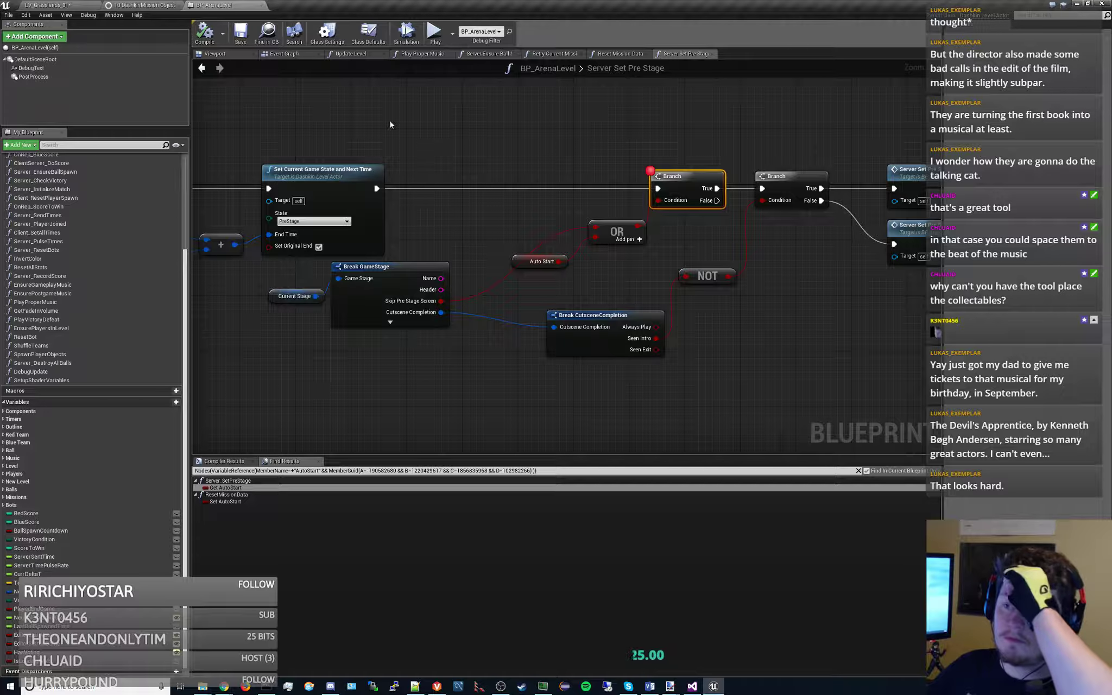
- Playtest and retry the Stairway mission, checking the Auto Start value at each stop on the Branch breakpoint
left_click(60, 4)
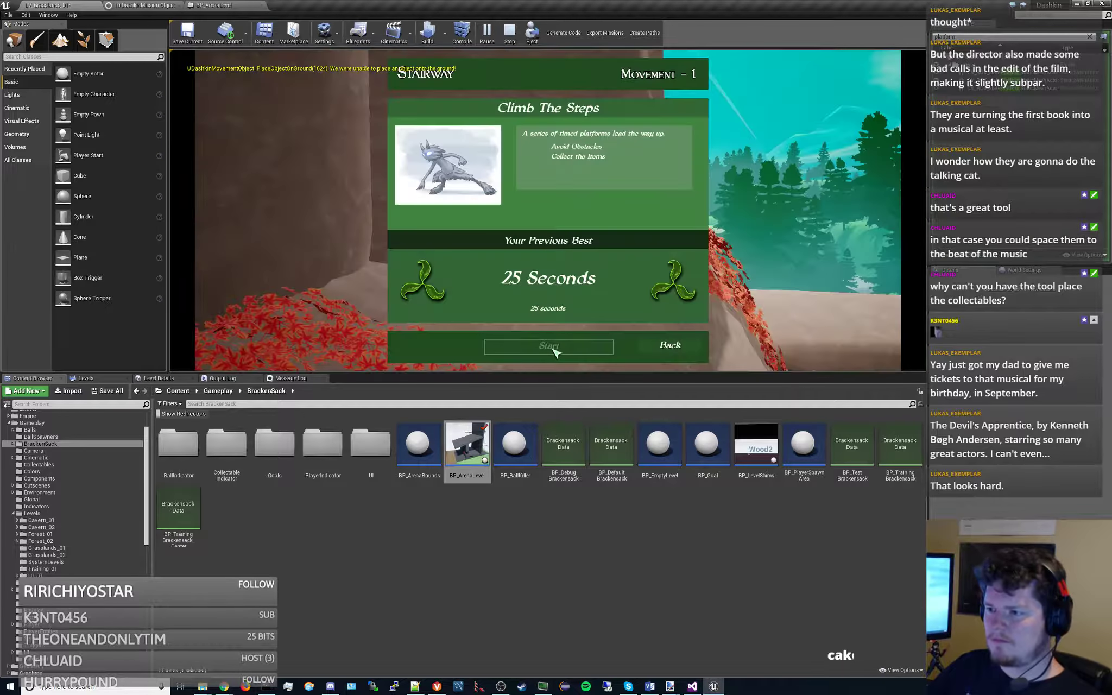
left_click(553, 348)
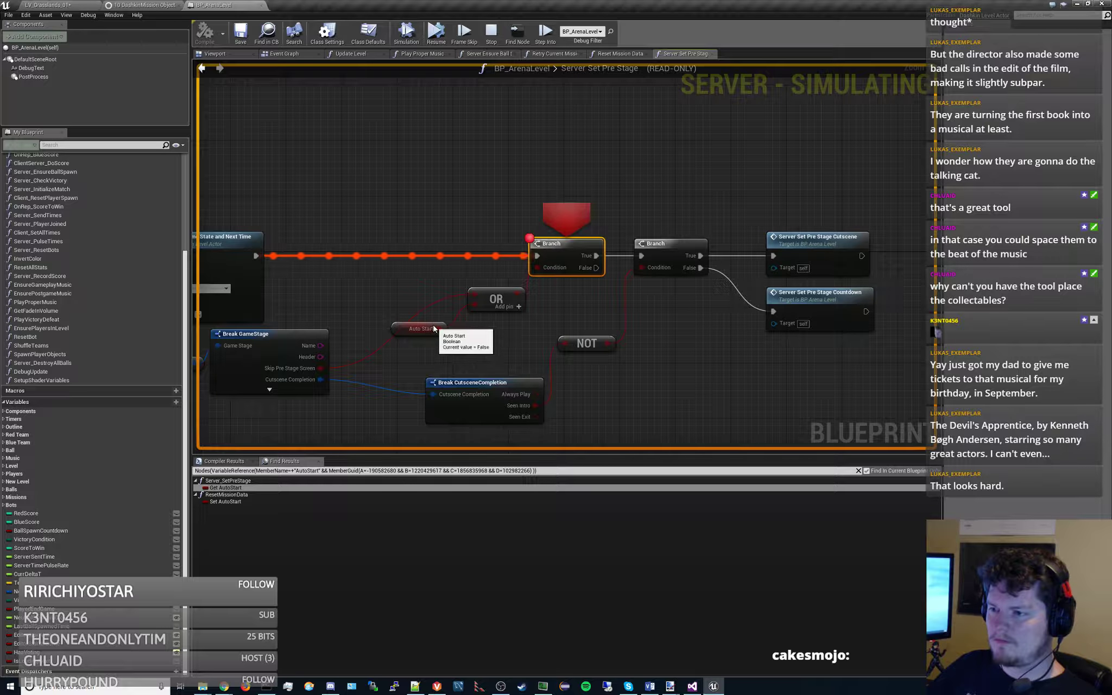
left_click(432, 33)
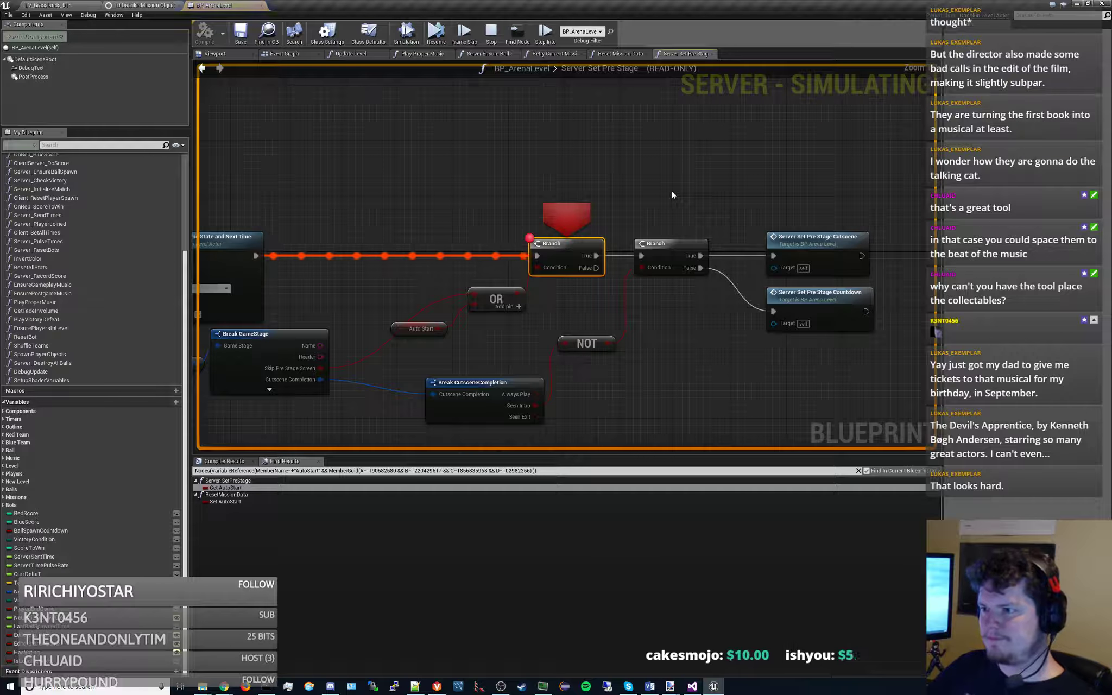
mouse_move(438, 329)
right_click_drag(439, 329, 623, 293)
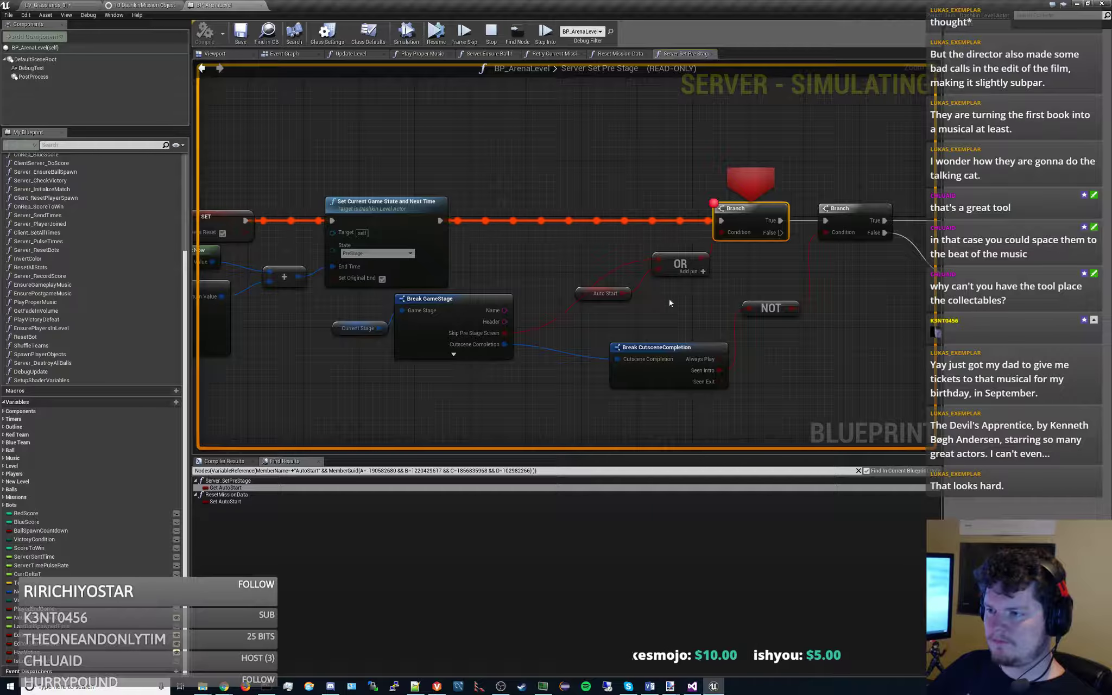
- Add a breakpoint to the Set Auto Start node in Reset Mission Data and replay the mission until execution reaches it
double_click(225, 500)
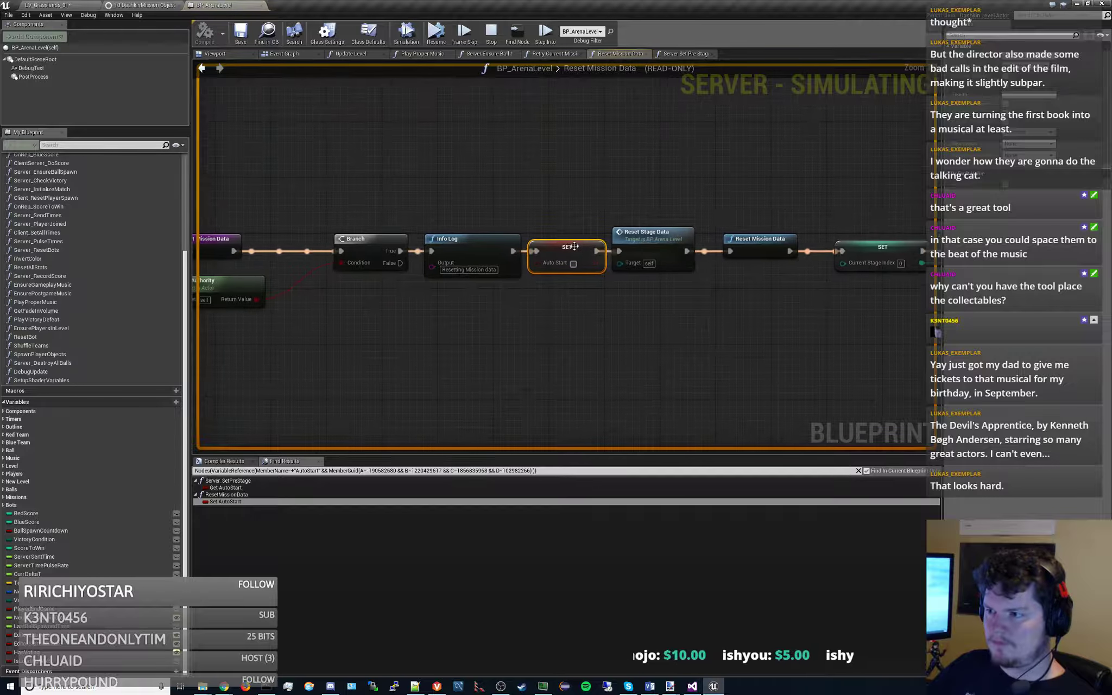
left_click(436, 32)
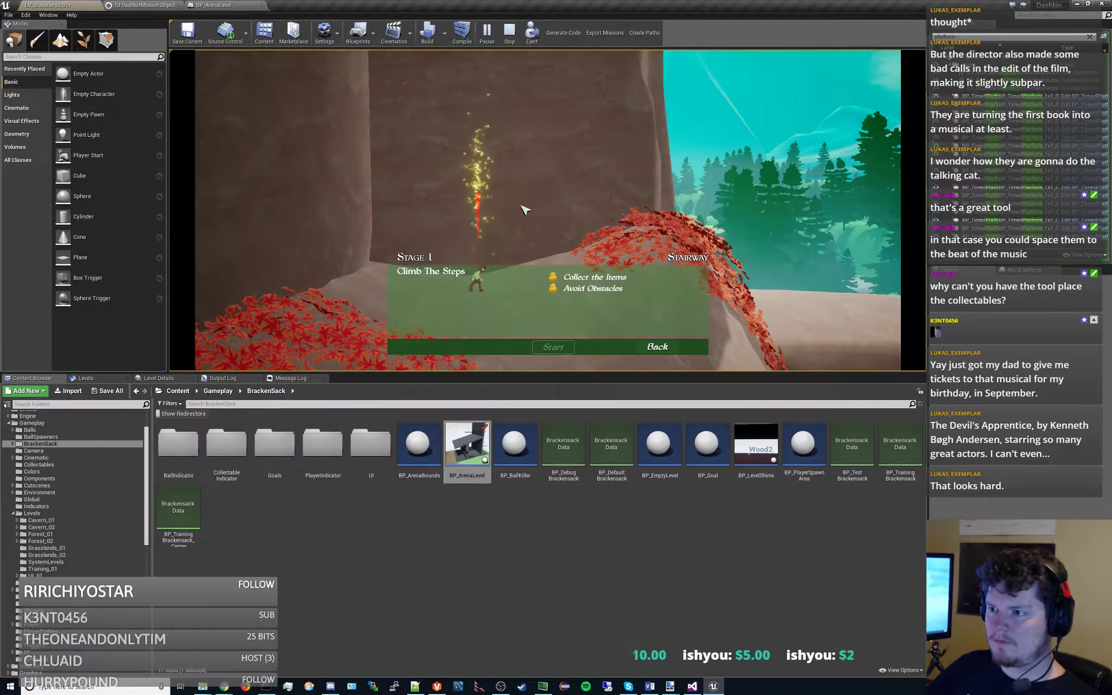
left_click(554, 347)
left_click(436, 33)
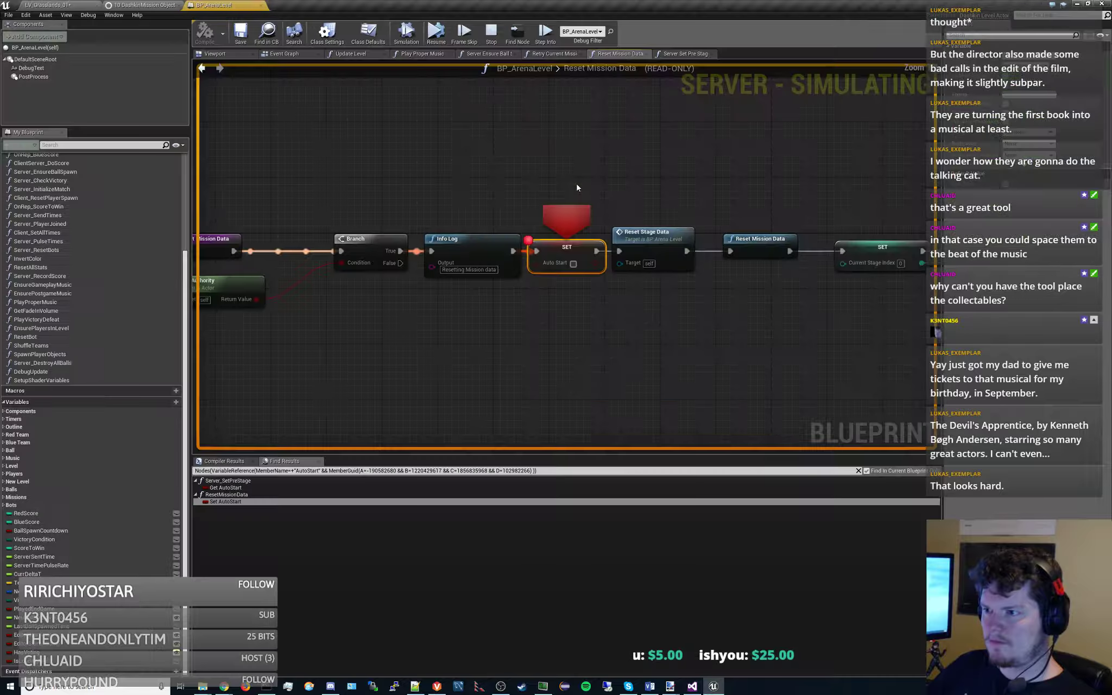
- Compare the paused execution in Reset Mission Data and Retry Current Mission, and resume to the next breakpoint hit
right_click_drag(546, 310, 576, 297)
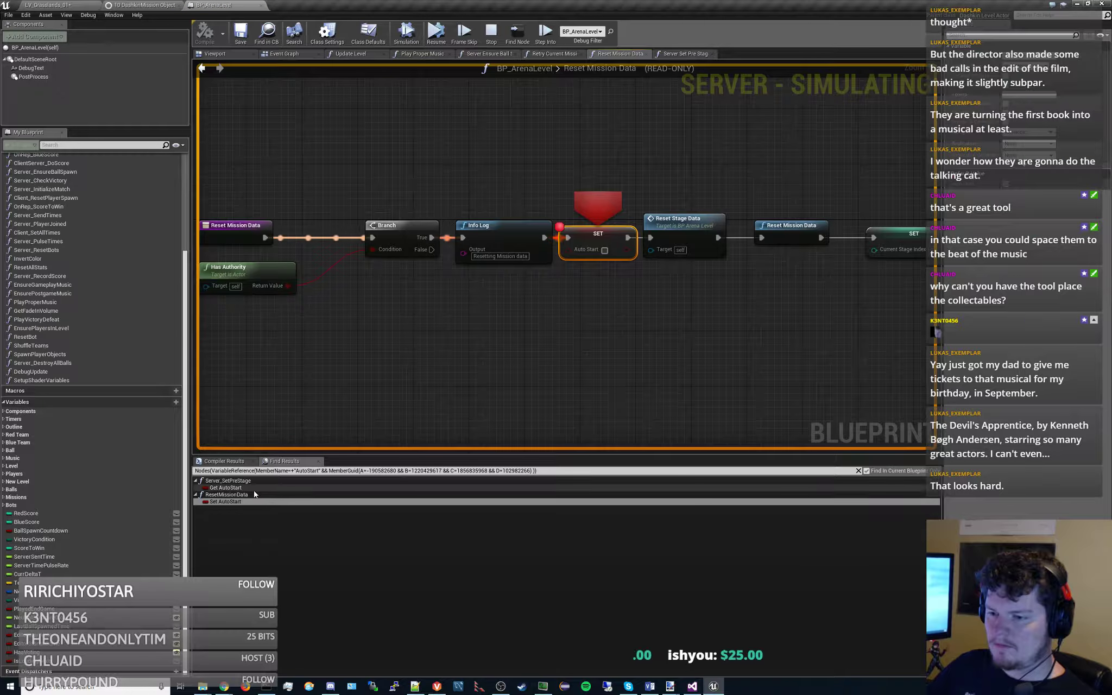
right_click_drag(662, 197, 545, 193)
scroll(545, 193, "down", 3)
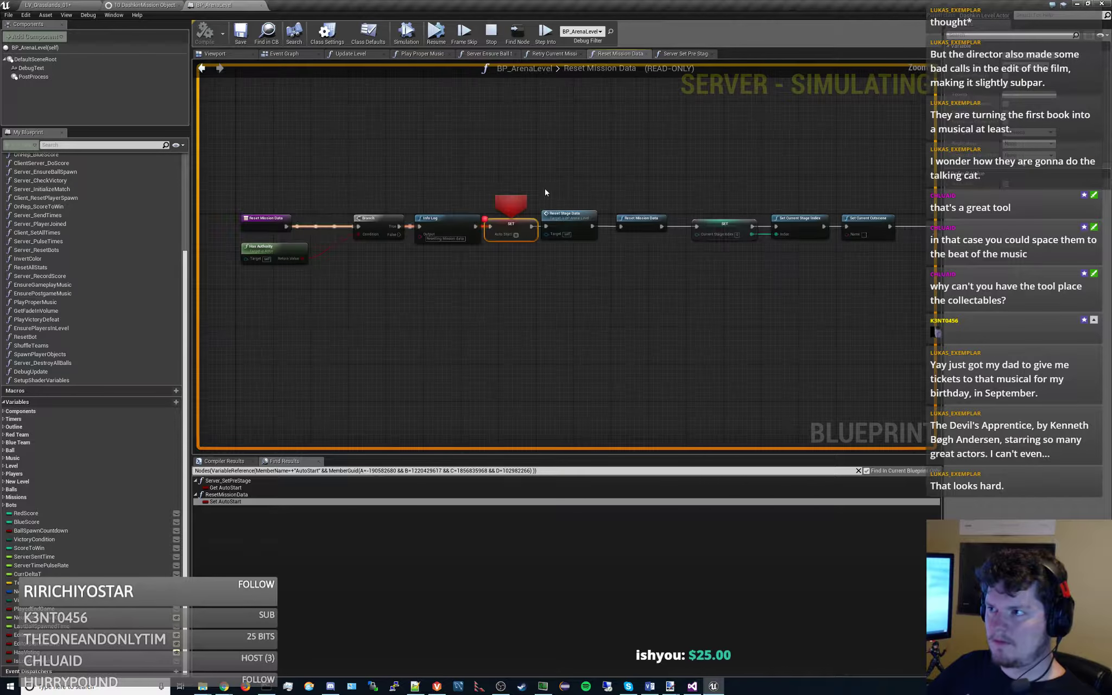
left_click(539, 54)
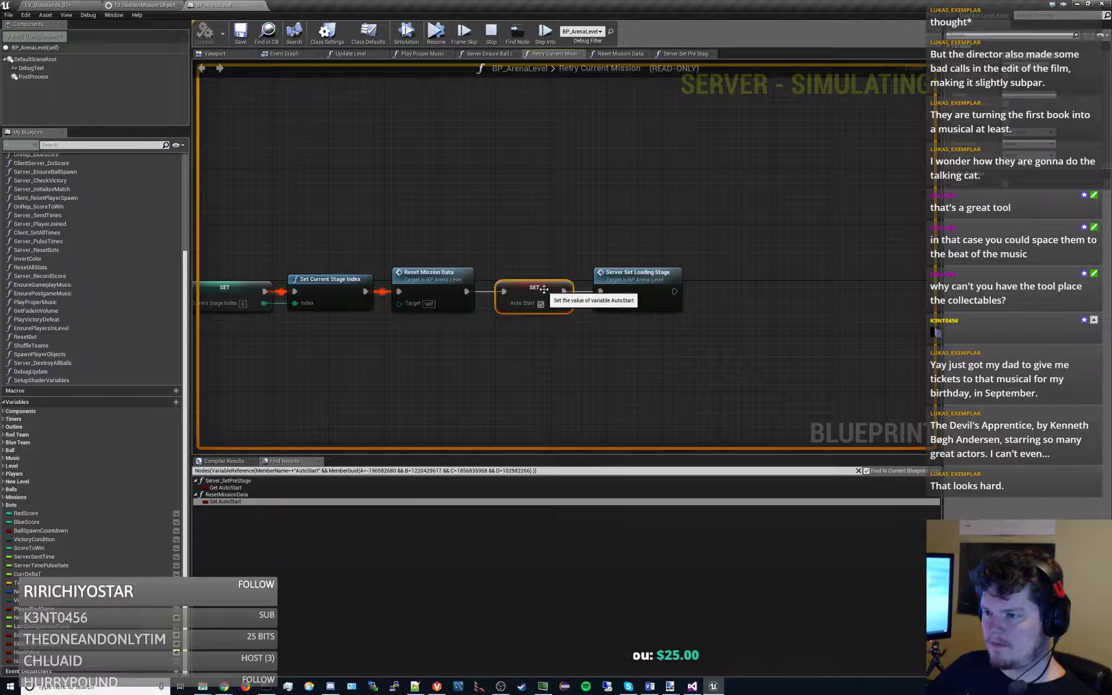
left_click(436, 33)
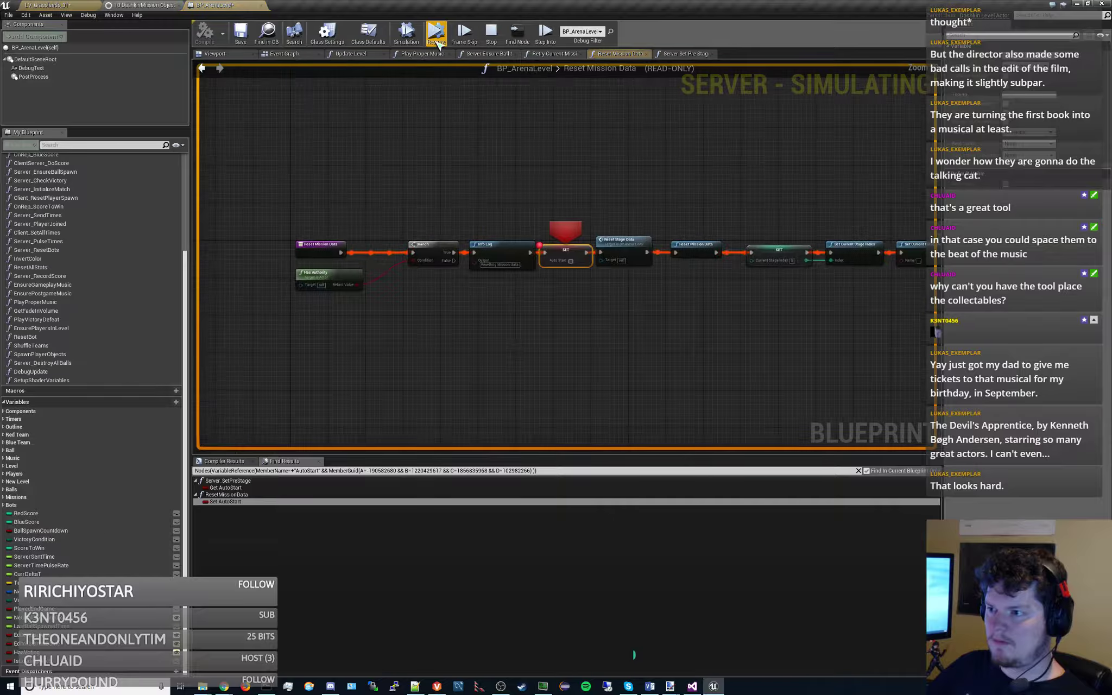
- Follow Reset Mission Data to its end and add a breakpoint to the final Set Current Stage node
scroll(461, 326, "down", 3)
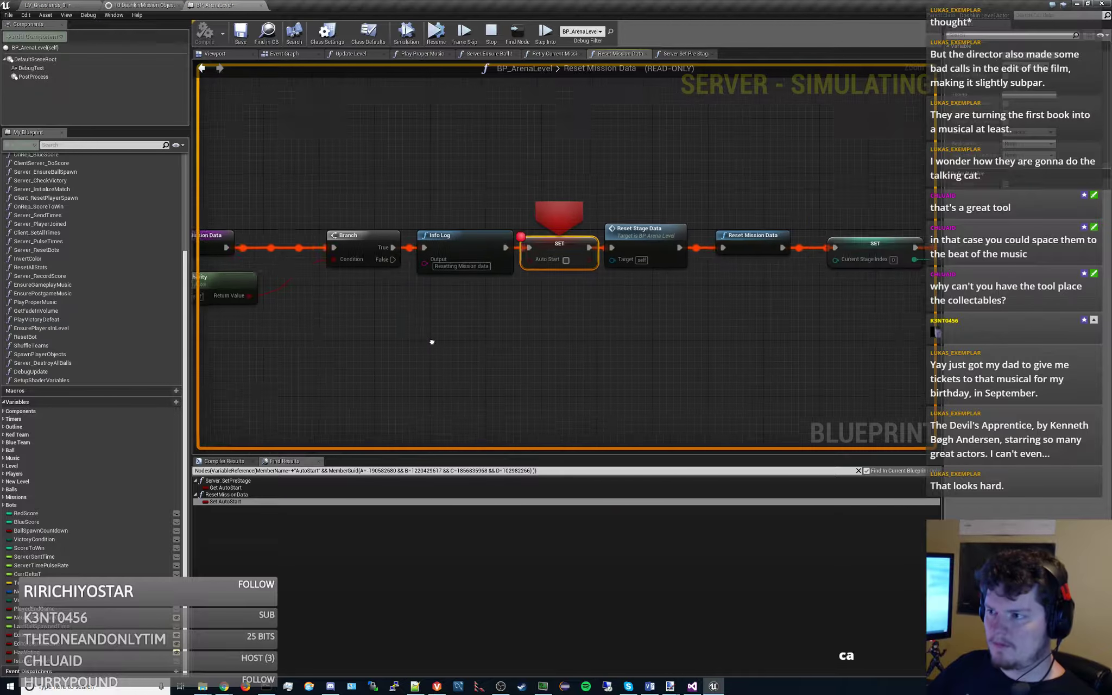
right_click_drag(505, 334, 382, 350)
right_click_drag(761, 386, 477, 375)
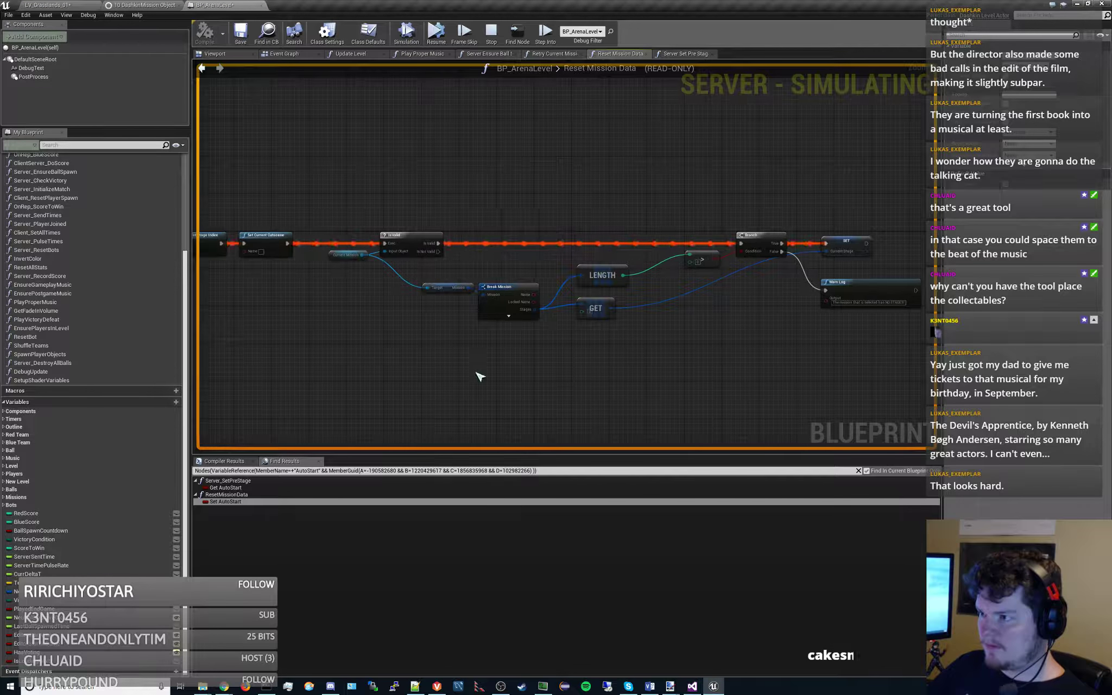
right_click_drag(560, 374, 383, 370)
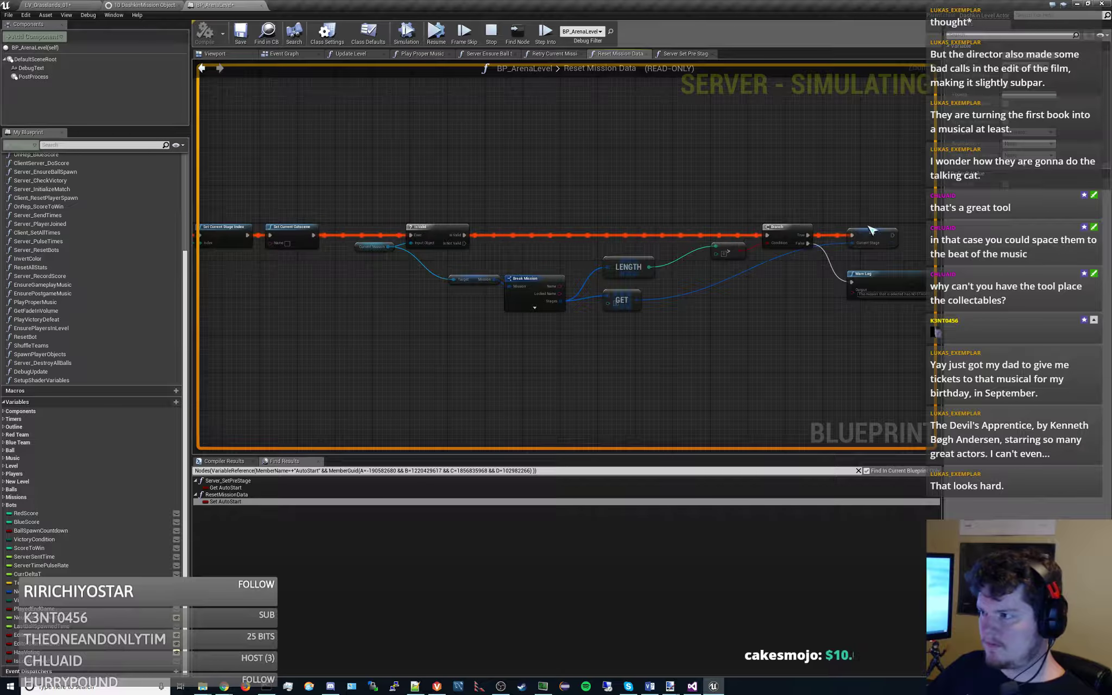
left_click(869, 231)
right_click_drag(369, 376, 723, 376)
left_click(298, 242)
right_click_drag(524, 208, 220, 180)
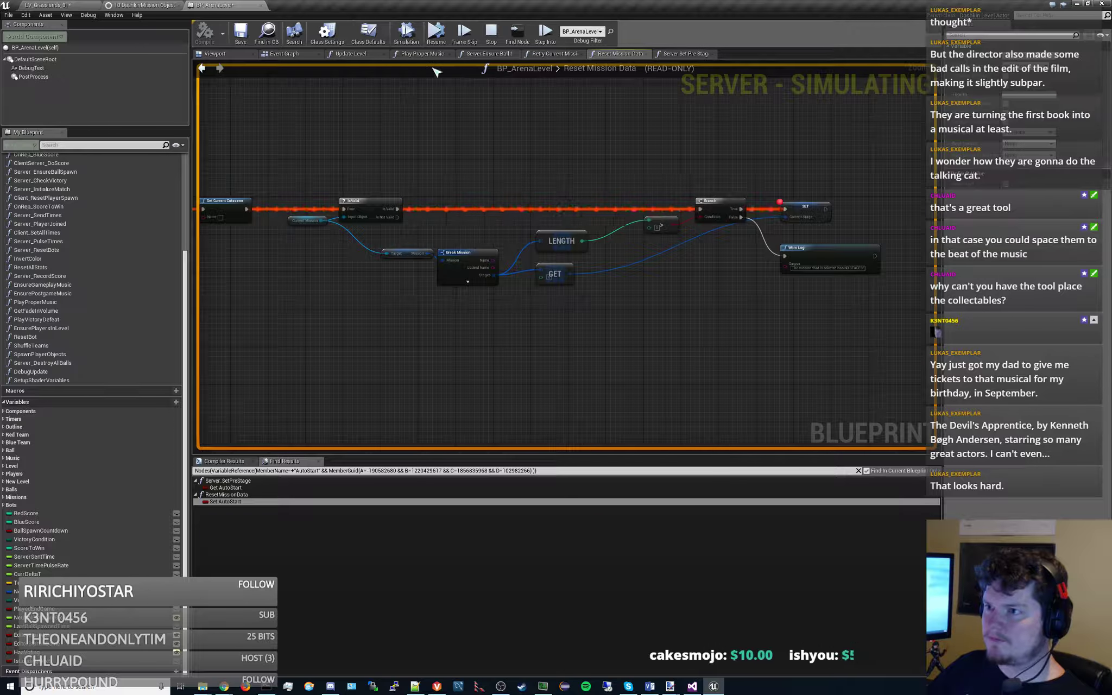
- Resume the paused game and step execution from Reset Mission Data into the function that called it
left_click(433, 35)
left_click(547, 39)
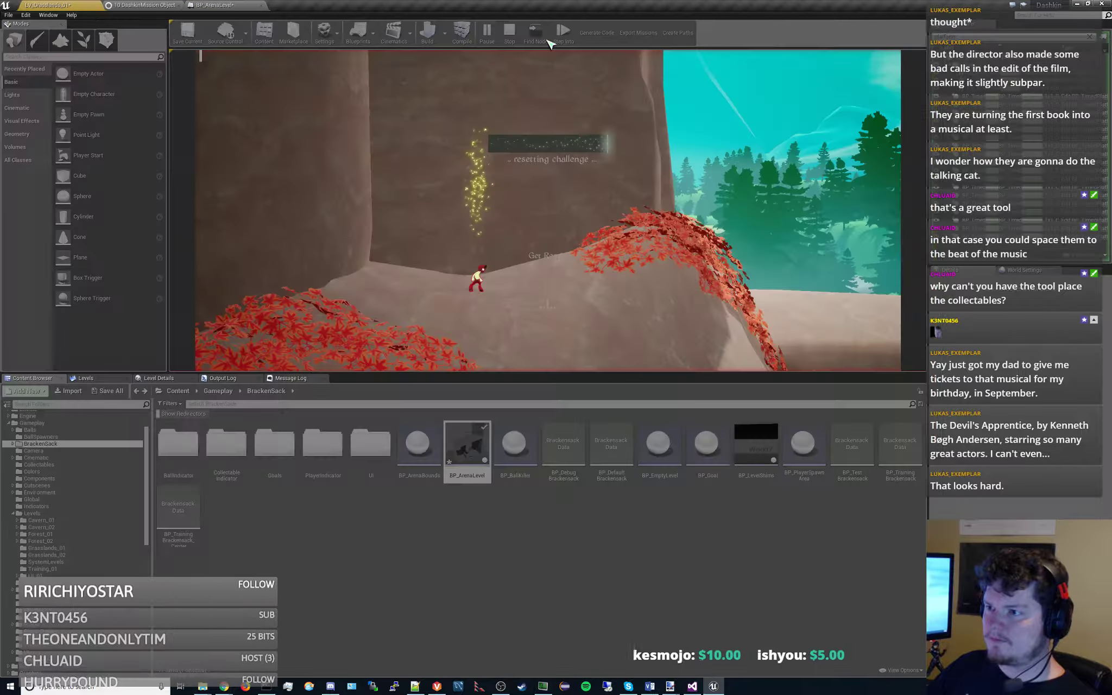
left_click(549, 43)
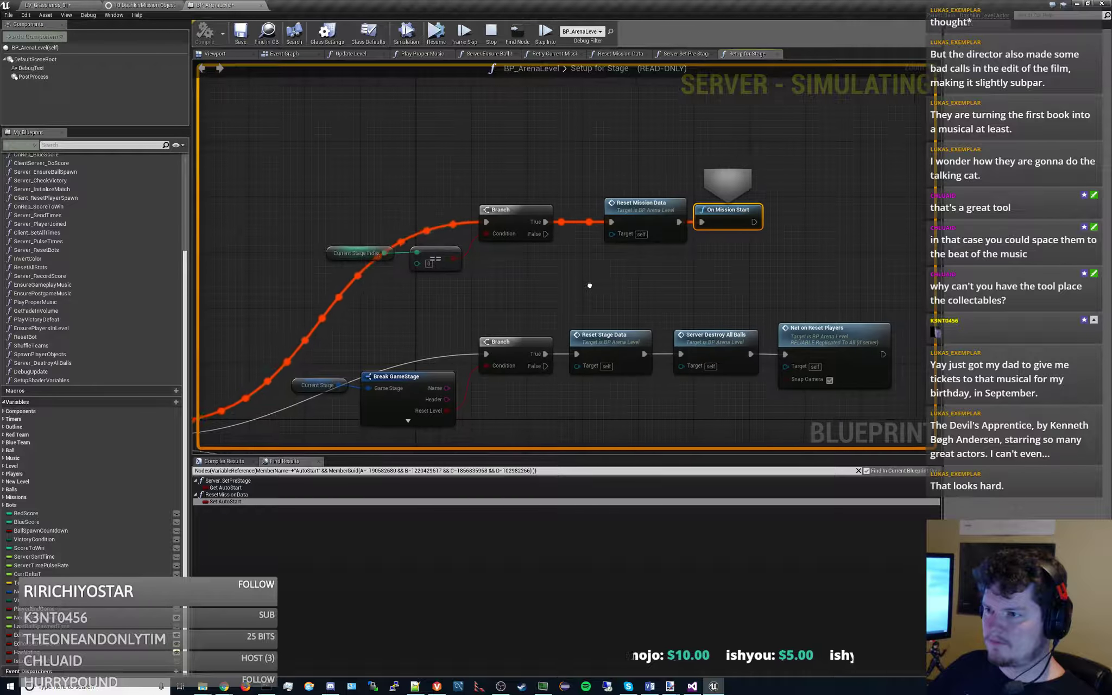
- Trace the execution path in Setup for Stage from the Sequence nodes to the Reset Mission Data call
right_click_drag(589, 285, 973, 139)
scroll(671, 166, "down", 2)
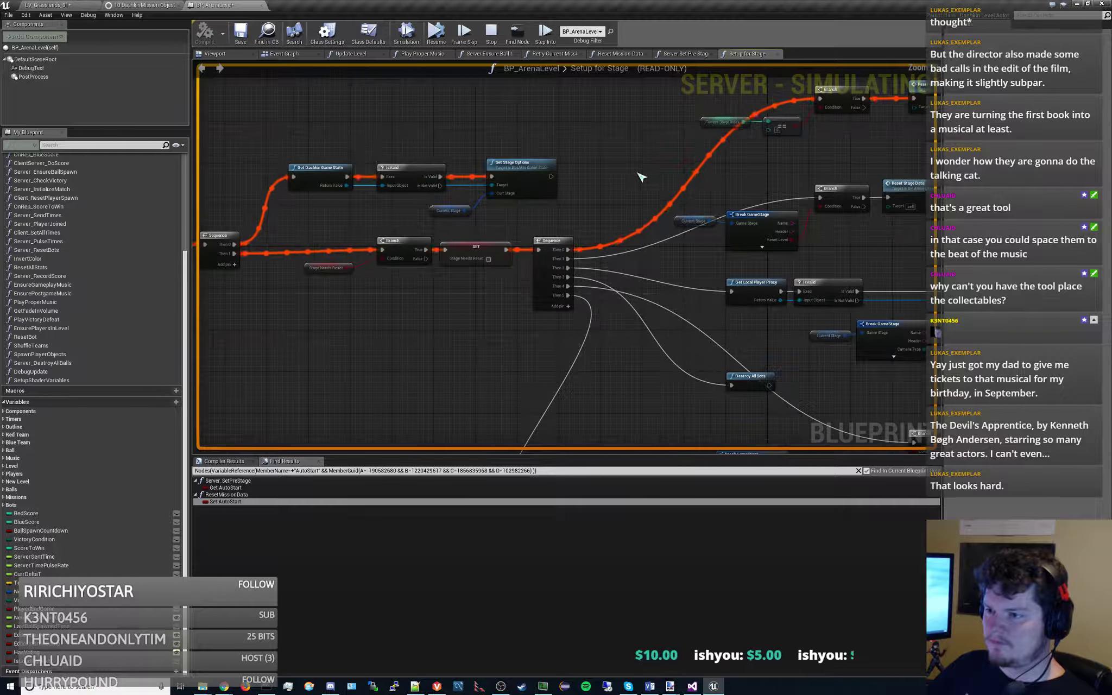
right_click_drag(640, 176, 652, 201)
right_click_drag(773, 169, 472, 241)
right_click_drag(715, 207, 589, 264)
scroll(606, 238, "up", 2)
right_click_drag(504, 193, 554, 175)
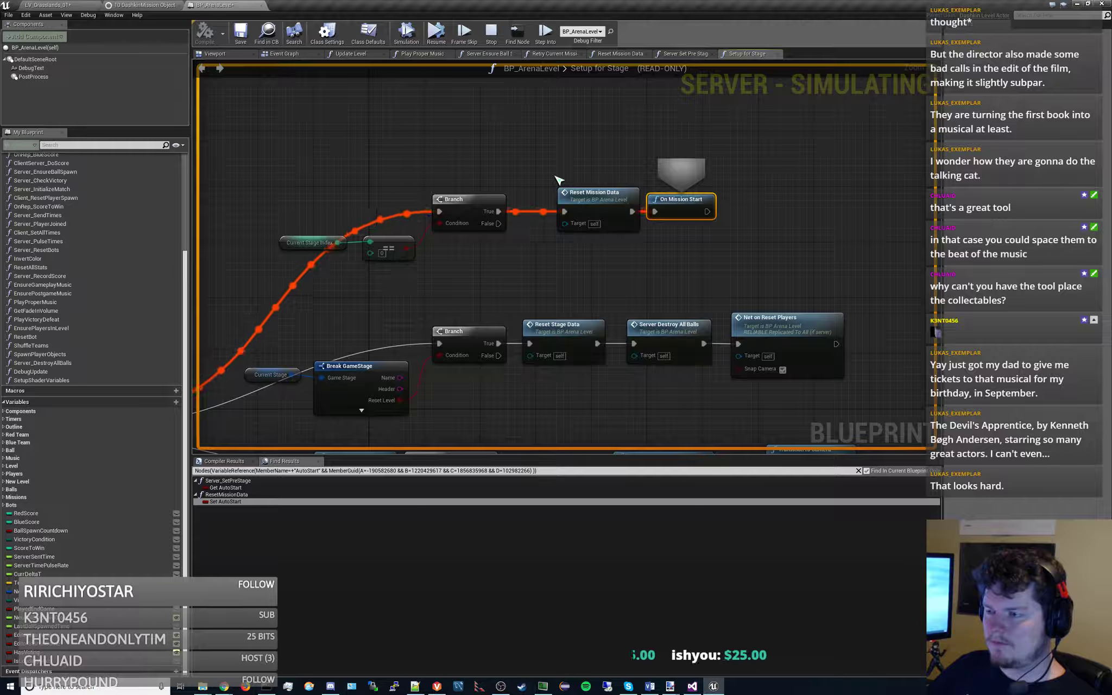
- Stop the simulation and add a Get Auto Start node to the Setup for Stage function of BP_ArenaLevel
left_click(492, 33)
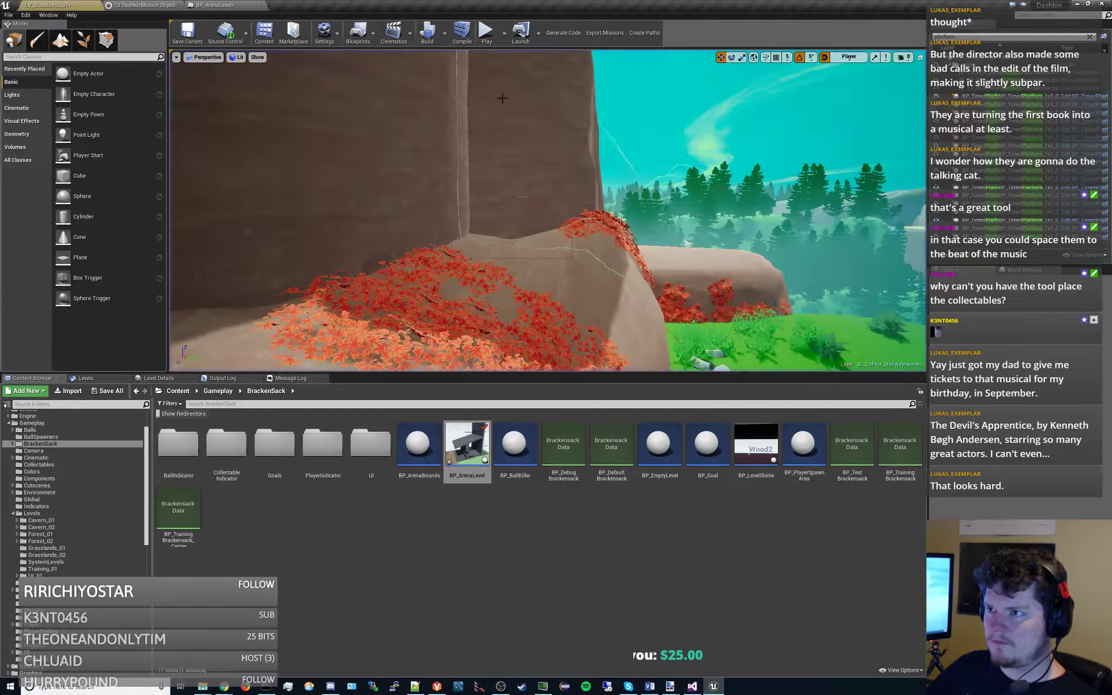
left_click(214, 5)
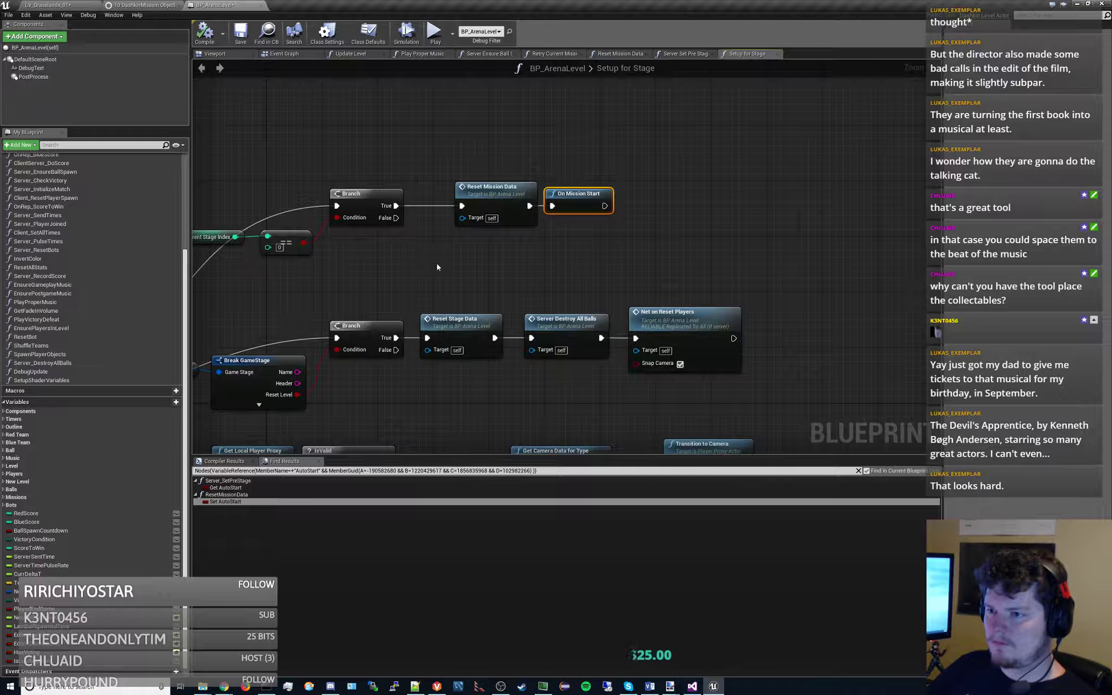
scroll(81, 518, "down", 1)
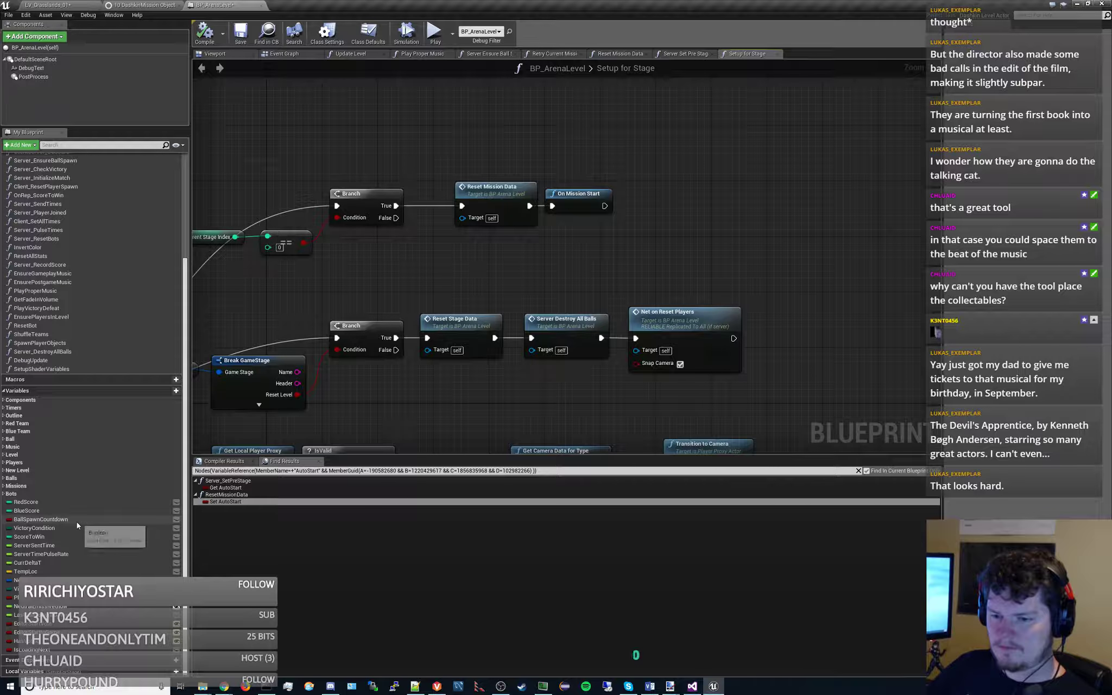
right_click(422, 258)
type("get auto start")
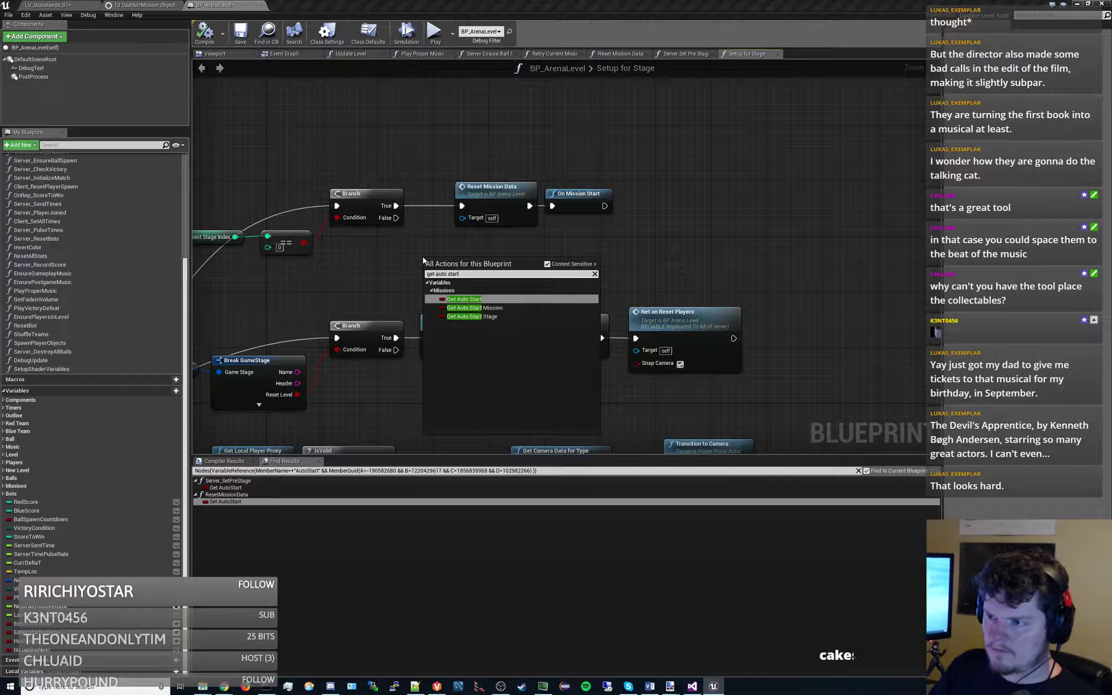
key("Return")
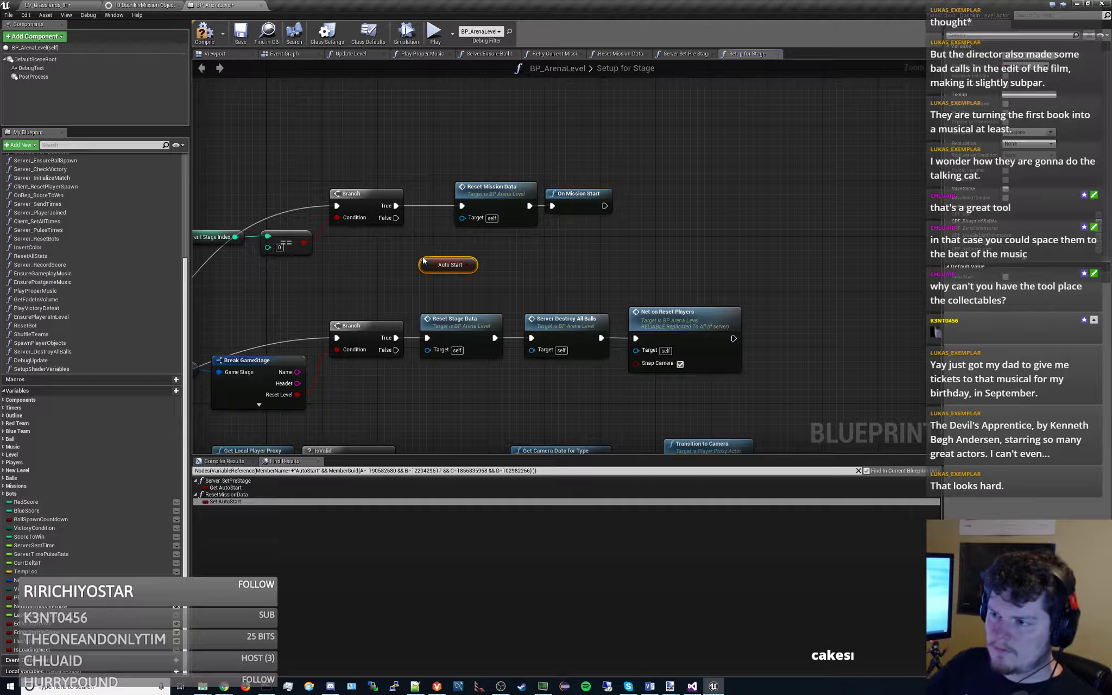
mouse_move(425, 267)
left_mouse_down()
mouse_move(362, 274)
mouse_move(490, 262)
mouse_move(459, 263)
mouse_move(423, 244)
mouse_move(405, 272)
left_mouse_up()
- Shift Reset Mission Data and On Mission Start away from the Branch, and tuck the Auto Start getter below the Branch
left_click_drag(443, 171, 628, 238)
left_click_drag(506, 188, 575, 186)
left_click(464, 240)
left_click_drag(373, 270, 387, 257)
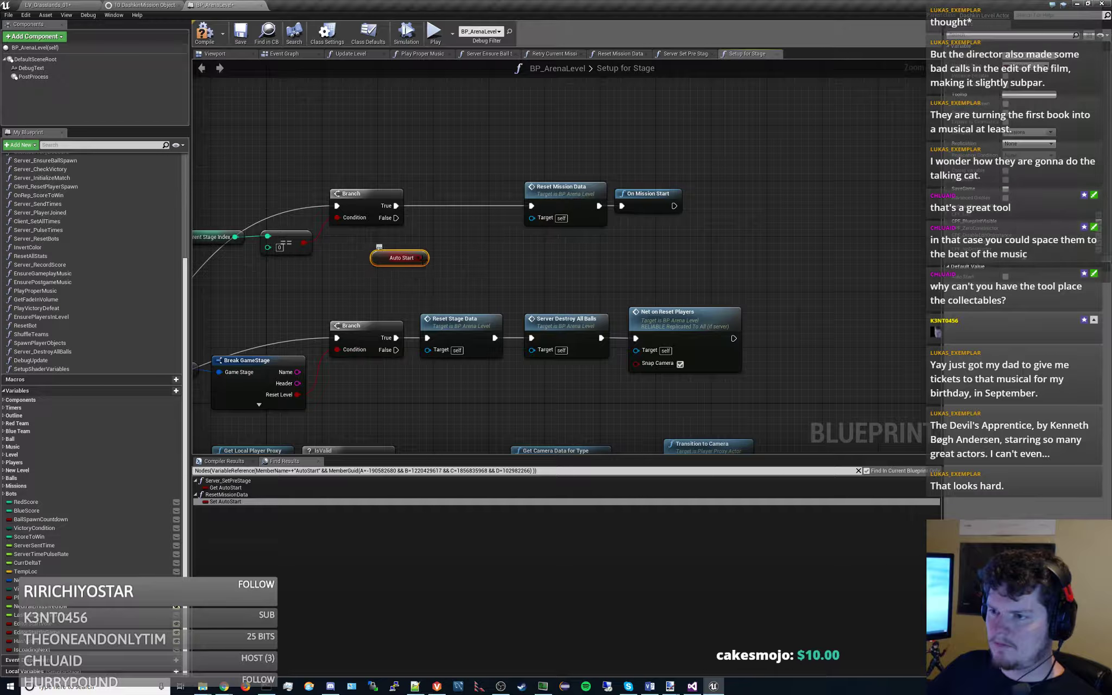
- Insert a Set Auto Start node between the Branch and Reset Mission Data, fed by the Auto Start getter
right_click(460, 247)
type("set au")
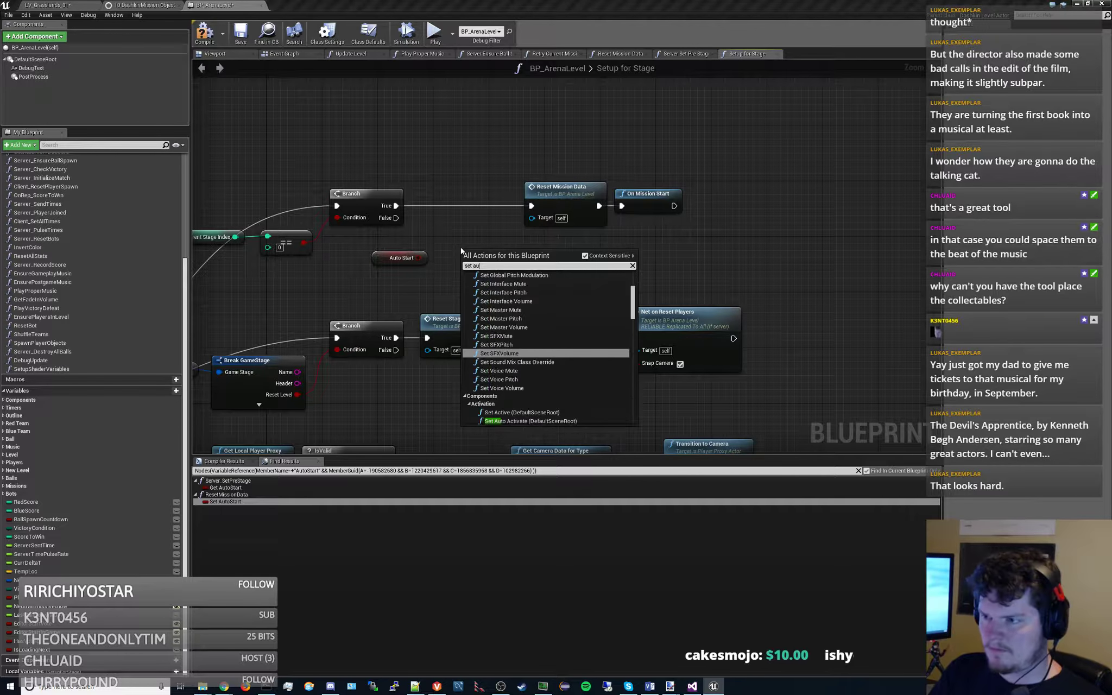
type("to start")
key("Return")
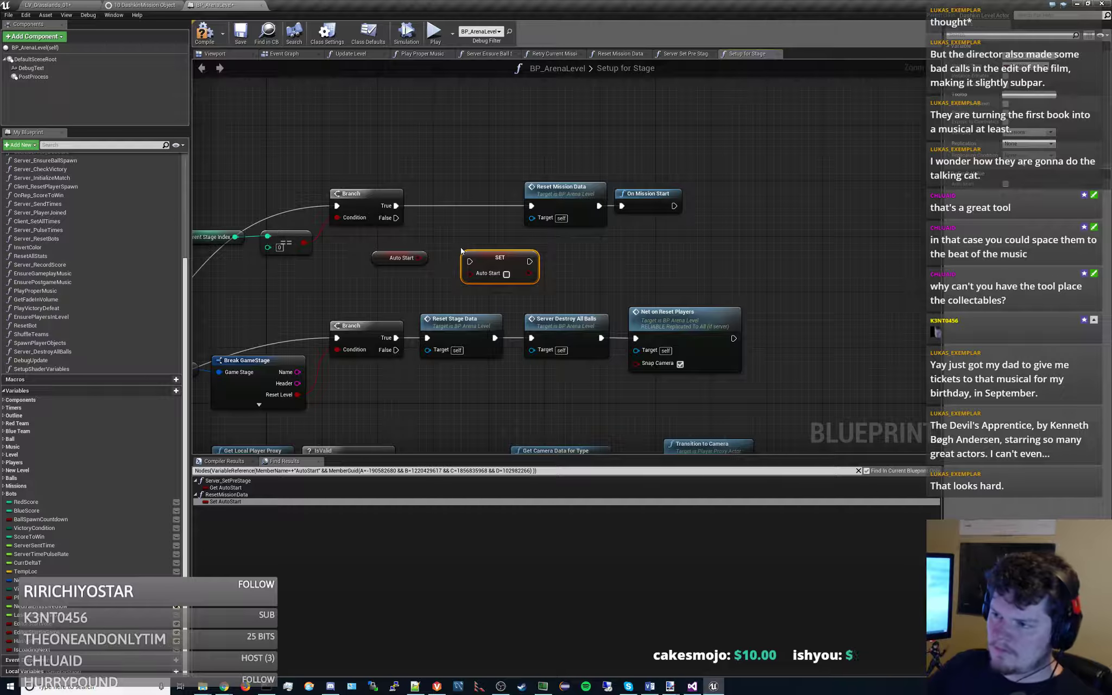
left_click_drag(505, 256, 545, 215)
scroll(462, 262, "down", 6)
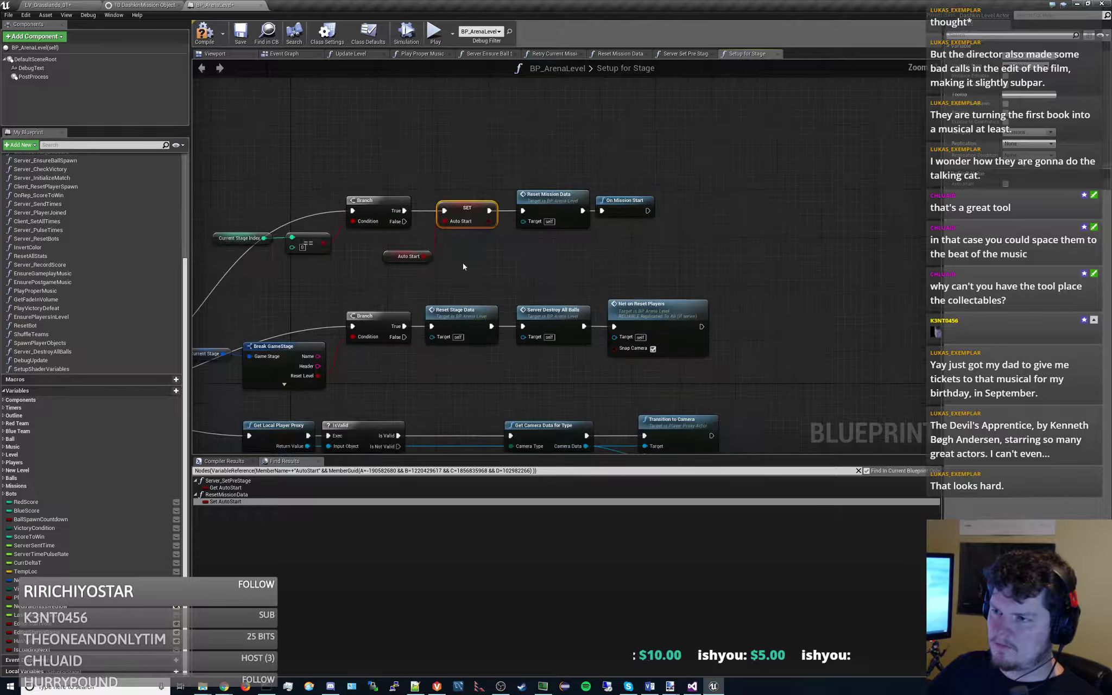
- Create a local Boolean variable ShouldAutoStart and place a Set node for it above the Reset Mission Data row
left_click(176, 674)
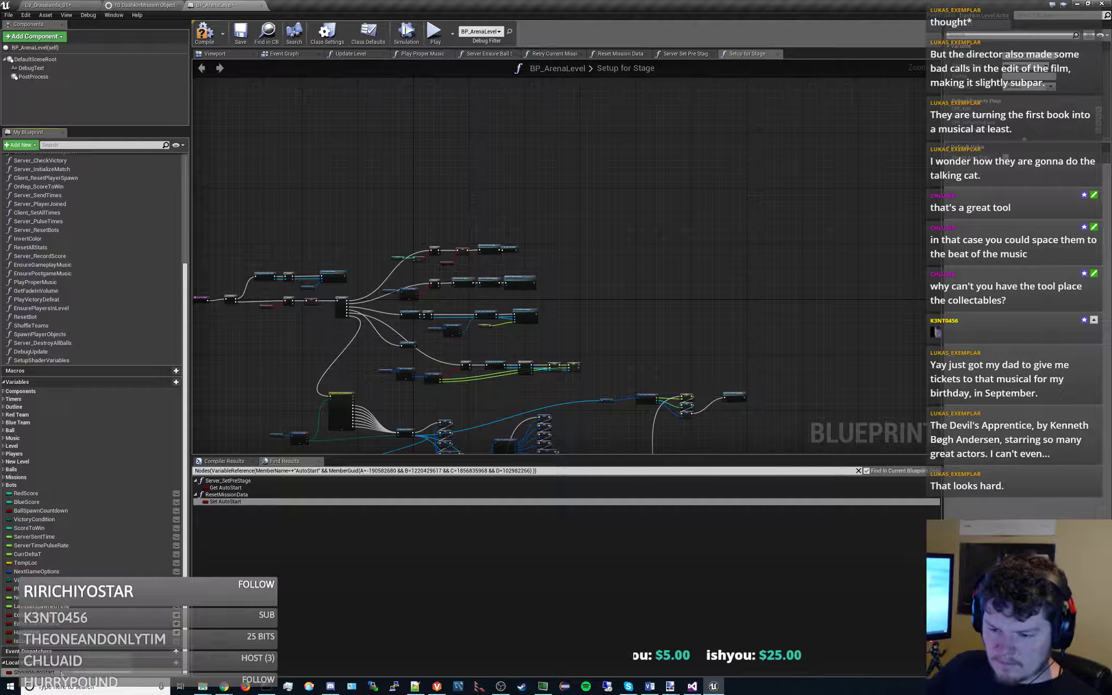
left_click_drag(459, 248, 455, 203)
left_click(464, 227)
scroll(464, 230, "up", 6)
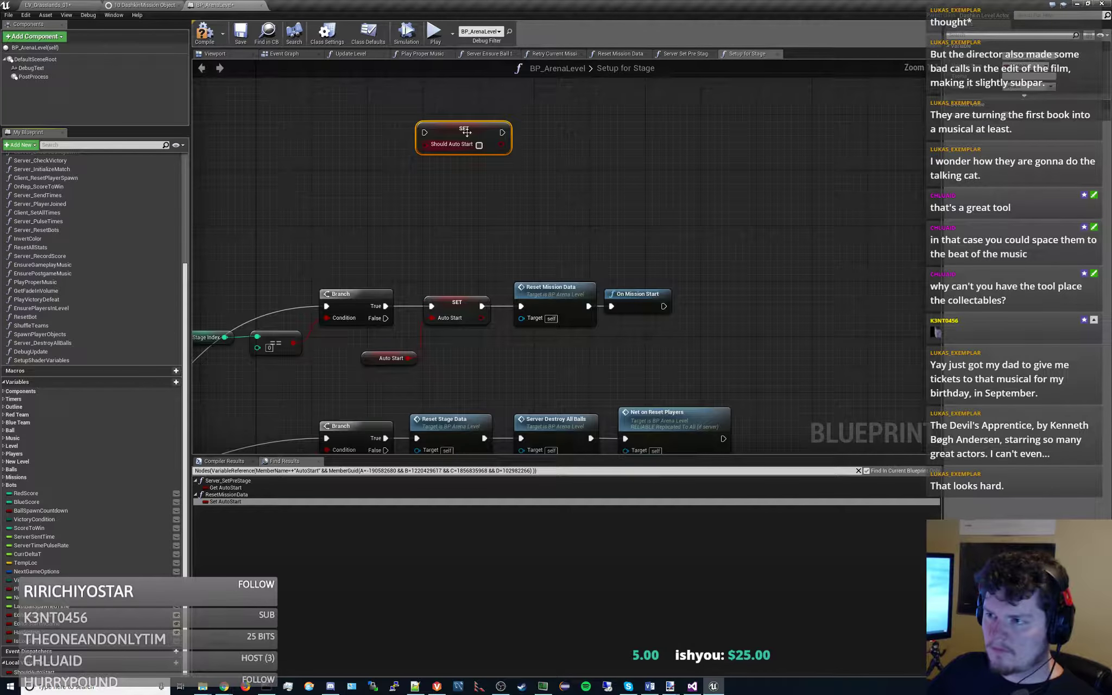
- Wire the Auto Start getter into Set Should Auto Start and run that node from the Branch's True output
left_click_drag(462, 130, 476, 237)
left_click_drag(408, 358, 421, 334)
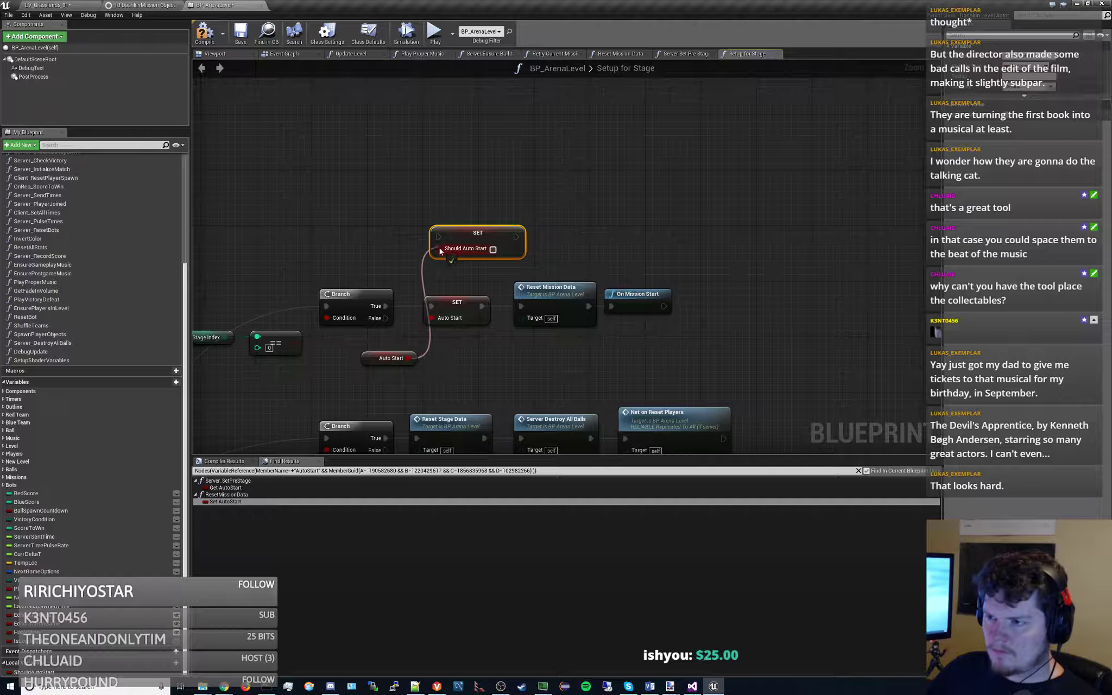
left_click_drag(440, 248, 440, 248)
left_click_drag(386, 306, 438, 237)
- Move the Set Auto Start node between Reset Mission Data and On Mission Start and connect its execution
left_click(457, 321)
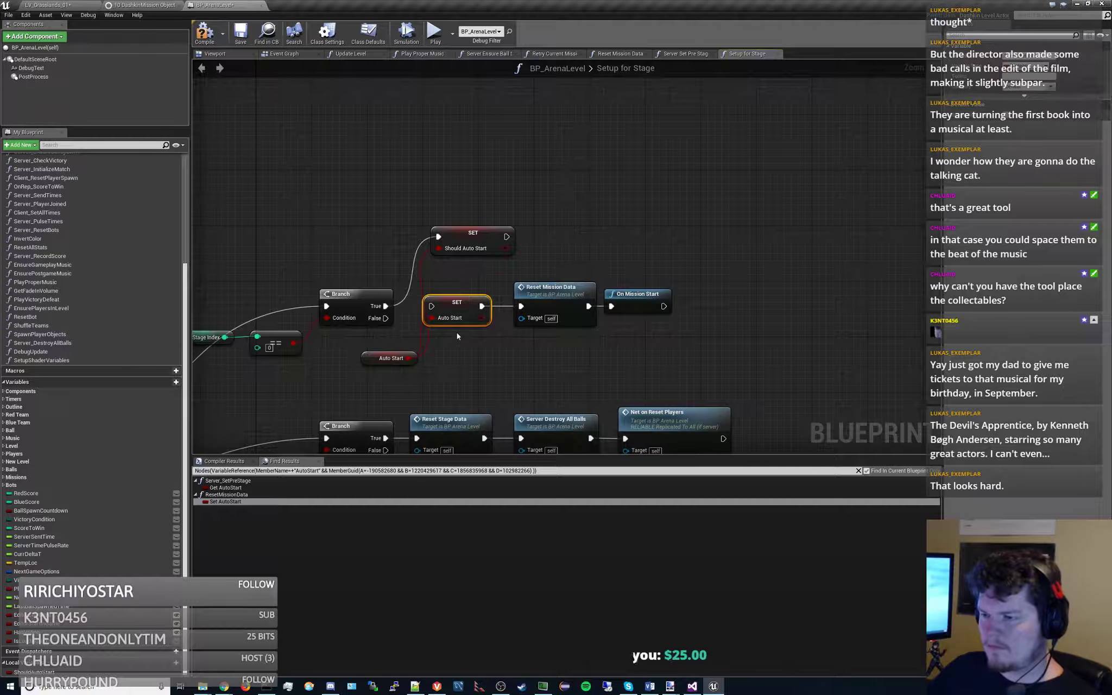
key("ctrl+x")
key("ctrl+v")
left_click_drag(639, 299, 728, 299)
left_click_drag(688, 355, 630, 328)
left_click_drag(646, 318, 703, 306)
- Place Set Should Auto Start before Reset Mission Data, wire its value into Set Auto Start, and compile and save the blueprint
left_click_drag(482, 239, 521, 307)
left_click_drag(373, 359, 359, 338)
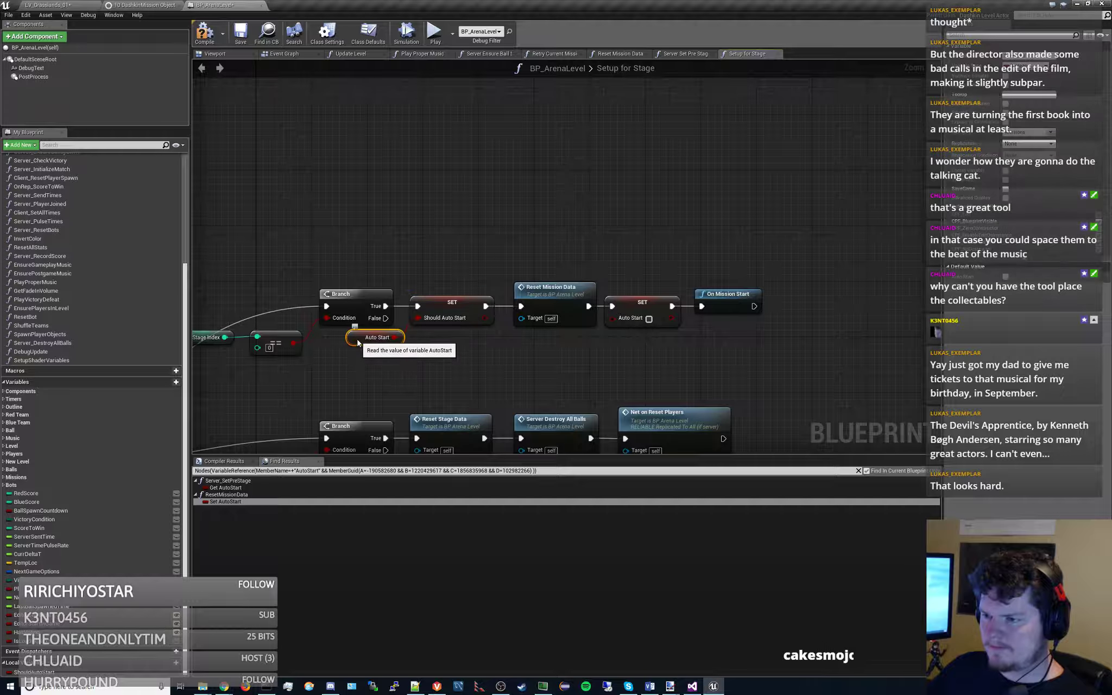
left_click(458, 301)
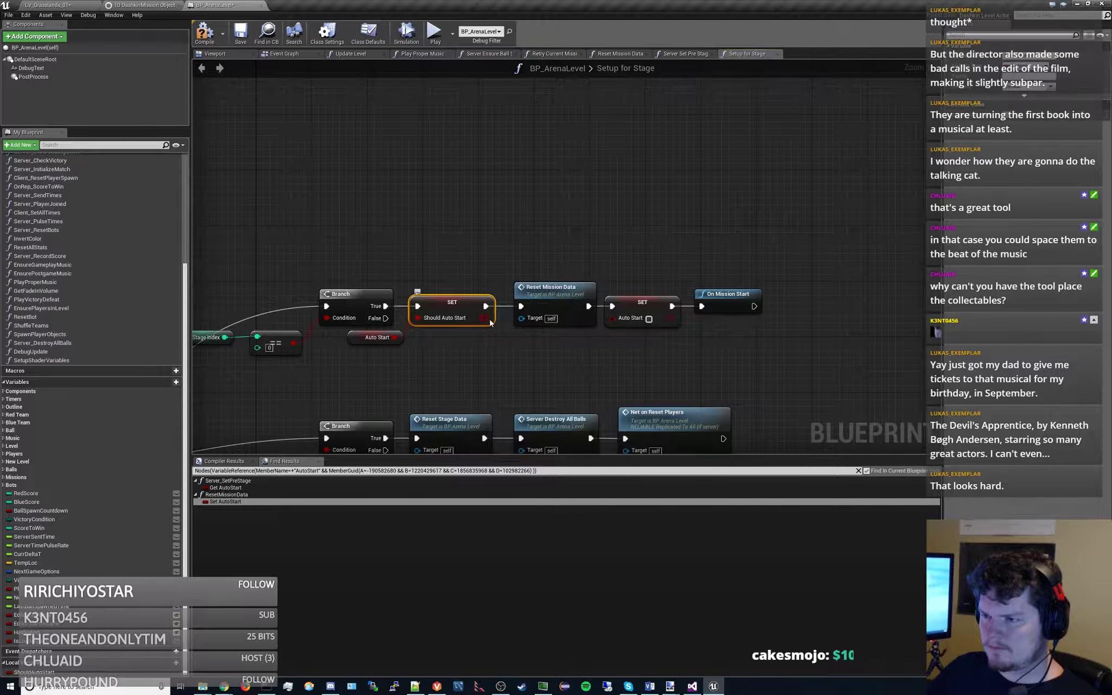
left_click_drag(485, 318, 612, 318)
right_click_drag(577, 318, 503, 312)
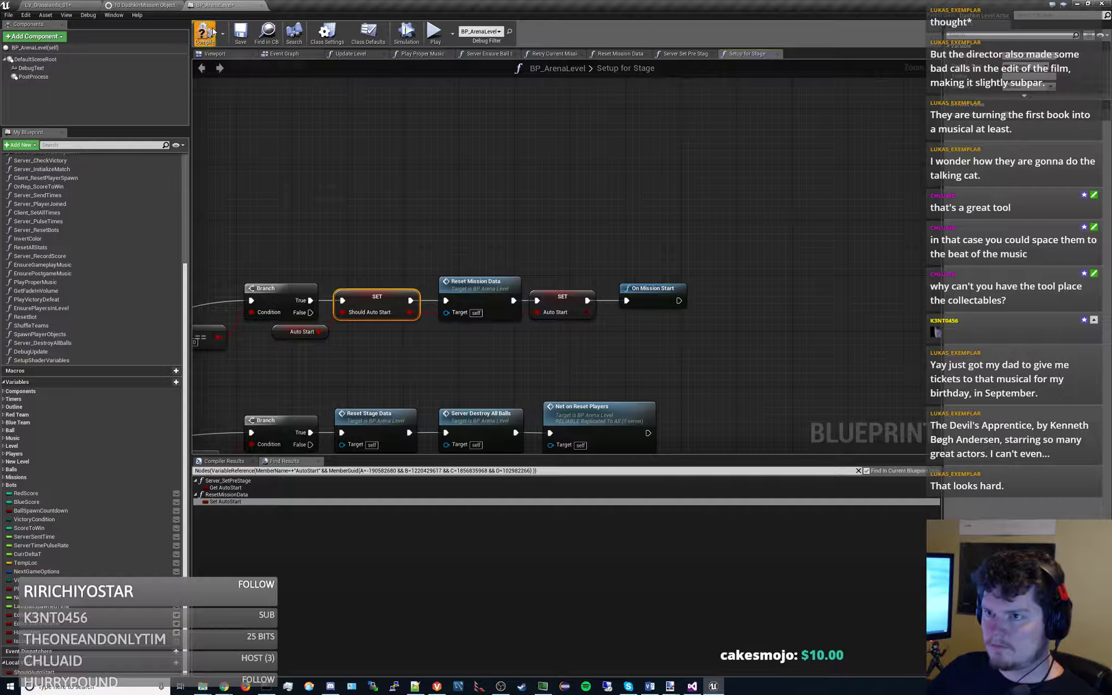
left_click(241, 34)
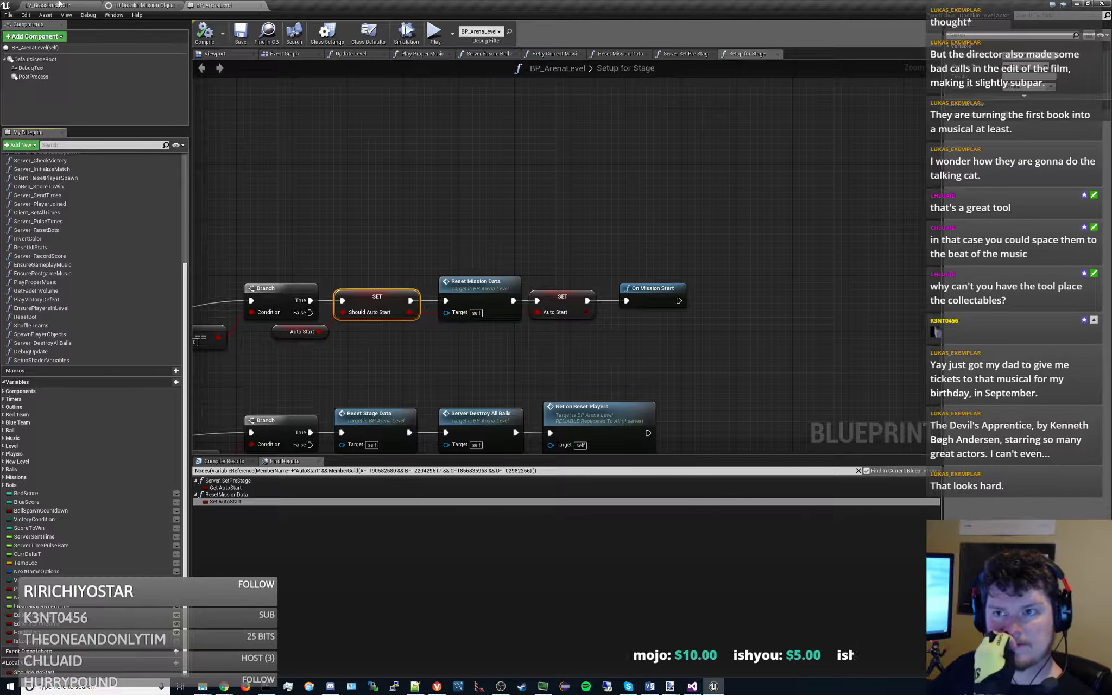
- Run the level and resume past the breakpoints in Reset Mission Data, Server Set Pre Stage and Retry Current Mission
left_click(59, 4)
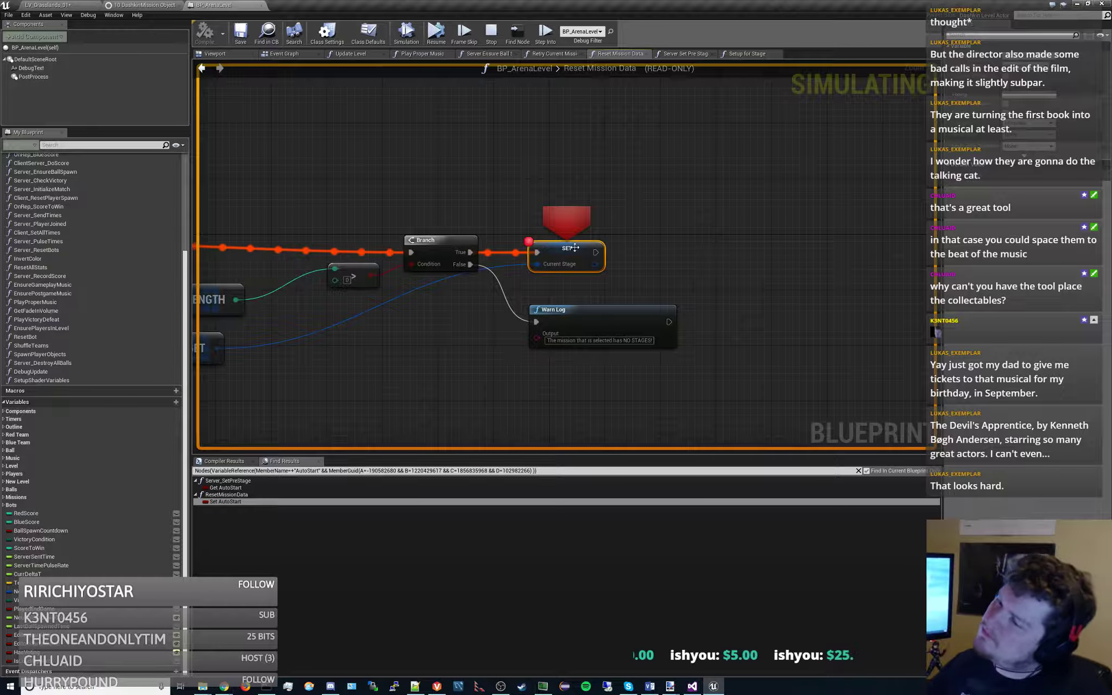
left_click(437, 33)
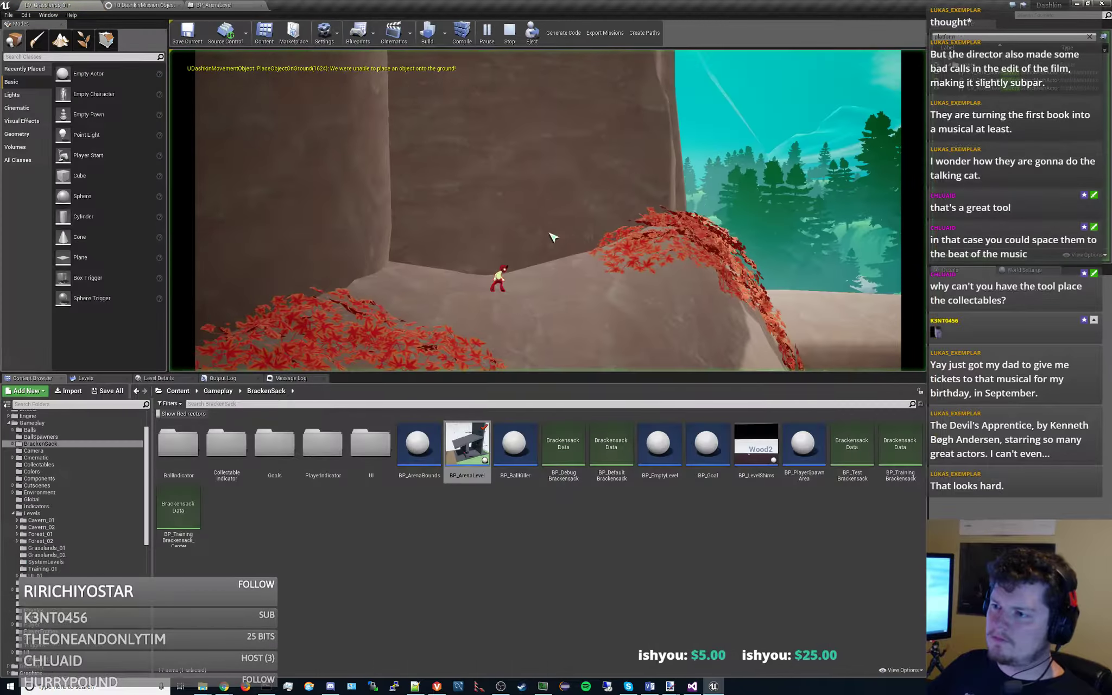
left_click(566, 349)
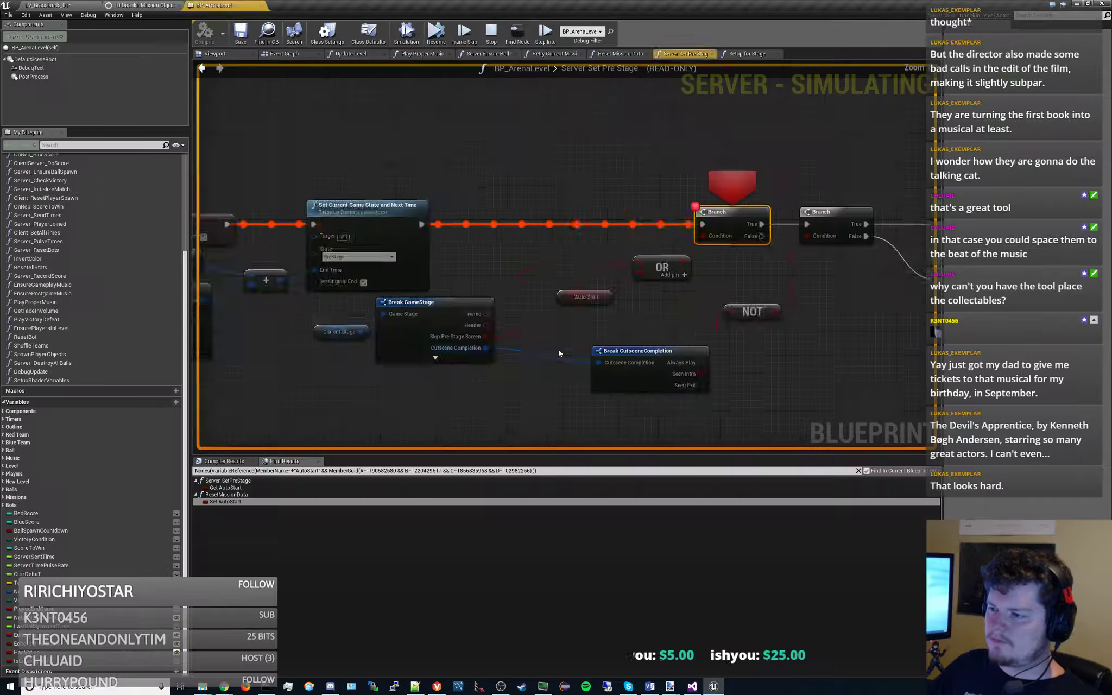
left_click(436, 34)
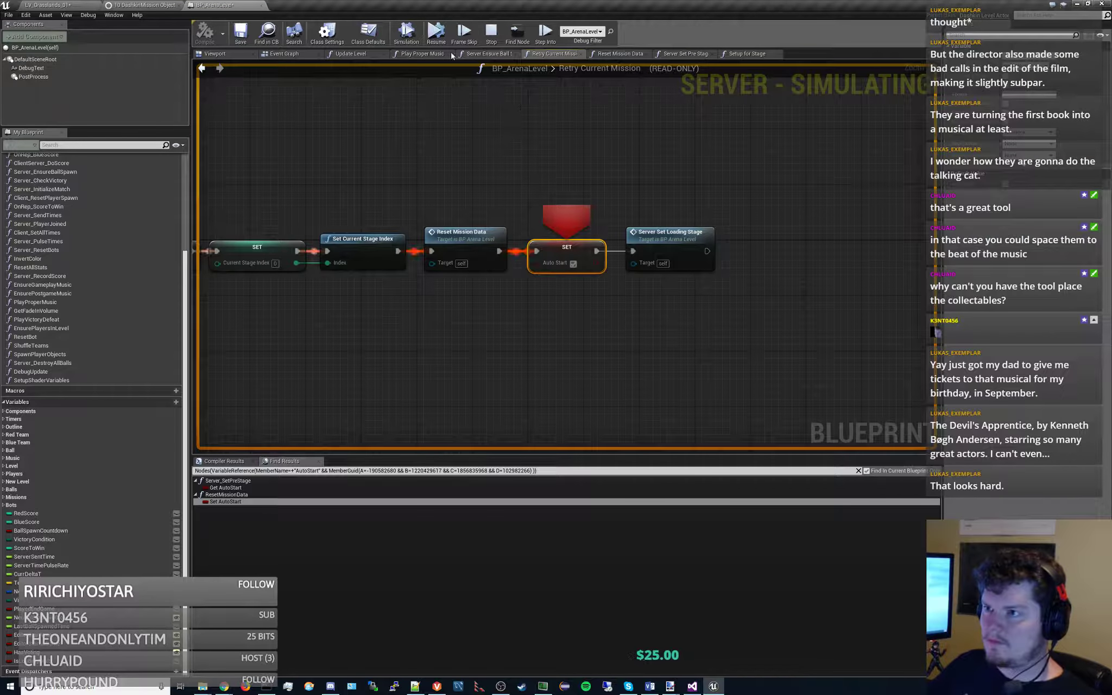
left_click(436, 33)
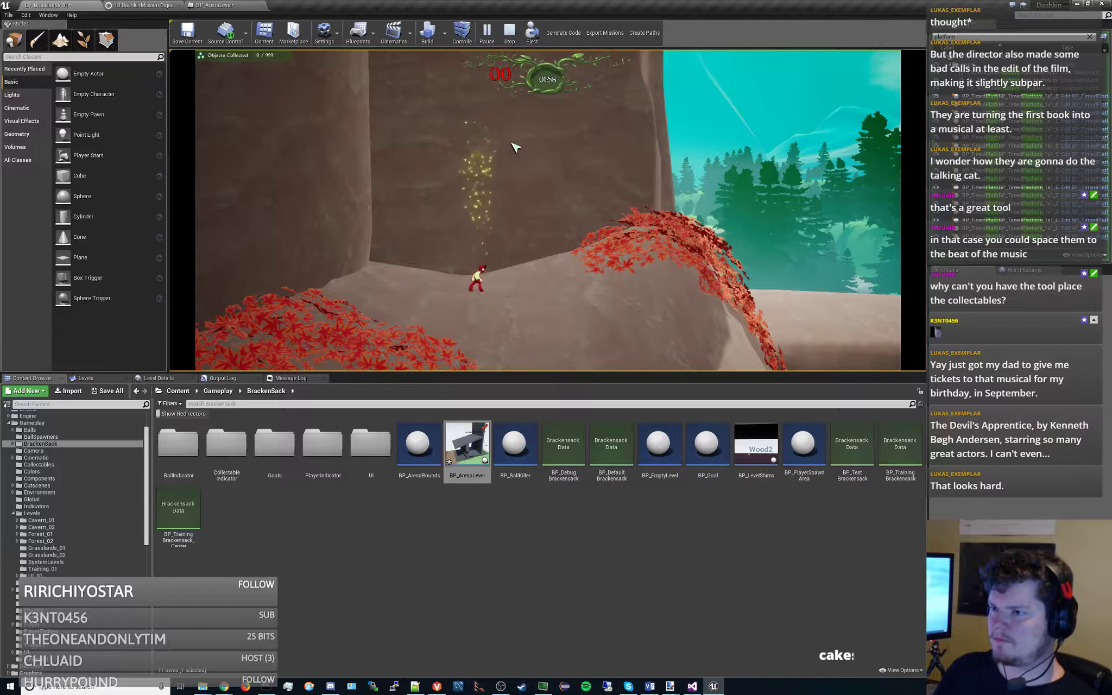
- Playtest the retried mission by jumping up the timed platforms, and stop the play session
key("d")
key("space")
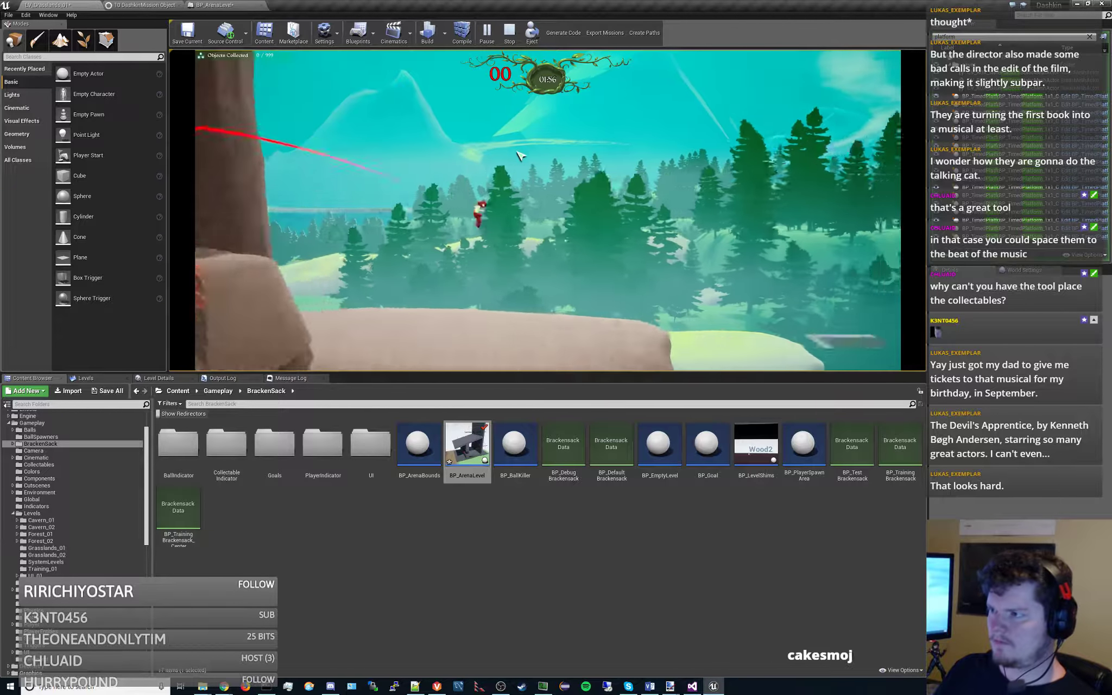
key("space")
key("a")
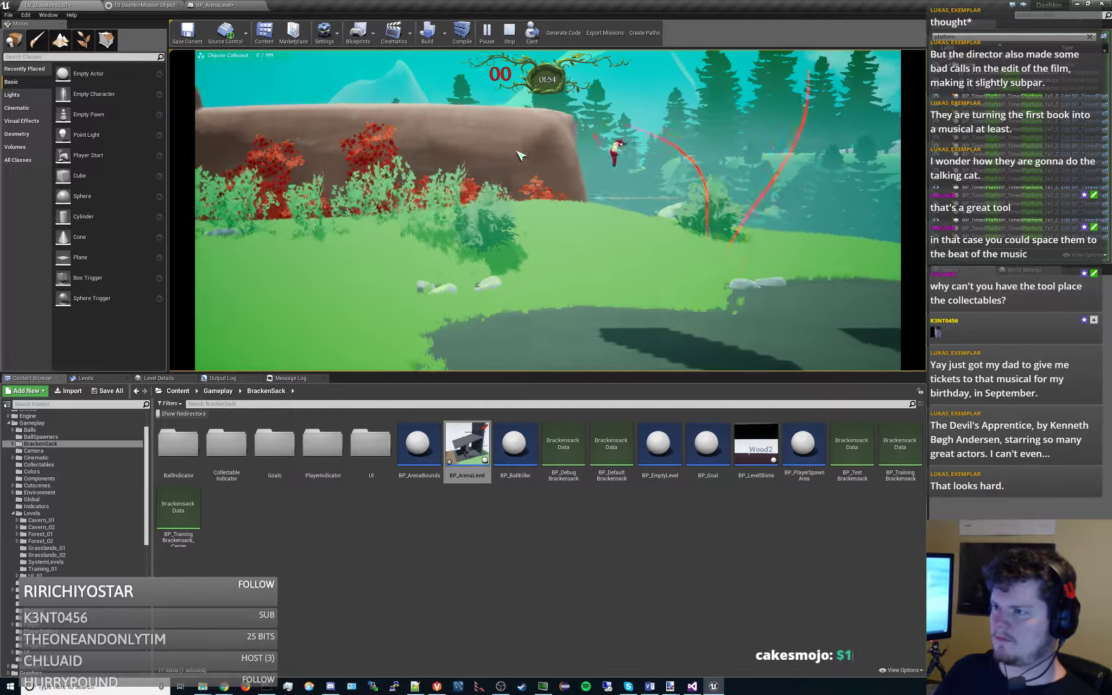
key("d")
key("d")
key("a")
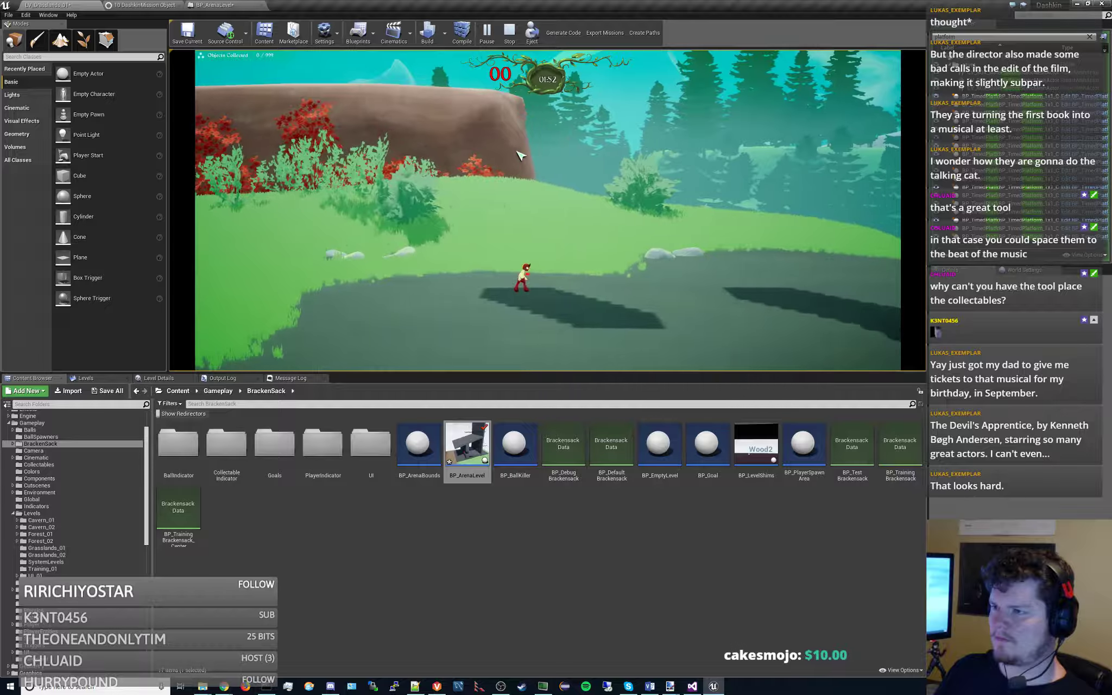
key("space")
key("d")
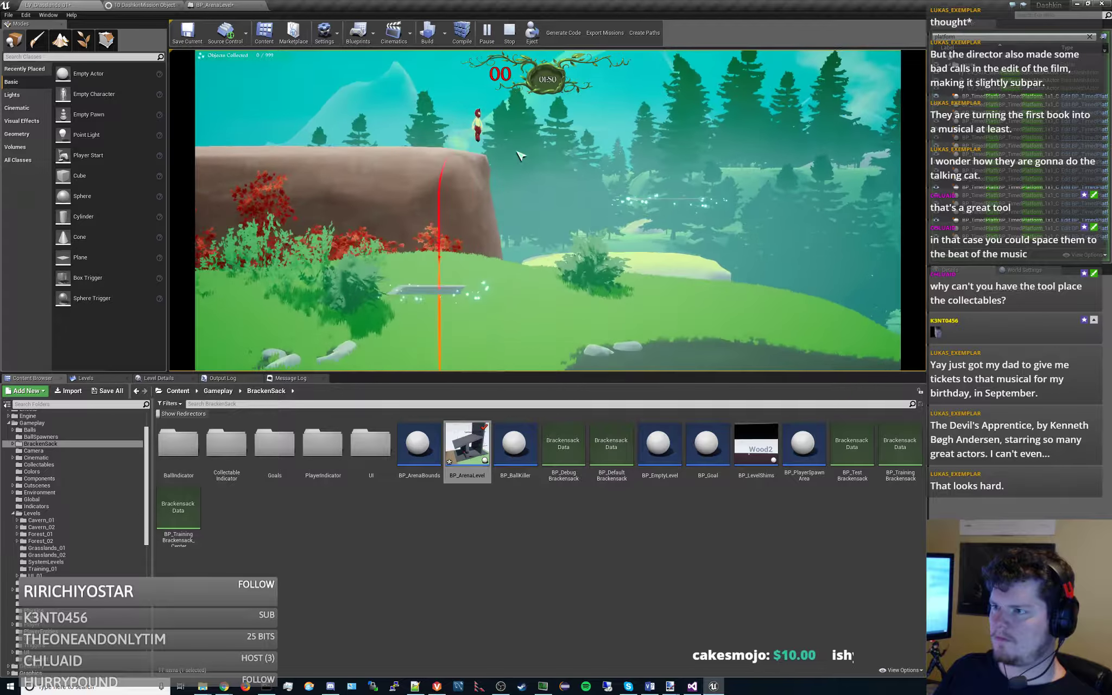
key("space")
key("a")
key("space")
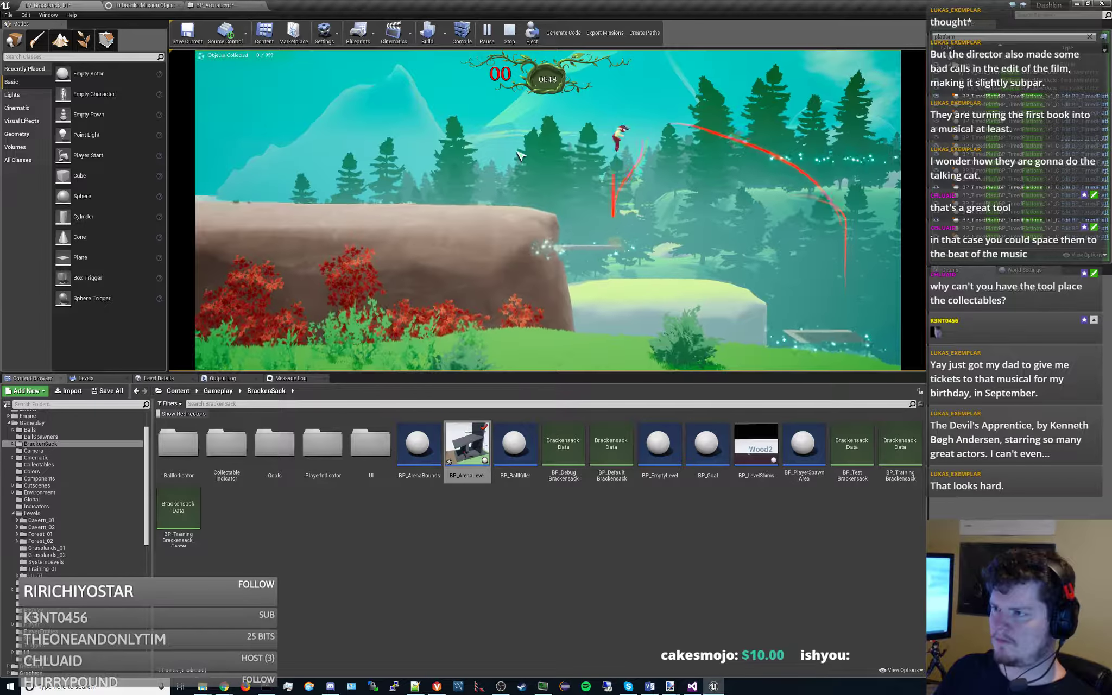
key("d")
key("space")
key("a")
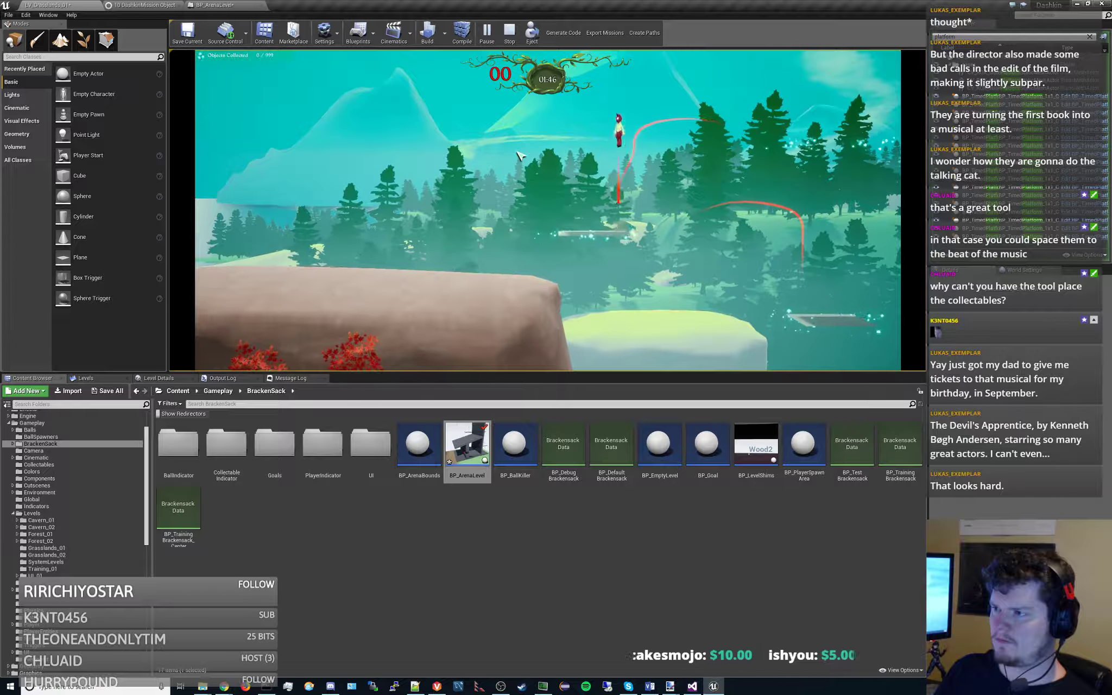
key("a")
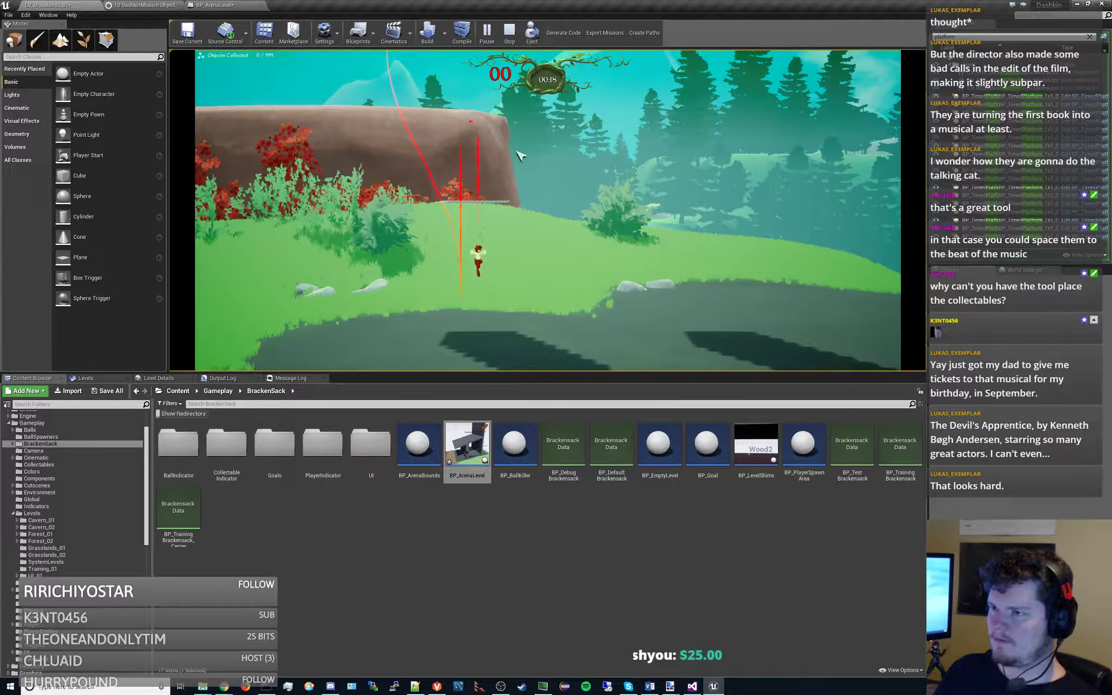
left_click(510, 32)
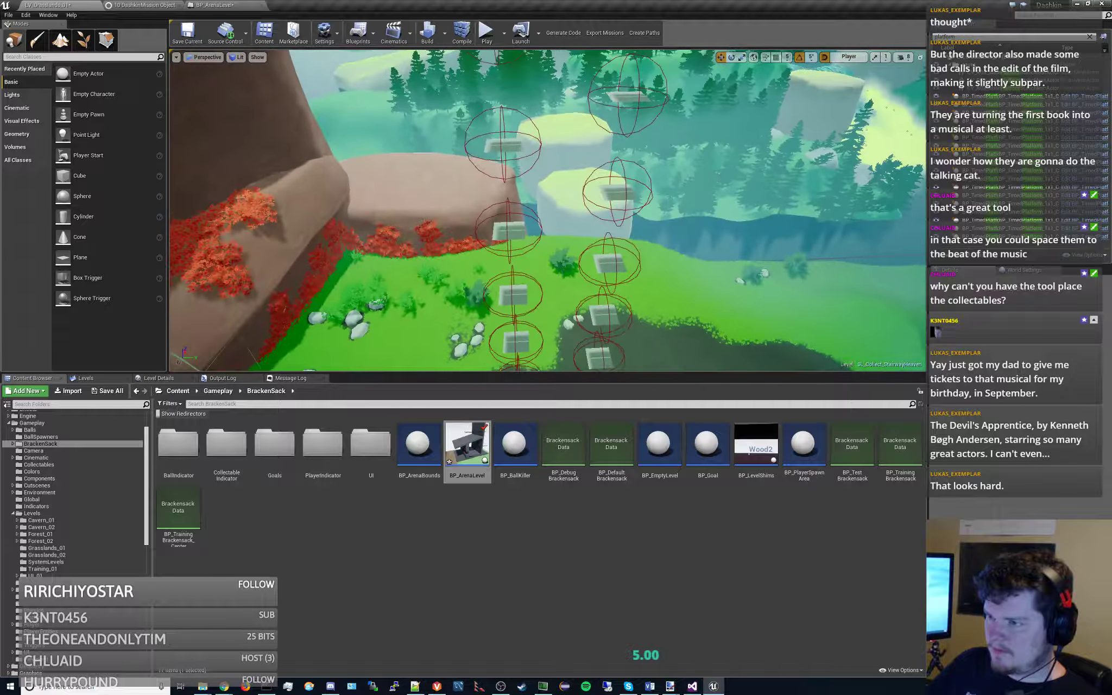
- Select all timed platforms in the column farther from the cliff and move them along the green axis, widening the gap between the columns
right_click_drag(576, 217, 576, 261)
key("s")
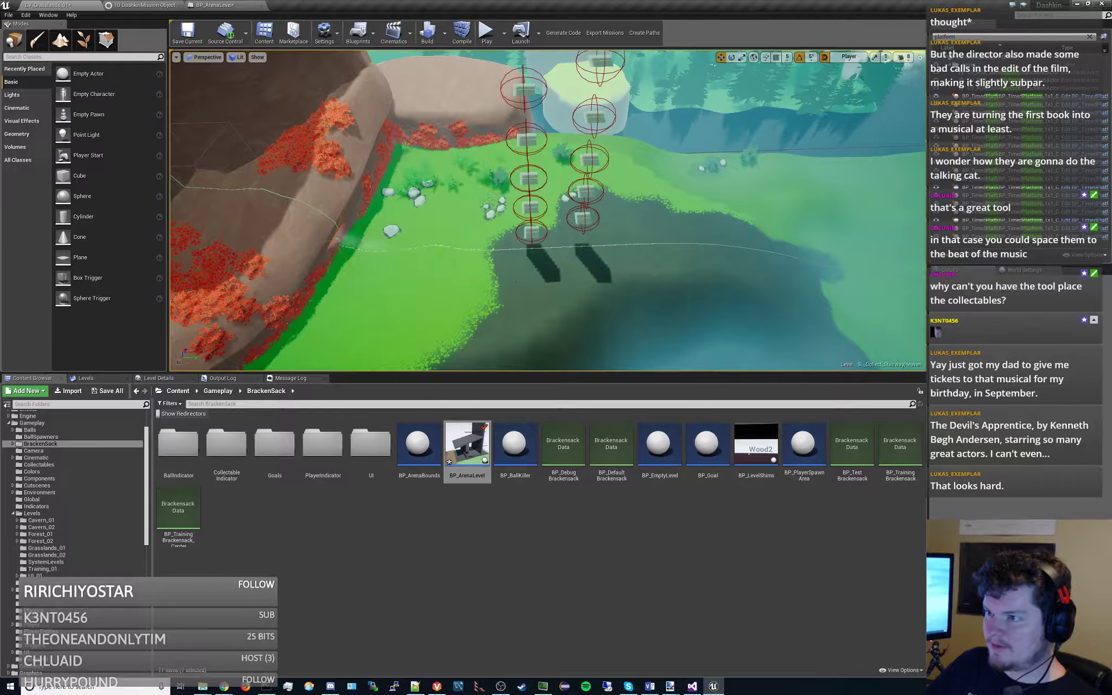
left_click(580, 218)
left_click(584, 190, "ctrl")
left_click(586, 158, "ctrl")
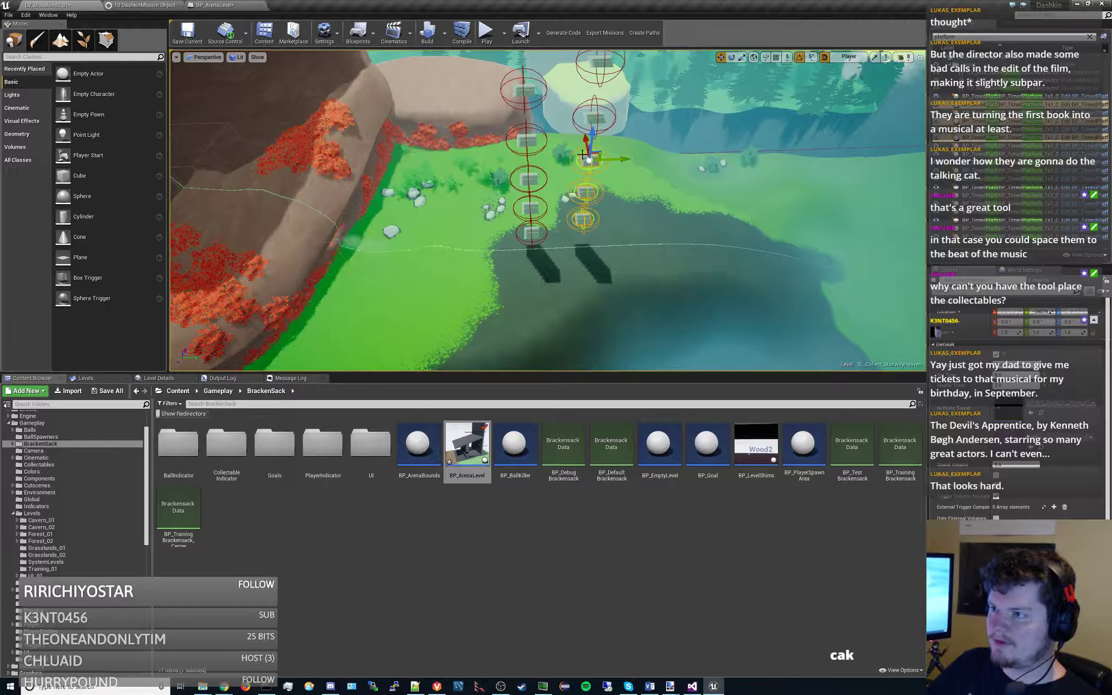
left_click(589, 115, "ctrl")
key("s")
right_click_drag(587, 114, 586, 65)
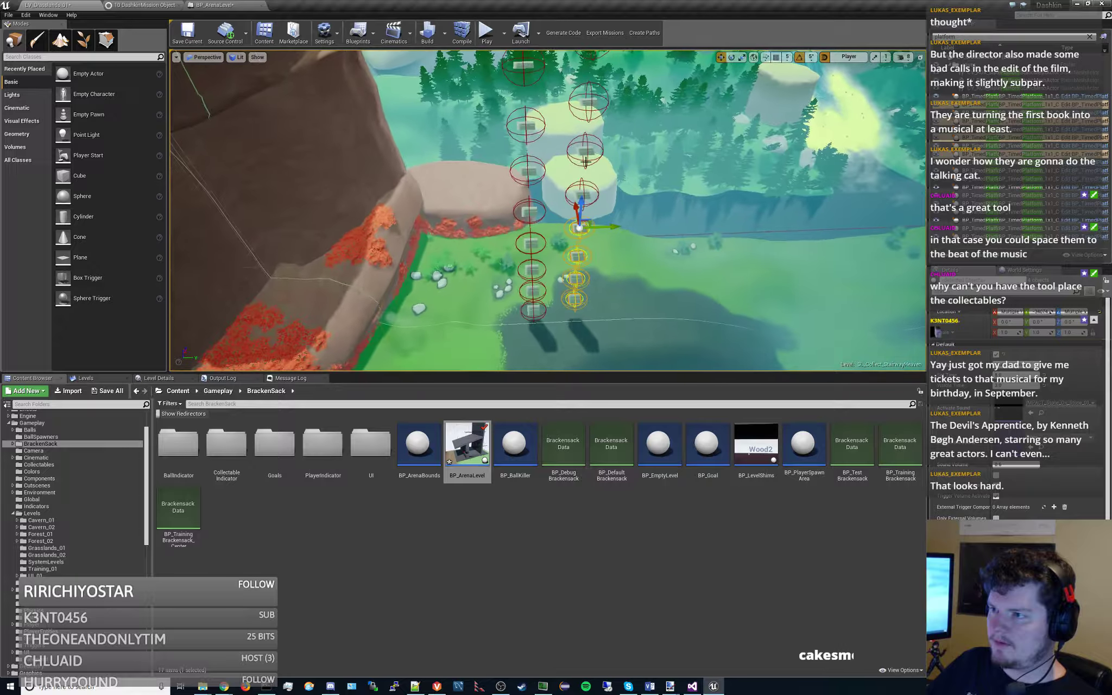
left_click(579, 191, "ctrl")
left_click(580, 155, "ctrl")
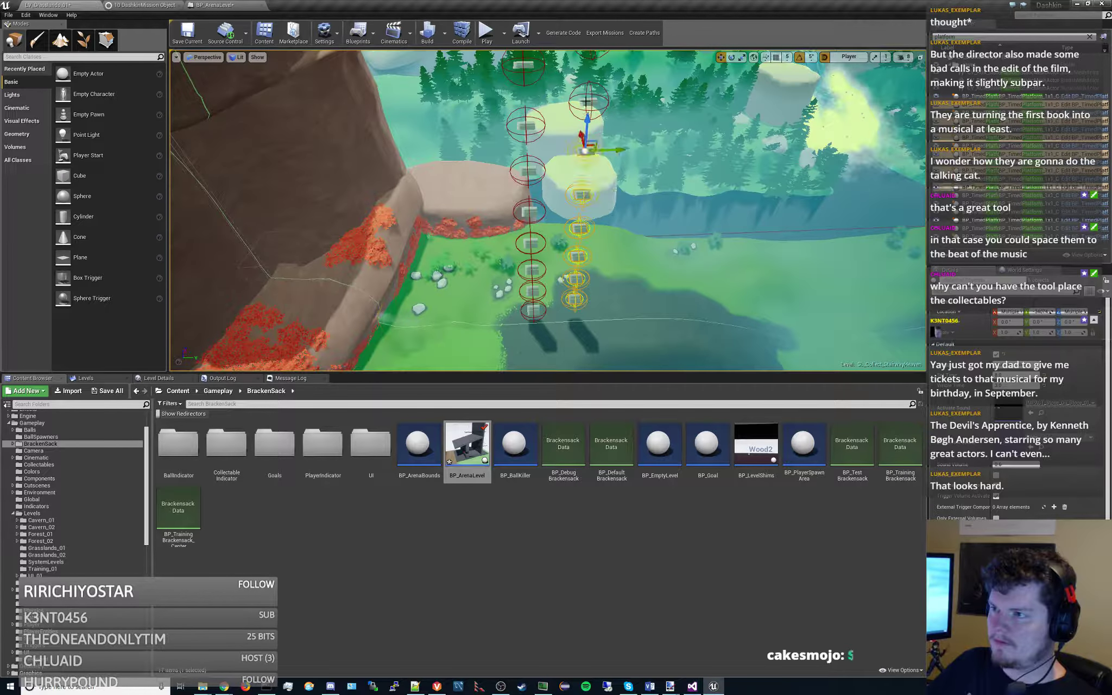
left_click(586, 102, "ctrl")
key("s")
right_click_drag(587, 102, 580, 148)
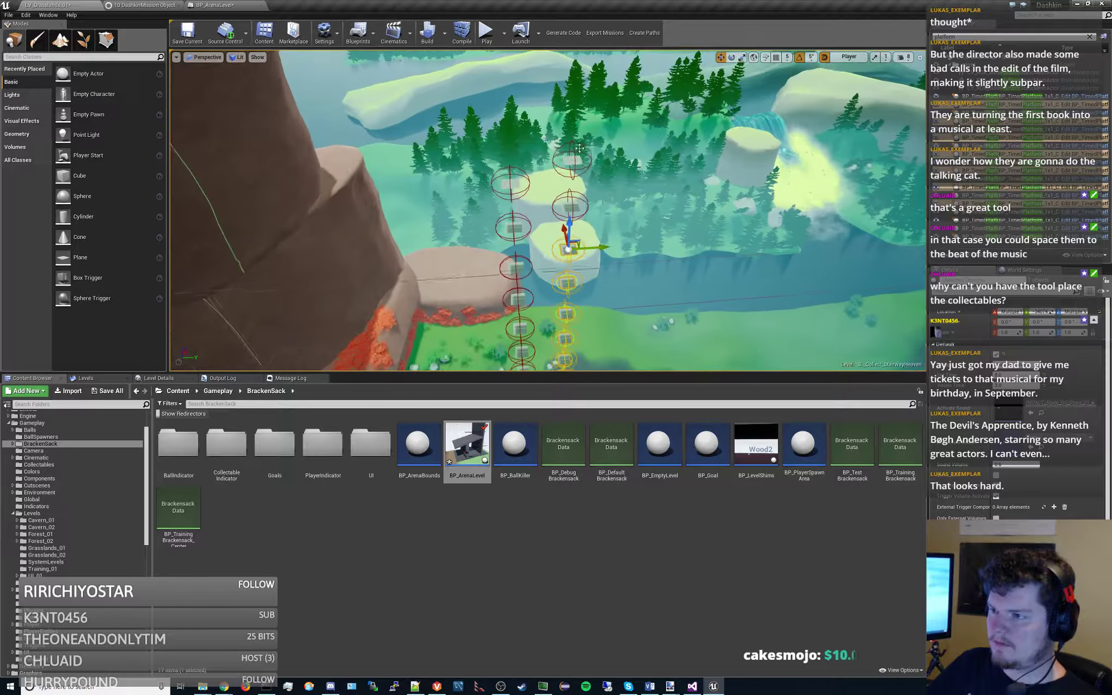
left_click(567, 200, "ctrl")
left_click(569, 163, "ctrl")
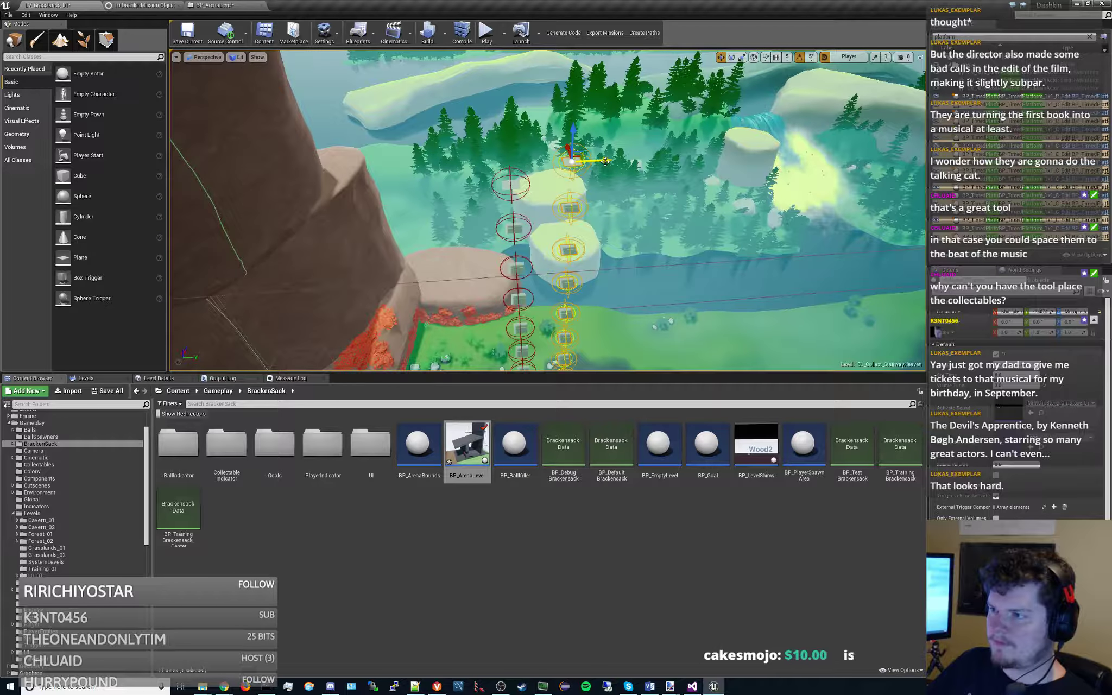
left_click_drag(605, 162, 638, 161)
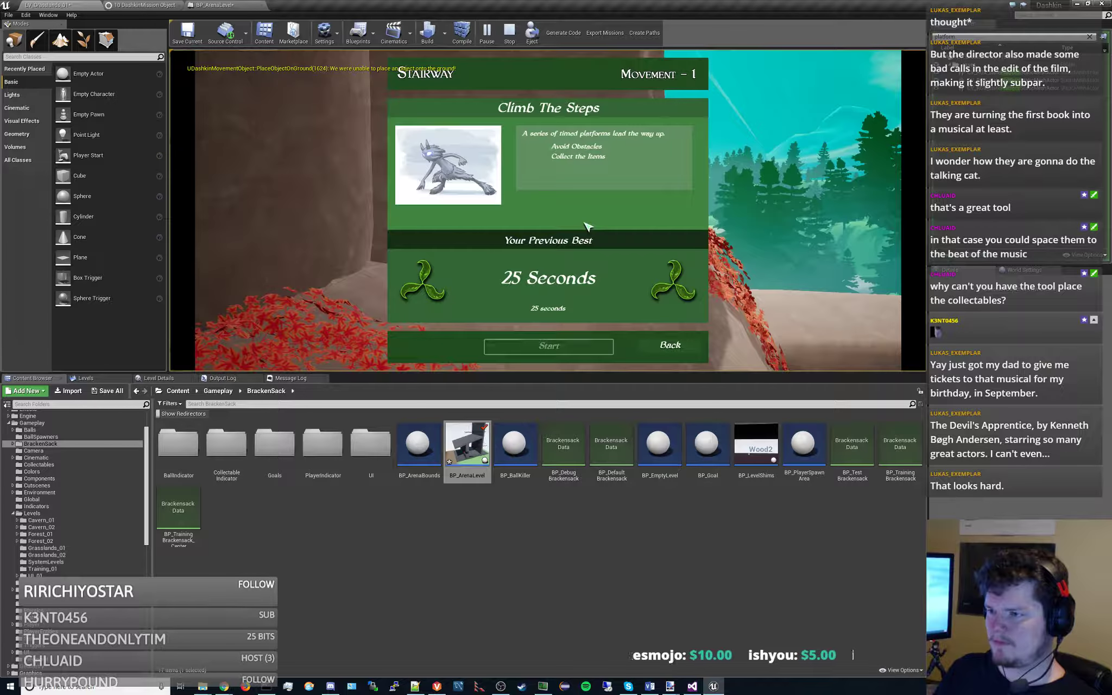
- Start the Climb The Steps mission, test jumping between the two platform columns, and stop the play session
left_click(568, 348)
left_click(567, 347)
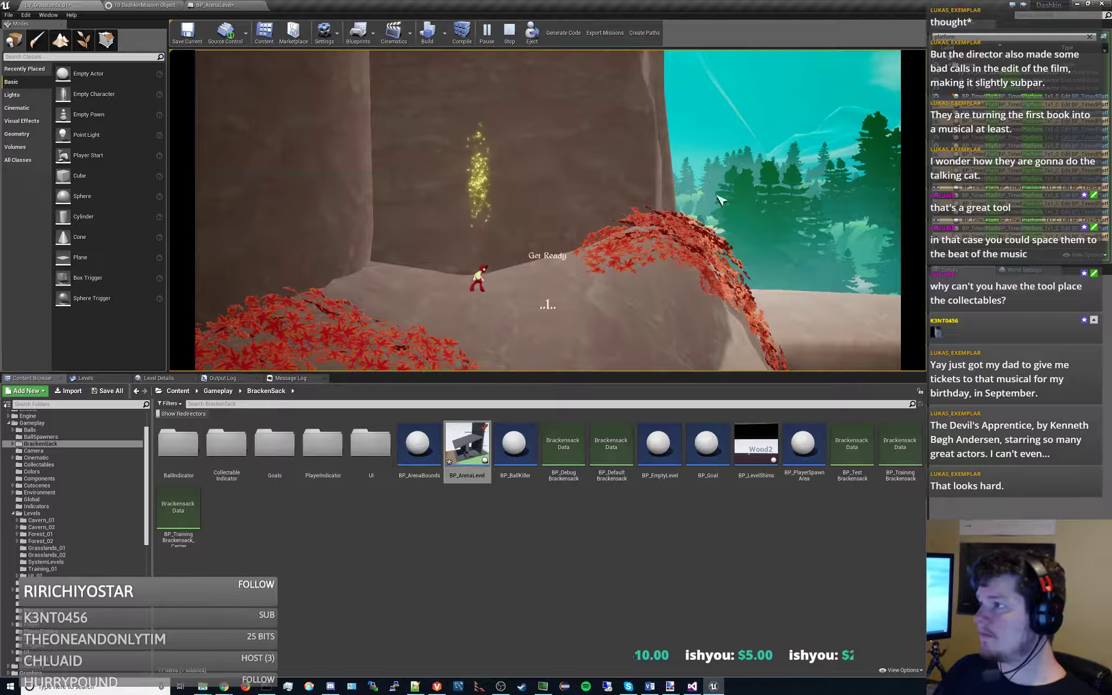
key("d")
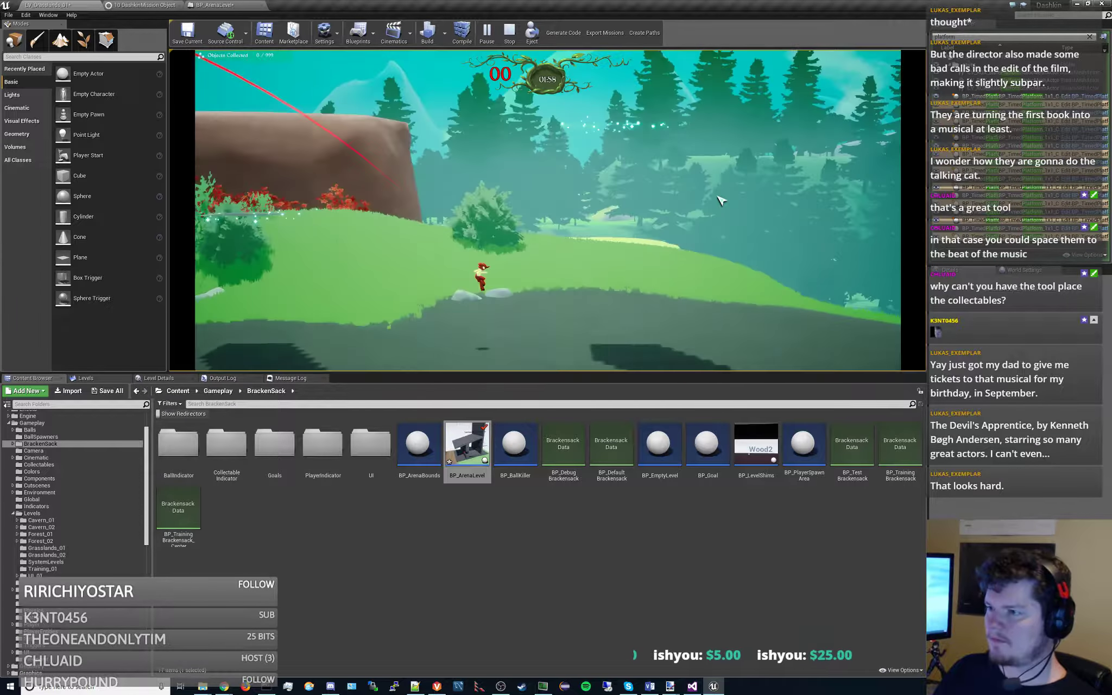
key("space")
key("a")
key("space")
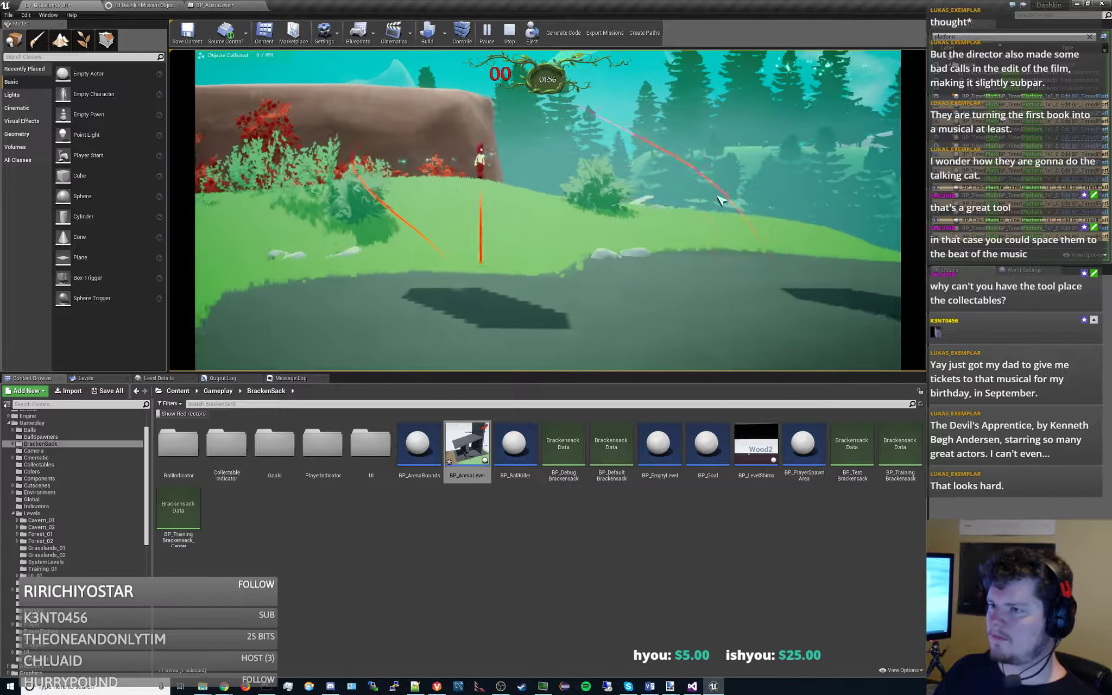
key("s")
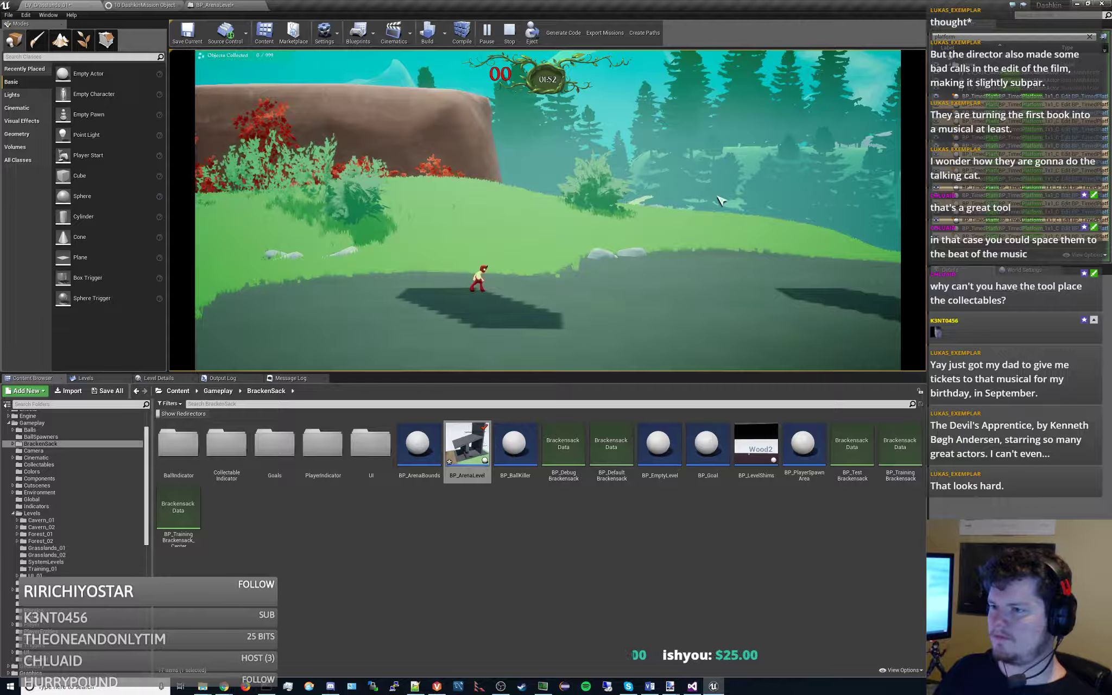
key("space")
key("d")
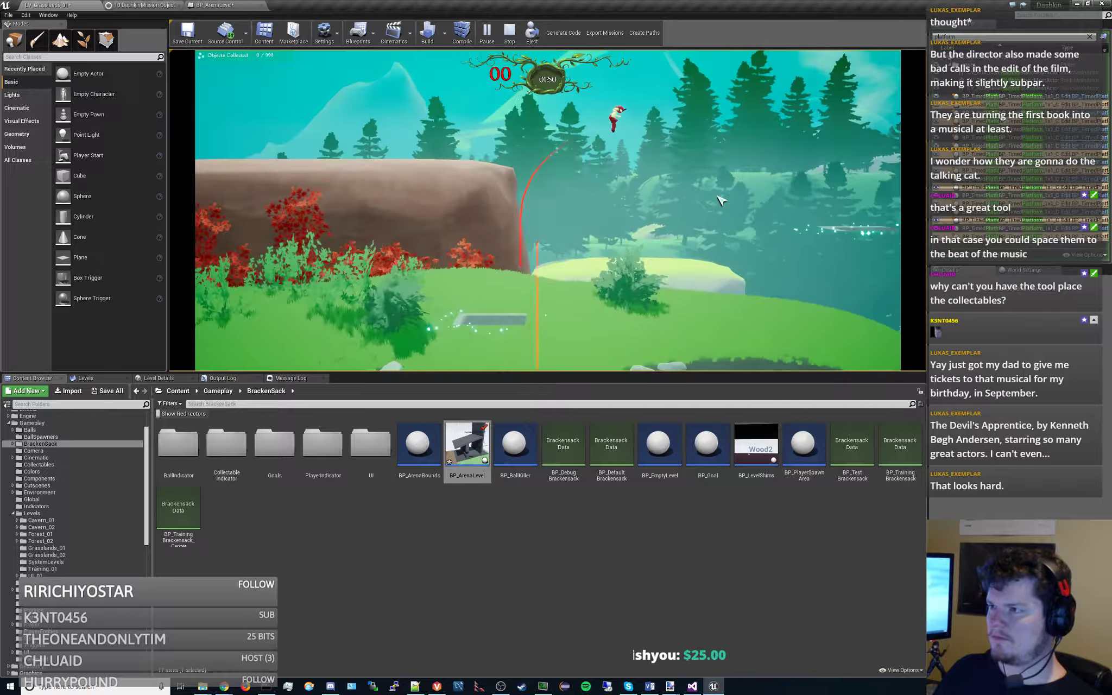
key("space")
key("a")
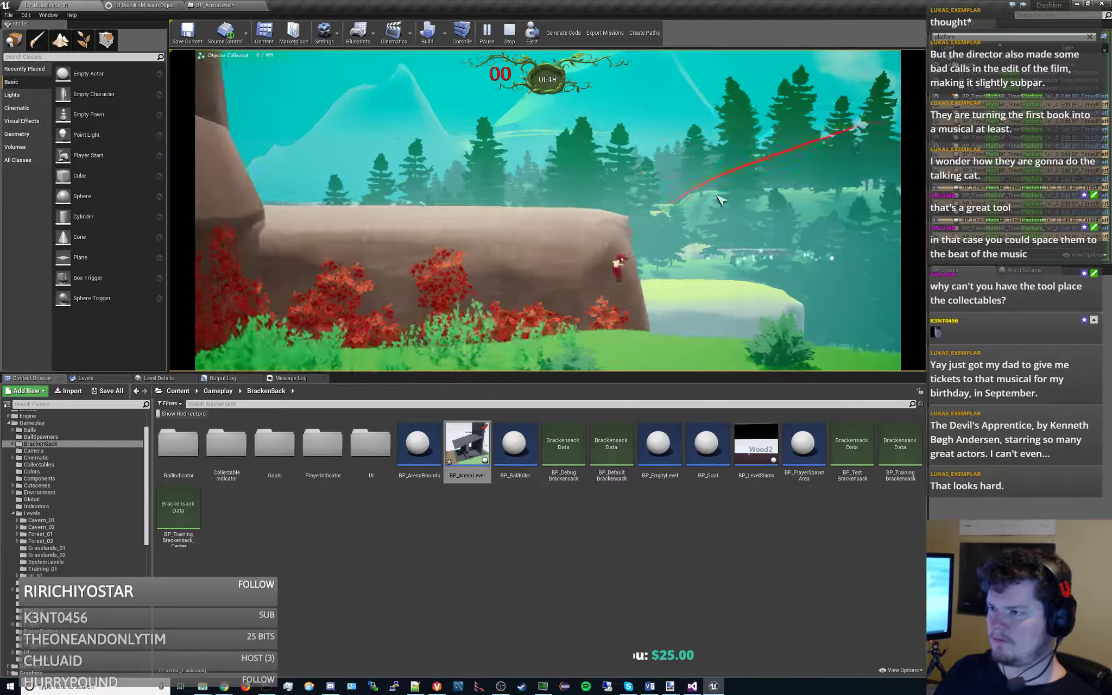
key("s")
left_click(509, 31)
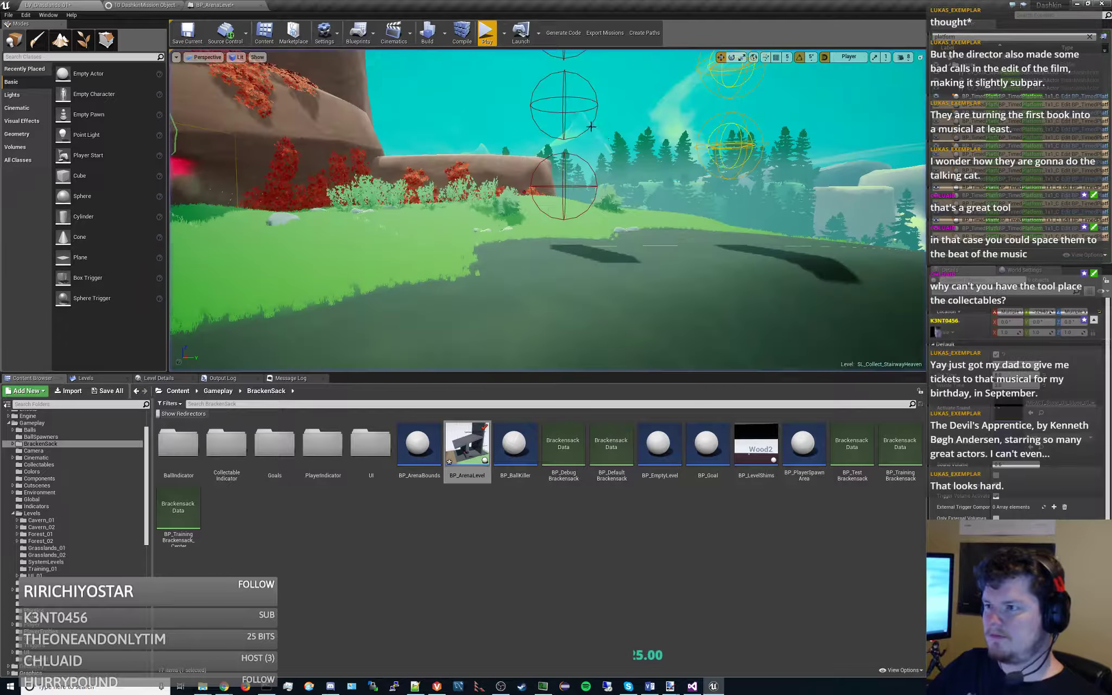
- Reselect the timed platforms in the outer column and move them slightly back toward the column nearer the cliff
mouse_move(625, 146)
right_mouse_down()
mouse_move(625, 103)
mouse_move(641, 87)
mouse_move(625, 163)
mouse_move(625, 147)
mouse_move(647, 155)
mouse_move(635, 153)
right_mouse_up()
key("w")
key("s")
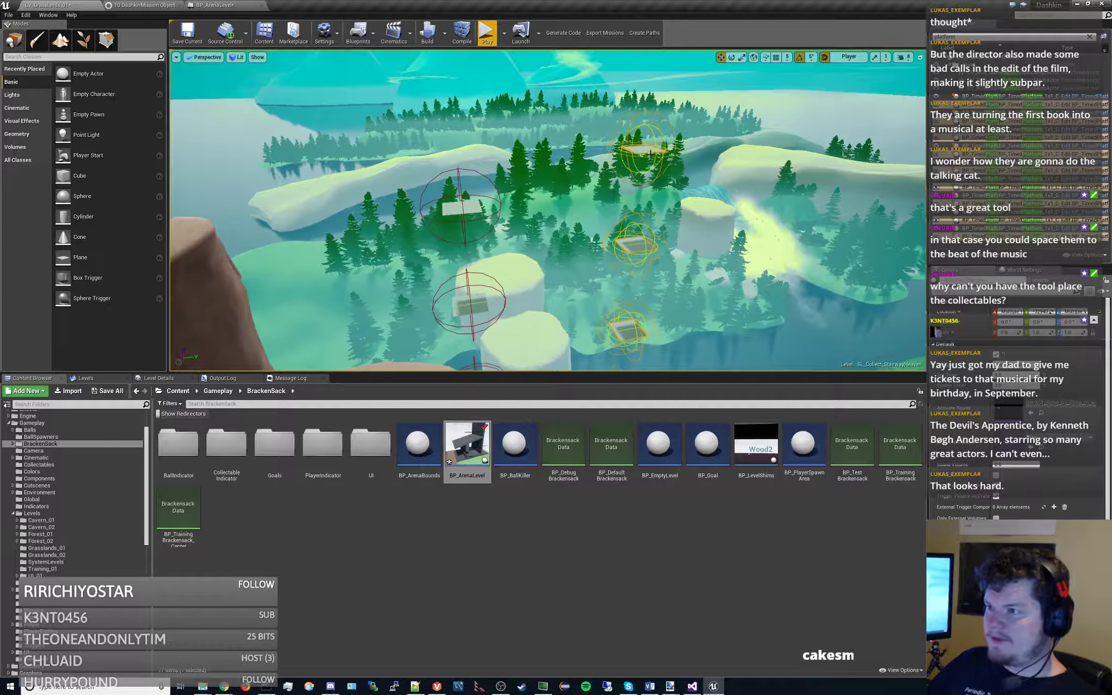
left_click(461, 208, "ctrl")
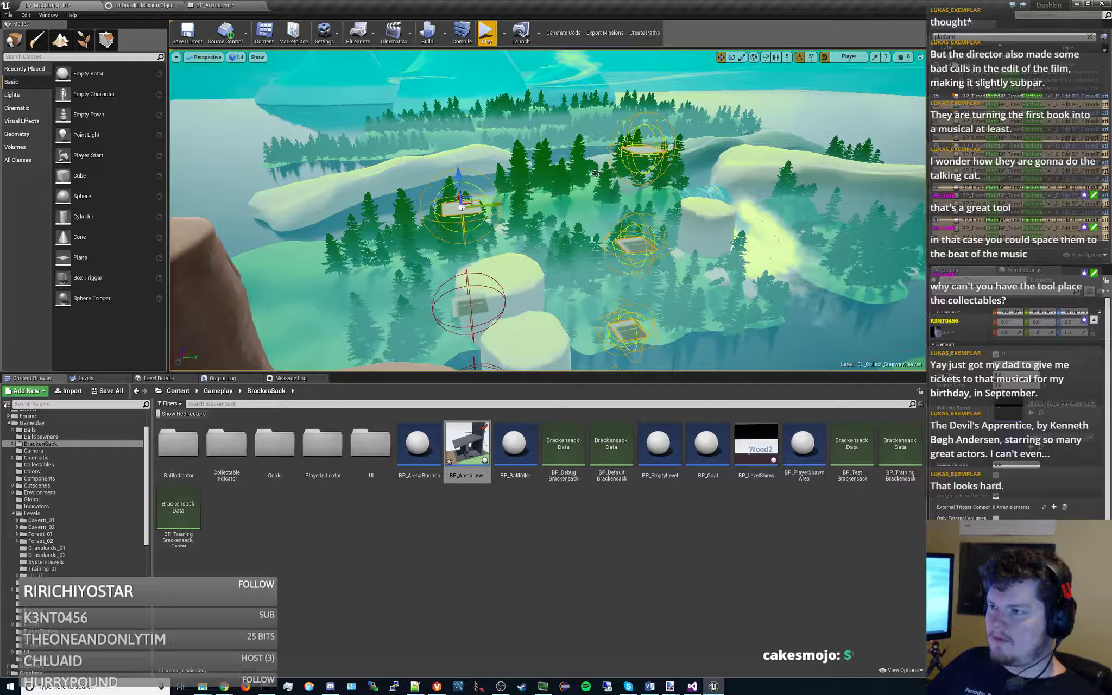
left_click(645, 150)
left_click(633, 243, "ctrl")
right_click_drag(633, 244, 576, 211)
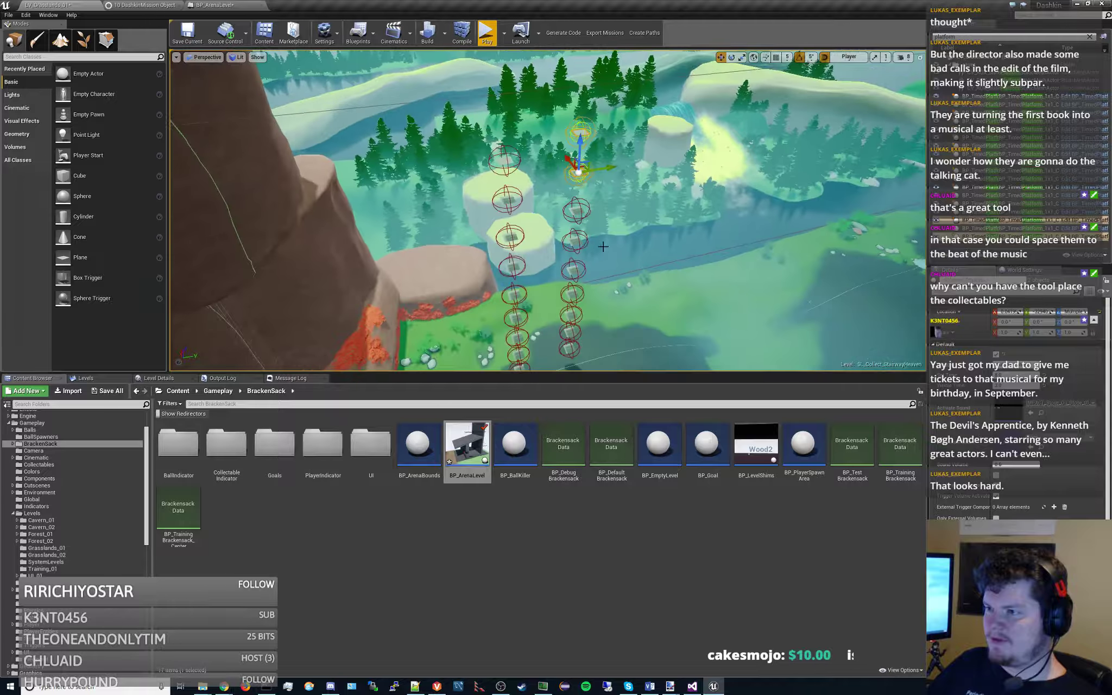
left_click(576, 210, "ctrl")
left_click(576, 246, "ctrl")
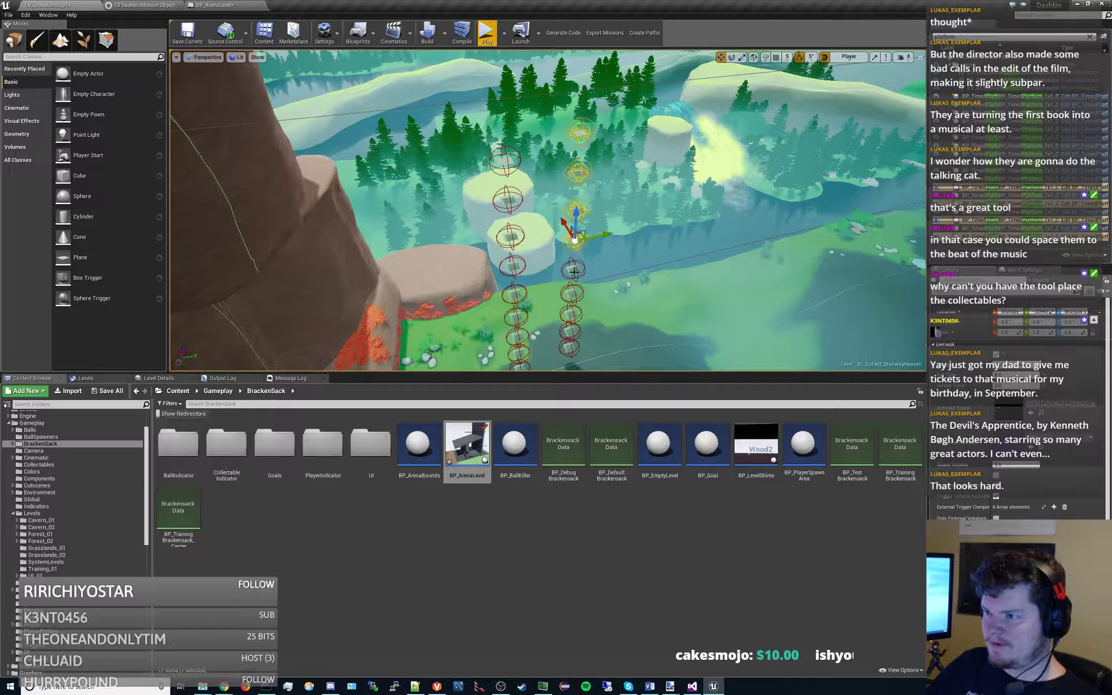
left_click(572, 272, "ctrl")
left_click(572, 293, "ctrl")
left_click(571, 314, "ctrl")
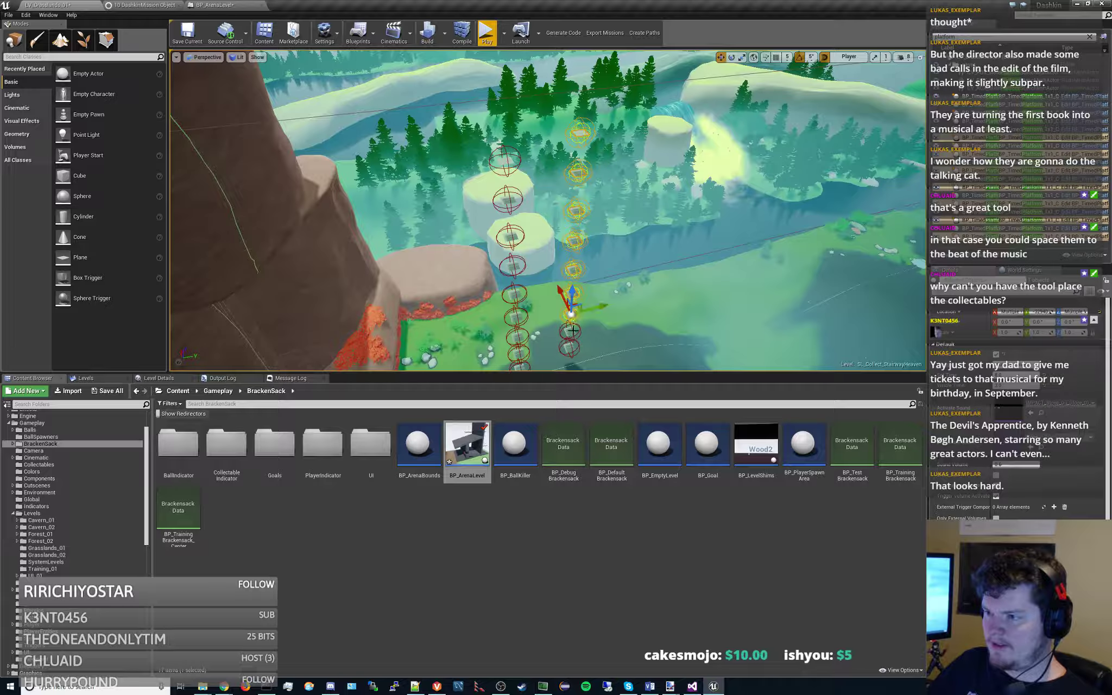
left_click(569, 333, "ctrl")
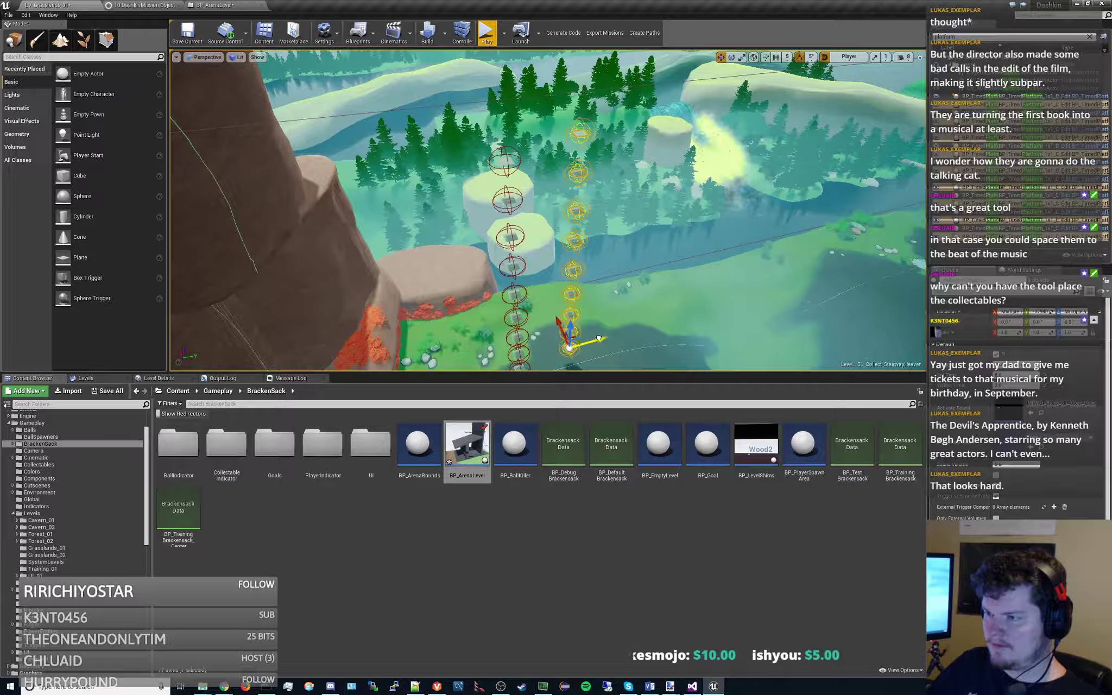
left_click_drag(598, 338, 587, 340)
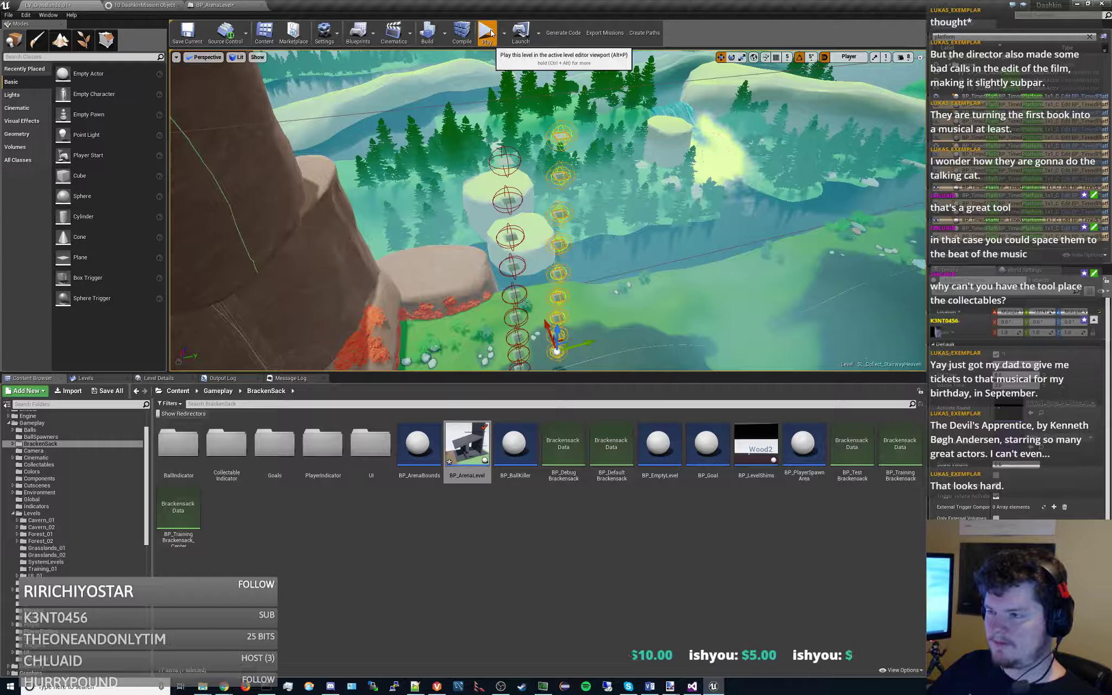
- Run the level, start the Climb The Steps mission and playtest jumping up the alternating timed platforms
left_click(487, 34)
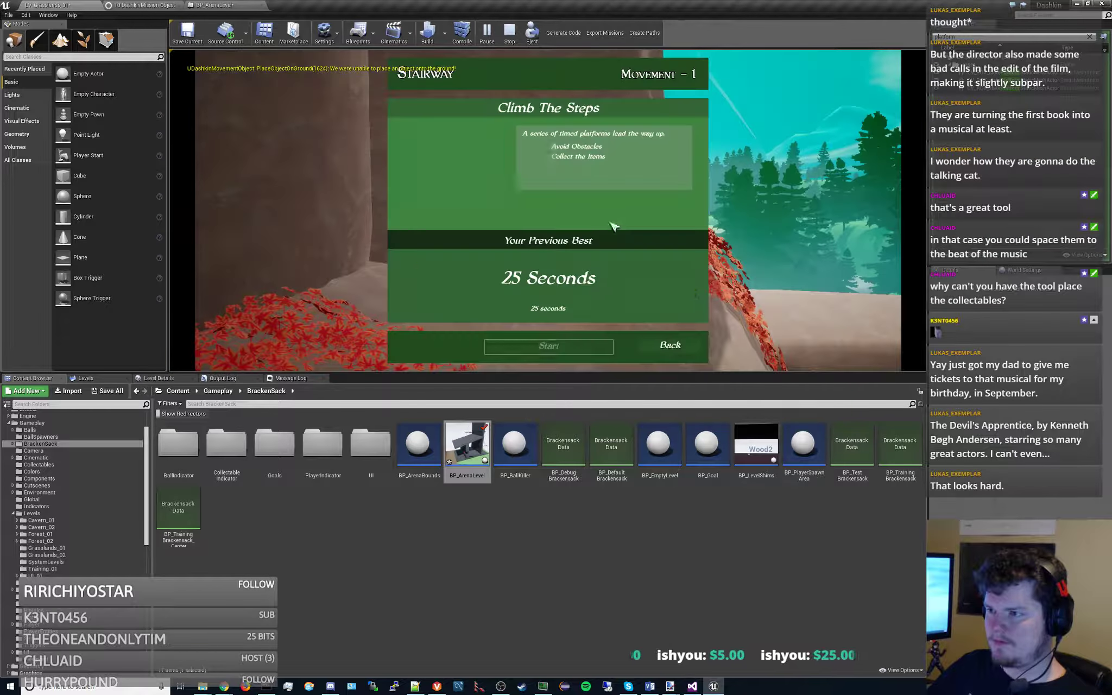
left_click(572, 346)
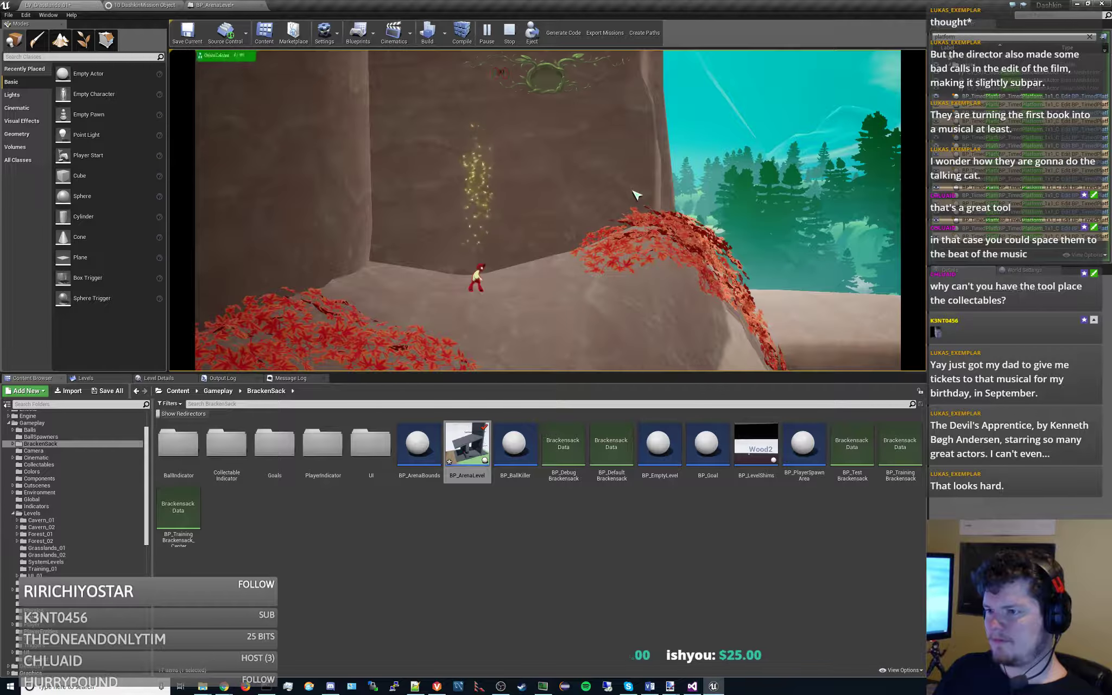
key("d")
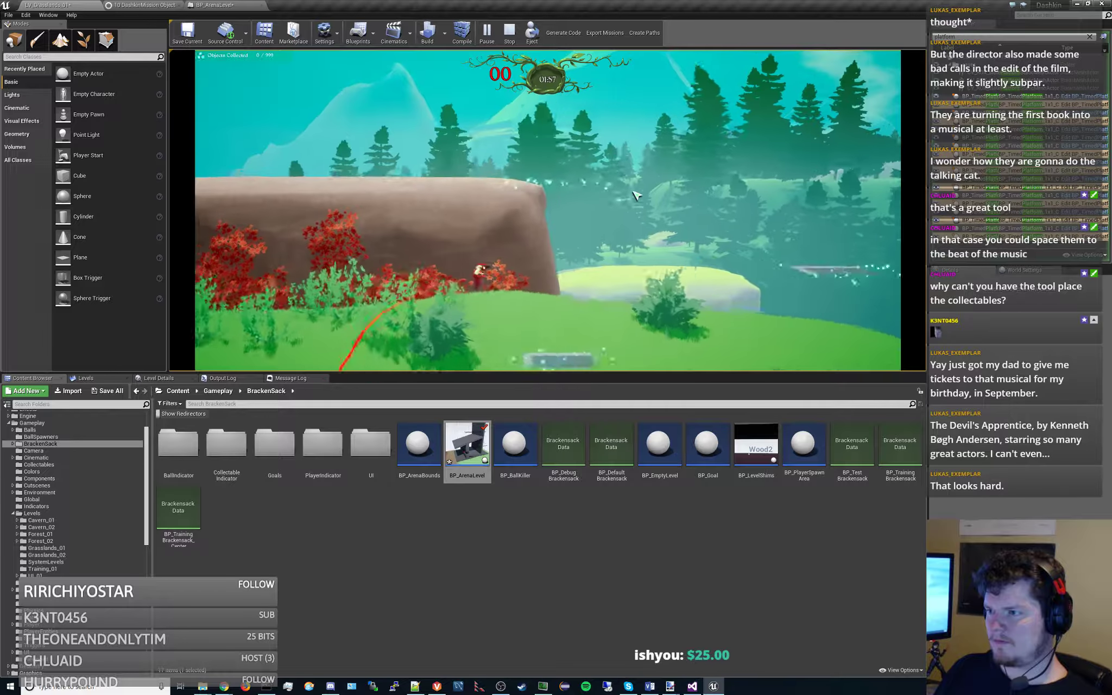
key("space")
key("space")
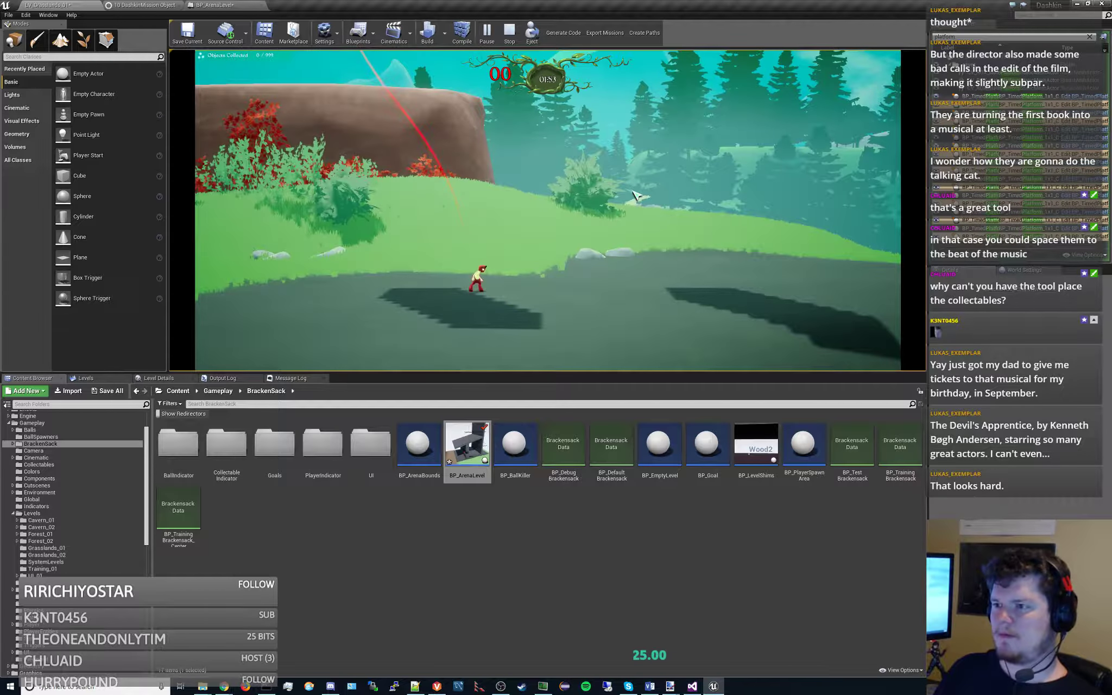
key("space")
key("space")
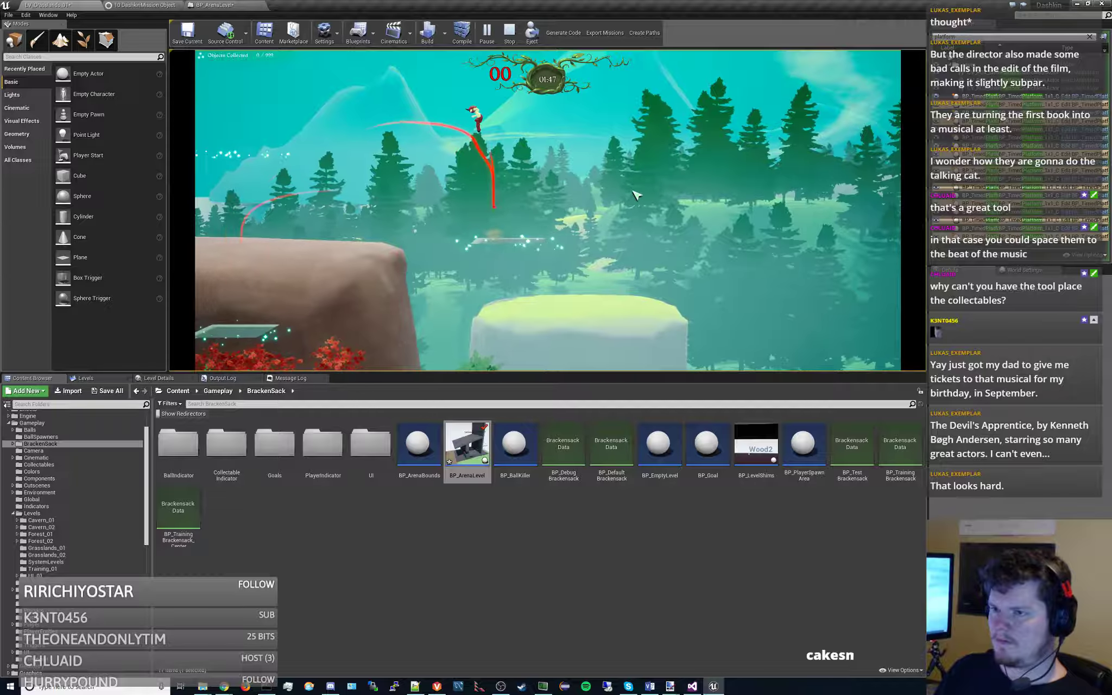
key("space")
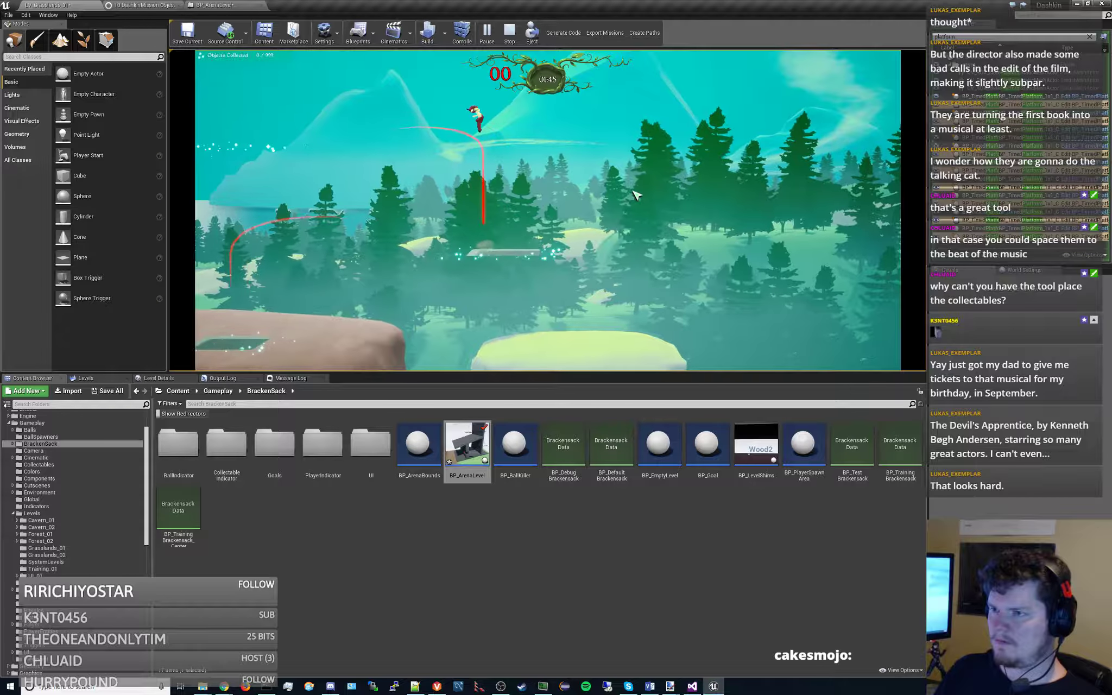
key("space")
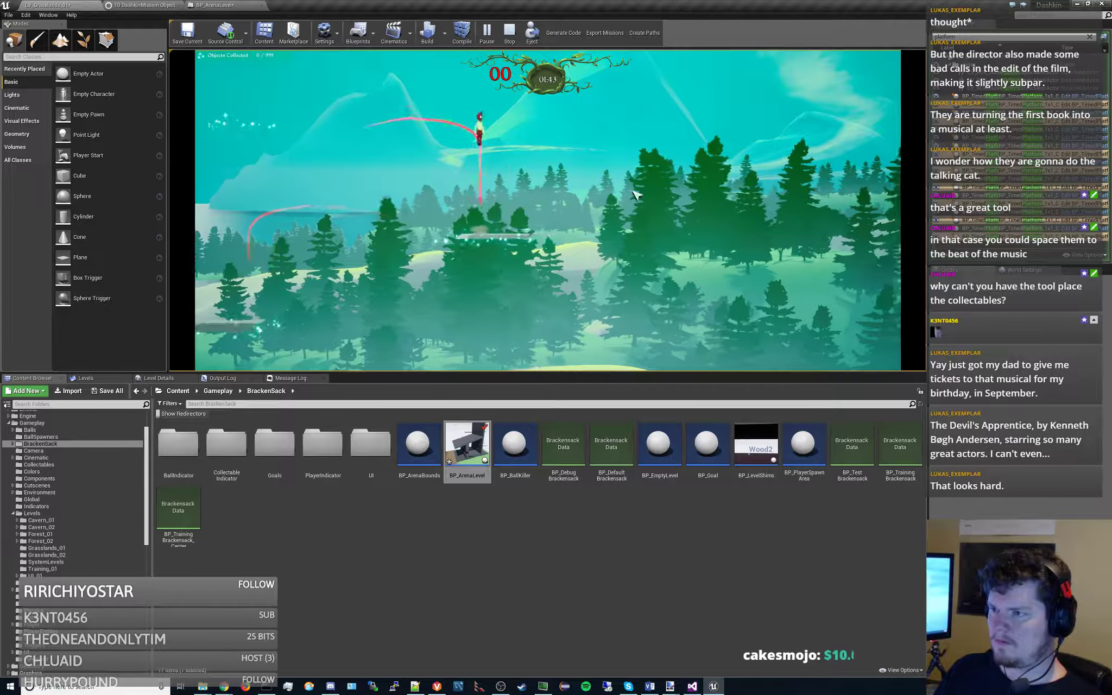
key("space")
key("space")
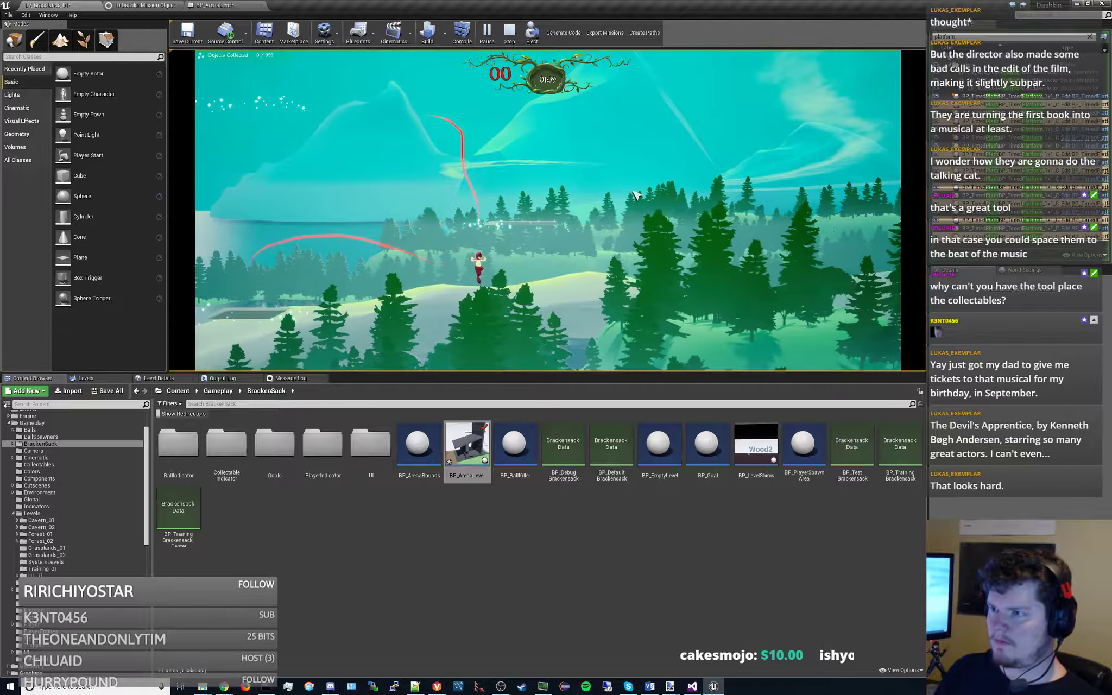
key("space")
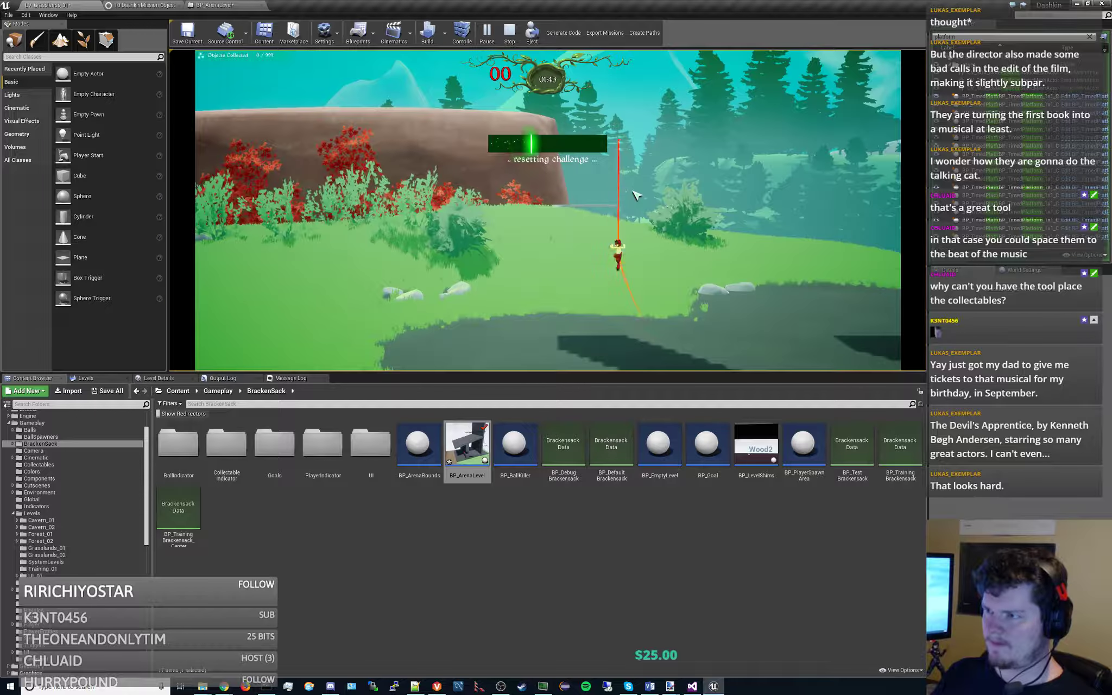
- Retry the Climb The Steps challenge, playtest jumping up the alternating timed platforms again, and stop the play session
key("Escape")
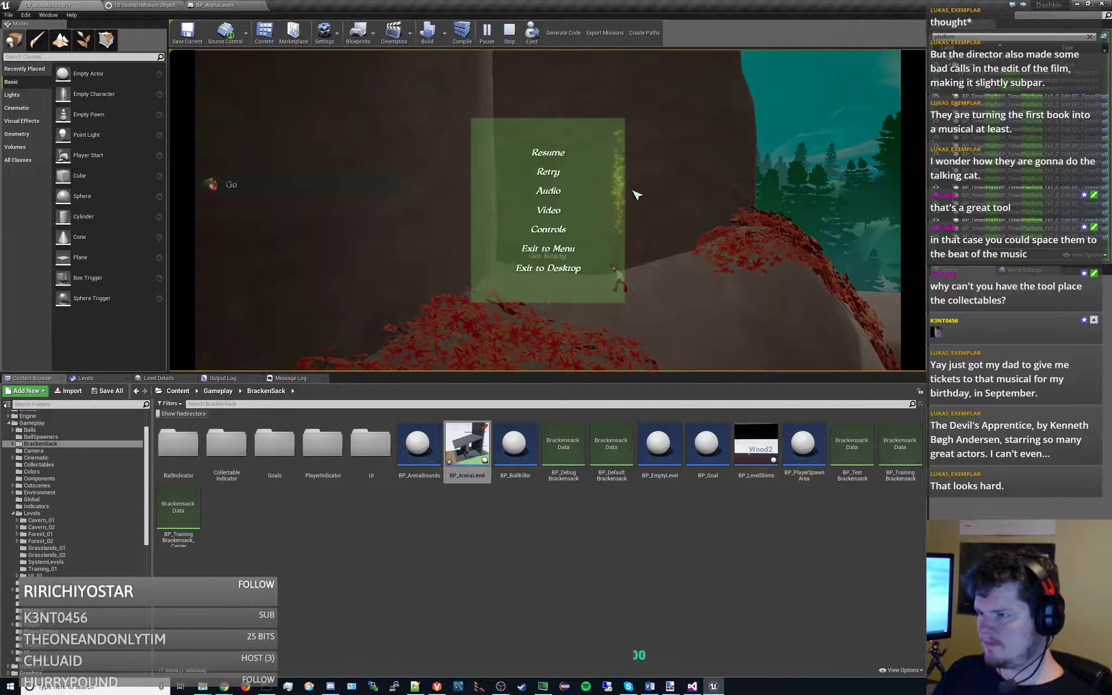
key("Escape")
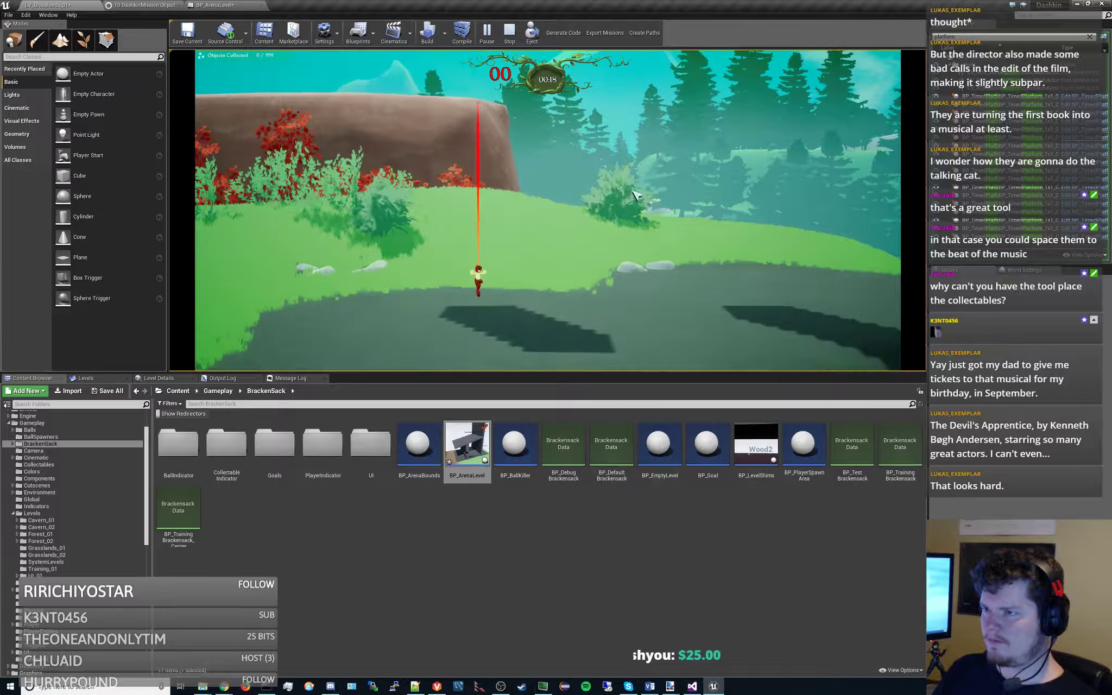
key("space")
key("r")
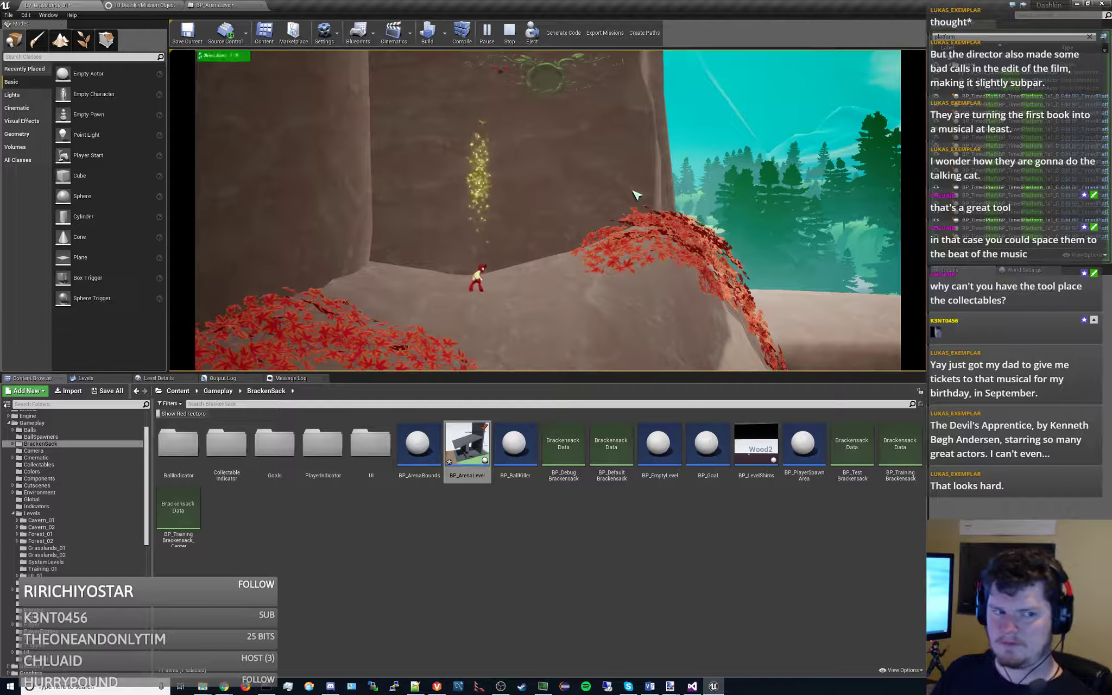
key("d")
key("space")
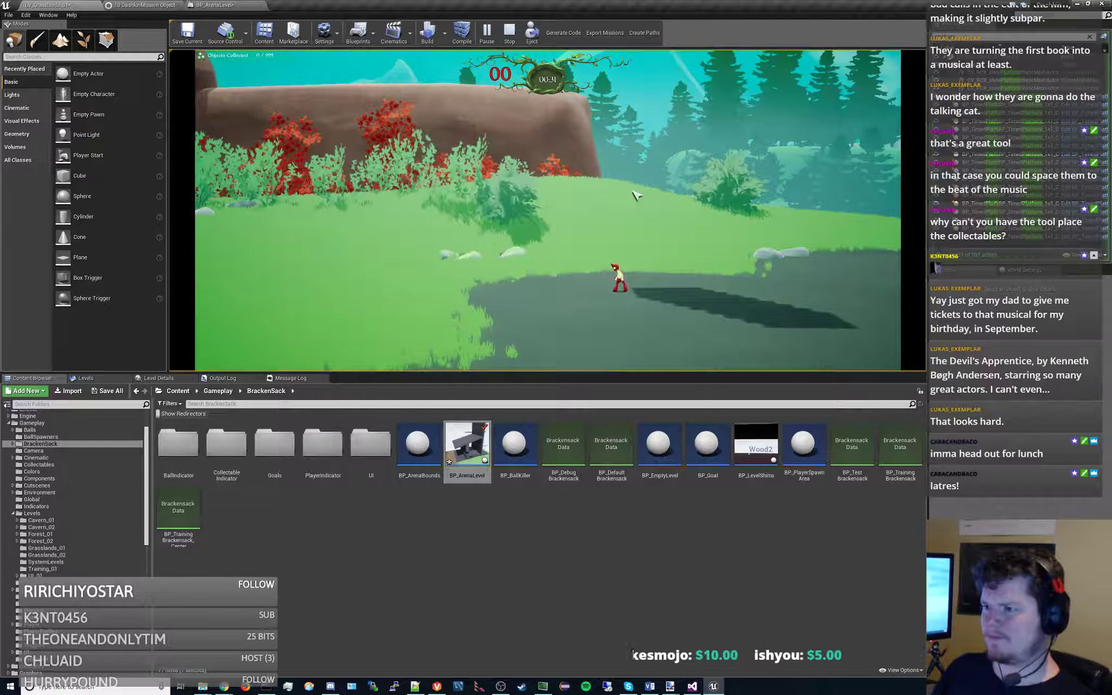
key("space")
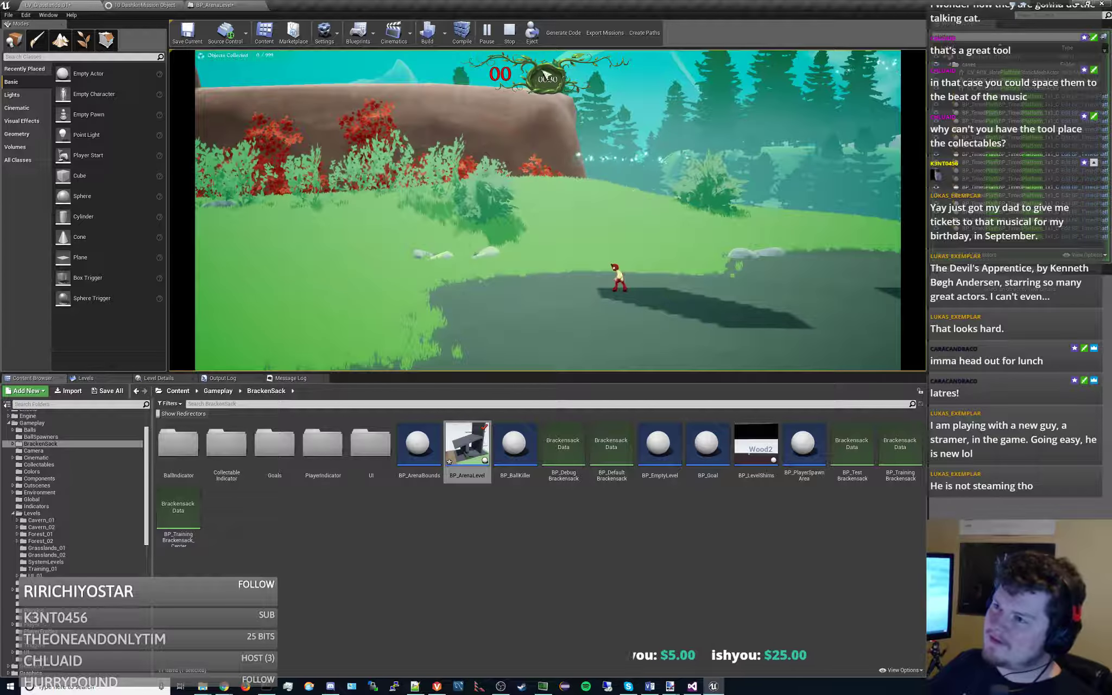
left_click(510, 32)
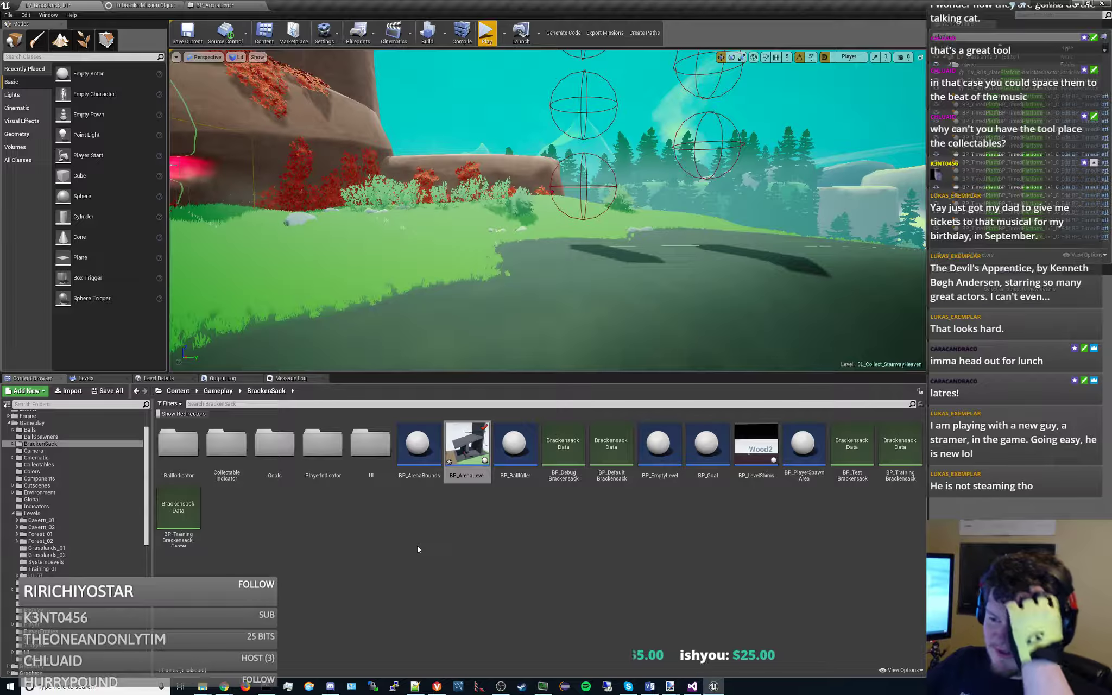
- Place a BP_CollectableBall from the Gameplay/Collectables folder just above the lowest timed platform in the column nearer the cliff
left_click(39, 464)
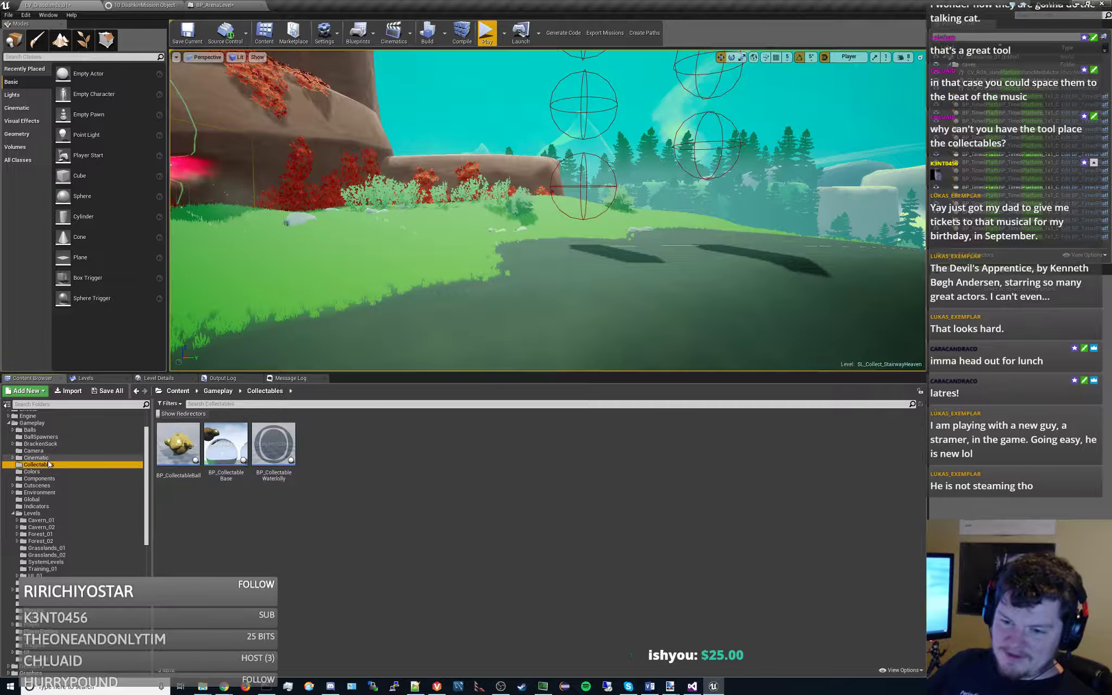
left_click(178, 443)
left_click_drag(582, 159, 576, 160)
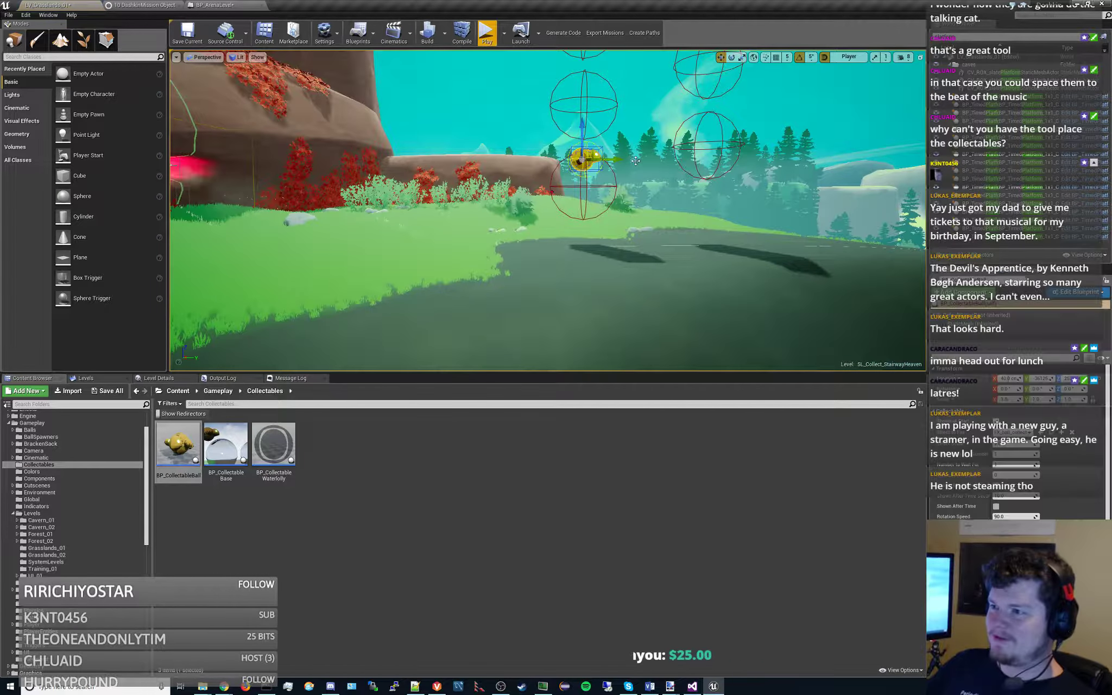
key("f")
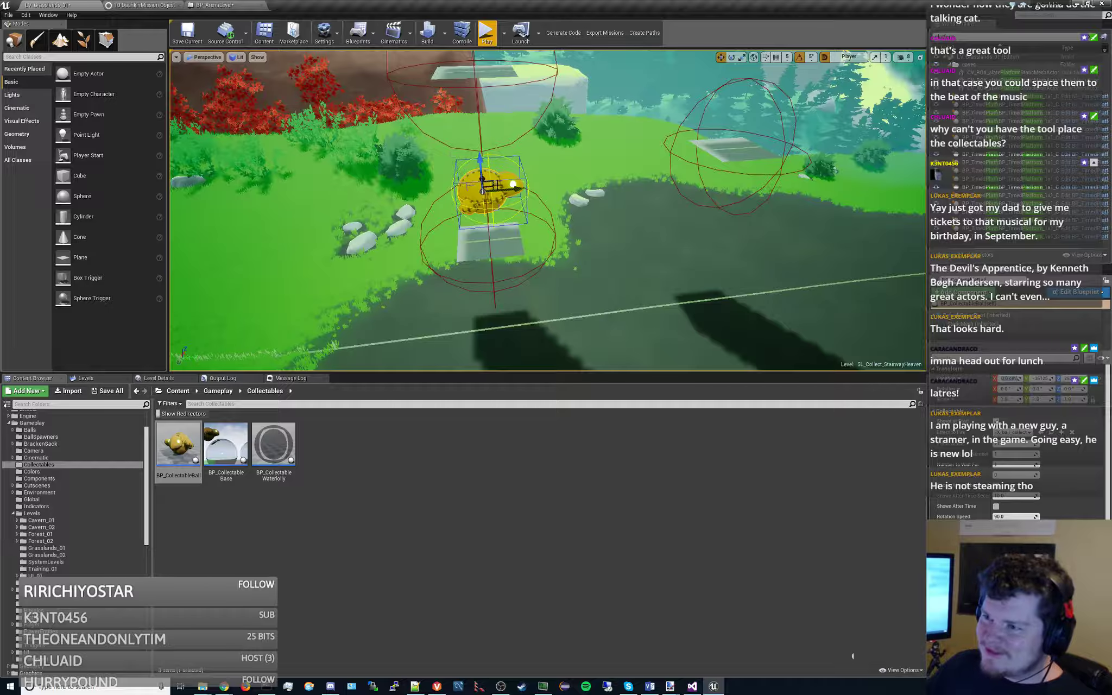
- Duplicate the collectable ball onto the next lowest timed platforms, alternating between the outer column and the column nearer the cliff
left_click_drag(480, 161, 742, 109)
right_click_drag(743, 109, 753, 170)
left_click_drag(704, 228, 698, 116)
right_click_drag(697, 117, 698, 109)
left_click_drag(598, 182, 538, 158, "alt")
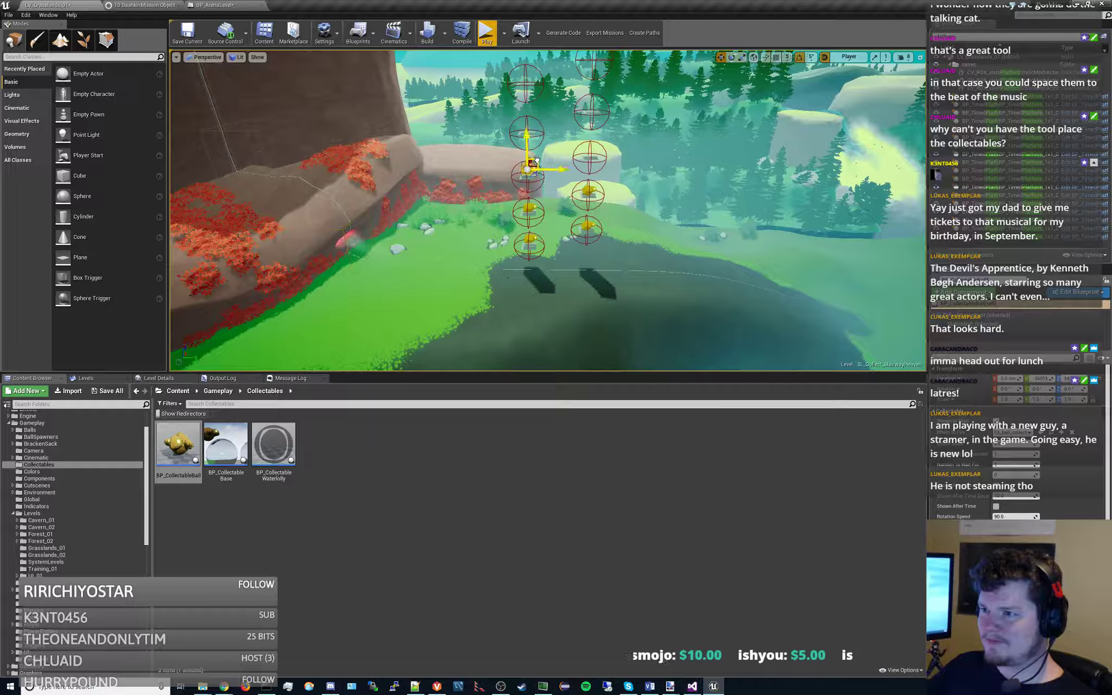
- Continue copying the collectable ball up the two columns, placing one above each of the middle timed platforms
right_click_drag(545, 156, 533, 127)
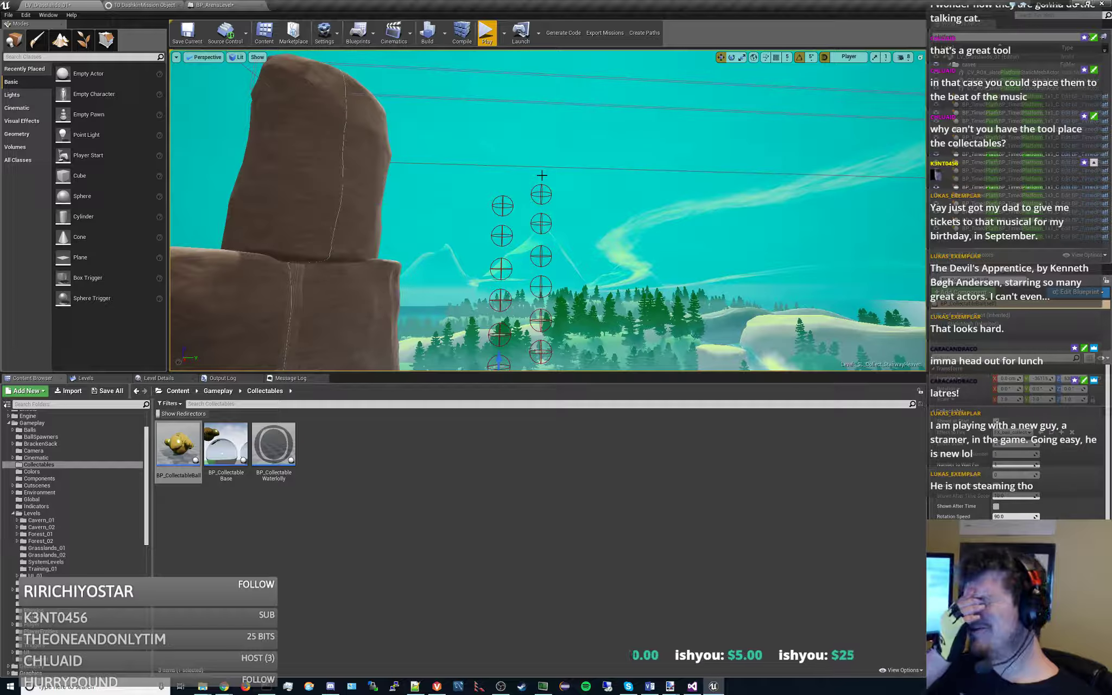
key("w")
right_click_drag(533, 127, 533, 175)
key("s")
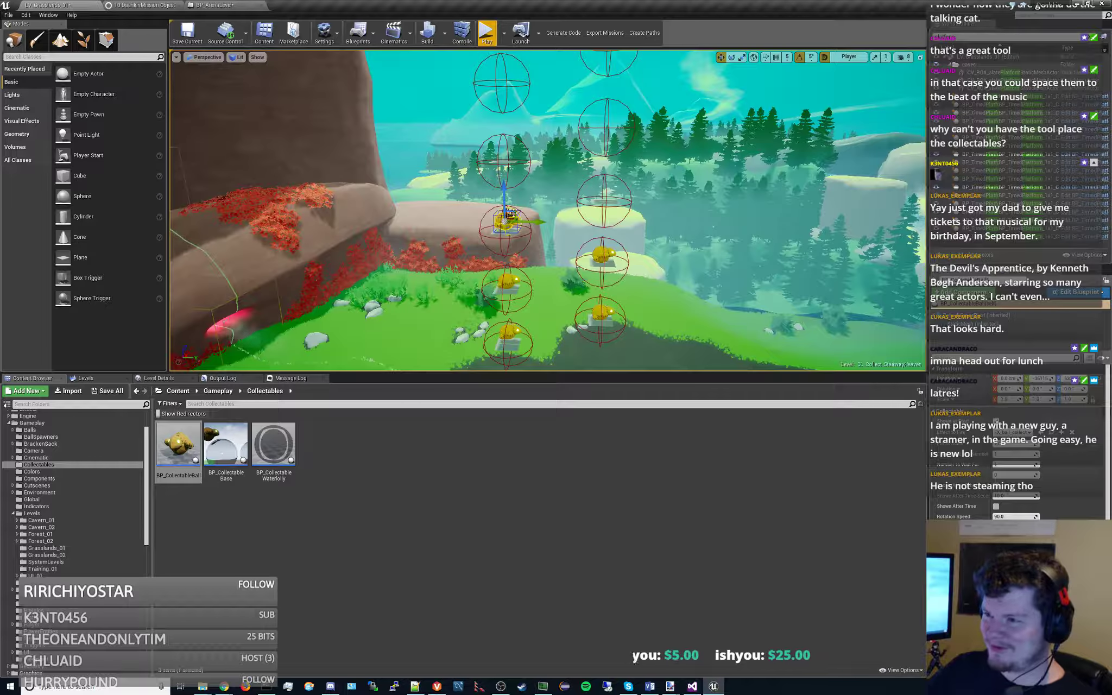
left_click(617, 178)
left_click_drag(617, 176, 610, 112)
right_click_drag(611, 112, 601, 163)
left_click_drag(573, 170, 578, 88)
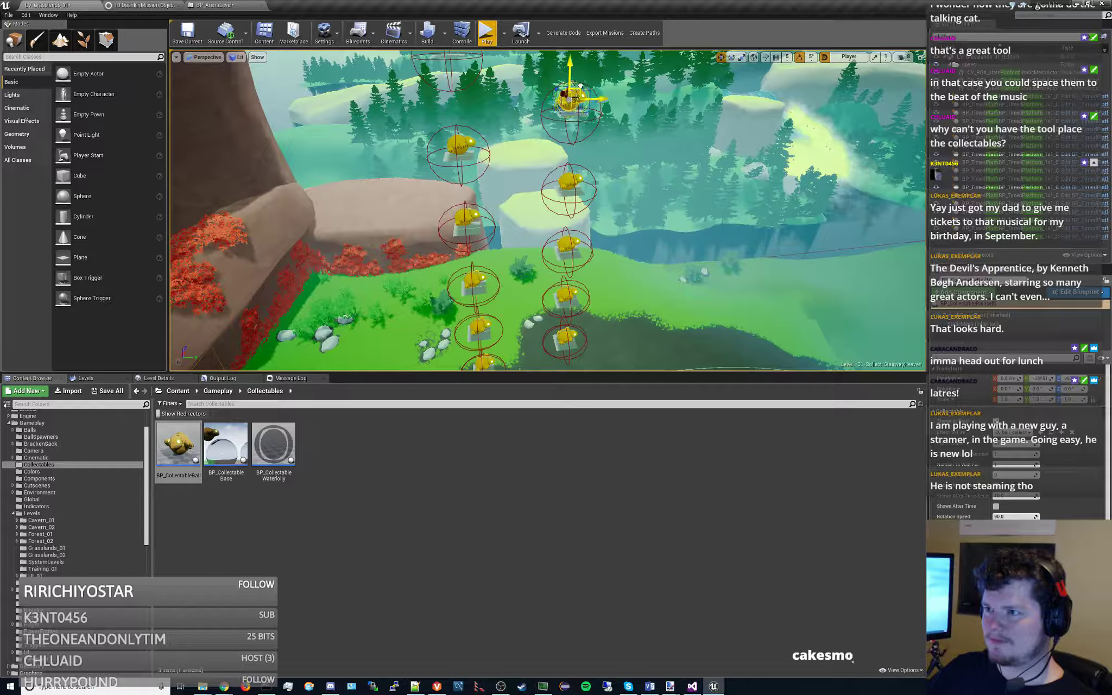
- Try one more collectable ball copy above the highest one, undo it, and check in the level list which sublevel is current
right_click_drag(578, 89, 592, 115)
left_click_drag(582, 204, 574, 139, "alt")
key("ctrl+z")
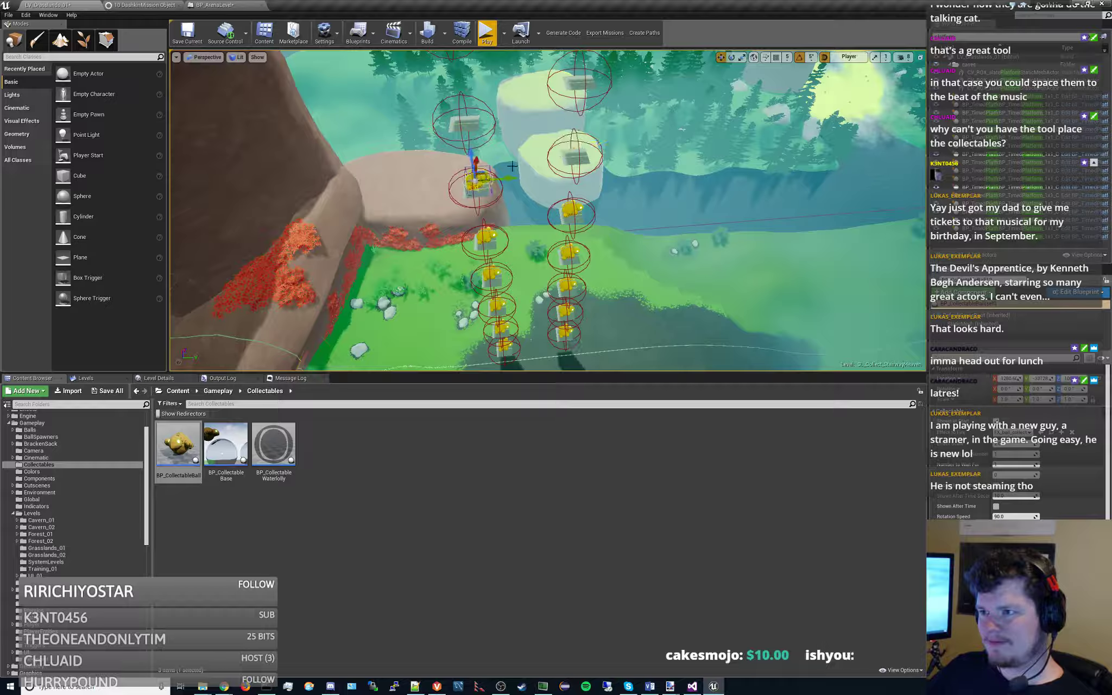
left_click(86, 378)
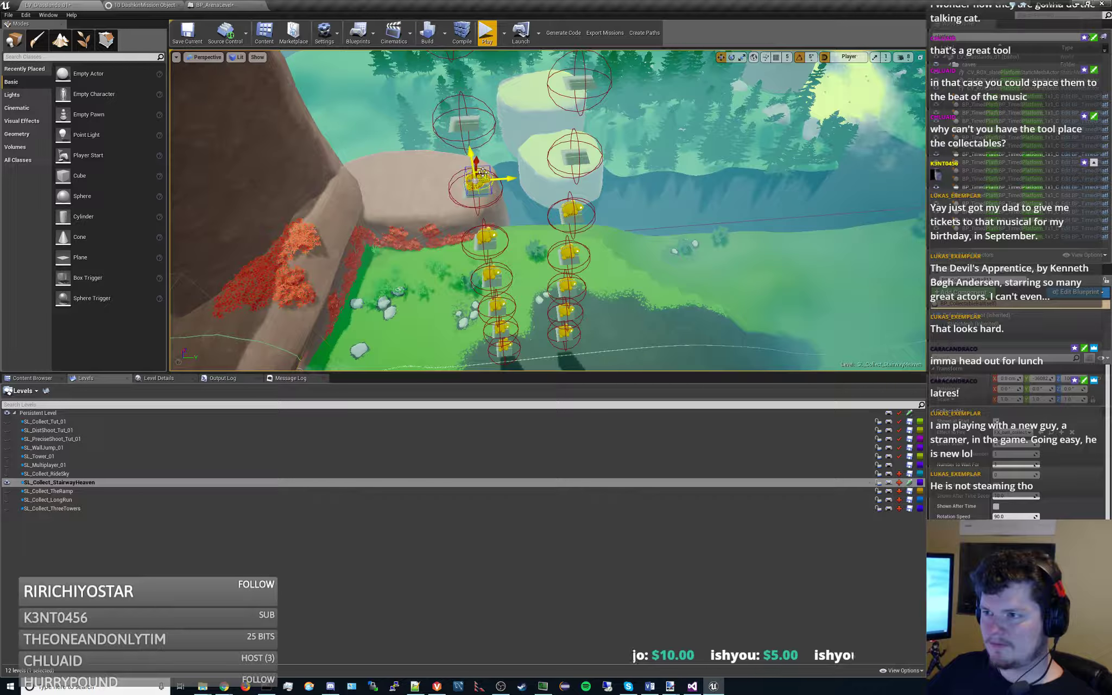
- Copy the collectable ball onto the next upper timed platforms, alternating between the column nearer the cliff and the outer column
left_click_drag(482, 173, 472, 104, "alt")
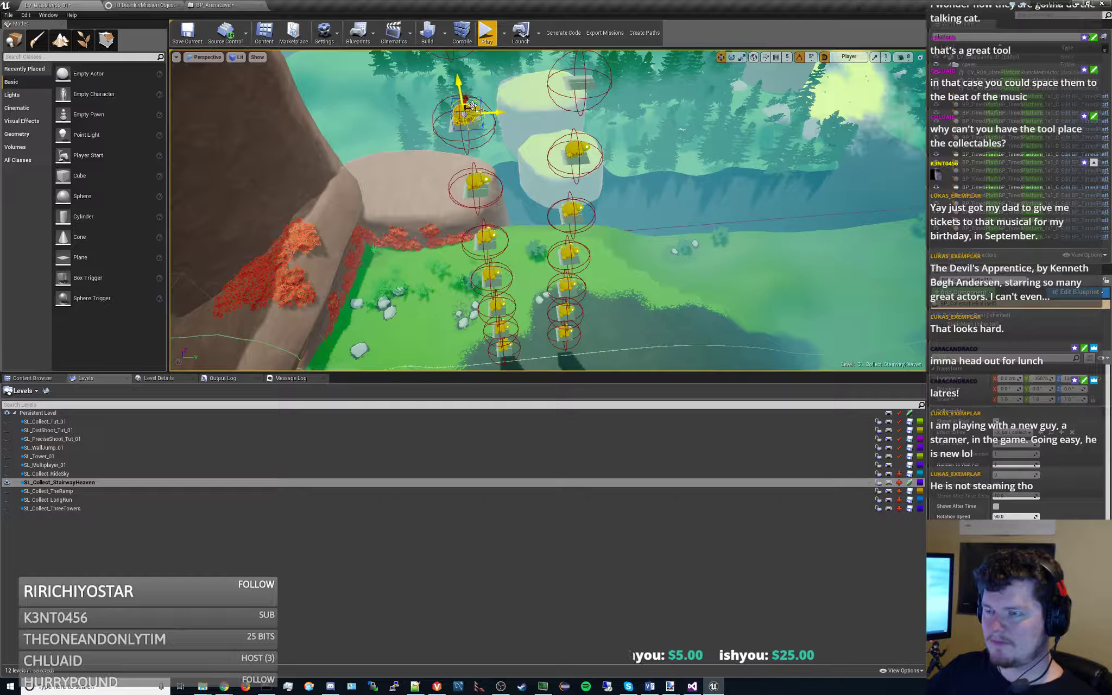
left_click_drag(471, 106, 588, 59, "alt")
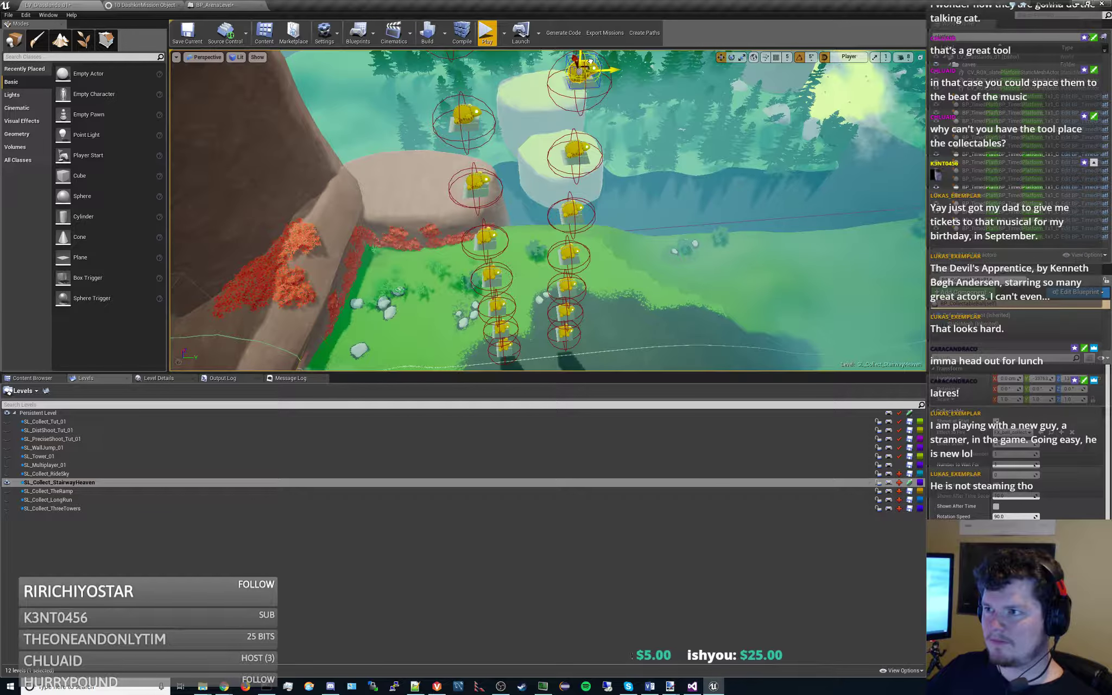
key("s")
right_click_drag(584, 134, 585, 125)
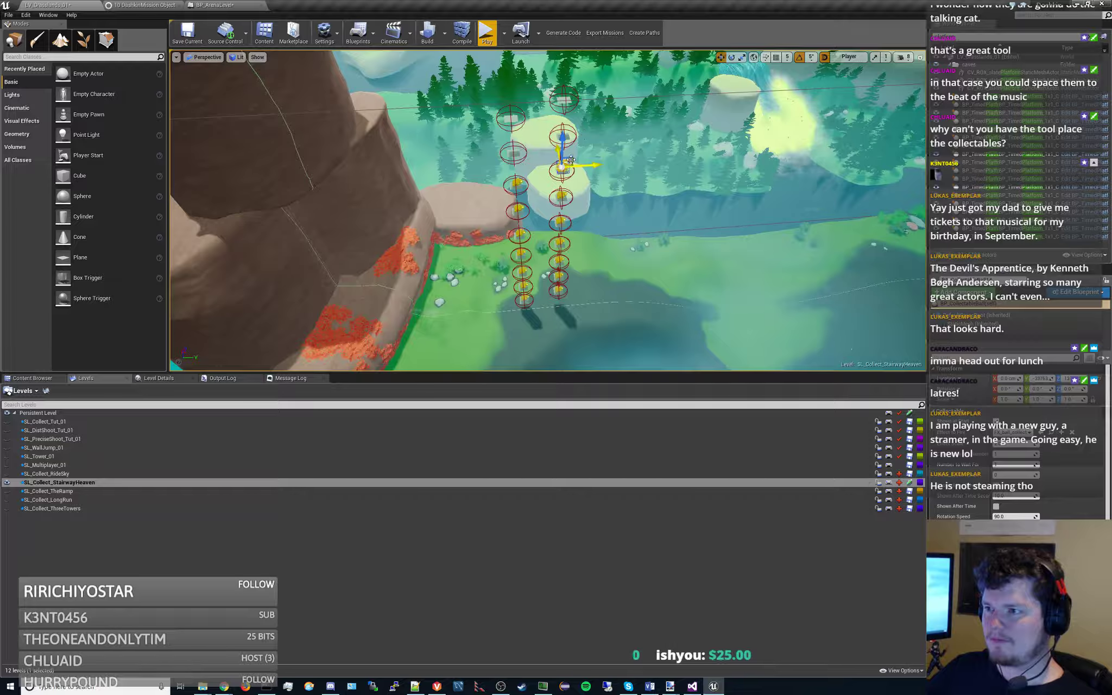
left_click_drag(573, 158, 522, 139, "alt")
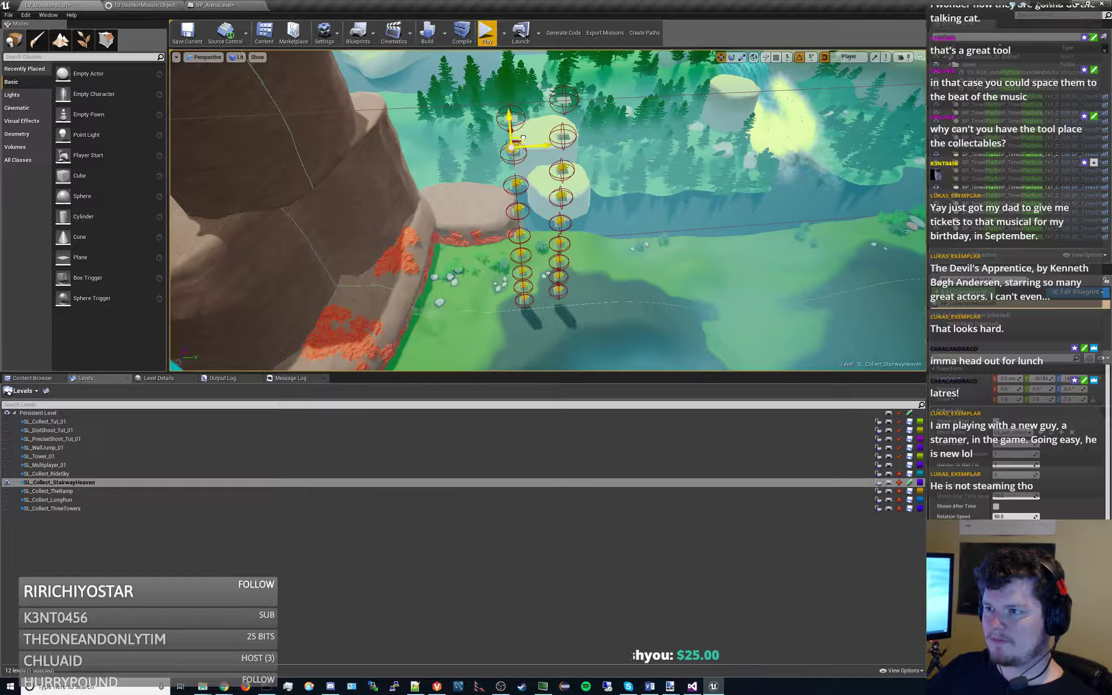
- Duplicate the collectable ball onto the remaining highest timed platforms, finishing with the topmost platform of the outer column
right_click_drag(523, 137, 526, 112)
key("w")
key("s")
key("w")
key("s")
left_click_drag(463, 191, 466, 100, "alt")
right_click_drag(466, 100, 466, 136)
key("w")
key("s")
key("w")
right_click_drag(466, 201, 466, 202)
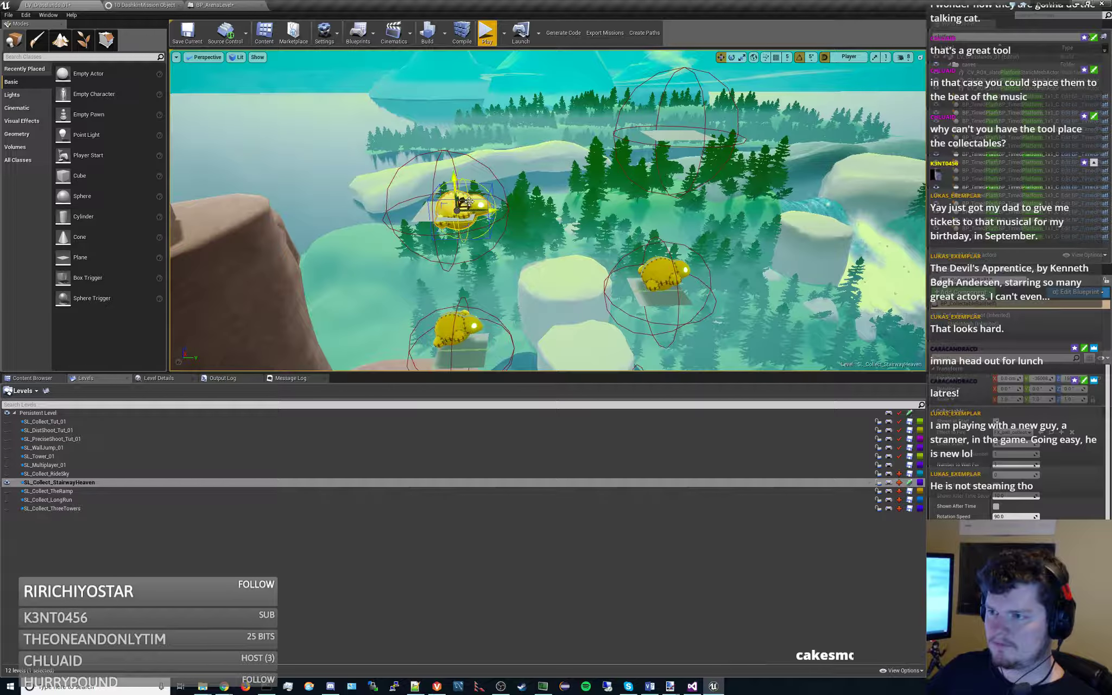
left_click_drag(469, 202, 692, 100)
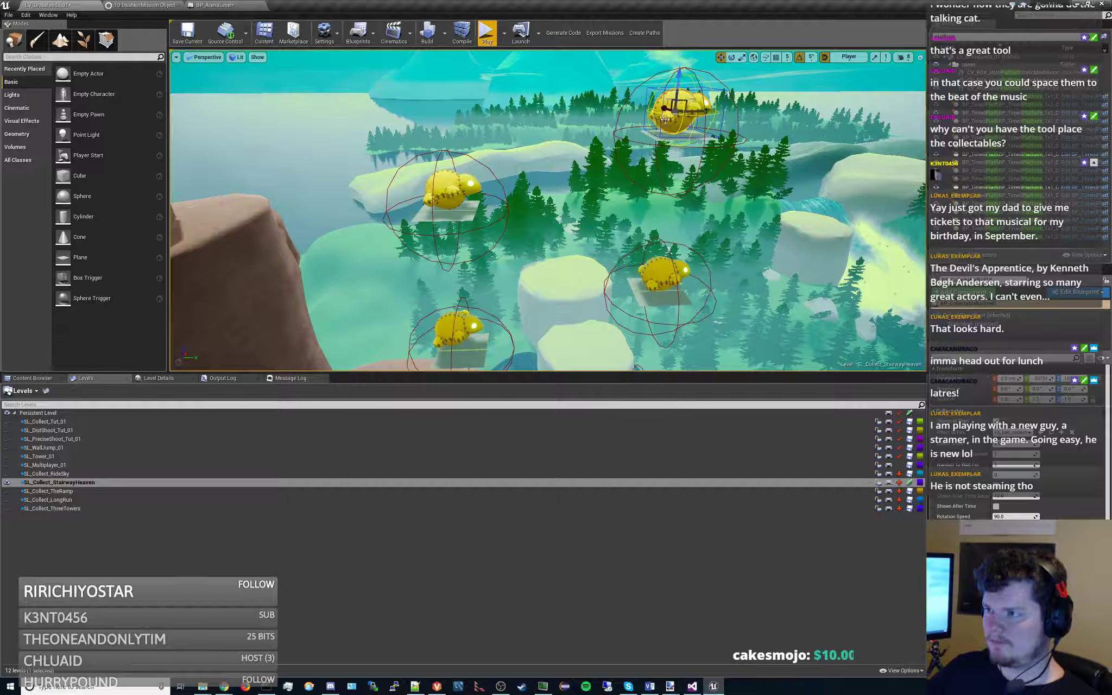
key("s")
mouse_move(665, 119)
right_mouse_down()
mouse_move(665, 163)
mouse_move(665, 103)
right_mouse_up()
key("w")
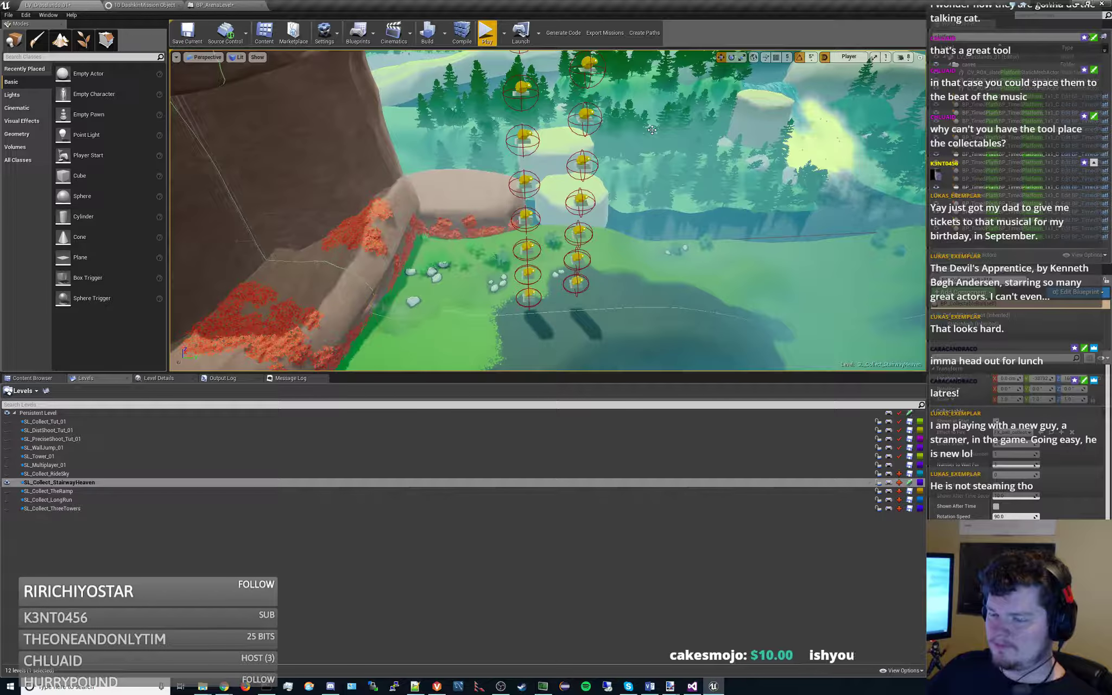